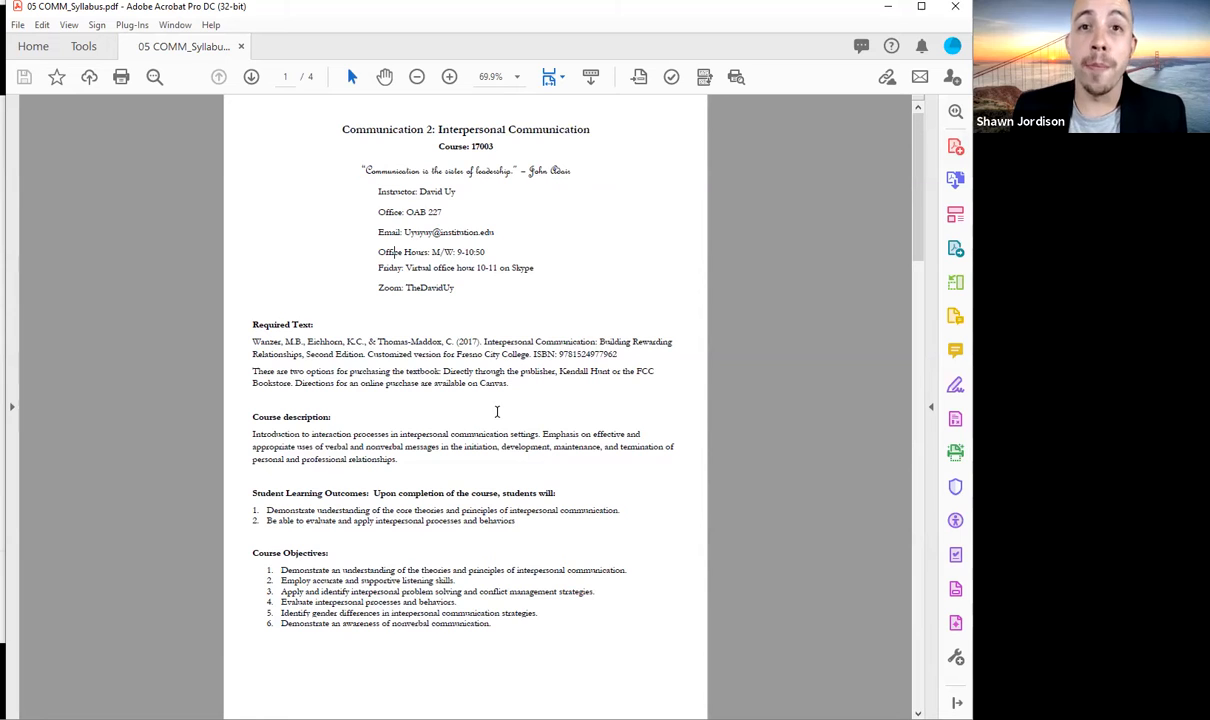
# Show the document's tags and open the Make Accessible action in the Action Wizard
pyautogui.press('F4')
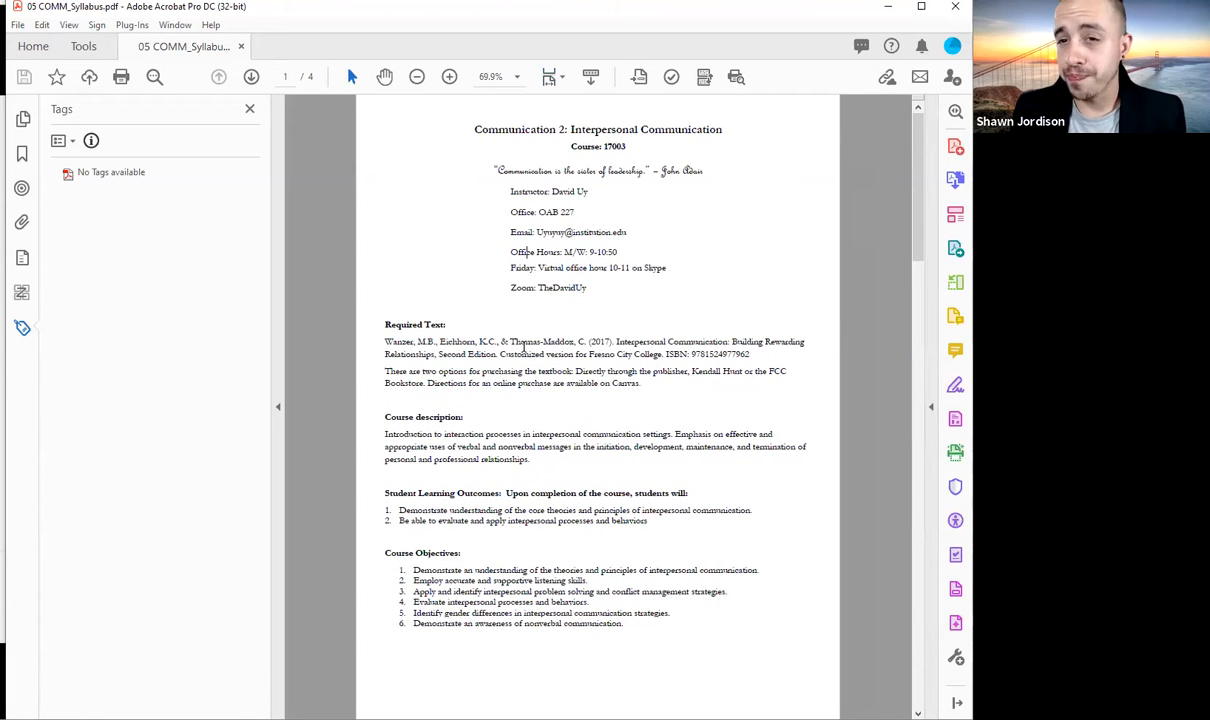
pyautogui.click(931, 407)
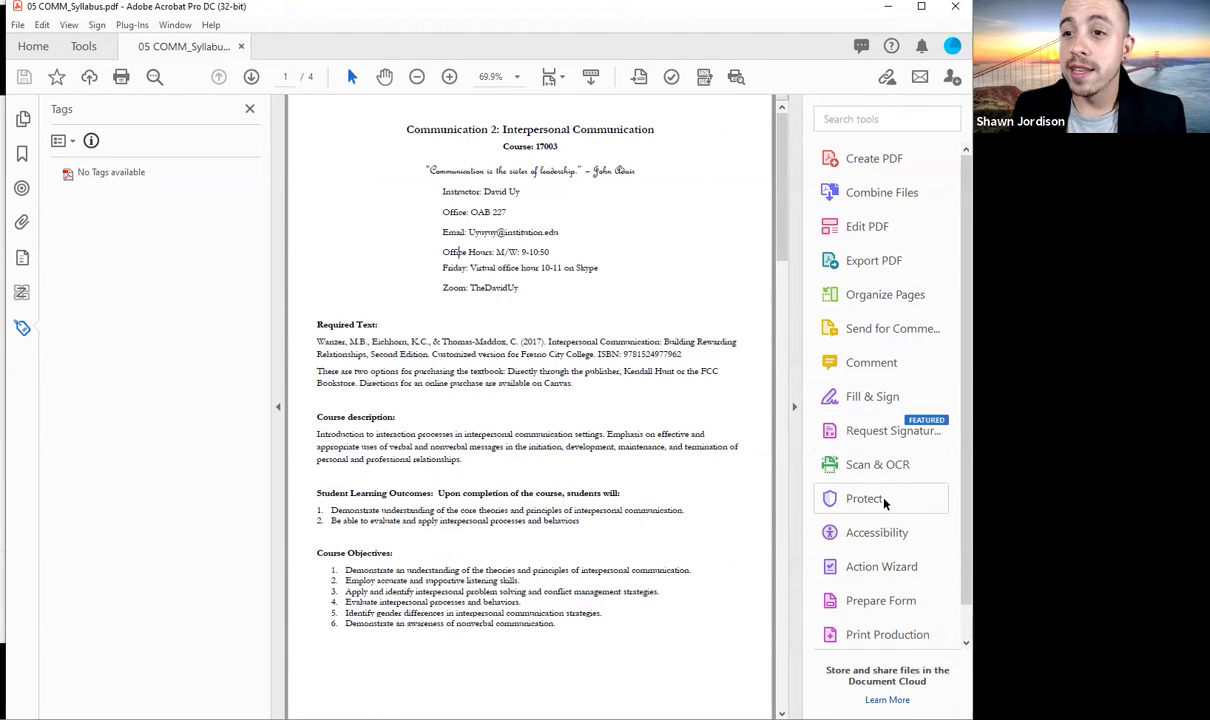
pyautogui.click(872, 568)
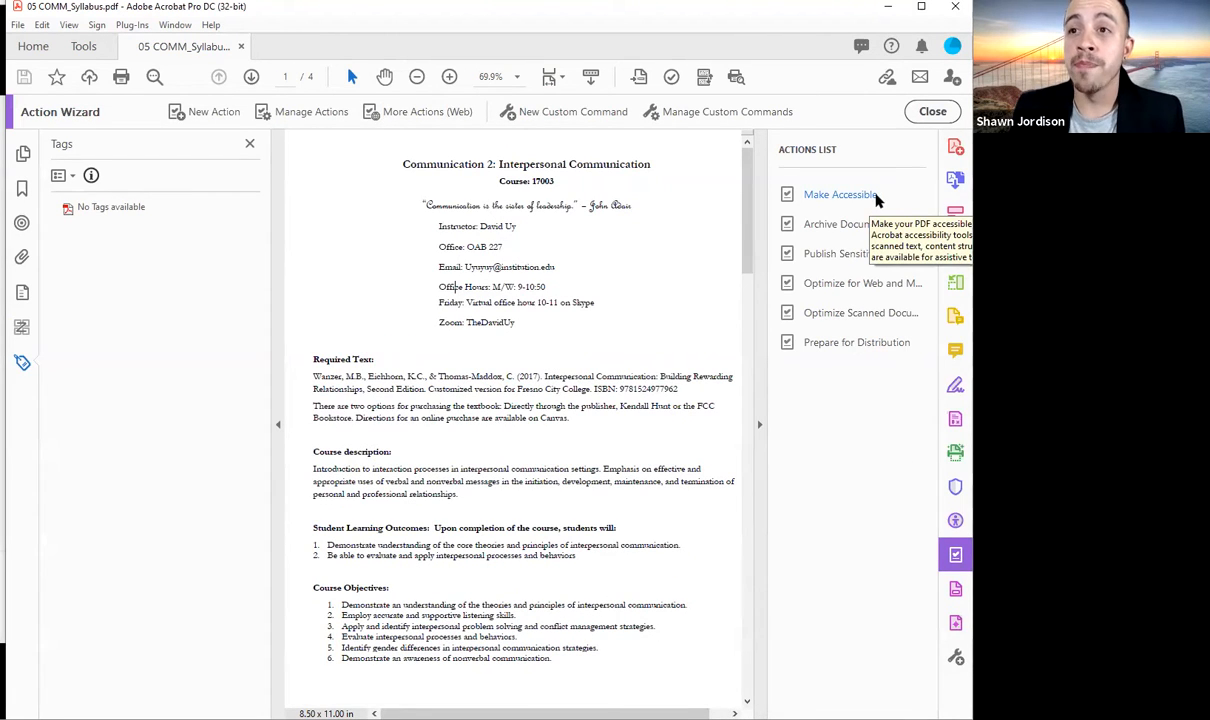
pyautogui.click(835, 194)
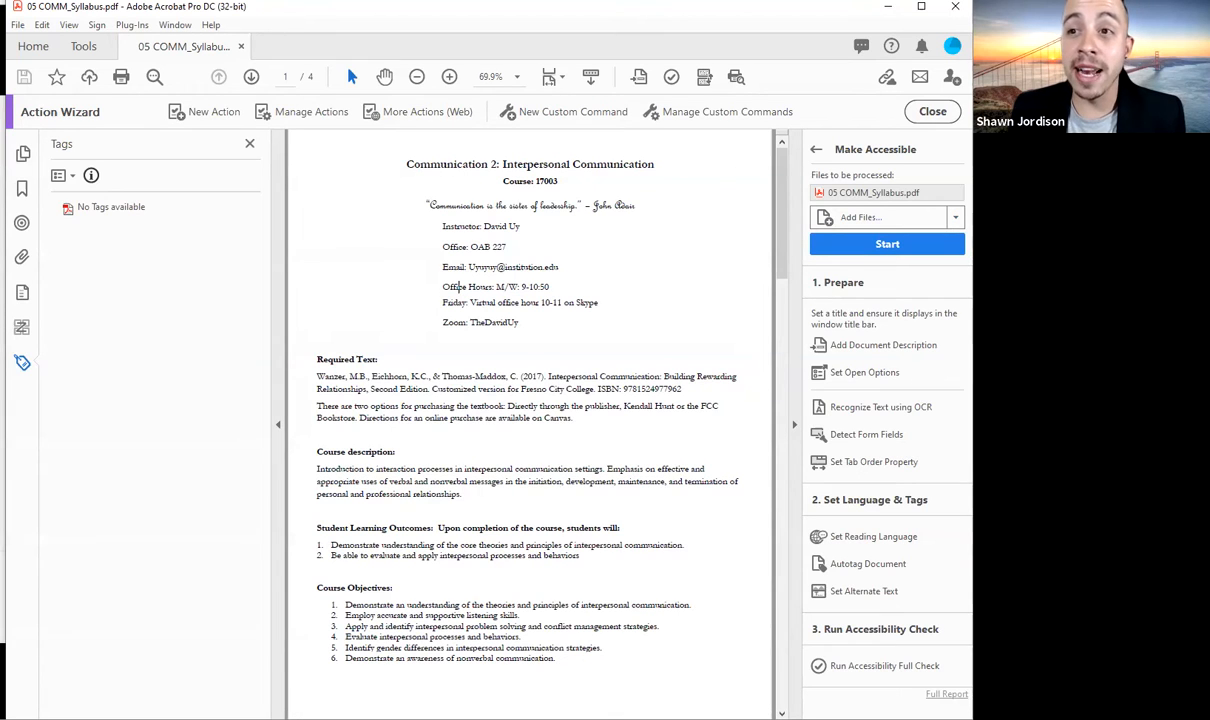
# Start the Make Accessible action and set the document title to Syllabus, leaving subject, author and keywords as they are
pyautogui.click(873, 251)
pyautogui.click(435, 270)
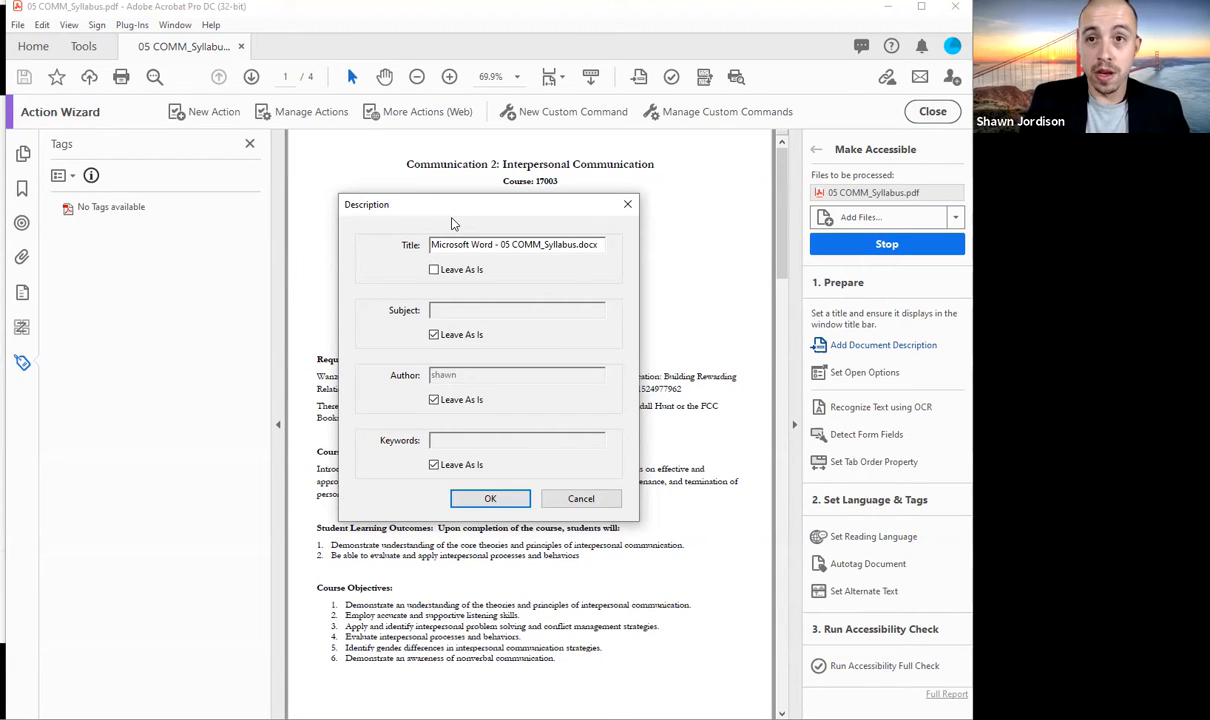
pyautogui.moveTo(452, 206); pyautogui.dragTo(473, 193)
pyautogui.write('Syllabus')
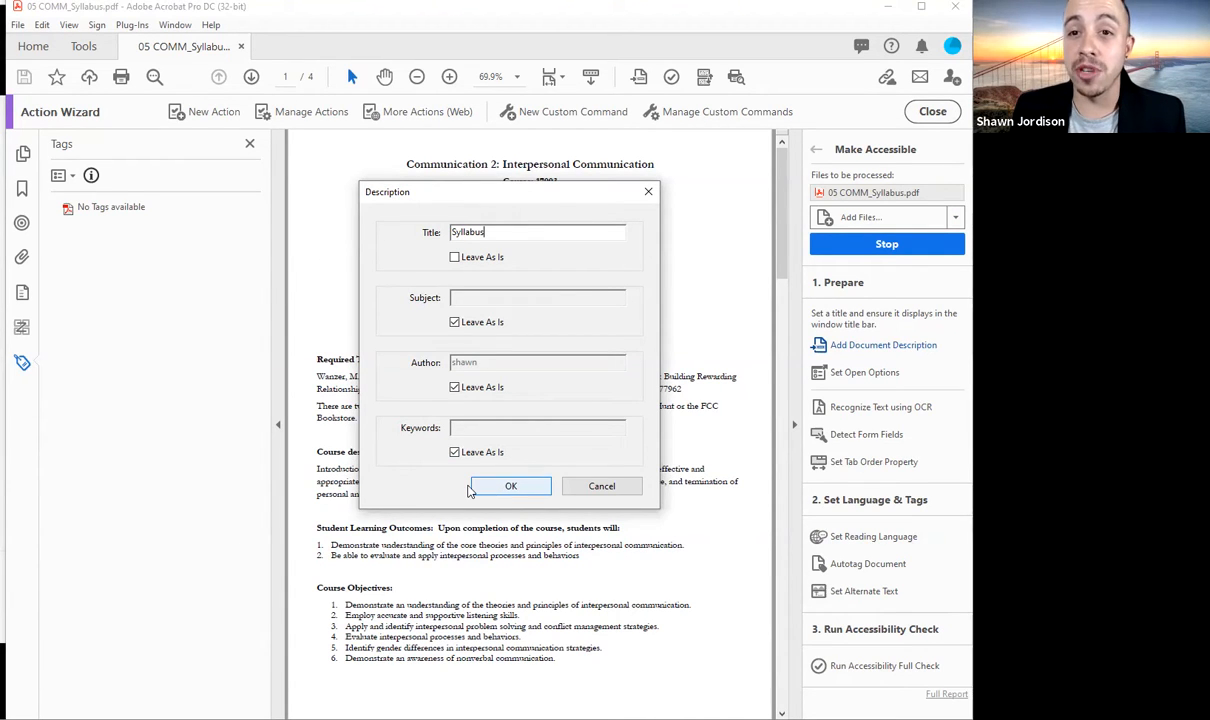
pyautogui.press('Return')
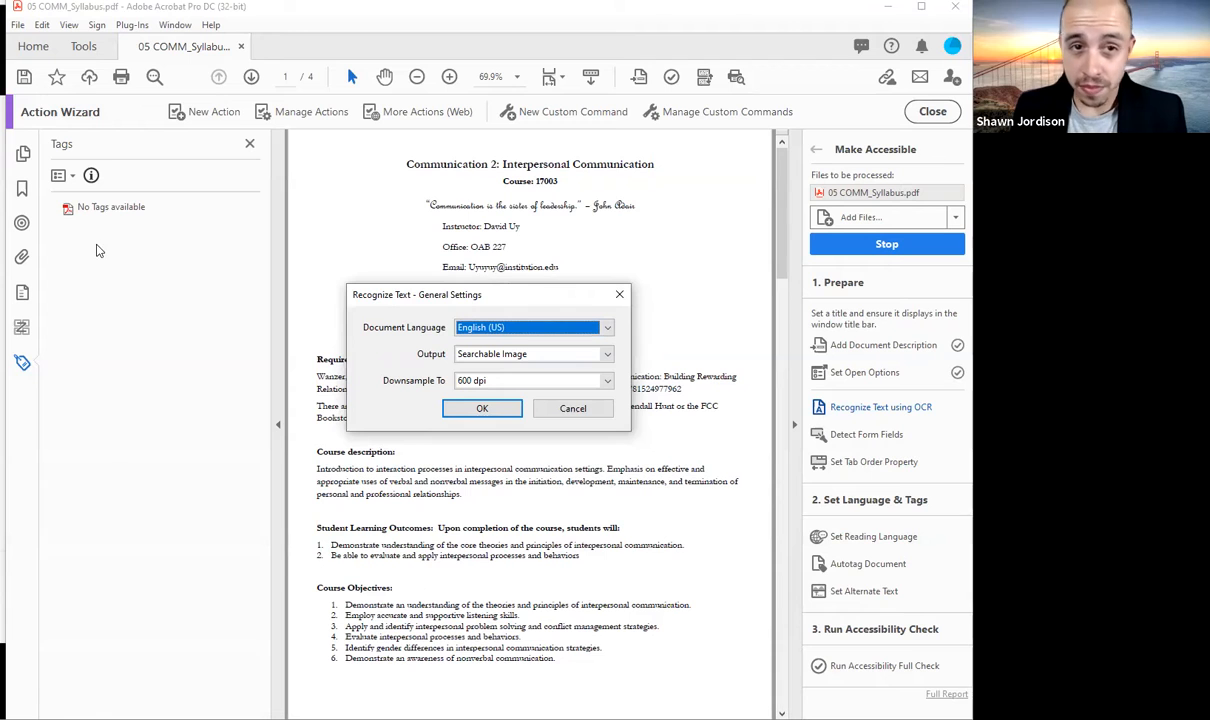
# Recognize text in English (US) as a Searchable Image at 600 dpi, and skip form field detection
pyautogui.click(482, 406)
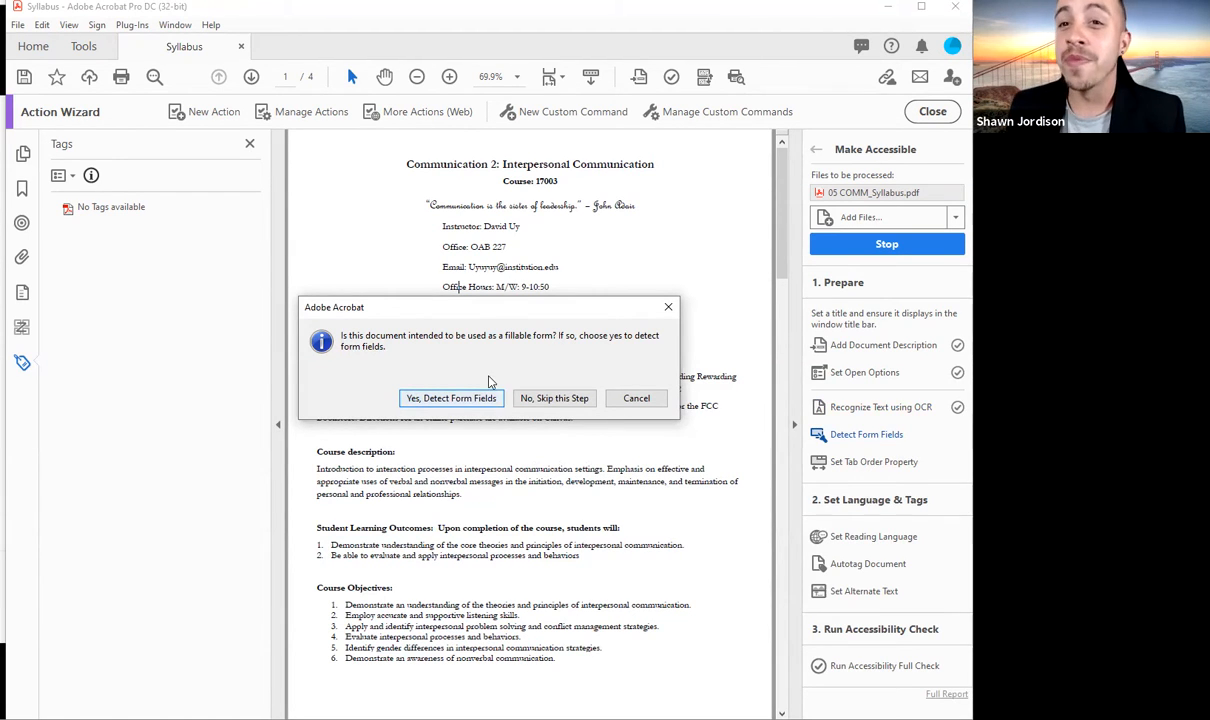
pyautogui.moveTo(476, 307); pyautogui.dragTo(493, 271)
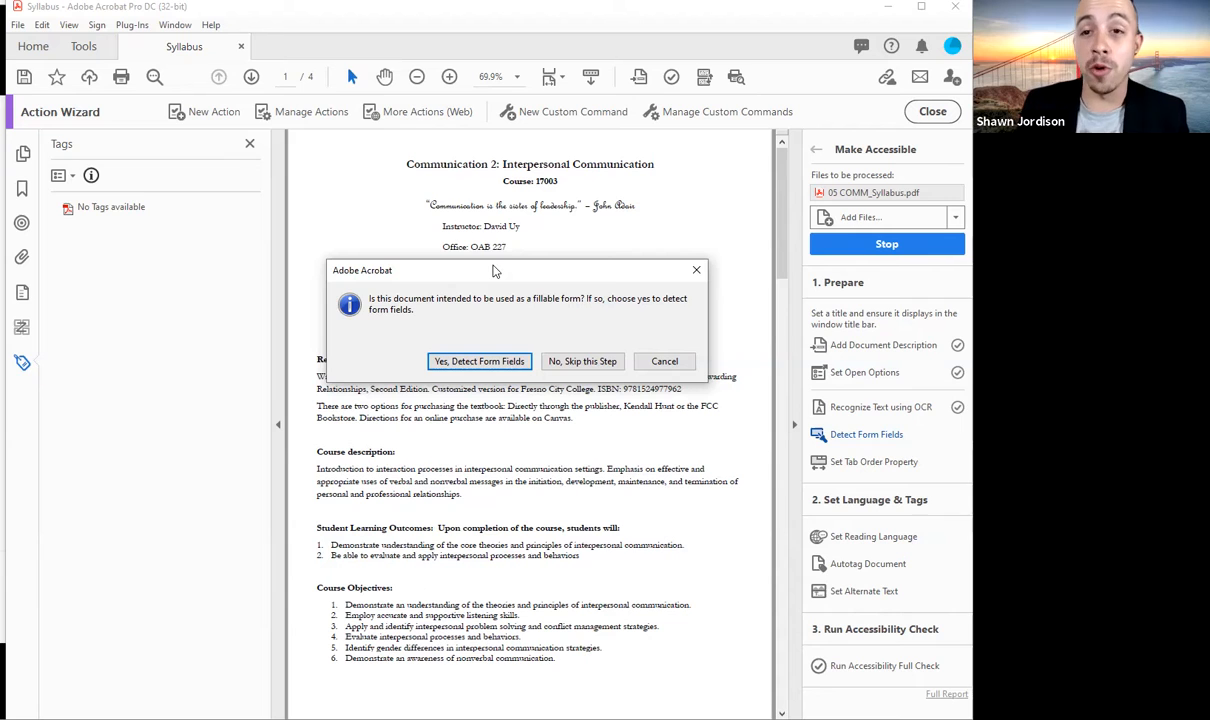
pyautogui.click(565, 362)
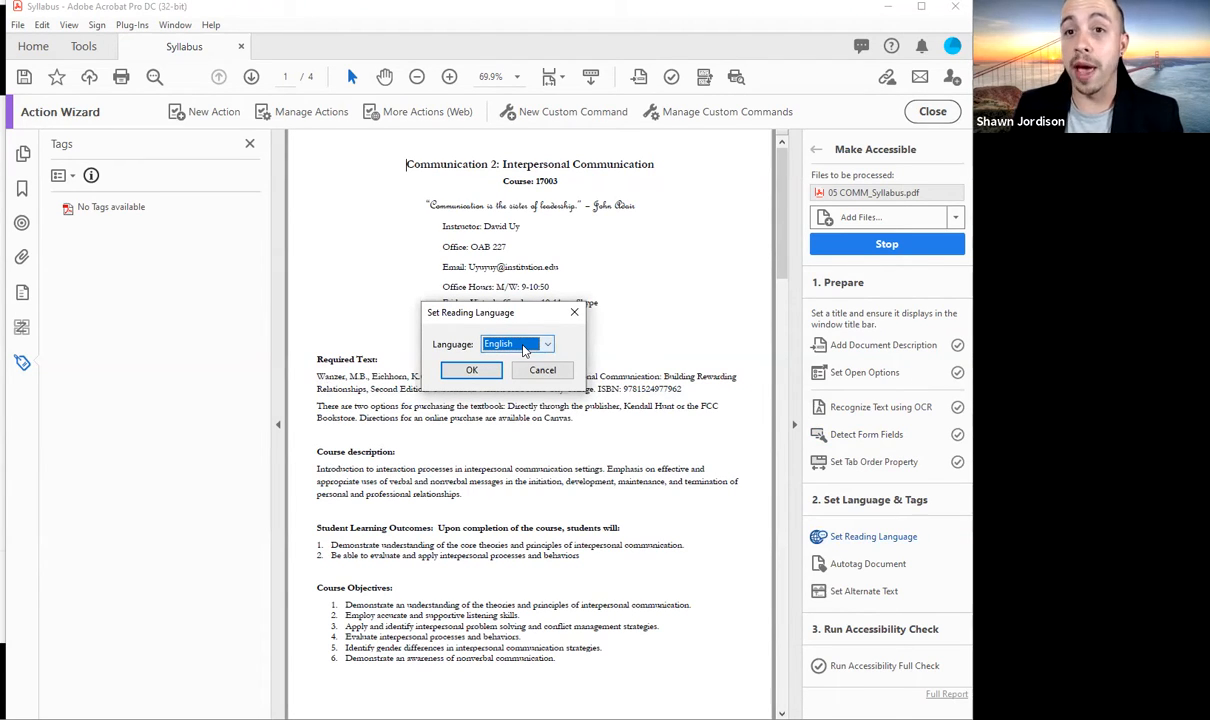
# Set the reading language to English and run the detection of figures with missing alternate text
pyautogui.click(472, 370)
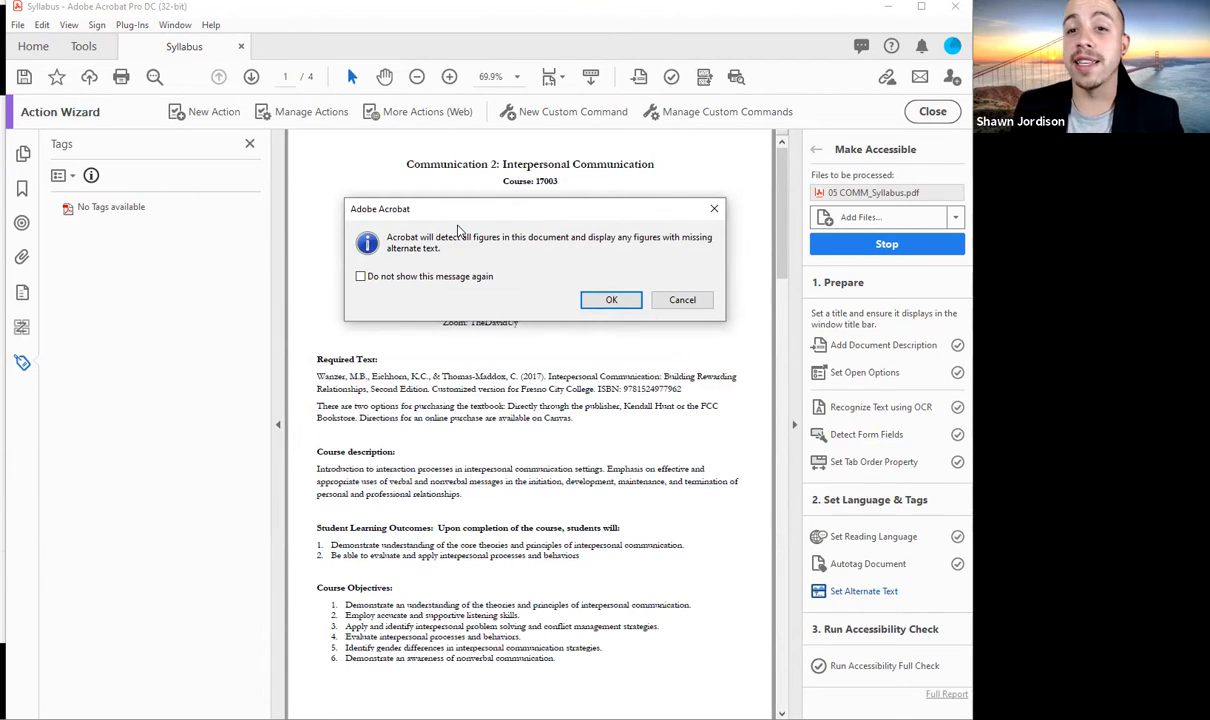
pyautogui.click(605, 303)
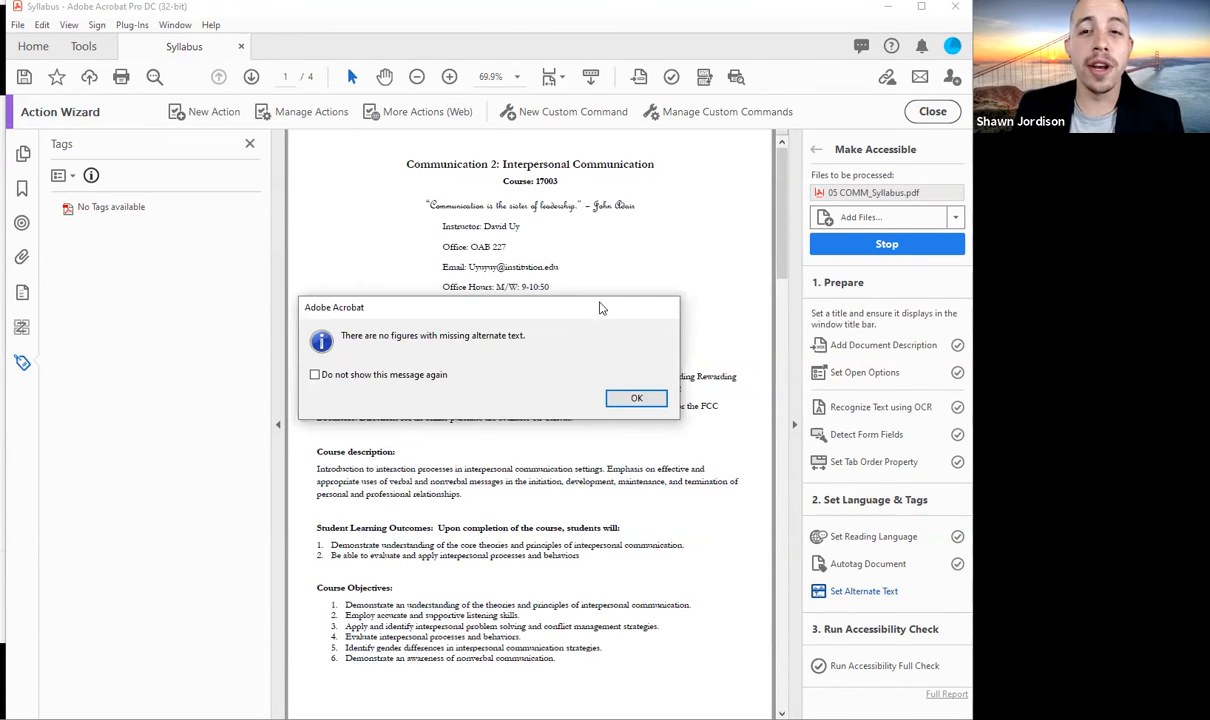
pyautogui.click(630, 398)
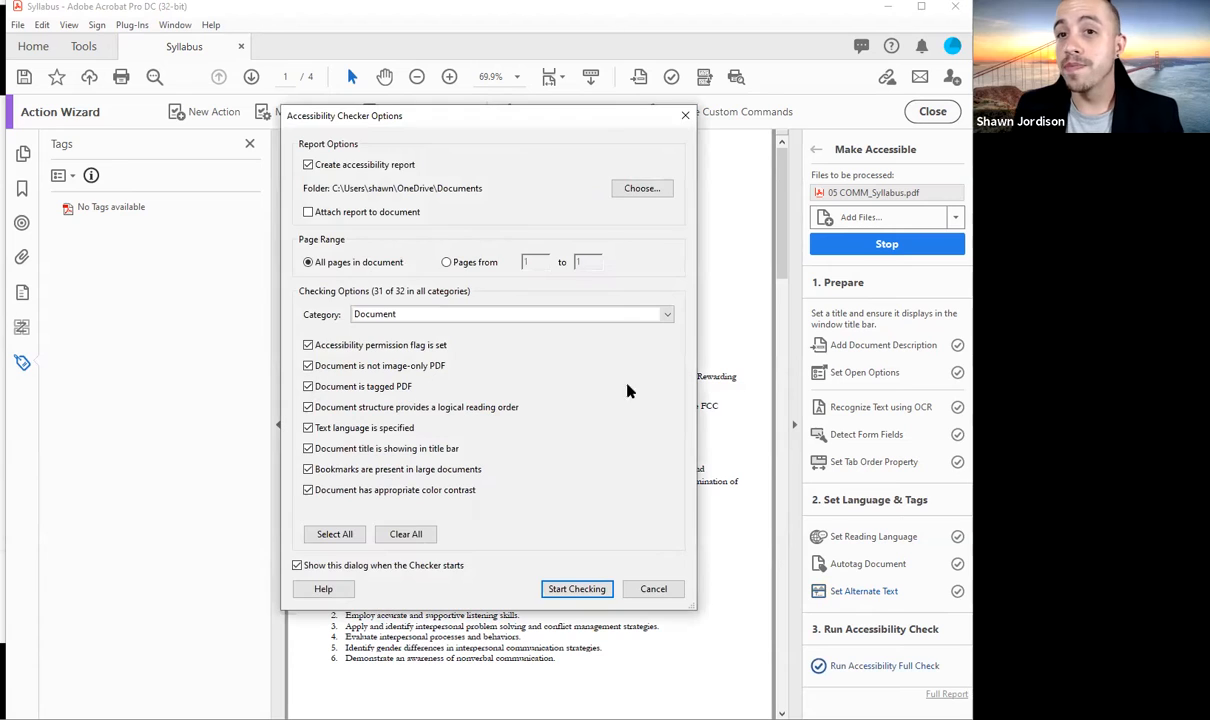
# Run the full accessibility check on all pages without creating a report, and expand the Document and Headings results
pyautogui.click(365, 164)
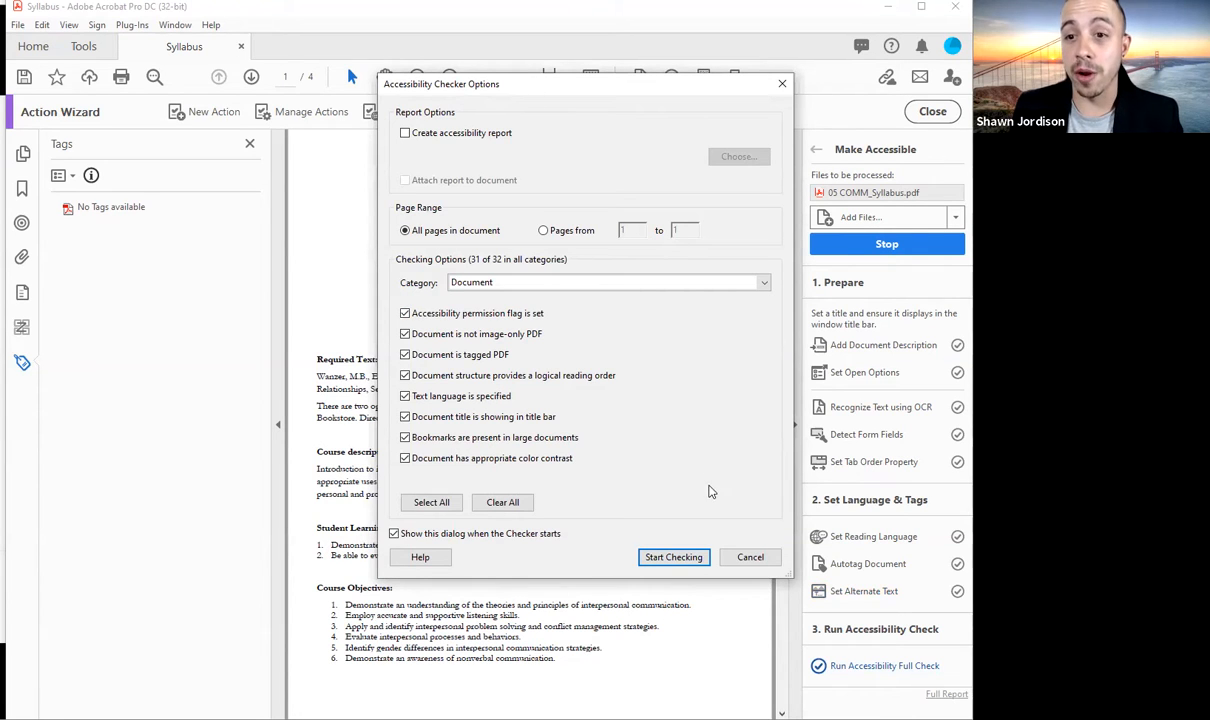
pyautogui.click(673, 557)
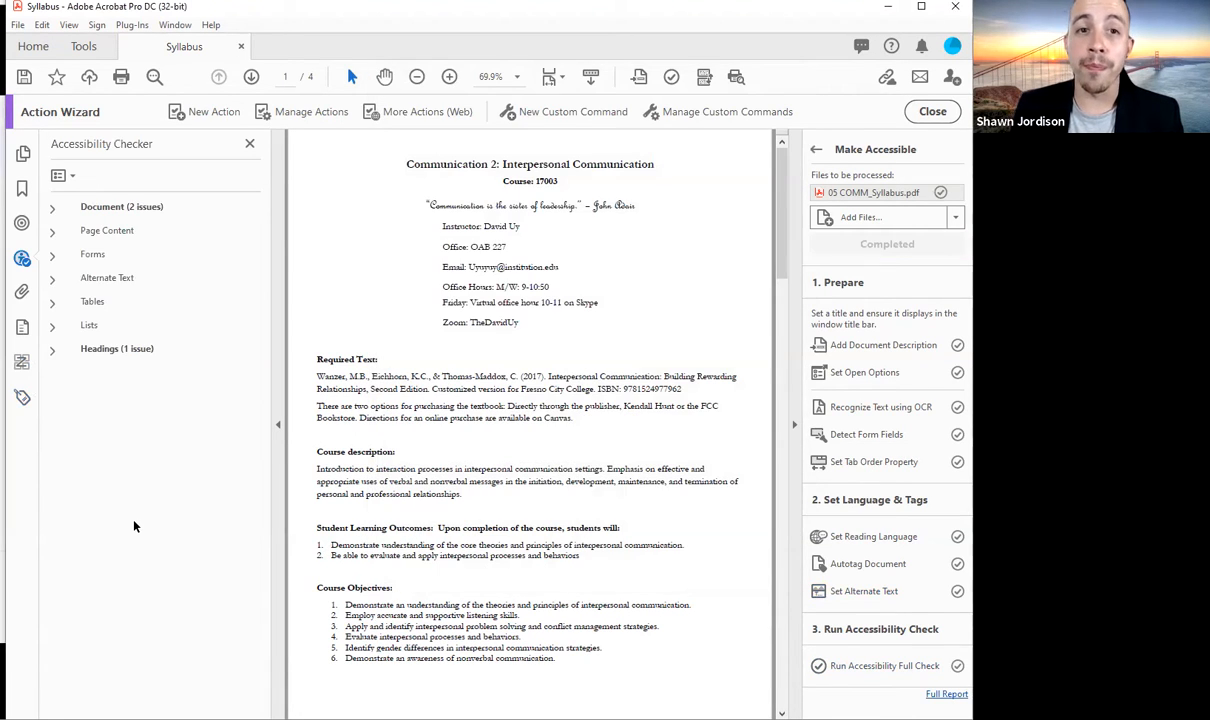
pyautogui.click(52, 209)
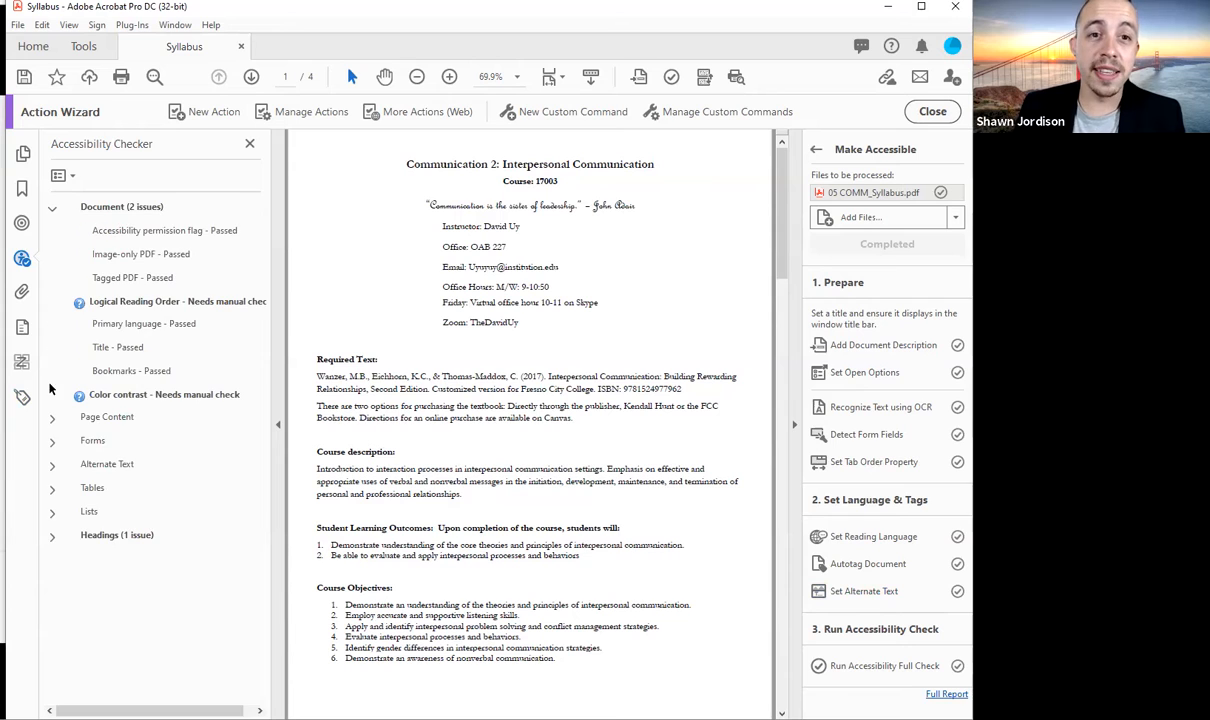
pyautogui.click(50, 538)
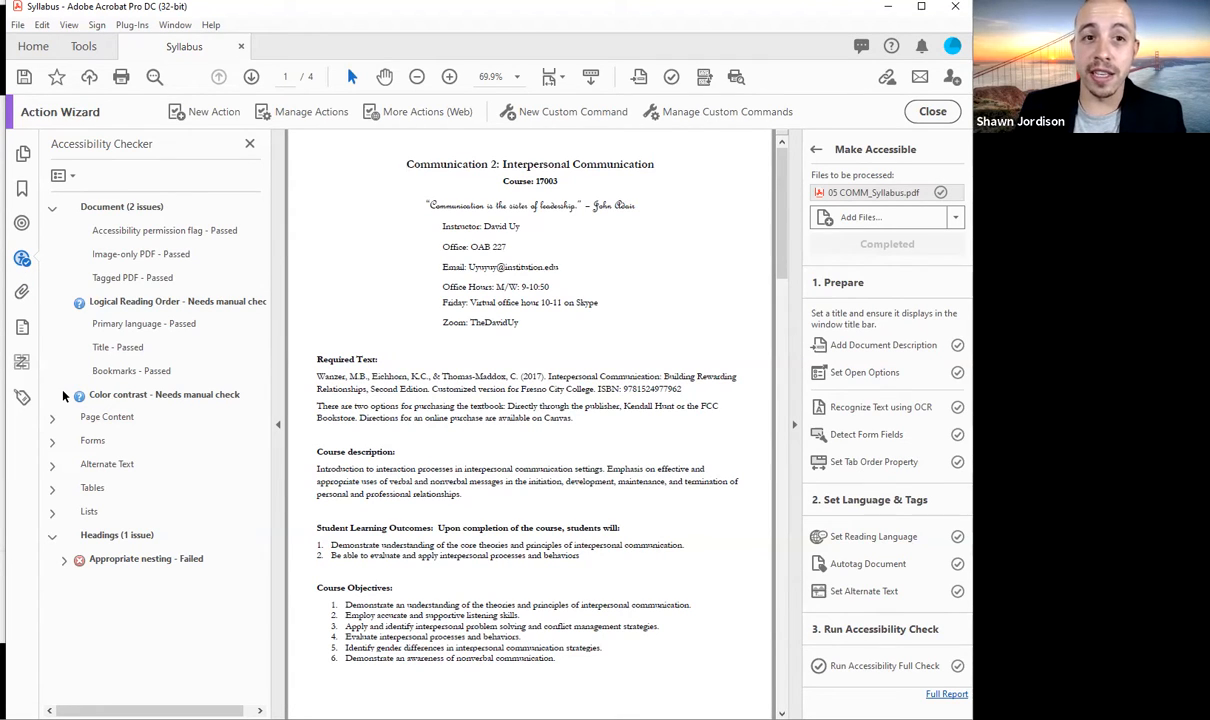
# Expand the tag tree and examine the top-level tags from the H3 title to the Required Text section
pyautogui.click(22, 398)
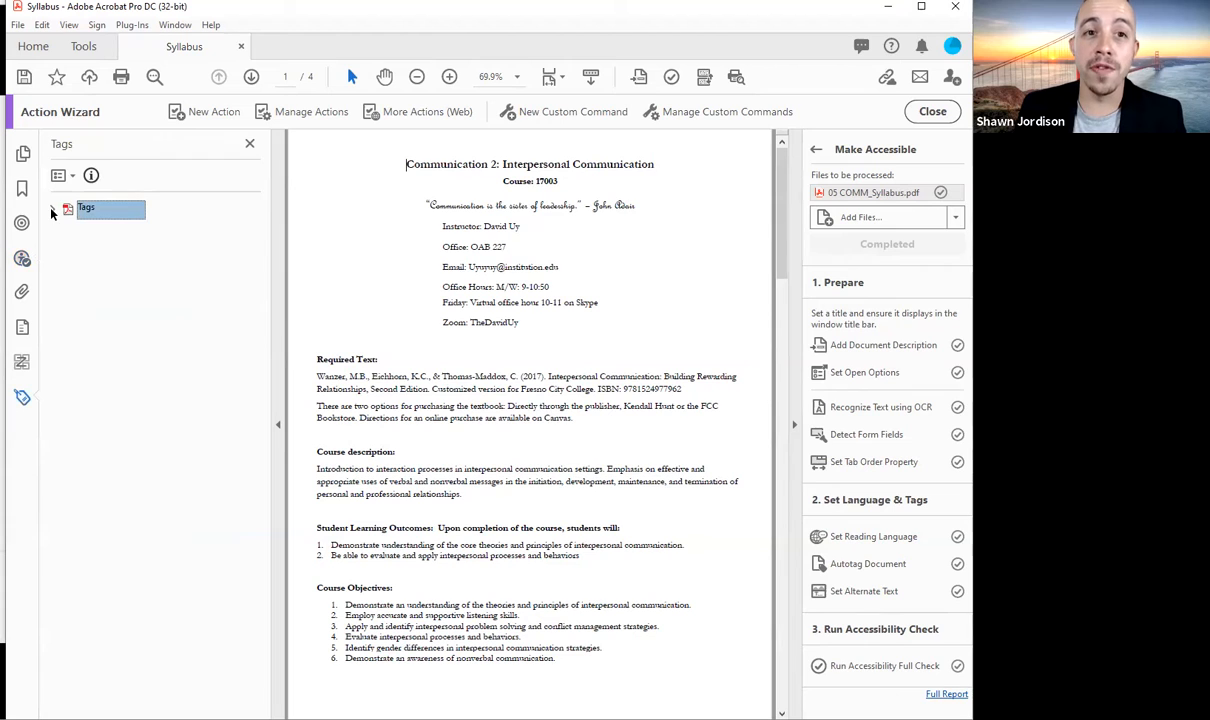
pyautogui.click(52, 208)
pyautogui.click(112, 252)
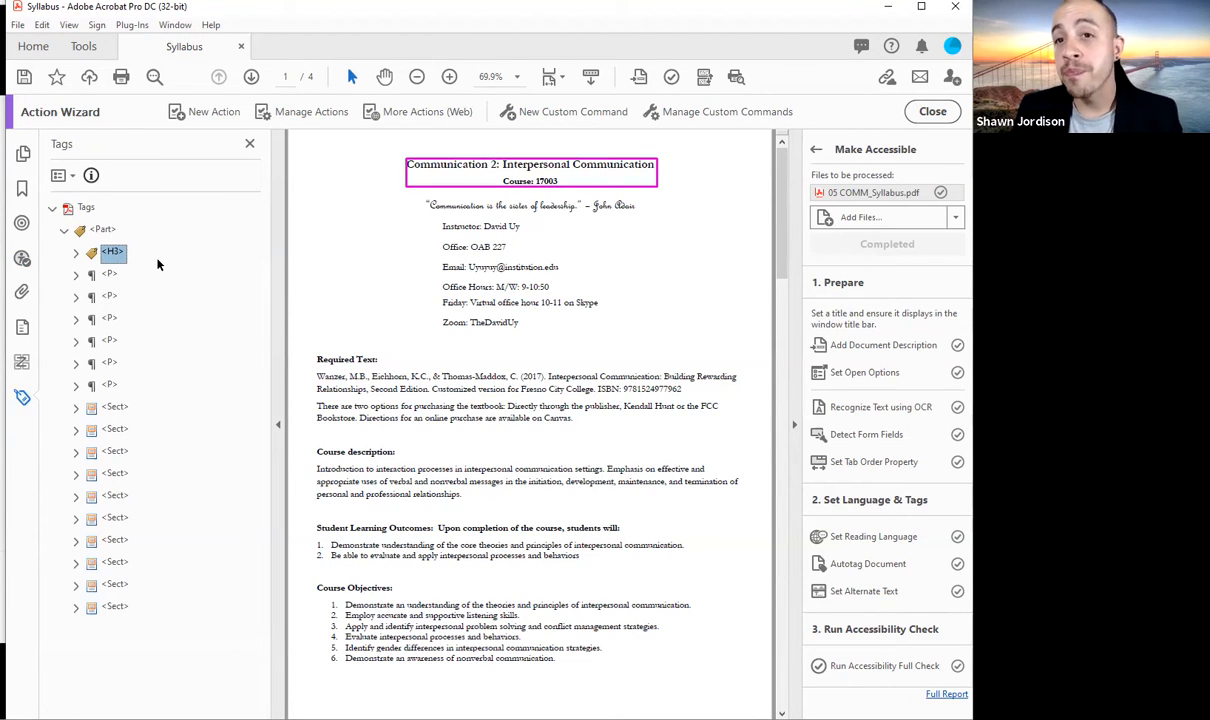
pyautogui.press('Down')
pyautogui.press('Down')
pyautogui.press('Down')
pyautogui.press('Down')
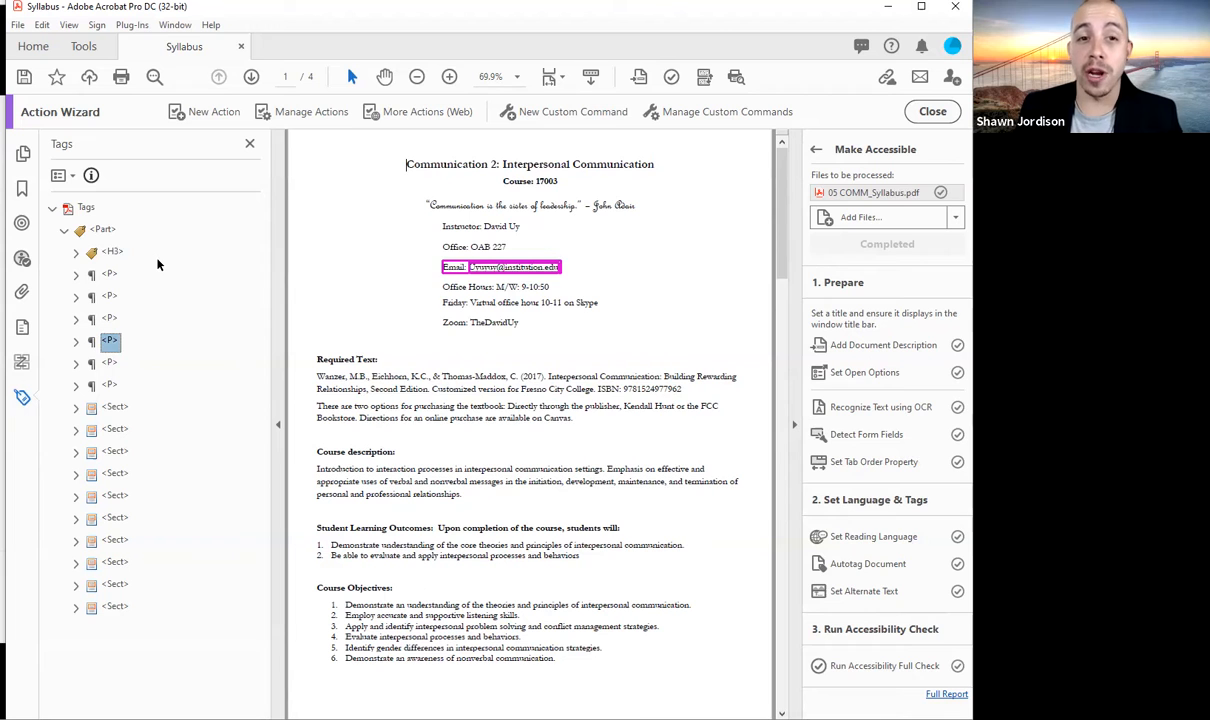
pyautogui.press('Down')
pyautogui.press('Down')
pyautogui.press('Down')
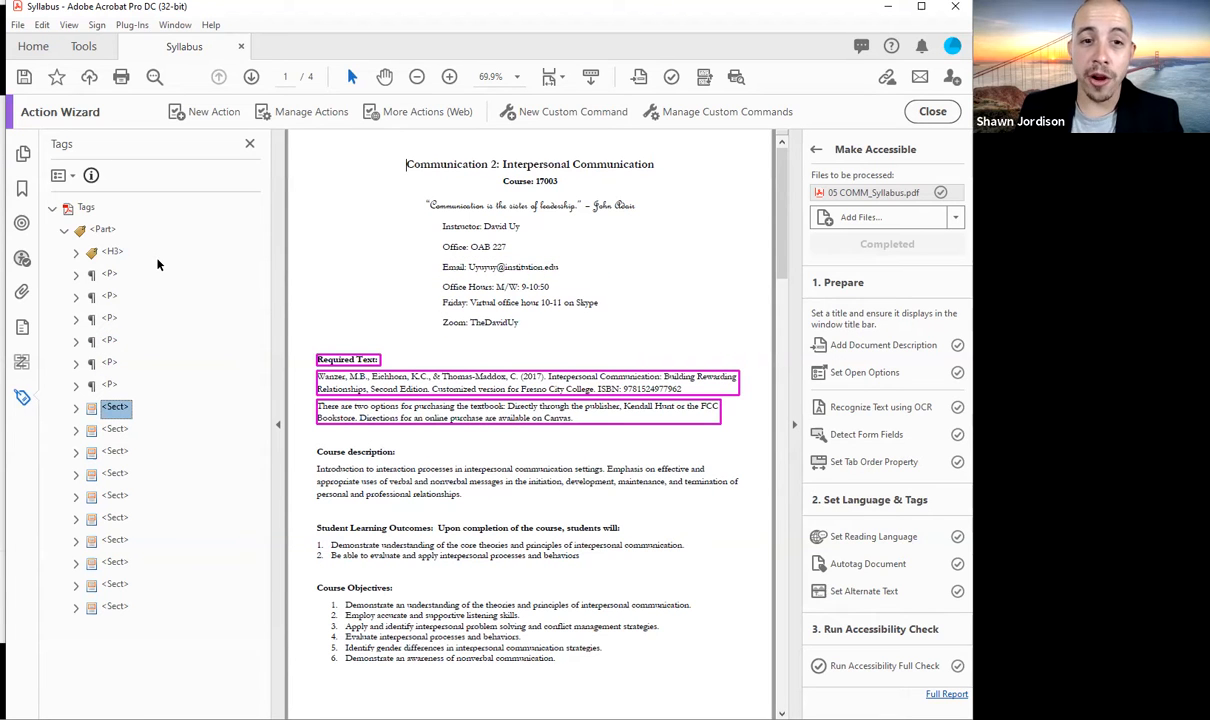
# Expand the Sect tags from Required Text through Graded Work and examine the content each nested tag covers
pyautogui.press('Down')
pyautogui.press('Down')
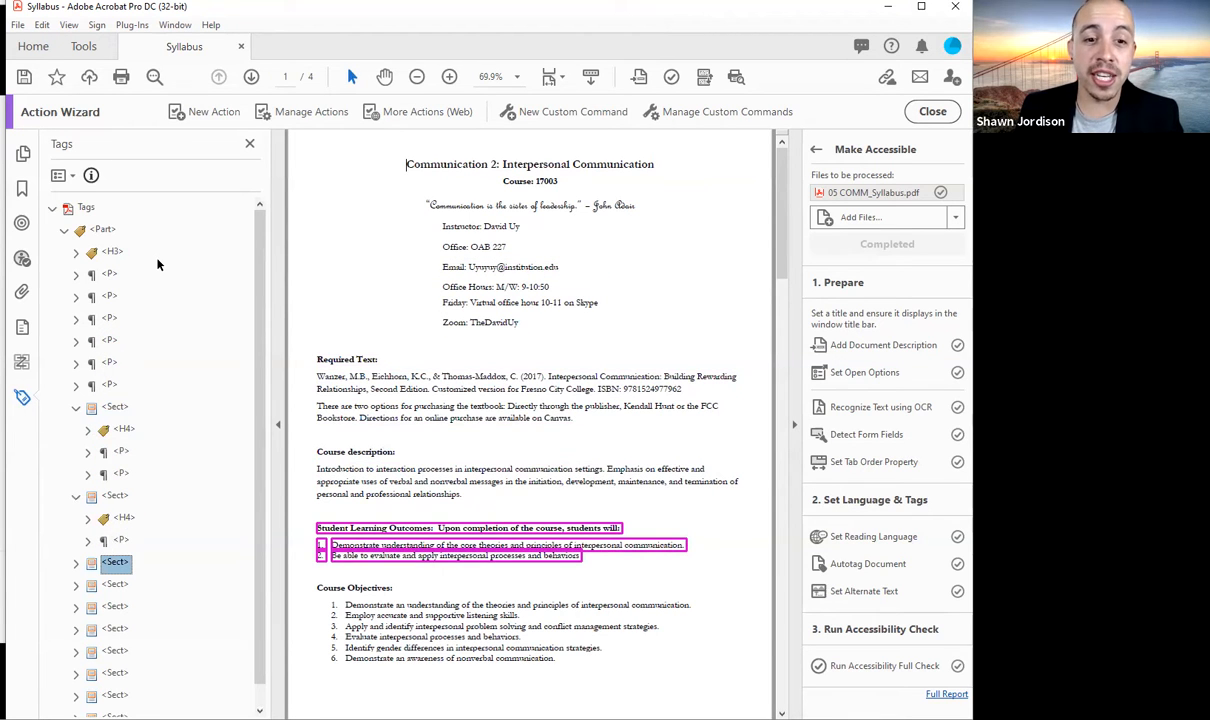
pyautogui.press('Right')
pyautogui.press('Down')
pyautogui.press('Down')
pyautogui.press('Down')
pyautogui.press('Right')
pyautogui.press('Down')
pyautogui.press('Down')
pyautogui.press('Down')
pyautogui.press('Right')
pyautogui.press('Down')
pyautogui.press('Down')
pyautogui.press('Down')
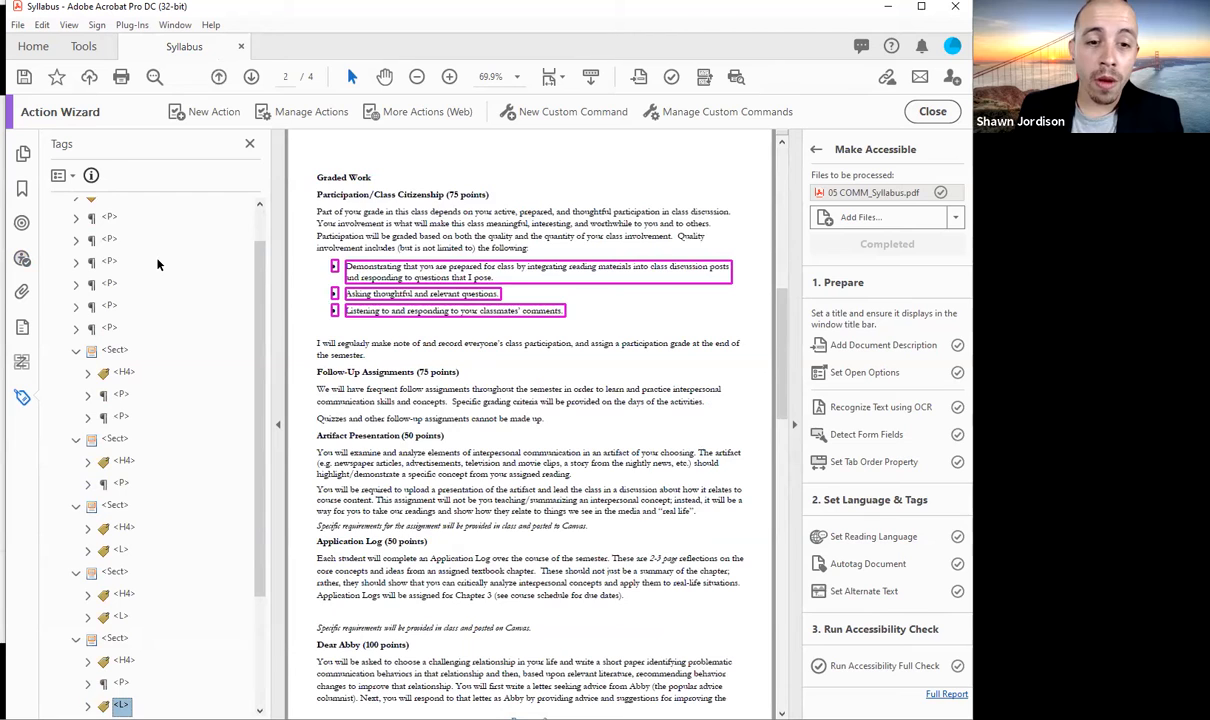
# Move the Required Text and Course description tags out of their Sect tags to directly under Part, and delete the emptied Sects
pyautogui.press('Up')
pyautogui.press('Up')
pyautogui.press('Up')
pyautogui.press('Up')
pyautogui.press('Up')
pyautogui.press('Up')
pyautogui.press('Up')
pyautogui.press('Up')
pyautogui.press('Up')
pyautogui.press('Up')
pyautogui.press('Up')
pyautogui.press('Up')
pyautogui.press('Up')
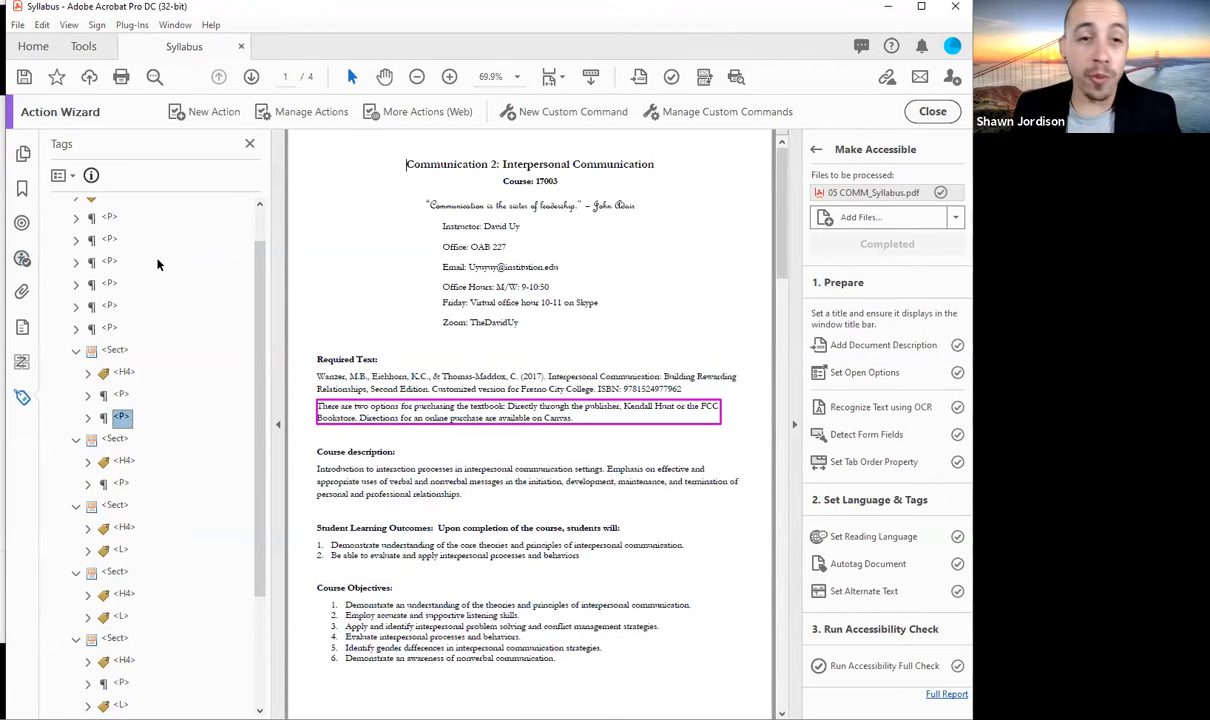
pyautogui.press('Up')
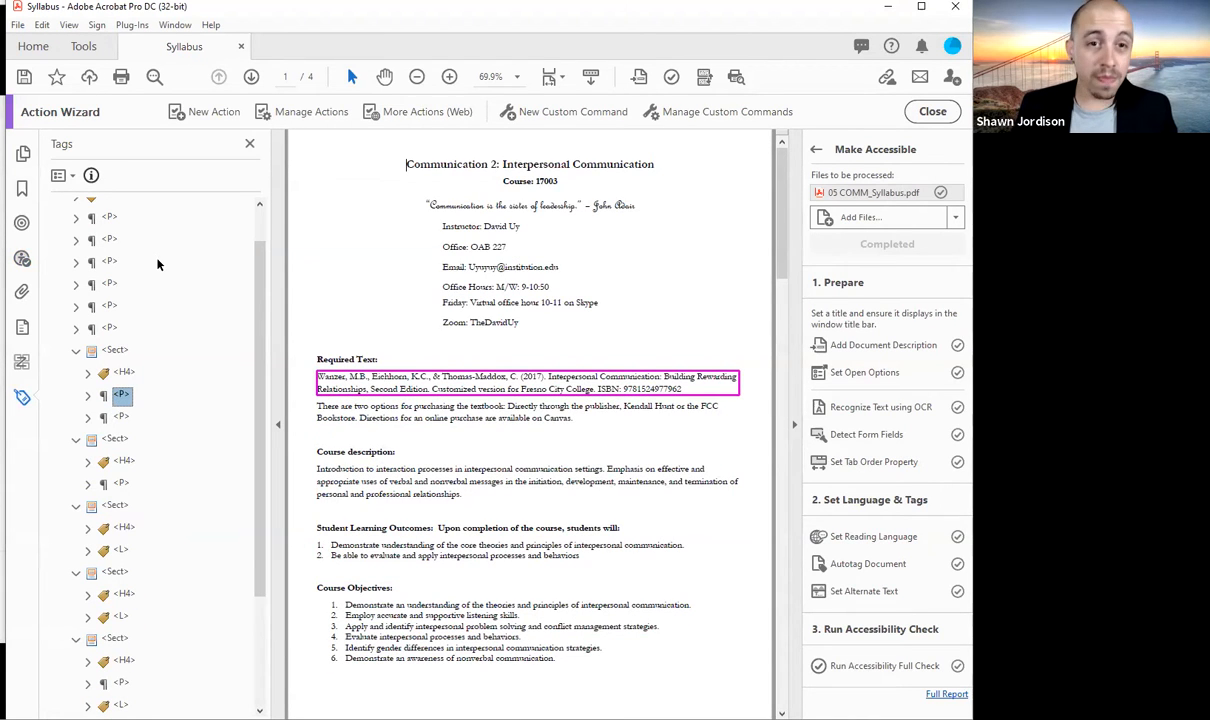
pyautogui.press('Up')
pyautogui.press('Up')
pyautogui.press('Up')
pyautogui.press('Down')
pyautogui.press('Down')
pyautogui.press('Down')
pyautogui.press('Down')
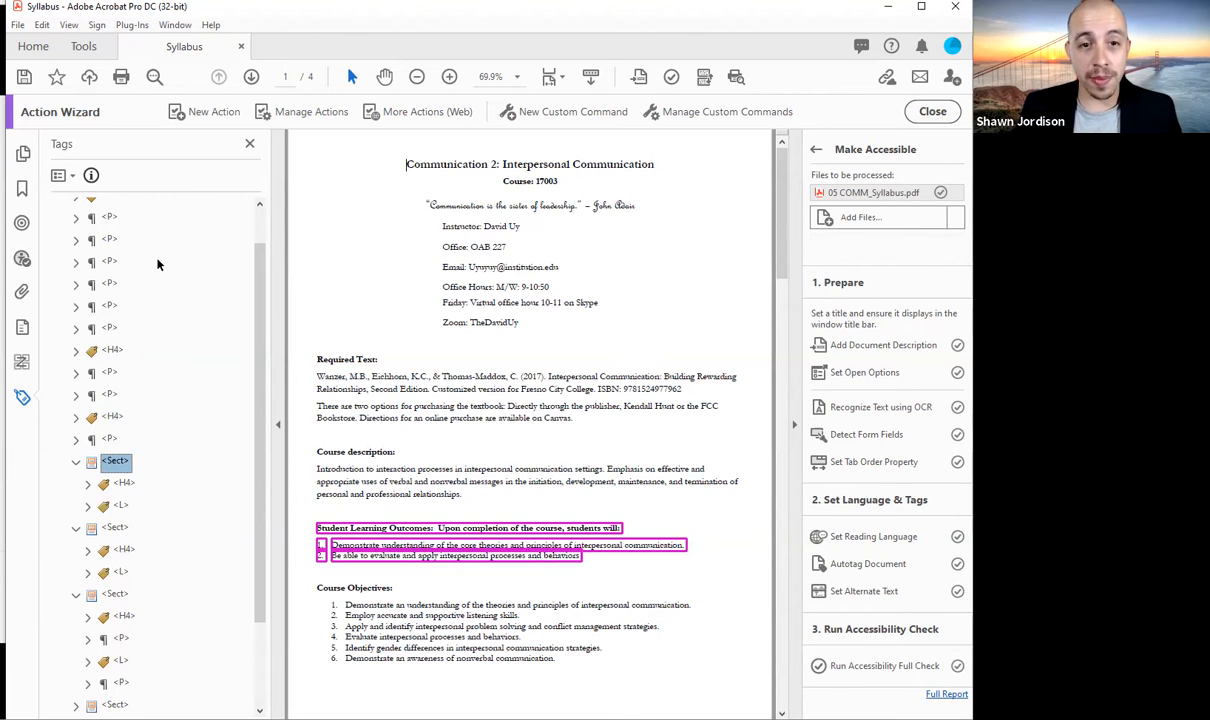
# Move the Student Learning Outcomes heading and list tags out of their Sect tag to directly under Part
pyautogui.press('Down')
pyautogui.hotkey('shift', 'Down')
pyautogui.hotkey('ctrl', 'x')
pyautogui.press('Up')
pyautogui.press('Up')
pyautogui.press('Up')
pyautogui.hotkey('ctrl', 'v')
pyautogui.press('Down')
pyautogui.press('Down')
pyautogui.press('Down')
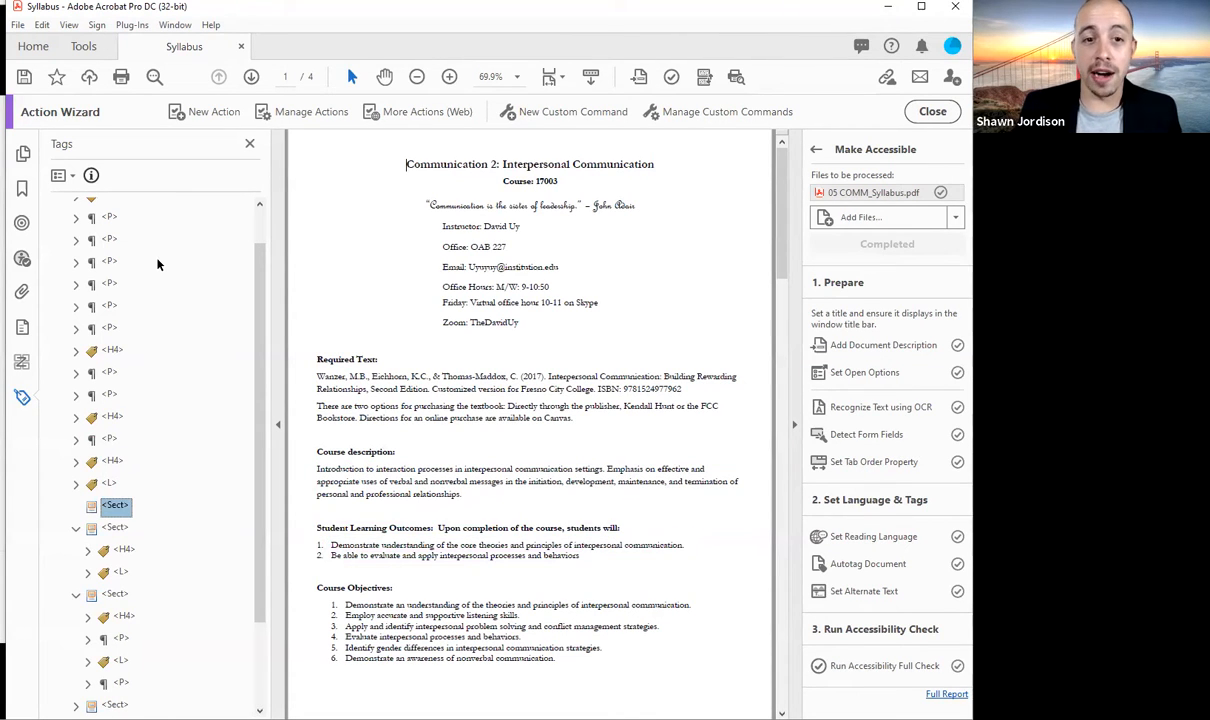
# Delete the emptied Student Learning Outcomes Sect tag and move the Course Objectives heading and list tags directly under Part
pyautogui.press('Right')
pyautogui.press('Down')
pyautogui.hotkey('shift', 'Down')
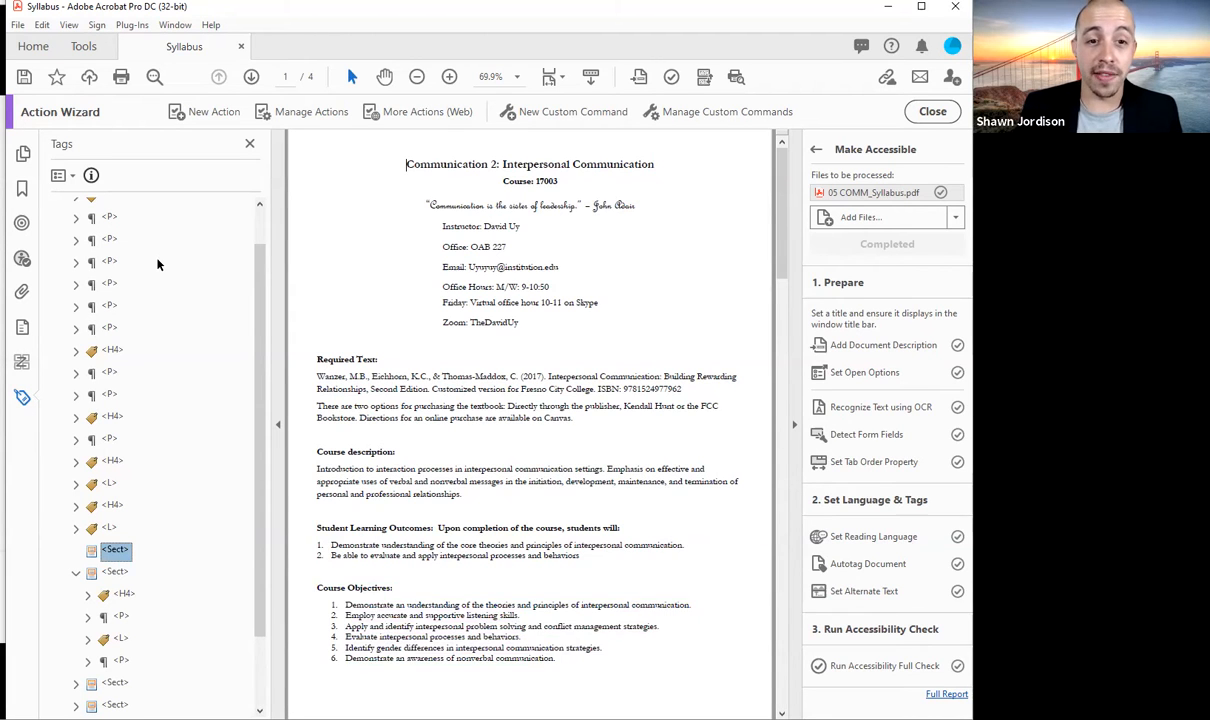
# Move the Graded Work section's heading, paragraph and list tags directly under Part, and delete the emptied Sect tags
pyautogui.press('Down')
pyautogui.hotkey('shift', 'Down')
pyautogui.hotkey('shift', 'Down')
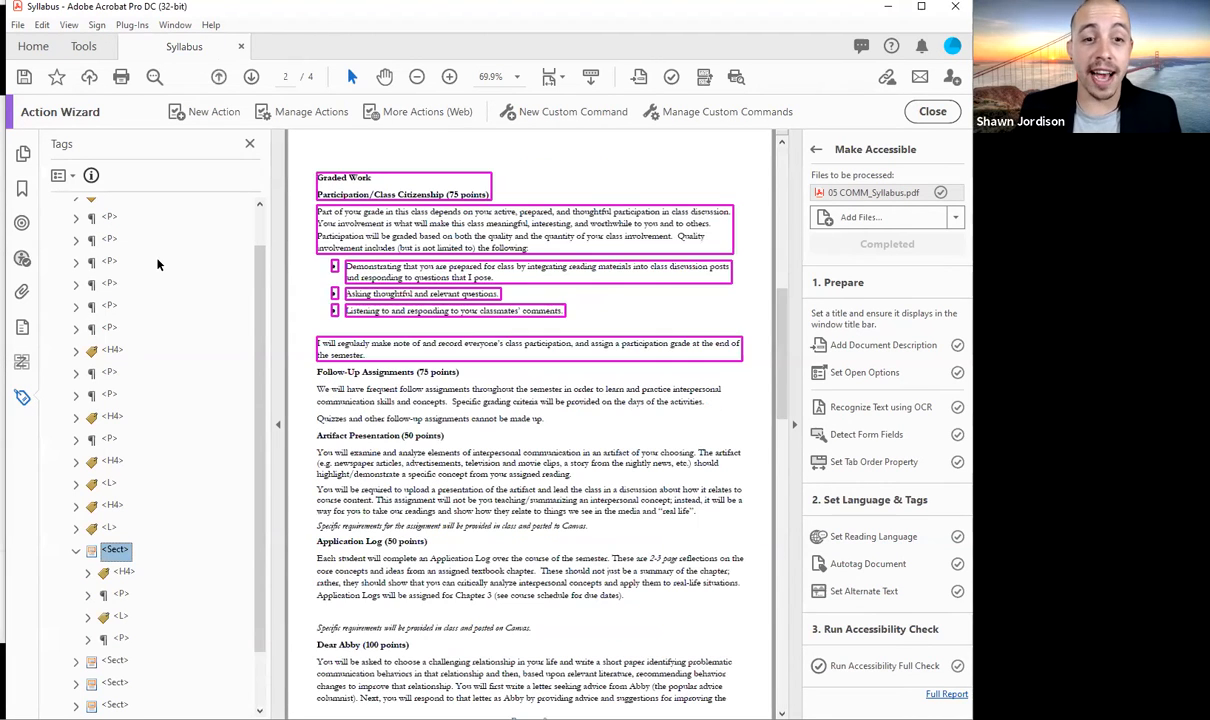
pyautogui.hotkey('shift', 'Down')
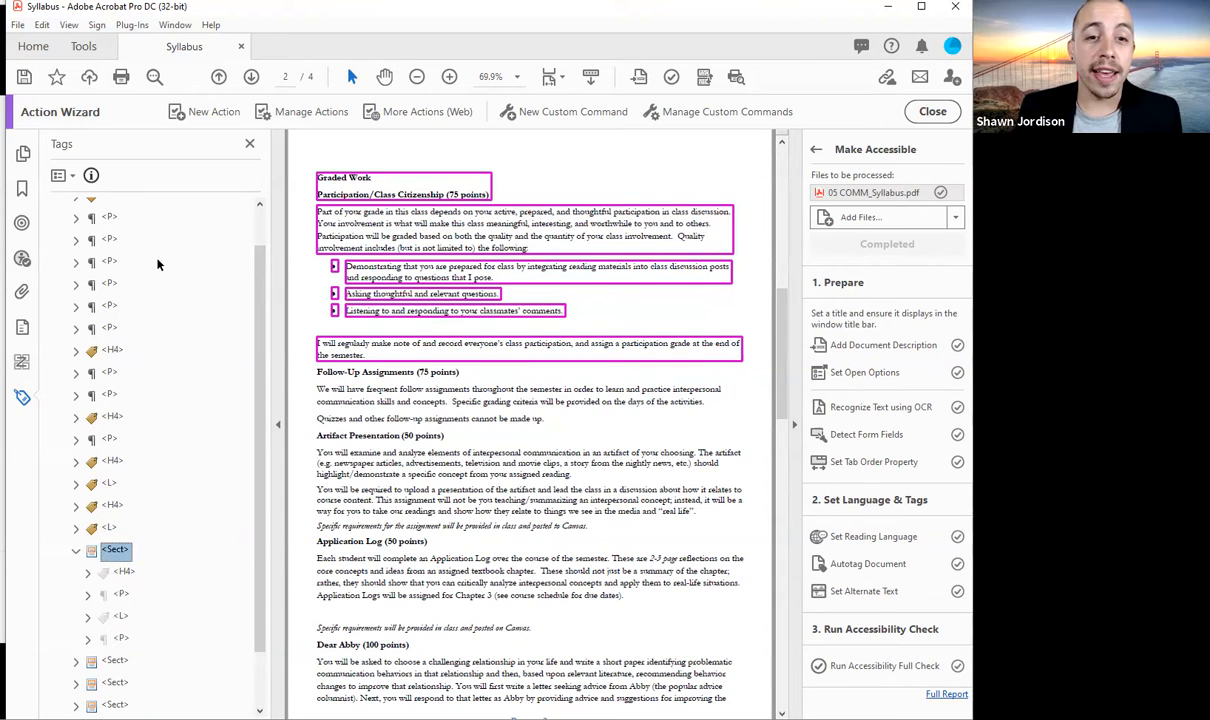
pyautogui.press('Up')
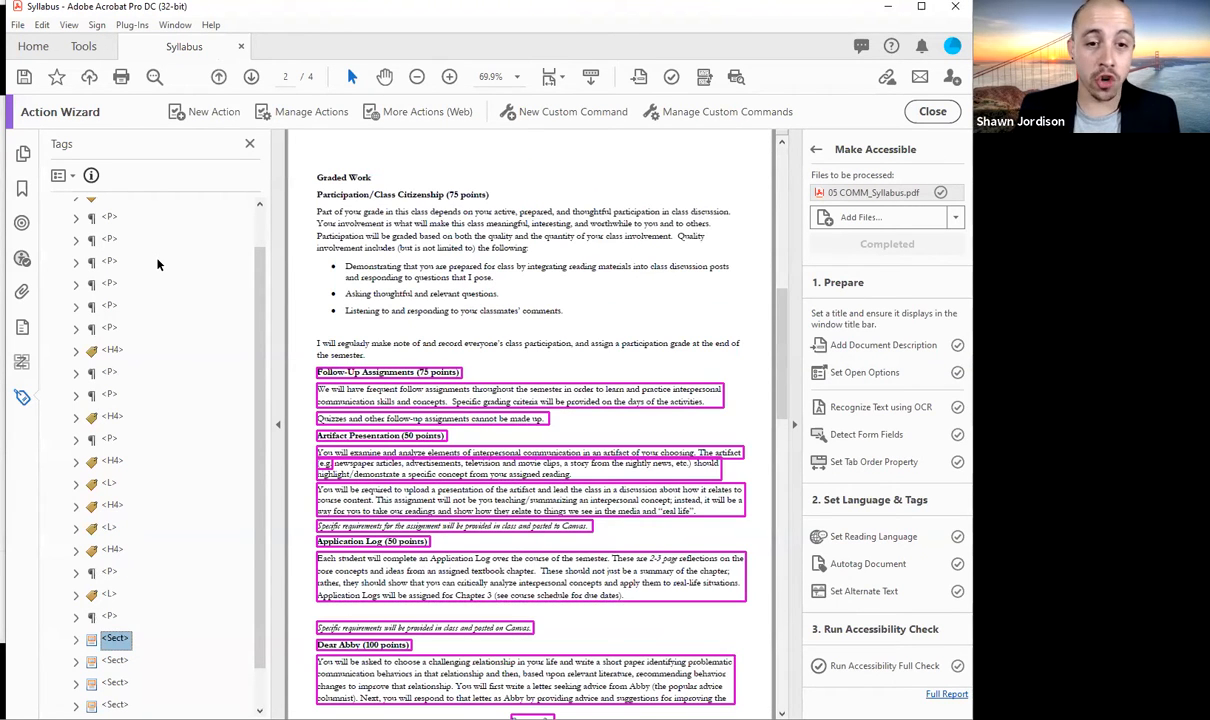
# Move all tags of the Follow-Up Assignments section, from its H4 through the grading Table, out of their Sect to directly under Part
pyautogui.press('Right')
pyautogui.press('Down')
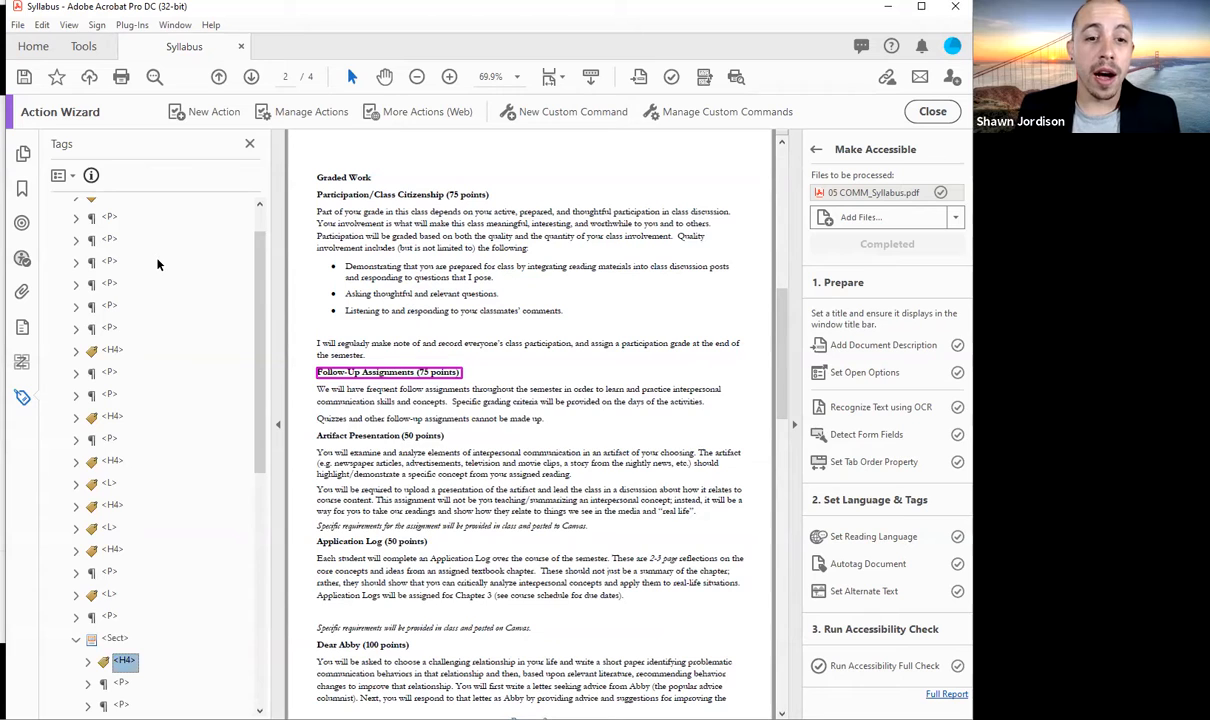
pyautogui.hotkey('shift', 'Down')
pyautogui.hotkey('shift', 'Down')
pyautogui.hotkey('shift', 'Down')
pyautogui.hotkey('shift', 'Down')
pyautogui.hotkey('shift', 'Down')
pyautogui.hotkey('shift', 'Down')
pyautogui.hotkey('shift', 'Down')
pyautogui.hotkey('shift', 'Down')
pyautogui.hotkey('shift', 'Down')
pyautogui.hotkey('shift', 'Down')
pyautogui.hotkey('shift', 'Down')
pyautogui.hotkey('shift', 'Down')
pyautogui.hotkey('shift', 'Down')
pyautogui.hotkey('shift', 'Down')
pyautogui.hotkey('shift', 'Down')
pyautogui.hotkey('shift', 'Down')
pyautogui.hotkey('shift', 'Down')
pyautogui.hotkey('shift', 'Down')
pyautogui.hotkey('shift', 'Down')
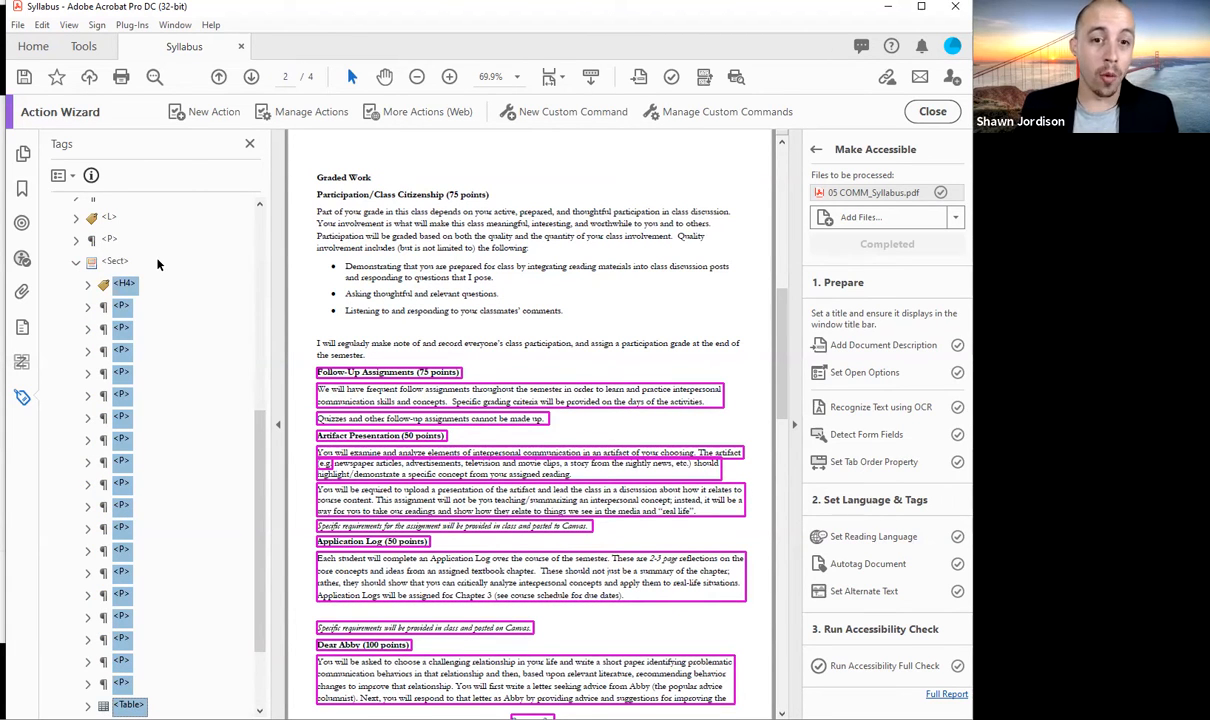
pyautogui.click(157, 264)
pyautogui.press('Delete')
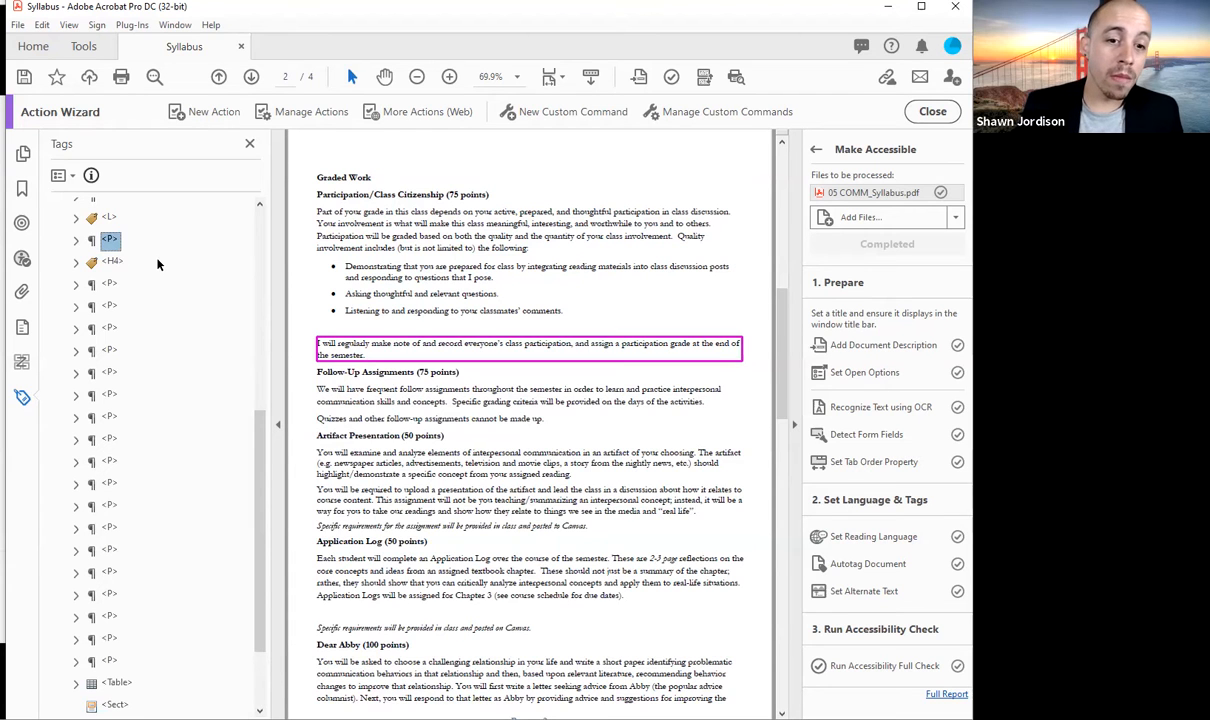
# Move the Course Policies section's H4 and paragraph tags, through Late Work Policy, out of their Sect to directly under Part
pyautogui.hotkey('shift', 'Down')
pyautogui.hotkey('shift', 'Down')
pyautogui.hotkey('shift', 'Down')
pyautogui.hotkey('shift', 'Down')
pyautogui.hotkey('shift', 'Down')
pyautogui.hotkey('shift', 'Down')
pyautogui.hotkey('shift', 'Down')
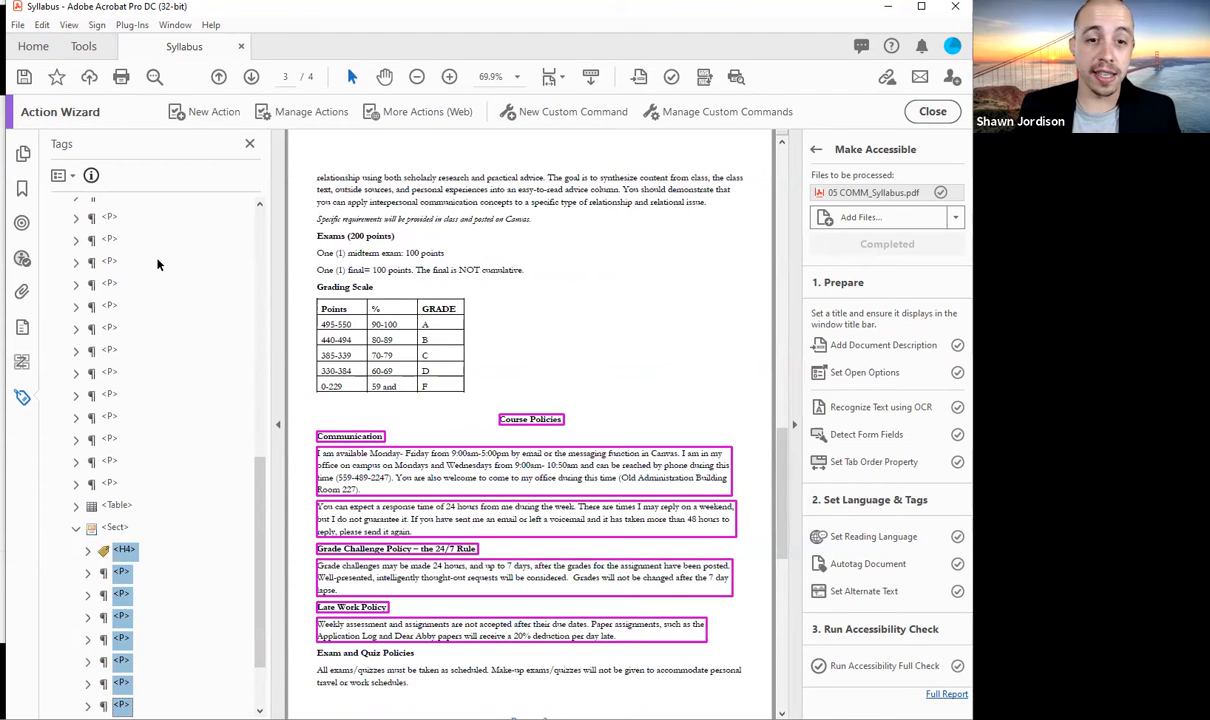
pyautogui.press('Up')
pyautogui.press('Up')
pyautogui.press('Up')
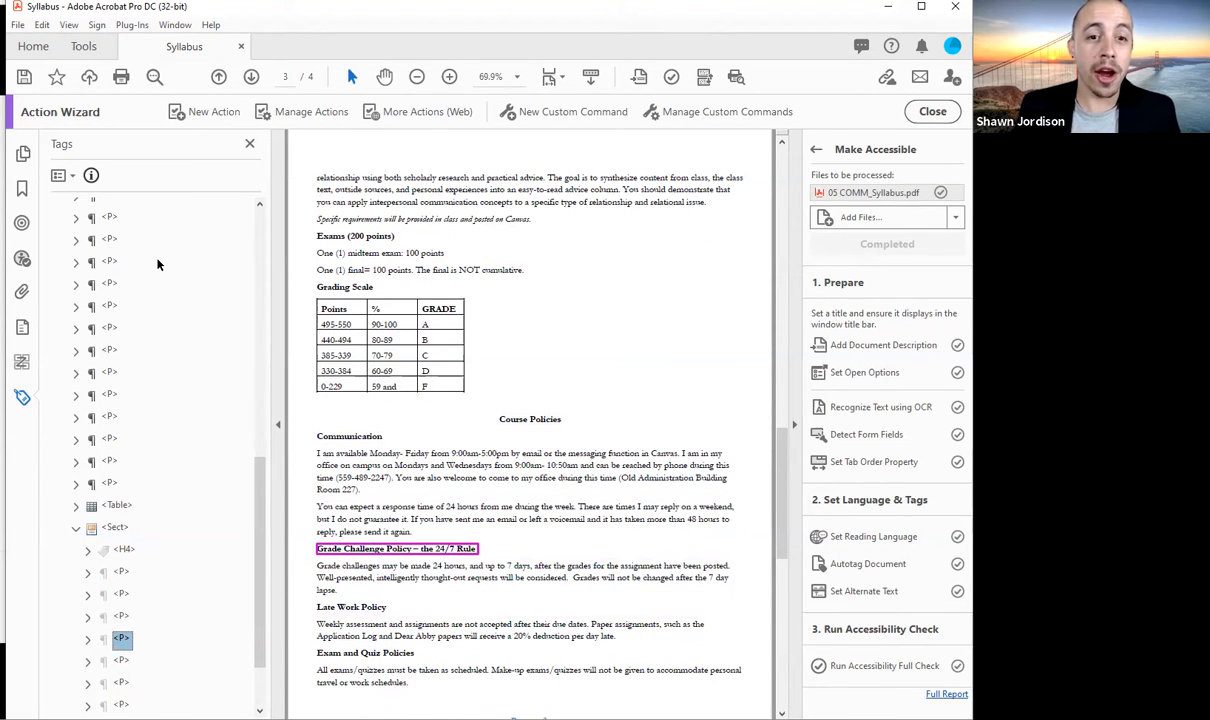
pyautogui.press('Up')
pyautogui.press('Up')
pyautogui.press('Up')
pyautogui.press('Up')
pyautogui.press('Up')
pyautogui.press('Up')
pyautogui.hotkey('ctrl', 'v')
pyautogui.press('Down')
pyautogui.press('Down')
pyautogui.press('Down')
pyautogui.press('Down')
pyautogui.press('Down')
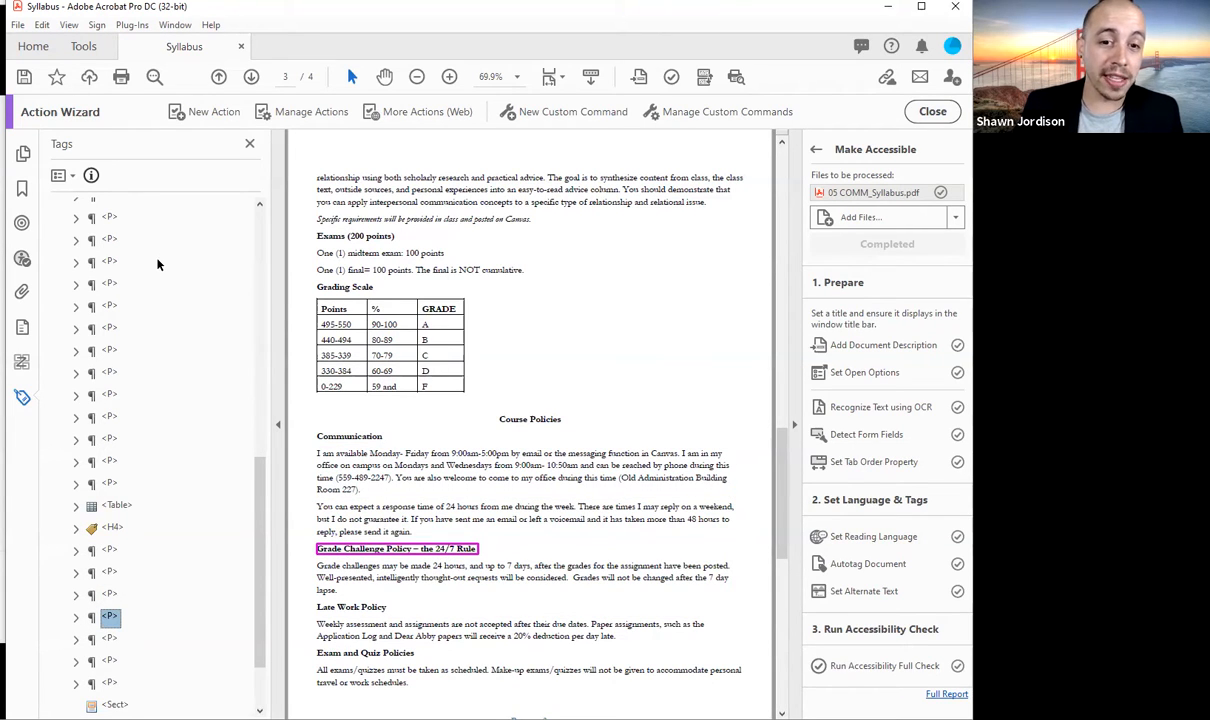
# Move the Exam and Quiz Policies heading and paragraph tags directly under Part, and delete the emptied Sect tags
pyautogui.press('Down')
pyautogui.press('Down')
pyautogui.press('Down')
pyautogui.press('Down')
pyautogui.press('Down')
pyautogui.press('Down')
pyautogui.press('Down')
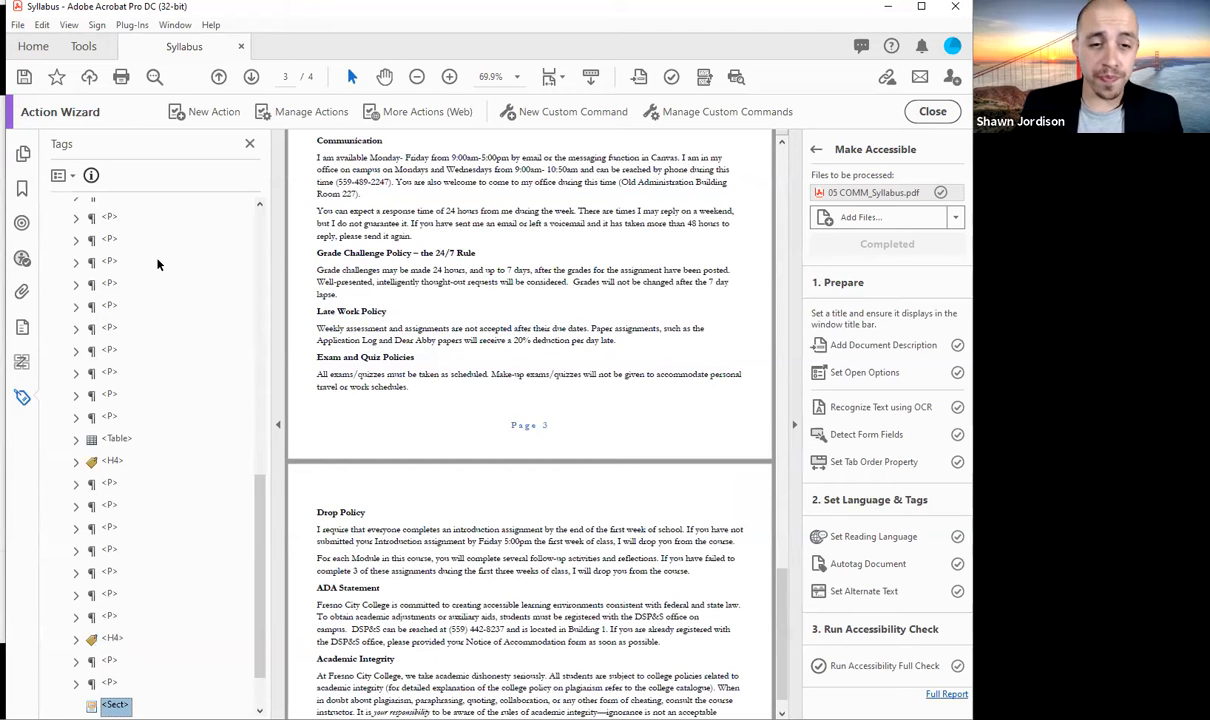
# Move the Drop Policy heading and its two paragraph tags out of their Sect to directly under Part
pyautogui.press('Right')
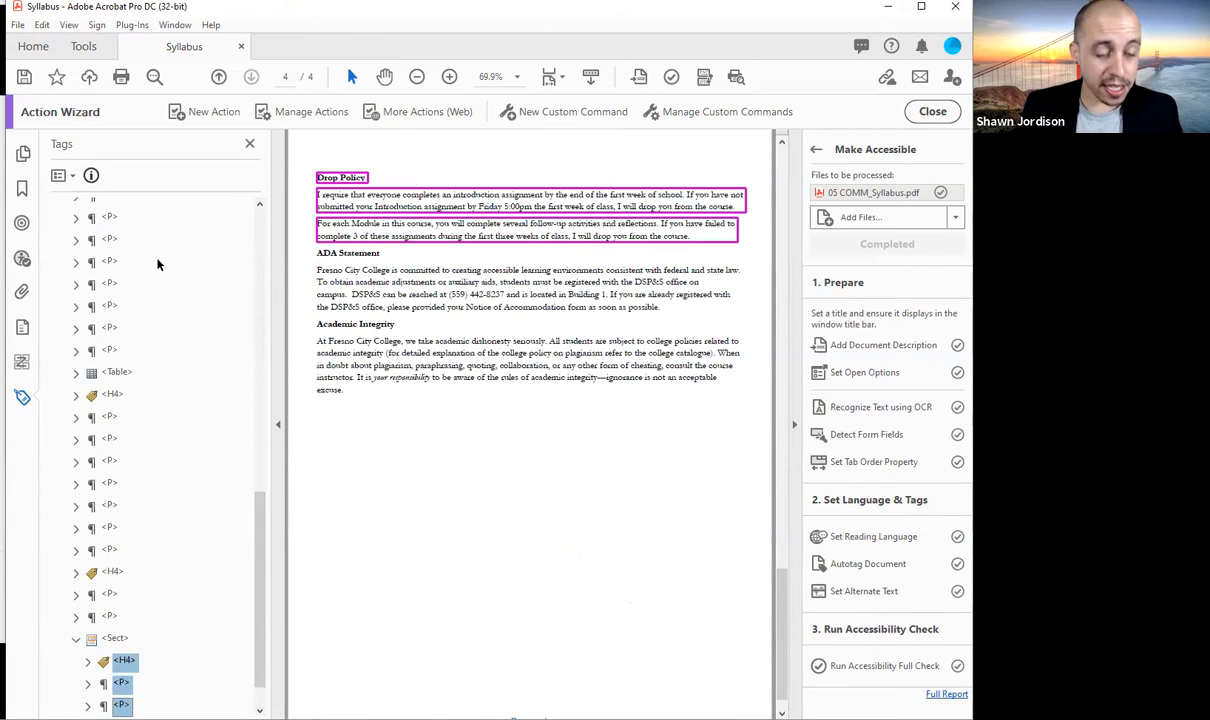
pyautogui.press('Down')
pyautogui.press('Down')
pyautogui.press('Down')
pyautogui.press('Down')
# Move the ADA Statement, Academic Integrity and page 4 footer tags directly under Part, and delete the last emptied Sect tag
pyautogui.press('Right')
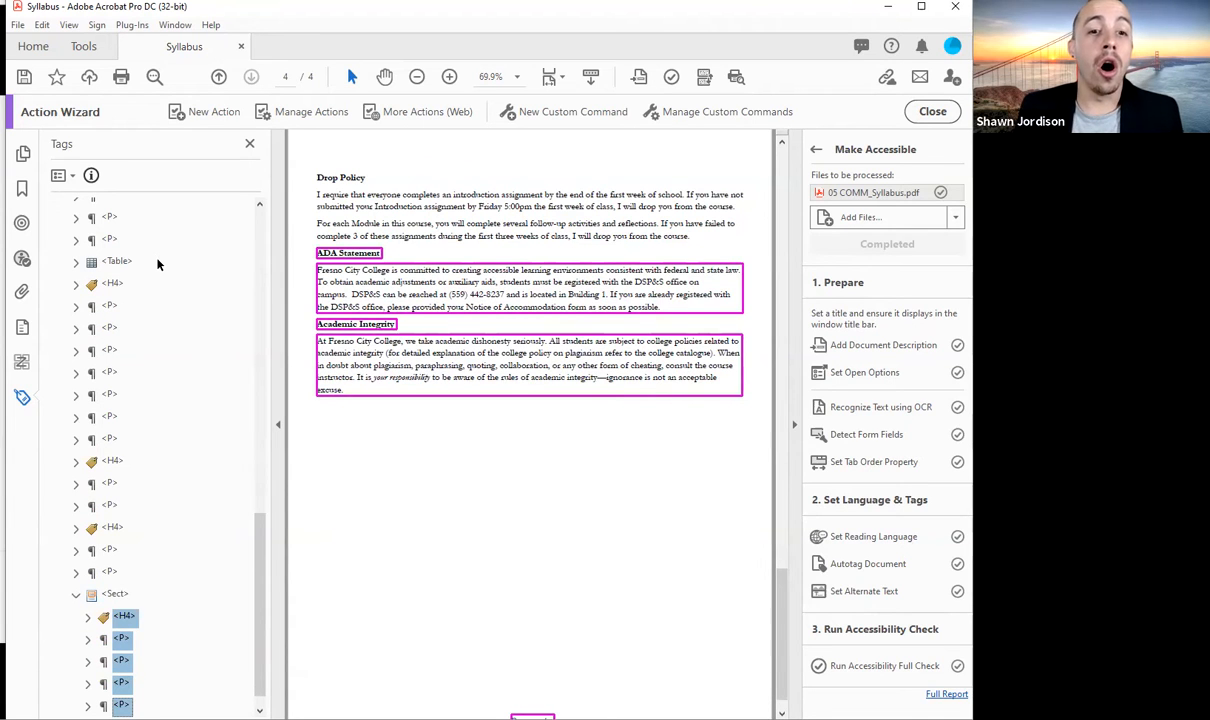
pyautogui.hotkey('ctrl', 'Up')
pyautogui.press('Down')
pyautogui.press('Down')
pyautogui.press('Down')
pyautogui.press('Down')
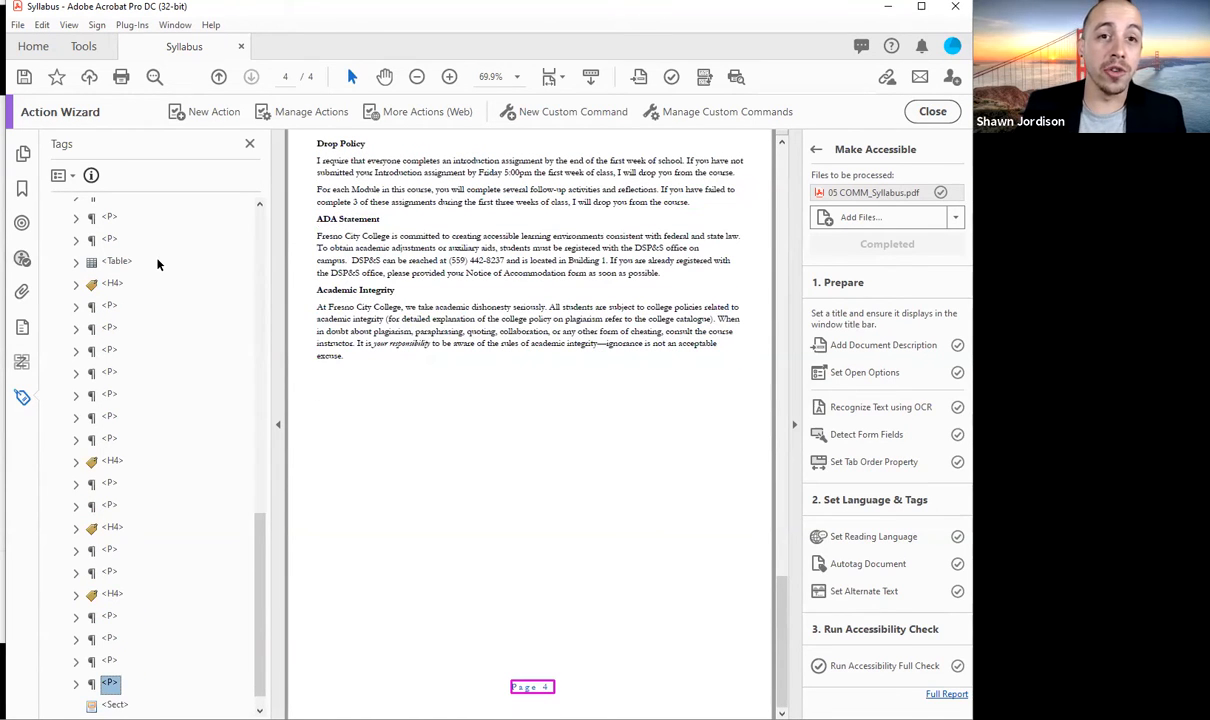
pyautogui.press('Left')
pyautogui.press('Left')
# Rename the top-level Part tag as Document
pyautogui.press('Right')
pyautogui.press('Down')
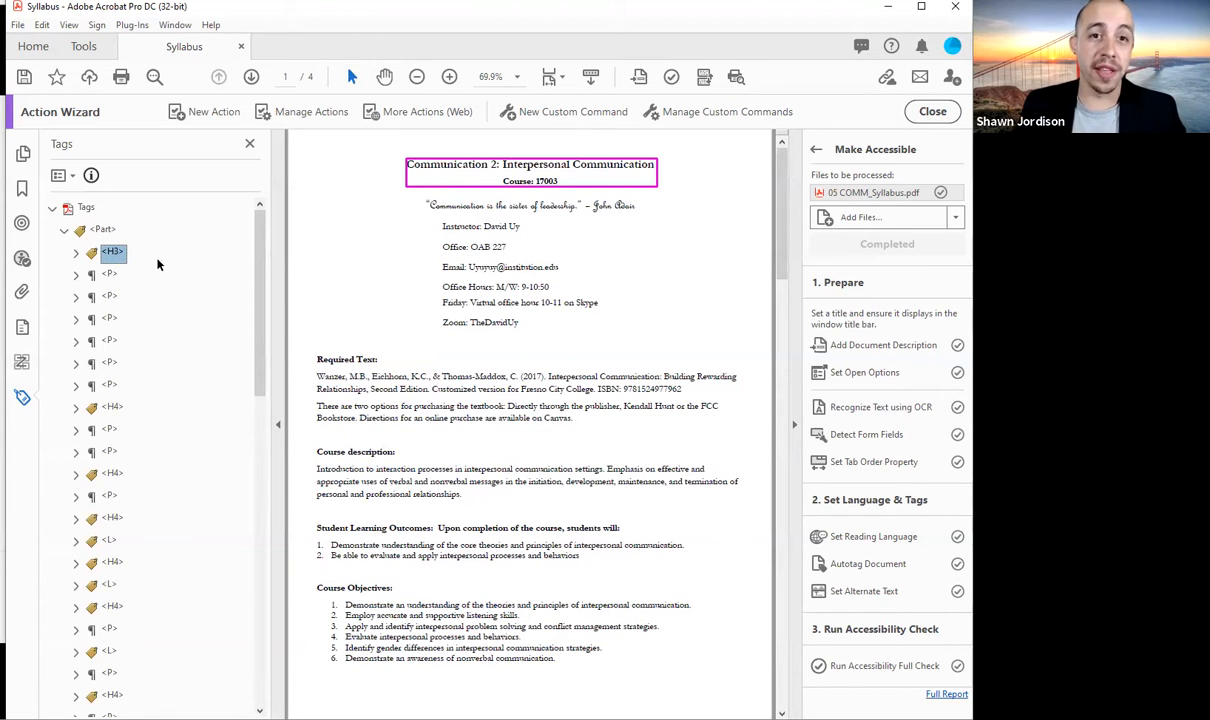
pyautogui.press('Up')
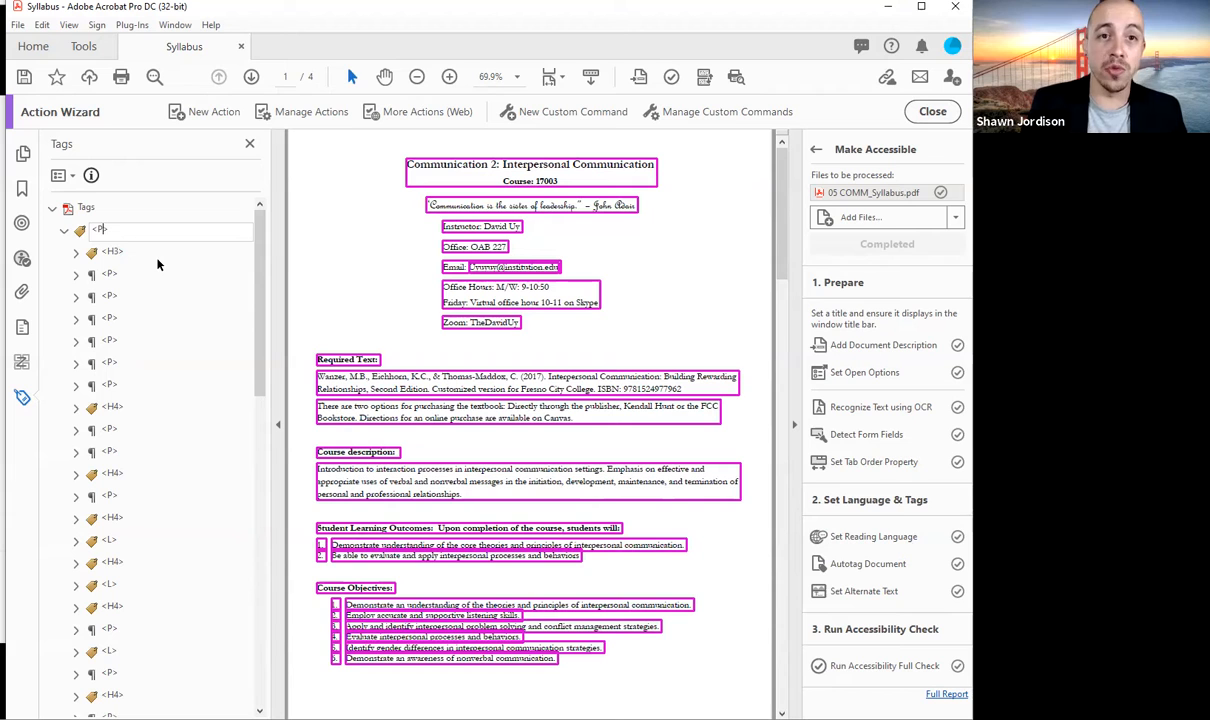
pyautogui.press('BackSpace')
pyautogui.write('Document')
pyautogui.press('Return')
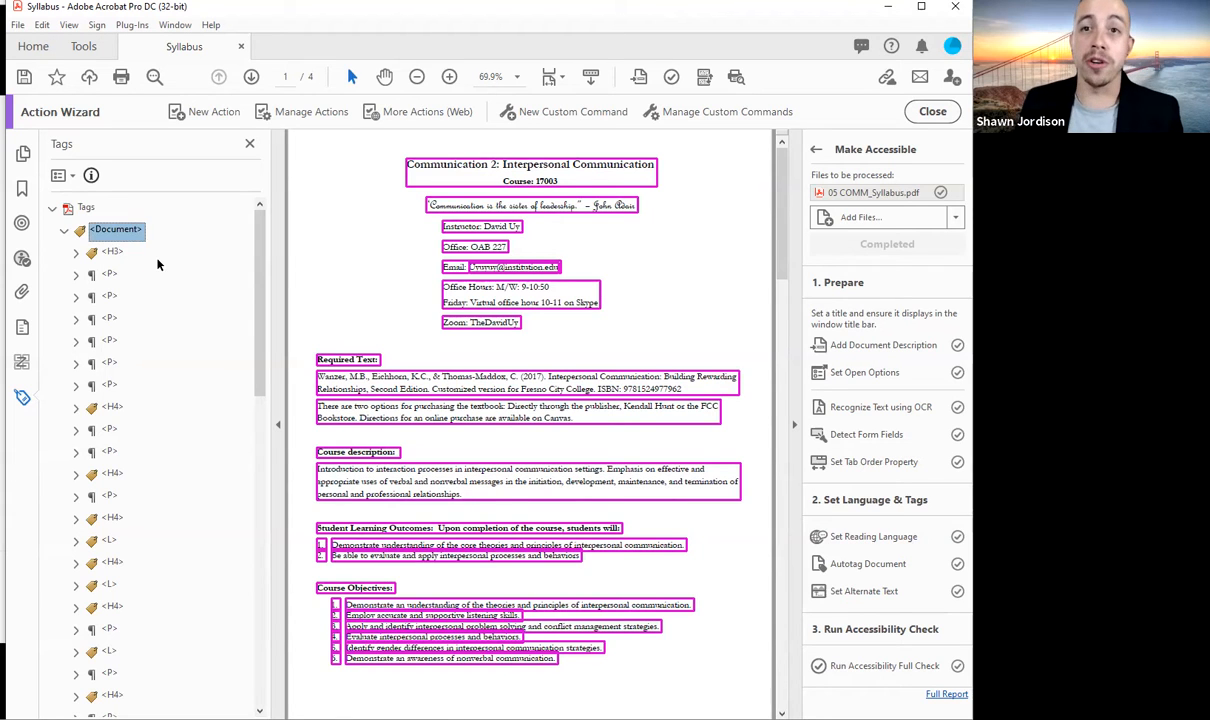
# Check the tags from the course title to Required Text against the page, enlarging the page to fit the window width
pyautogui.press('Down')
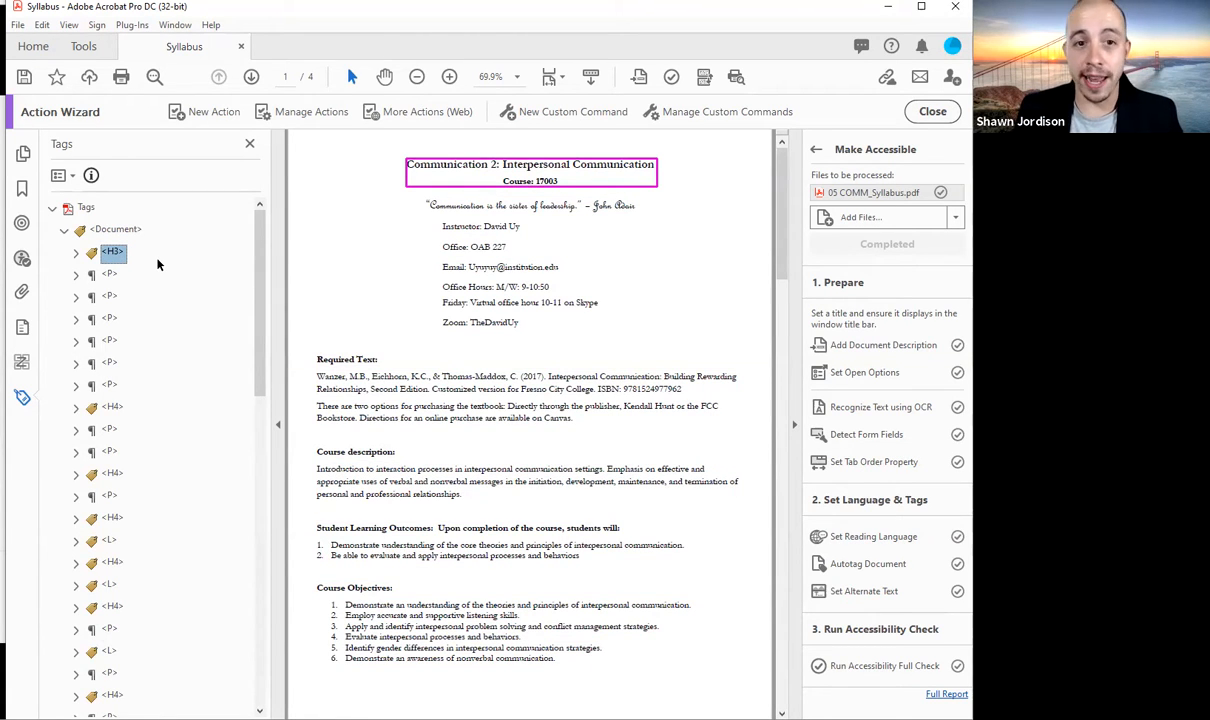
pyautogui.press('Down')
pyautogui.press('Down')
pyautogui.press('Down')
pyautogui.press('Down')
pyautogui.press('Down')
pyautogui.press('Down')
pyautogui.press('Down')
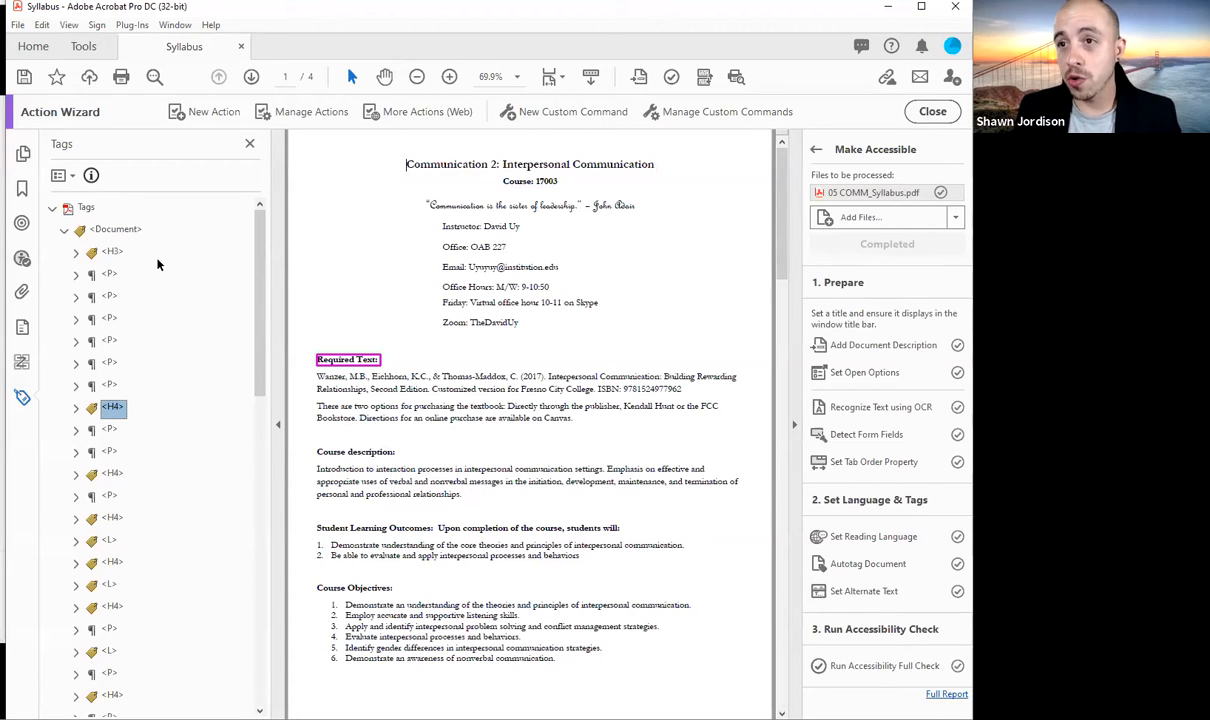
pyautogui.click(794, 424)
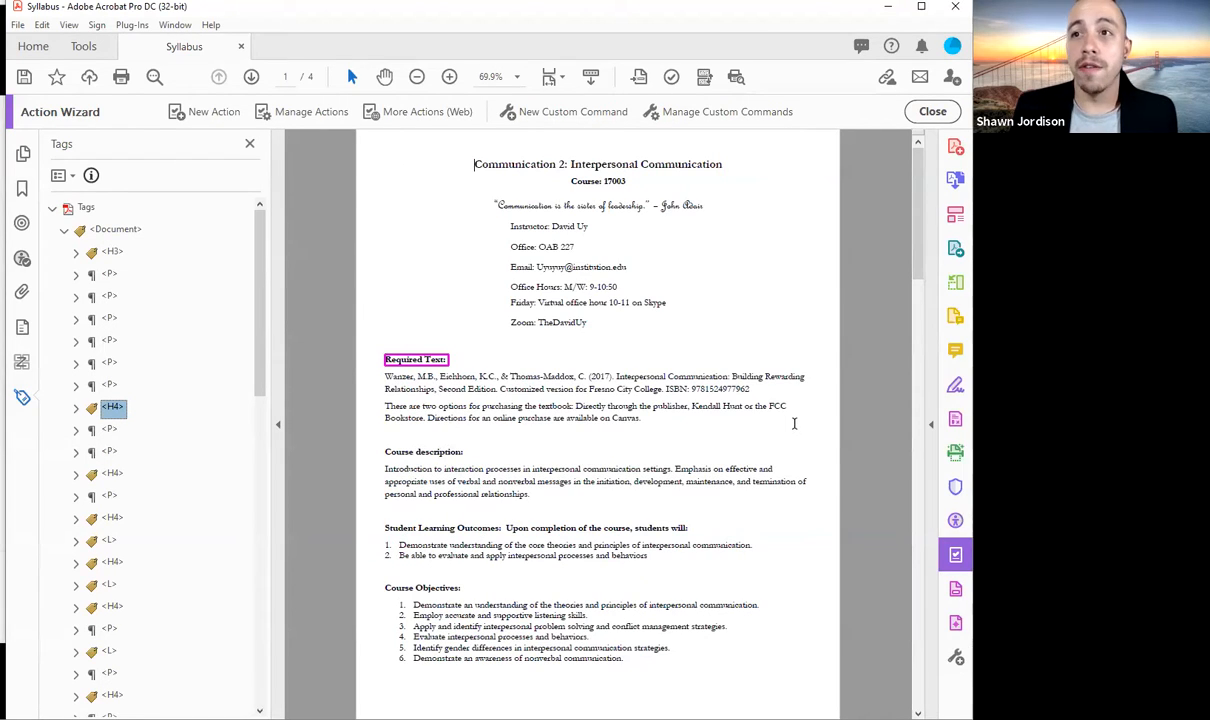
pyautogui.hotkey('ctrl', '2')
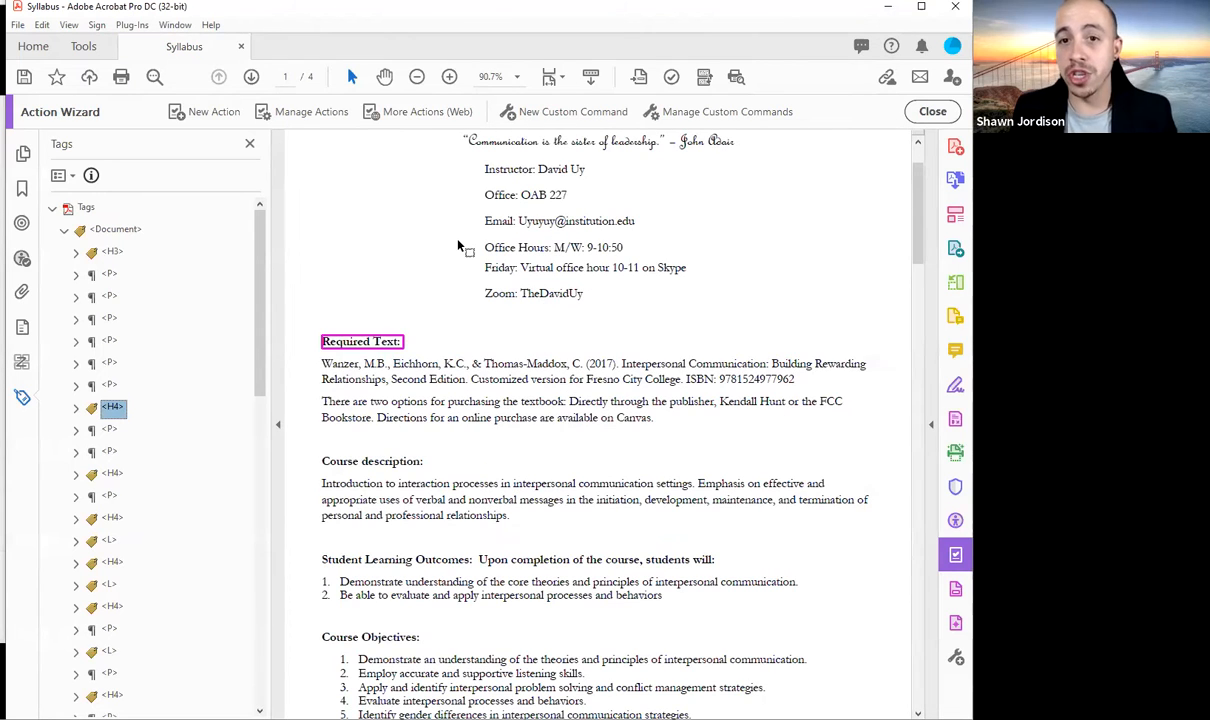
# Check each remaining tag against its page content, from the Required Text paragraphs to the page 4 footer
pyautogui.press('Down')
pyautogui.press('Down')
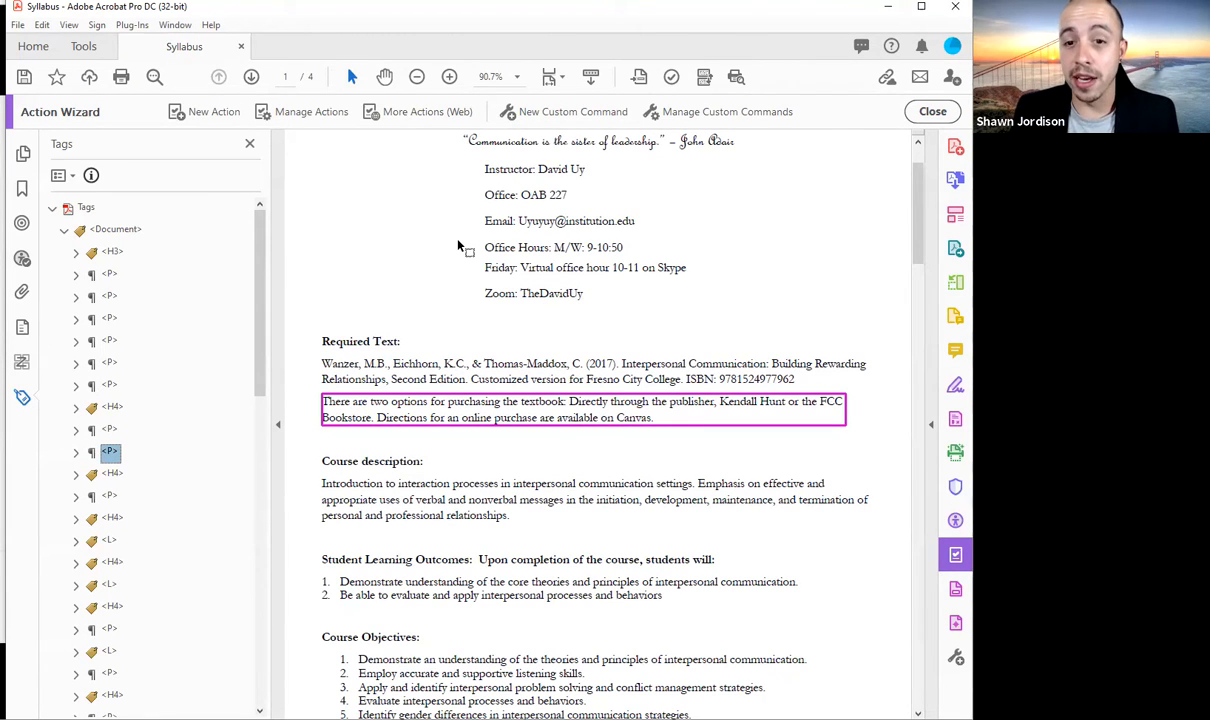
pyautogui.press('Down')
pyautogui.press('Down')
pyautogui.press('Down')
pyautogui.press('Down')
pyautogui.press('Down')
pyautogui.press('Down')
pyautogui.press('Down')
pyautogui.press('Down')
pyautogui.press('Down')
pyautogui.press('Down')
pyautogui.press('Down')
pyautogui.press('Down')
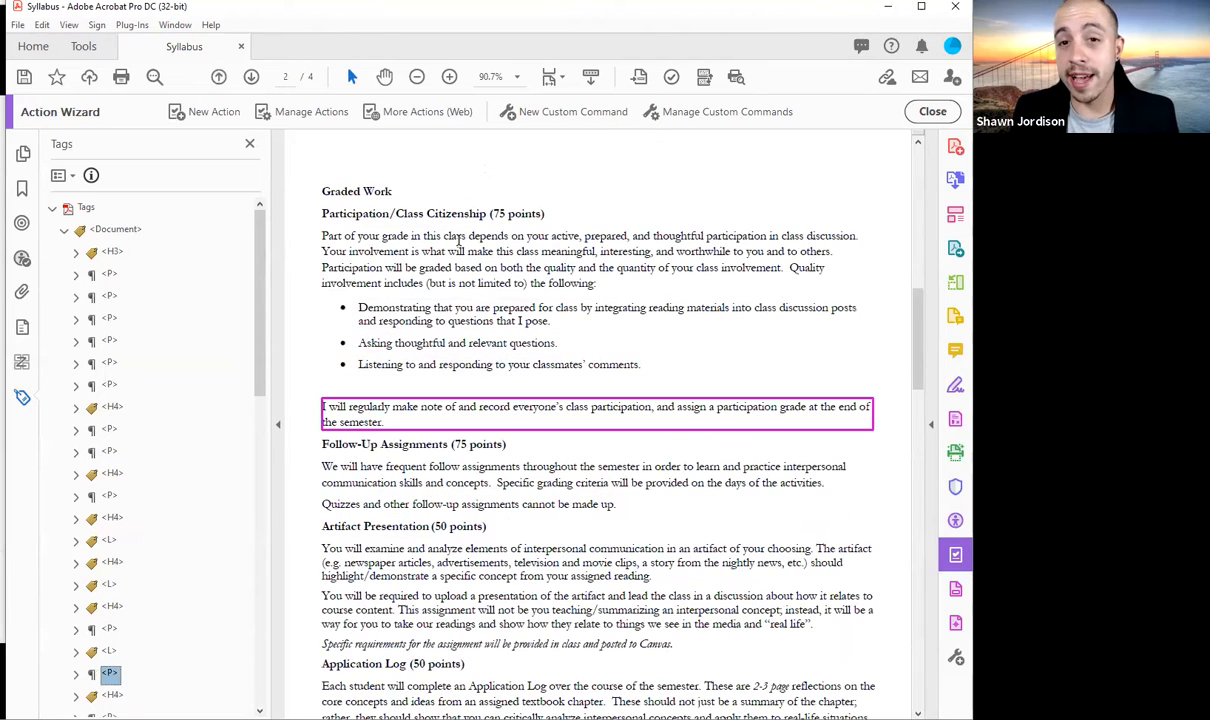
pyautogui.press('Down')
pyautogui.press('Down')
pyautogui.press('Down')
pyautogui.press('Down')
pyautogui.press('Down')
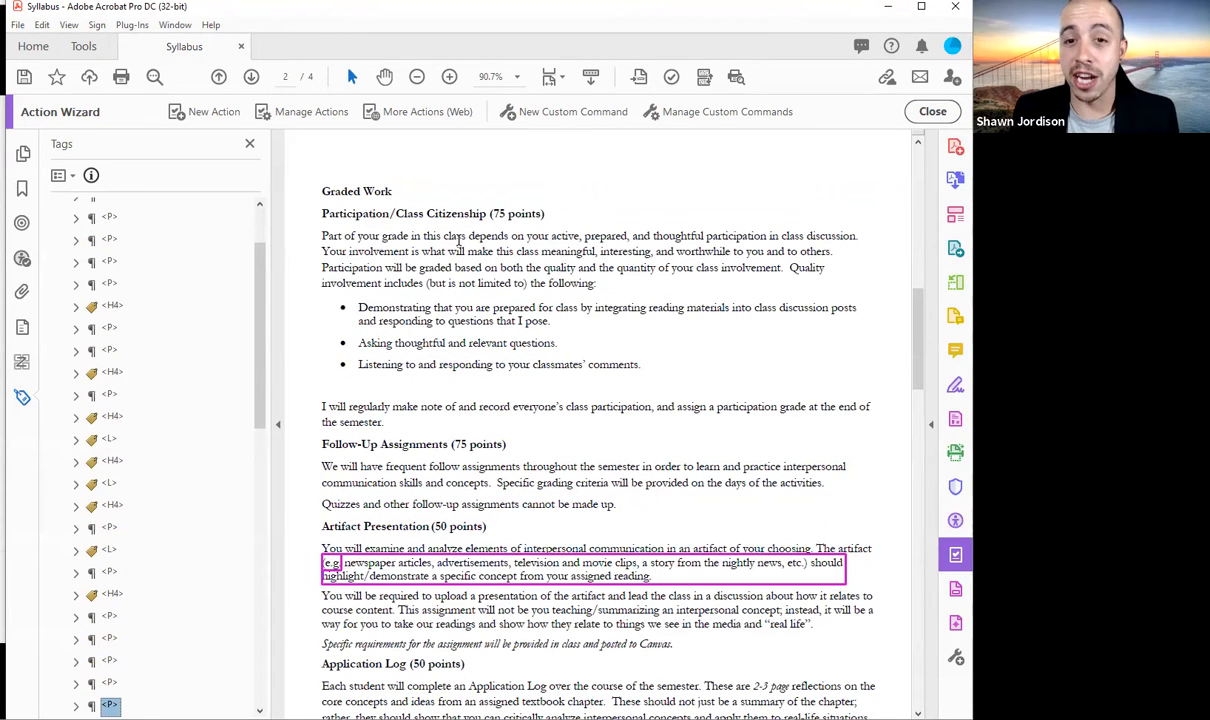
pyautogui.press('Down')
pyautogui.press('Down')
pyautogui.press('Down')
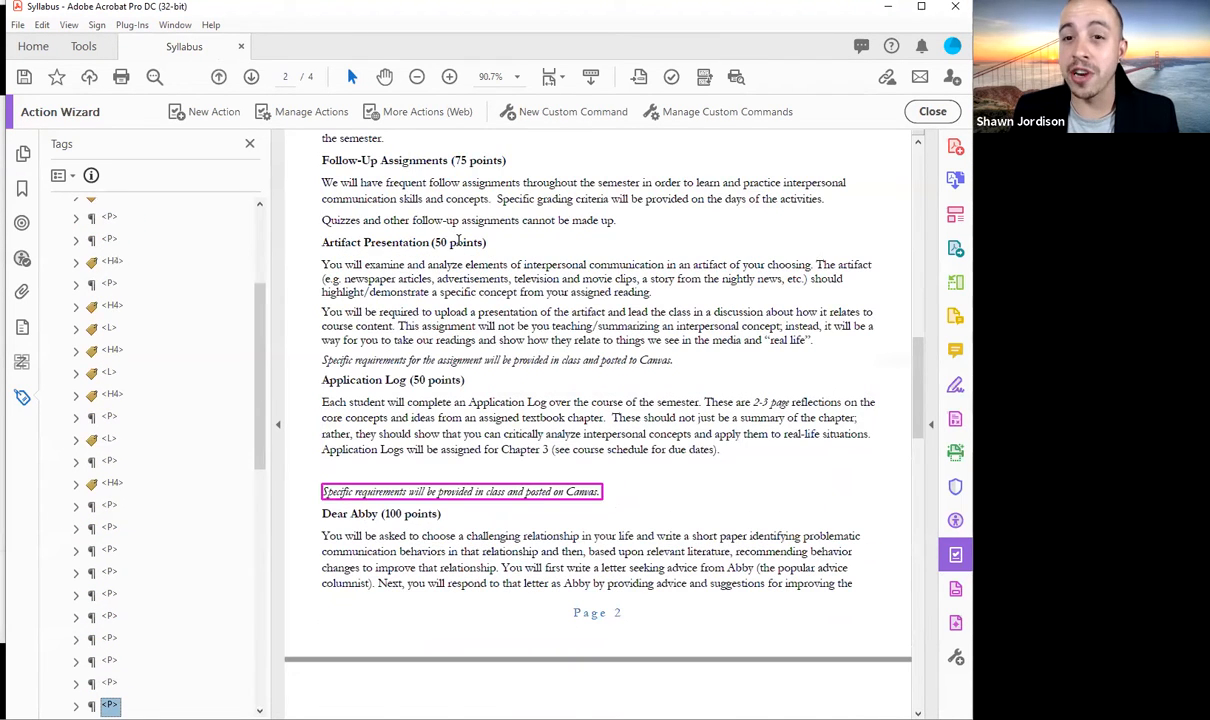
pyautogui.press('Down')
pyautogui.press('Down')
pyautogui.press('Down')
pyautogui.press('Down')
pyautogui.press('Down')
pyautogui.press('Down')
pyautogui.press('Down')
pyautogui.press('Down')
pyautogui.press('Down')
pyautogui.press('Down')
pyautogui.press('Down')
pyautogui.press('Down')
pyautogui.press('Down')
pyautogui.press('Down')
pyautogui.press('Down')
pyautogui.press('Down')
pyautogui.press('Down')
pyautogui.press('Down')
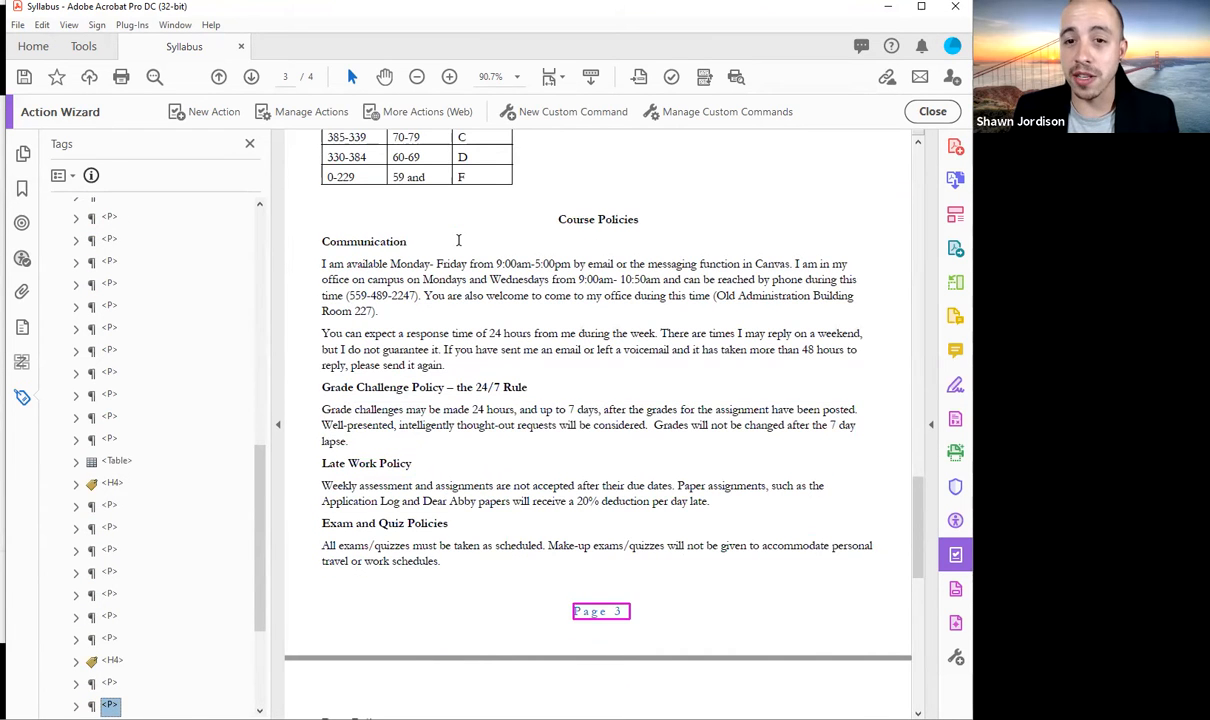
pyautogui.press('Down')
pyautogui.press('Down')
pyautogui.press('Down')
pyautogui.press('Down')
pyautogui.press('Down')
pyautogui.press('Down')
pyautogui.press('Down')
pyautogui.press('Down')
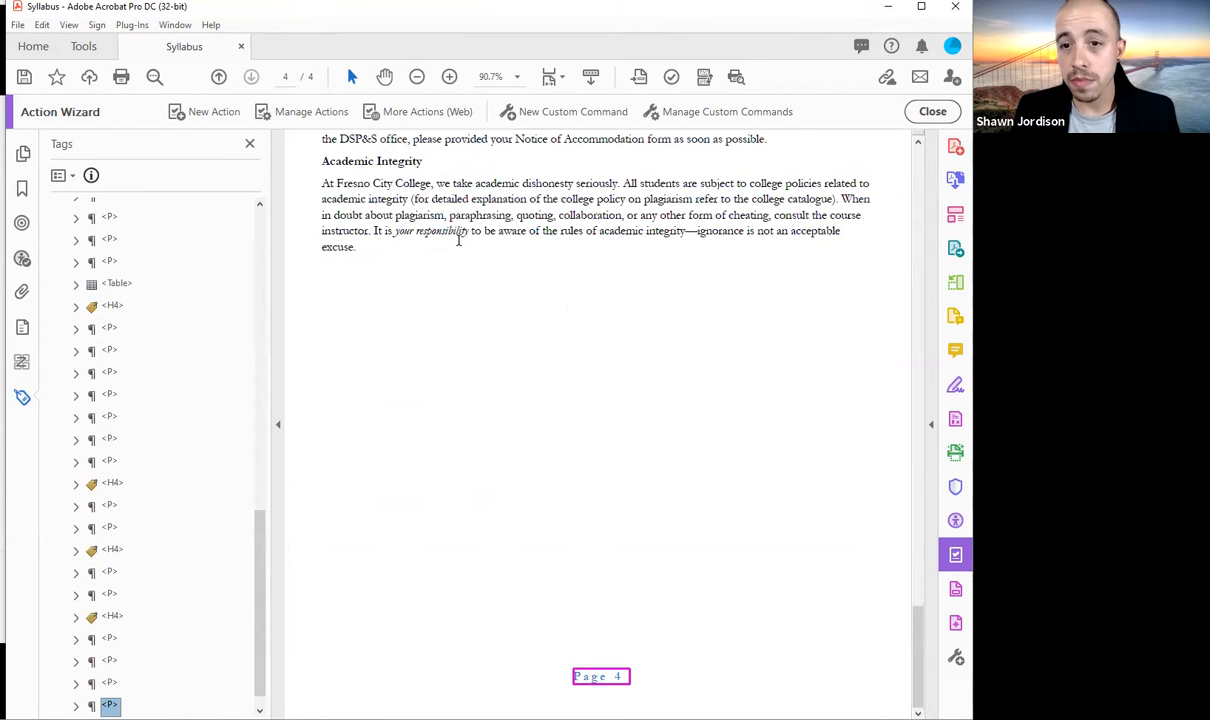
# Look back through the last tags and return to the course title's H3 tag at the start of the document
pyautogui.press('Up')
pyautogui.press('Up')
pyautogui.press('Up')
pyautogui.press('Up')
pyautogui.press('Up')
pyautogui.press('Up')
pyautogui.press('Up')
pyautogui.press('Up')
pyautogui.press('Up')
pyautogui.press('Up')
pyautogui.press('Up')
pyautogui.press('Up')
pyautogui.press('Up')
pyautogui.press('Up')
pyautogui.press('Up')
pyautogui.press('Up')
pyautogui.press('Up')
pyautogui.press('Up')
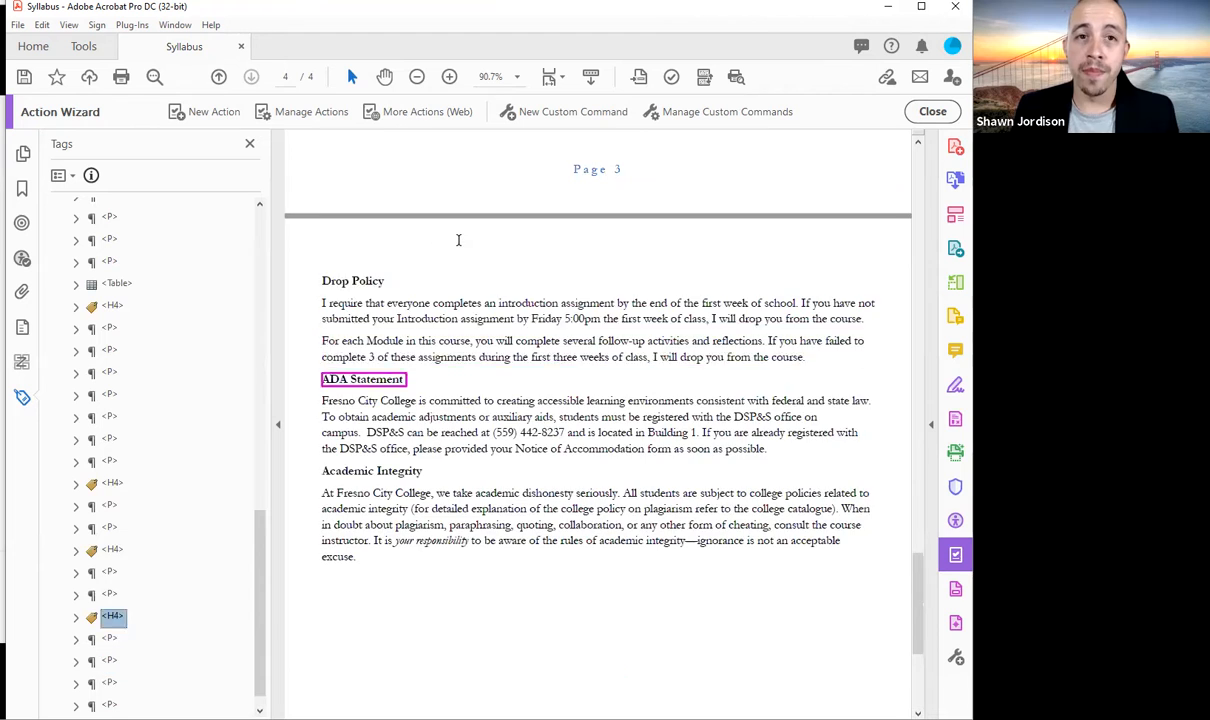
pyautogui.press('Home')
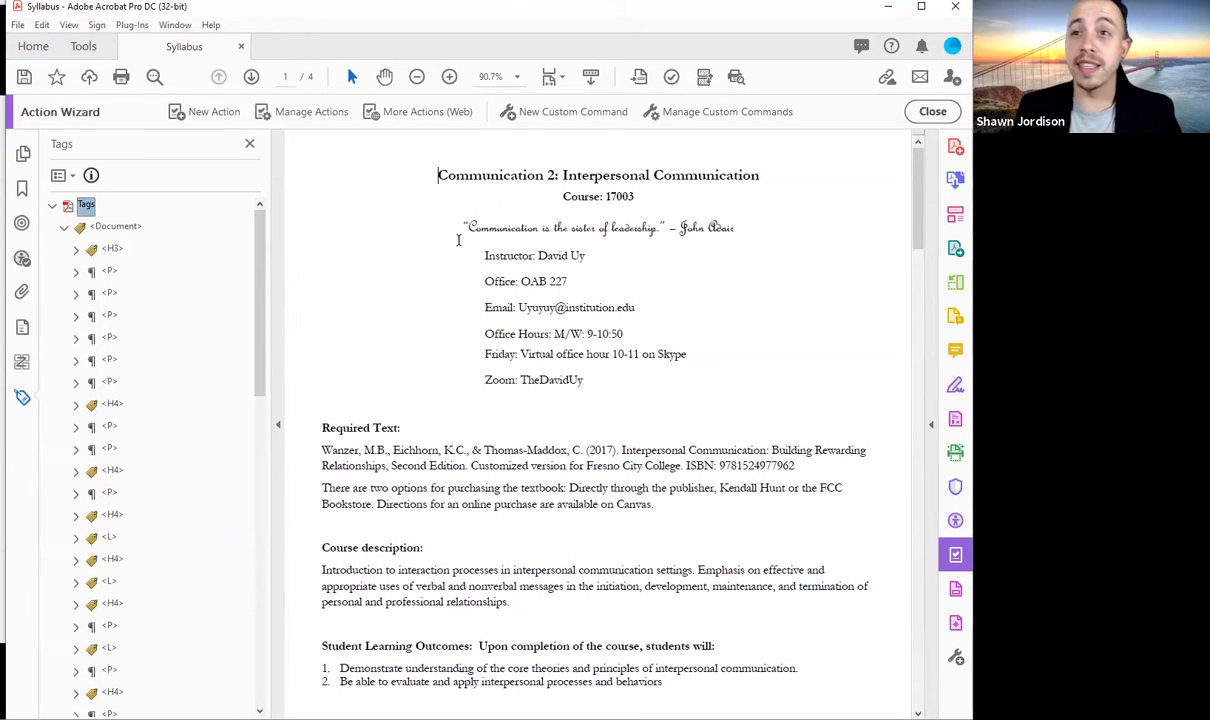
pyautogui.press('Down')
pyautogui.press('Down')
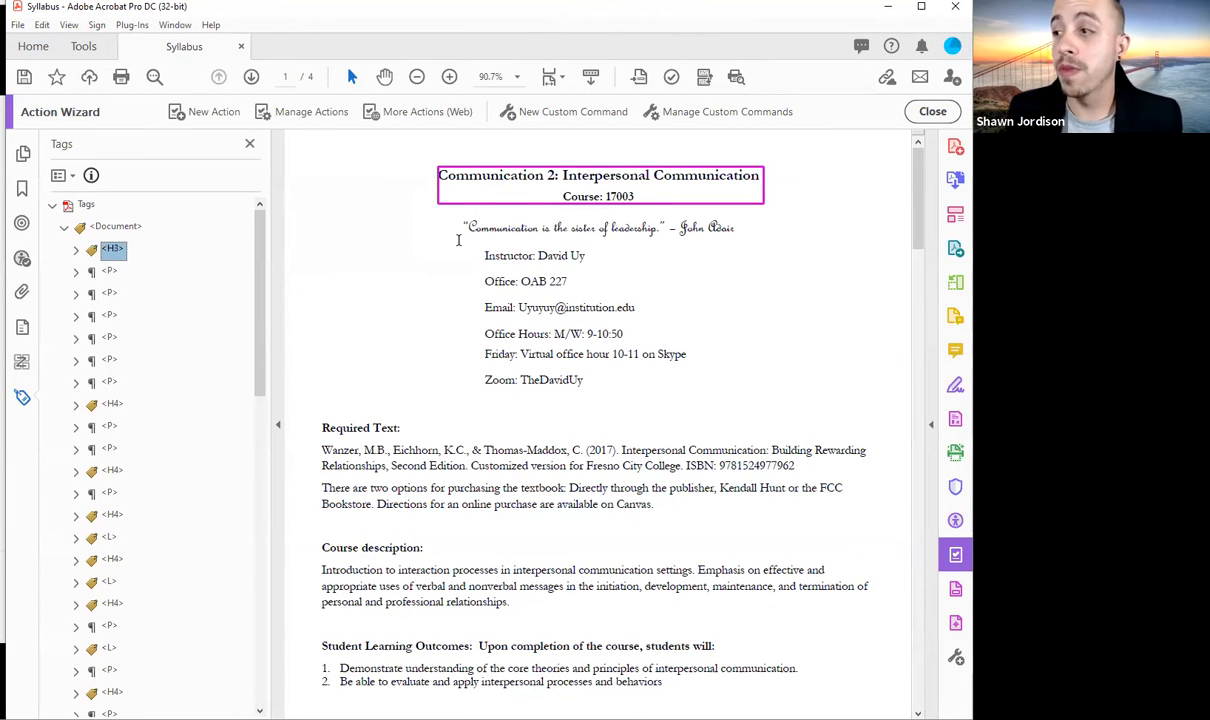
# Close the Action Wizard and open the Accessibility Reading Order tool, arranging it and the tag tree so the page is visible
pyautogui.click(933, 111)
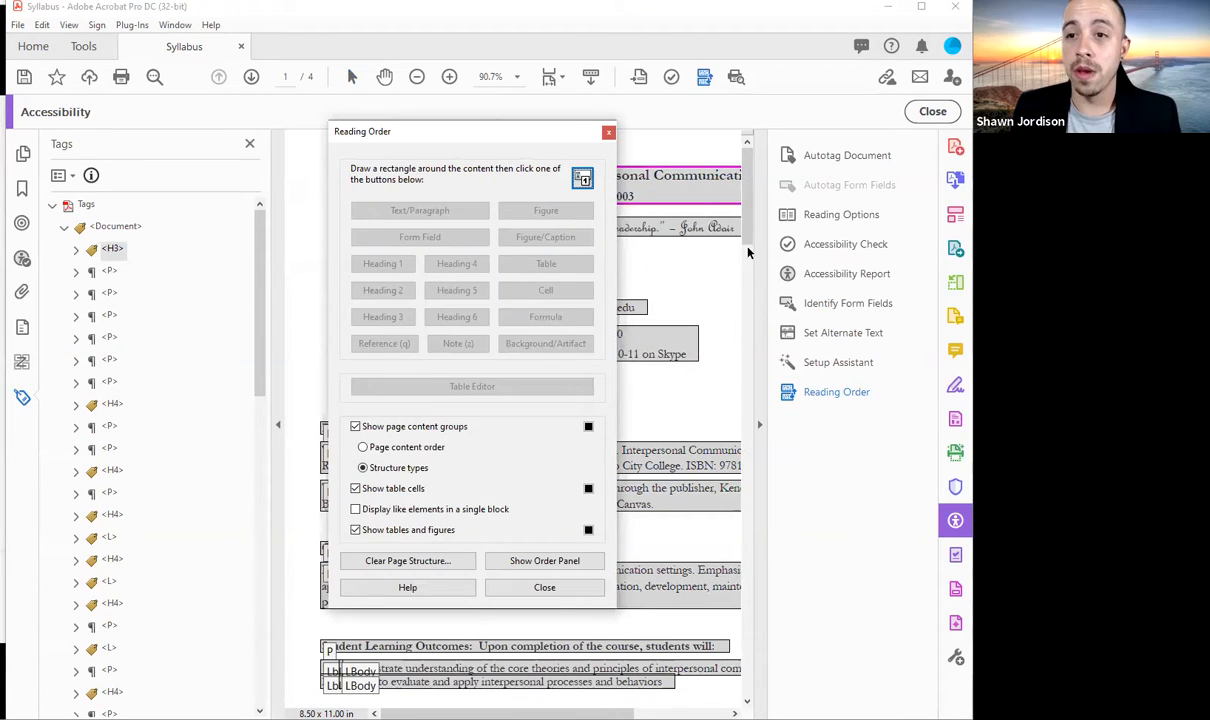
pyautogui.click(759, 424)
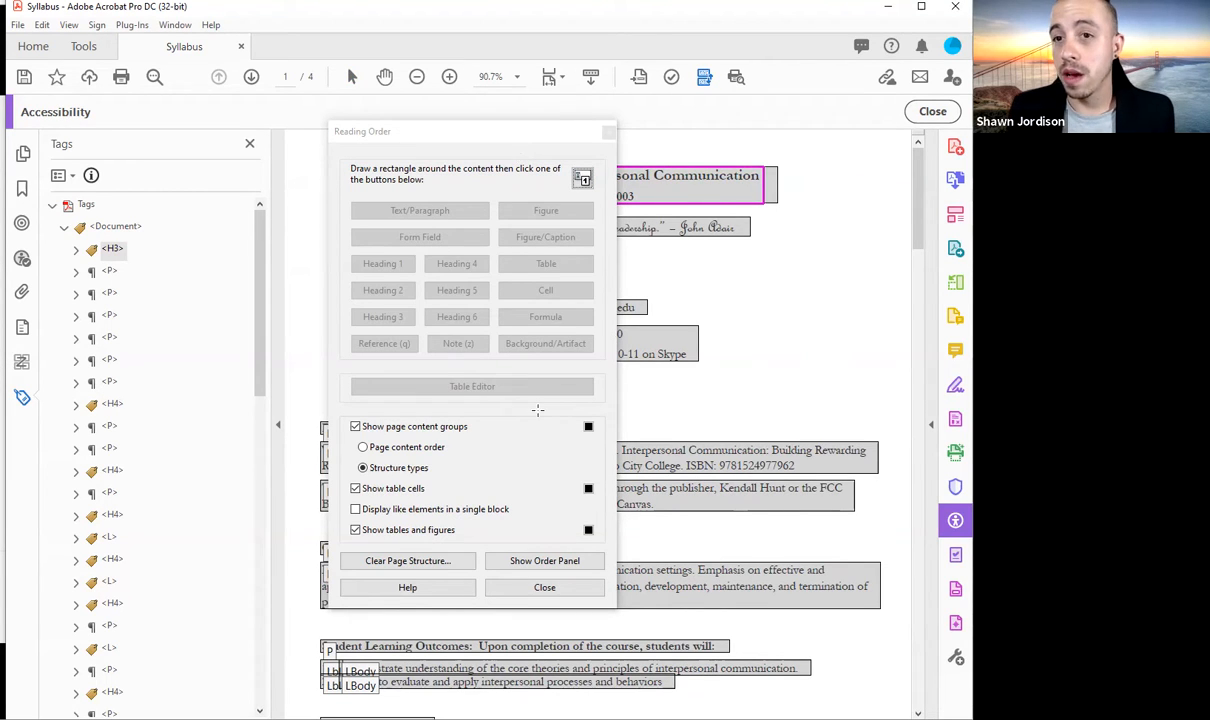
pyautogui.moveTo(514, 152); pyautogui.dragTo(857, 79)
pyautogui.scroll(-1, 341, 287)
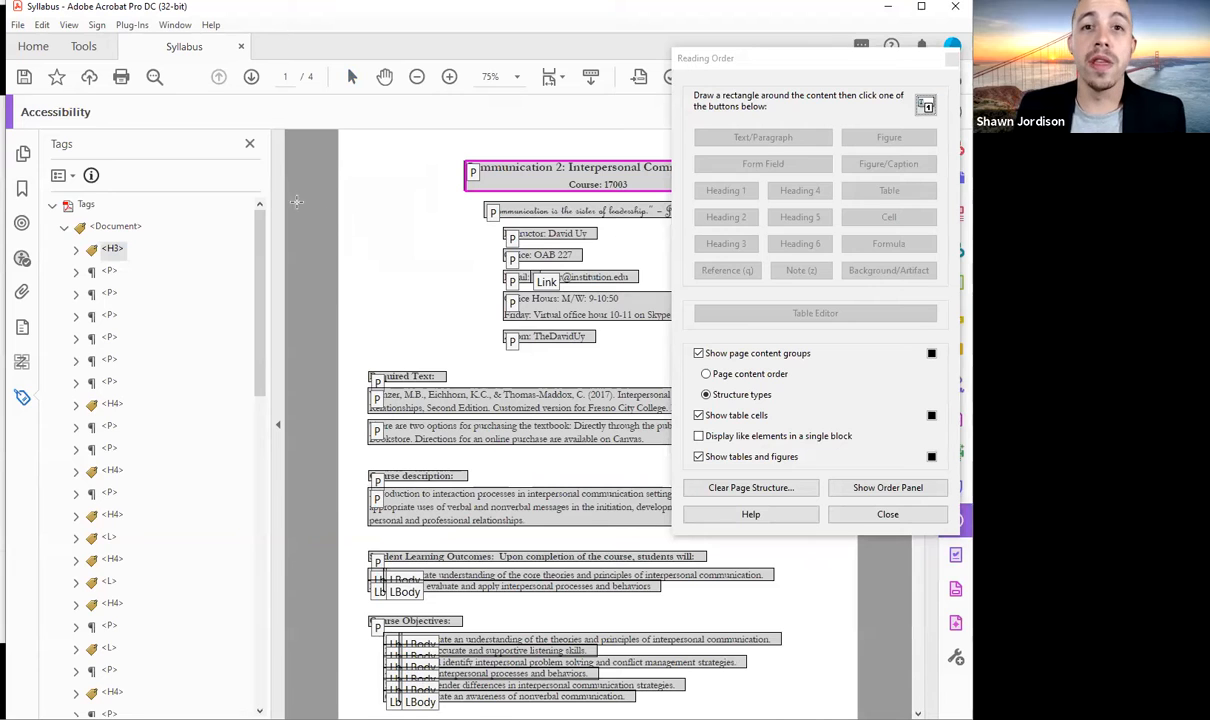
pyautogui.moveTo(203, 187); pyautogui.dragTo(159, 165)
pyautogui.click(110, 225)
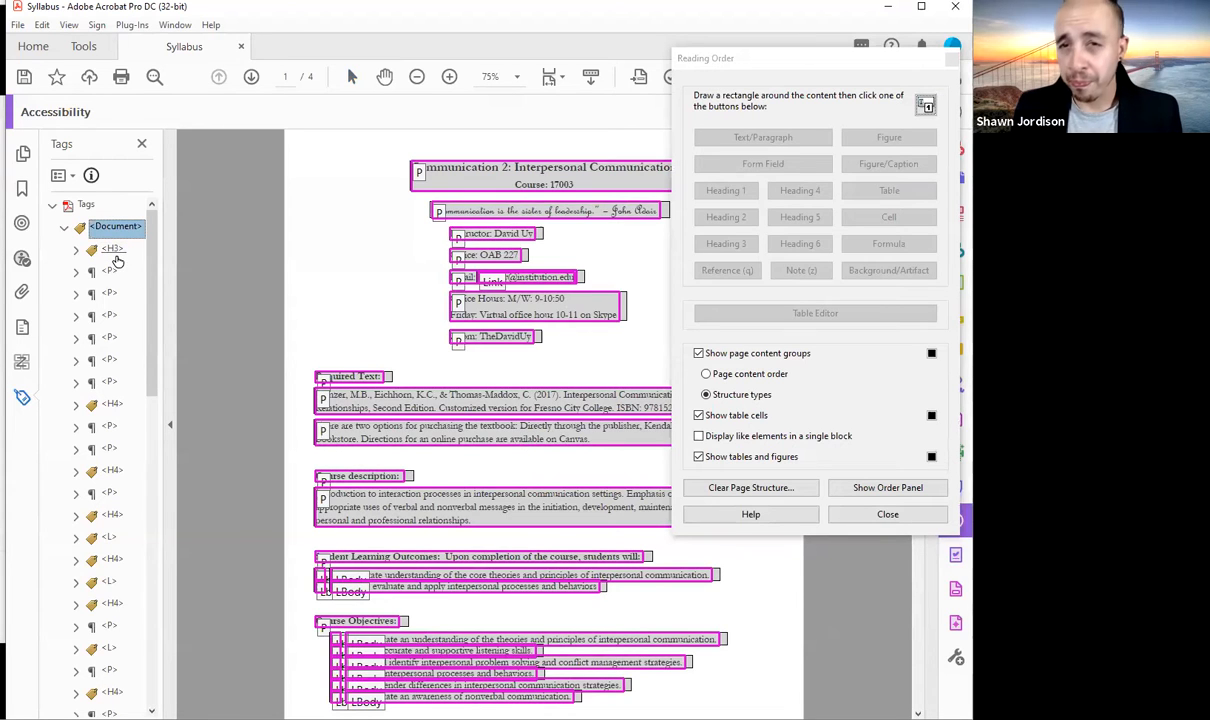
pyautogui.click(112, 248)
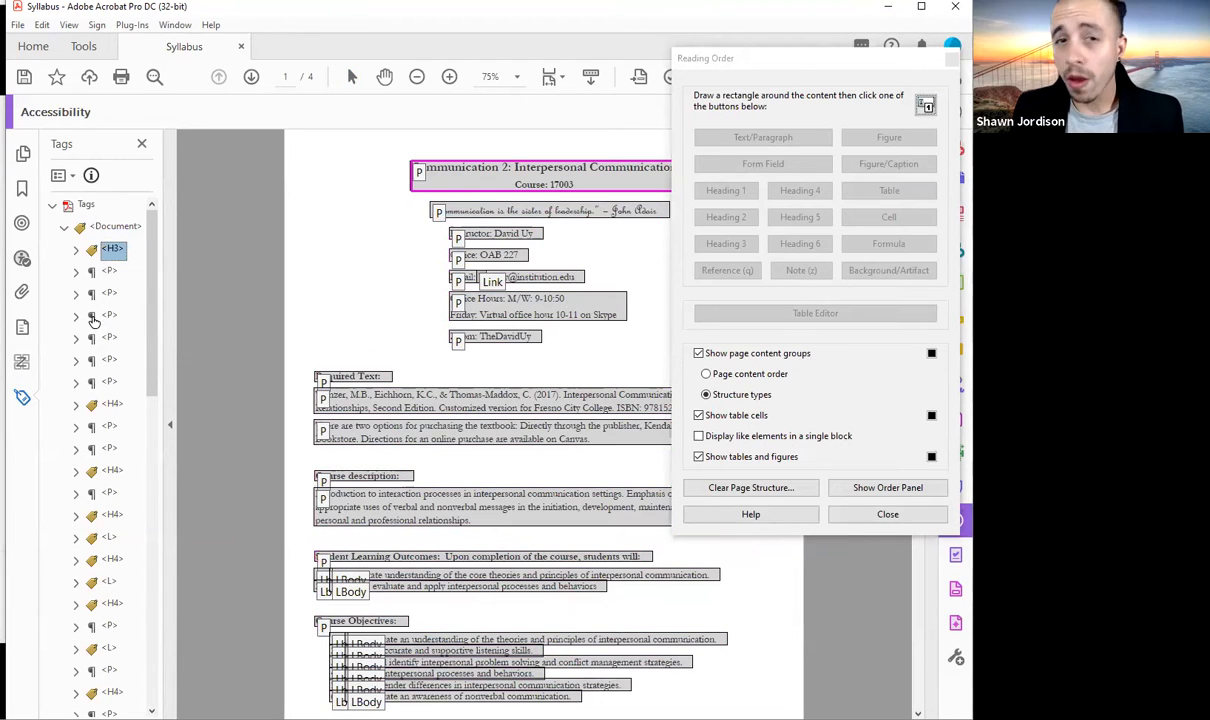
pyautogui.click(111, 252)
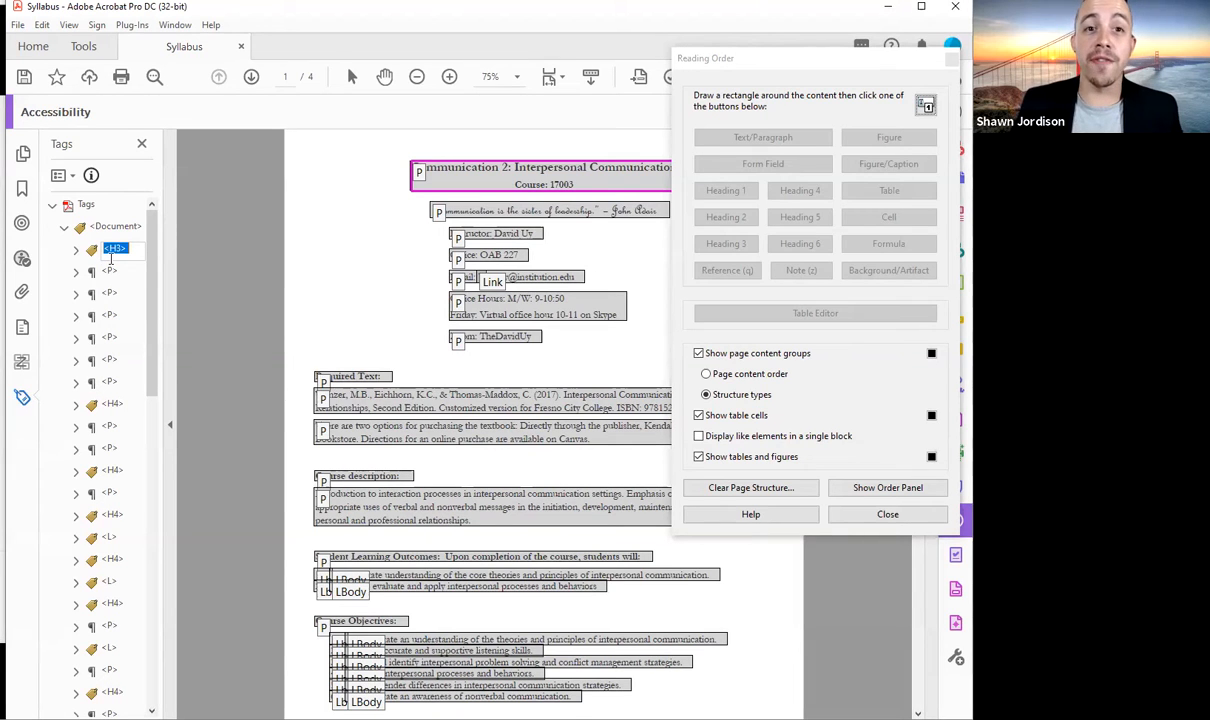
pyautogui.press('Return')
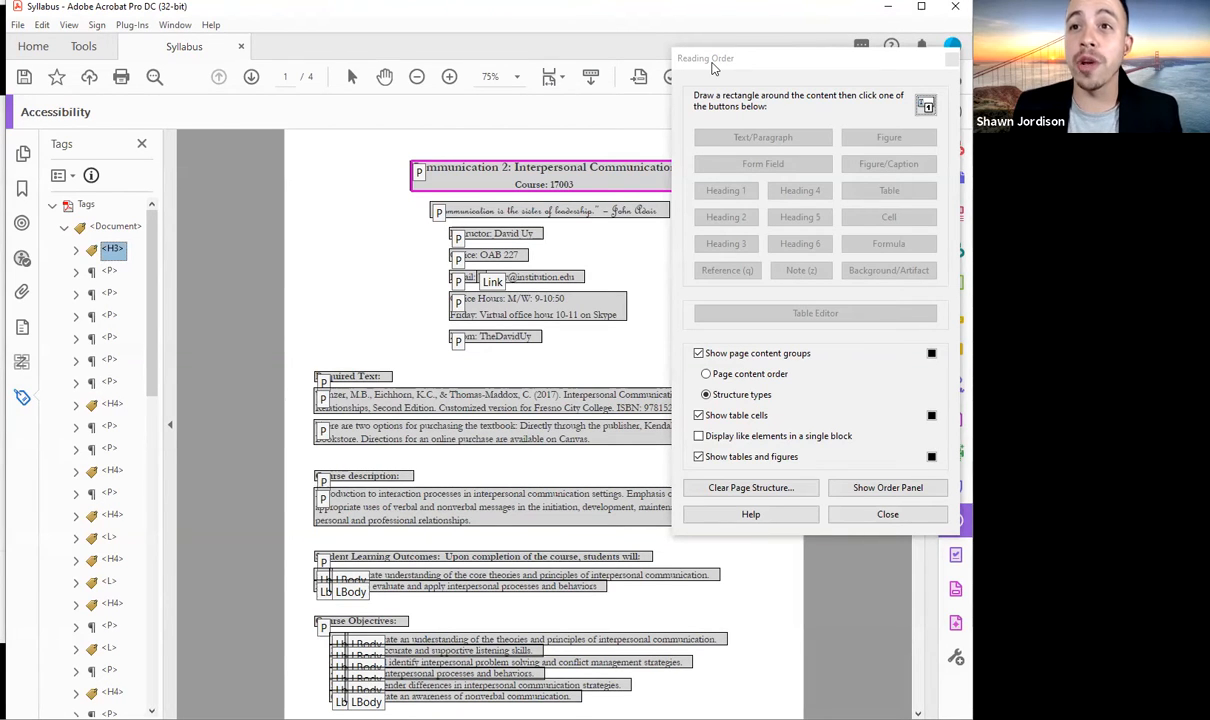
# Retag the course title block at the top of page 1 as Heading 1 with the Reading Order tool
pyautogui.moveTo(713, 68); pyautogui.dragTo(577, 213)
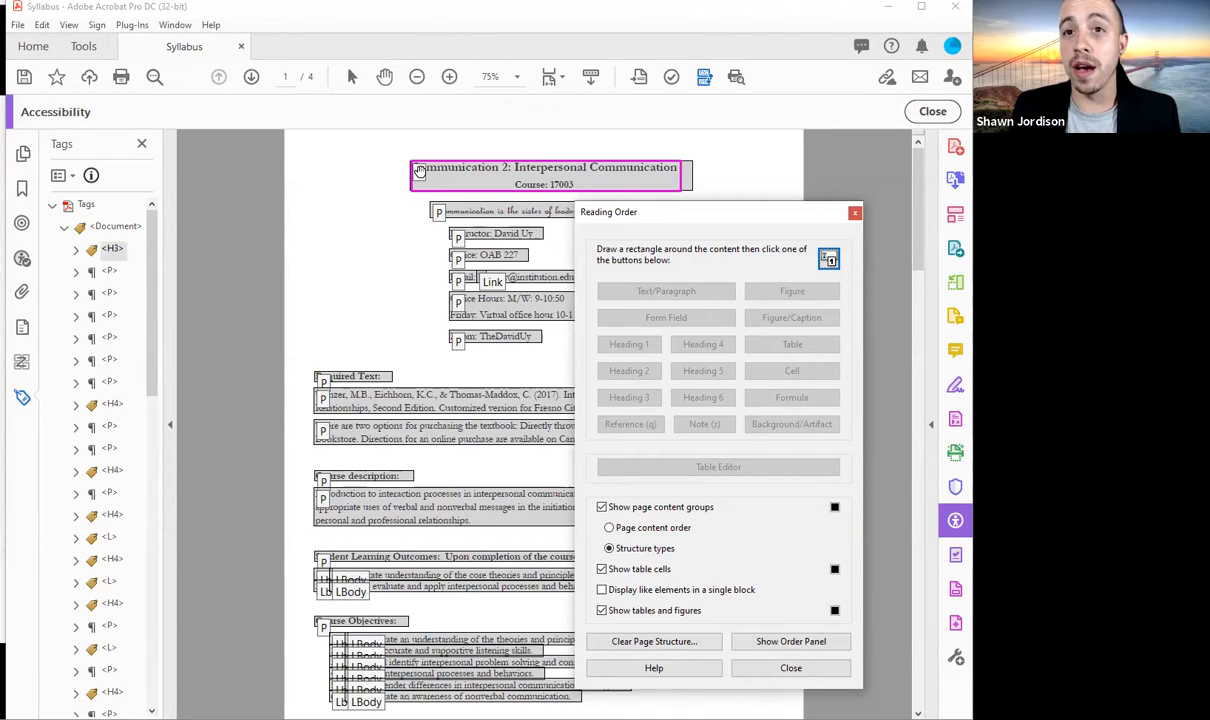
pyautogui.click(419, 170)
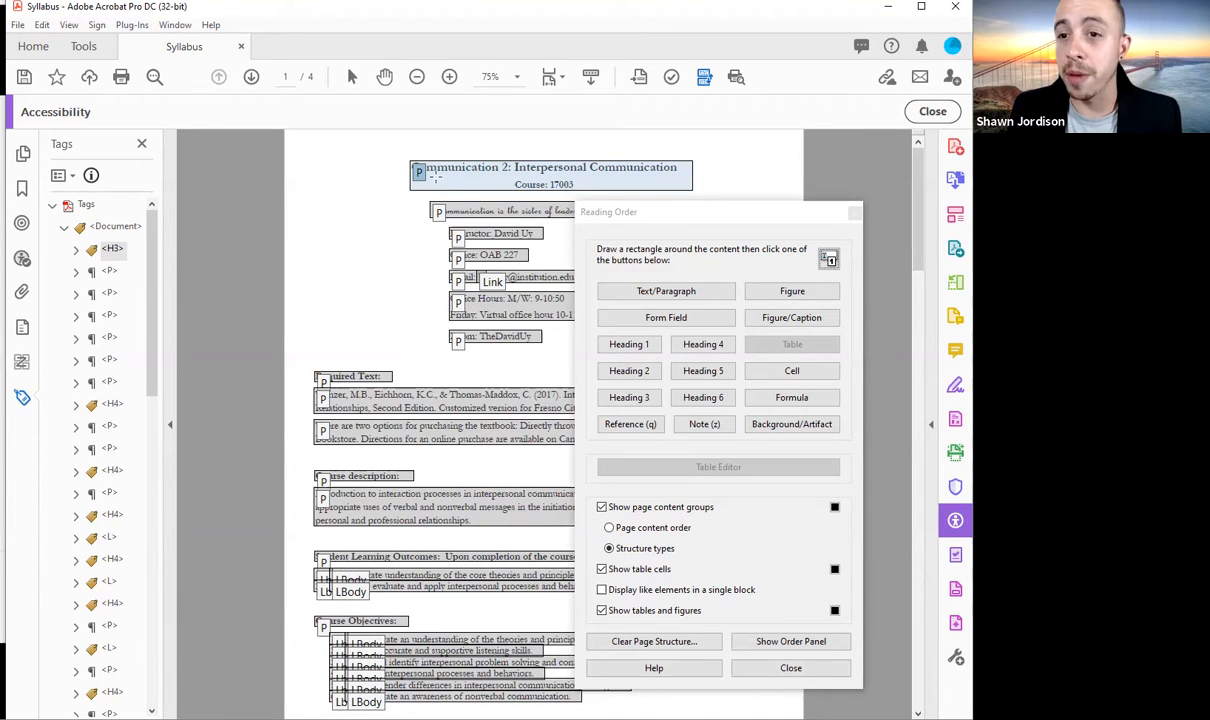
pyautogui.click(616, 531)
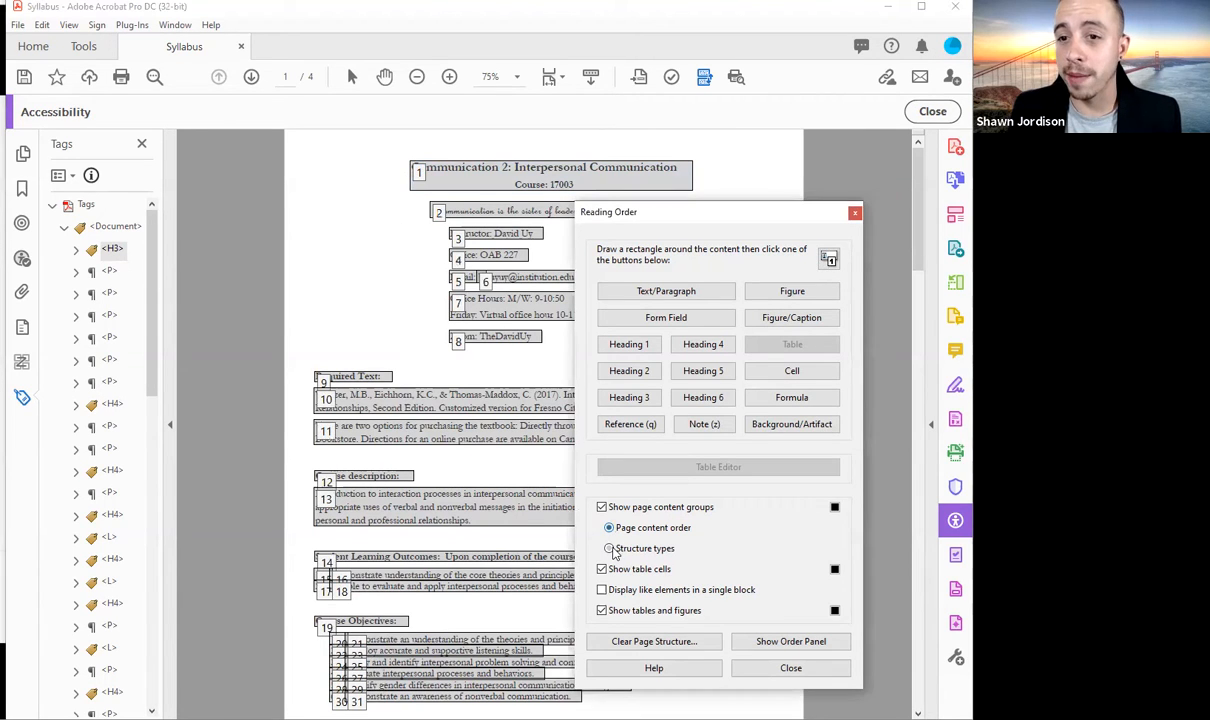
pyautogui.click(612, 549)
pyautogui.click(402, 167)
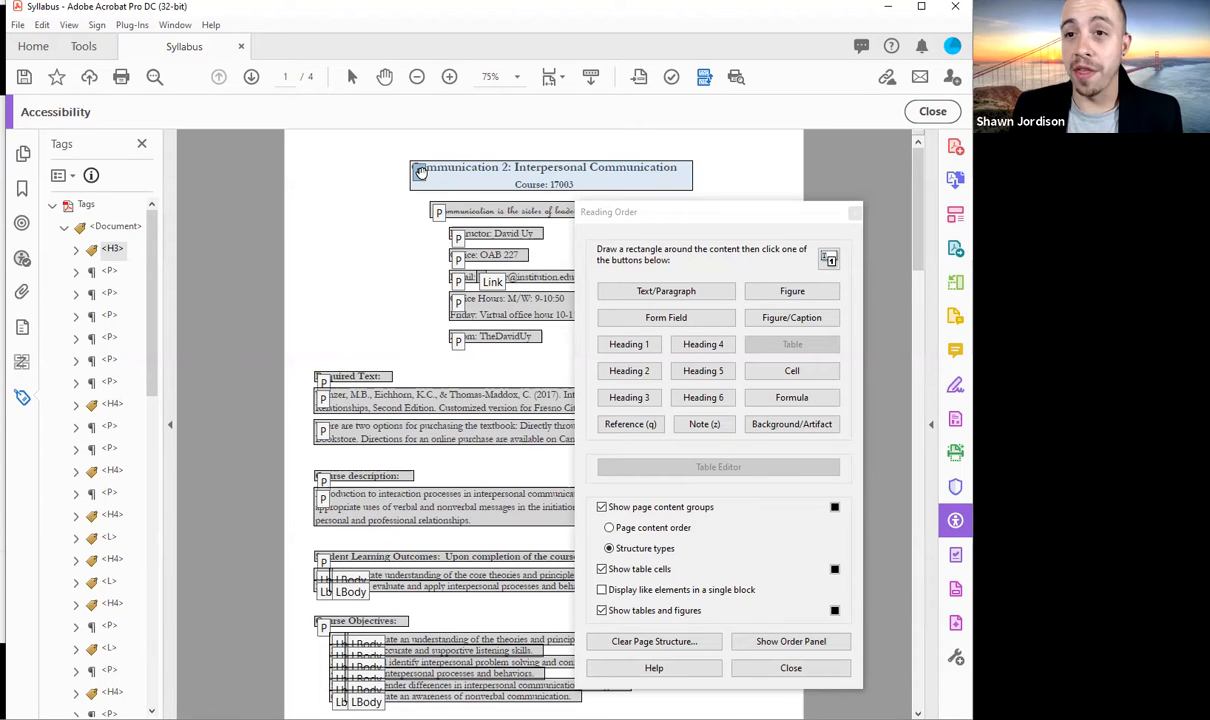
pyautogui.click(645, 345)
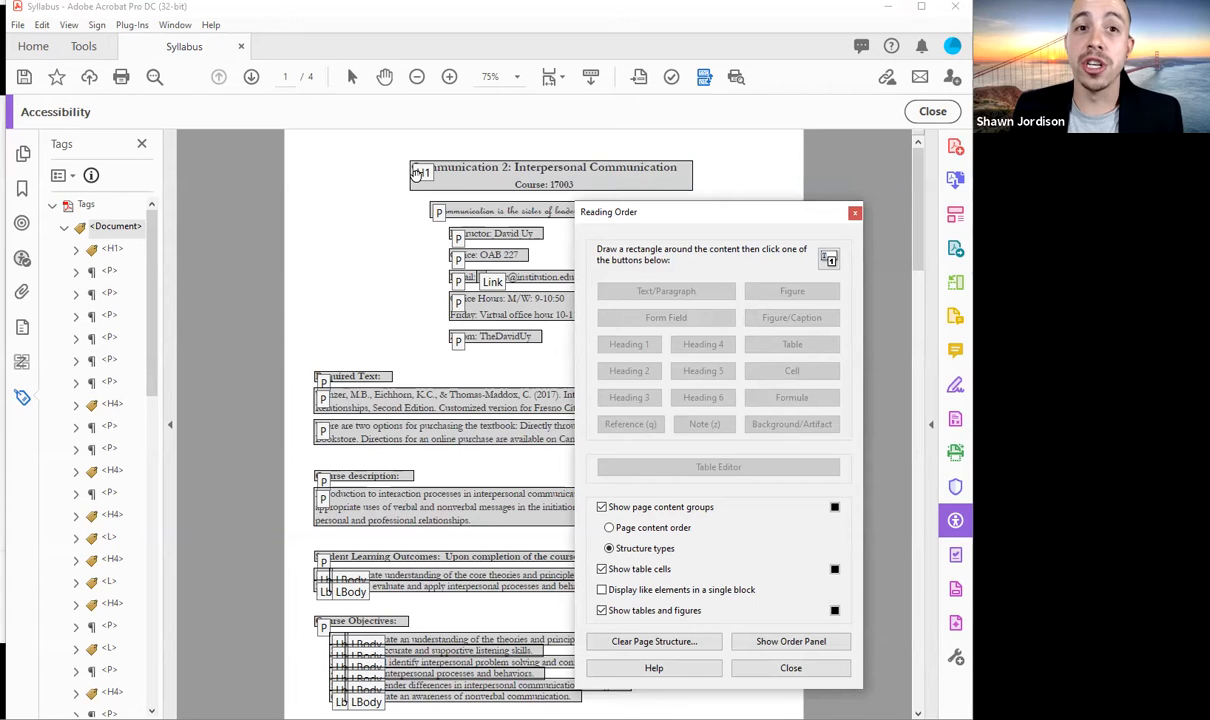
# Check the tags following the course title against the page, down to the Required Text heading
pyautogui.click(118, 272)
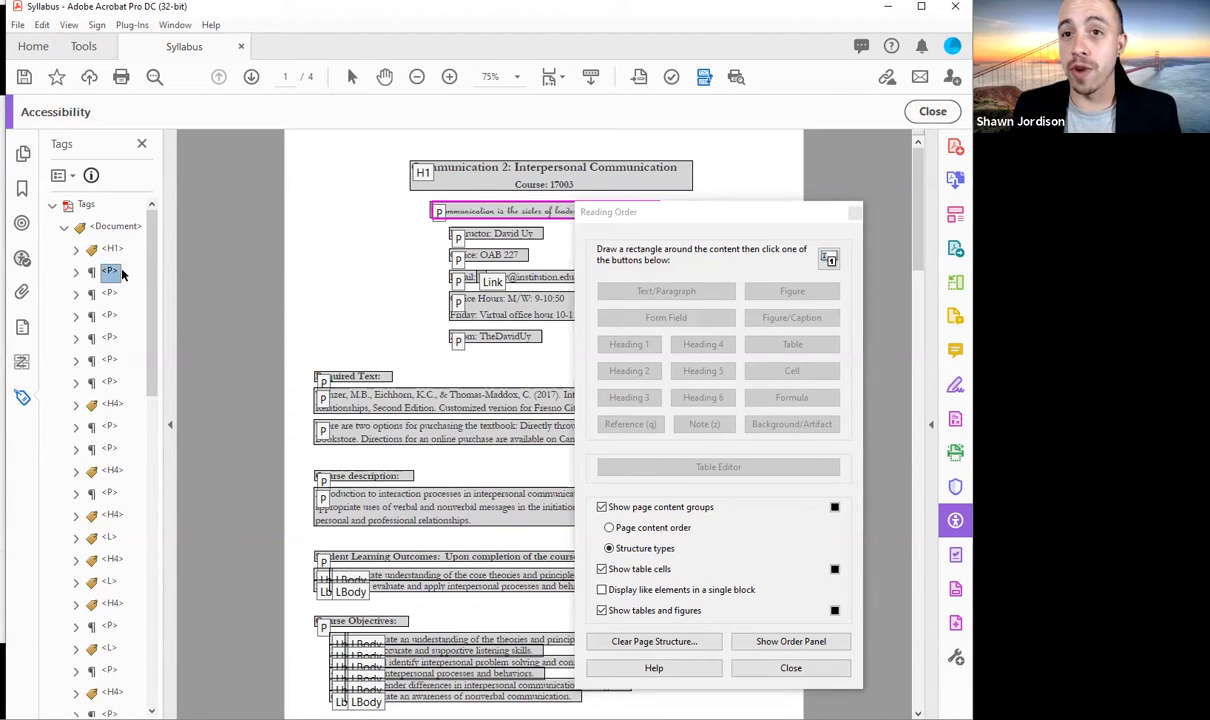
pyautogui.press('Down')
pyautogui.press('Down')
pyautogui.press('Down')
pyautogui.press('Down')
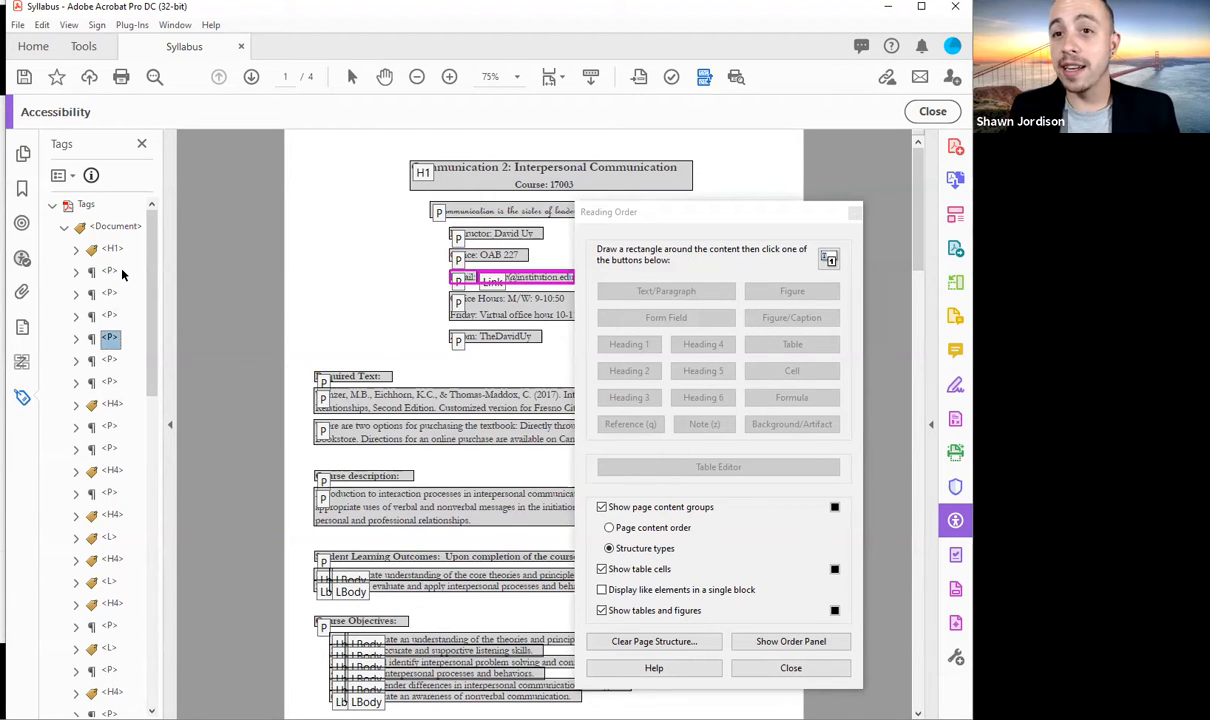
pyautogui.press('Down')
pyautogui.press('Down')
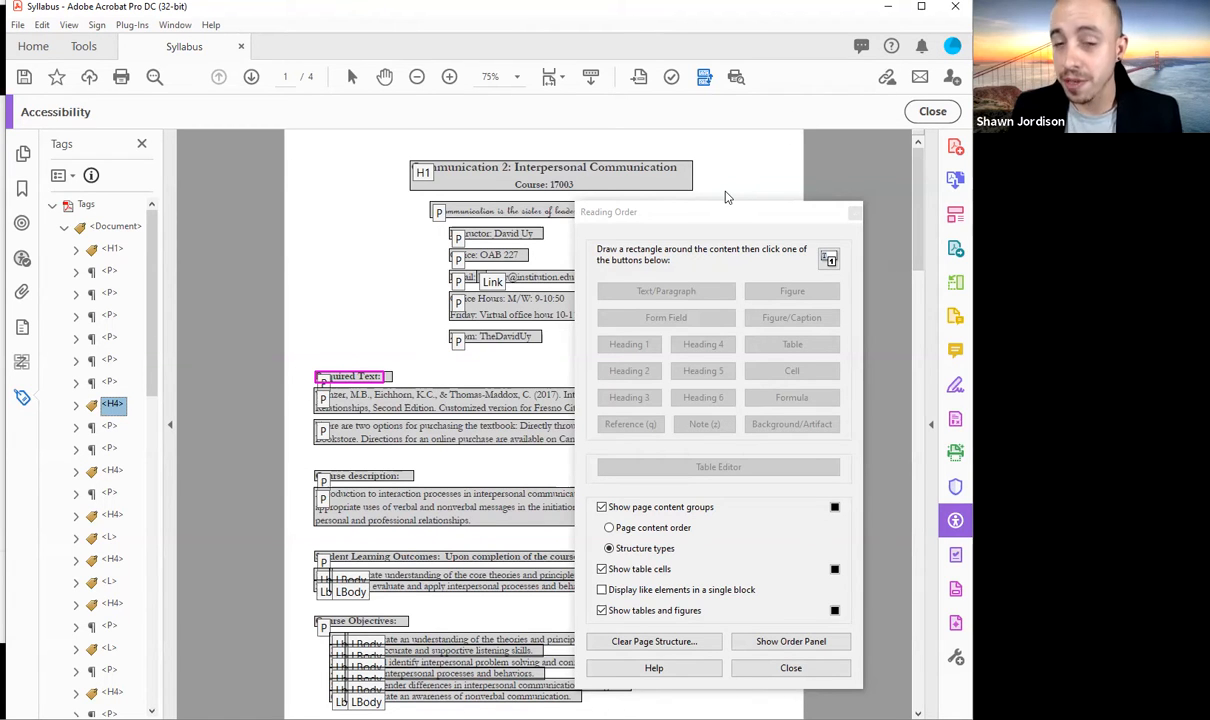
# Retag the Required Text and Course description headings on page 1 as Heading 2 with the Reading Order tool
pyautogui.moveTo(734, 221); pyautogui.dragTo(726, 187)
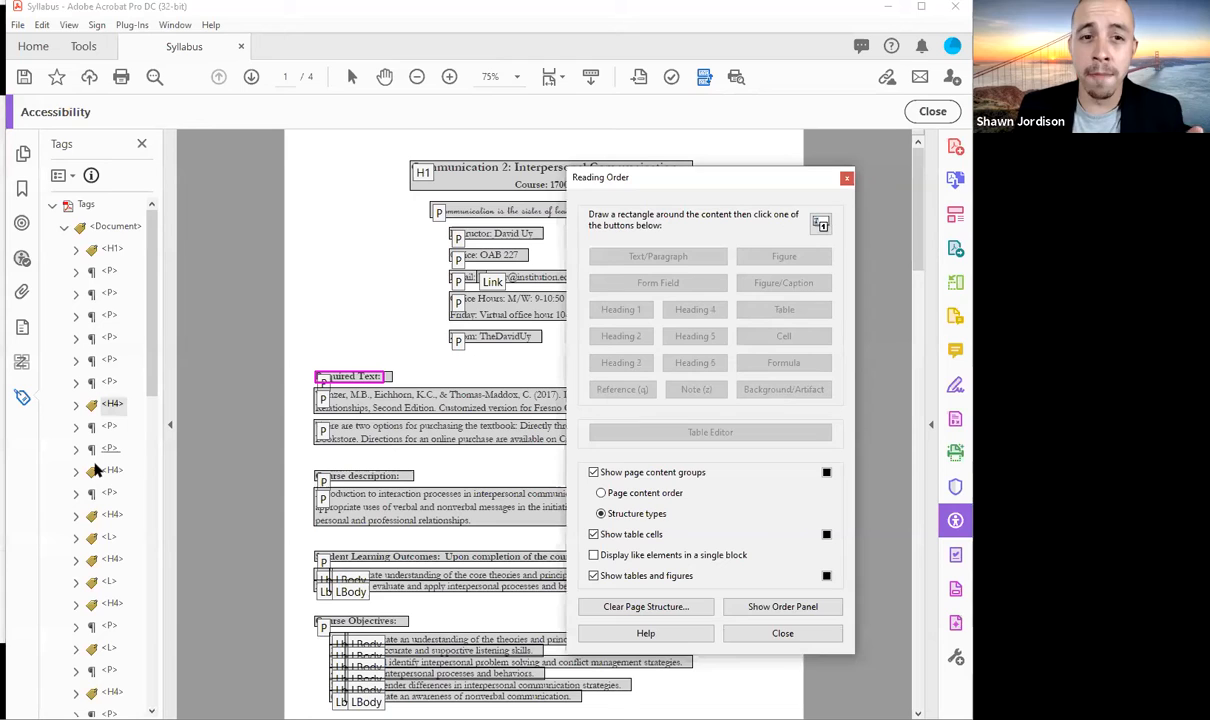
pyautogui.click(128, 403)
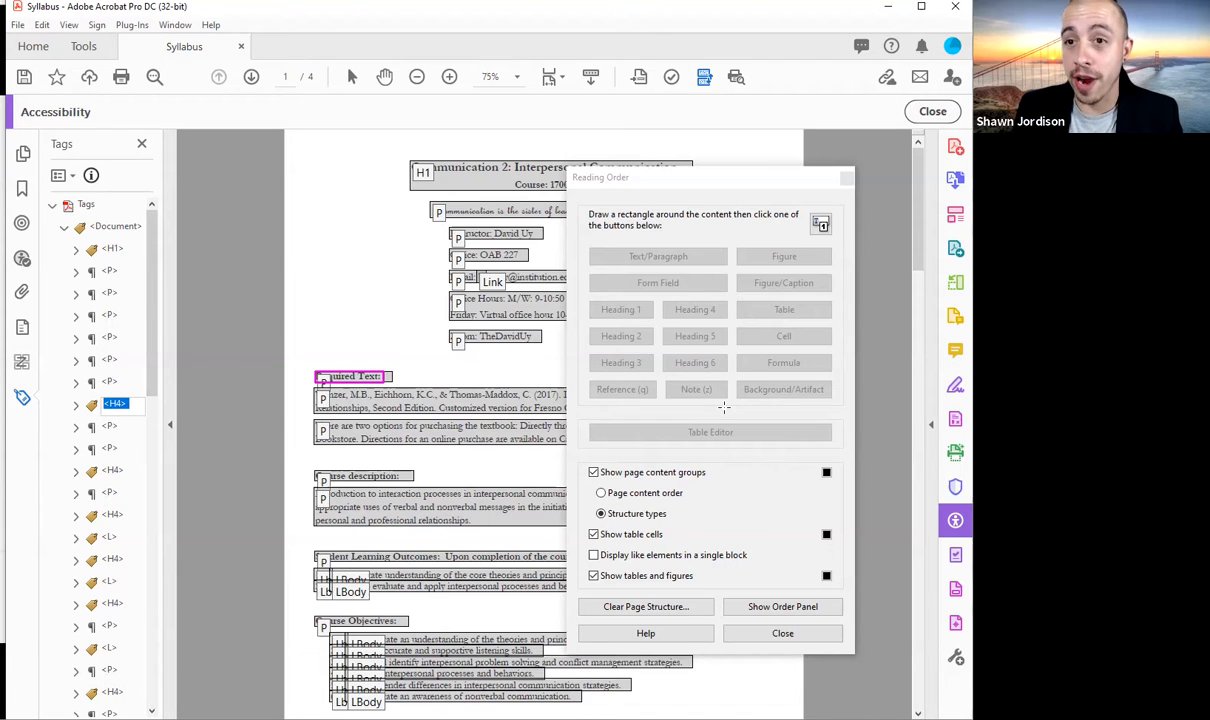
pyautogui.click(322, 378)
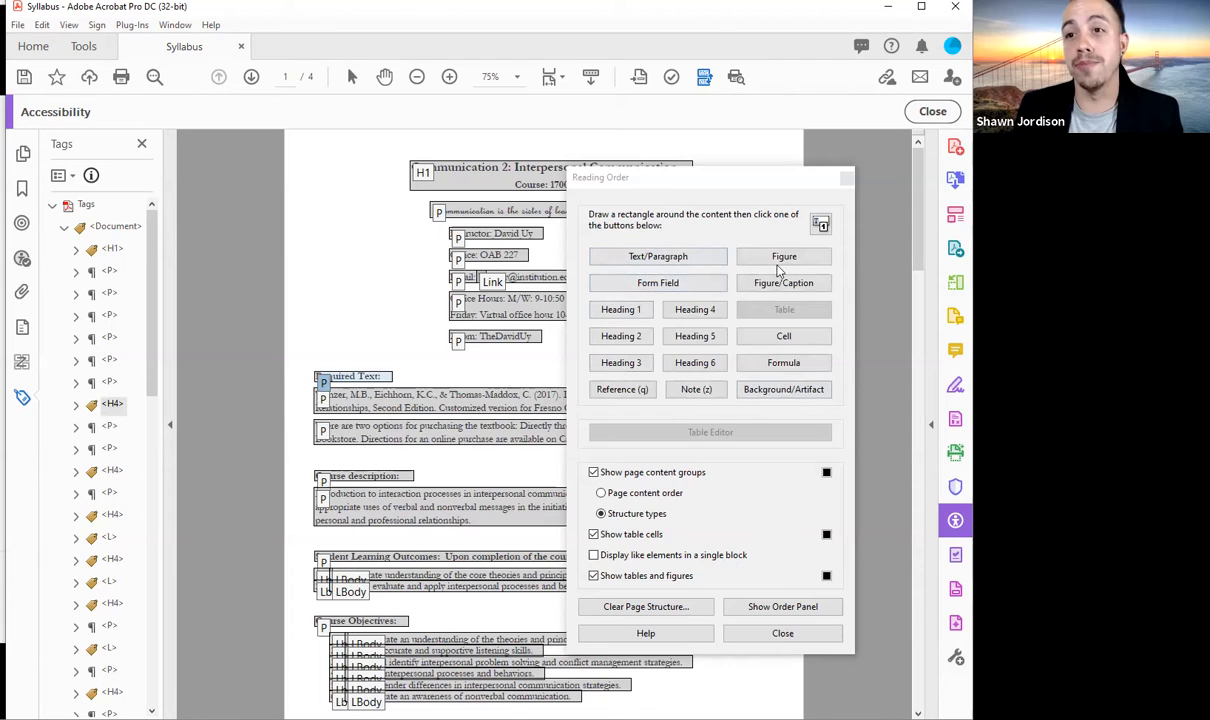
pyautogui.click(624, 338)
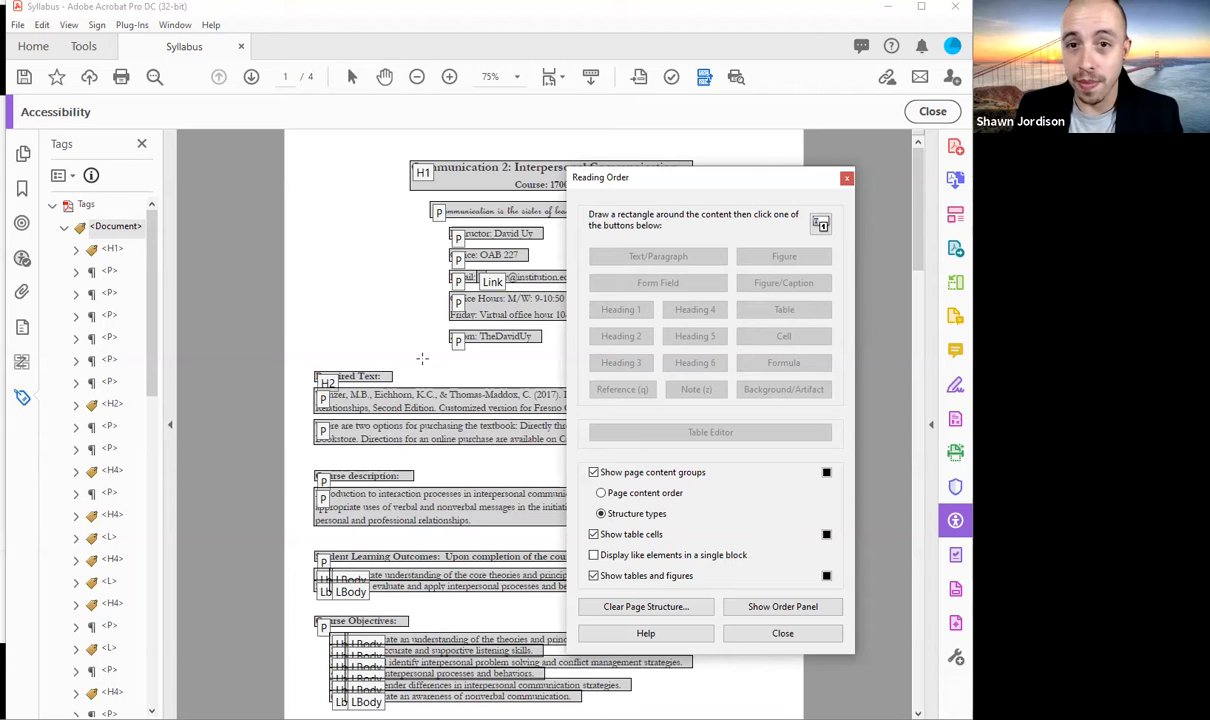
pyautogui.click(360, 476)
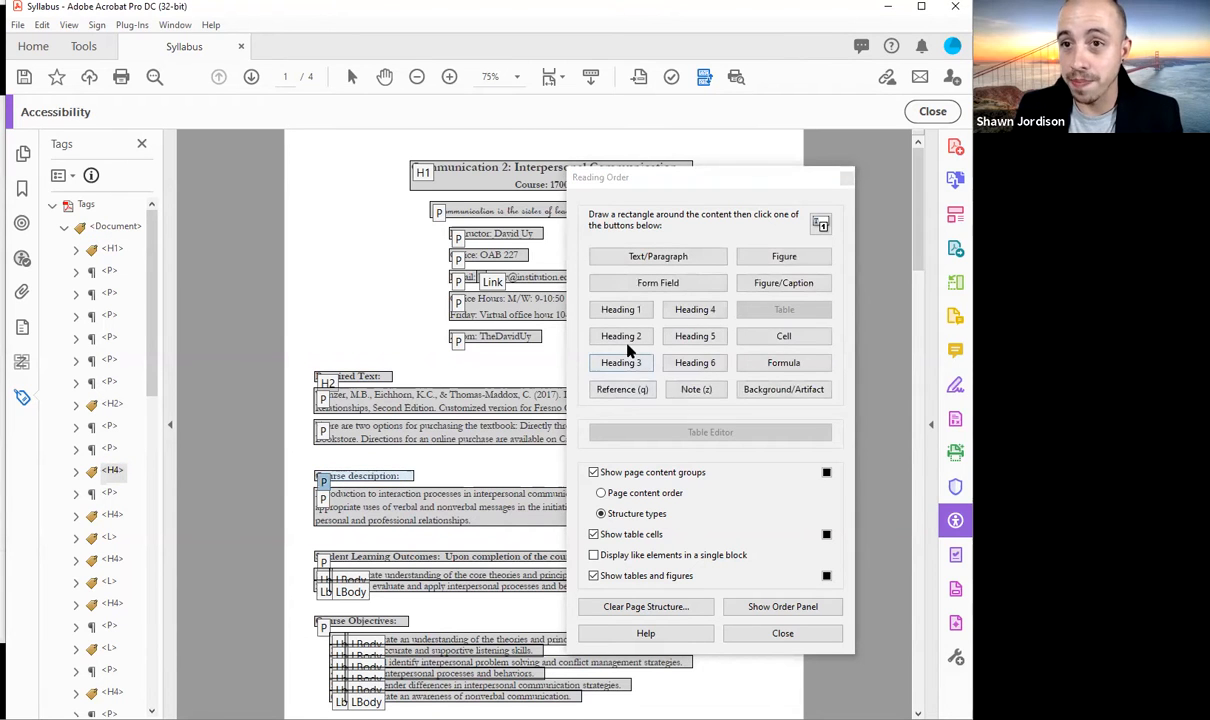
pyautogui.click(626, 339)
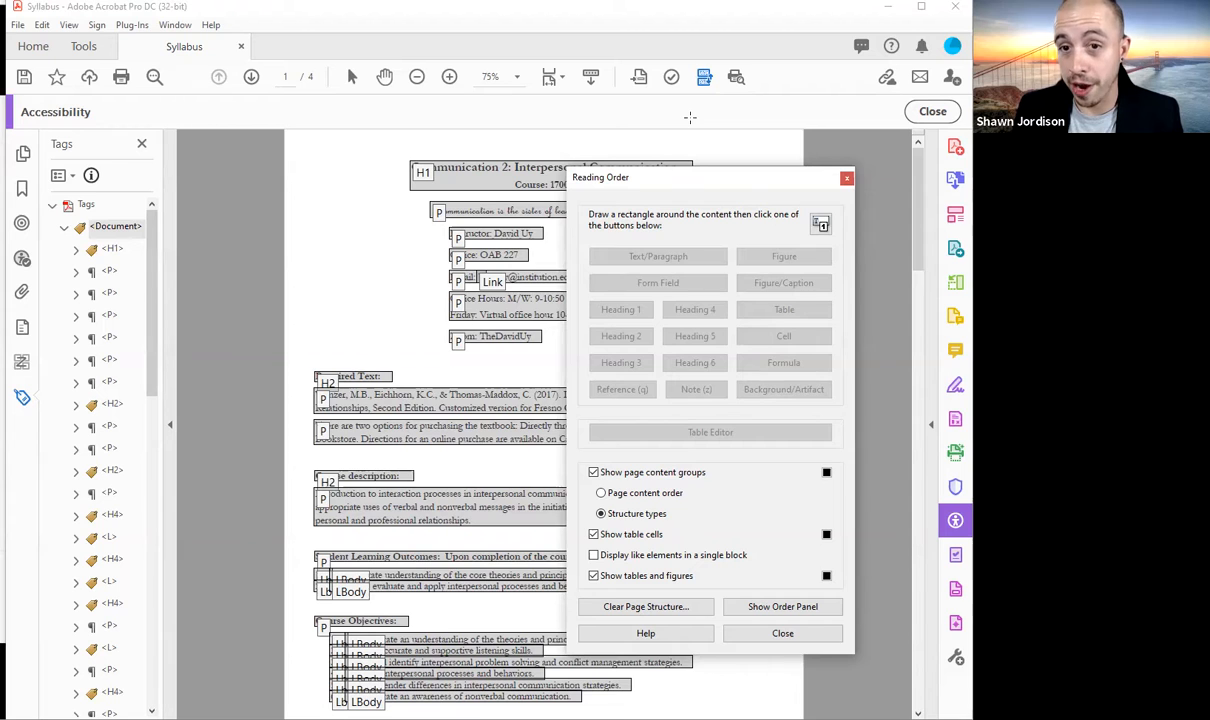
# Retag the Student Learning Outcomes and Course Objectives headings on page 1 as Heading 2
pyautogui.moveTo(690, 178); pyautogui.dragTo(682, 191)
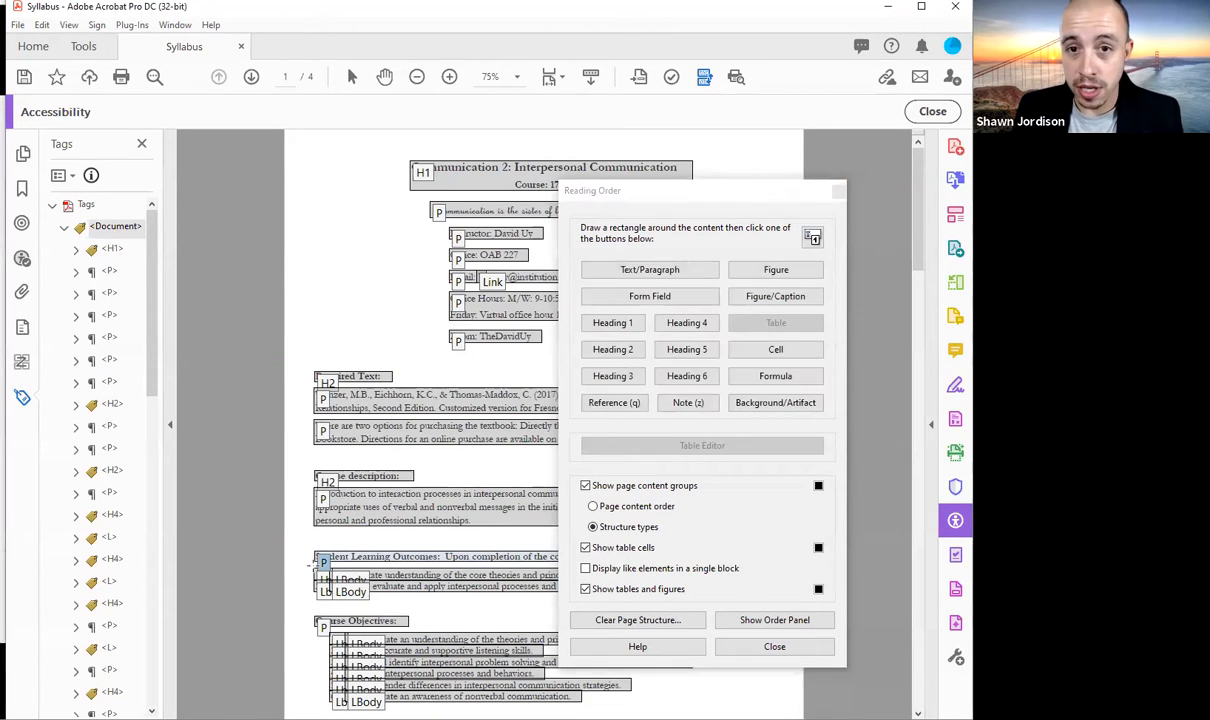
pyautogui.click(109, 493)
pyautogui.click(112, 516)
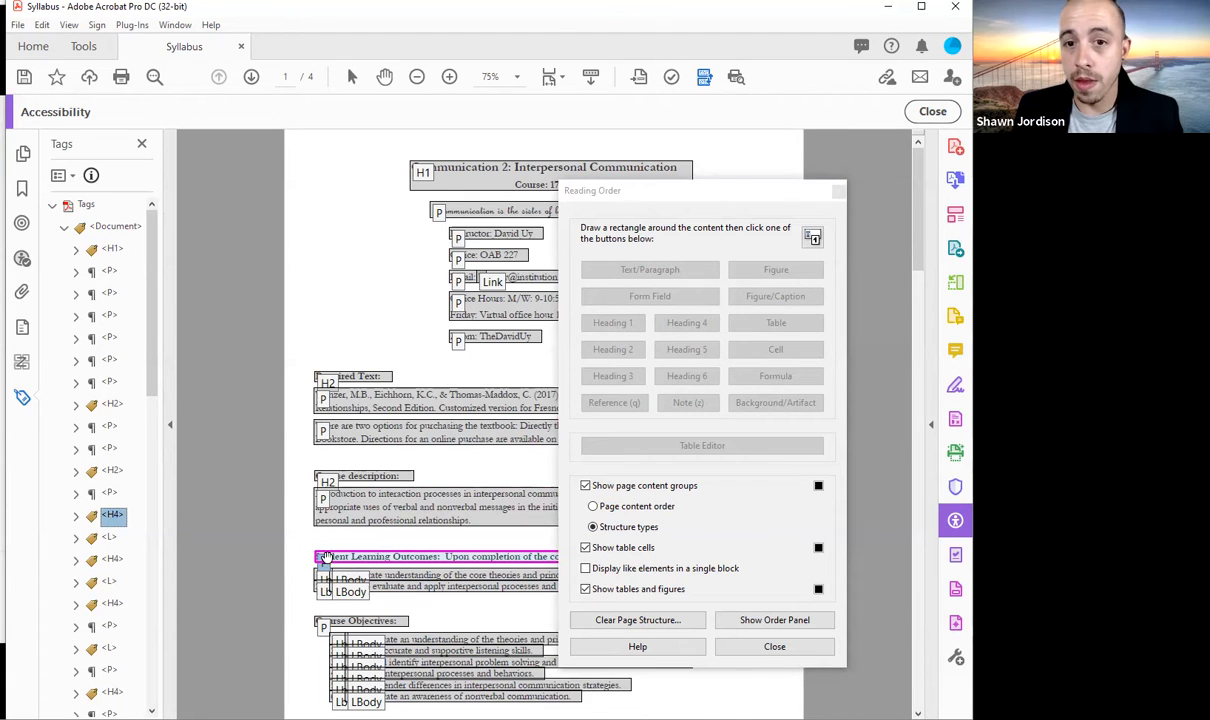
pyautogui.click(323, 562)
pyautogui.click(640, 356)
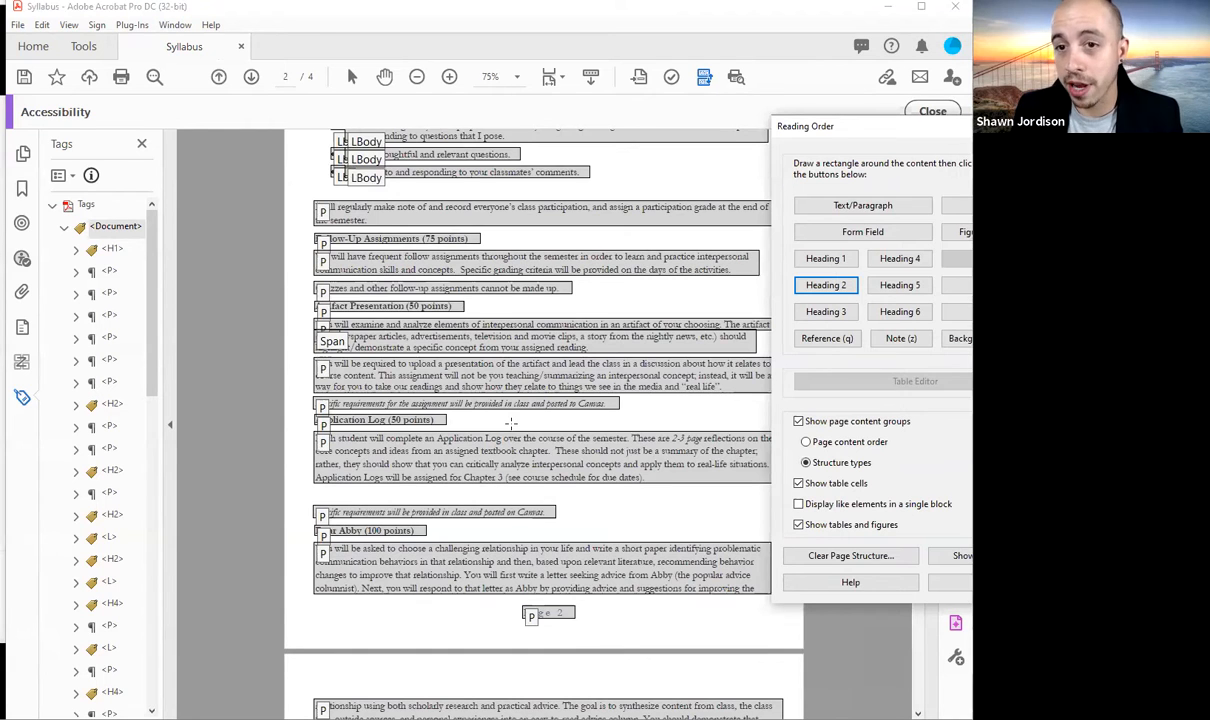
# Hide the page content groups in the Reading Order tool so the page 2 footer is unobstructed
pyautogui.scroll(-3, 530, 492)
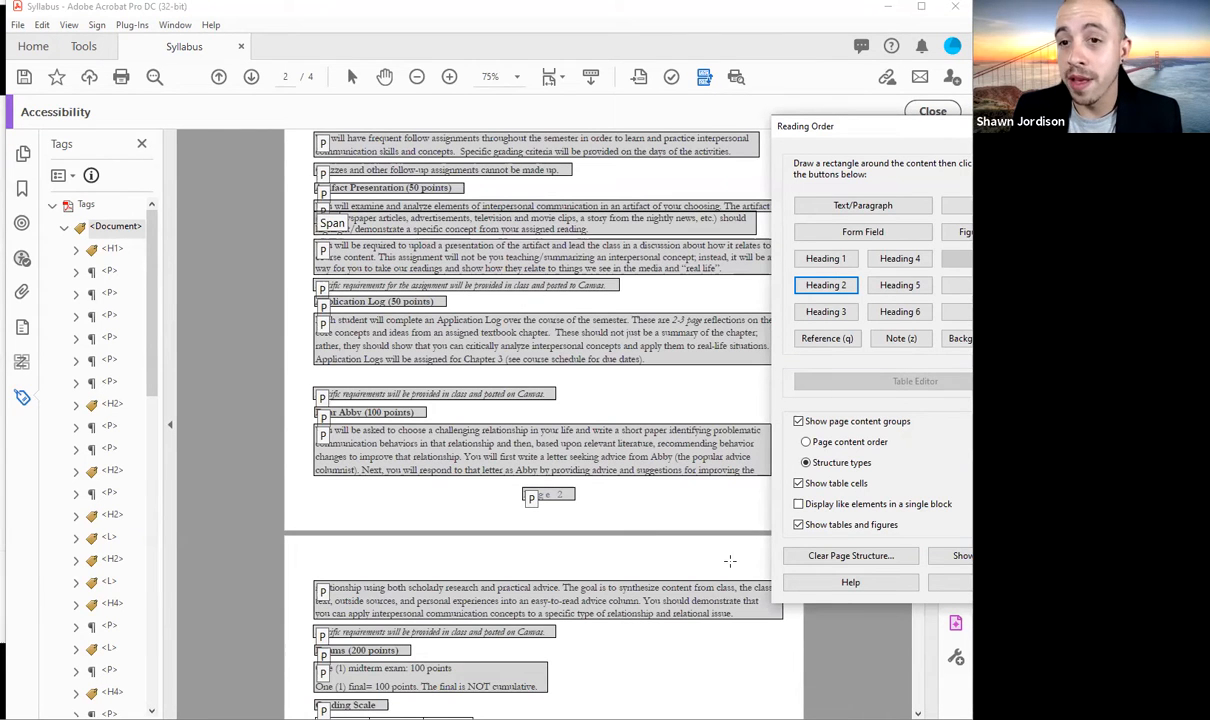
pyautogui.click(798, 422)
pyautogui.click(798, 422)
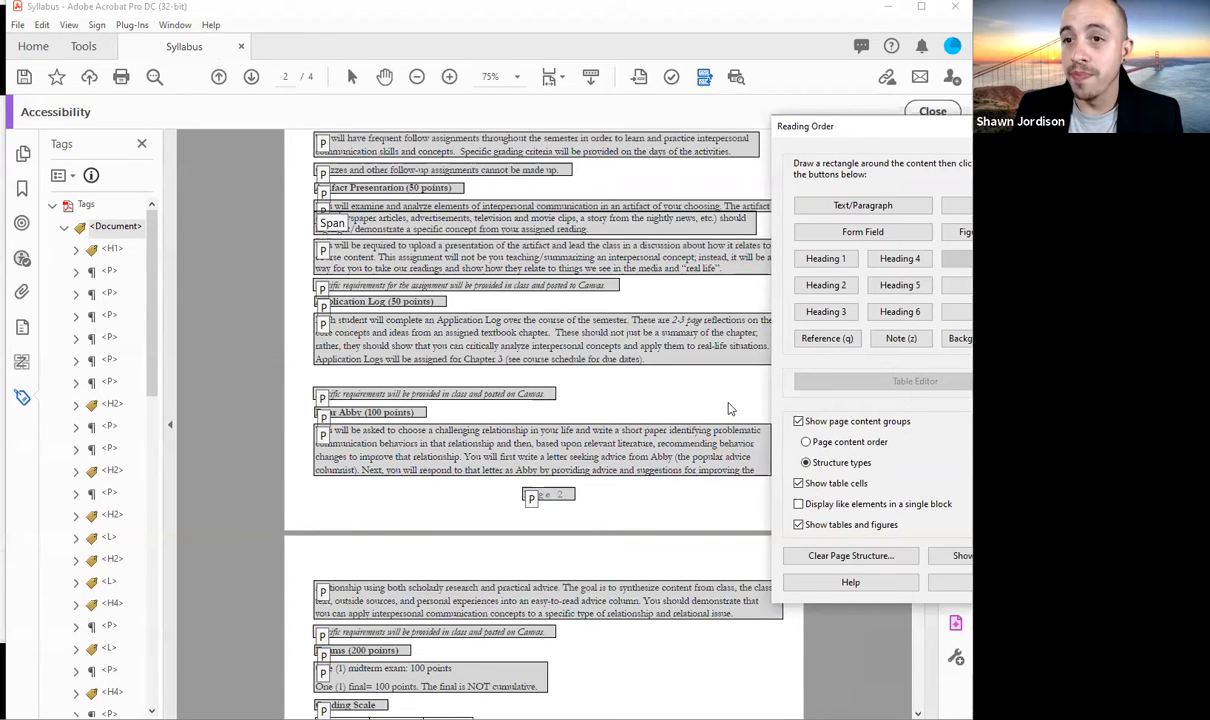
pyautogui.click(721, 404)
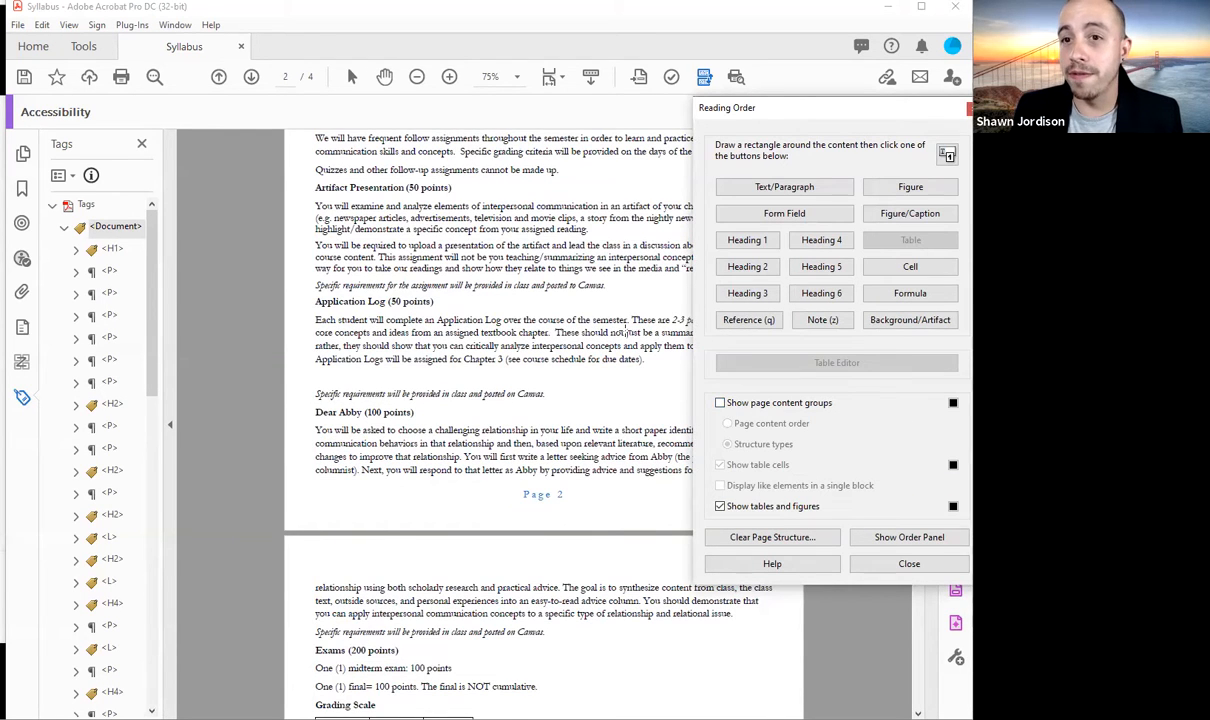
pyautogui.scroll(2, 566, 379)
pyautogui.scroll(-1, 590, 390)
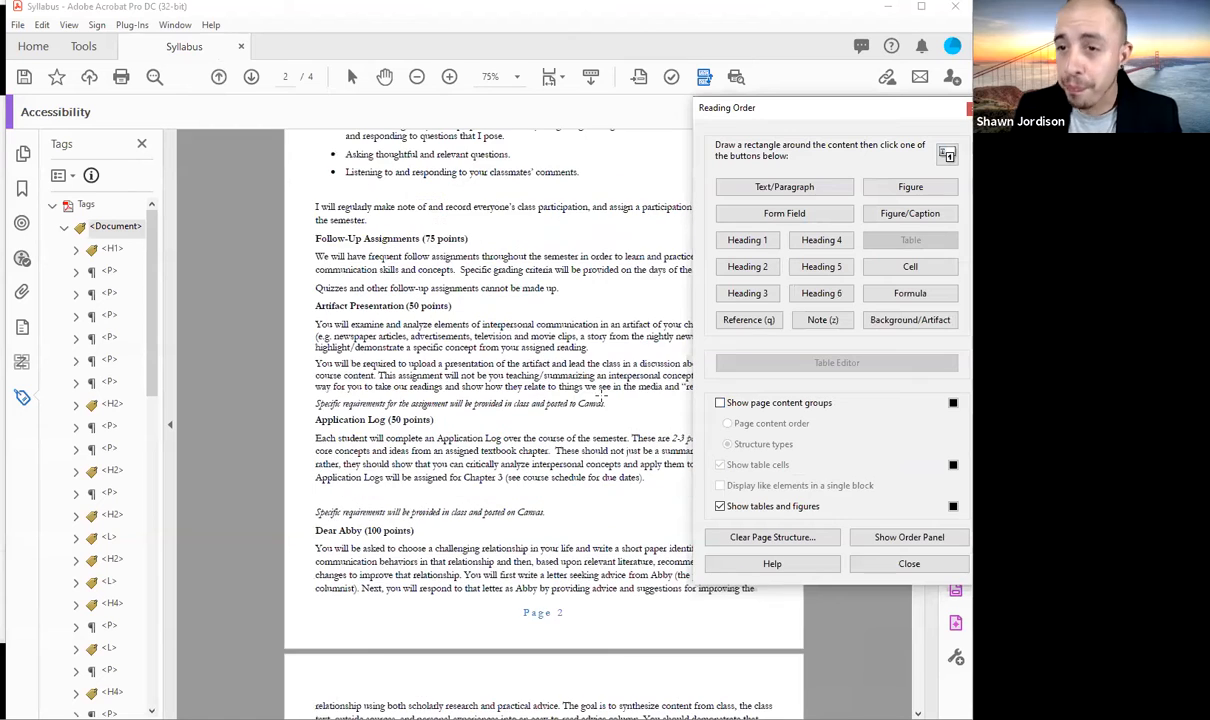
pyautogui.scroll(-1, 570, 373)
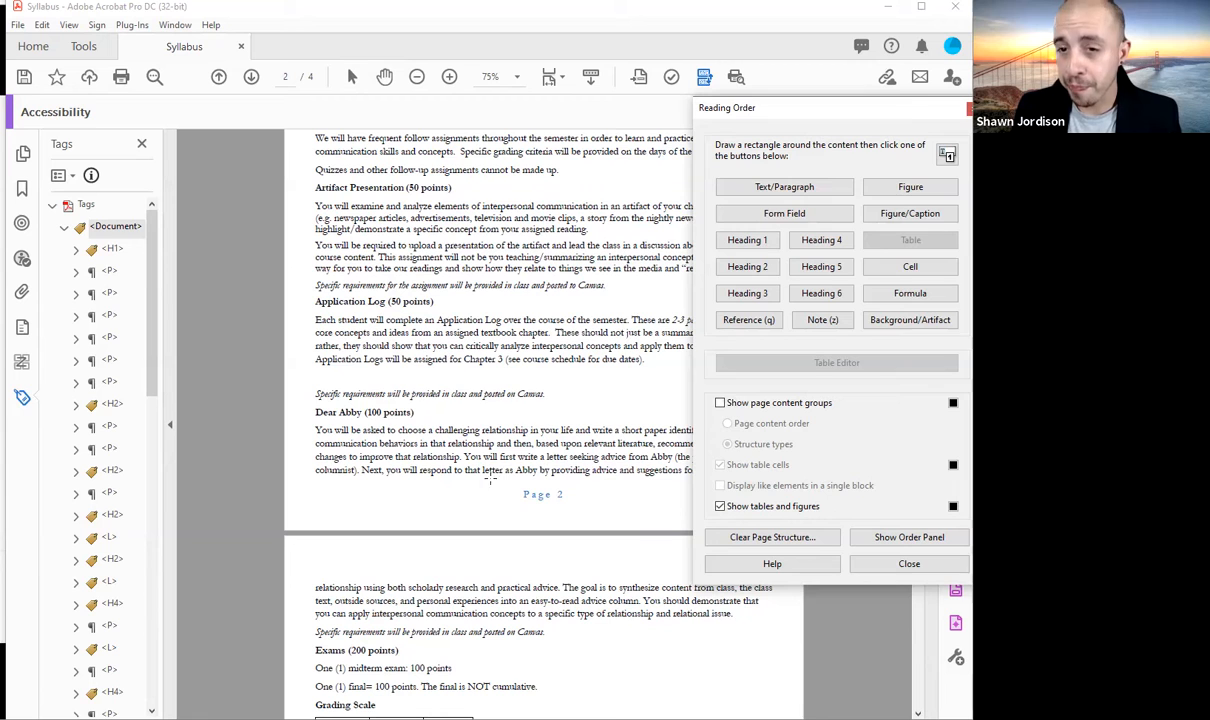
# Mark the page 2 footer as Background/Artifact and show the page content groups with structure types again
pyautogui.moveTo(493, 481); pyautogui.dragTo(600, 510)
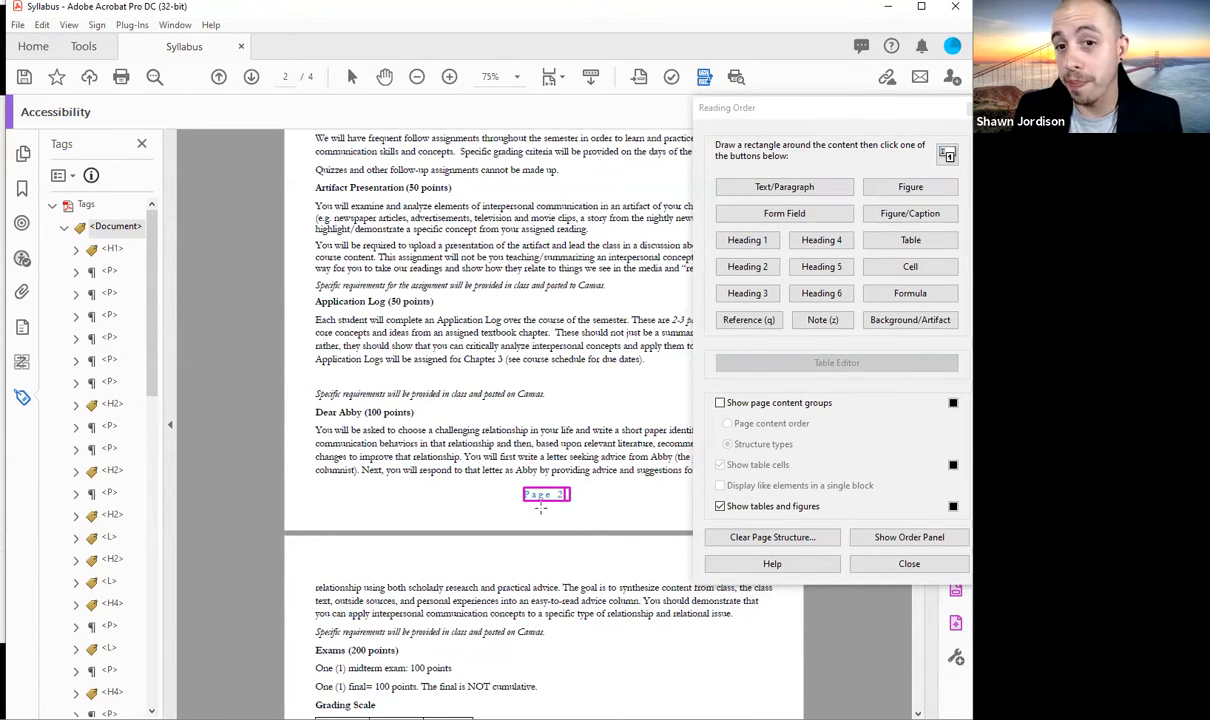
pyautogui.click(777, 107)
pyautogui.moveTo(777, 107); pyautogui.dragTo(179, 83)
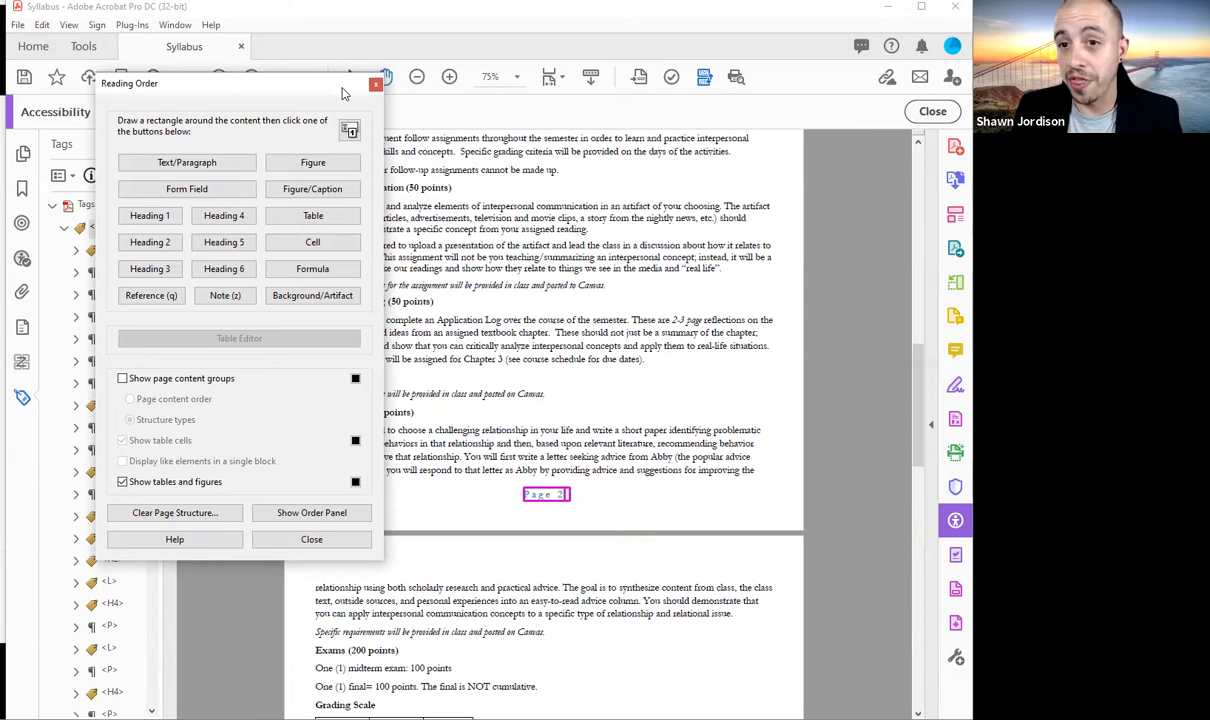
pyautogui.moveTo(342, 93); pyautogui.dragTo(880, 139)
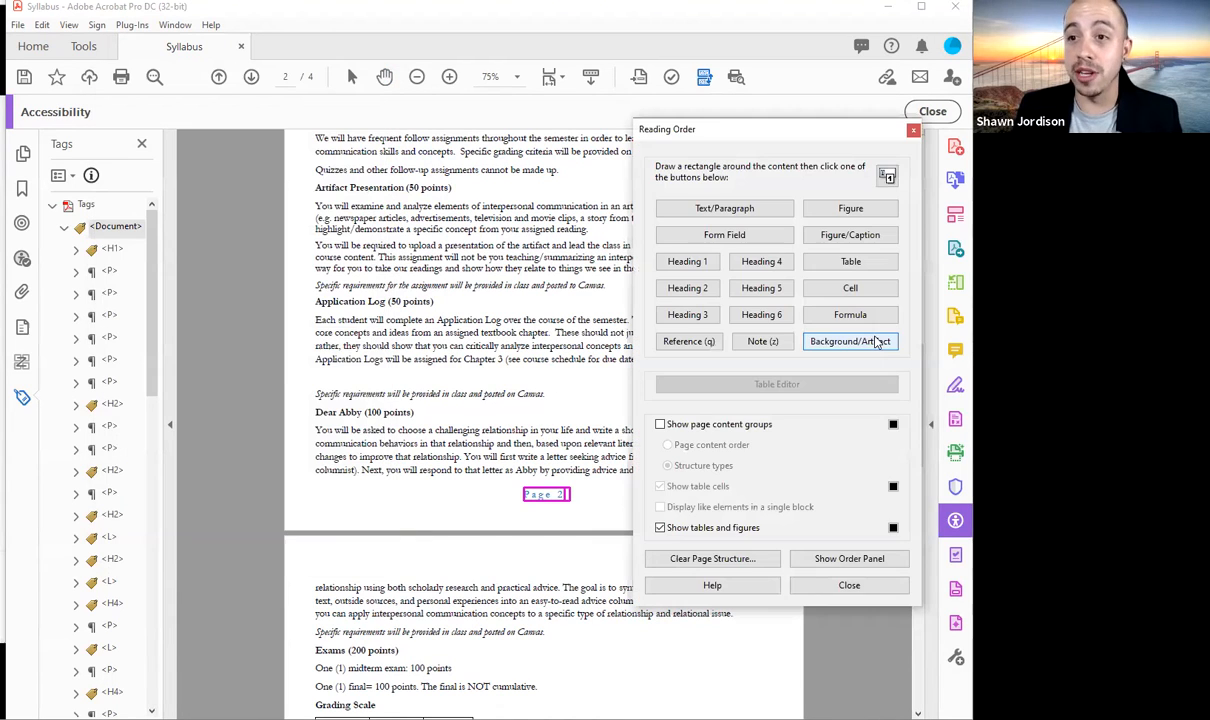
pyautogui.click(875, 341)
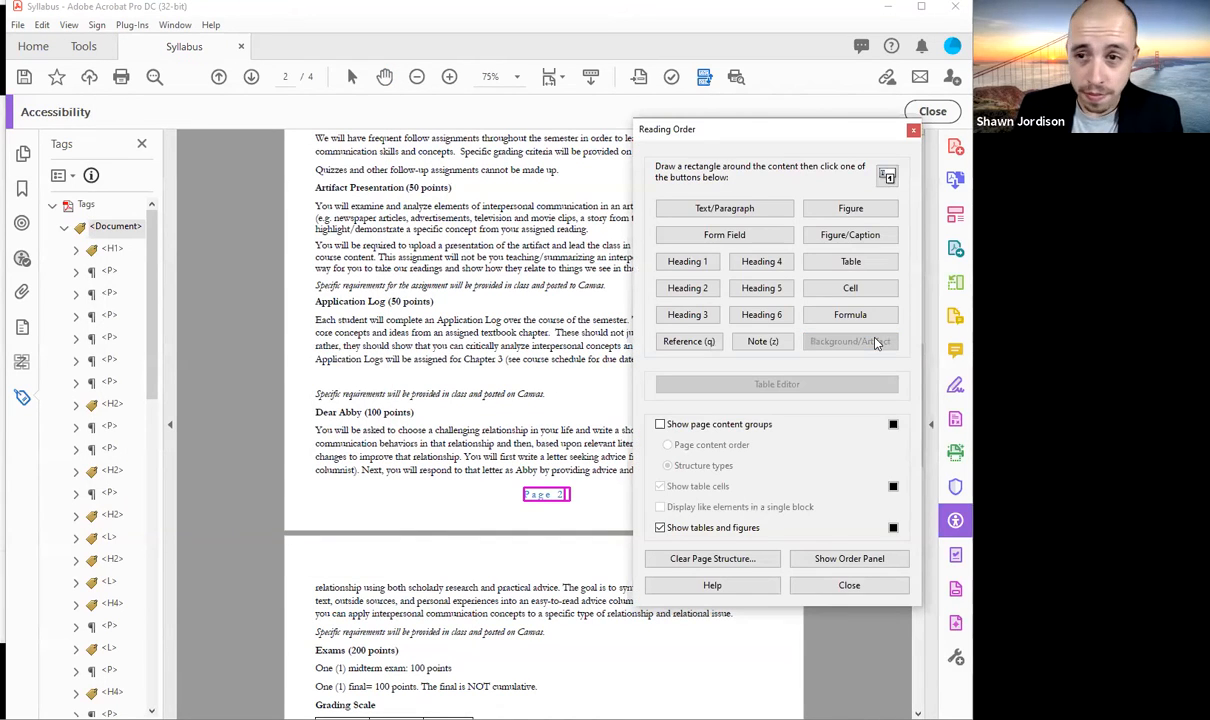
pyautogui.click(660, 424)
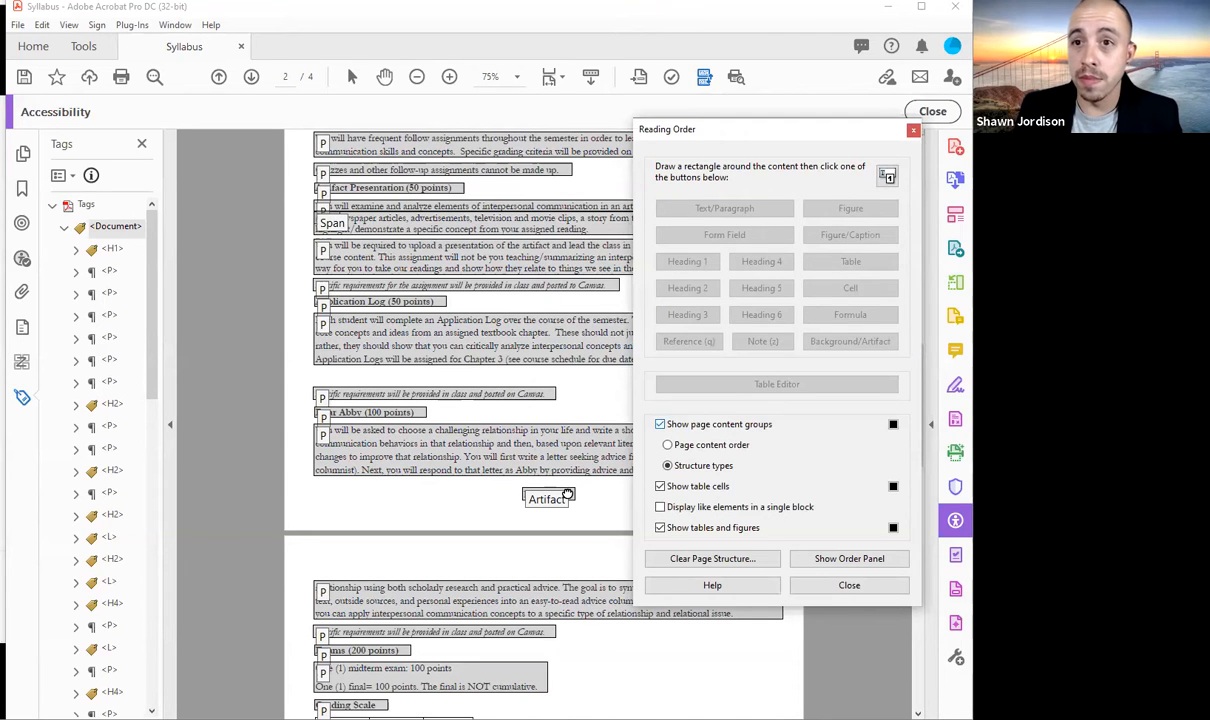
# Check the tags from the Student Learning Outcomes heading through the Dear Abby text to see whether the page 2 footer is skipped
pyautogui.scroll(-3, 118, 460)
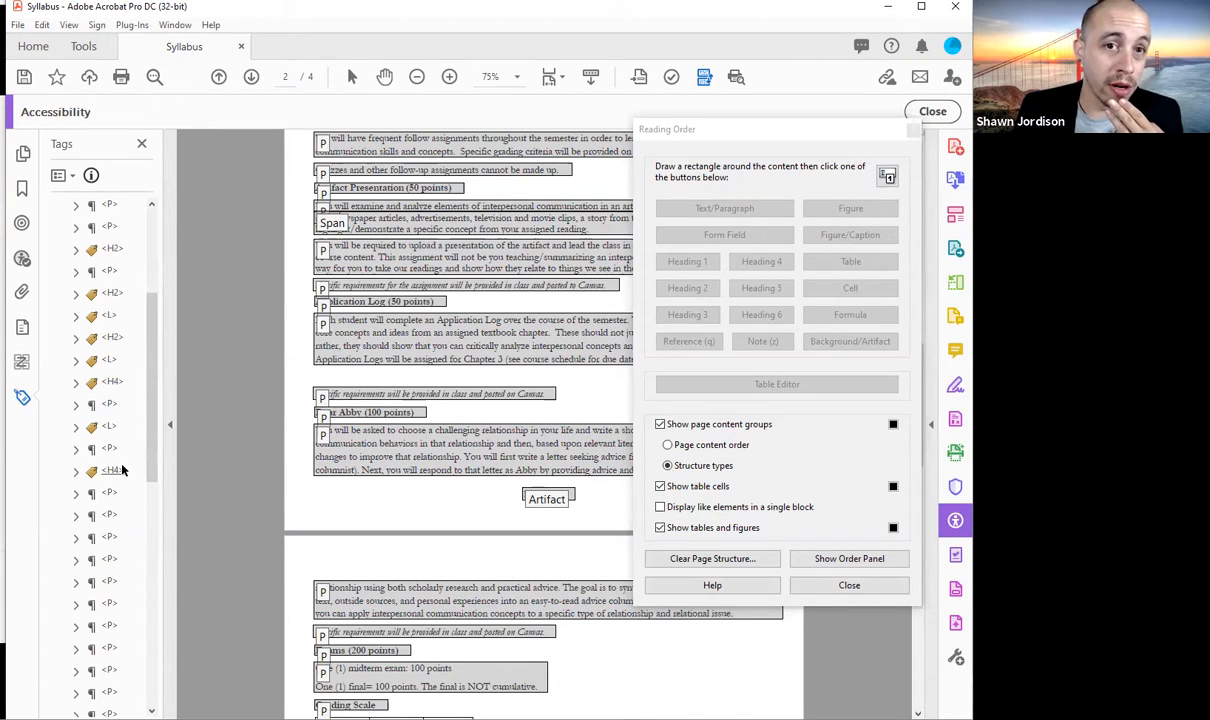
pyautogui.click(113, 294)
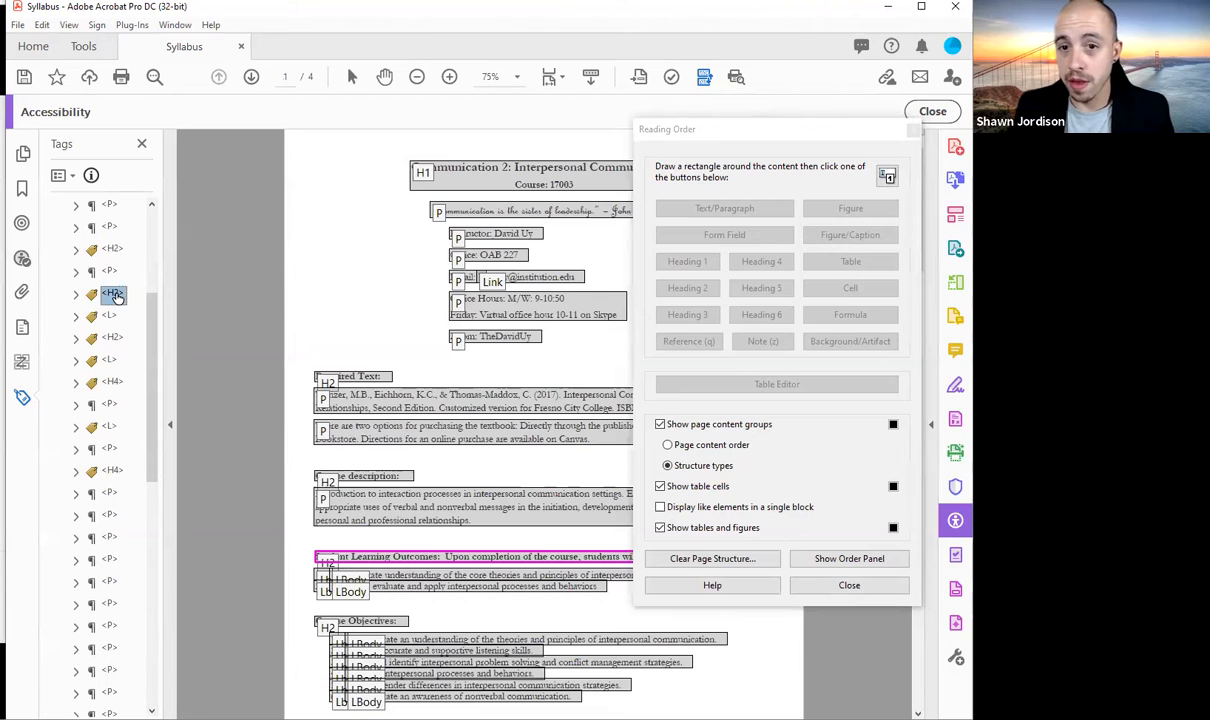
pyautogui.press('Down')
pyautogui.press('Down')
pyautogui.press('Down')
pyautogui.press('Down')
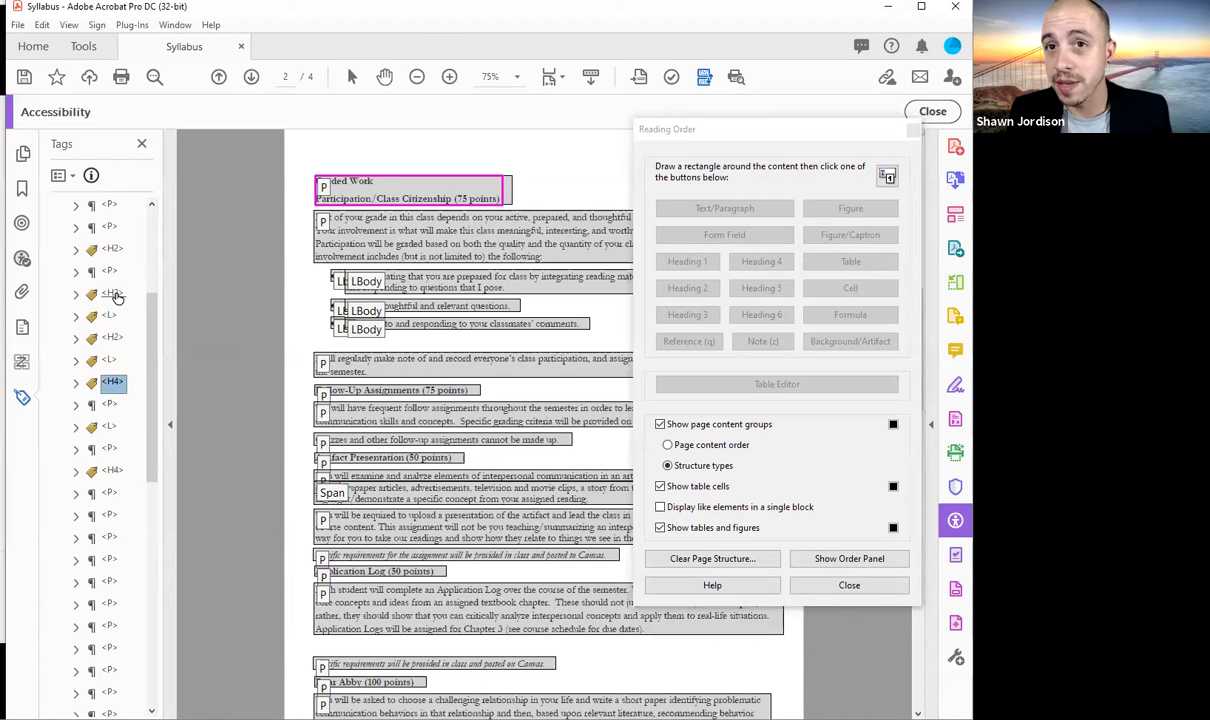
pyautogui.press('Up')
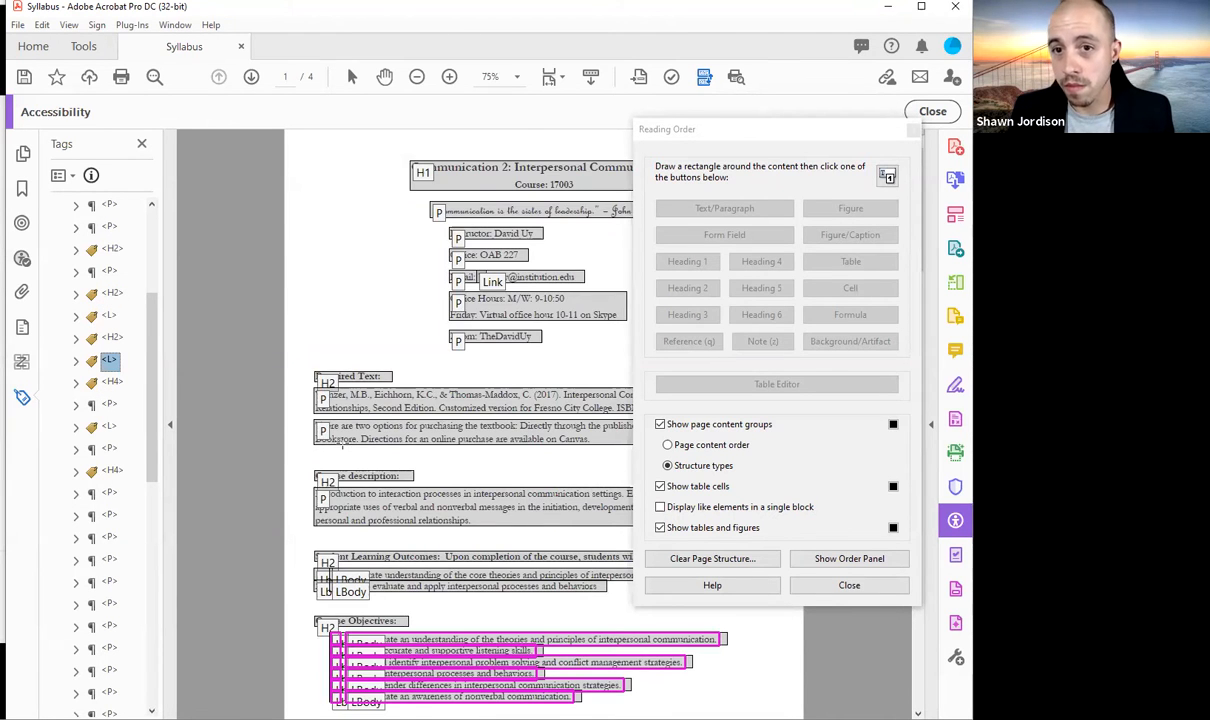
pyautogui.scroll(-5, 343, 447)
pyautogui.press('Down')
pyautogui.press('Down')
pyautogui.press('Down')
pyautogui.press('Down')
pyautogui.press('Down')
pyautogui.press('Down')
pyautogui.press('Down')
pyautogui.press('Down')
pyautogui.press('Down')
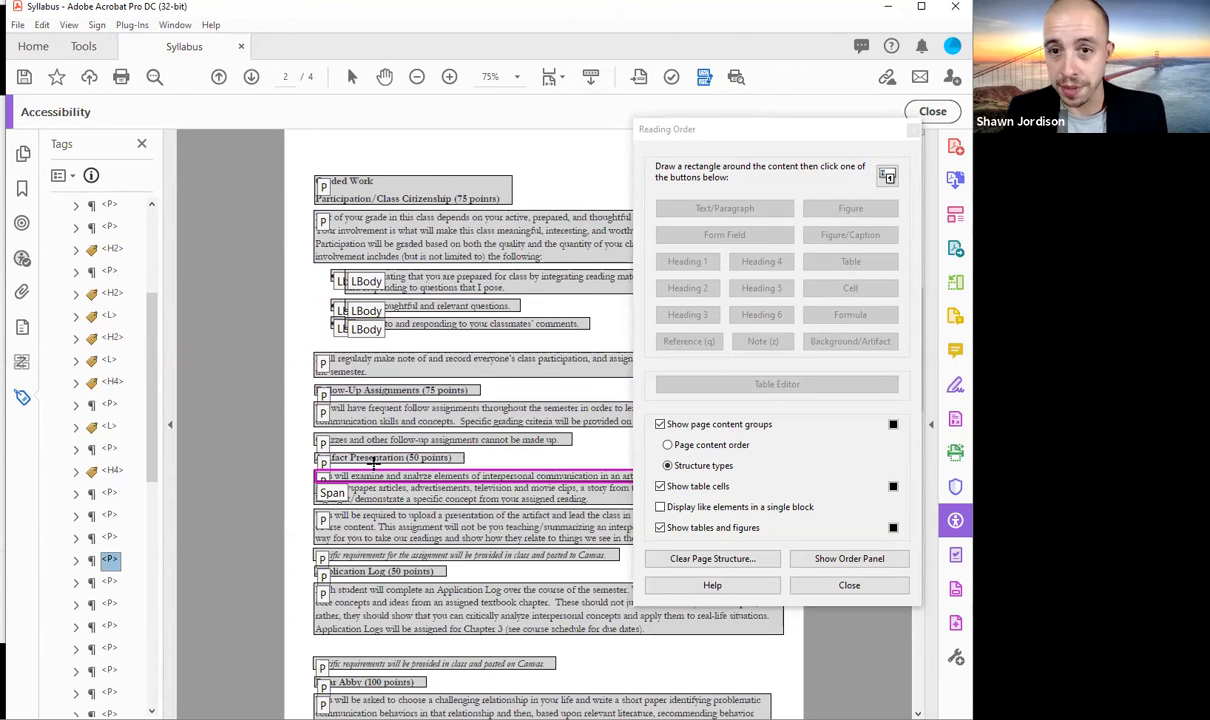
pyautogui.press('Down')
pyautogui.press('Down')
pyautogui.press('Down')
pyautogui.press('Down')
pyautogui.press('Down')
pyautogui.press('Down')
pyautogui.press('Down')
pyautogui.press('Down')
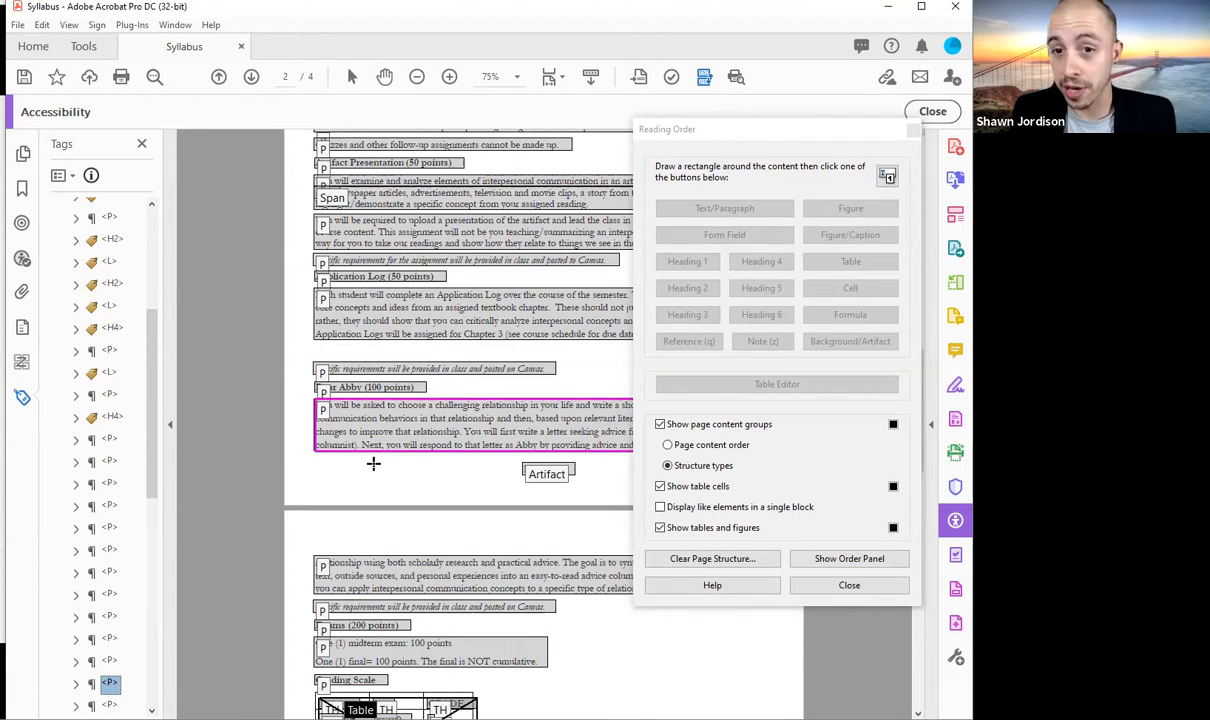
pyautogui.press('Down')
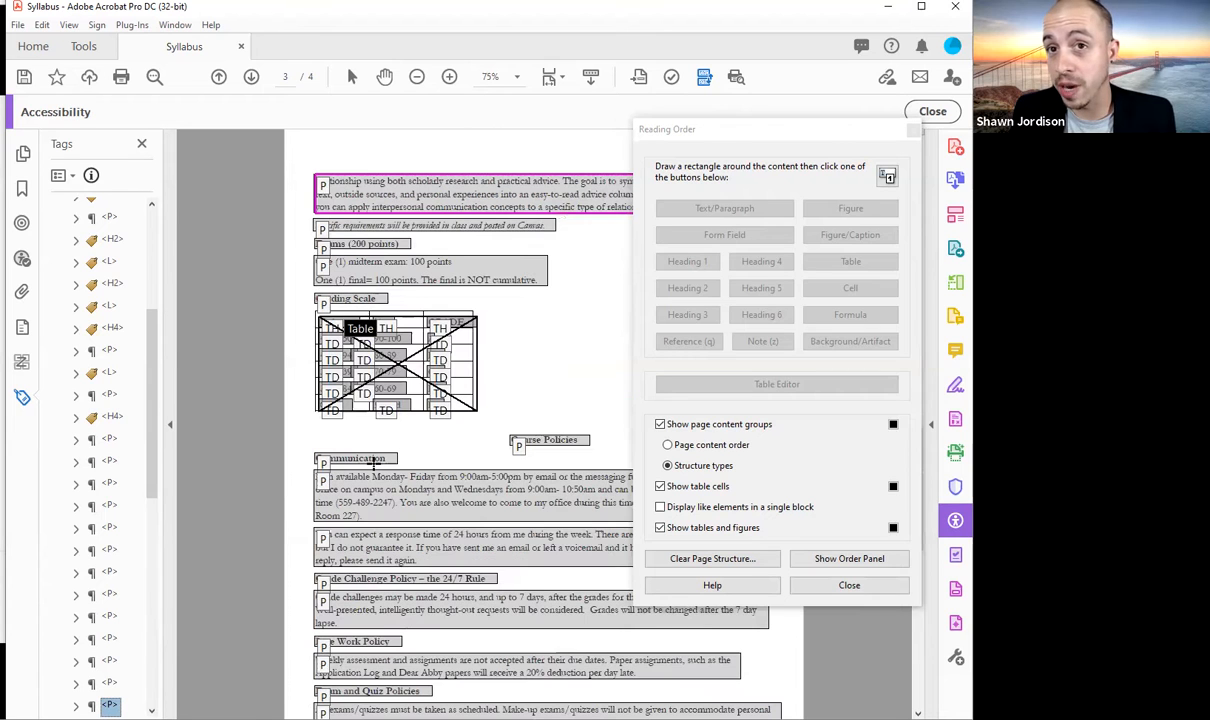
pyautogui.press('Up')
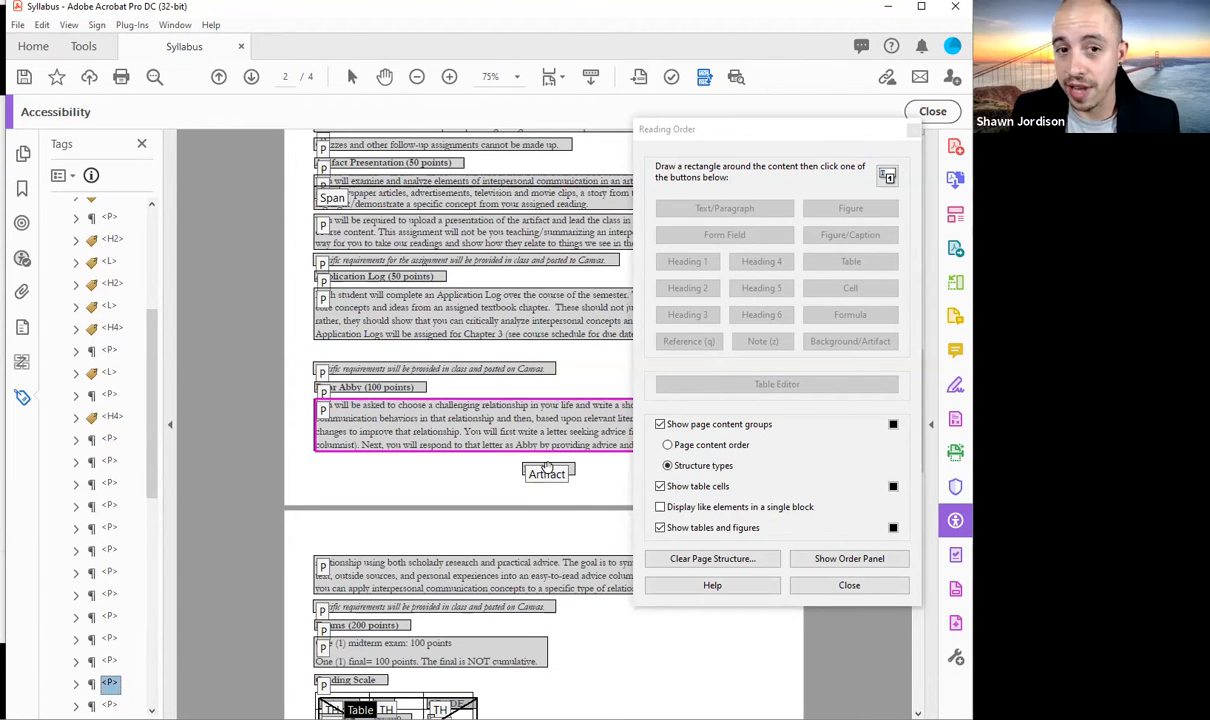
# Mark the footers on pages 3 and 4 as Background/Artifact and close the Reading Order tool
pyautogui.scroll(-5, 360, 551)
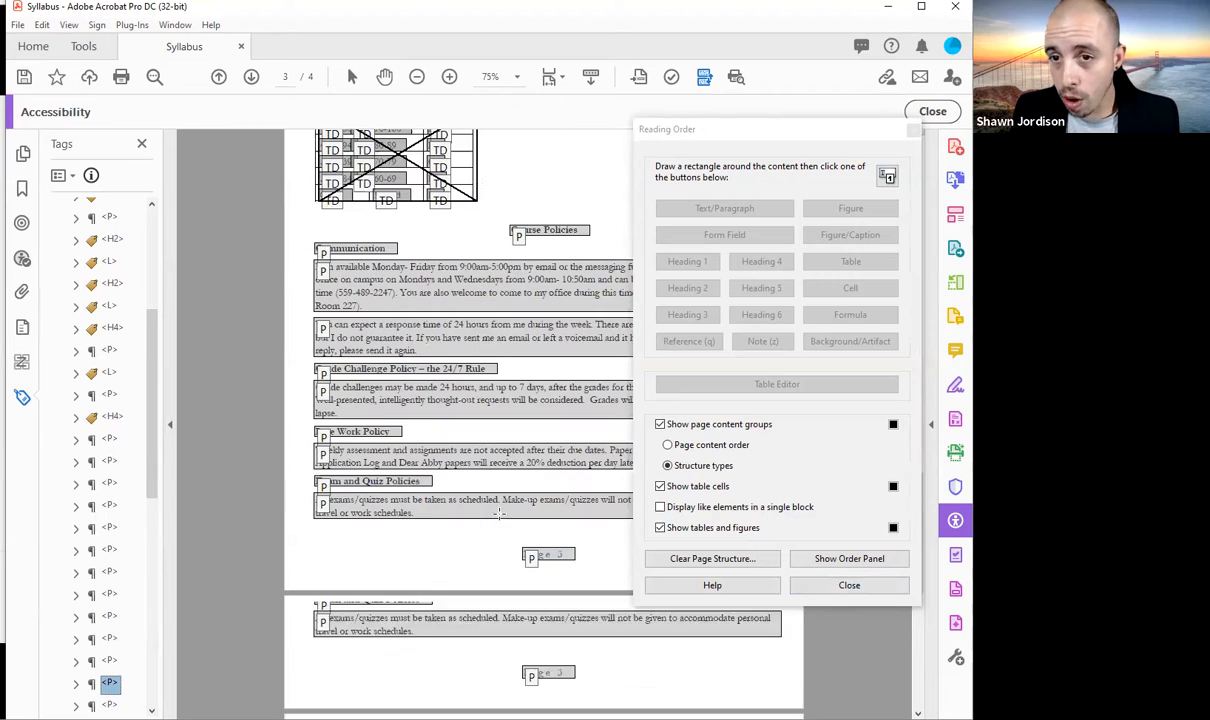
pyautogui.moveTo(504, 535); pyautogui.dragTo(575, 555)
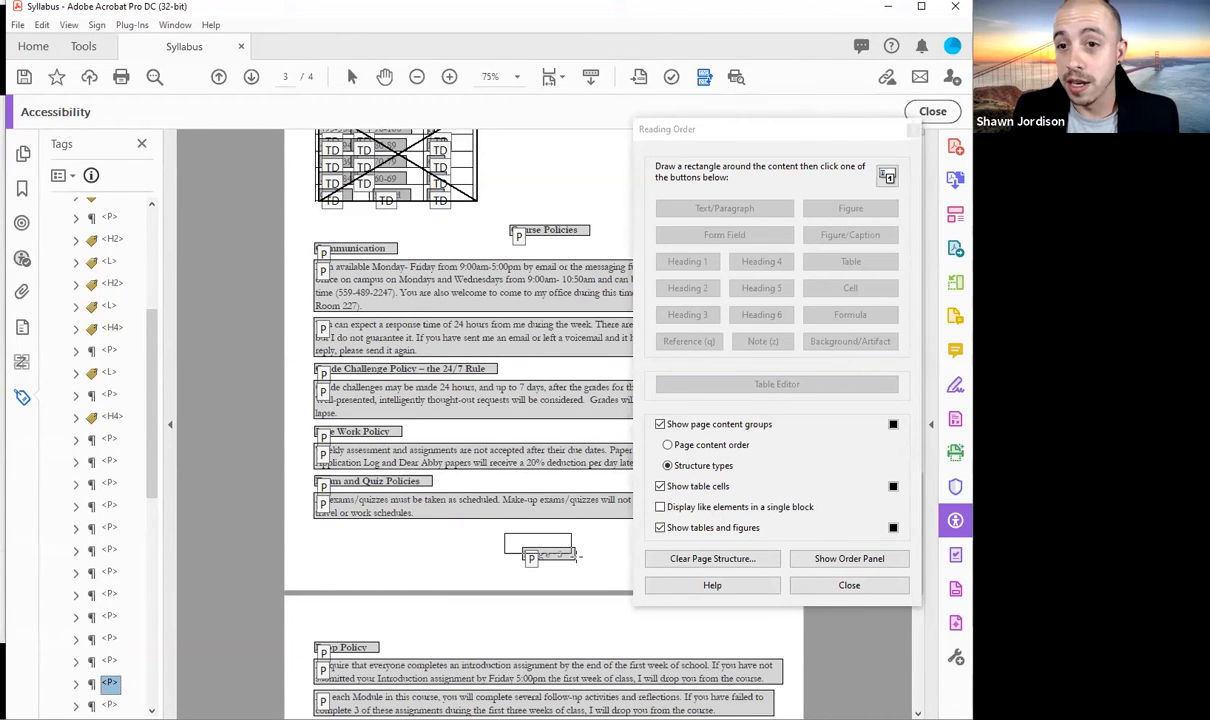
pyautogui.scroll(-5, 576, 555)
pyautogui.moveTo(519, 651); pyautogui.dragTo(616, 702)
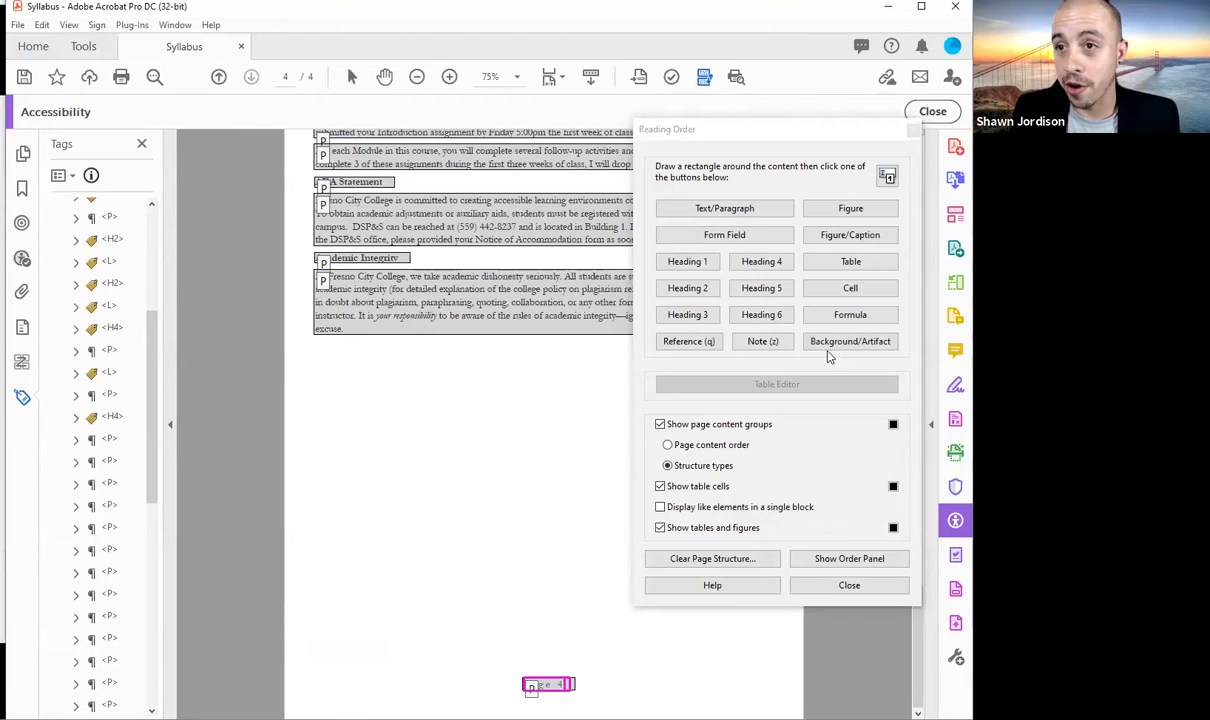
pyautogui.click(832, 342)
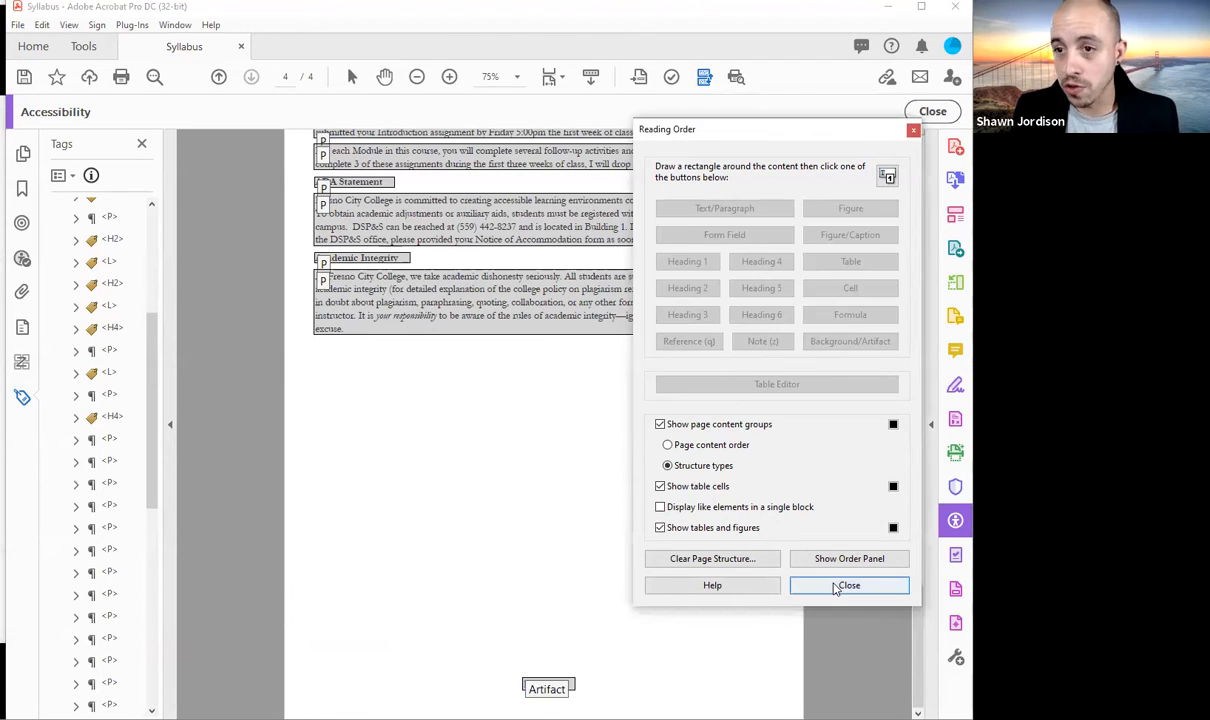
pyautogui.click(849, 585)
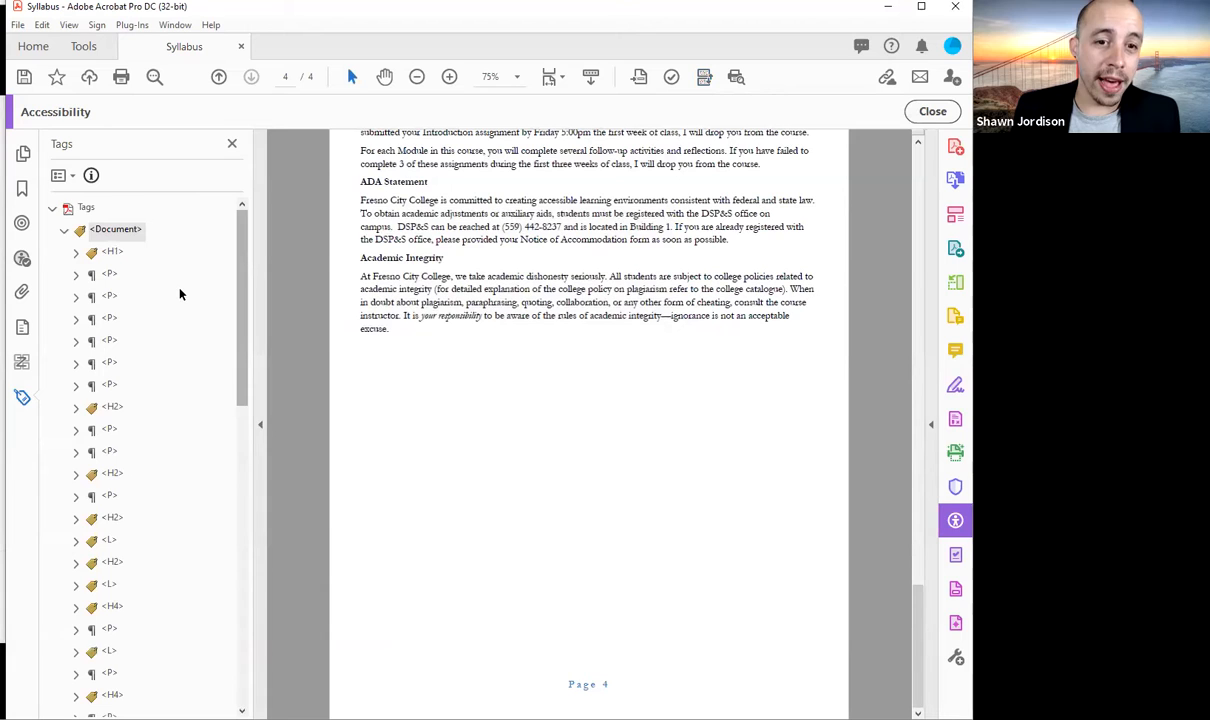
# Tag Graded Work on page 2 as Heading 2 and Participation/Class Citizenship (75 points) as Heading 3 using the Reading Order tool
pyautogui.scroll(-3, 170, 300)
pyautogui.click(131, 340)
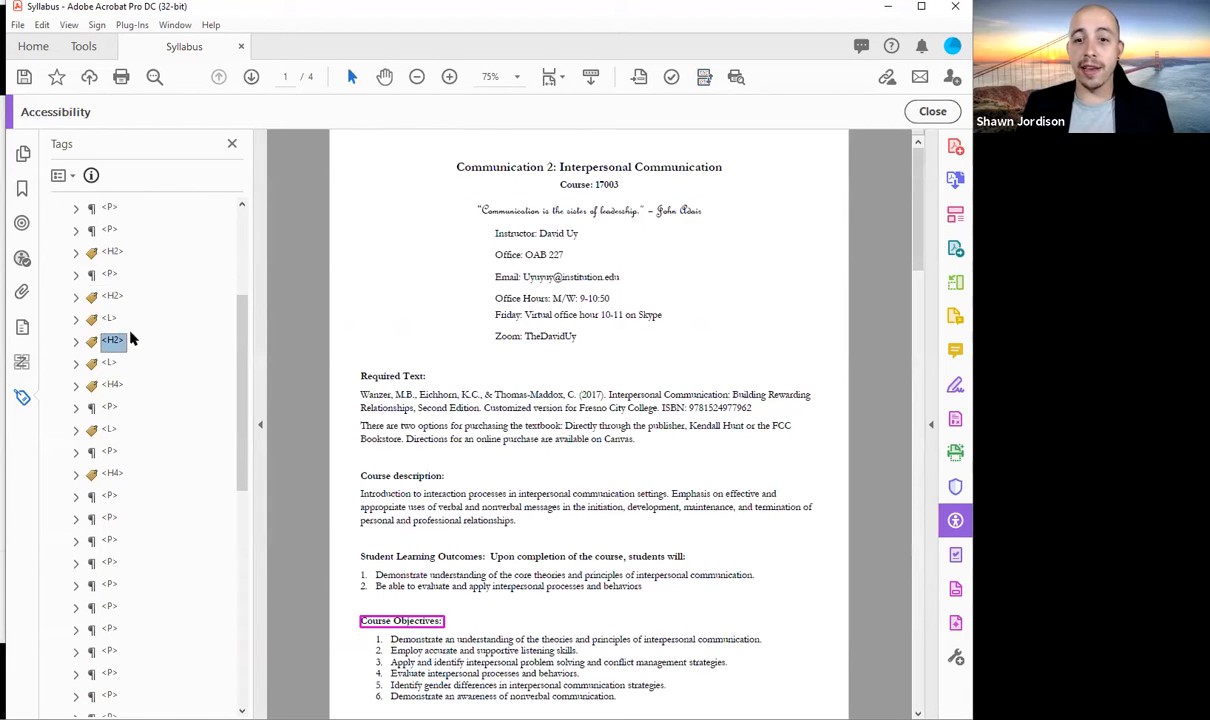
pyautogui.press('Down')
pyautogui.press('Down')
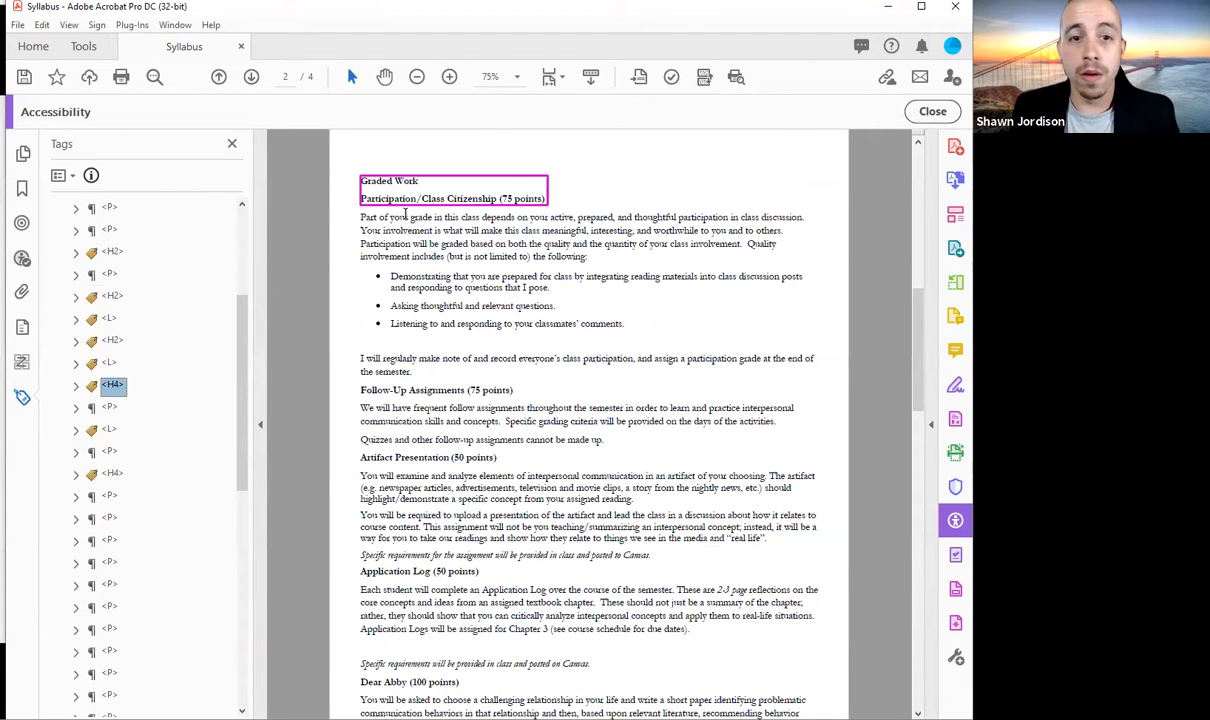
pyautogui.click(704, 77)
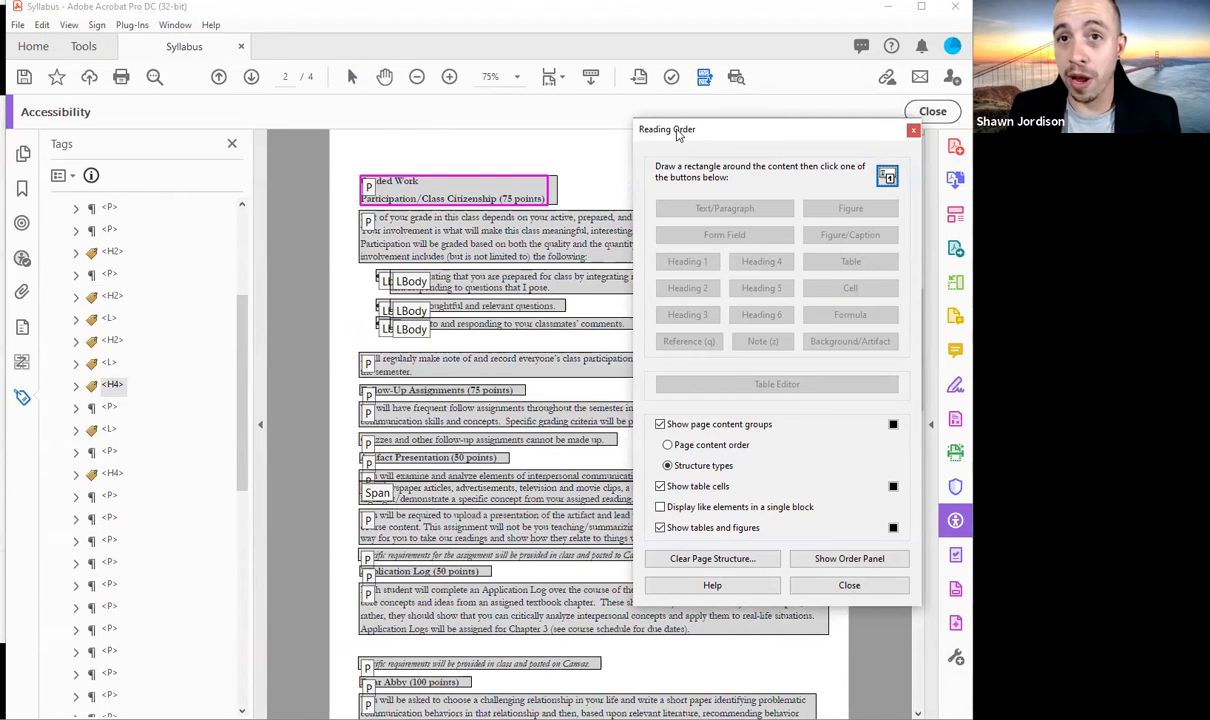
pyautogui.moveTo(678, 133); pyautogui.dragTo(701, 168)
pyautogui.moveTo(348, 163); pyautogui.dragTo(421, 186)
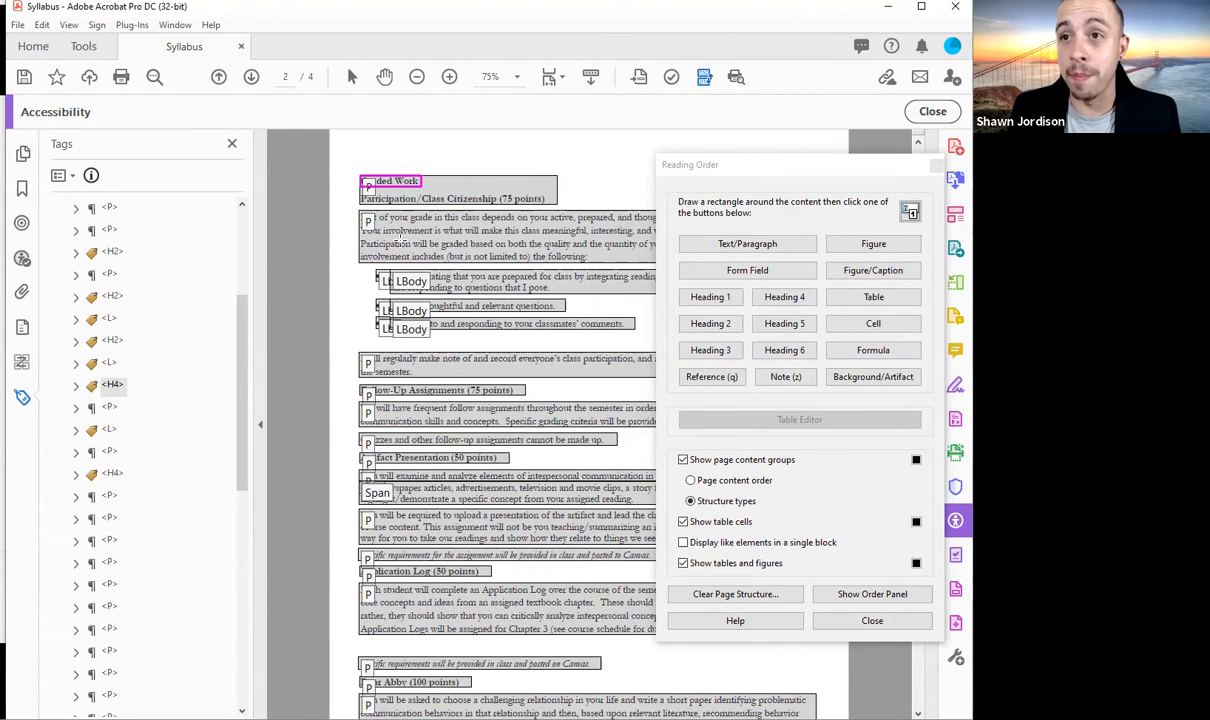
pyautogui.click(709, 327)
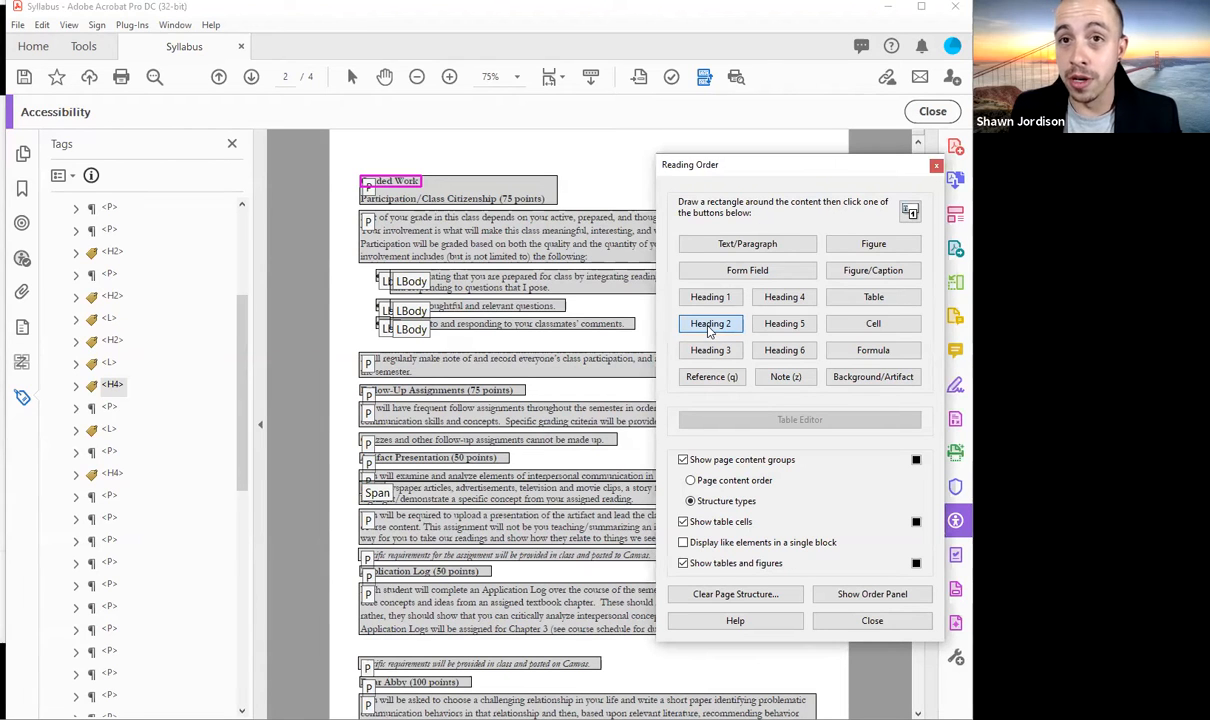
pyautogui.click(709, 327)
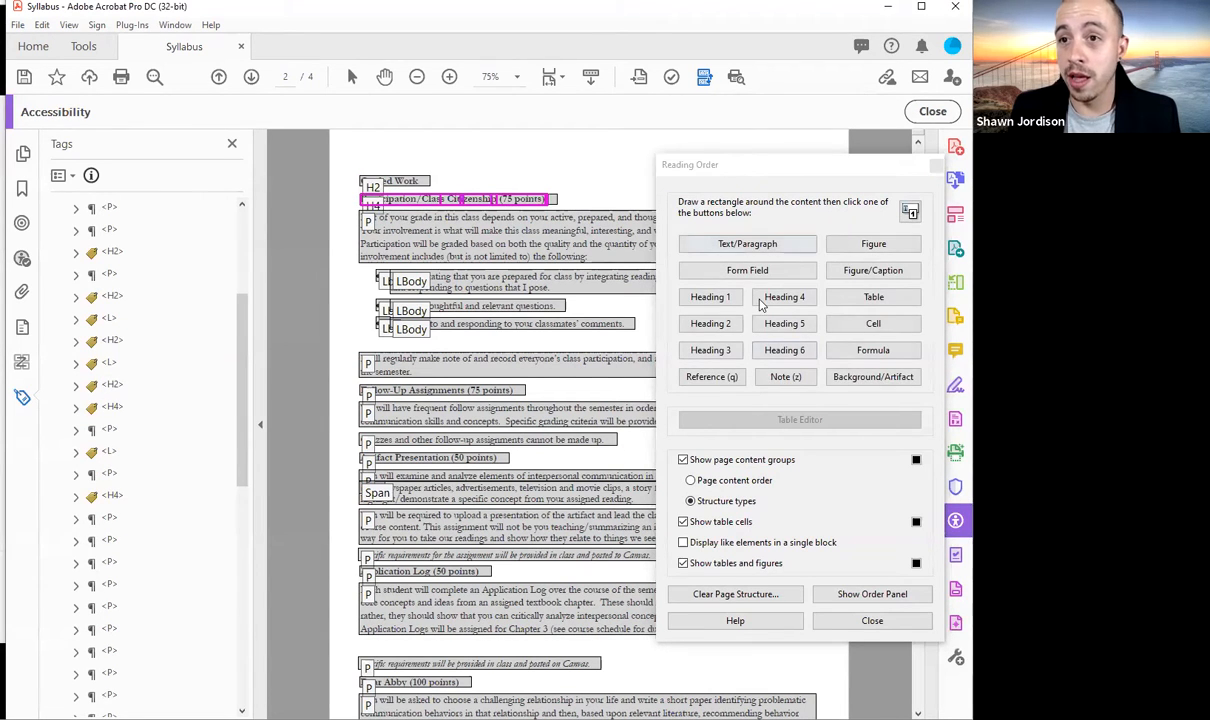
pyautogui.click(871, 620)
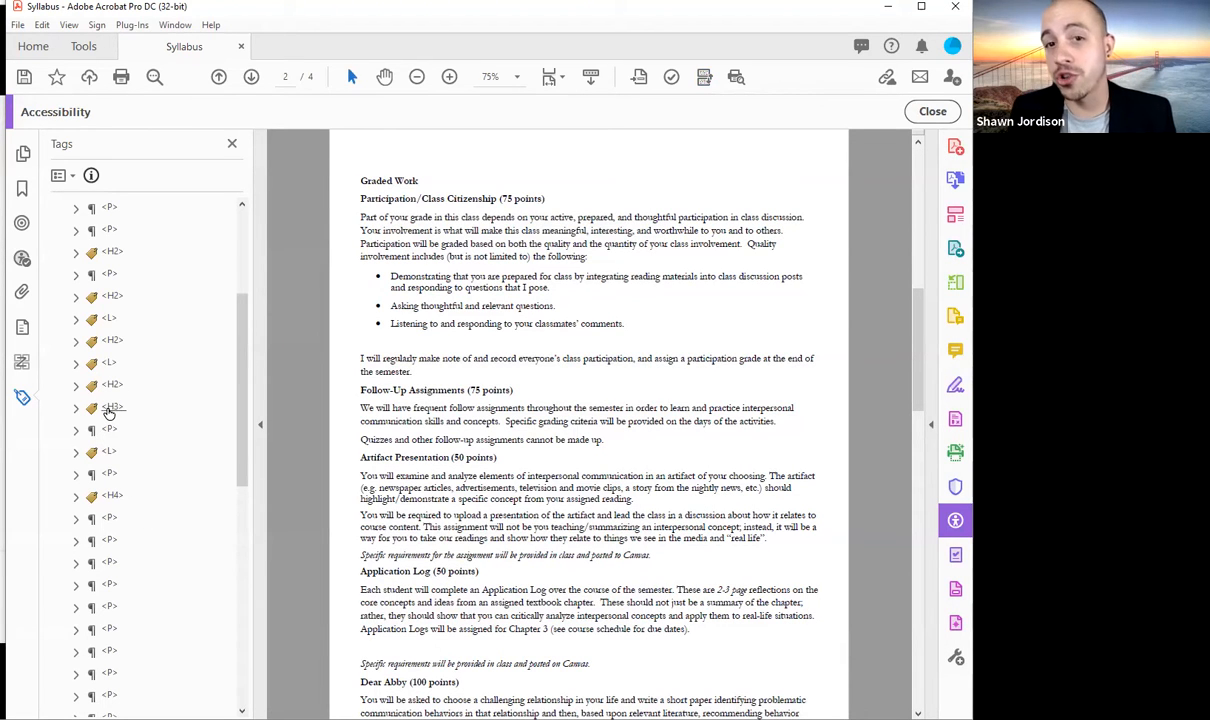
# Check the participation list's tags and change the Follow-Up Assignments (75 points) heading to Heading Level 3
pyautogui.click(109, 412)
pyautogui.press('Down')
pyautogui.press('Down')
pyautogui.press('Right')
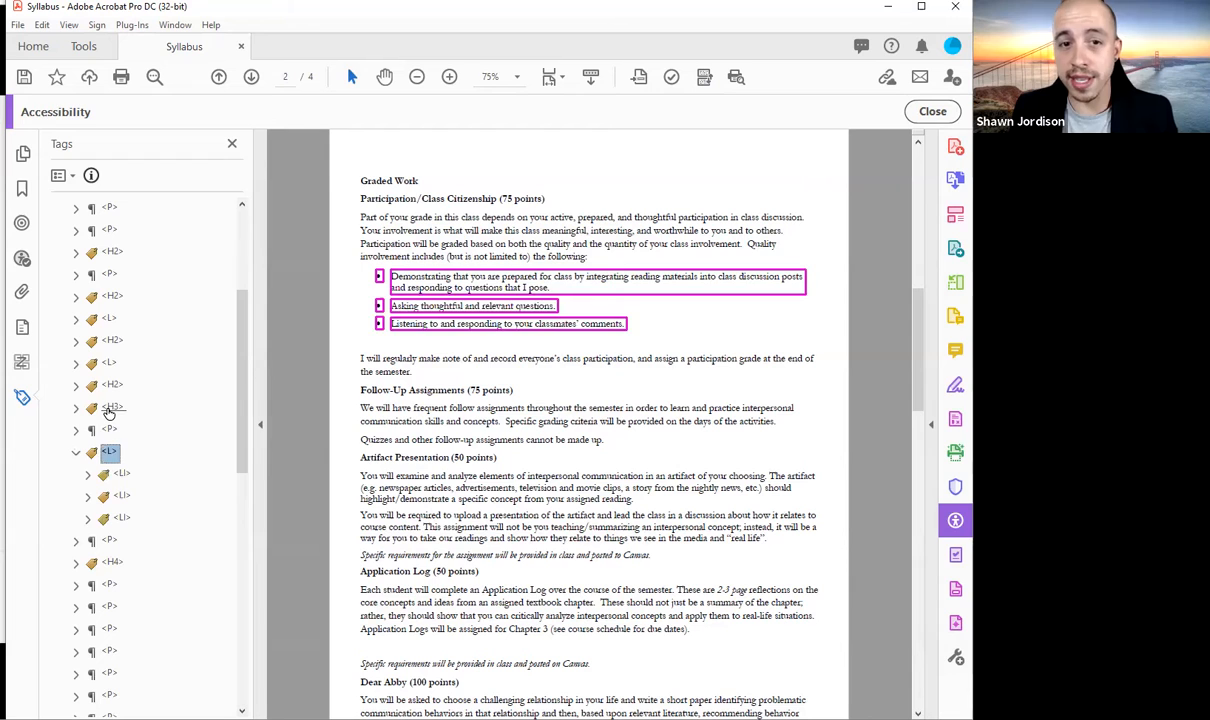
pyautogui.press('Down')
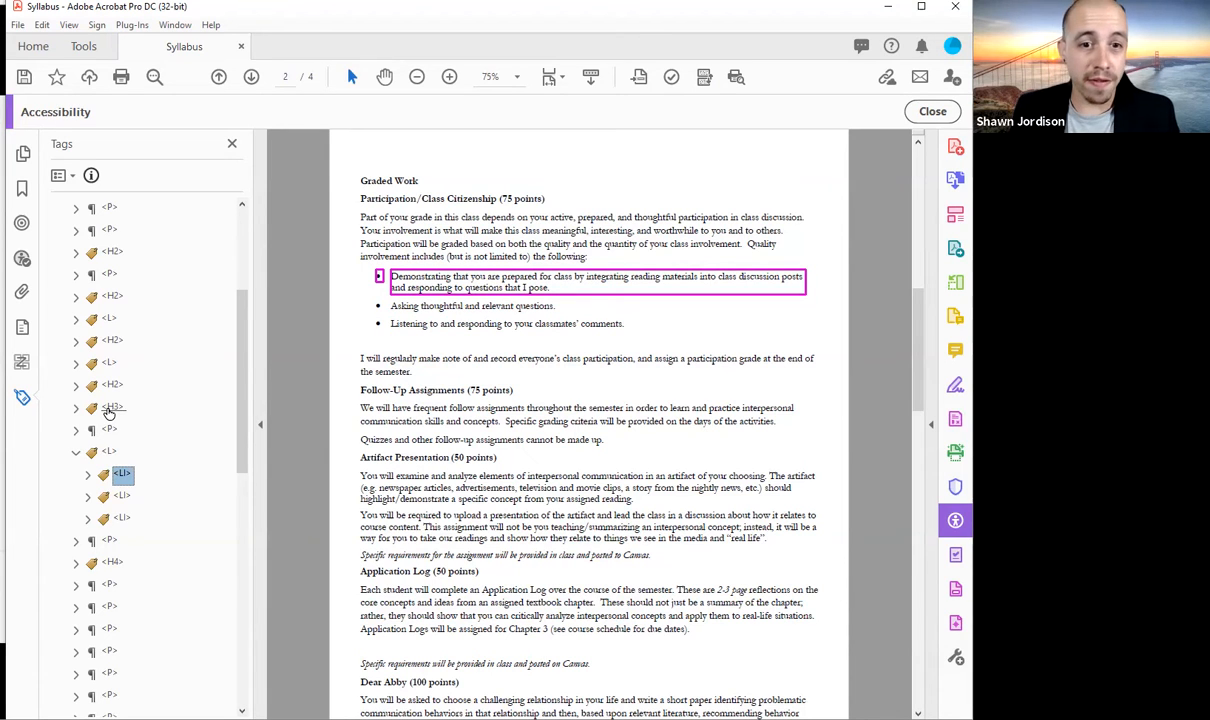
pyautogui.press('Down')
pyautogui.press('Down')
pyautogui.press('Down')
pyautogui.press('Down')
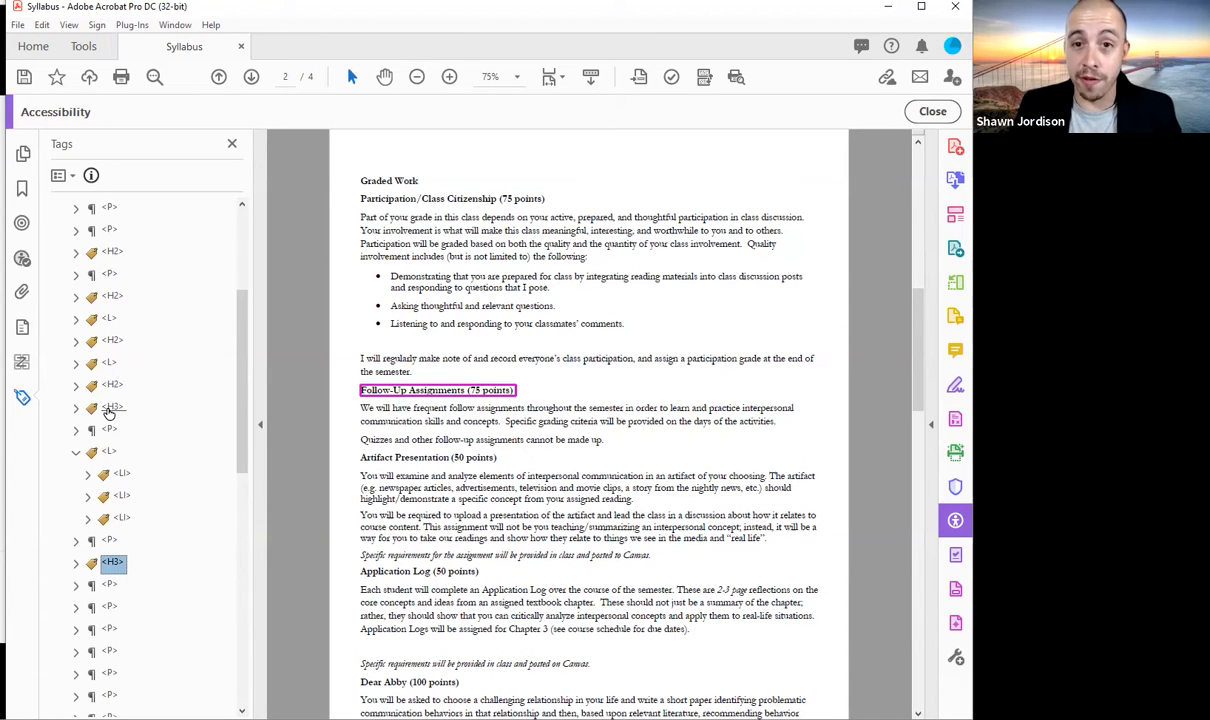
# Set the tag type of Artifact Presentation (50 points) to Heading Level 3 in its object properties
pyautogui.press('Down')
pyautogui.press('Down')
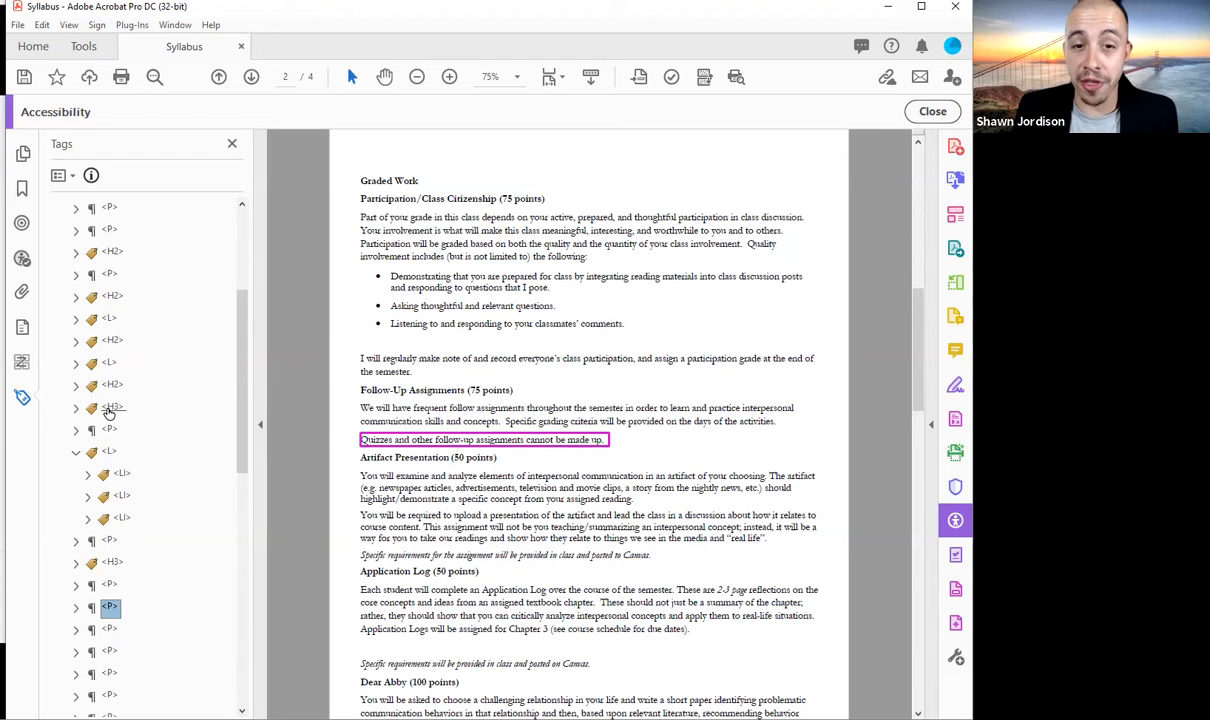
pyautogui.click(110, 632)
pyautogui.rightClick(110, 634)
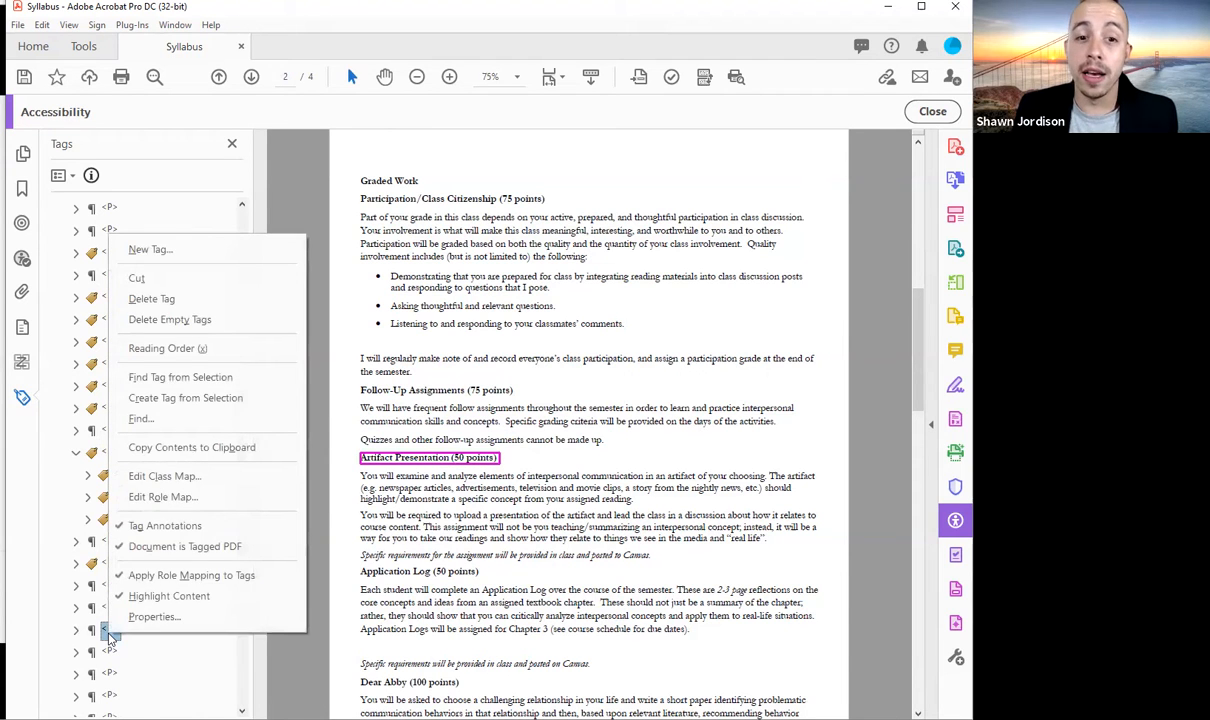
pyautogui.click(152, 616)
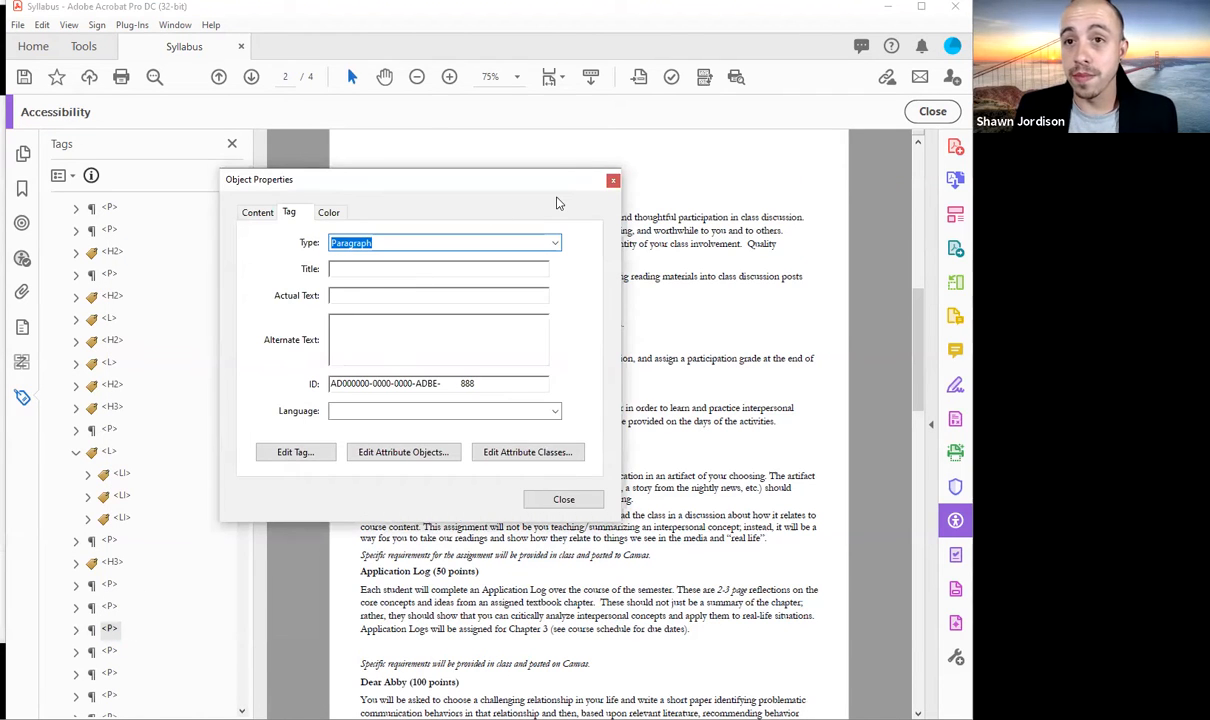
pyautogui.moveTo(492, 174); pyautogui.dragTo(777, 123)
pyautogui.click(795, 190)
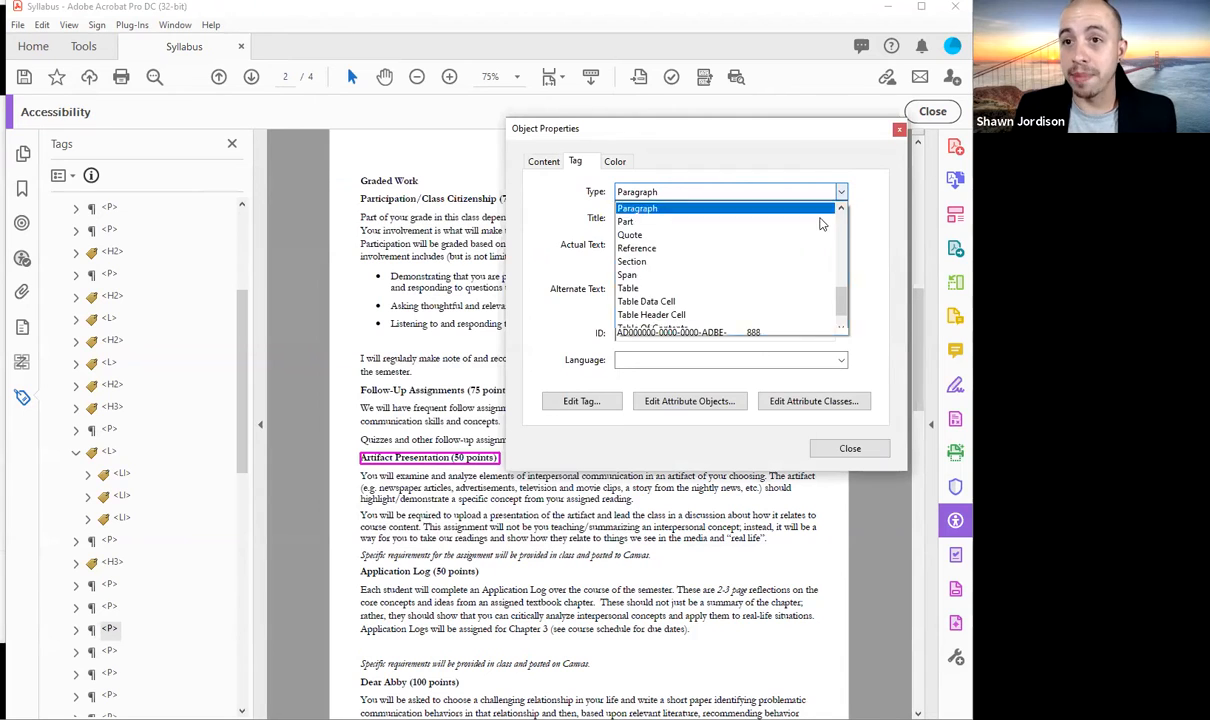
pyautogui.scroll(-1, 735, 250)
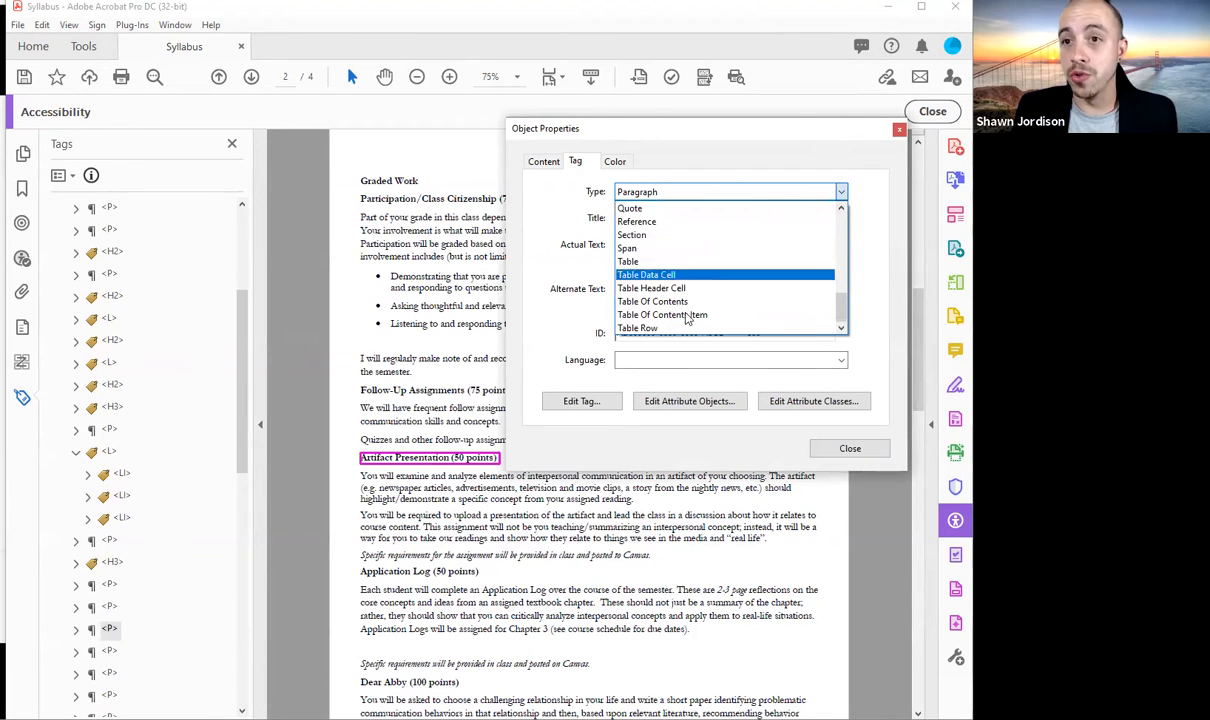
pyautogui.scroll(5, 700, 250)
pyautogui.scroll(-2, 698, 262)
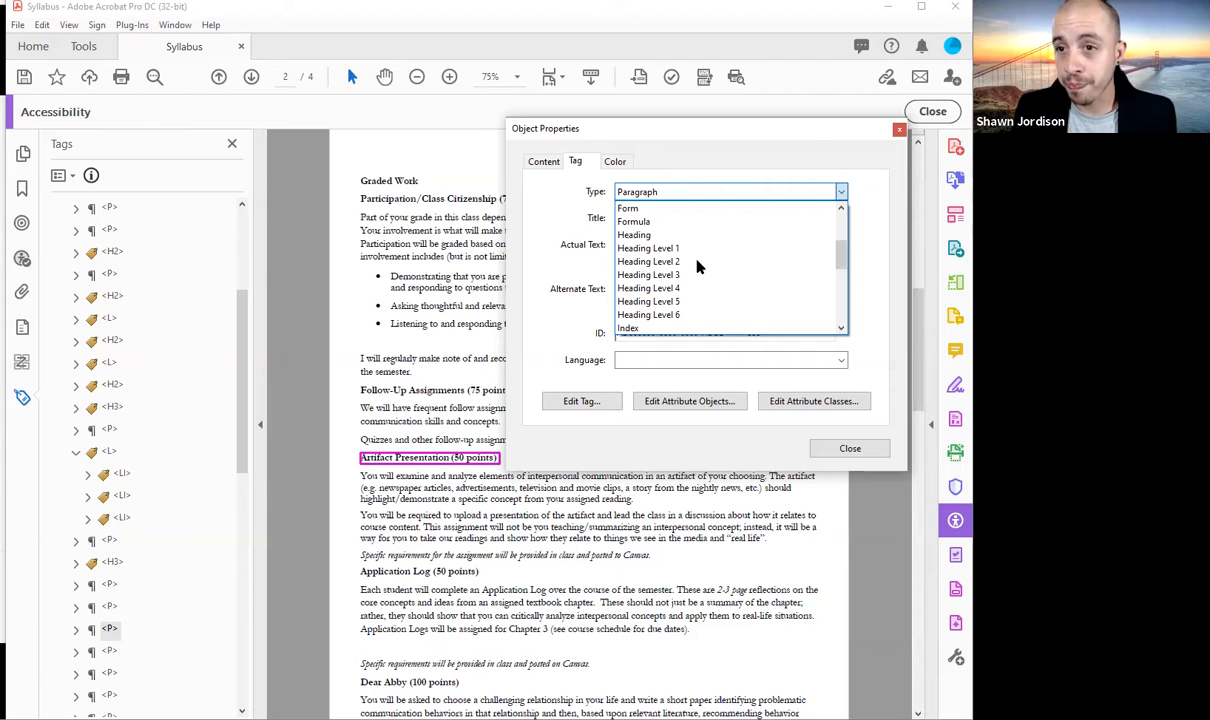
pyautogui.click(698, 272)
pyautogui.click(850, 448)
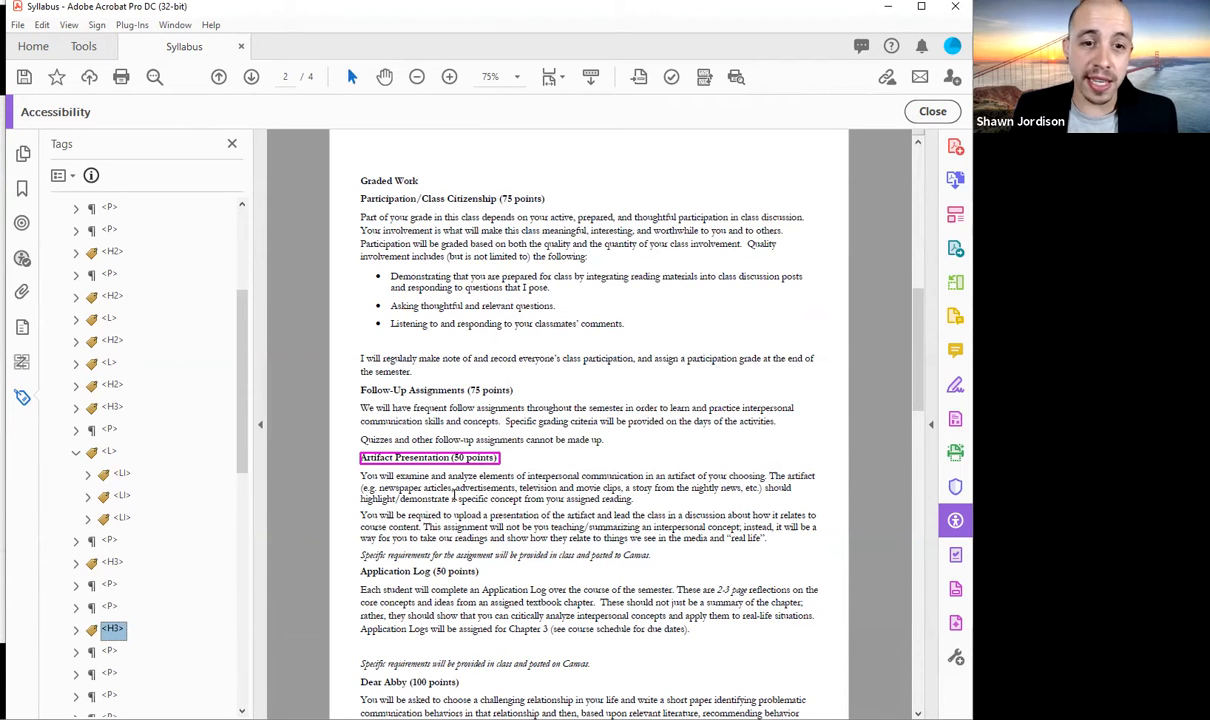
# Set the tag type of Application Log (50 points) to Heading Level 3 in its object properties
pyautogui.scroll(-3, 117, 443)
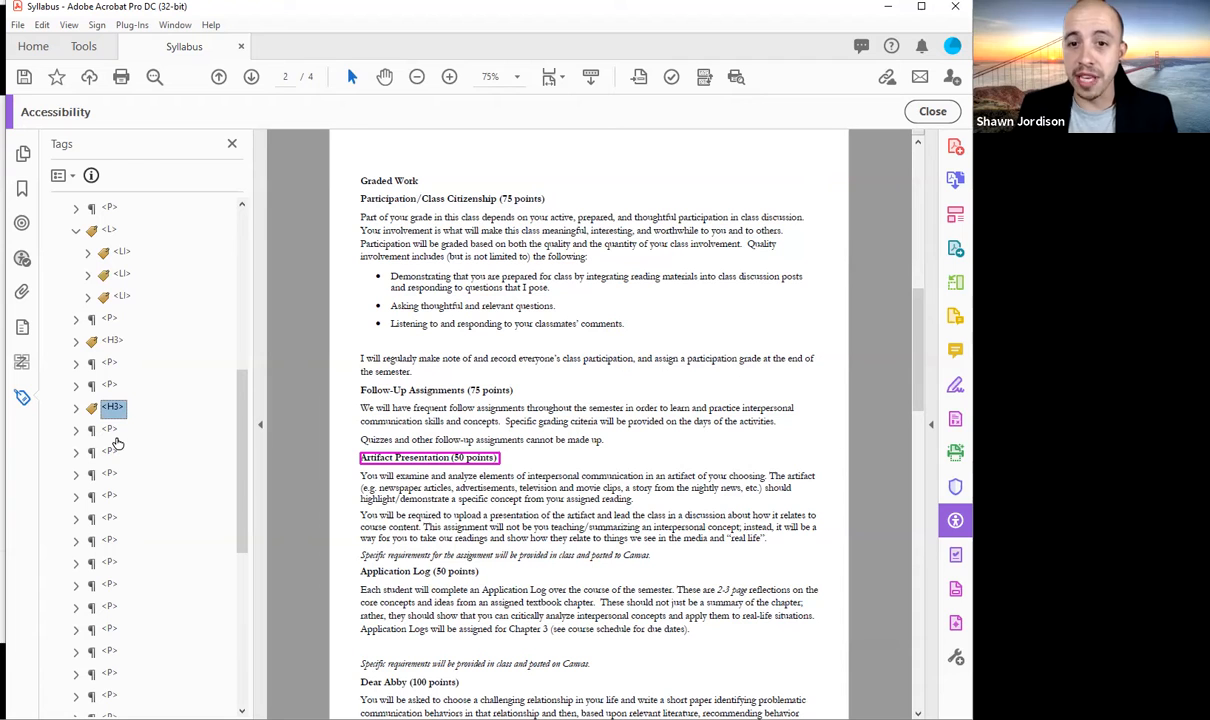
pyautogui.press('Down')
pyautogui.press('Down')
pyautogui.press('Down')
pyautogui.press('Down')
pyautogui.press('Down')
pyautogui.rightClick(104, 515)
pyautogui.click(150, 500)
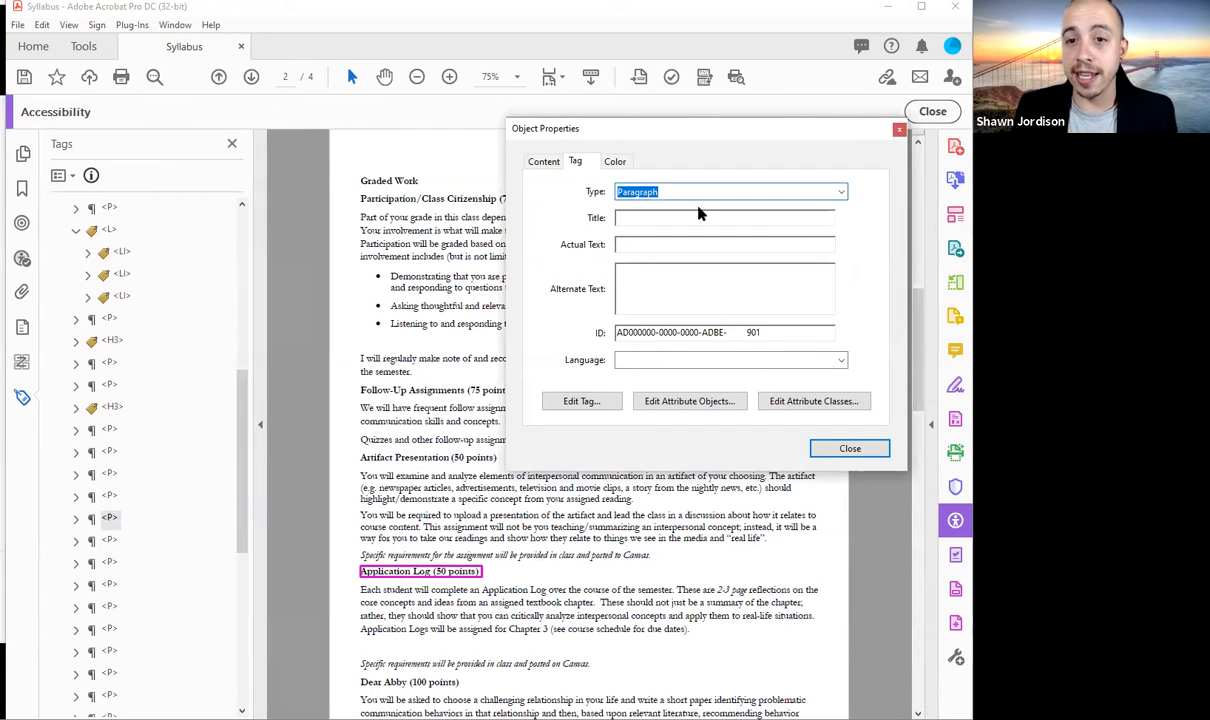
pyautogui.write('H')
pyautogui.write('3')
pyautogui.press('Return')
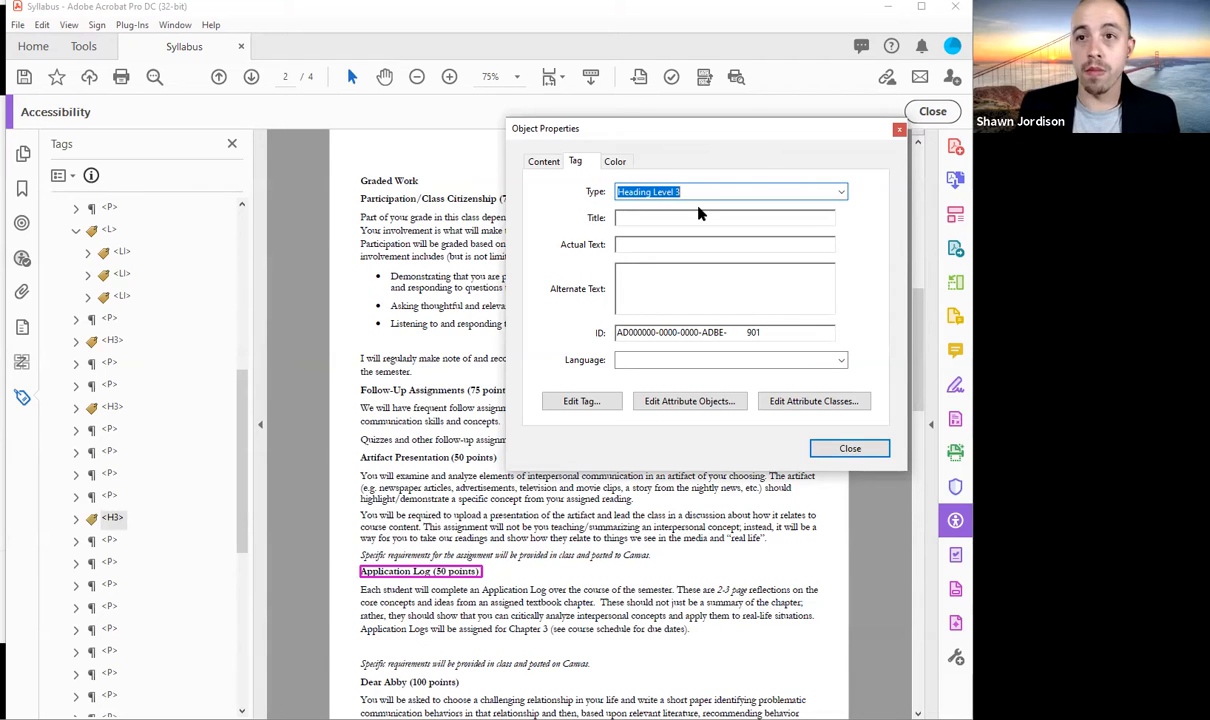
pyautogui.click(849, 449)
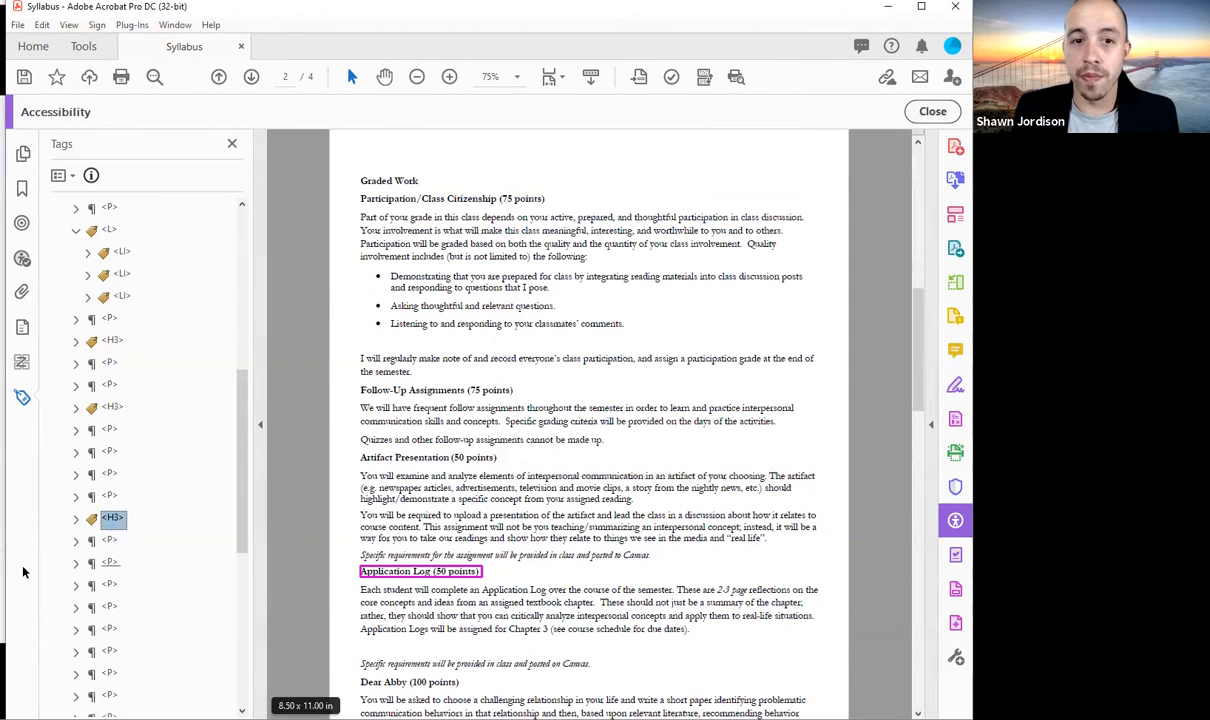
# Use the Reading Order tool to tag Dear Abby (100 points) at the end of page 2 as Heading 3
pyautogui.click(703, 77)
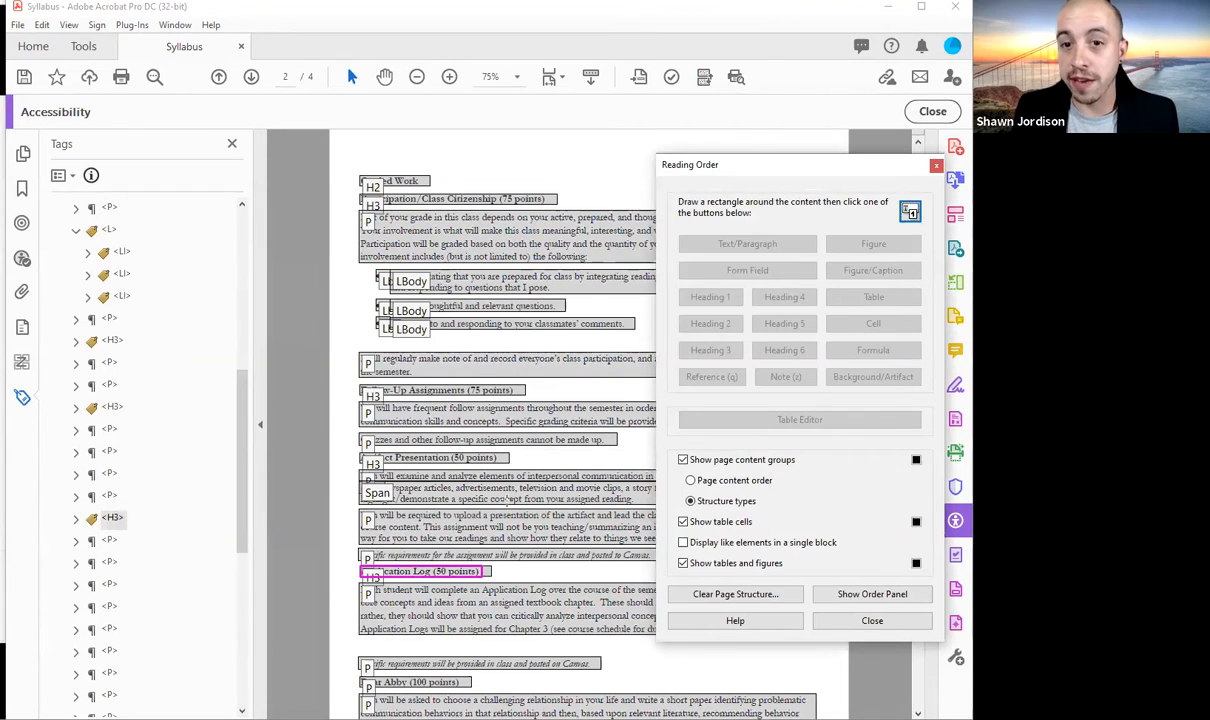
pyautogui.scroll(-3, 507, 500)
pyautogui.click(370, 570)
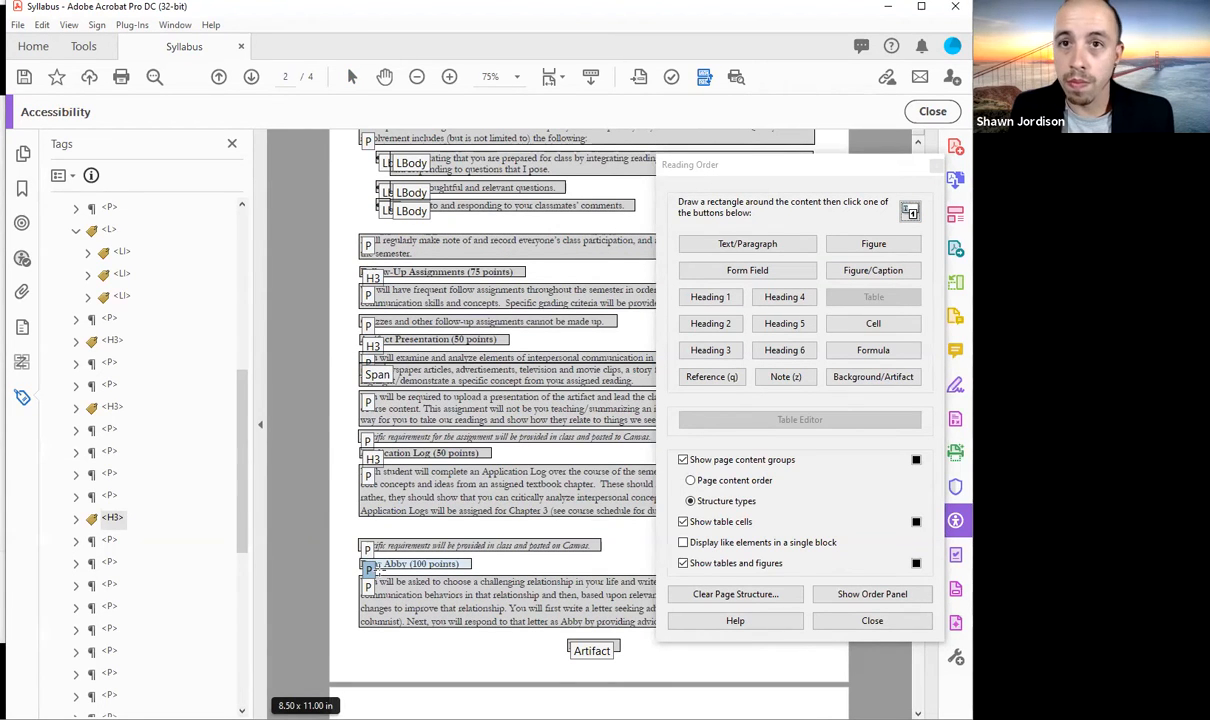
pyautogui.click(717, 351)
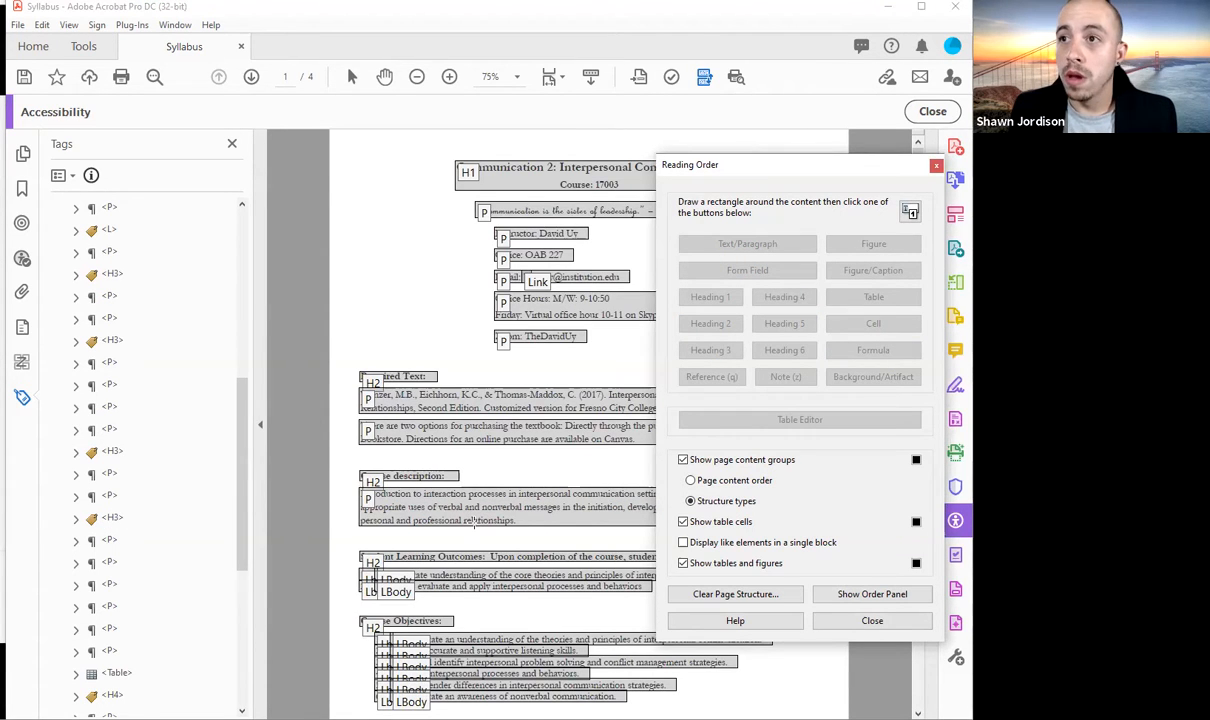
# Review the heading levels on pages 1 and 2 and examine the H3 tags of the Graded Work subsections
pyautogui.scroll(-6, 462, 527)
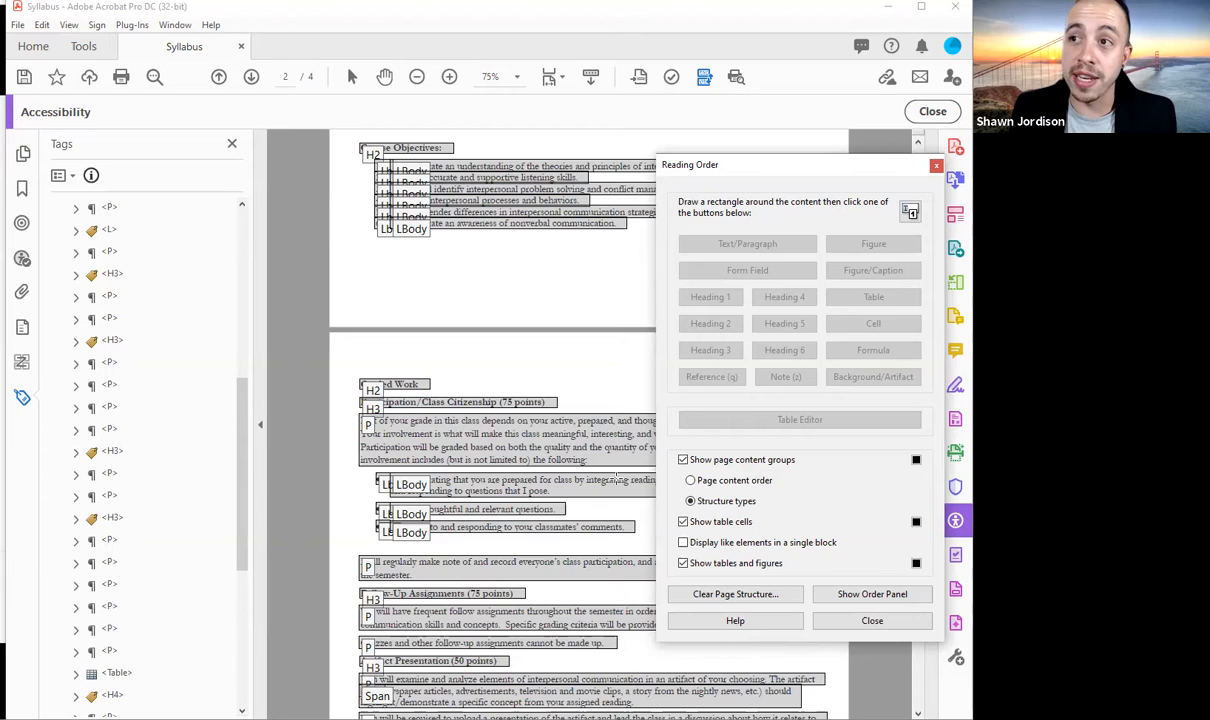
pyautogui.scroll(-5, 616, 478)
pyautogui.scroll(-3, 604, 490)
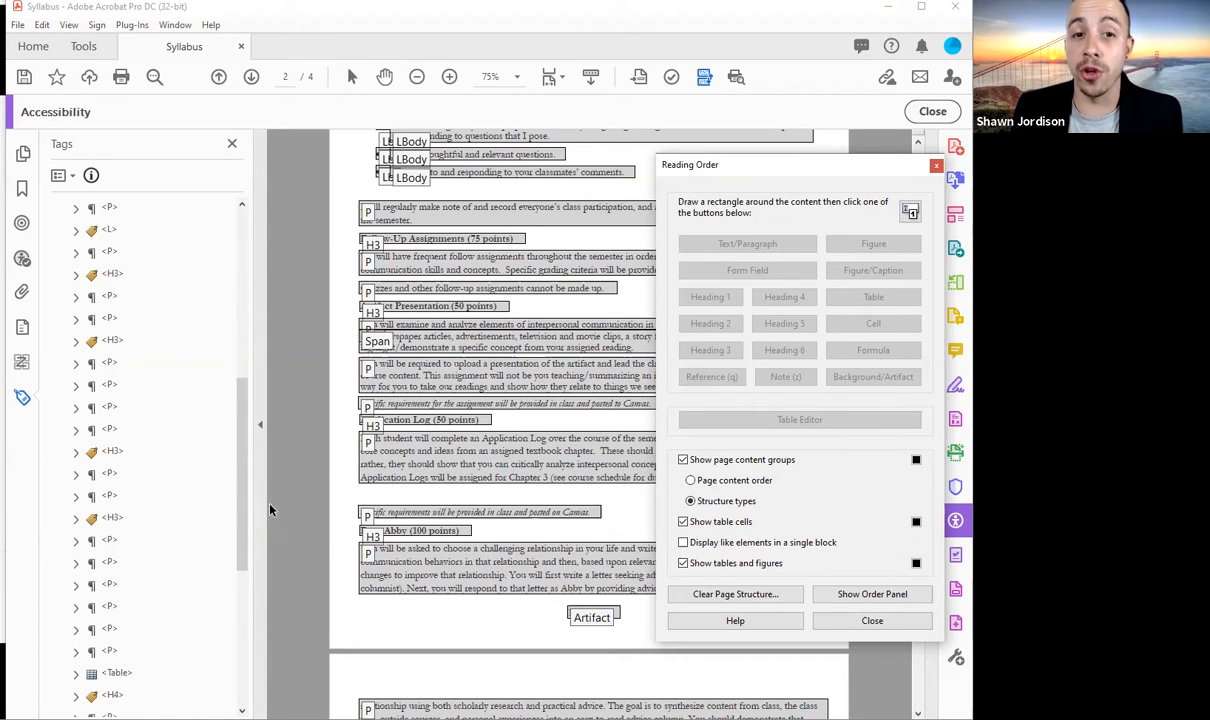
pyautogui.click(112, 451)
pyautogui.click(112, 273)
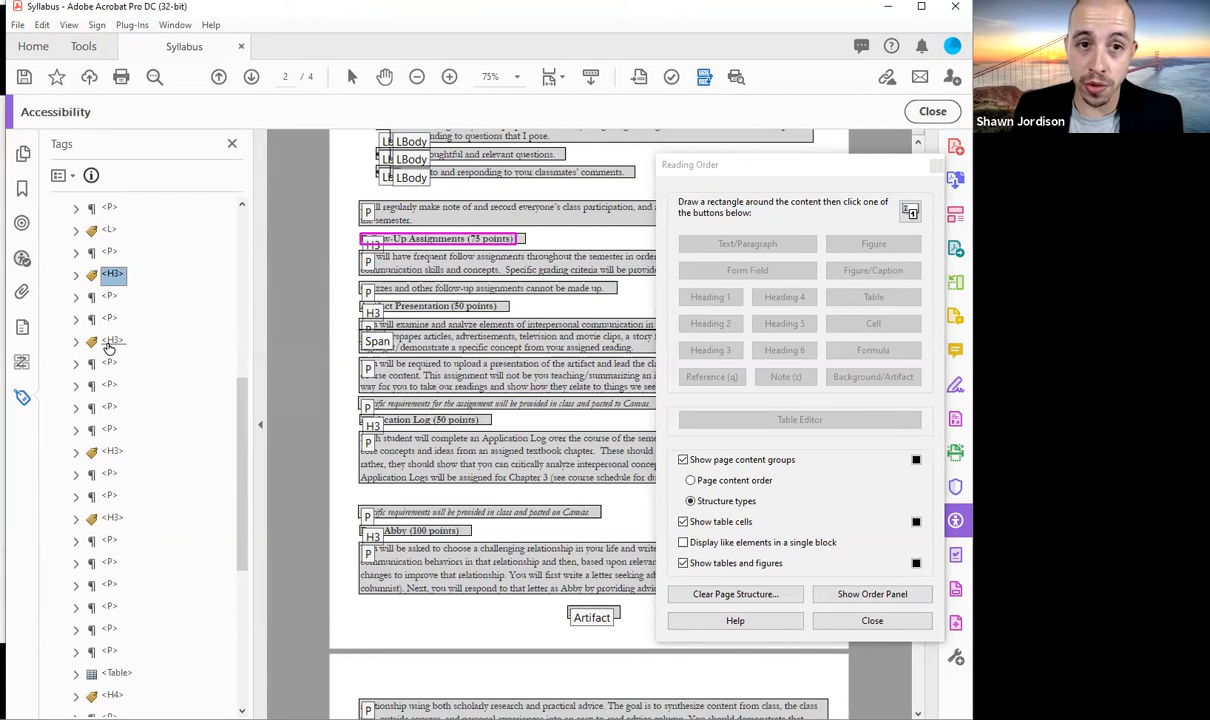
pyautogui.click(111, 341)
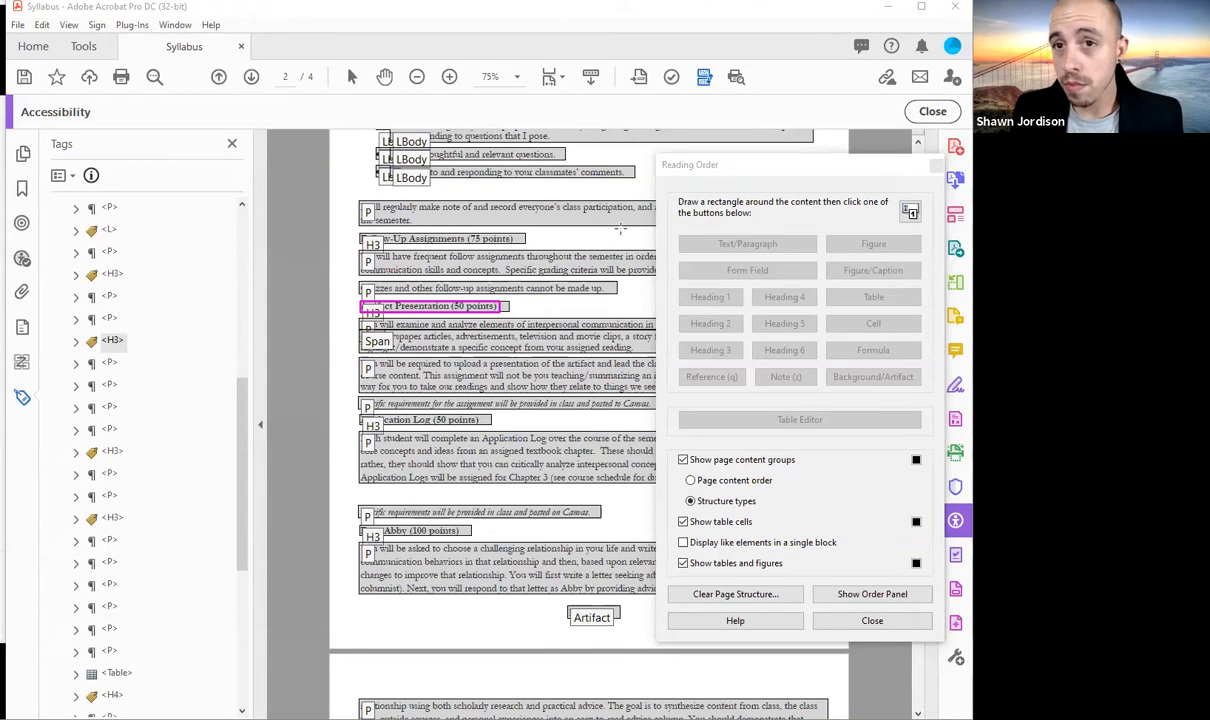
# Tag the Exams (200 points) and Grading Scale headings on page 3 as Heading 3
pyautogui.scroll(-5, 183, 550)
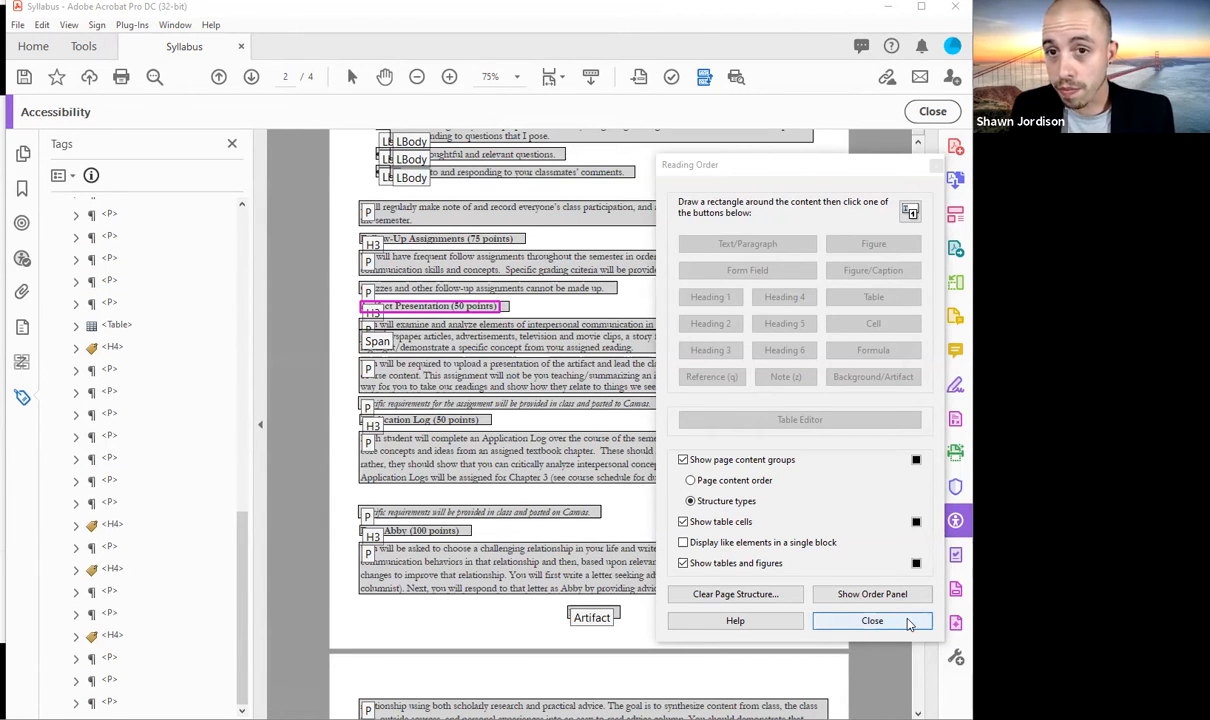
pyautogui.click(713, 351)
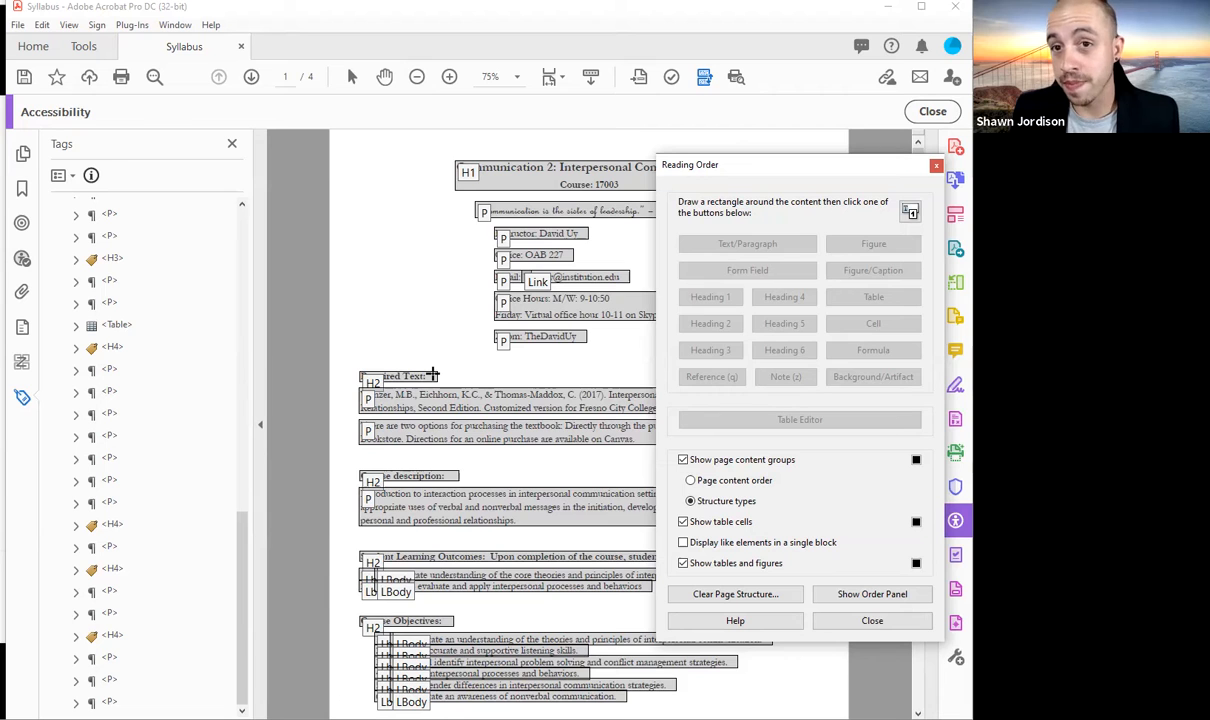
pyautogui.scroll(-10, 430, 373)
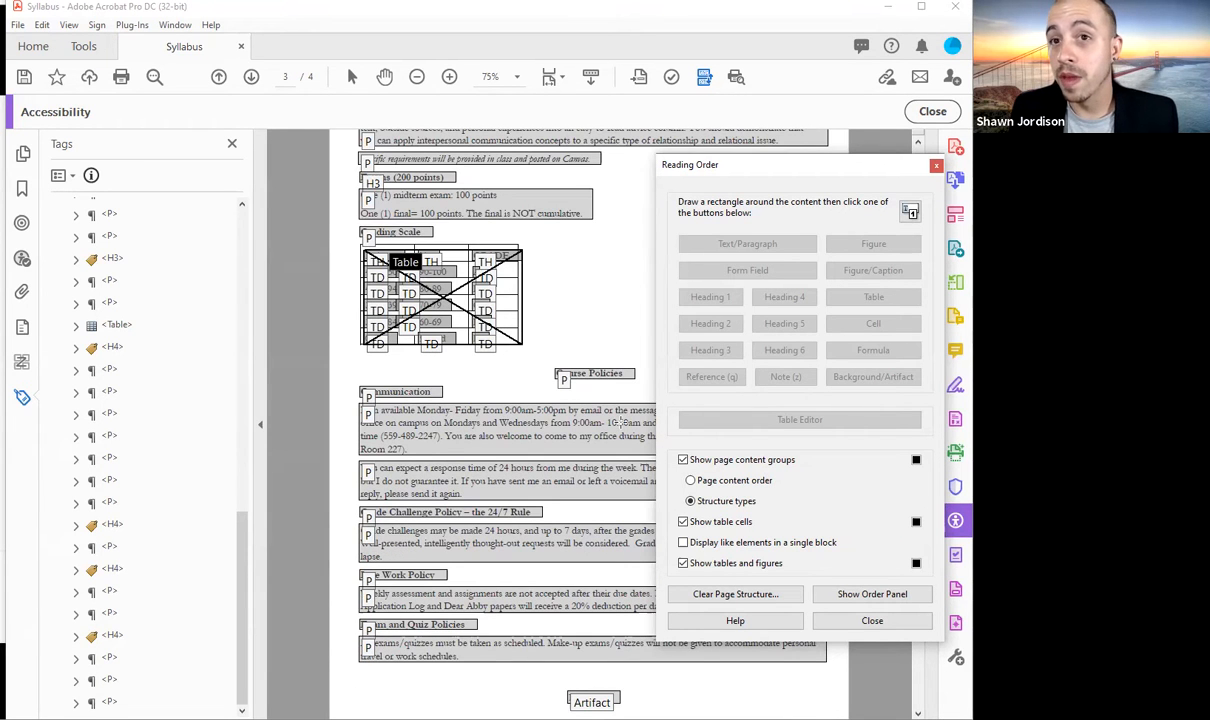
pyautogui.scroll(3, 588, 399)
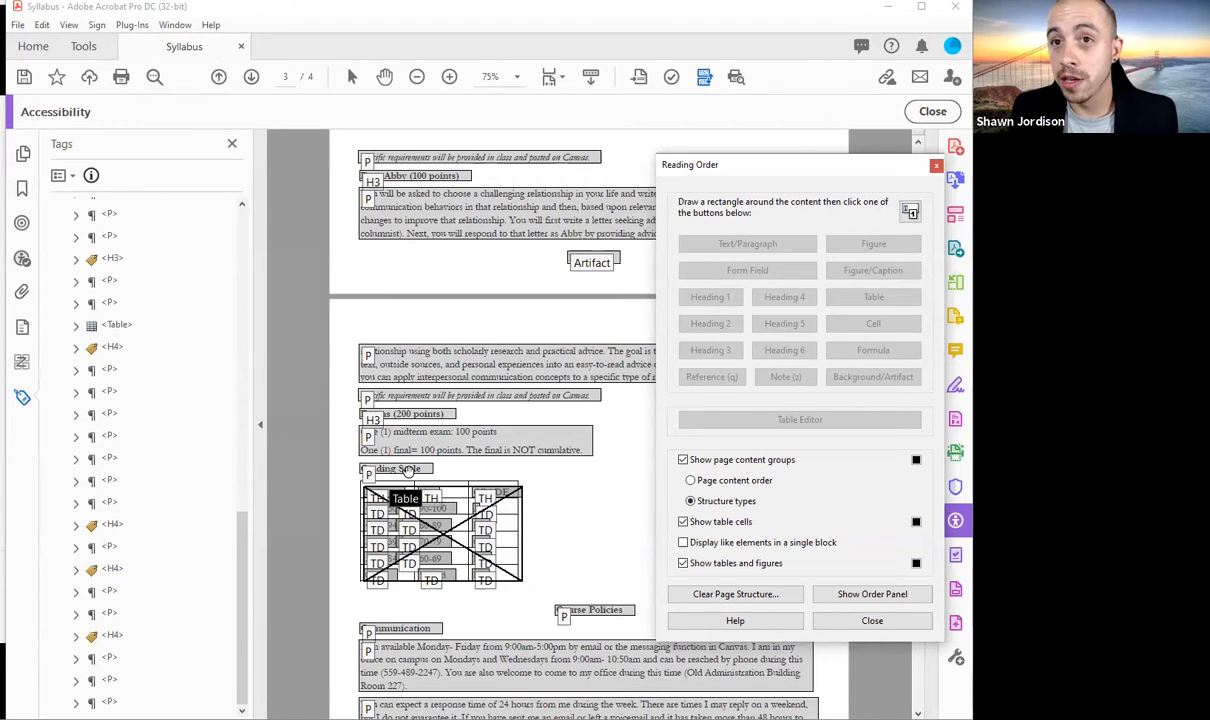
pyautogui.click(408, 470)
pyautogui.press('3')
# Tag the Course Policies title below the grading table on page 3 as Heading 2
pyautogui.scroll(-2, 476, 385)
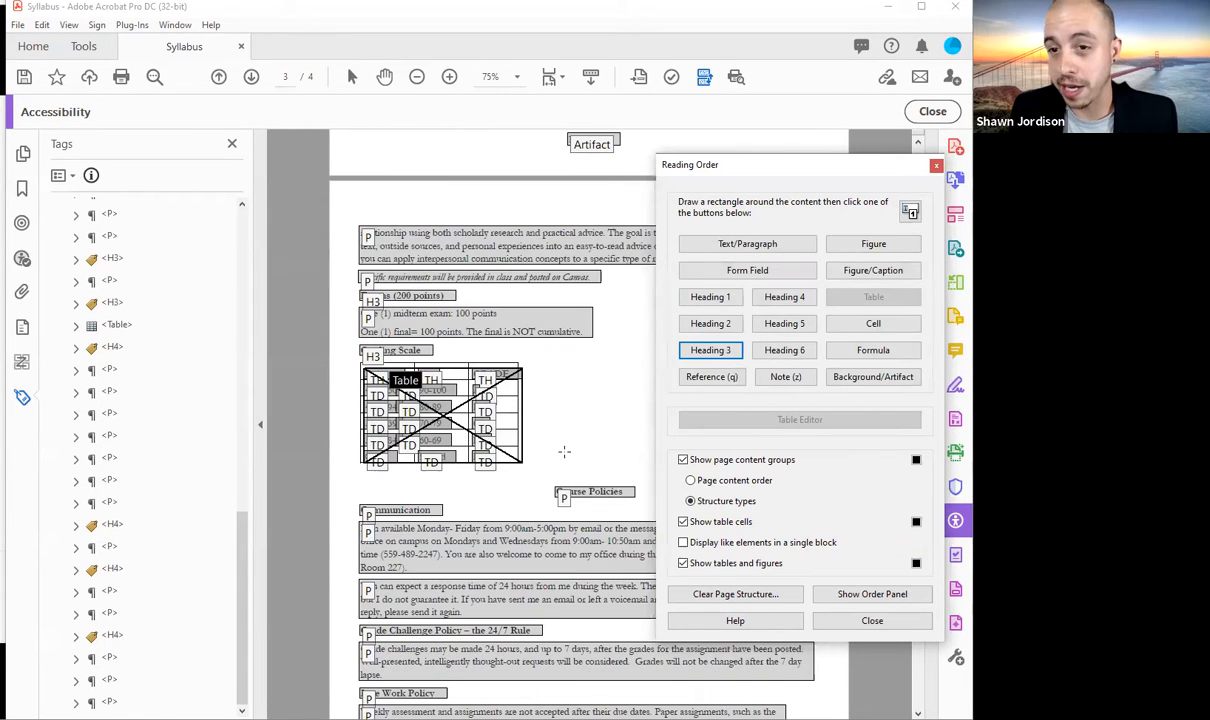
pyautogui.click(564, 497)
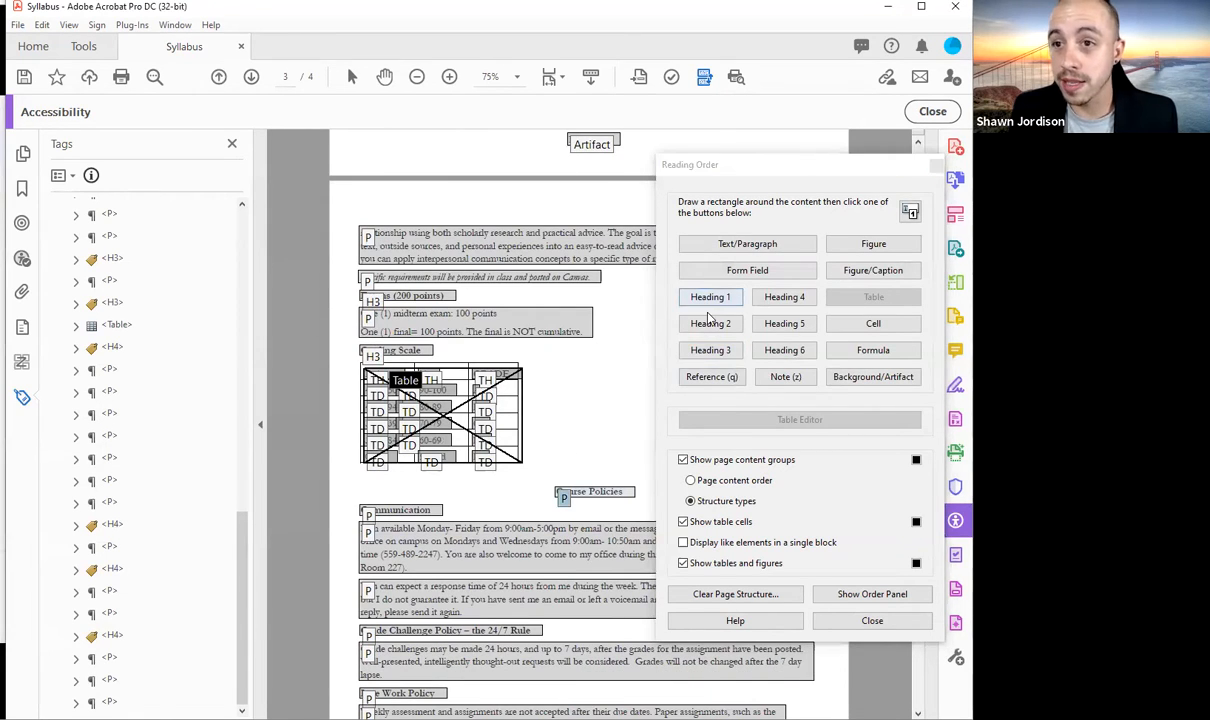
pyautogui.click(710, 326)
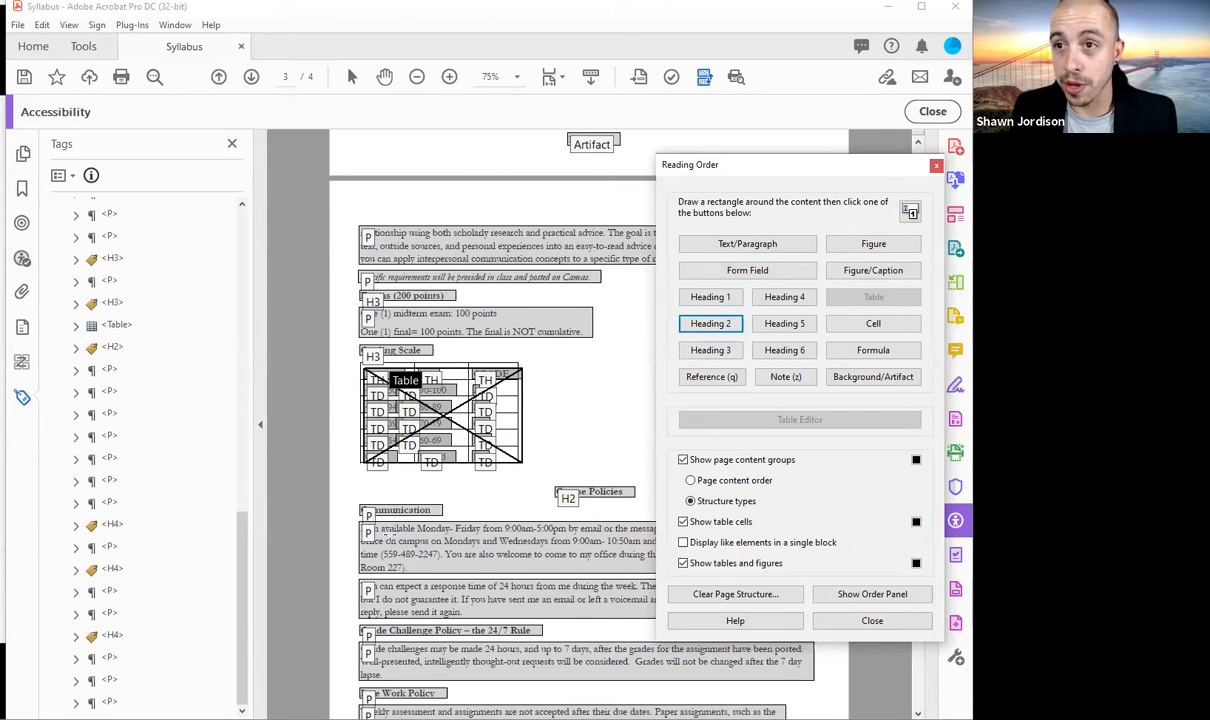
# Tag the Communication, Grade Challenge Policy, Late Work Policy, and Exam and Quiz Policies titles on page 3 as Heading 3
pyautogui.click(400, 510)
pyautogui.click(708, 352)
pyautogui.scroll(-3, 366, 516)
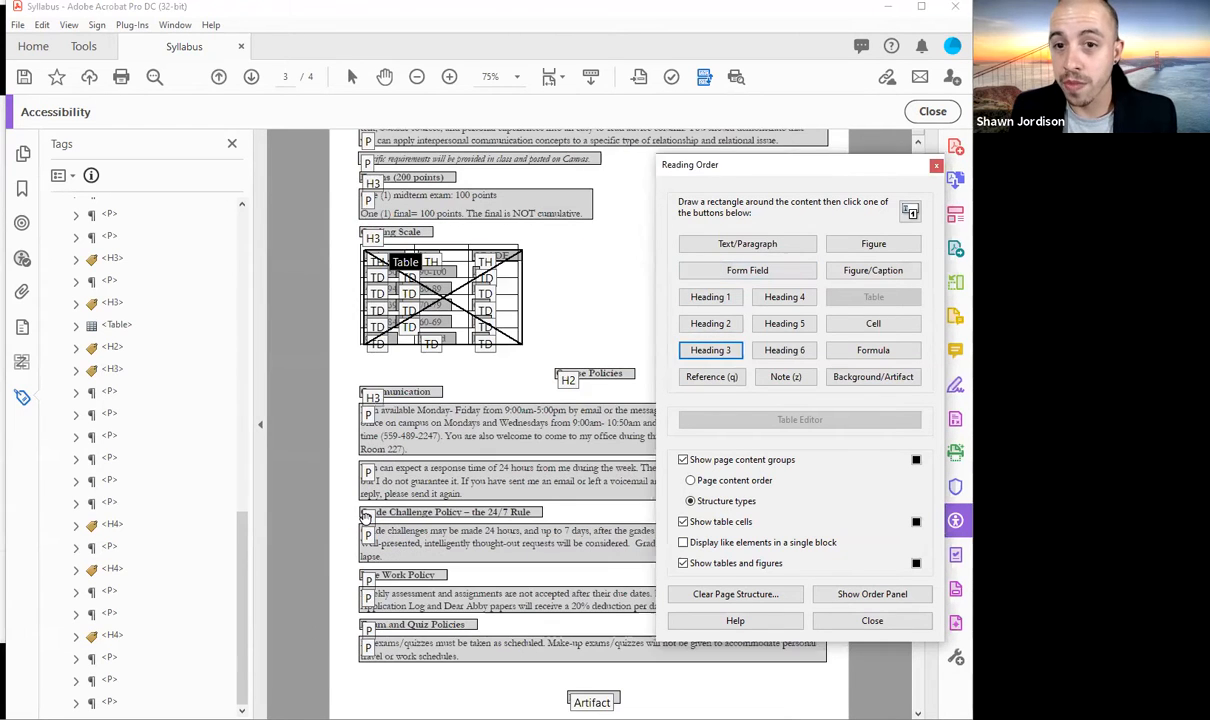
pyautogui.click(366, 516)
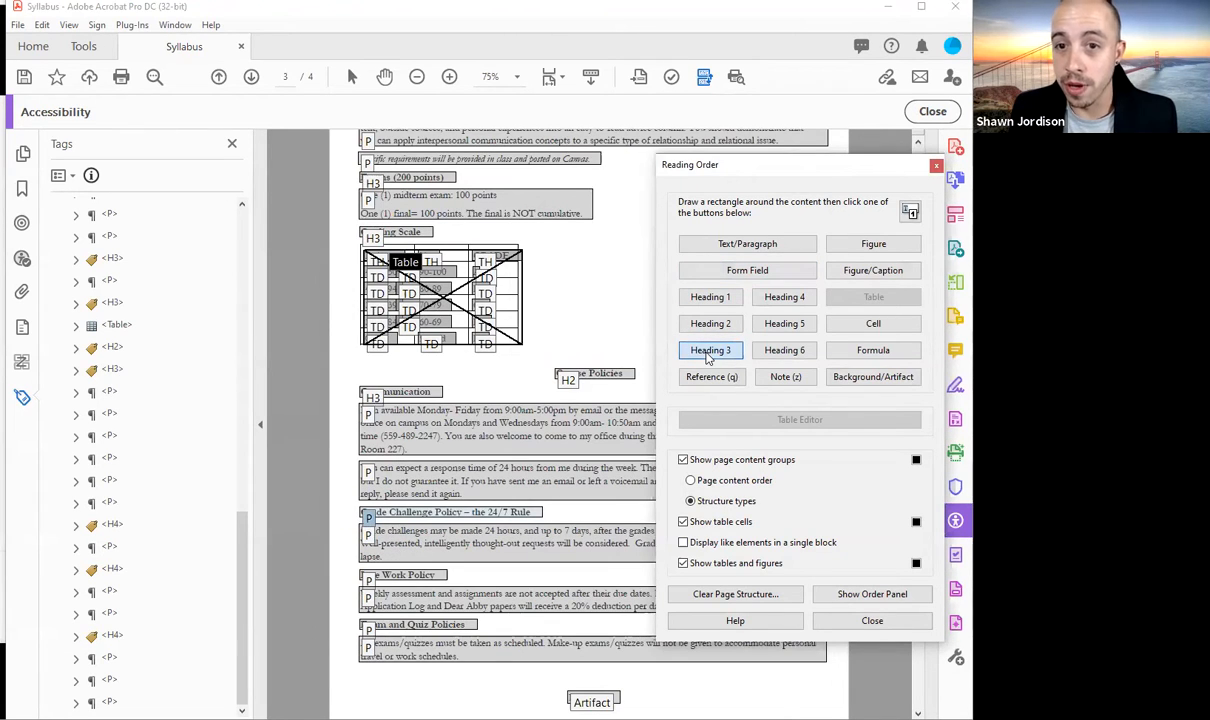
pyautogui.scroll(-3, 369, 462)
pyautogui.click(708, 350)
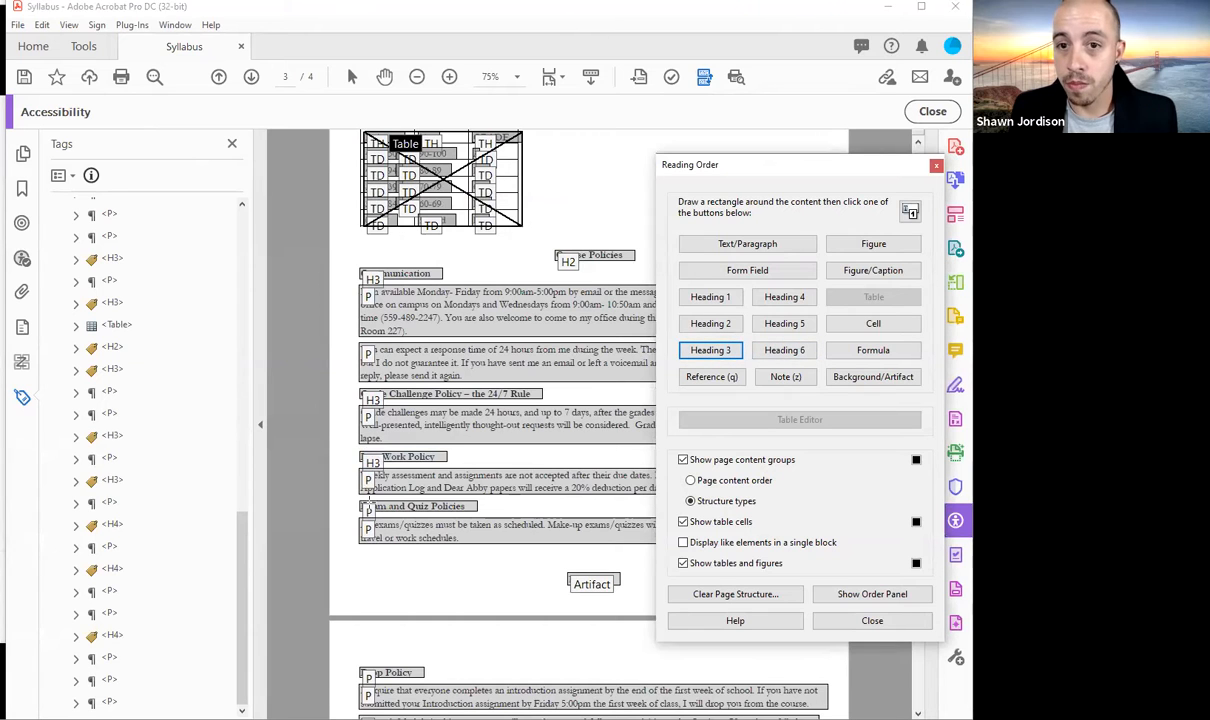
pyautogui.click(372, 510)
pyautogui.click(710, 350)
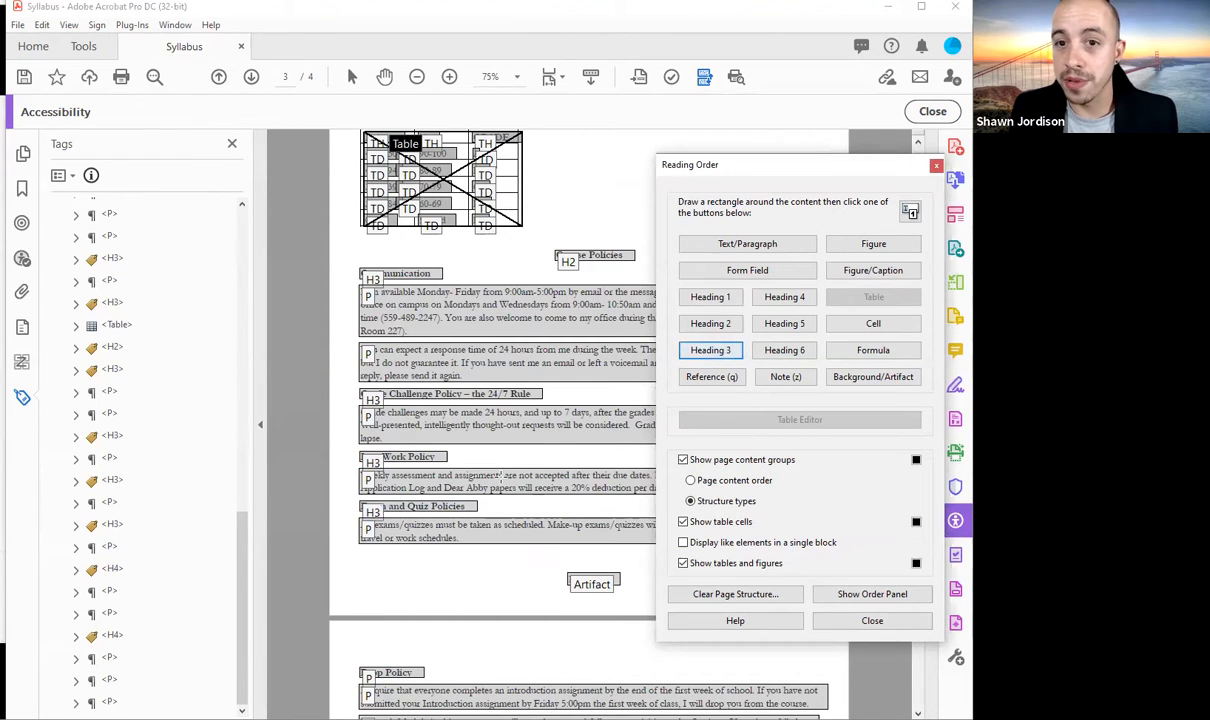
# Tag the Drop Policy, ADA Statement and Academic Integrity titles on page 4 as Heading 3 and close the Reading Order tool
pyautogui.scroll(-6, 498, 482)
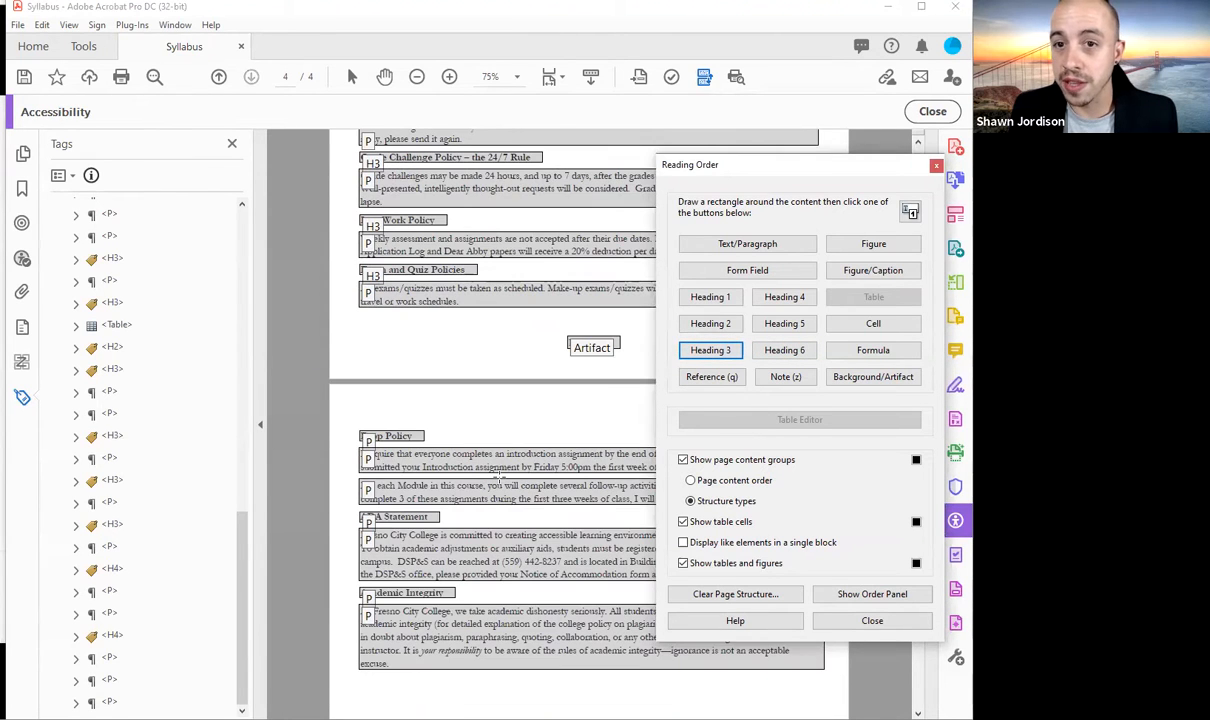
pyautogui.click(369, 441)
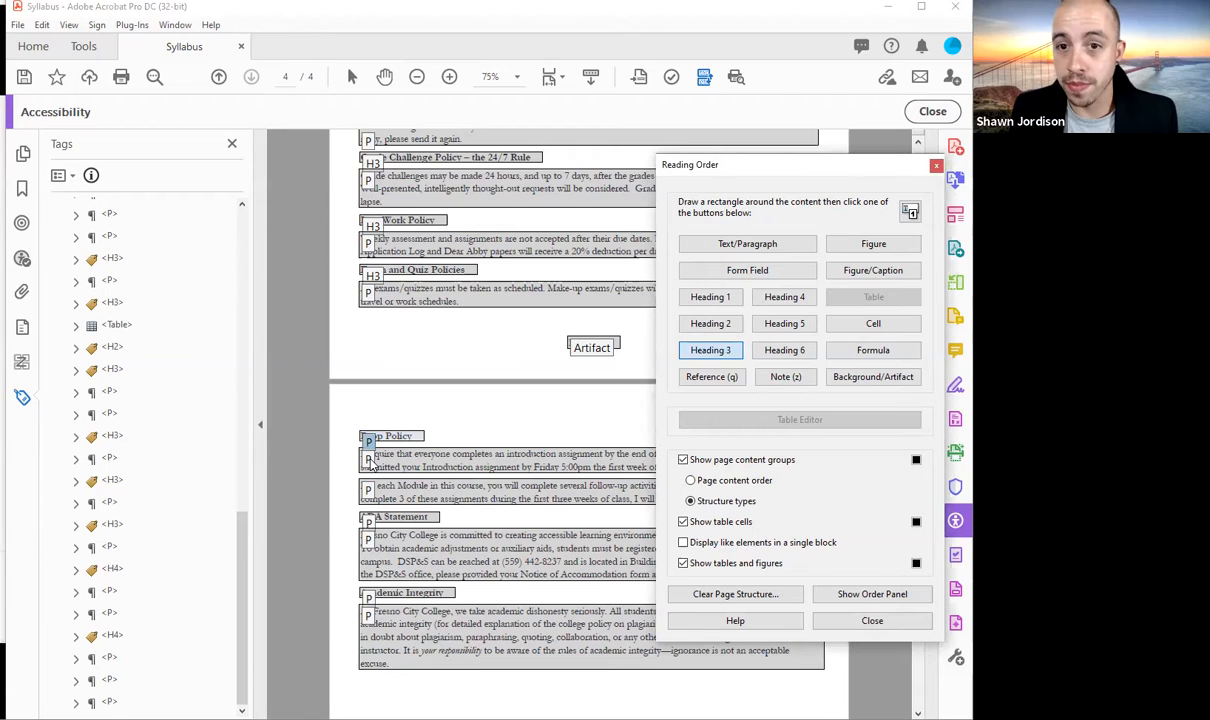
pyautogui.click(709, 350)
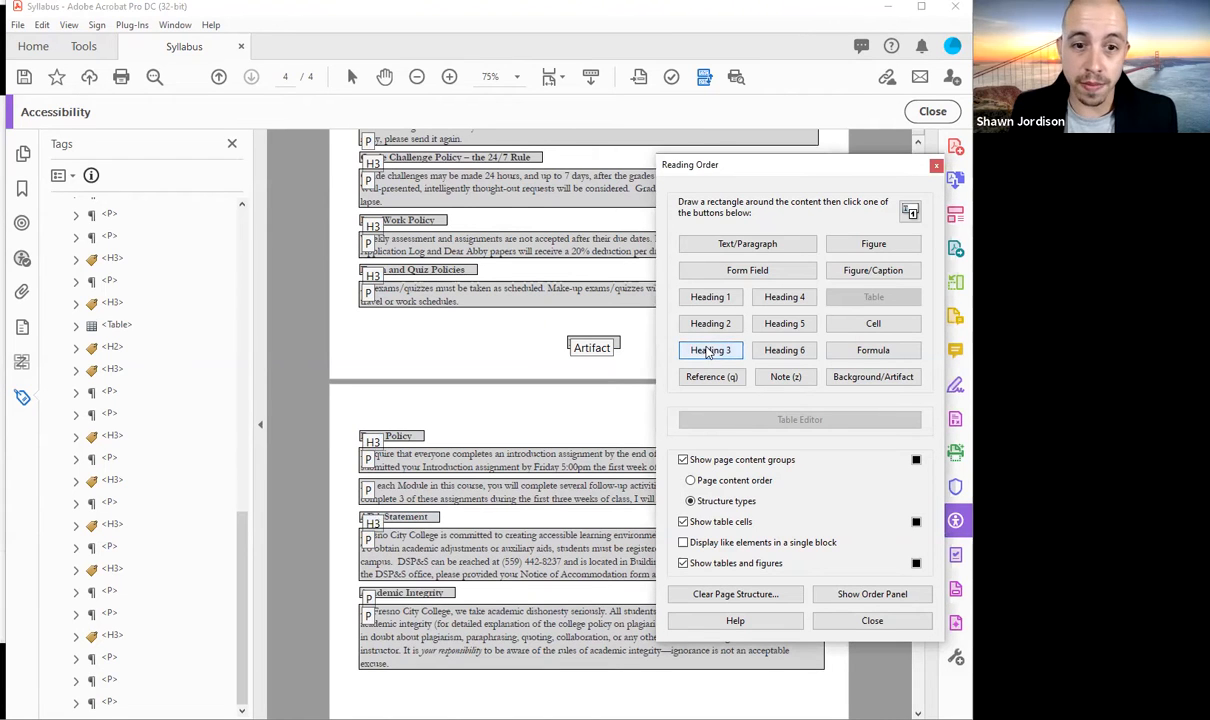
pyautogui.click(369, 598)
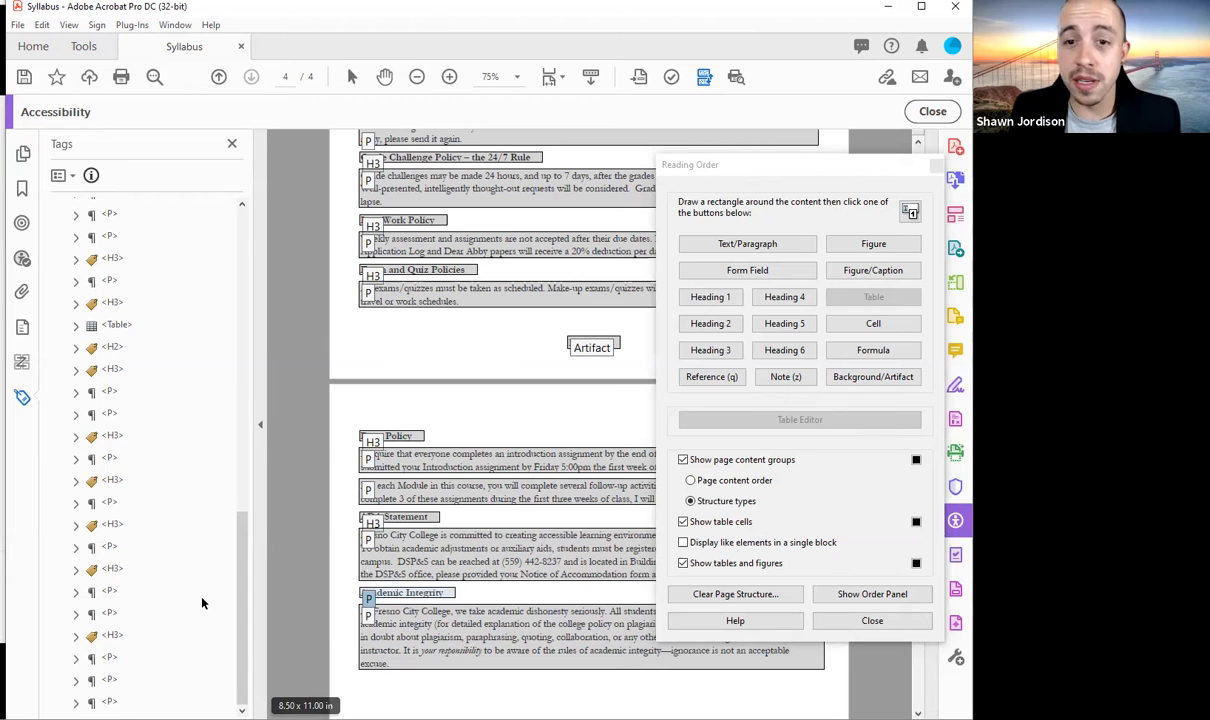
pyautogui.click(710, 350)
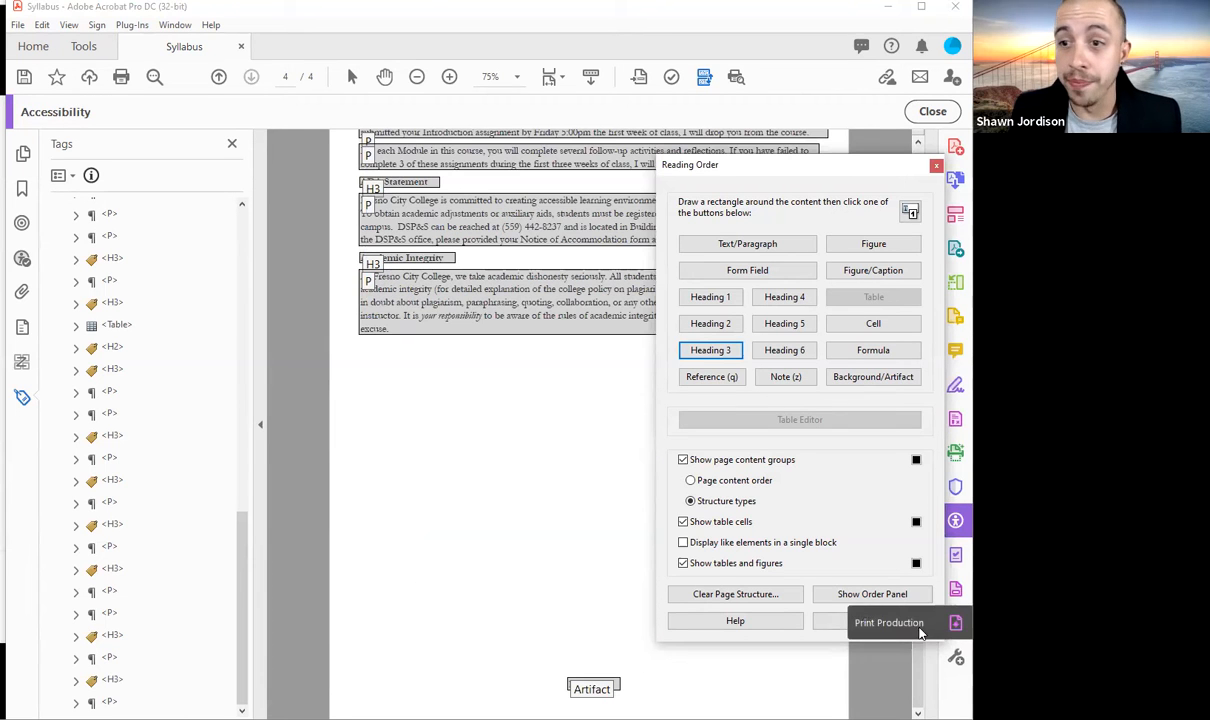
pyautogui.click(835, 626)
# Run the Accessibility Check on all pages of the syllabus with the default checking options
pyautogui.scroll(10, 541, 503)
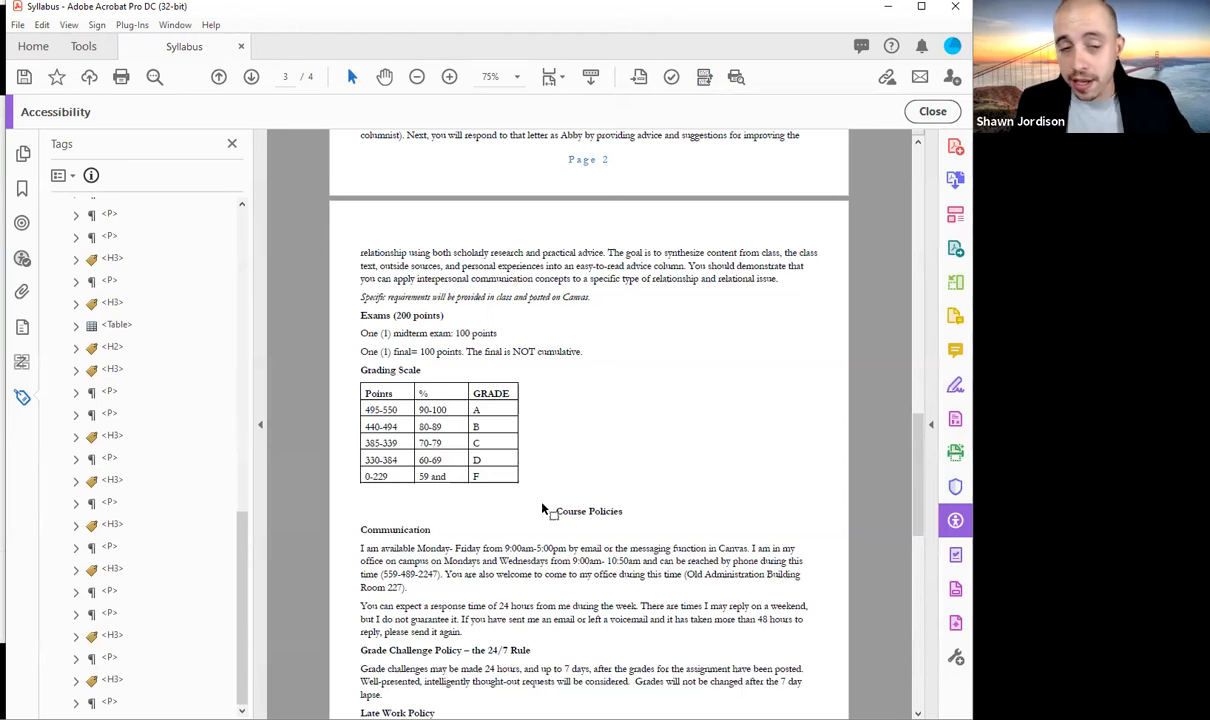
pyautogui.scroll(10, 541, 510)
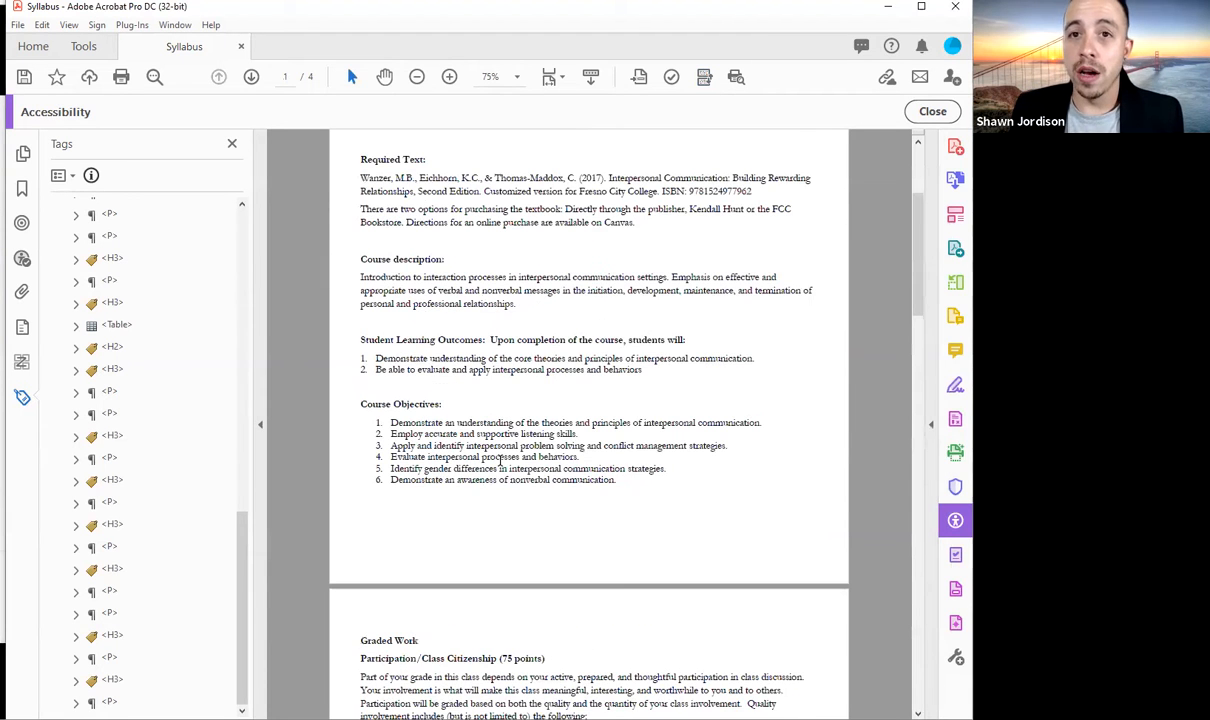
pyautogui.scroll(3, 501, 460)
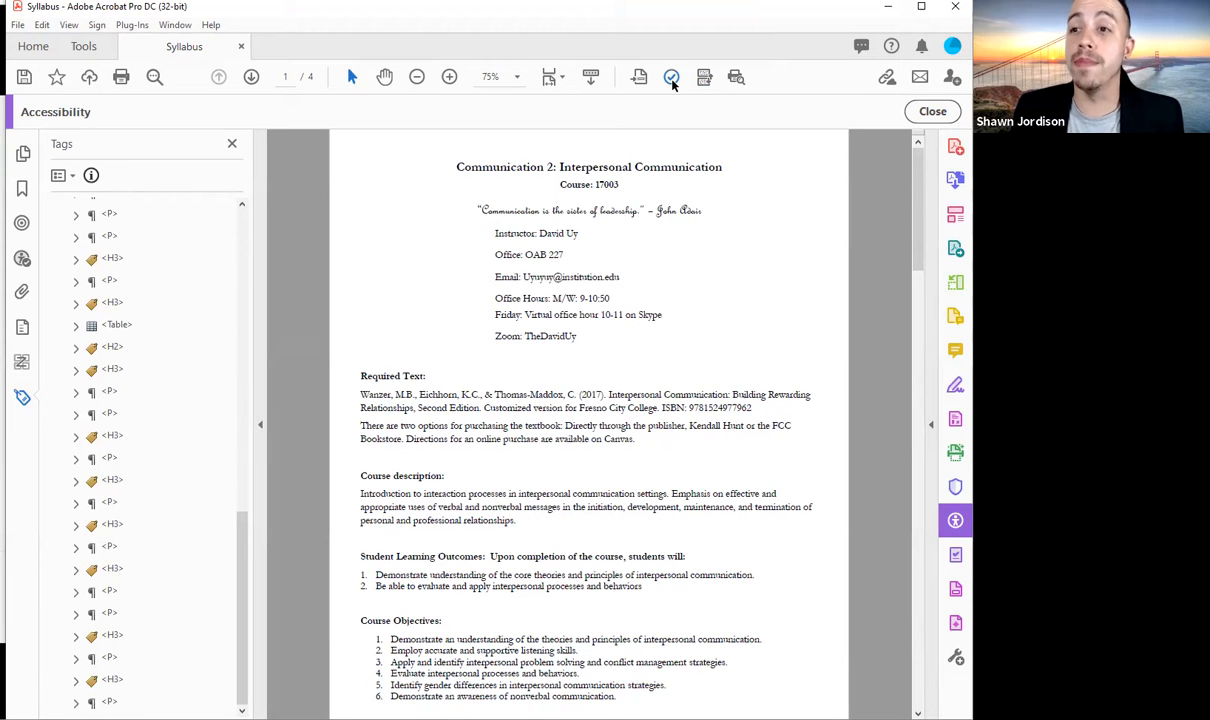
pyautogui.click(932, 427)
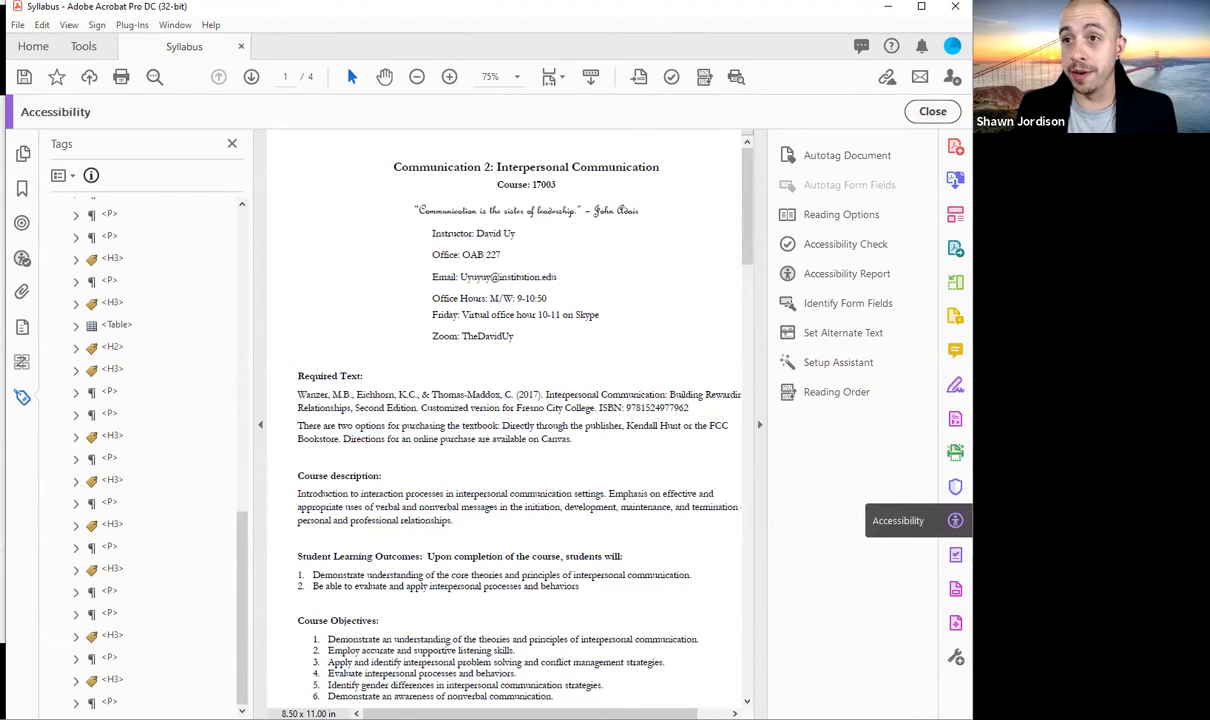
pyautogui.click(838, 247)
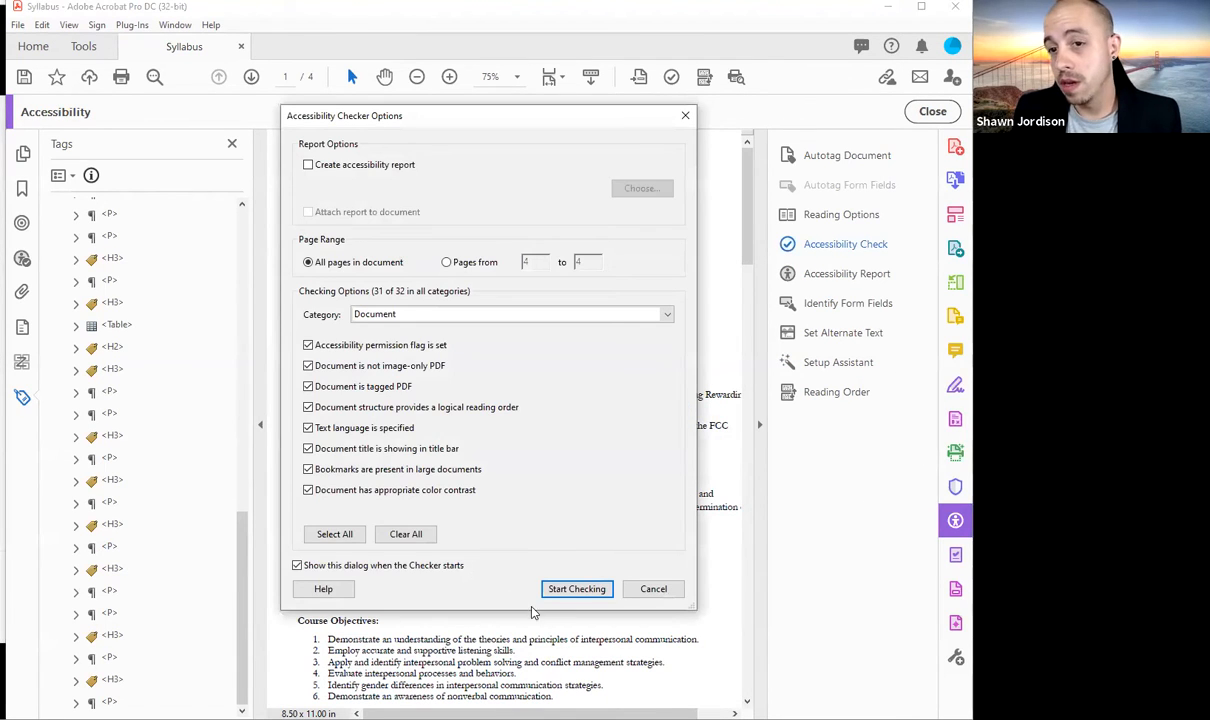
pyautogui.click(562, 588)
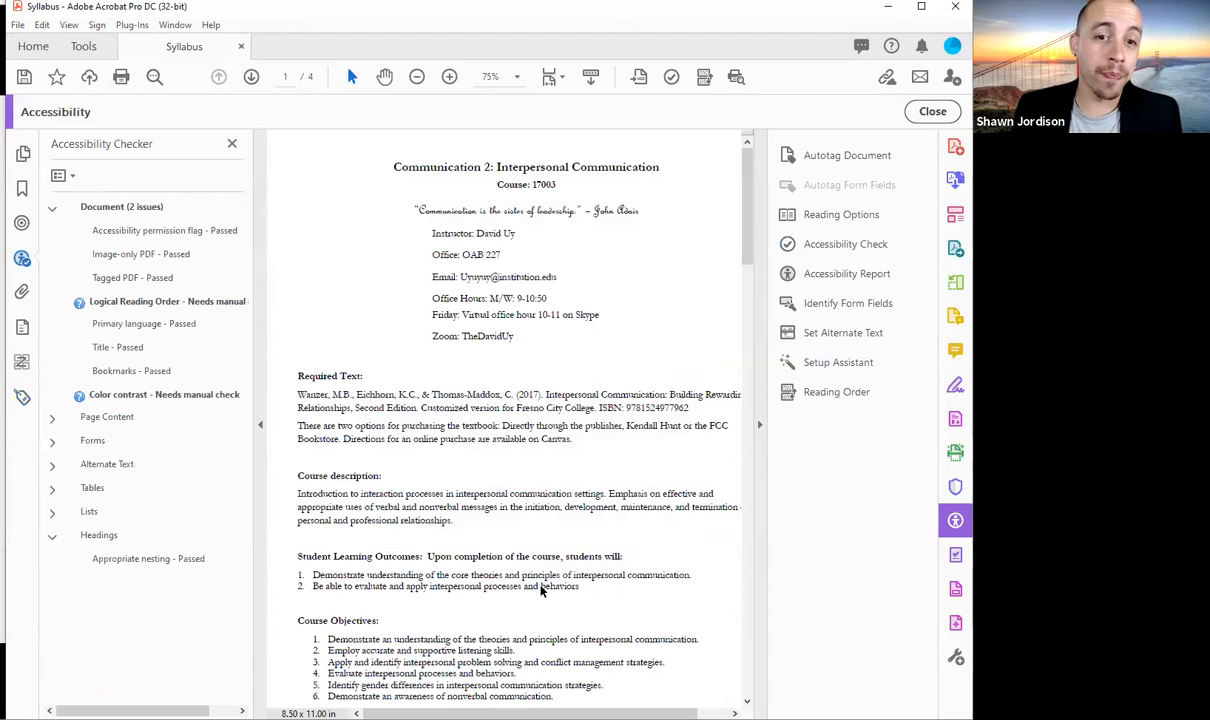
# Examine the checker results for the Document, Page Content and Headings categories, including the items that need a manual check
pyautogui.click(52, 535)
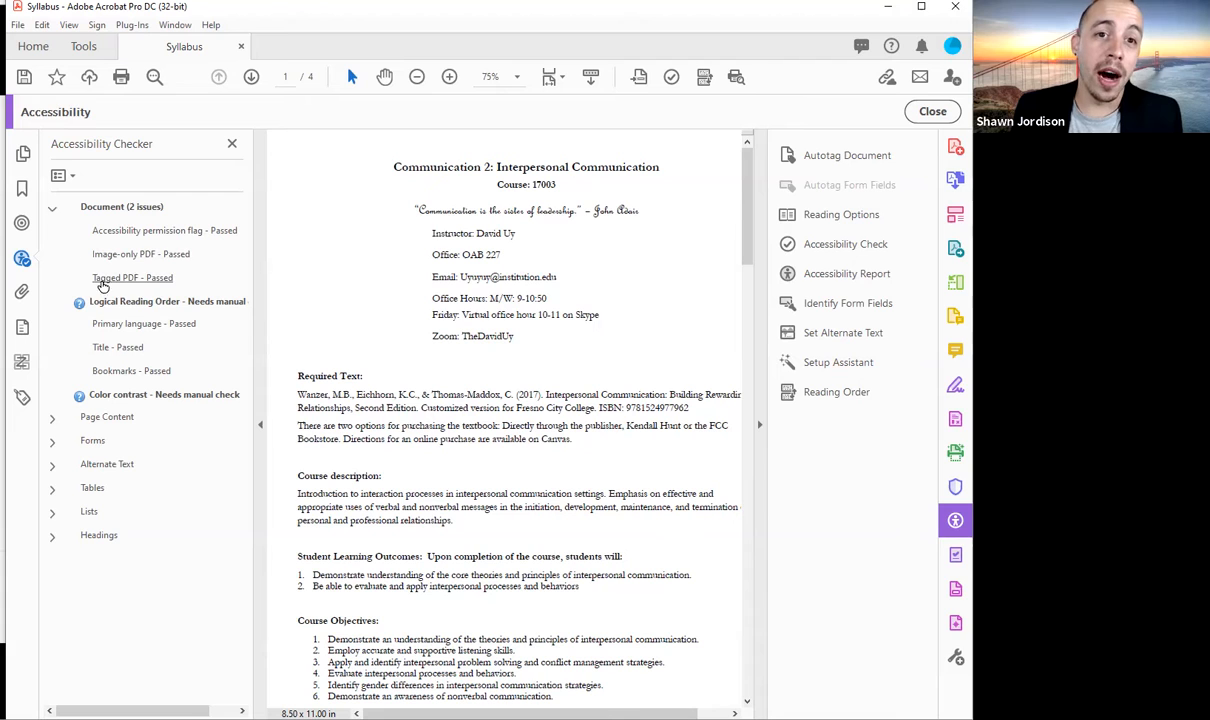
pyautogui.click(52, 417)
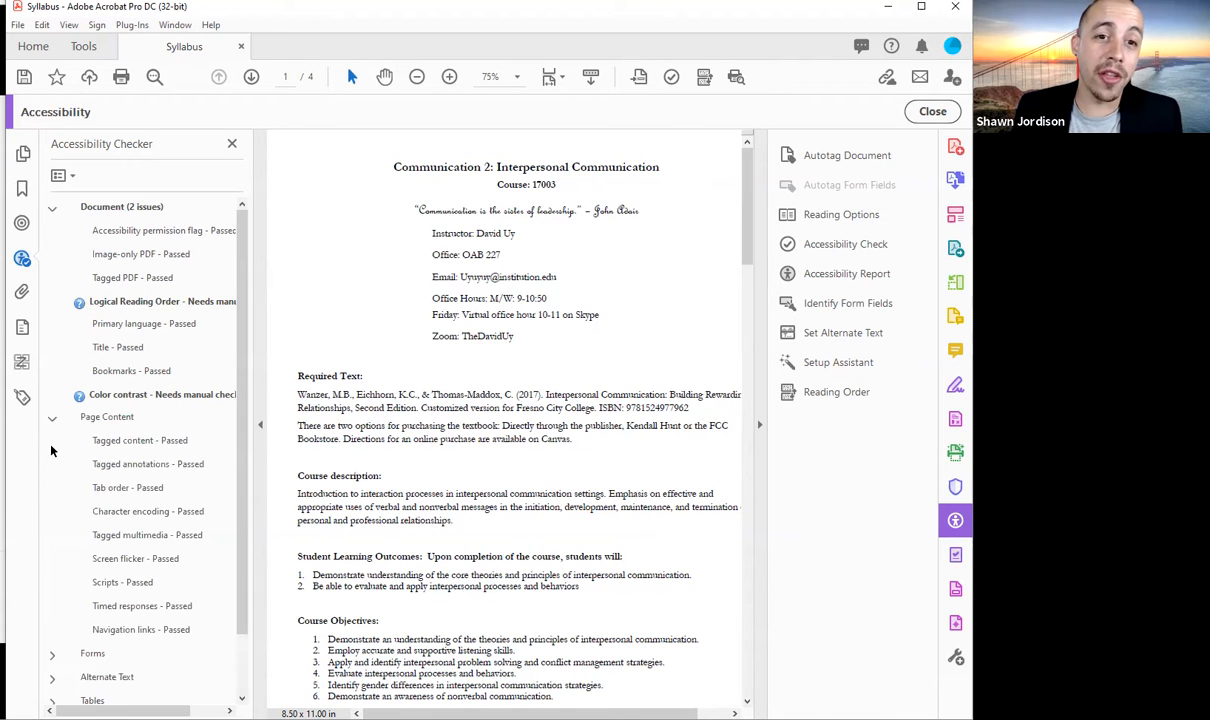
pyautogui.rightClick(136, 493)
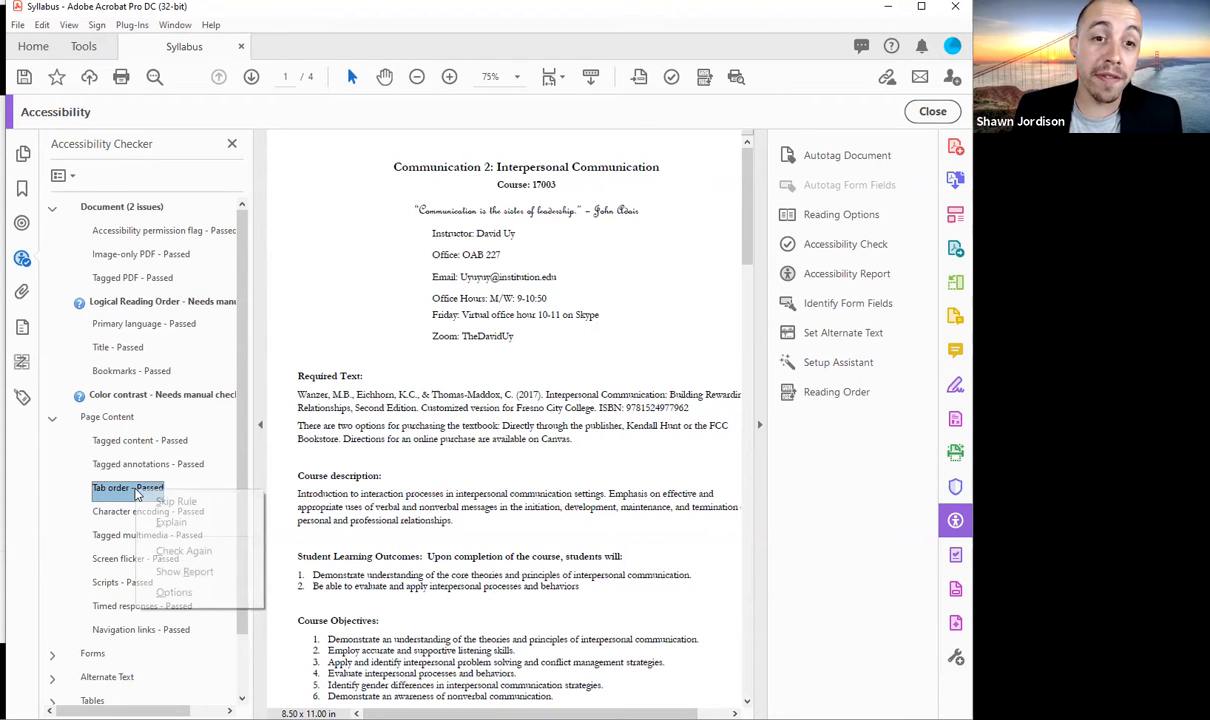
pyautogui.scroll(-1, 110, 600)
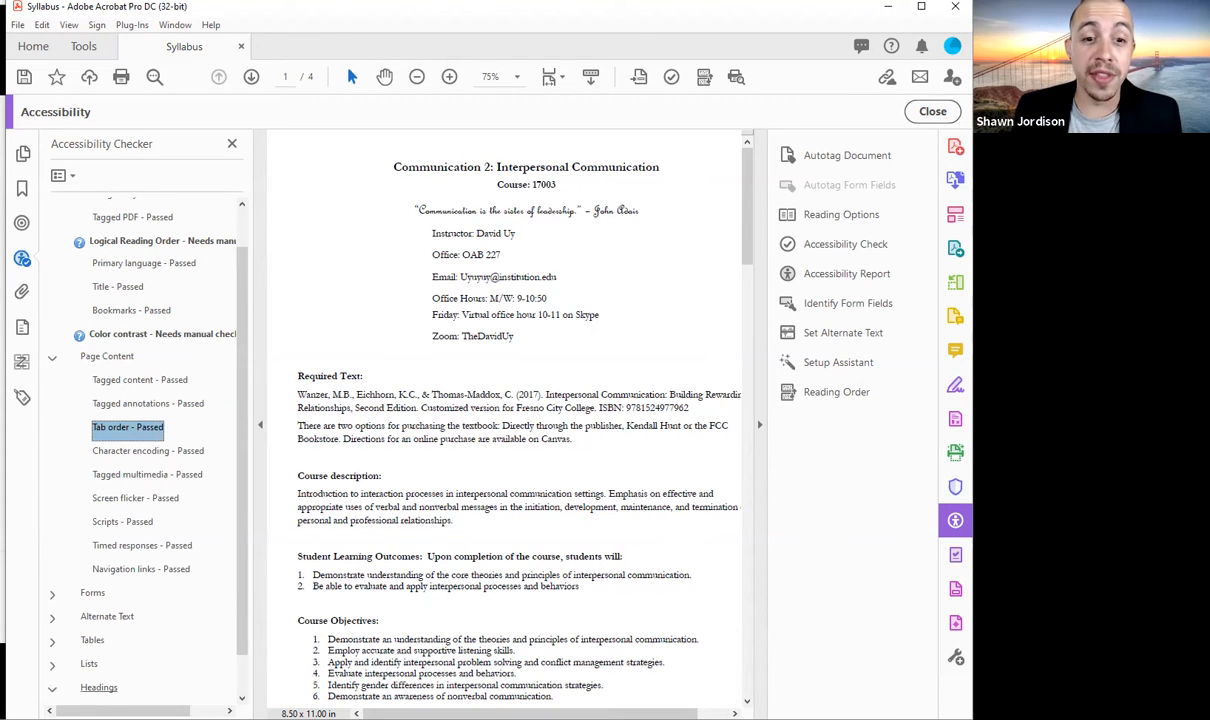
pyautogui.scroll(-1, 110, 688)
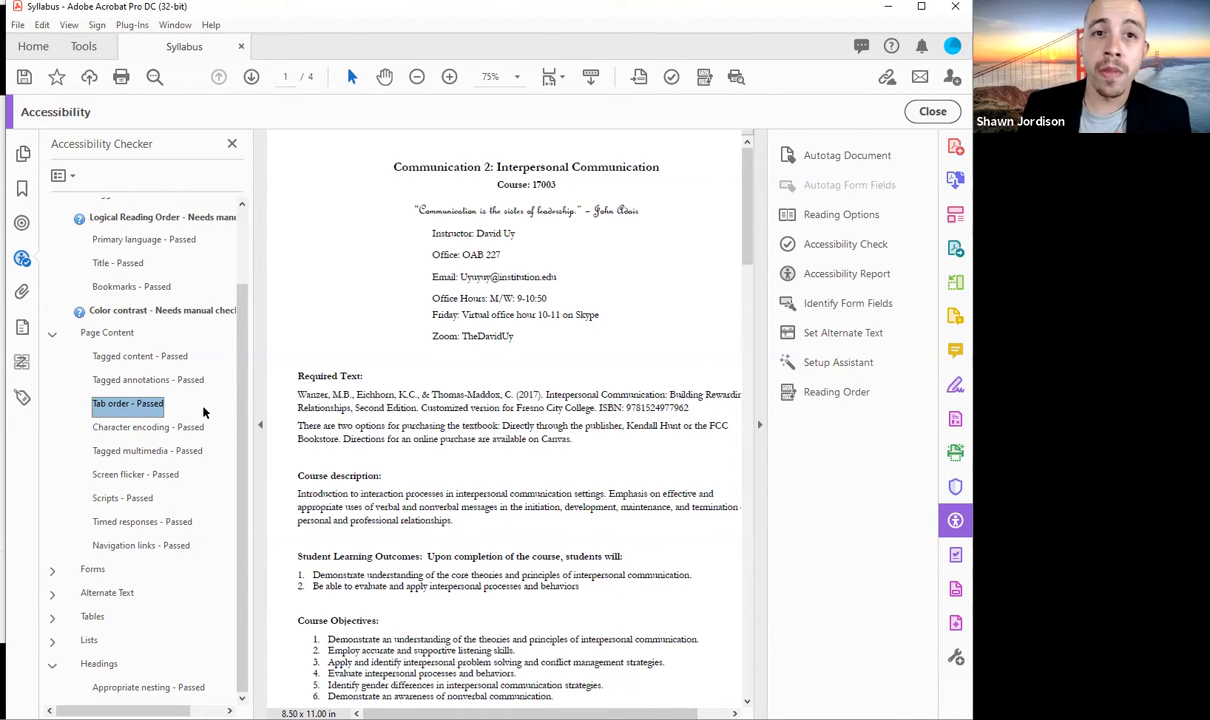
pyautogui.scroll(2, 203, 410)
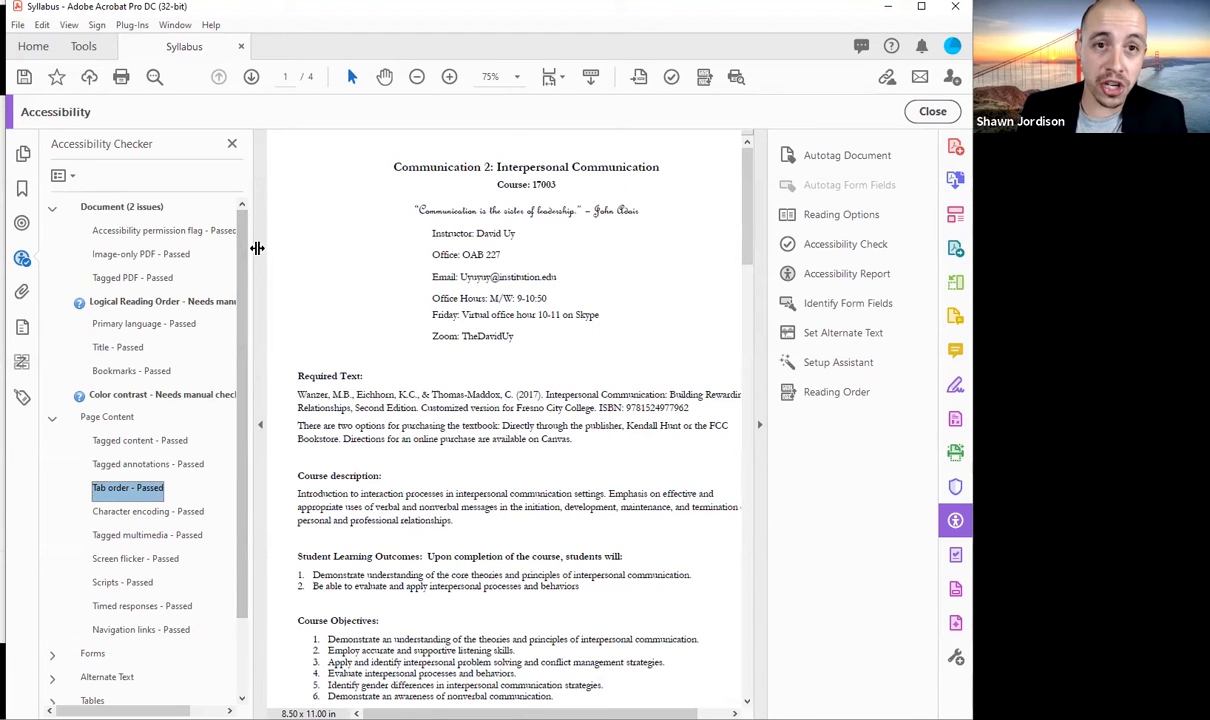
pyautogui.moveTo(257, 248); pyautogui.dragTo(339, 250)
pyautogui.click(252, 302)
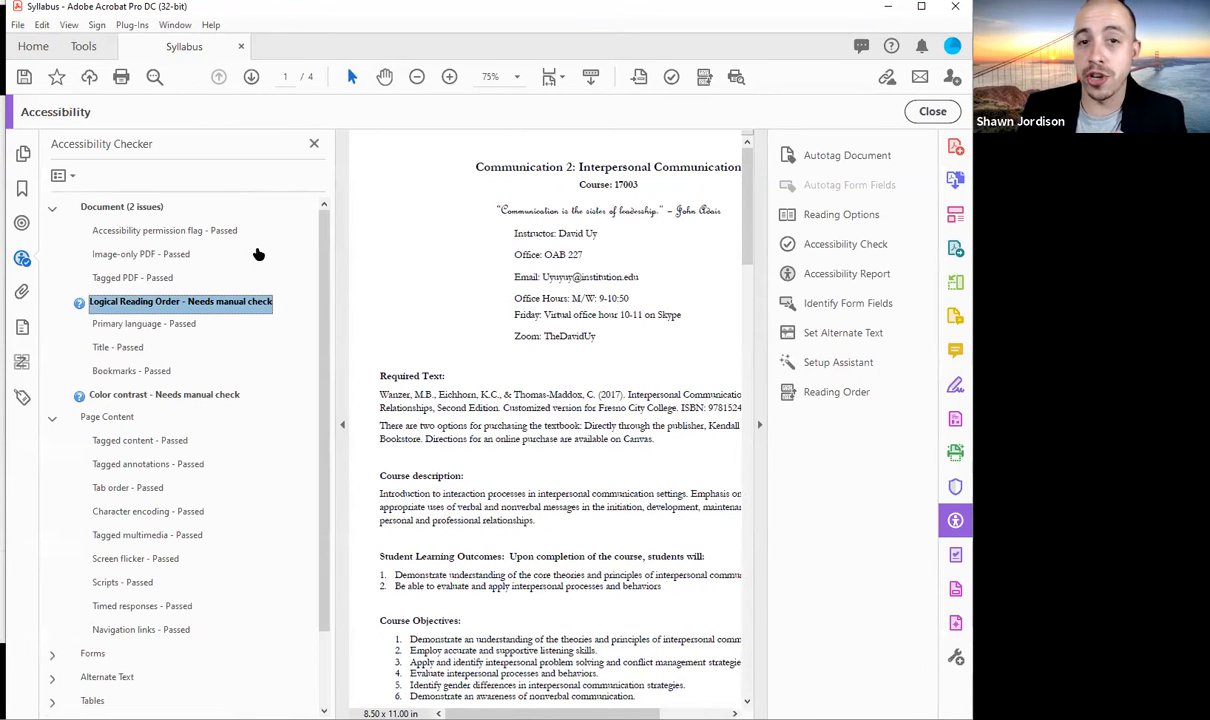
pyautogui.click(218, 388)
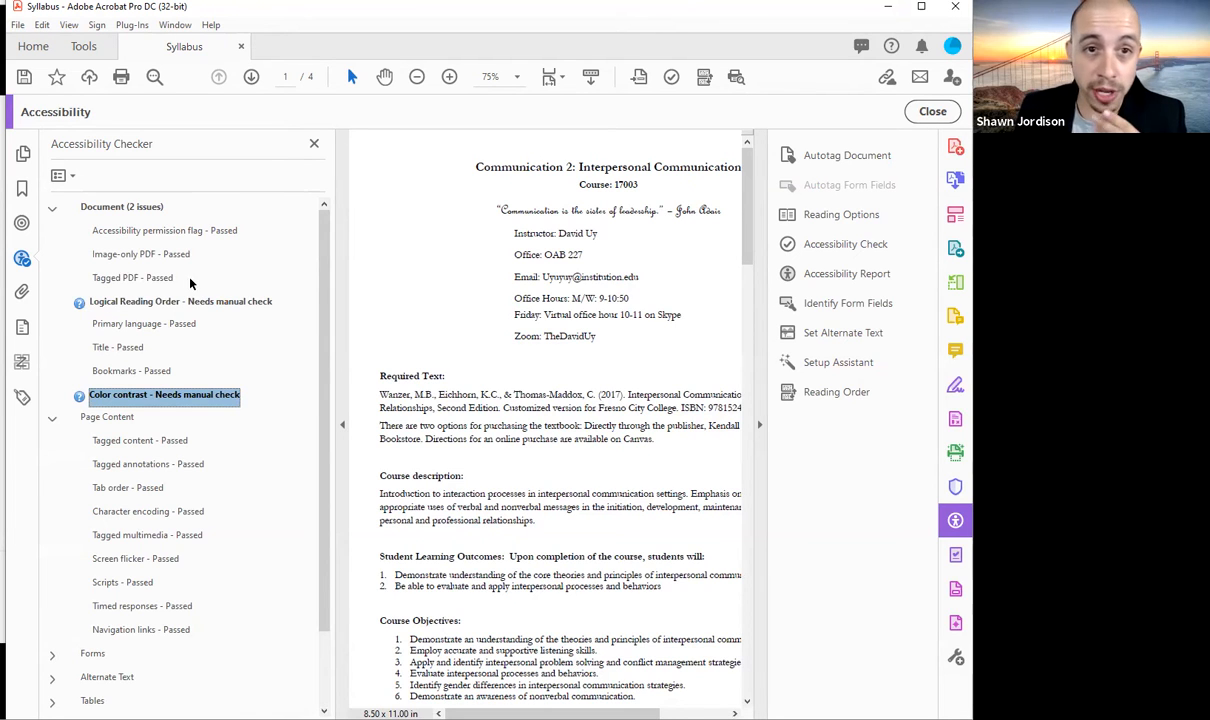
# Mark the Logical Reading Order and Color contrast checks as passed
pyautogui.rightClick(140, 301)
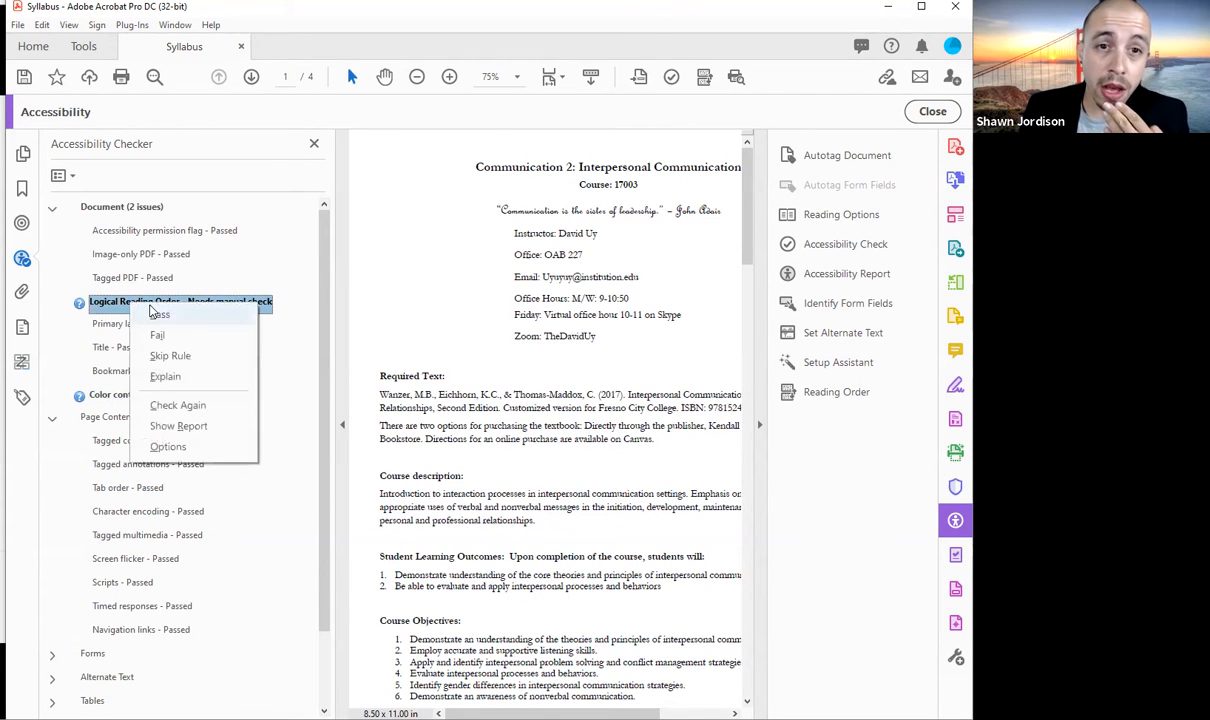
pyautogui.click(165, 313)
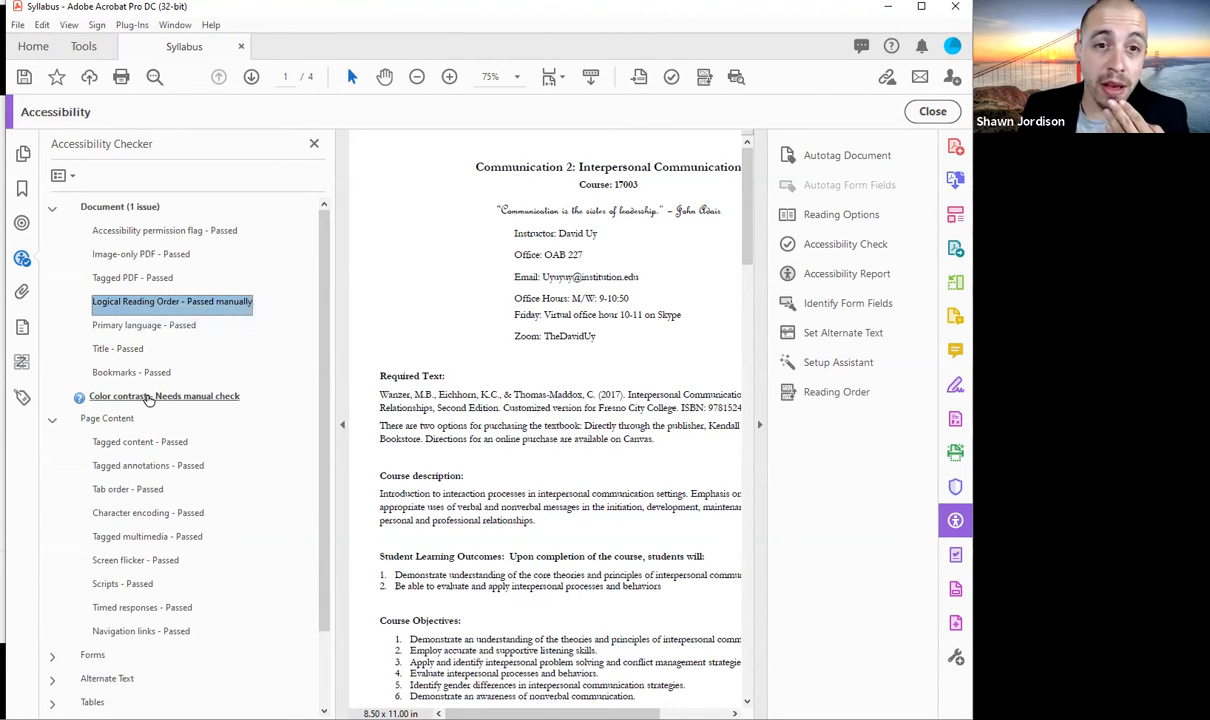
pyautogui.rightClick(148, 398)
pyautogui.click(165, 410)
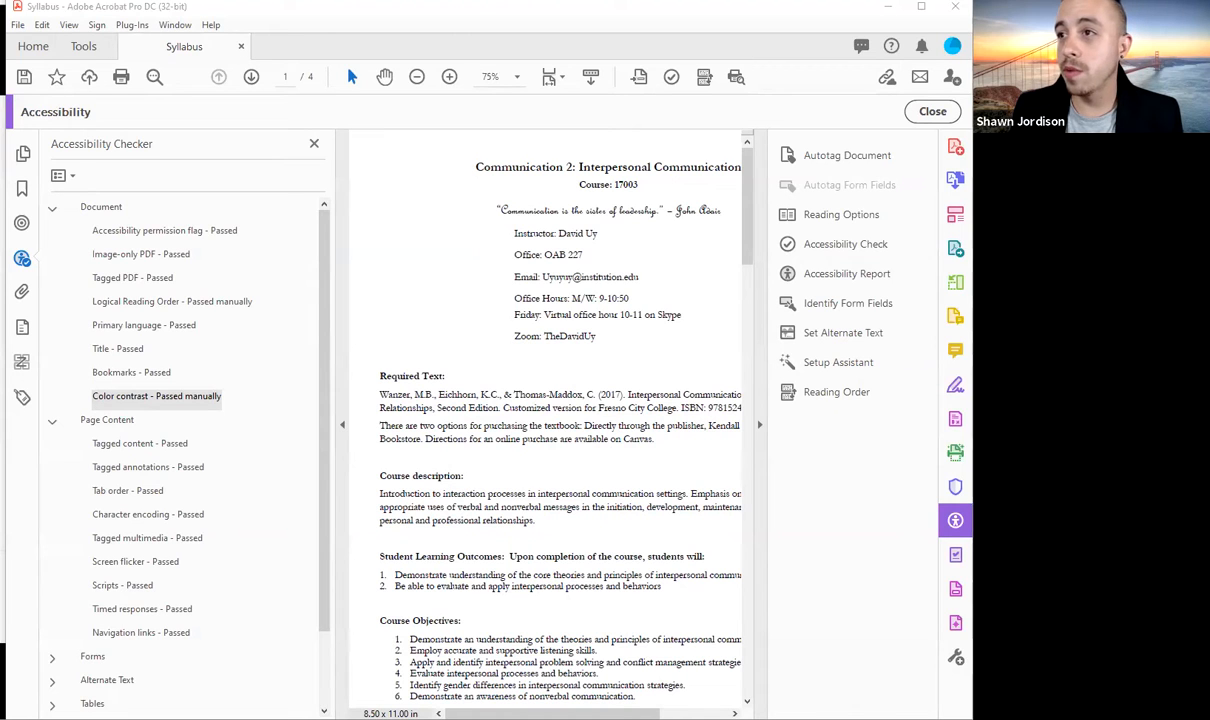
# Close the syllabus PDF without saving the changes
pyautogui.click(183, 457)
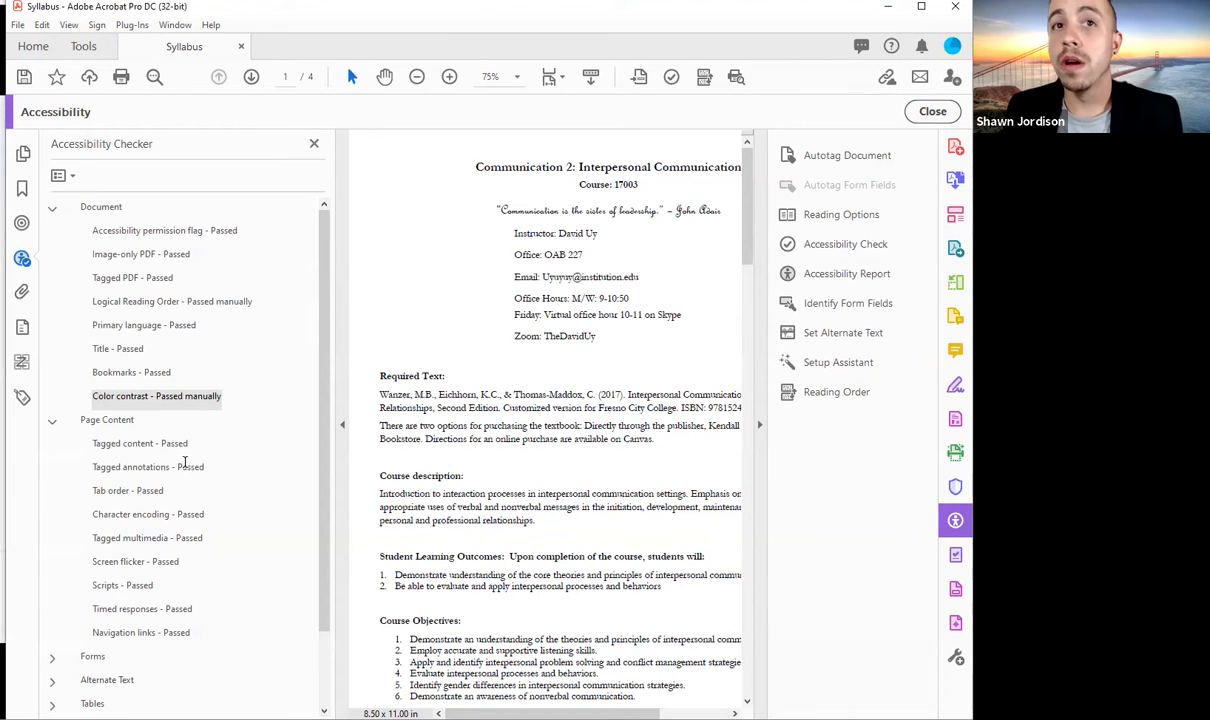
pyautogui.click(955, 7)
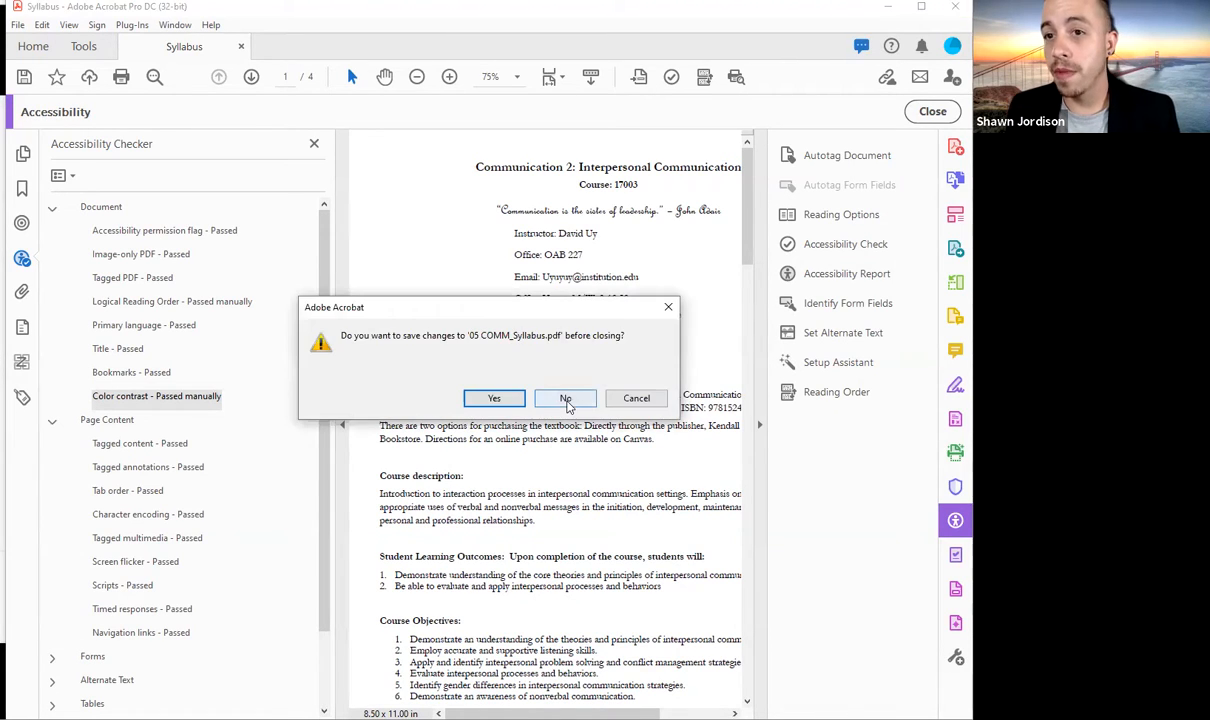
pyautogui.click(564, 398)
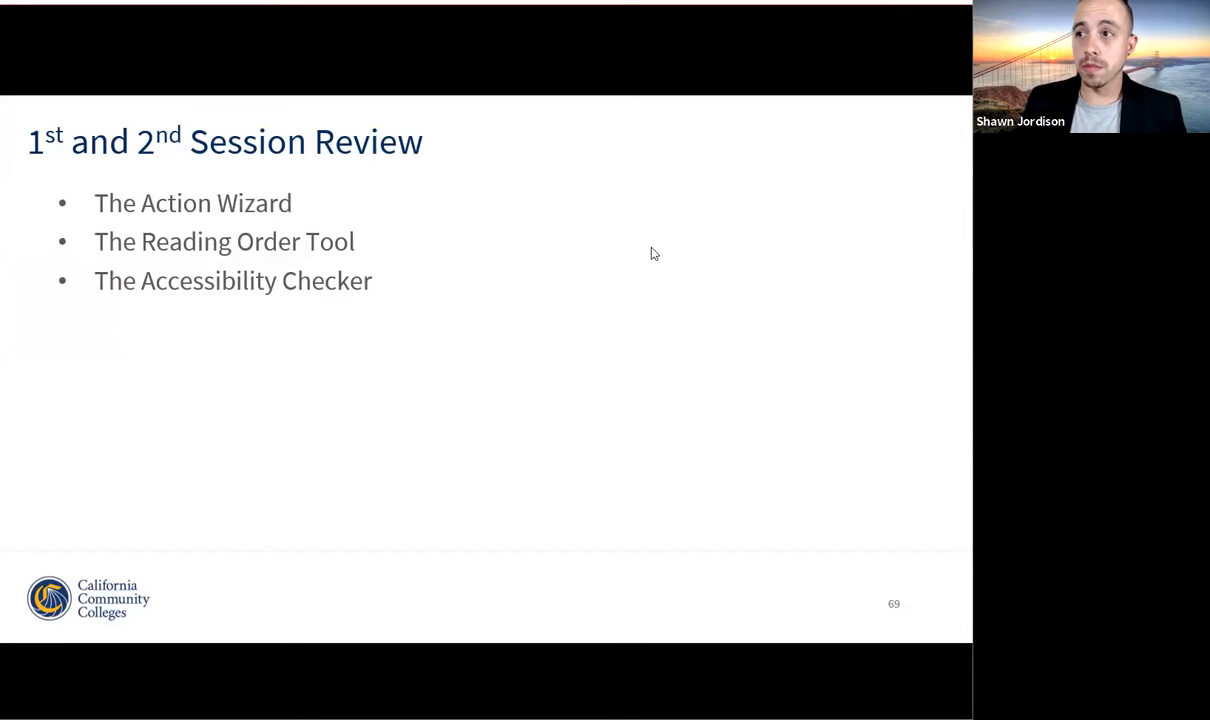
pyautogui.press('Right')
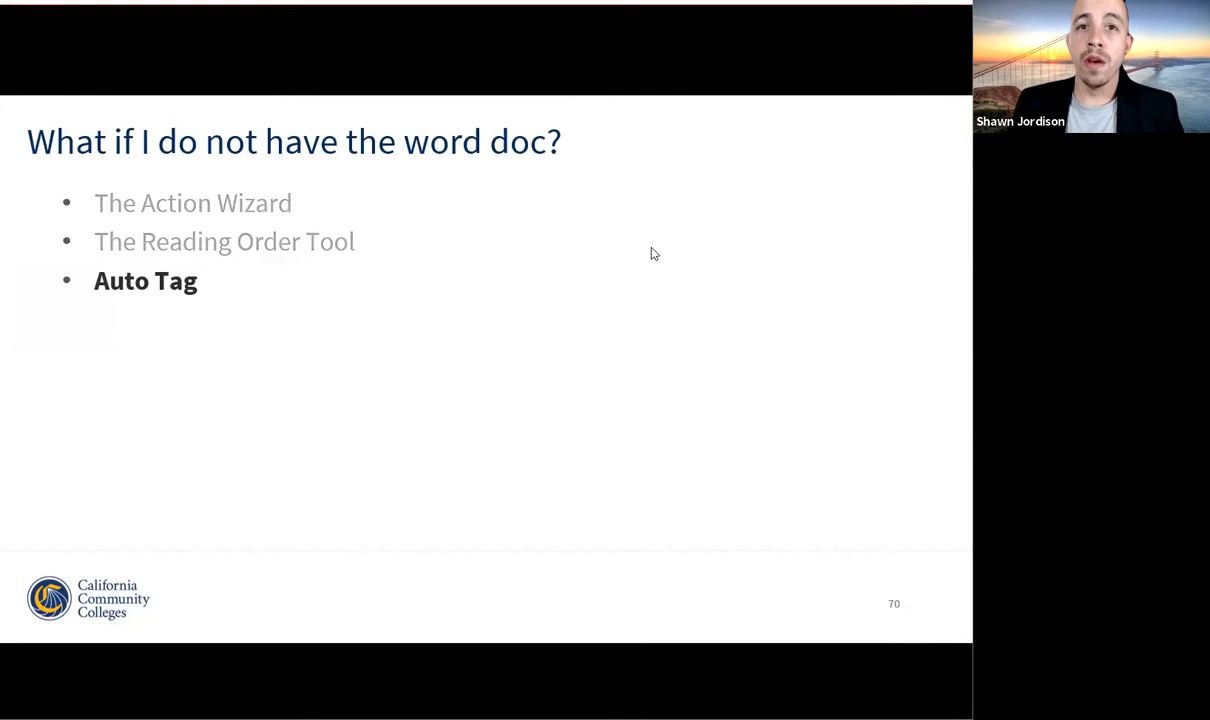
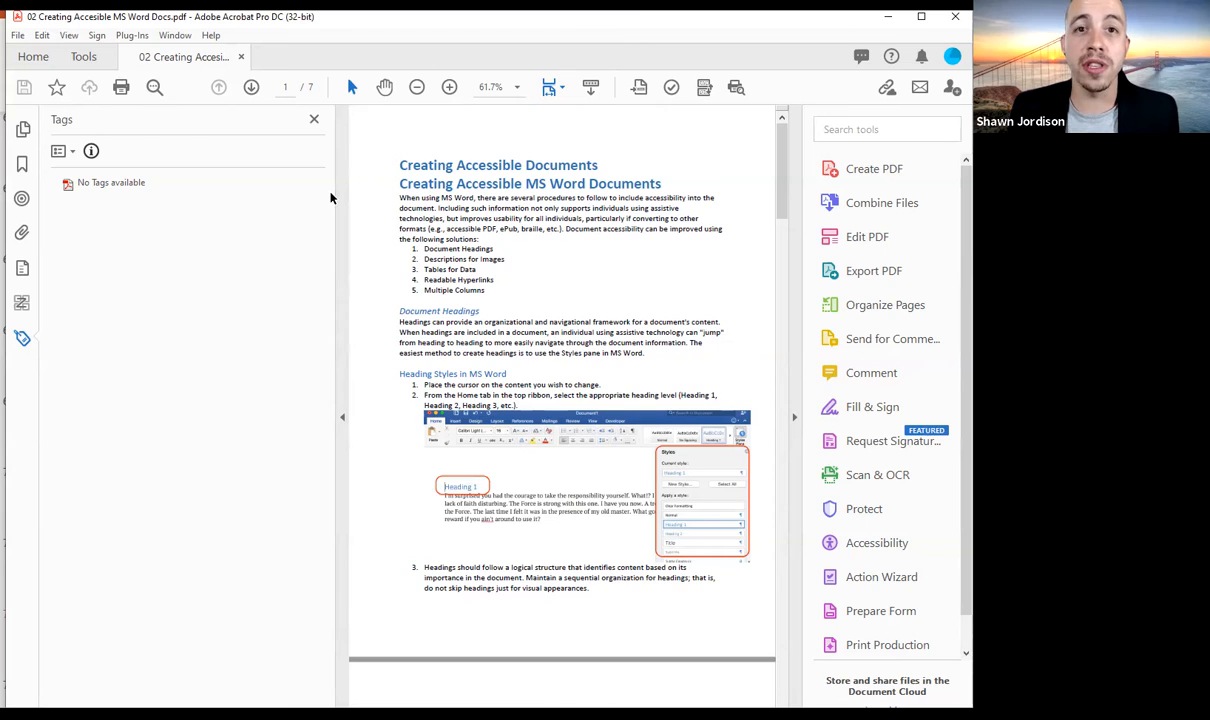
# Check the tags of the 02 Creating Accessible MS Word Docs PDF and open the Accessibility tools
pyautogui.click(88, 185)
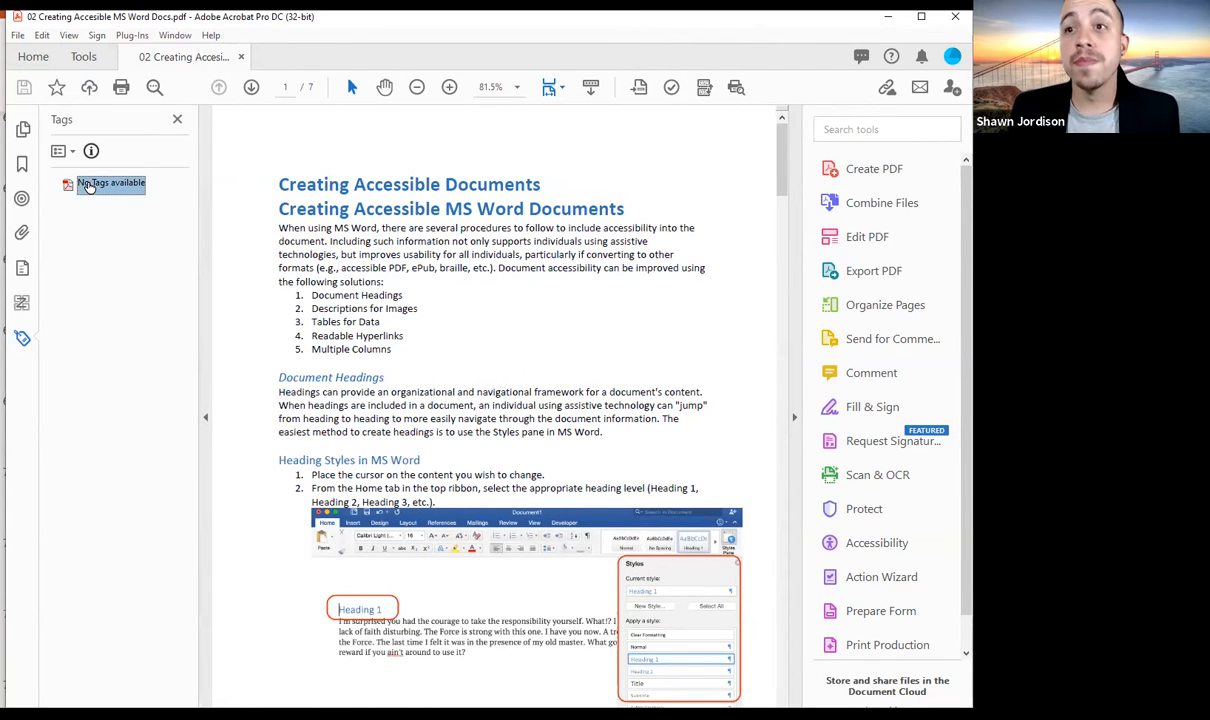
pyautogui.scroll(-3, 504, 333)
pyautogui.scroll(3, 504, 333)
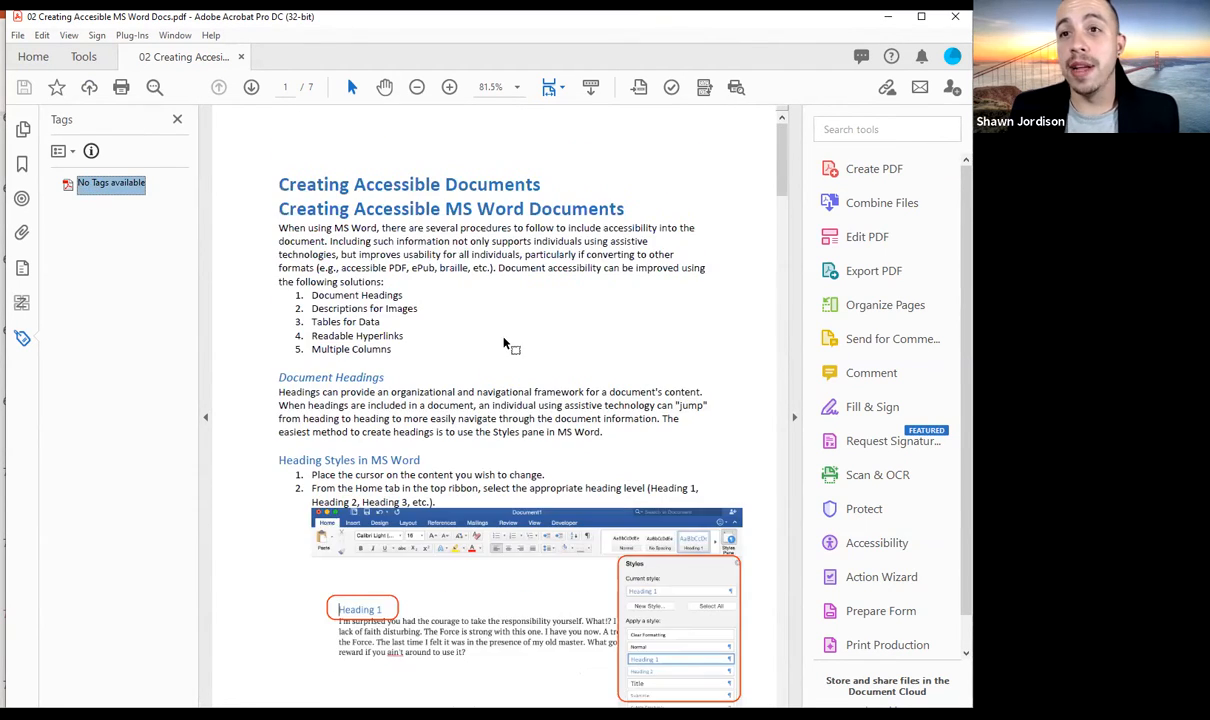
pyautogui.click(708, 87)
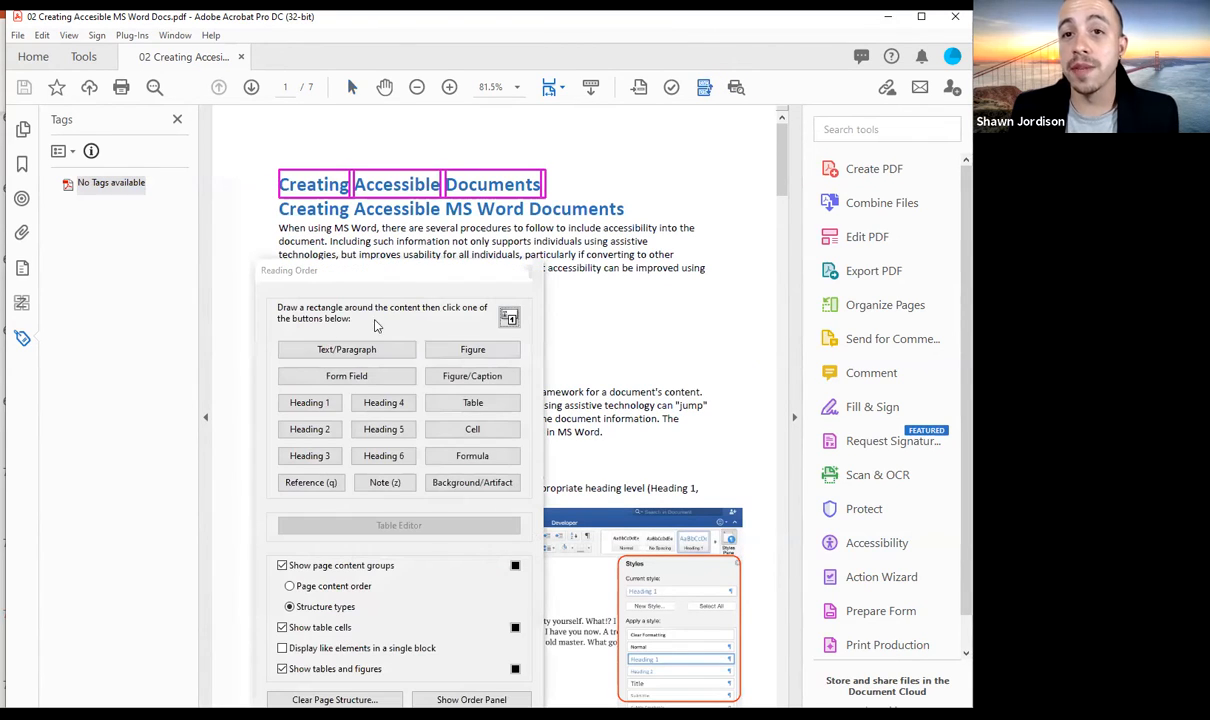
pyautogui.click(536, 271)
pyautogui.click(890, 543)
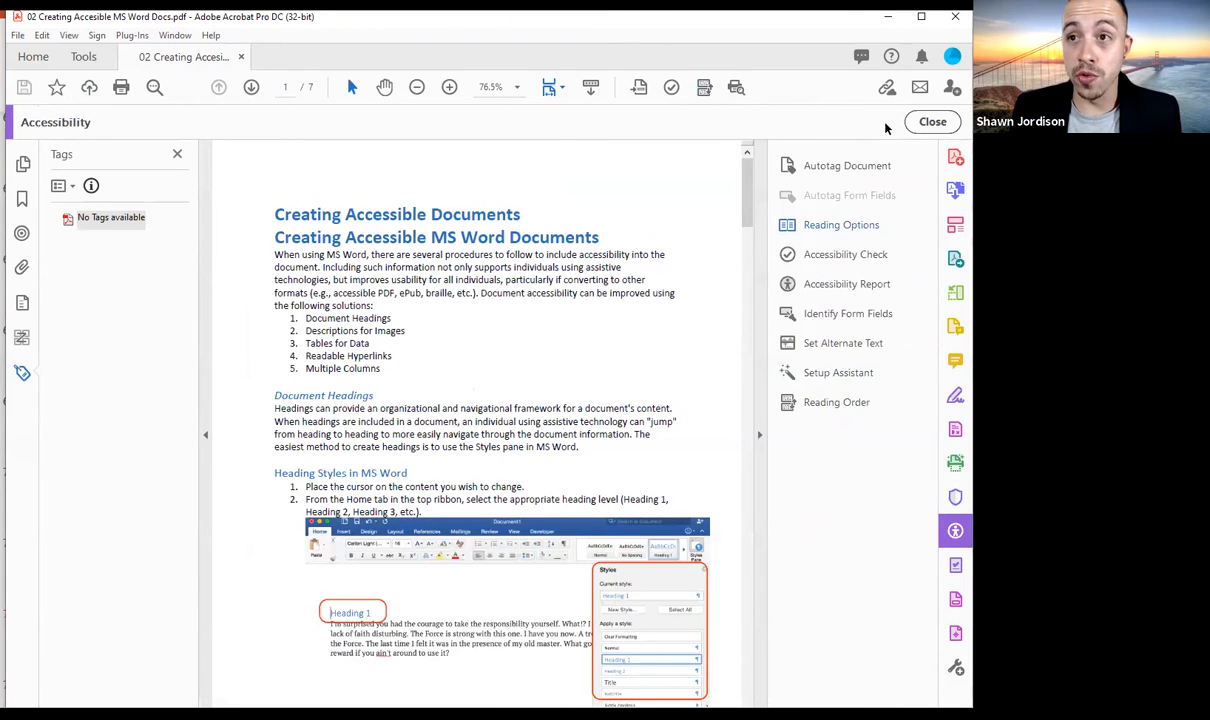
# View the Action Wizard's list of available actions and close it again
pyautogui.click(930, 121)
pyautogui.click(850, 575)
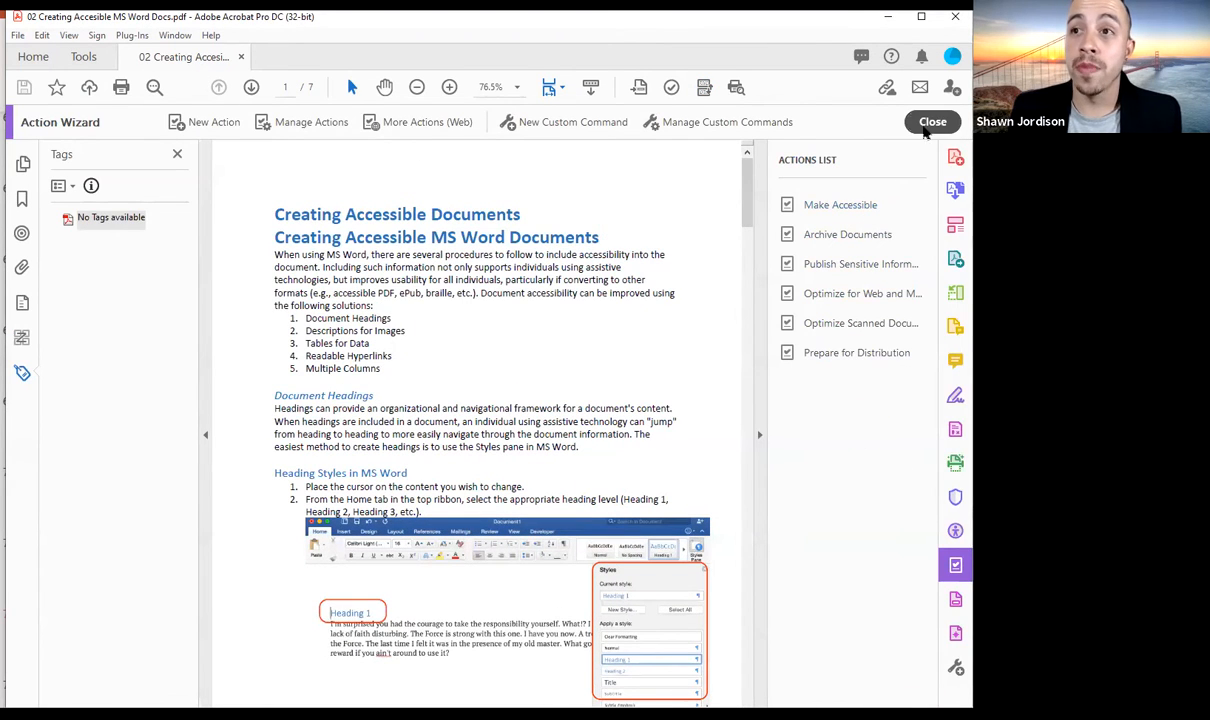
pyautogui.click(926, 125)
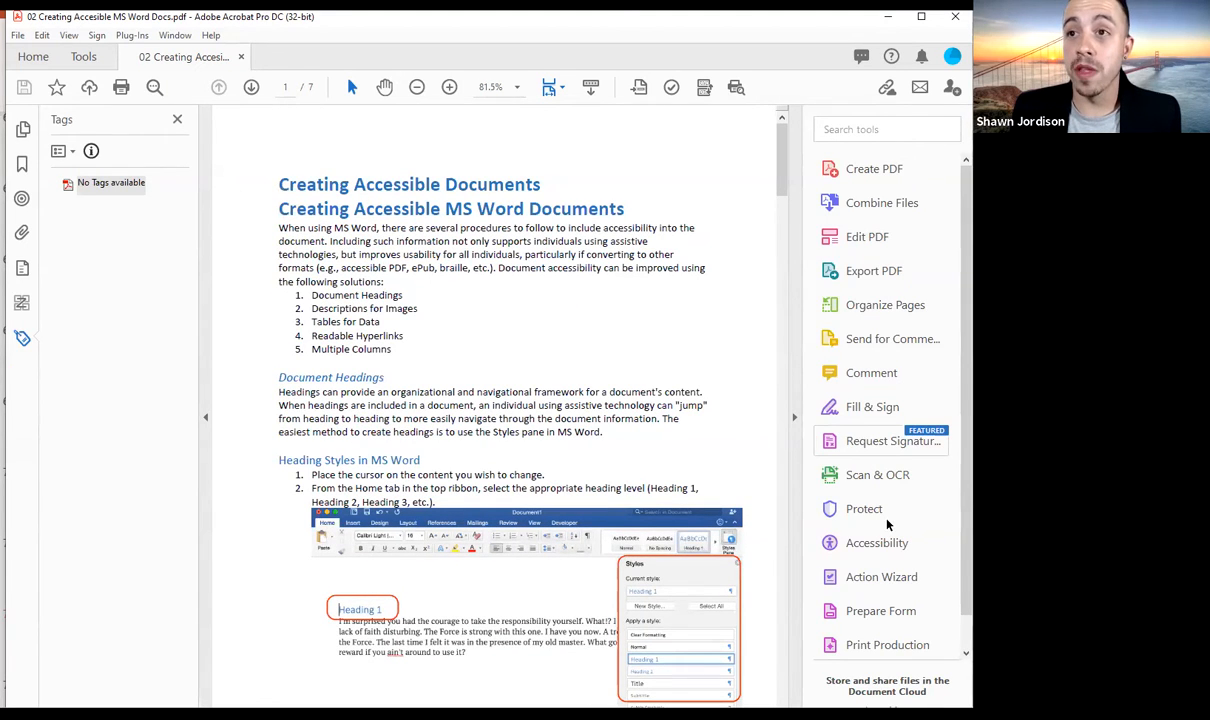
# Autotag the untagged Word-documents PDF with the Accessibility tools and dismiss the TouchUp annotation notice
pyautogui.click(878, 542)
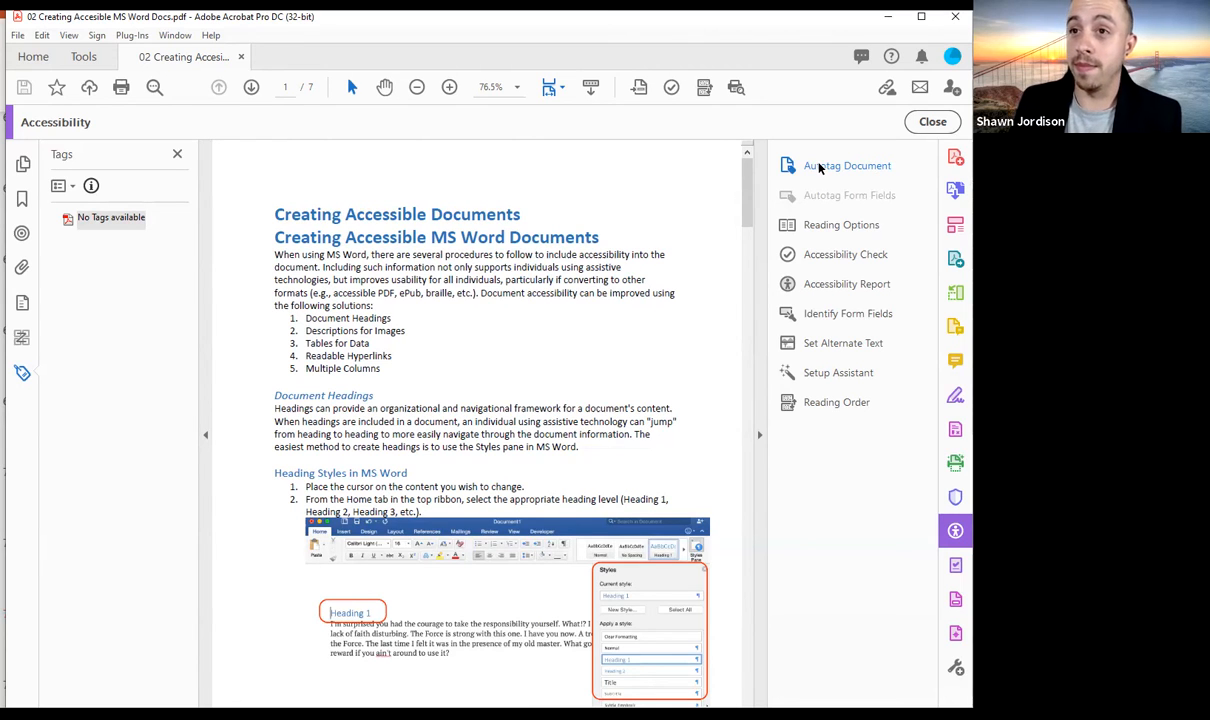
pyautogui.click(818, 168)
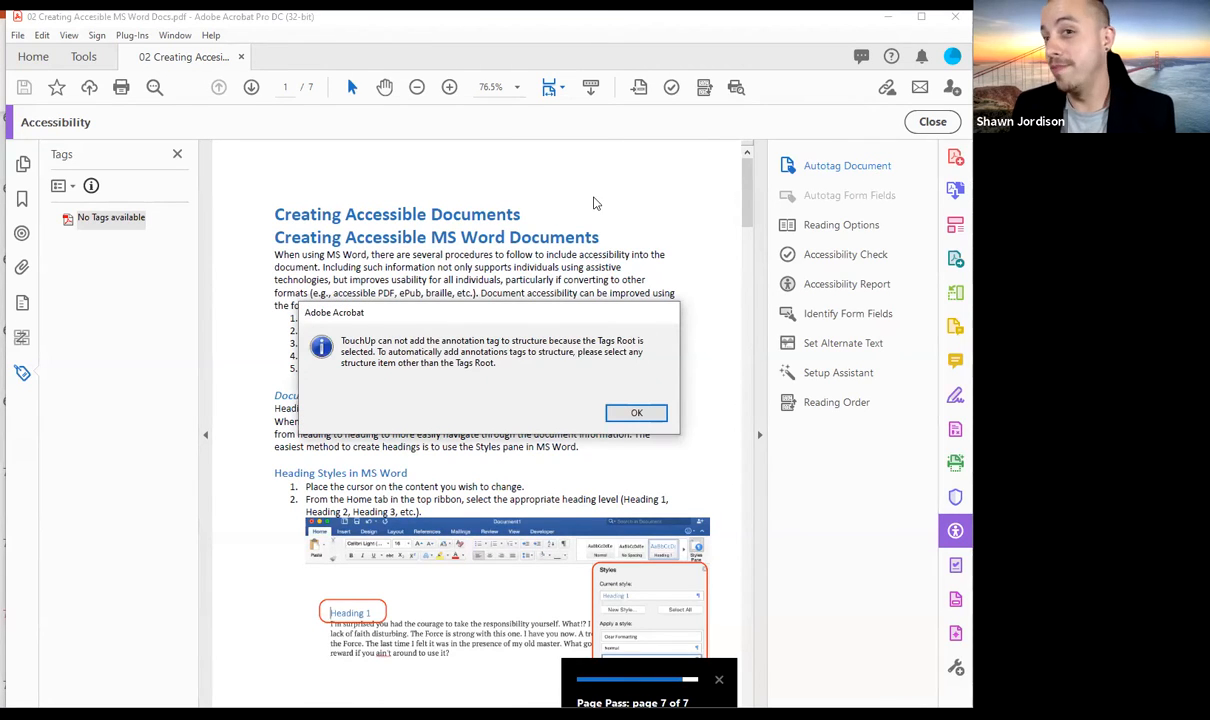
pyautogui.moveTo(428, 318); pyautogui.dragTo(446, 257)
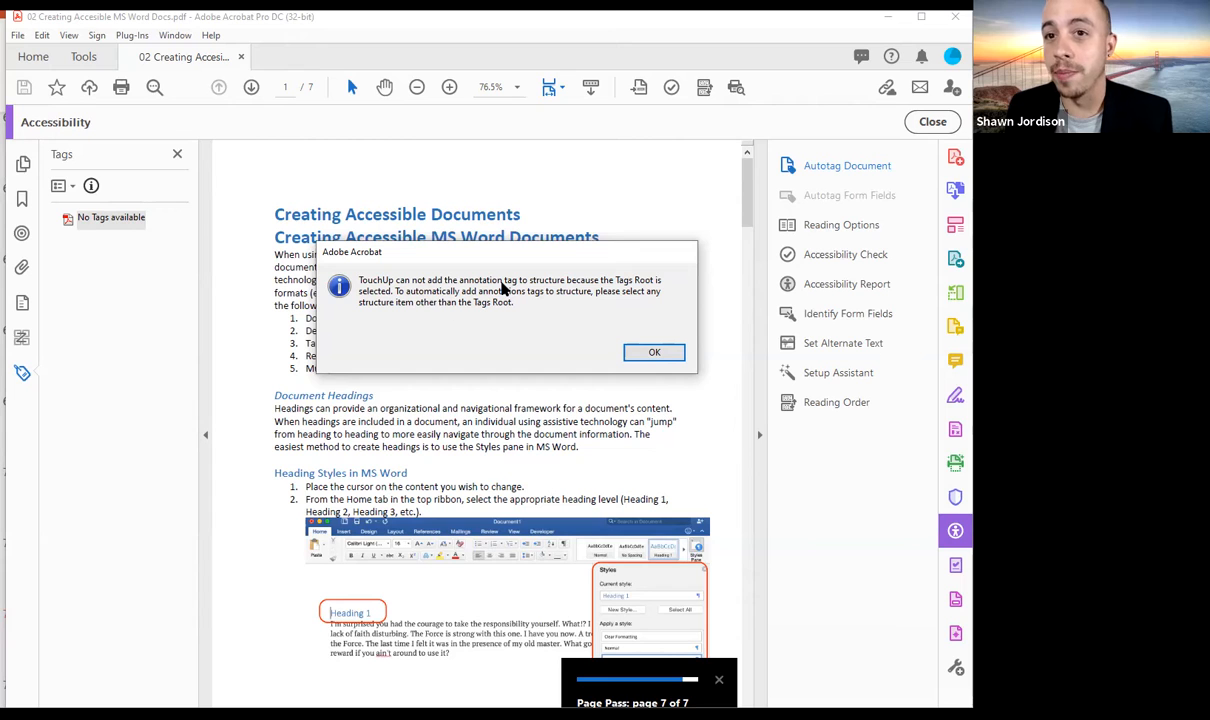
pyautogui.click(654, 352)
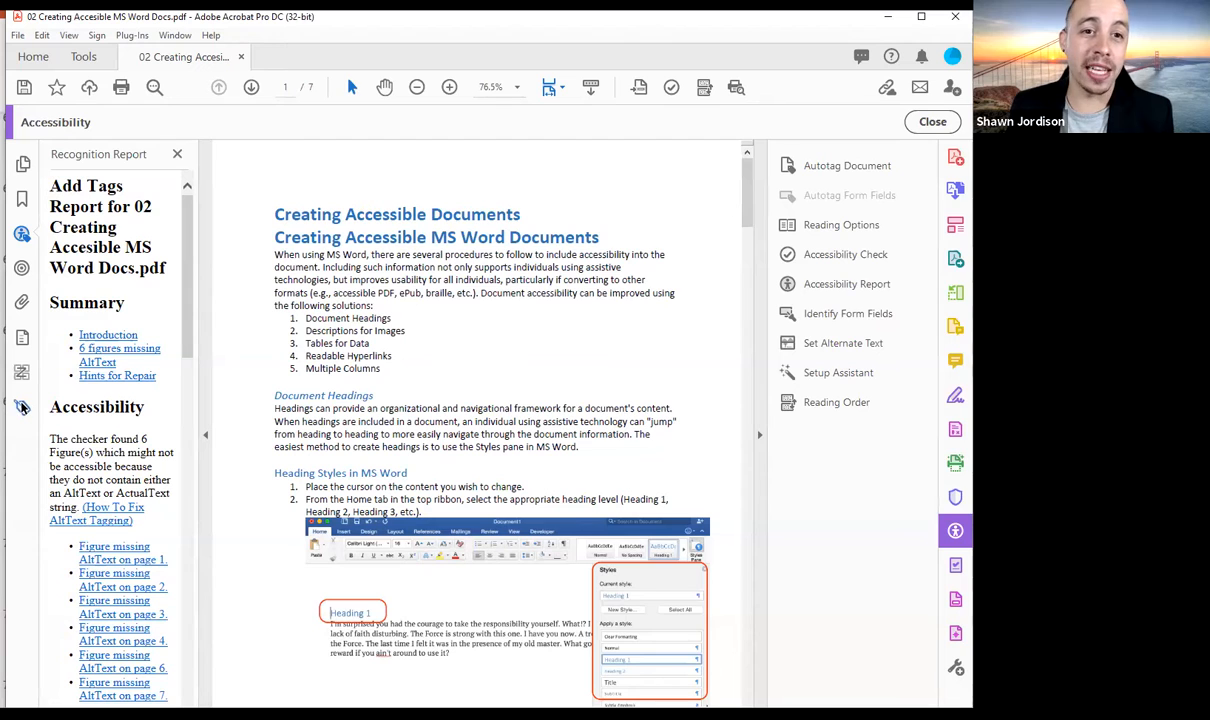
# Display the document's tag tree and expand the Part tag to highlight the page content it covers
pyautogui.click(22, 407)
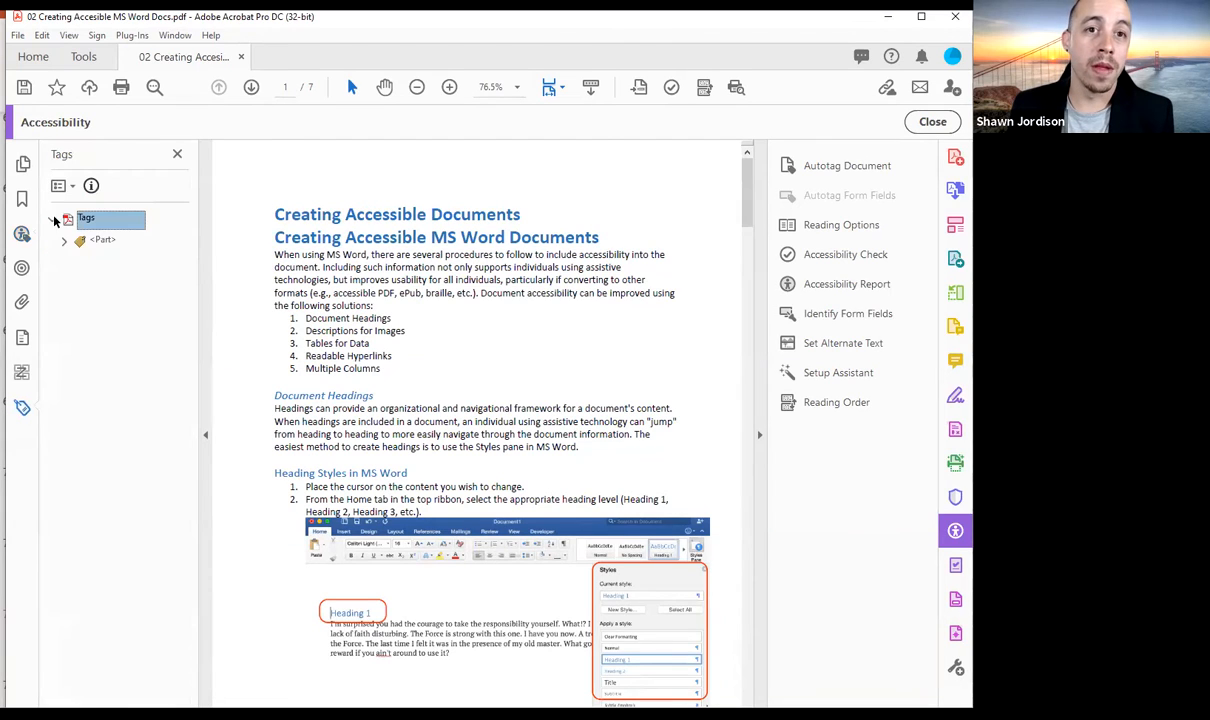
pyautogui.click(64, 241)
pyautogui.click(101, 244)
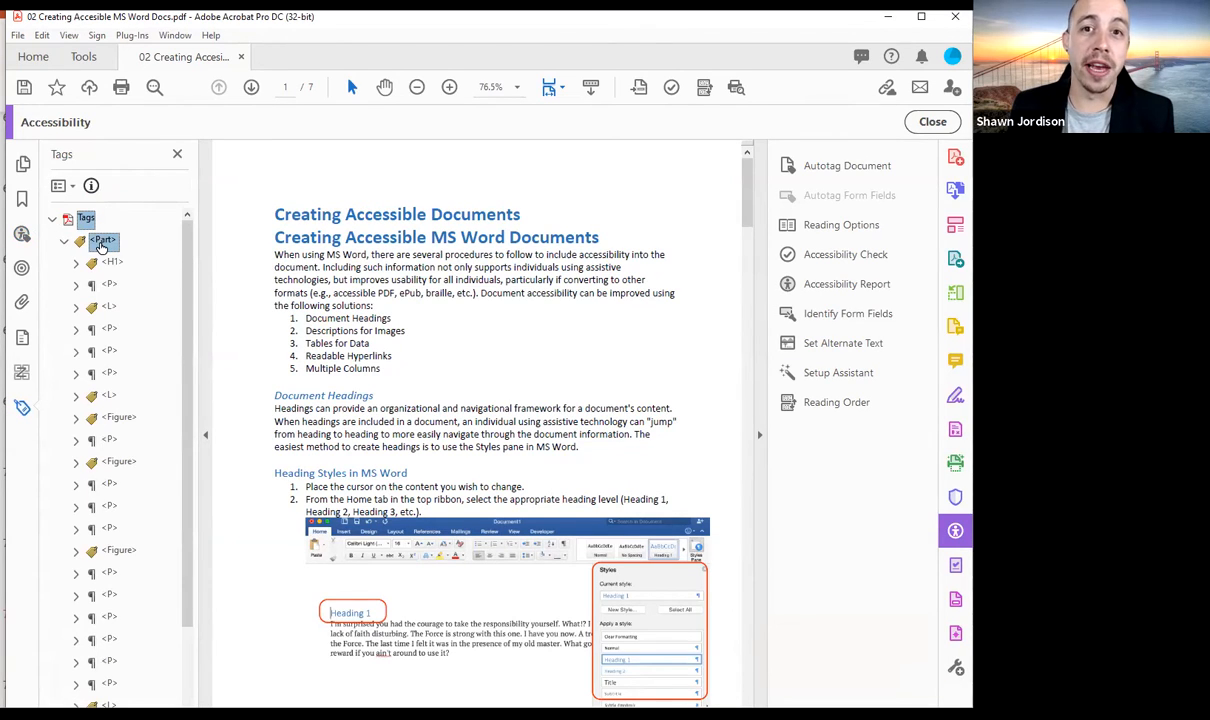
pyautogui.click(101, 244)
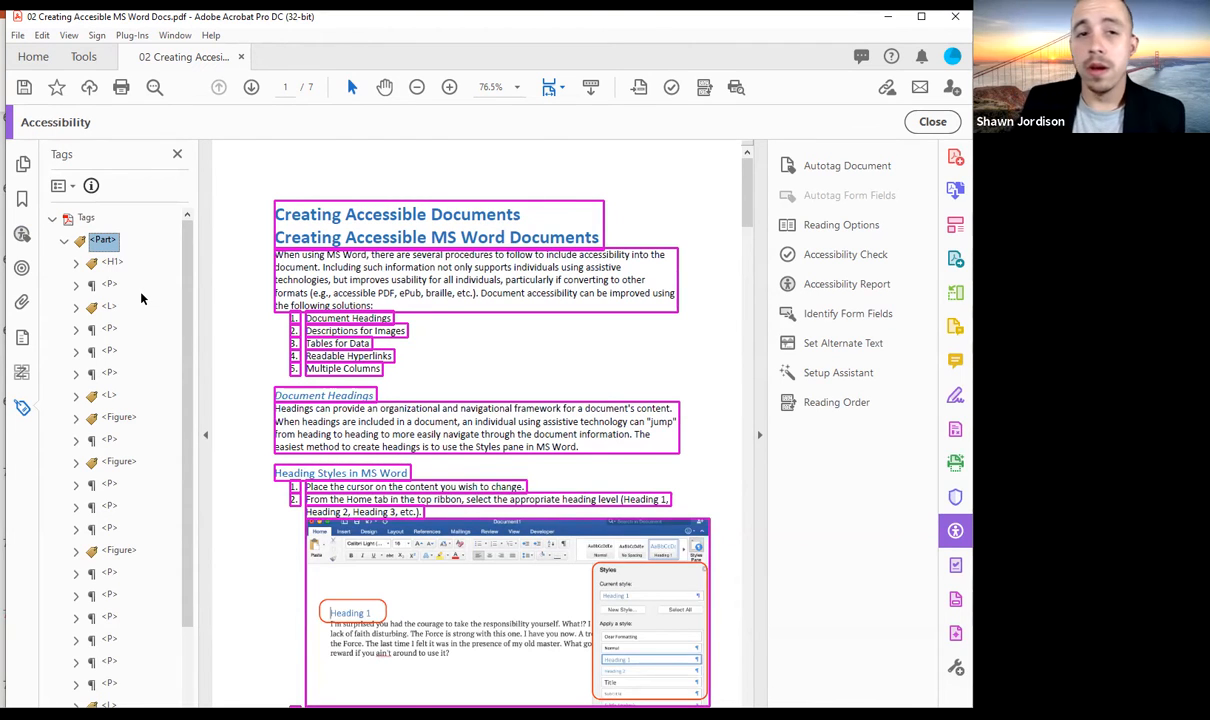
# Examine the H1, first paragraph and first list tags, expanding the list to check its LI items and collapsing it again
pyautogui.press('Down')
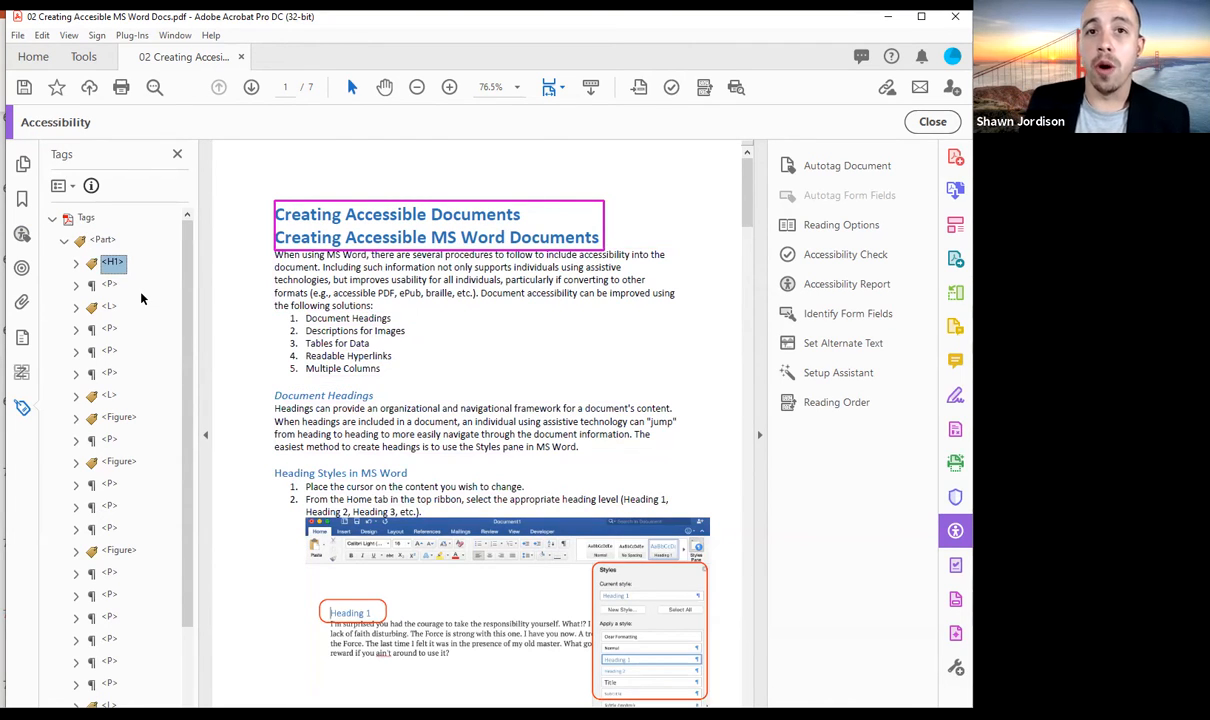
pyautogui.press('Down')
pyautogui.press('Up')
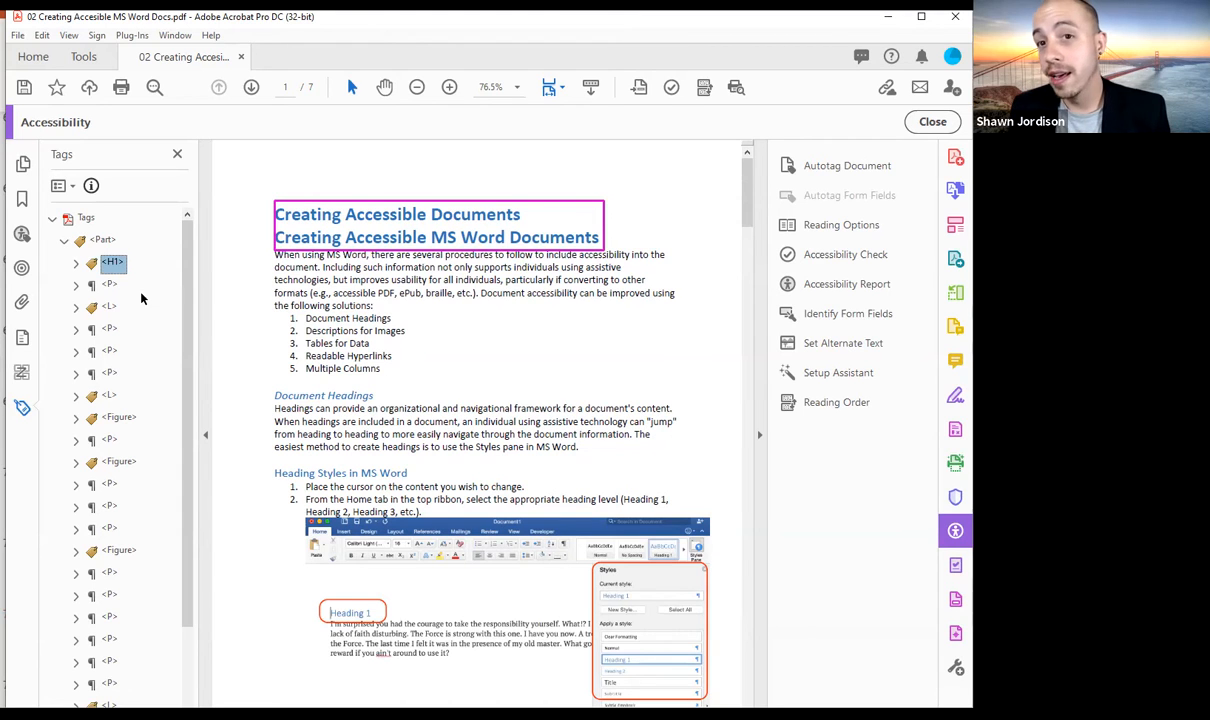
pyautogui.press('Down')
pyautogui.press('Down')
pyautogui.press('Right')
pyautogui.press('Down')
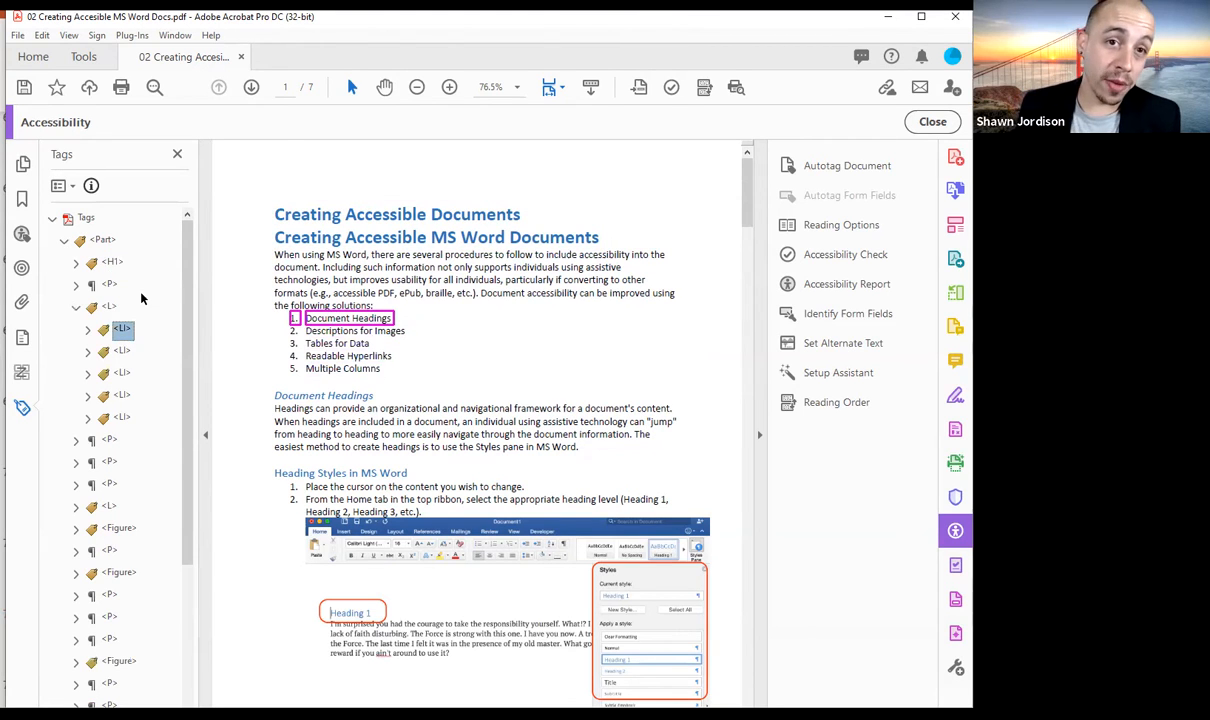
pyautogui.press('Up')
pyautogui.press('Left')
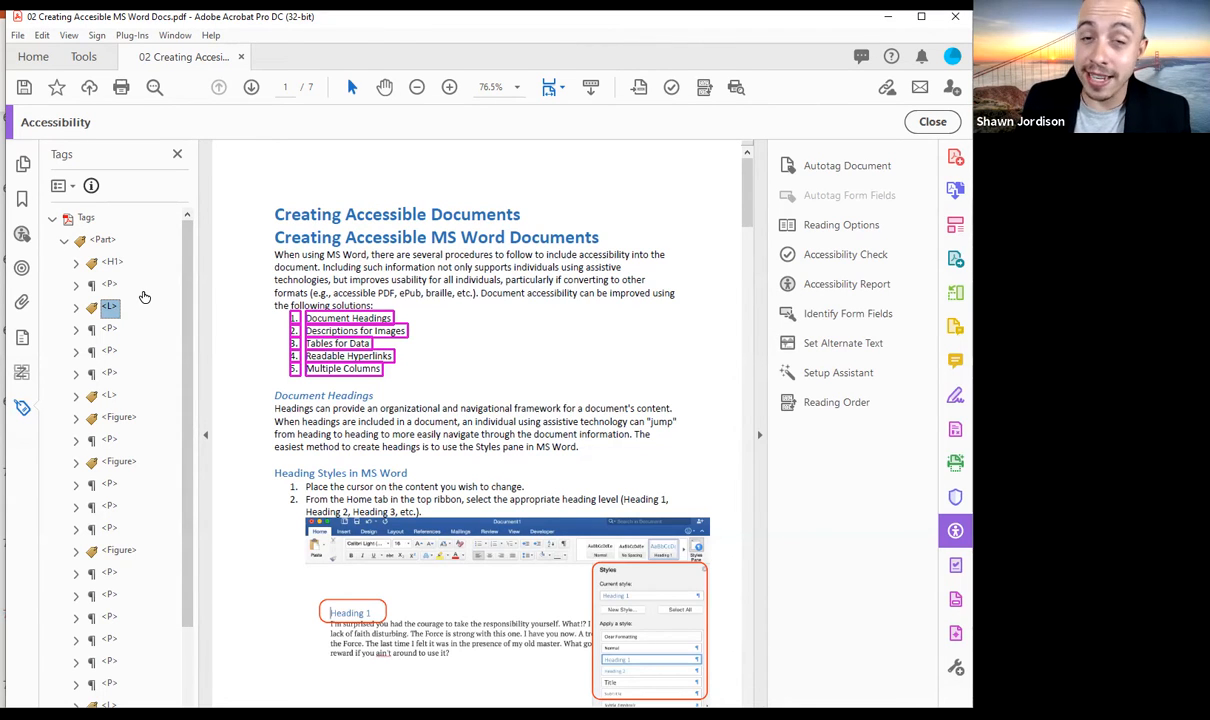
# Check the tags from the H1 title through the Document Headings section to the second list against the page content
pyautogui.rightClick(114, 266)
pyautogui.click(230, 228)
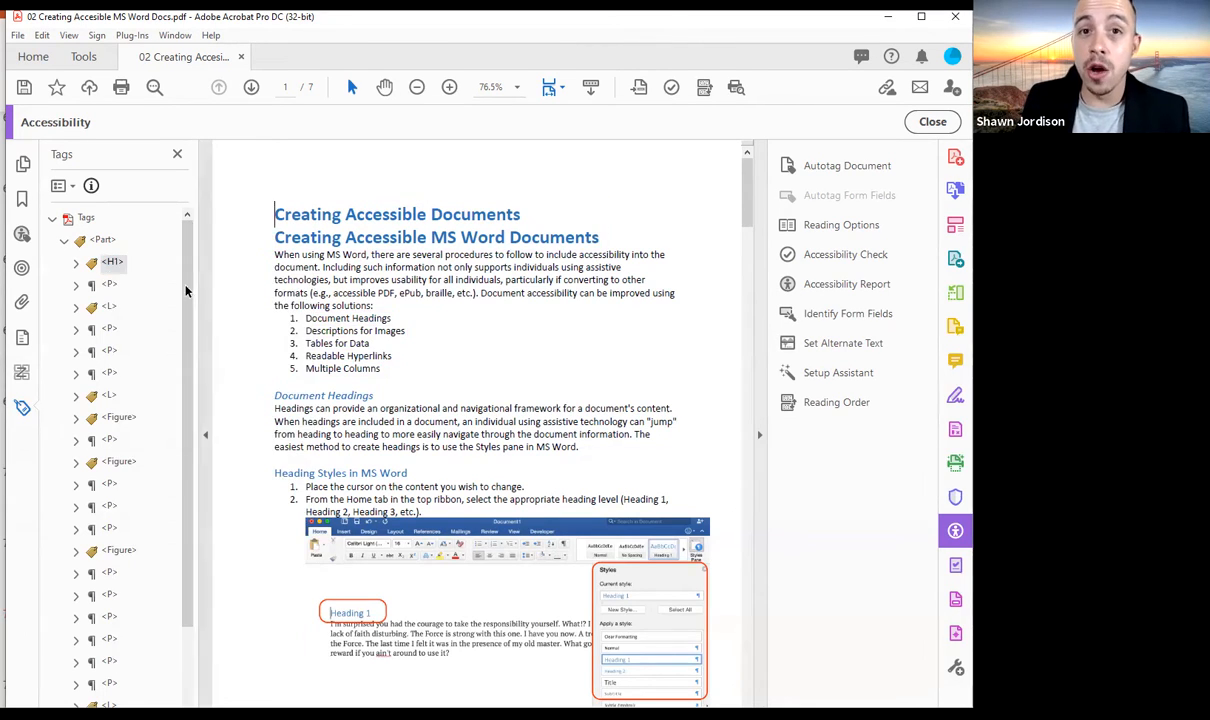
pyautogui.click(112, 262)
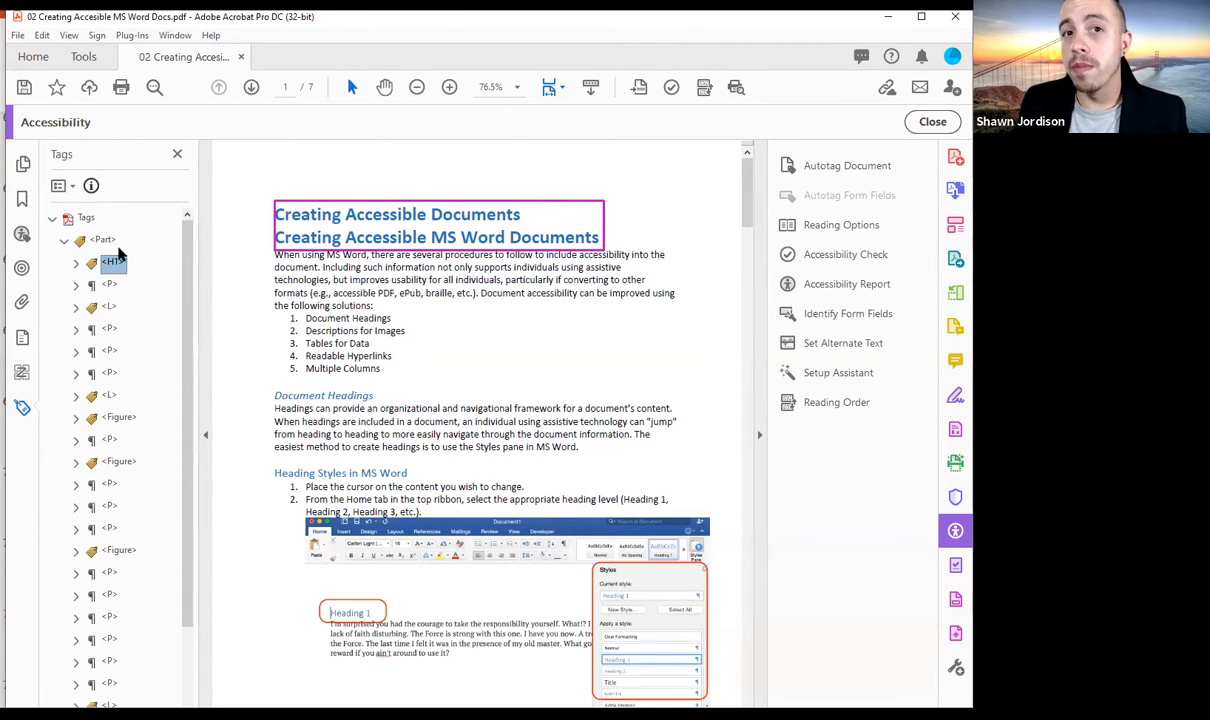
pyautogui.click(110, 284)
pyautogui.press('Down')
pyautogui.press('Down')
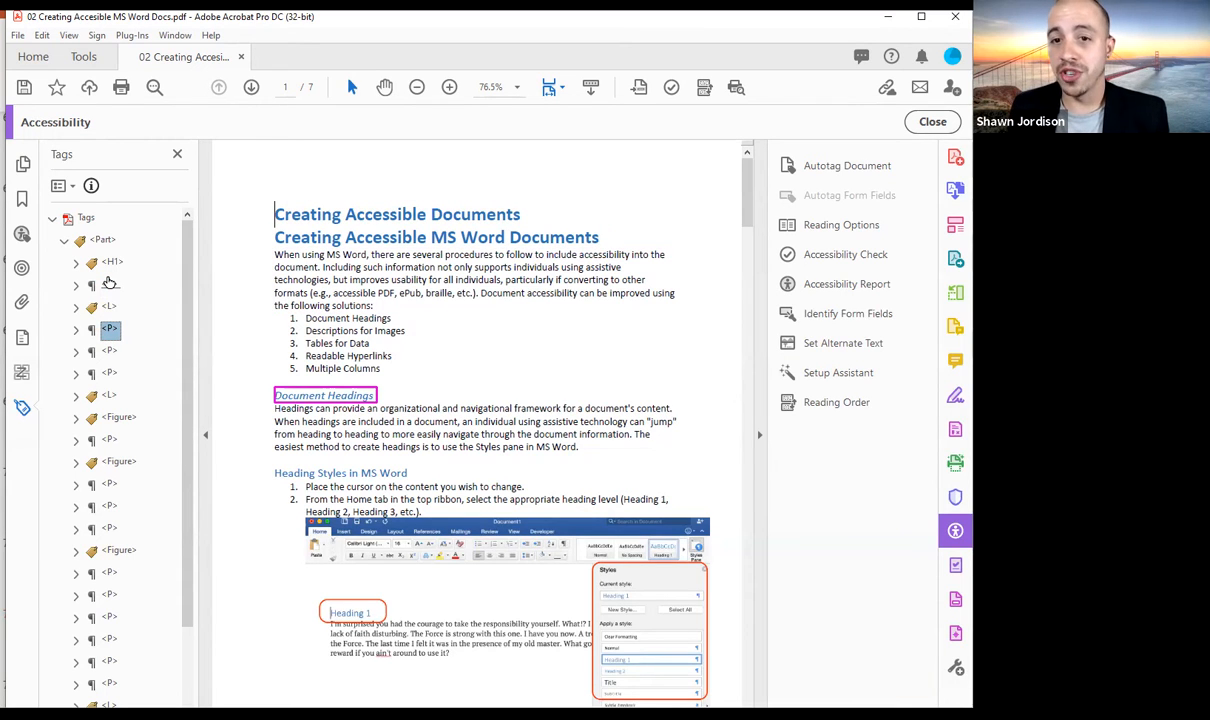
pyautogui.press('Down')
pyautogui.press('Down')
pyautogui.press('Down')
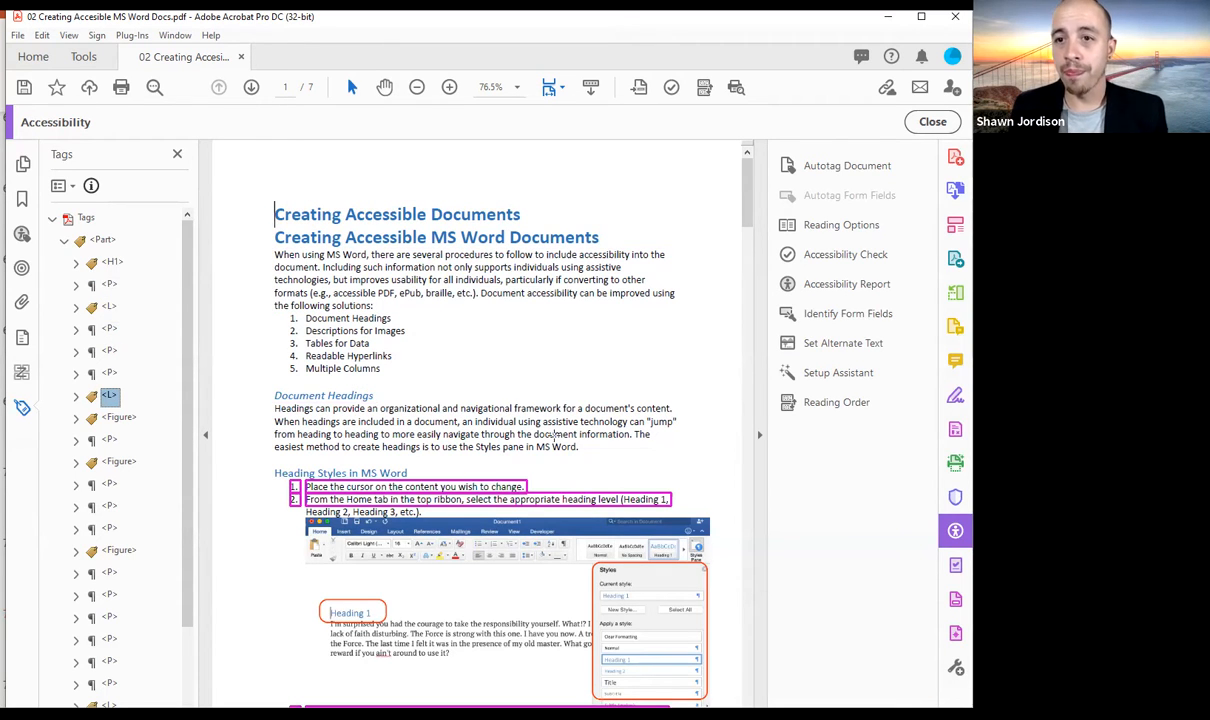
pyautogui.scroll(-3, 562, 432)
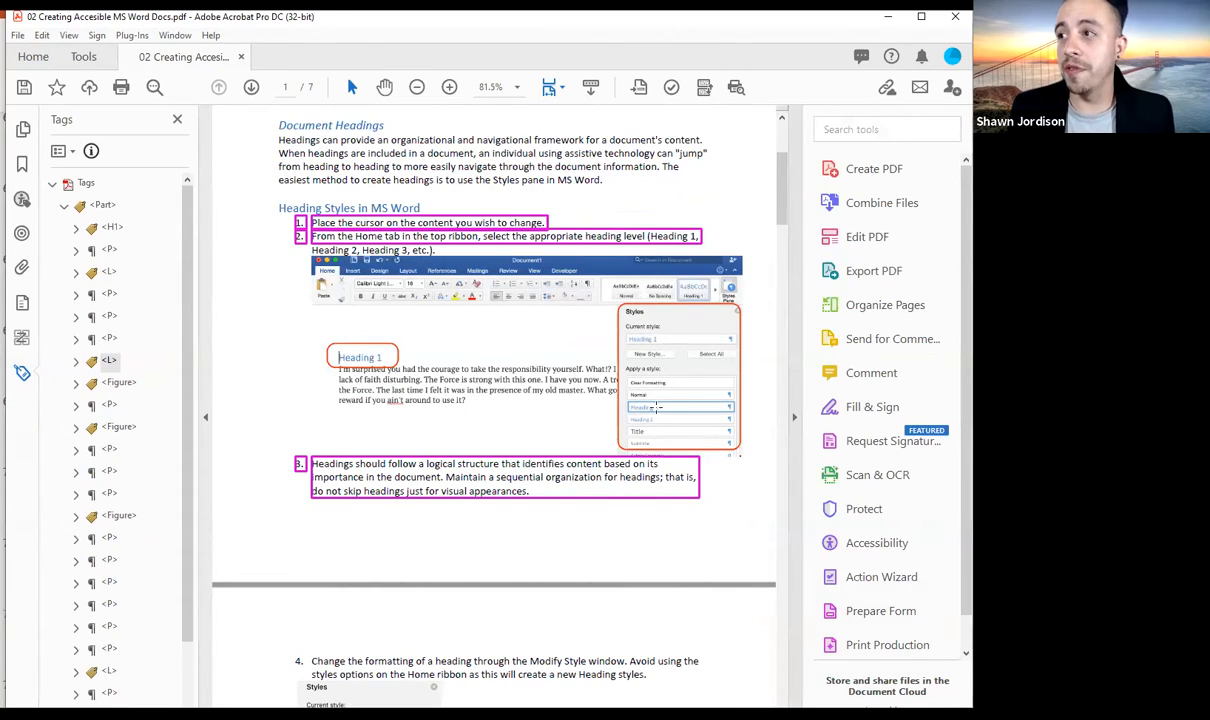
# Make more room for the document and tag tree, then expand the first Figure tag and examine which page content it contains
pyautogui.click(794, 417)
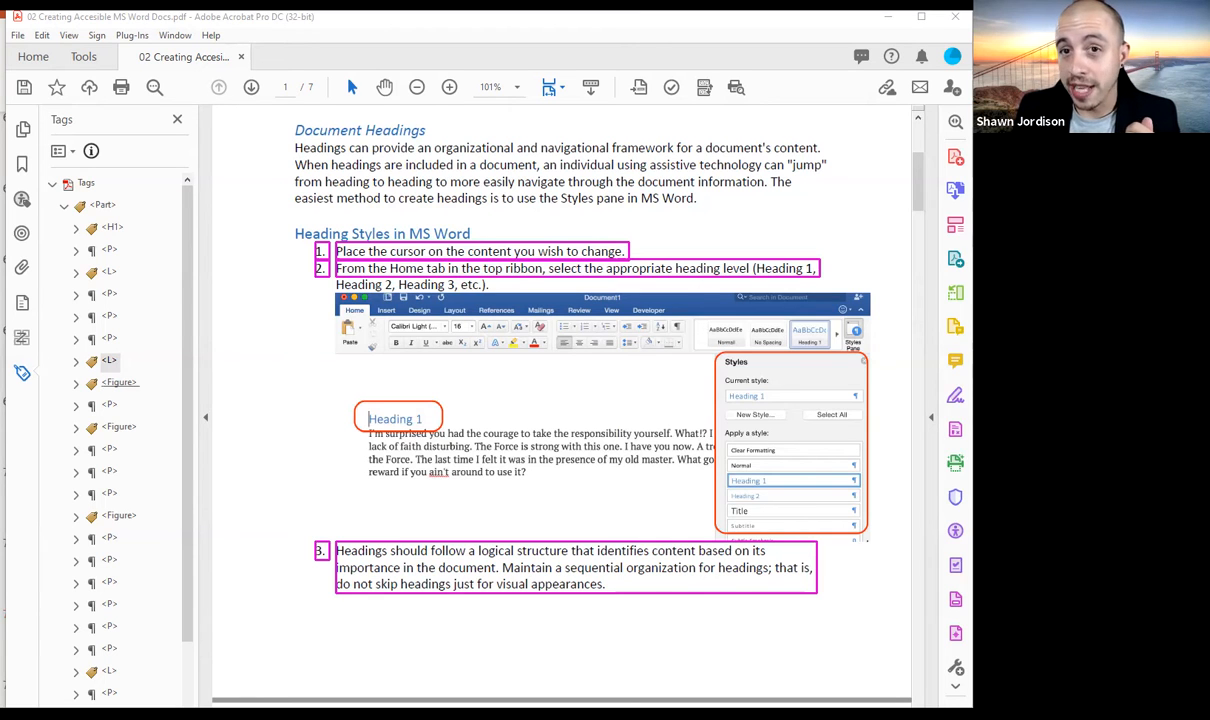
pyautogui.click(119, 386)
pyautogui.press('Right')
pyautogui.press('Down')
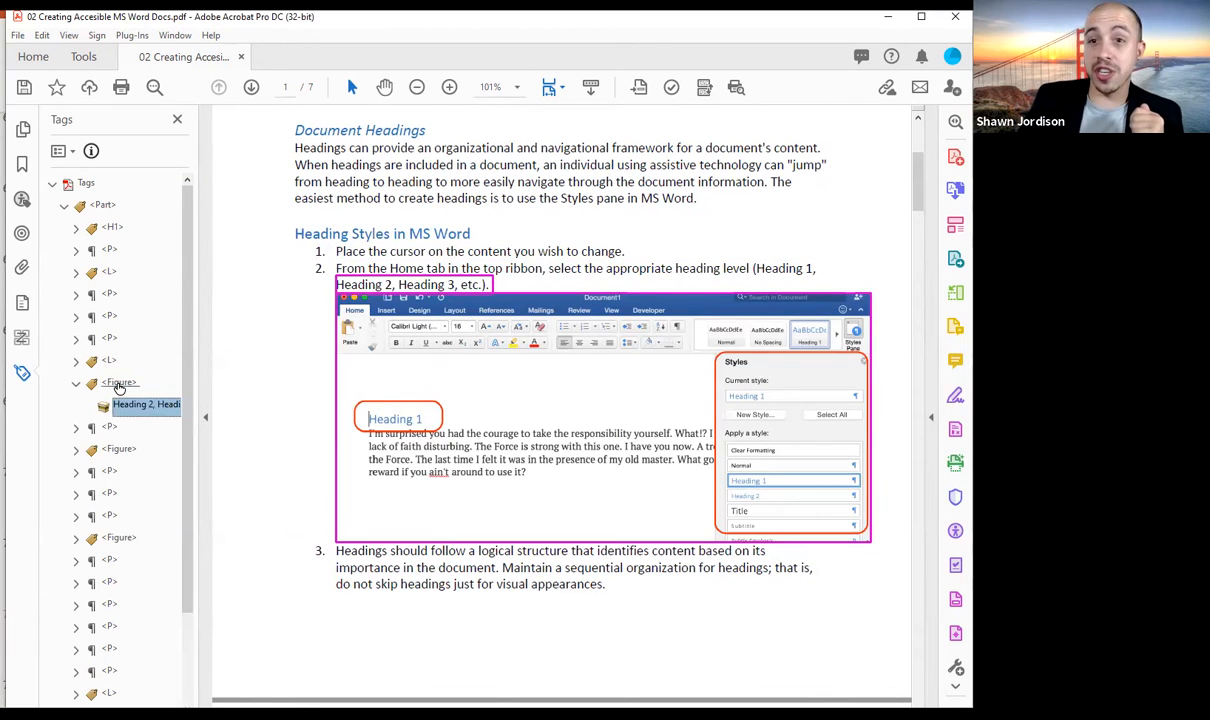
pyautogui.press('Up')
pyautogui.press('Down')
pyautogui.press('Down')
pyautogui.press('Up')
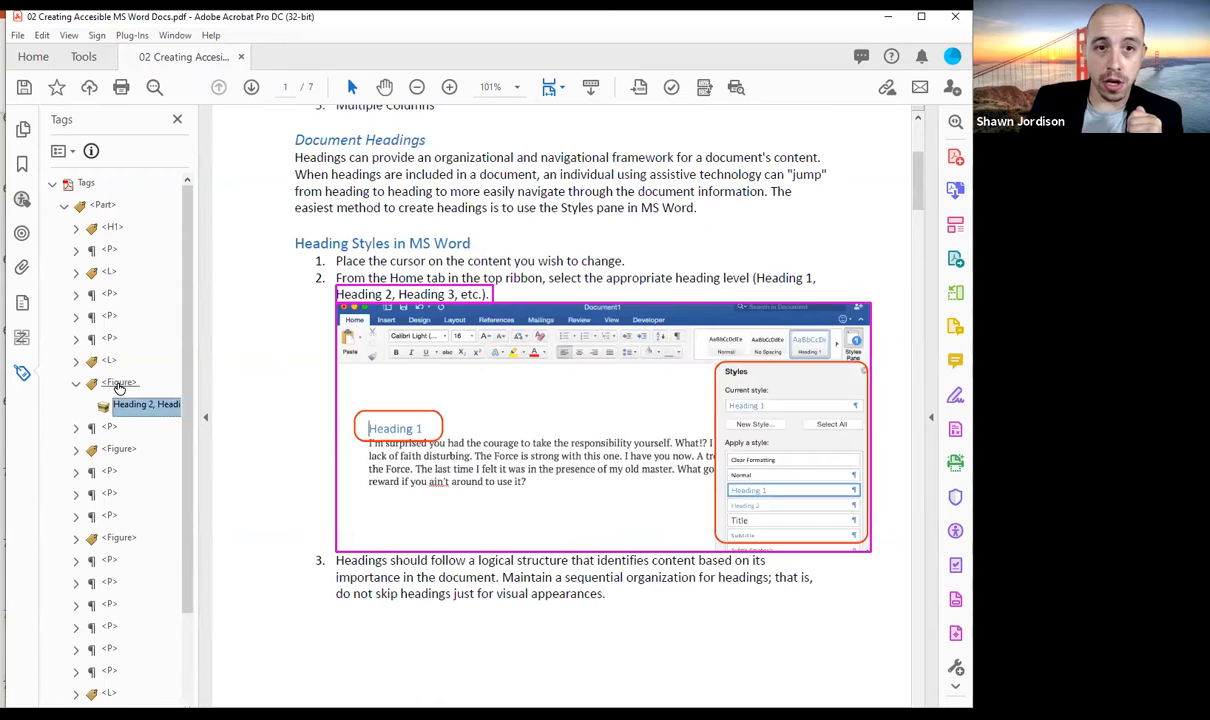
pyautogui.press('Up')
pyautogui.moveTo(197, 327); pyautogui.dragTo(251, 327)
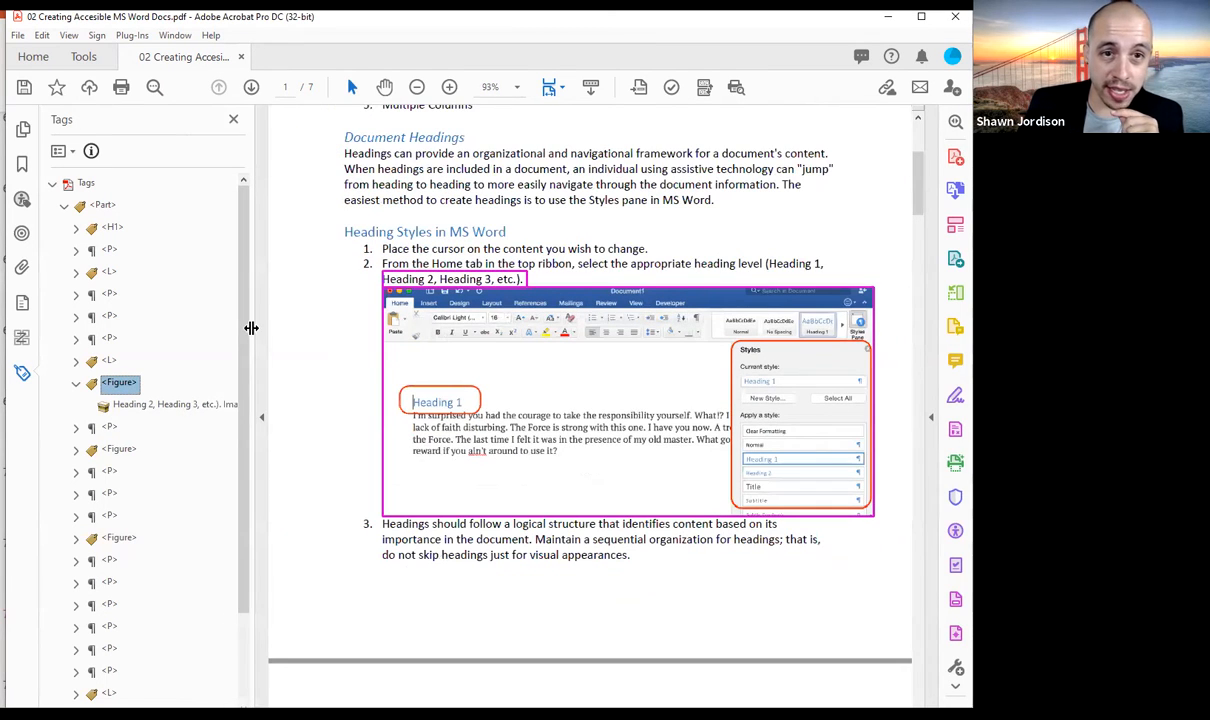
pyautogui.click(150, 404)
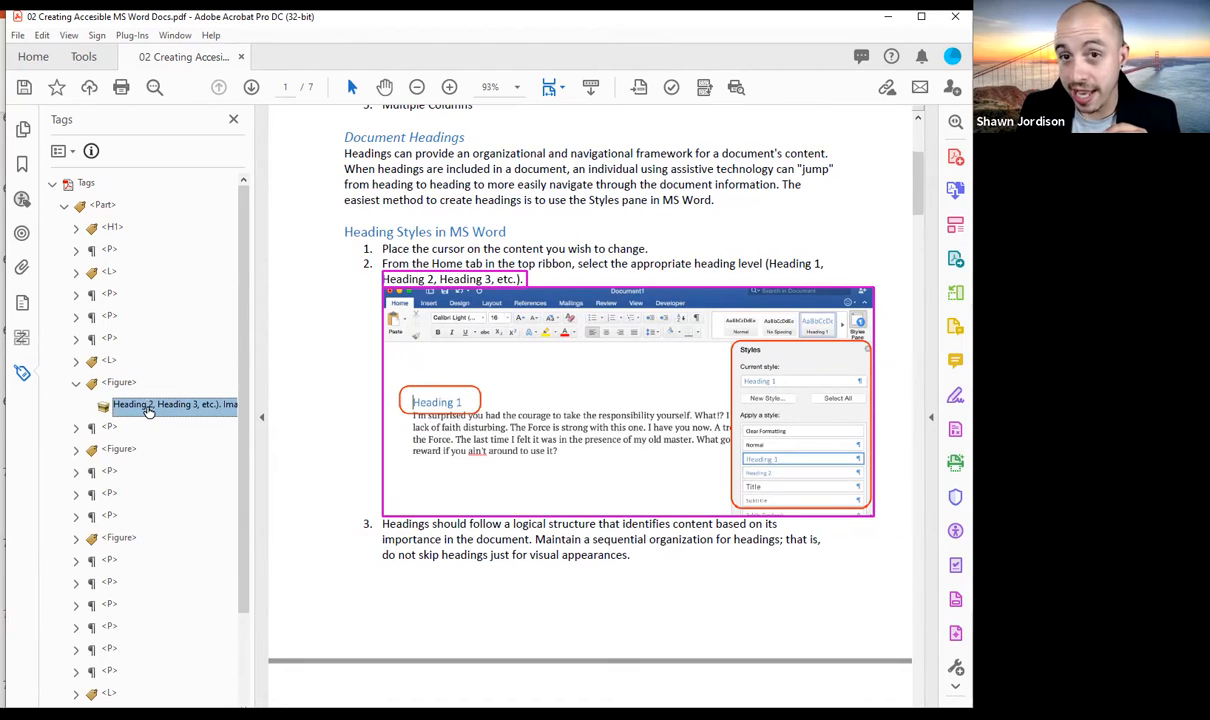
# Expand the second list, under Heading Styles in MS Word, and check each of its LI items against the page
pyautogui.click(114, 362)
pyautogui.press('Right')
pyautogui.press('Down')
pyautogui.press('Down')
pyautogui.press('Down')
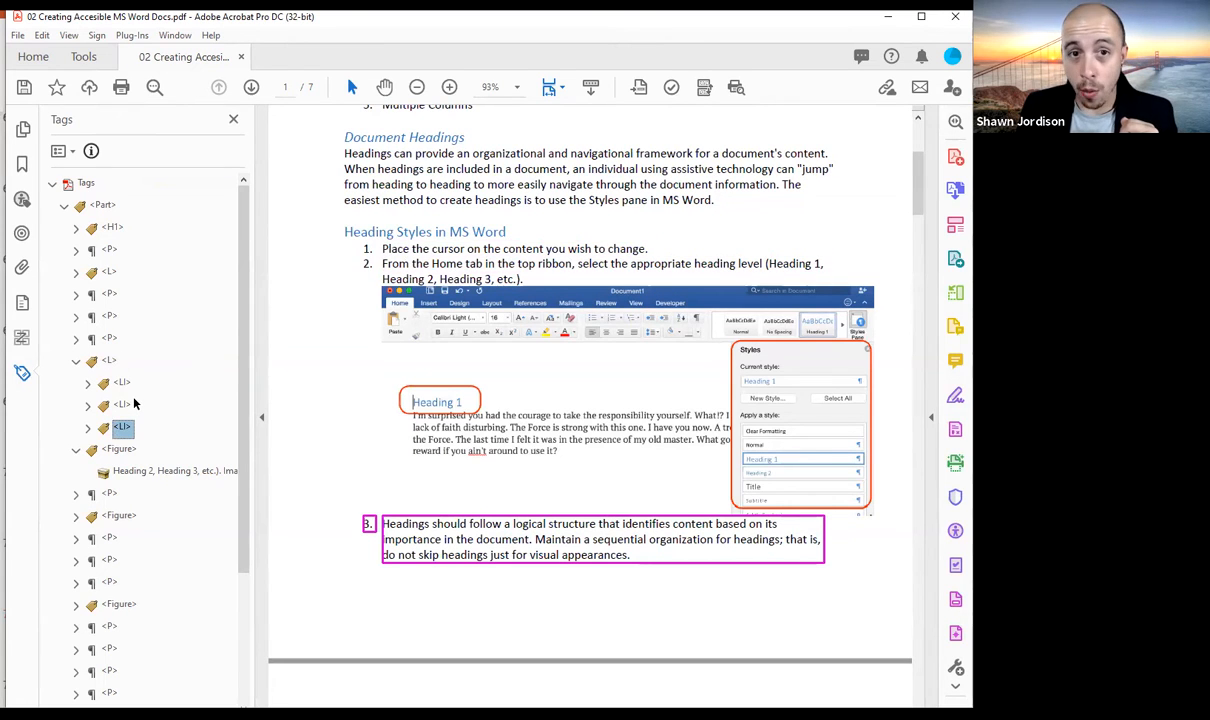
# Expand the list's second LI tag down to the LBody text and check which part of item 2 it covers
pyautogui.click(121, 404)
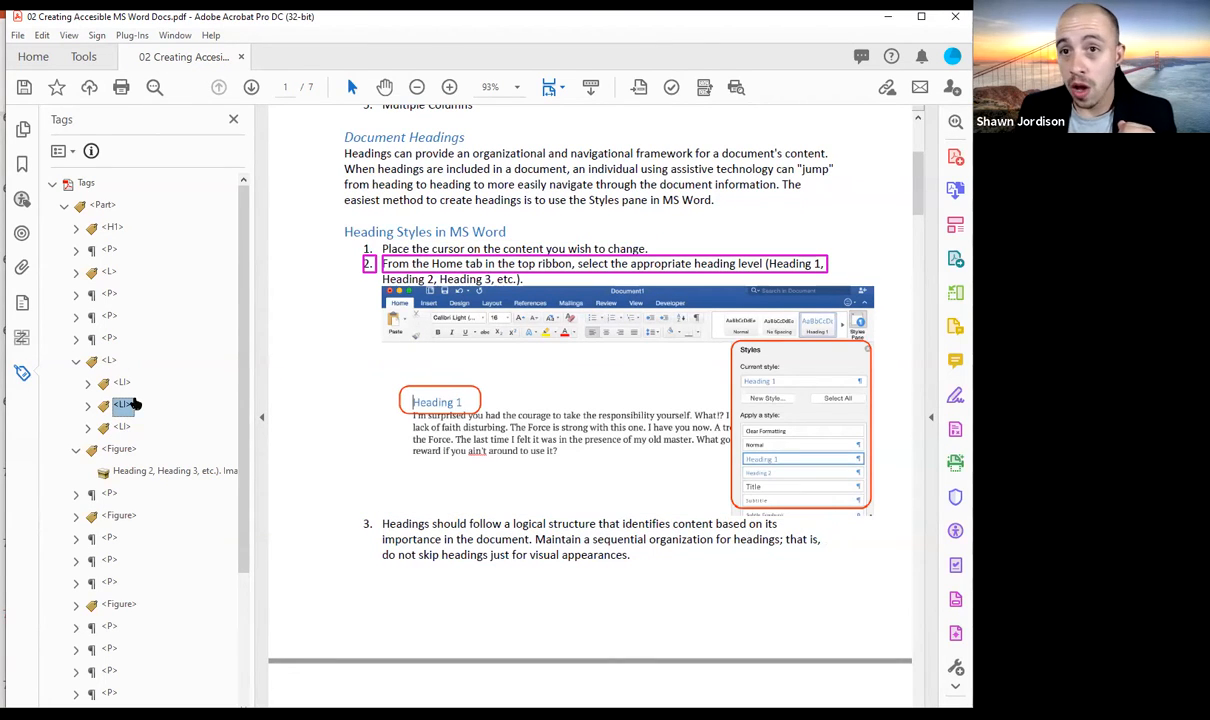
pyautogui.press('Right')
pyautogui.press('Down')
pyautogui.press('Down')
pyautogui.press('Right')
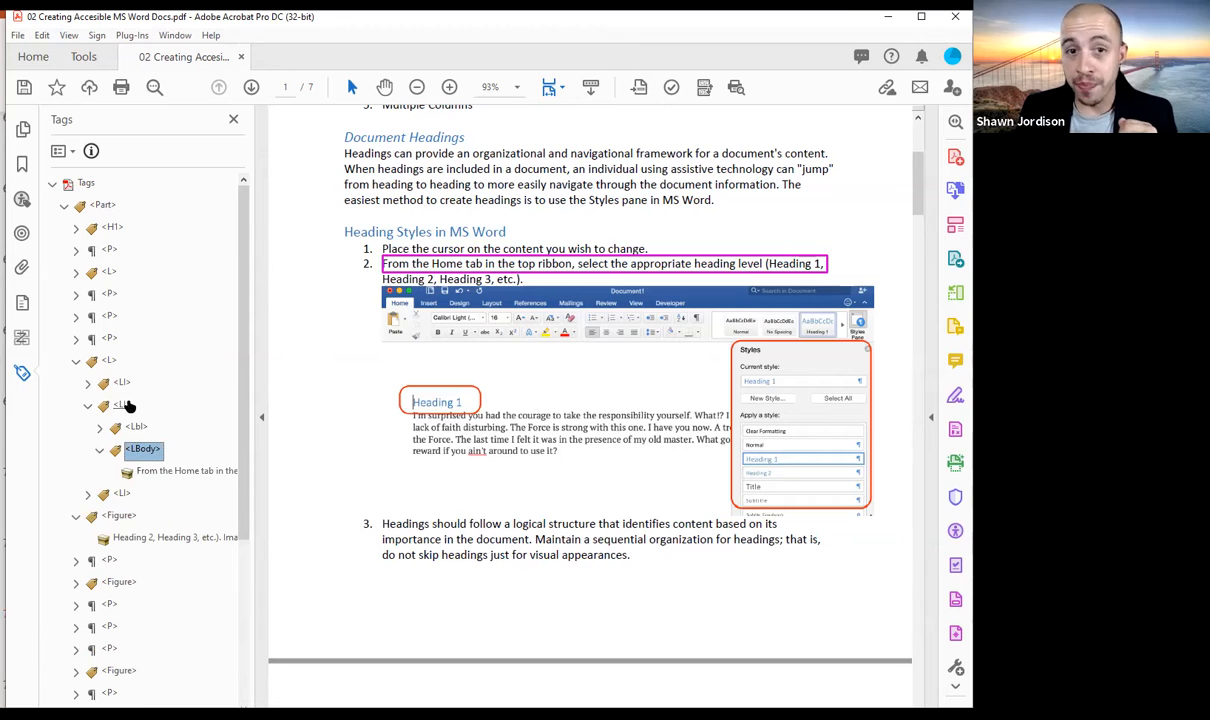
pyautogui.press('Down')
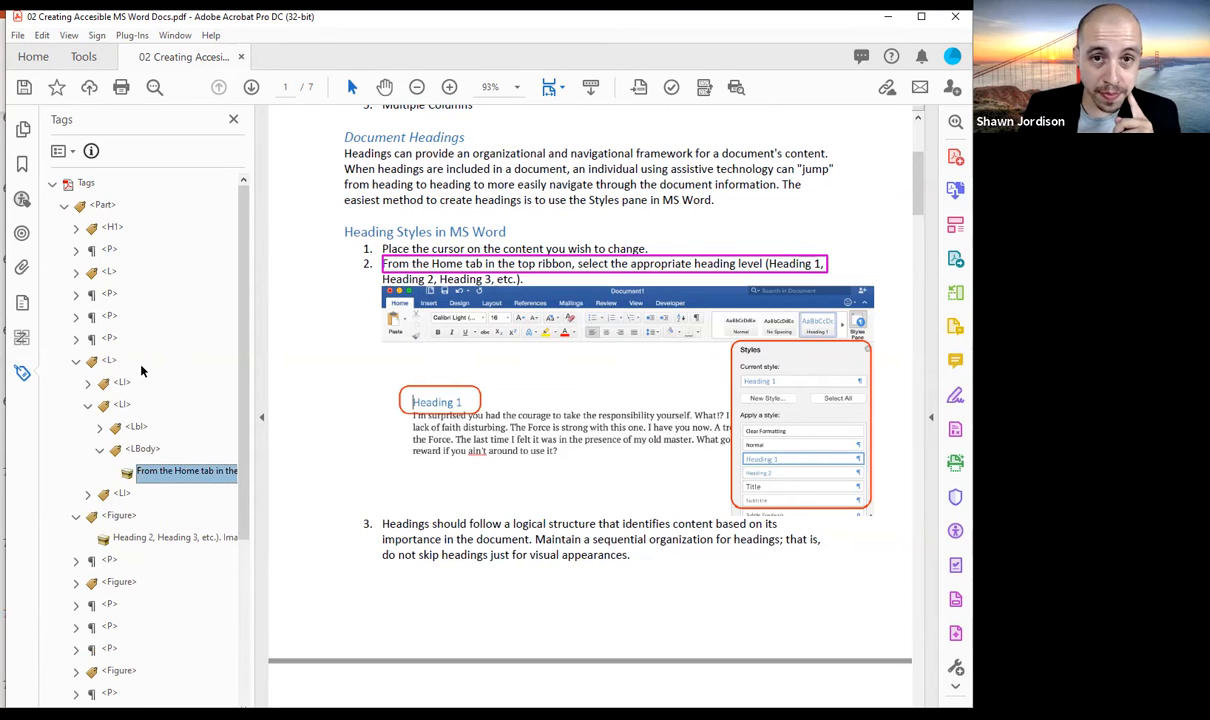
pyautogui.moveTo(252, 372); pyautogui.dragTo(300, 371)
pyautogui.click(143, 450)
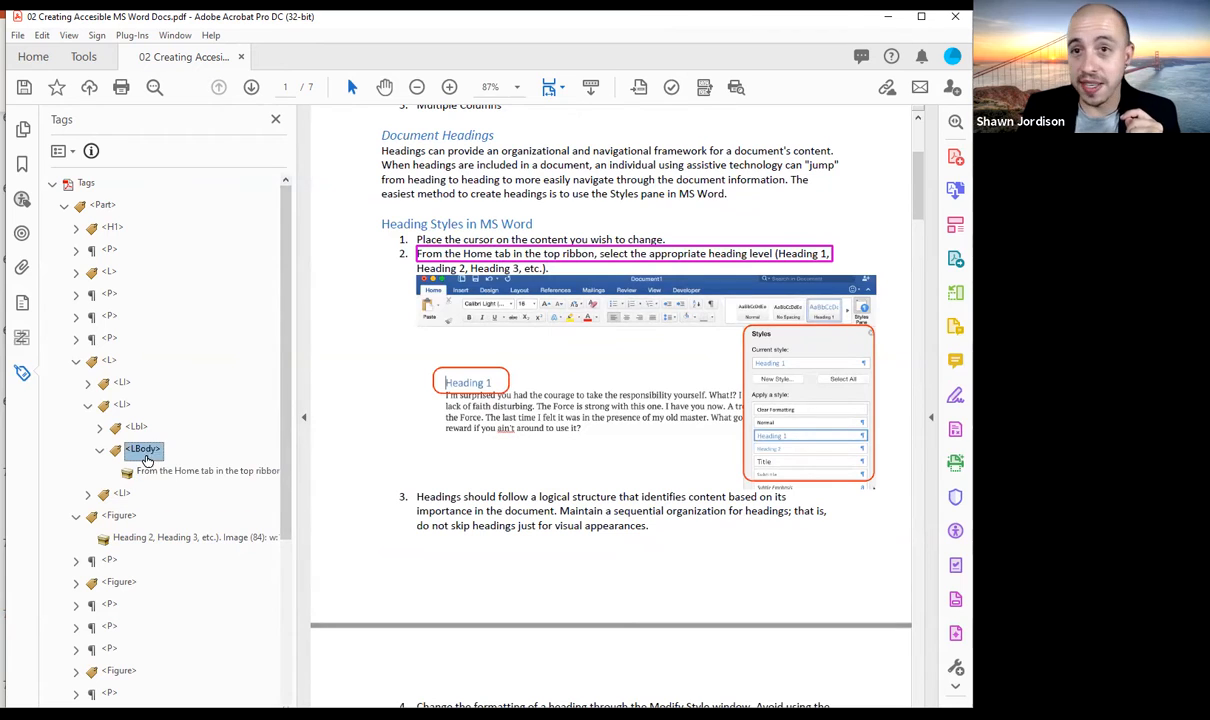
pyautogui.click(152, 470)
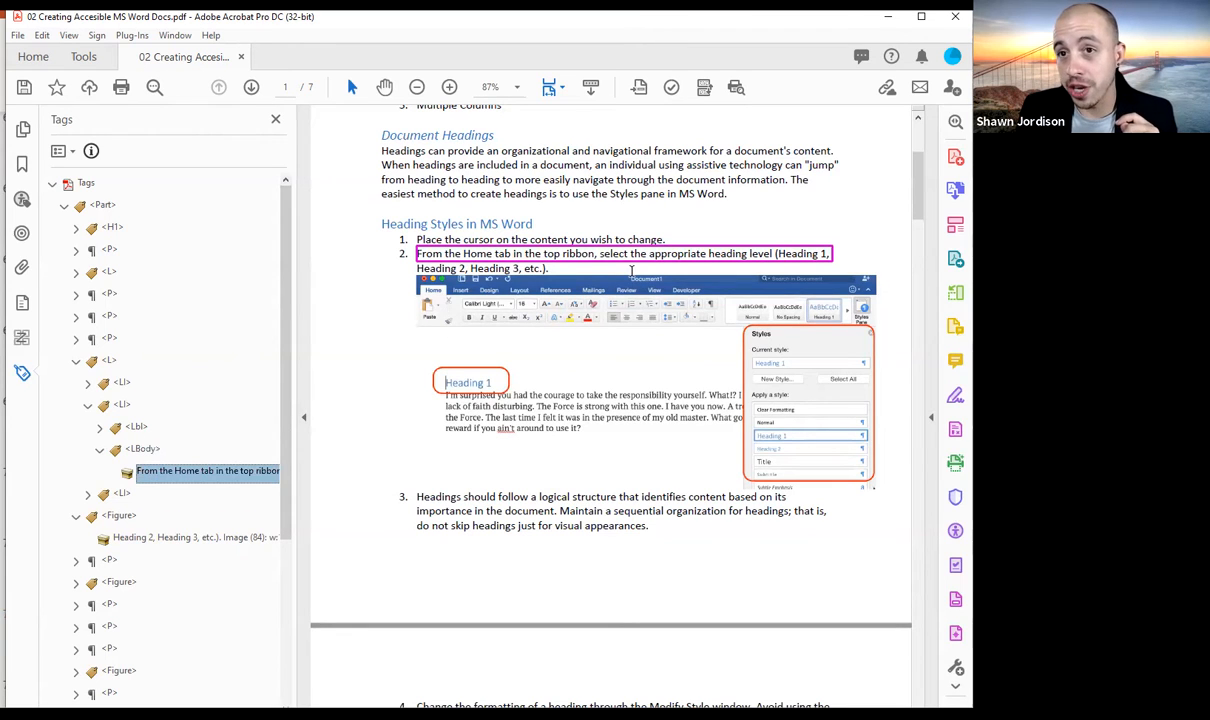
# Select "select the appropriate" in list item 2 and find its tag from the selection
pyautogui.moveTo(707, 255); pyautogui.dragTo(600, 255)
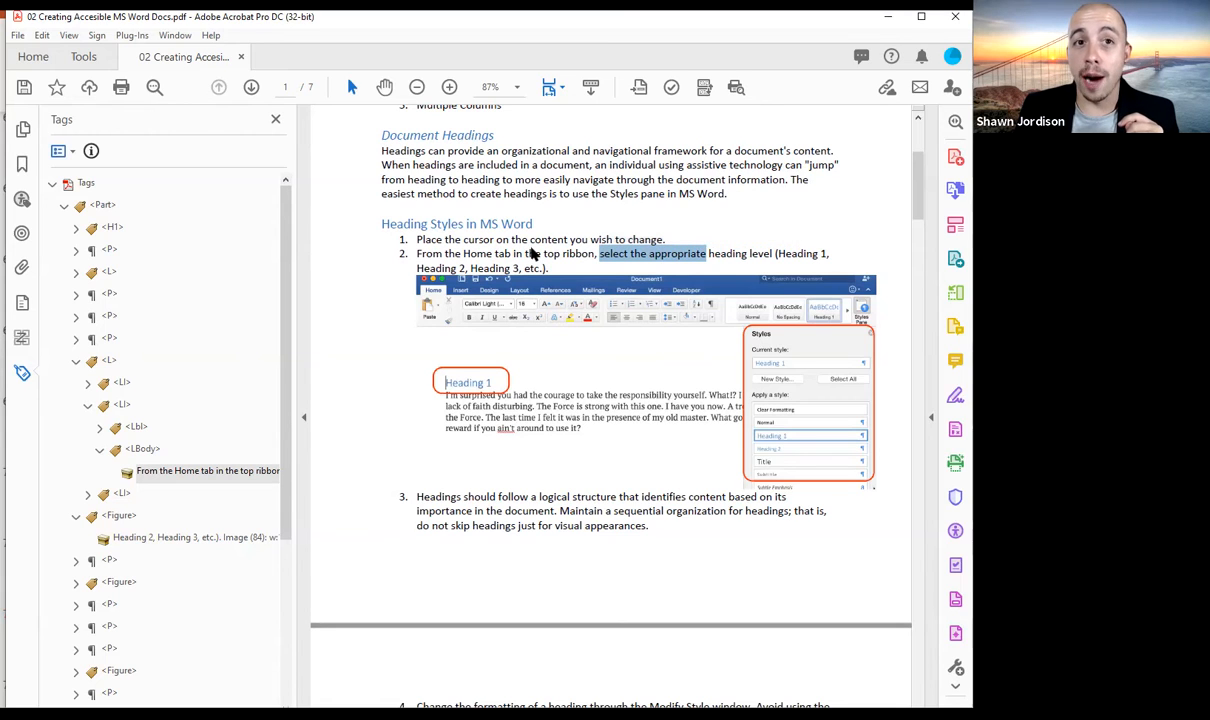
pyautogui.click(62, 152)
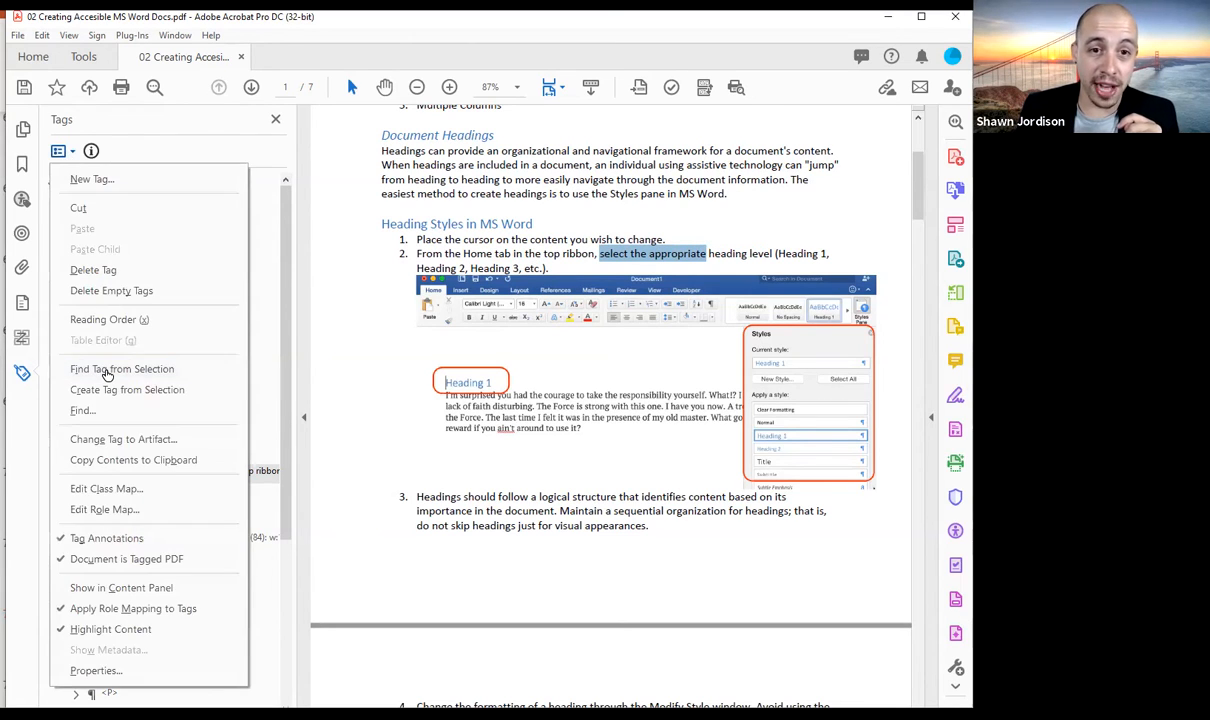
pyautogui.click(107, 370)
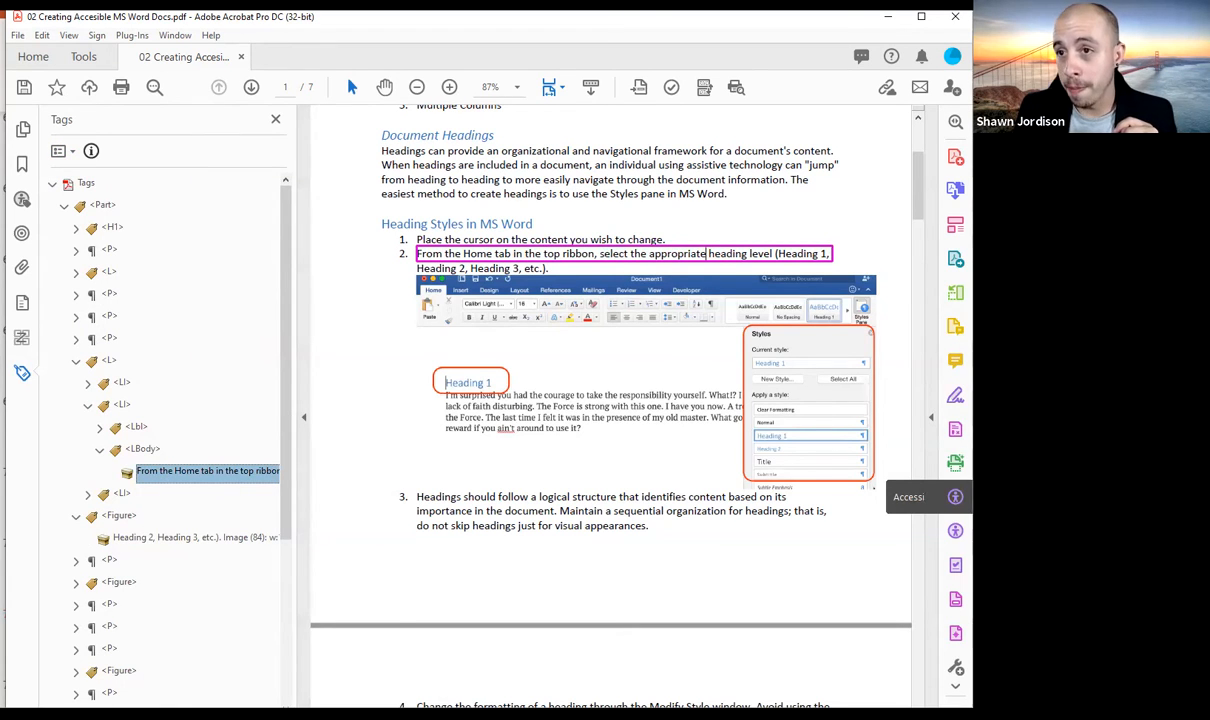
# Open the Reading Order tool, move its dialog clear of the page content, and turn off Show page content groups
pyautogui.click(955, 497)
pyautogui.click(836, 403)
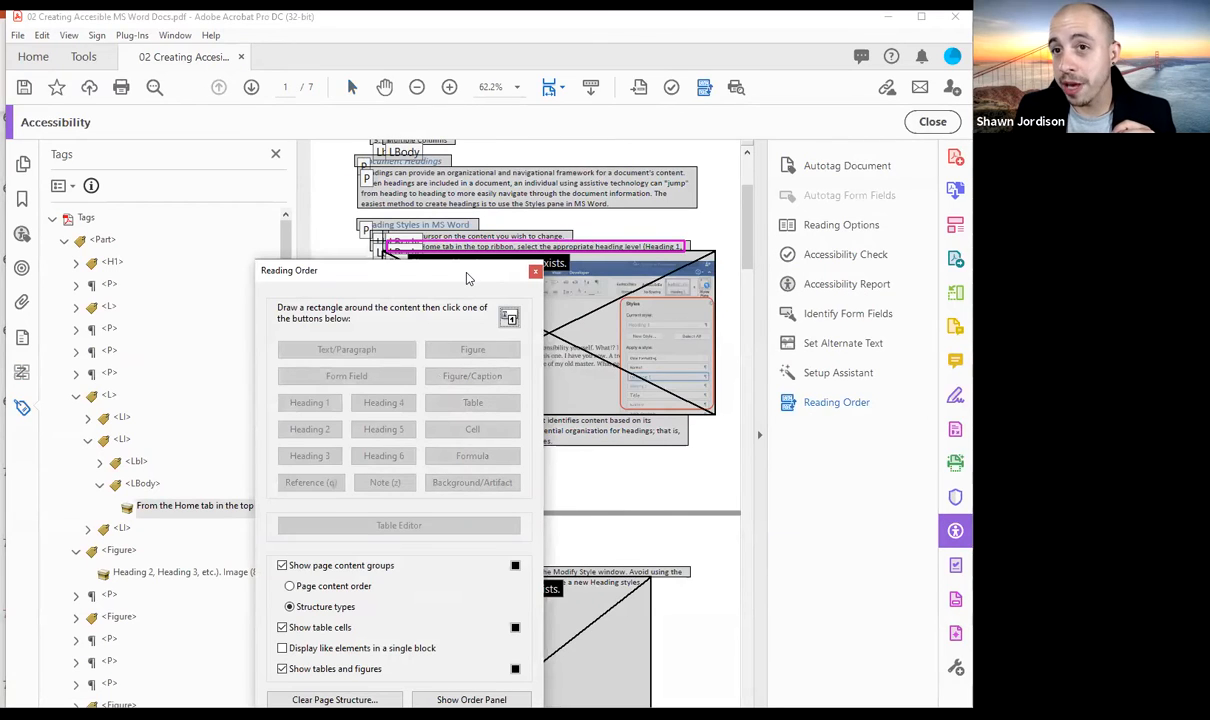
pyautogui.moveTo(466, 277); pyautogui.dragTo(878, 138)
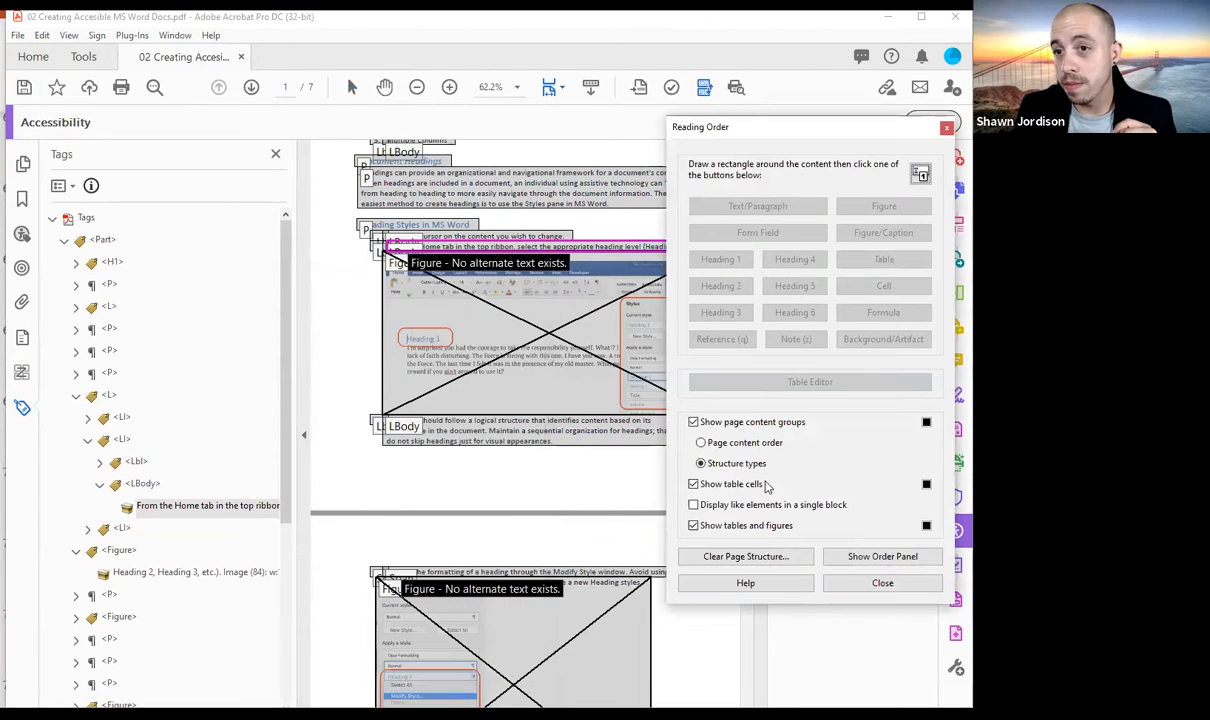
pyautogui.click(738, 424)
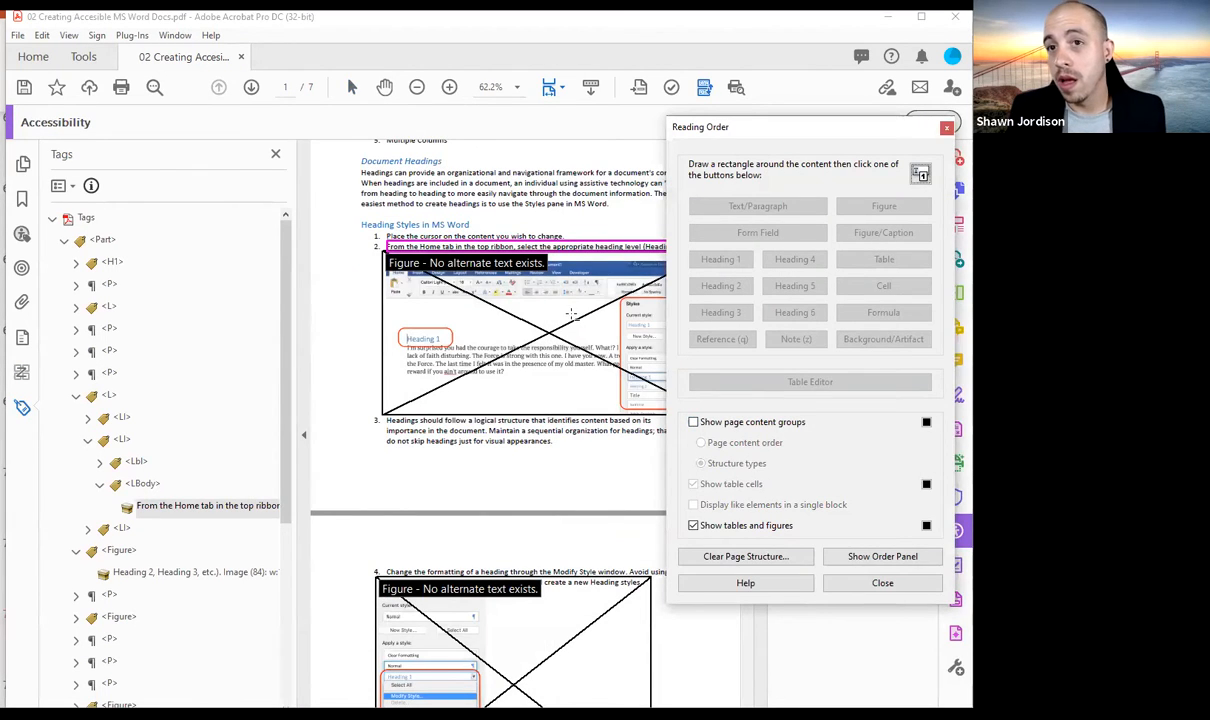
# Turn off Show tables and figures, tag "Heading 2, Heading 3, etc.)." in list item 2 as Text/Paragraph, and close the Reading Order tool
pyautogui.click(693, 525)
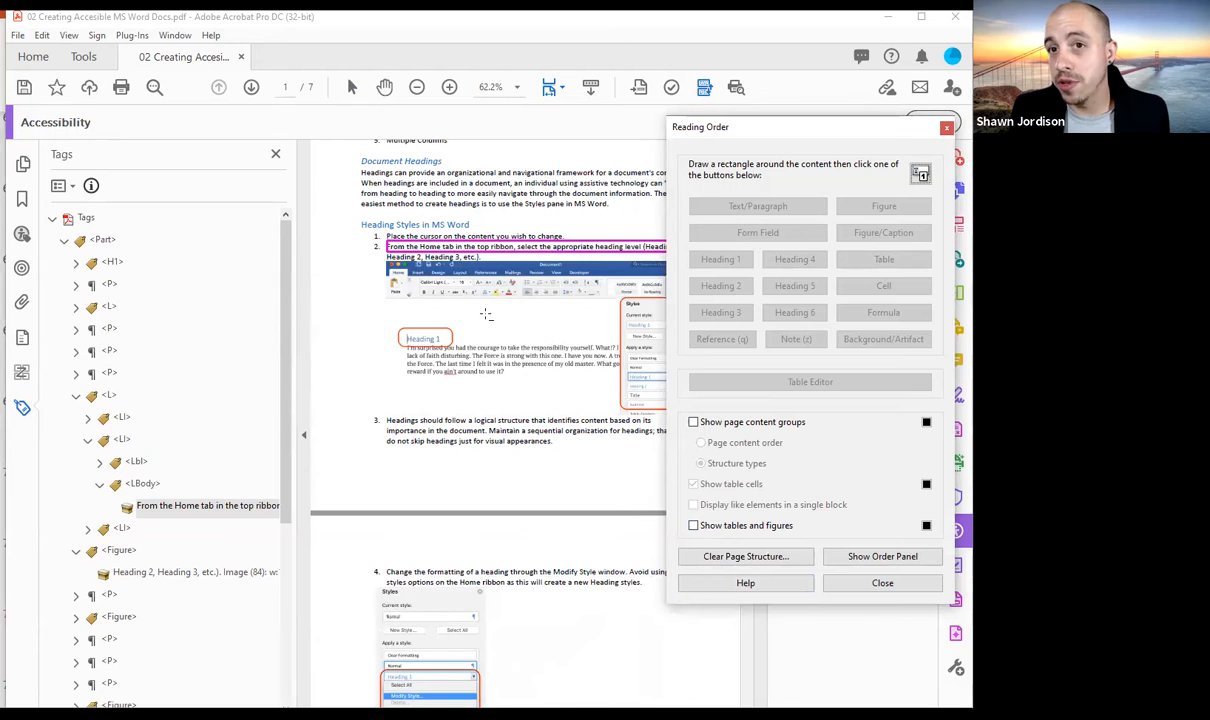
pyautogui.keyDown('ctrl'); pyautogui.scroll(3, 487, 313); pyautogui.keyUp('ctrl')
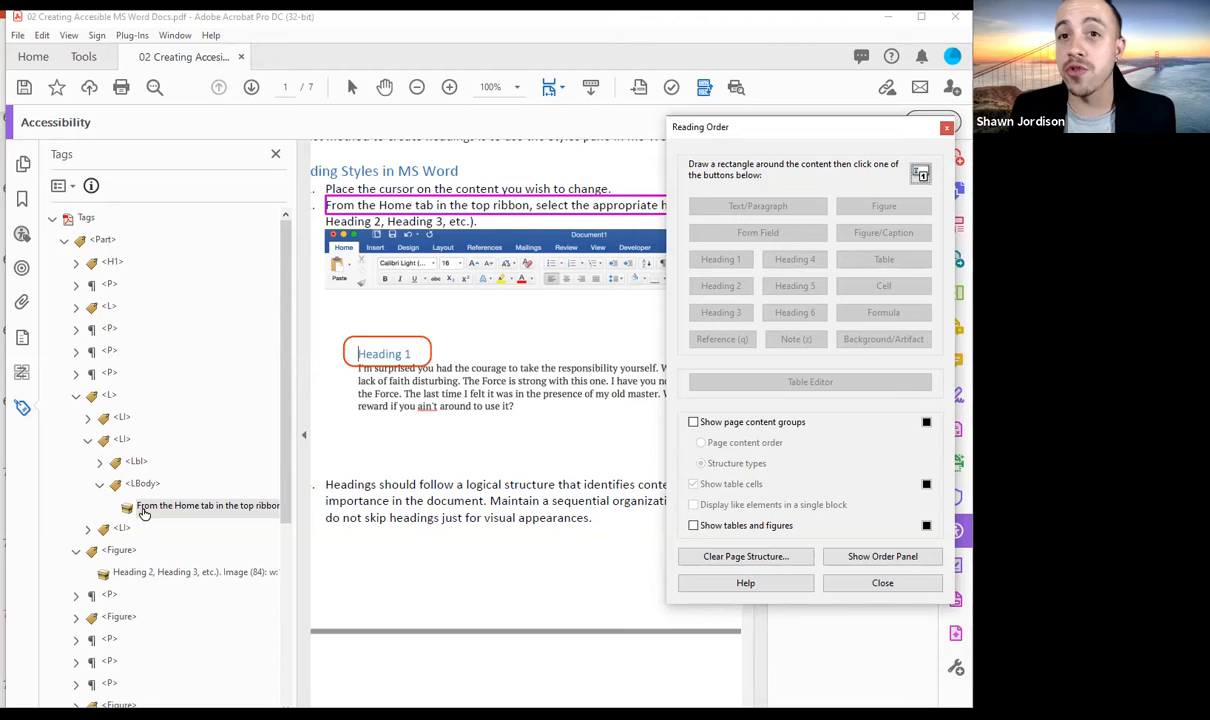
pyautogui.moveTo(322, 213); pyautogui.dragTo(490, 234)
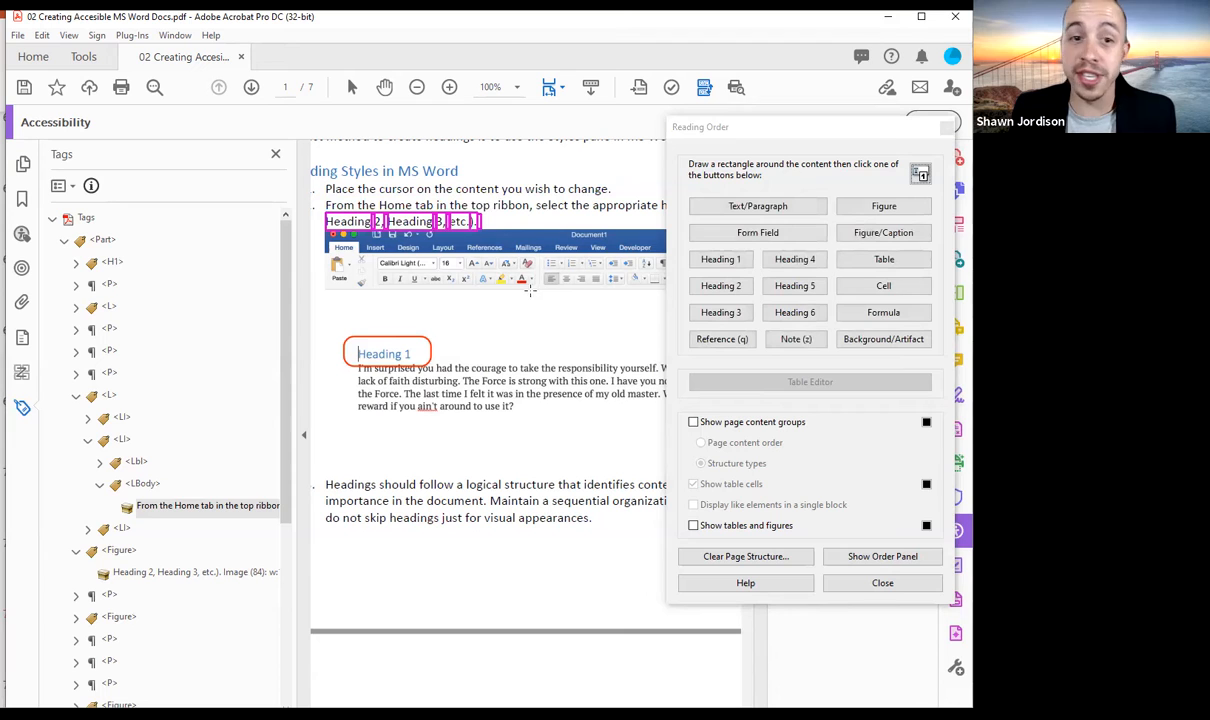
pyautogui.click(718, 207)
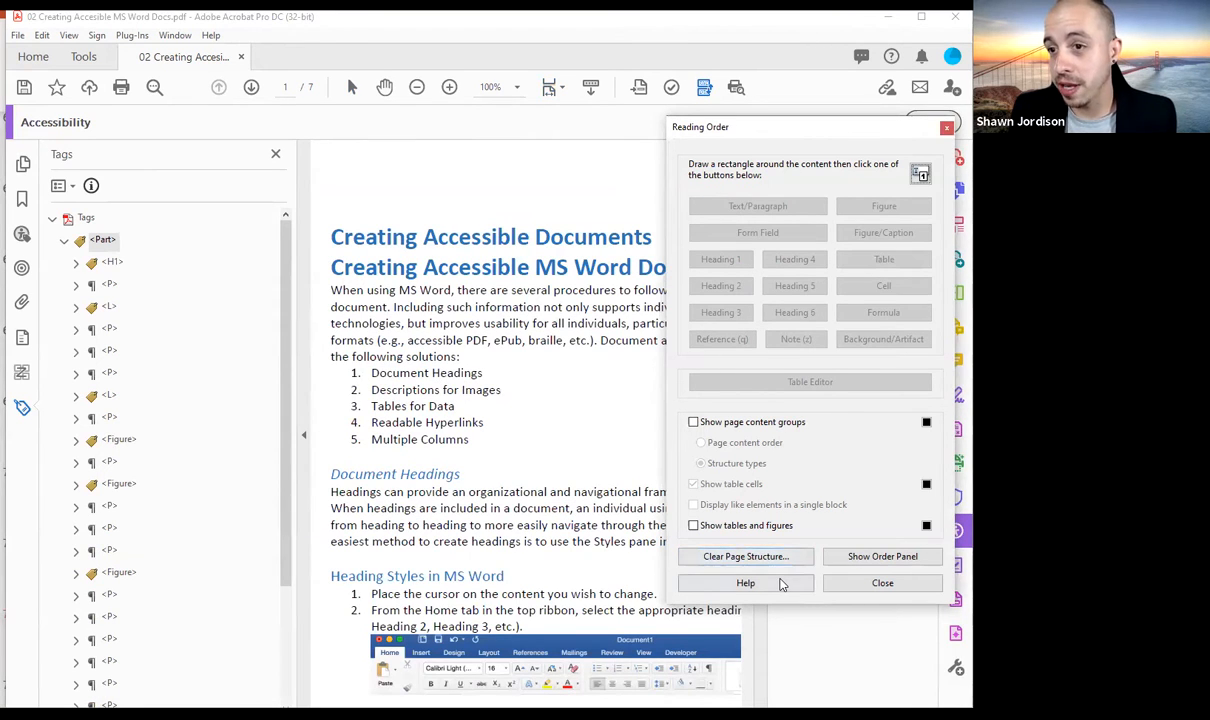
pyautogui.click(848, 582)
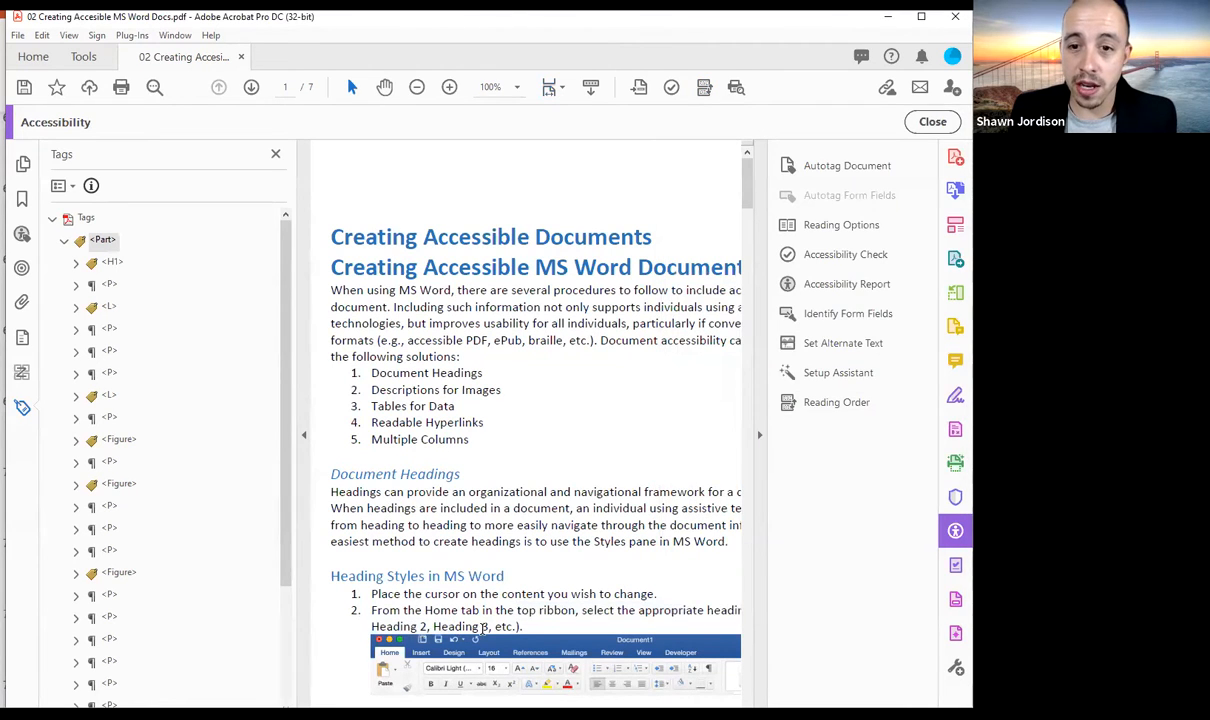
# Select "Heading 3," in list item 2 and find its tag from the selection
pyautogui.moveTo(434, 627); pyautogui.dragTo(491, 627)
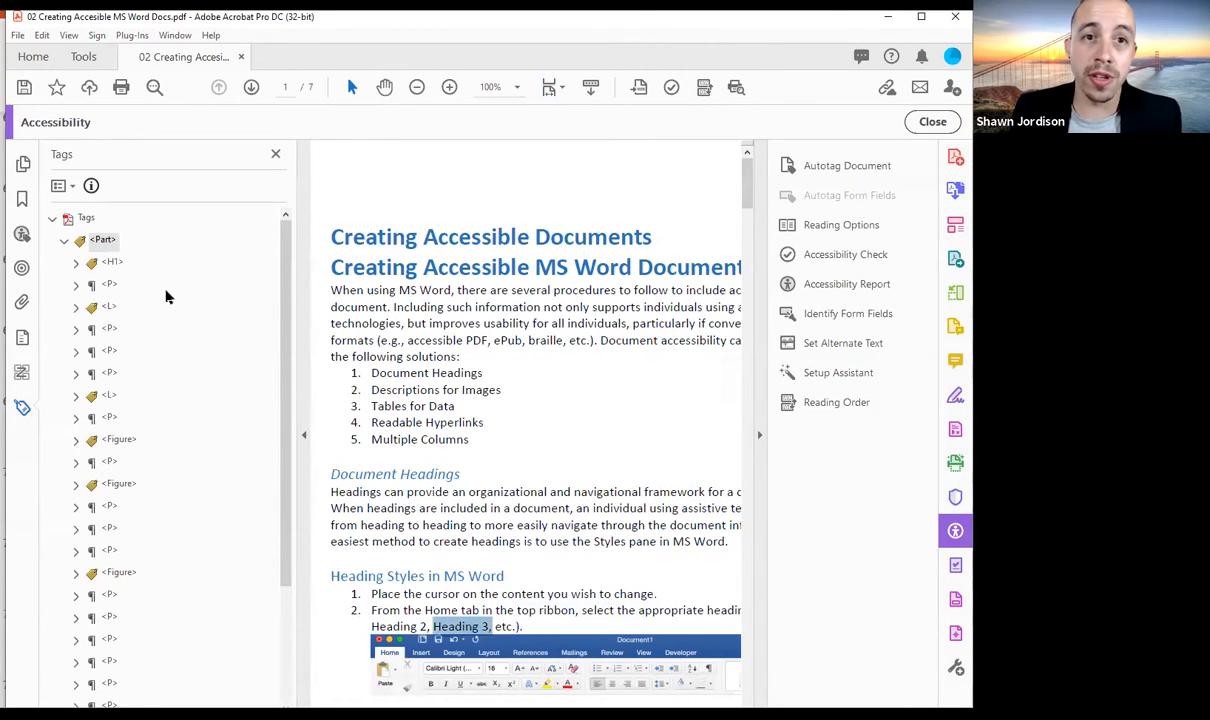
pyautogui.click(62, 186)
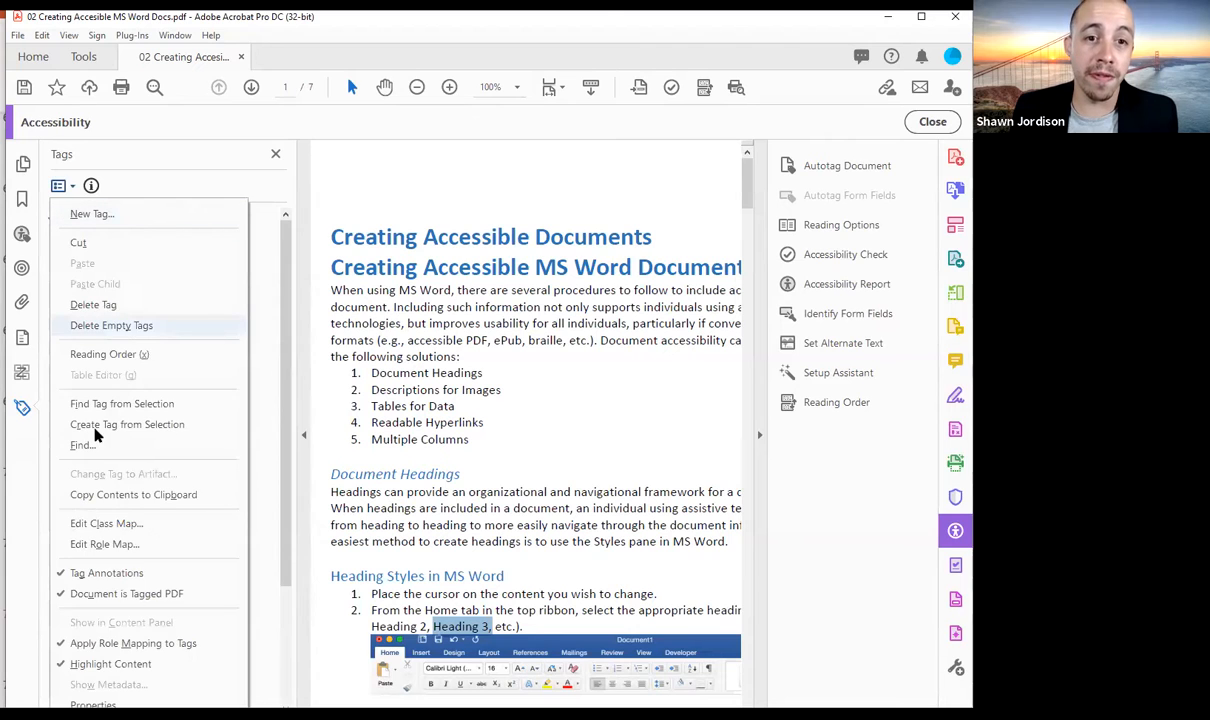
pyautogui.click(126, 405)
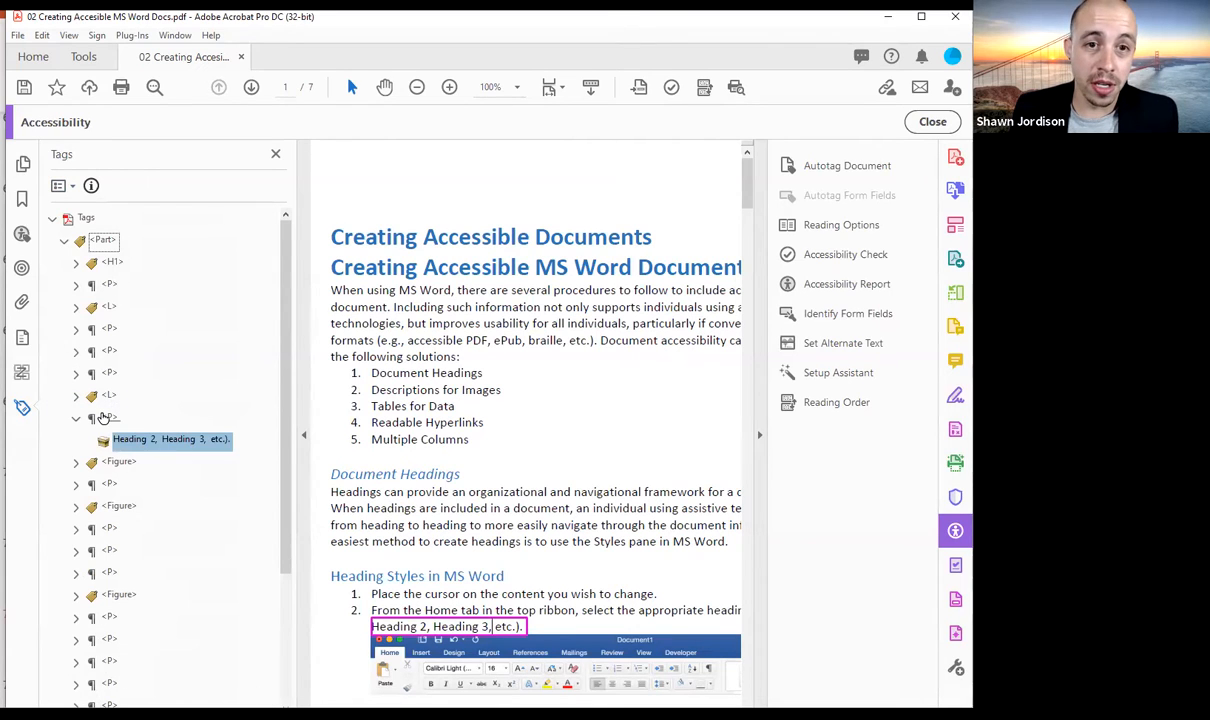
pyautogui.click(120, 441)
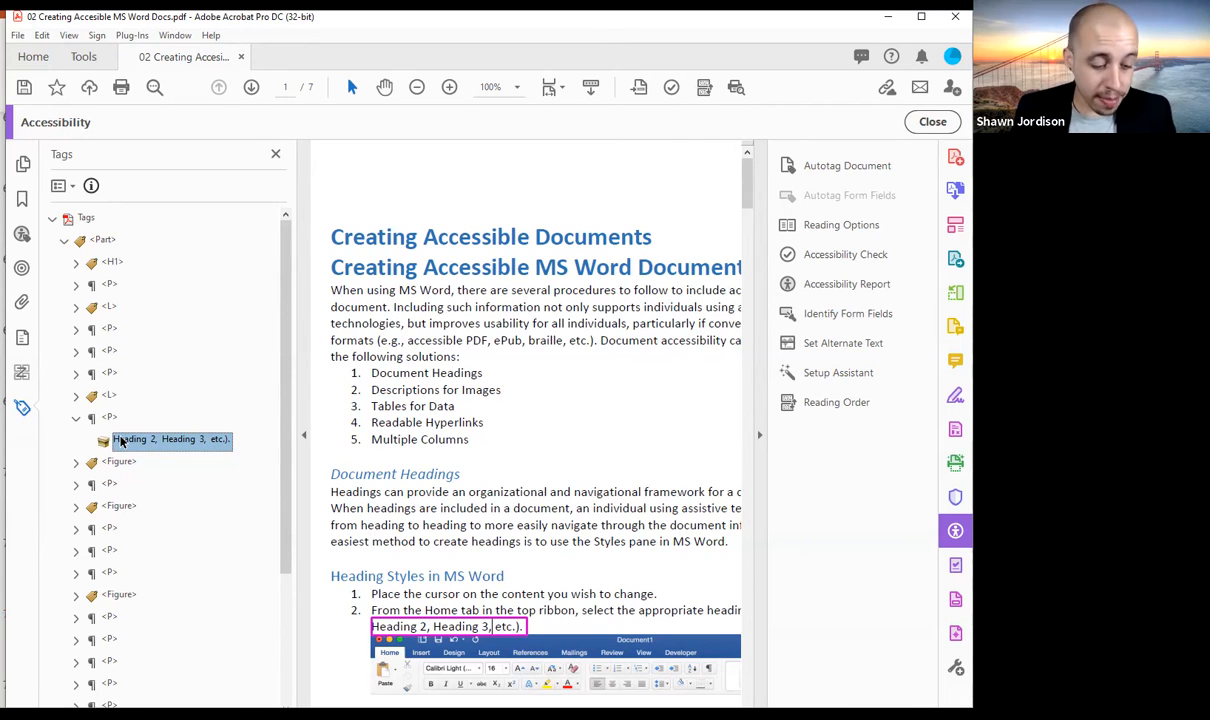
pyautogui.rightClick(205, 437)
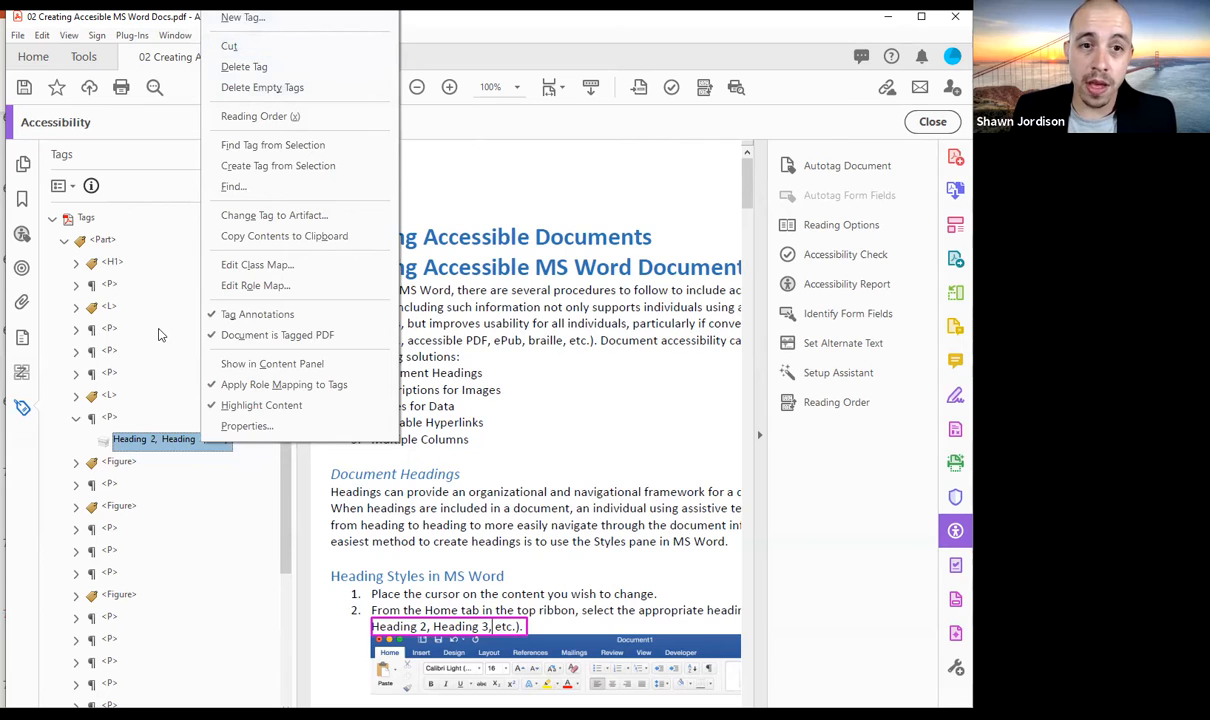
# Expand the second list's second LI down to its LBody and move the "Heading 2, Heading 3, etc.)." content into it, after the existing text
pyautogui.click(109, 398)
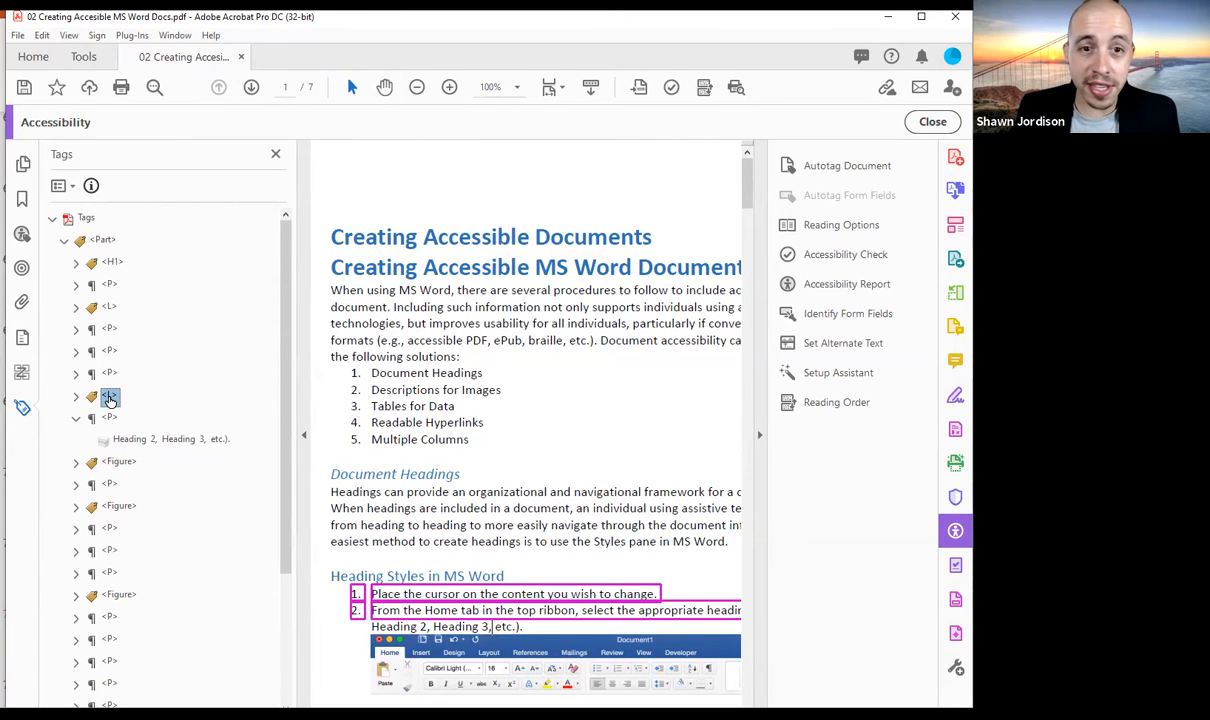
pyautogui.press('Right')
pyautogui.press('Down')
pyautogui.press('Down')
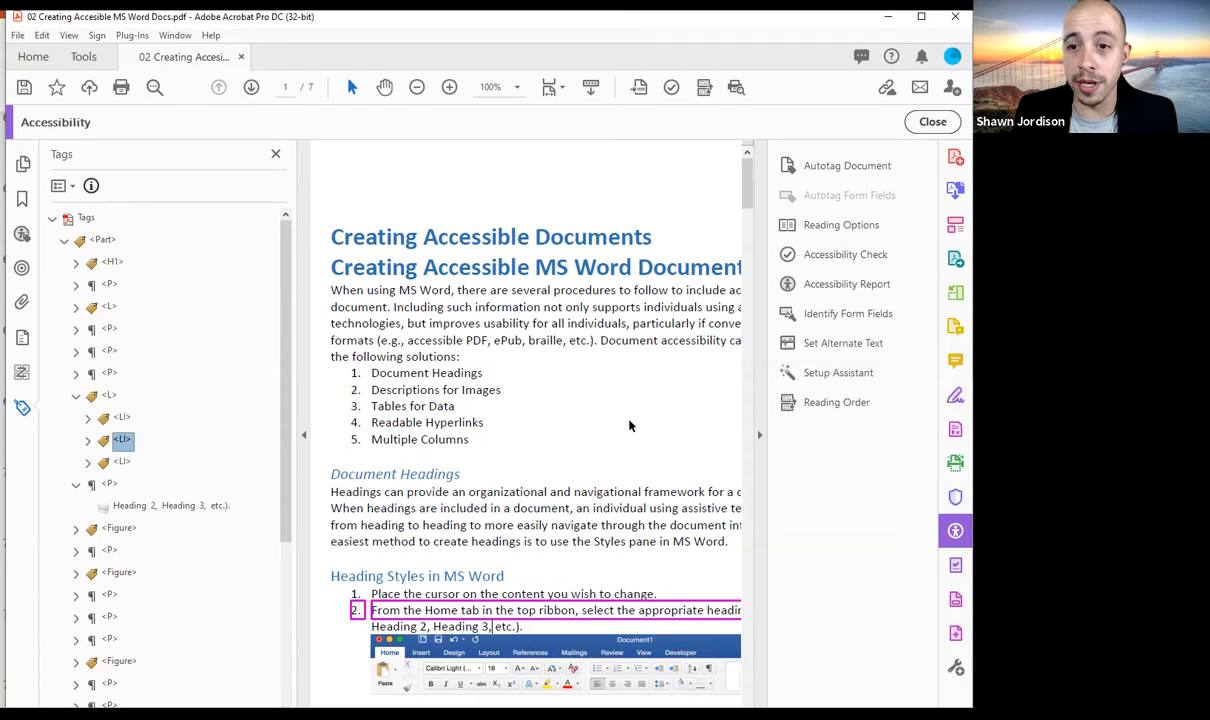
pyautogui.click(760, 435)
pyautogui.click(88, 441)
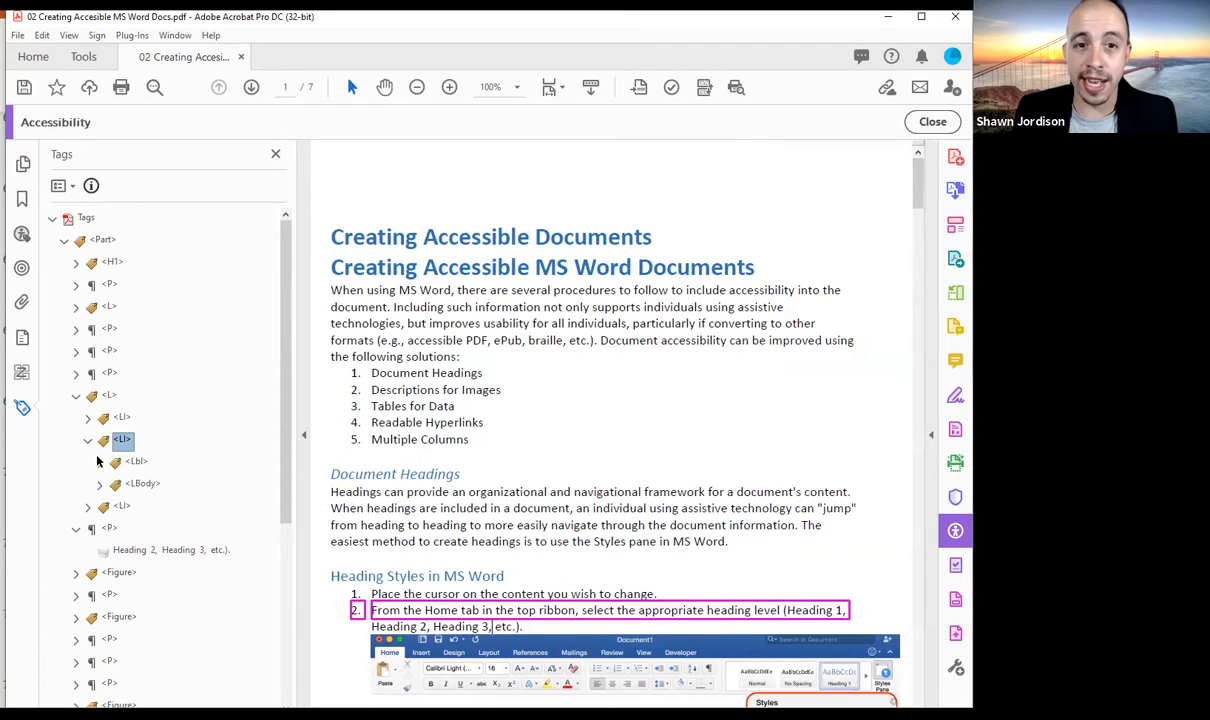
pyautogui.click(99, 486)
pyautogui.click(149, 508)
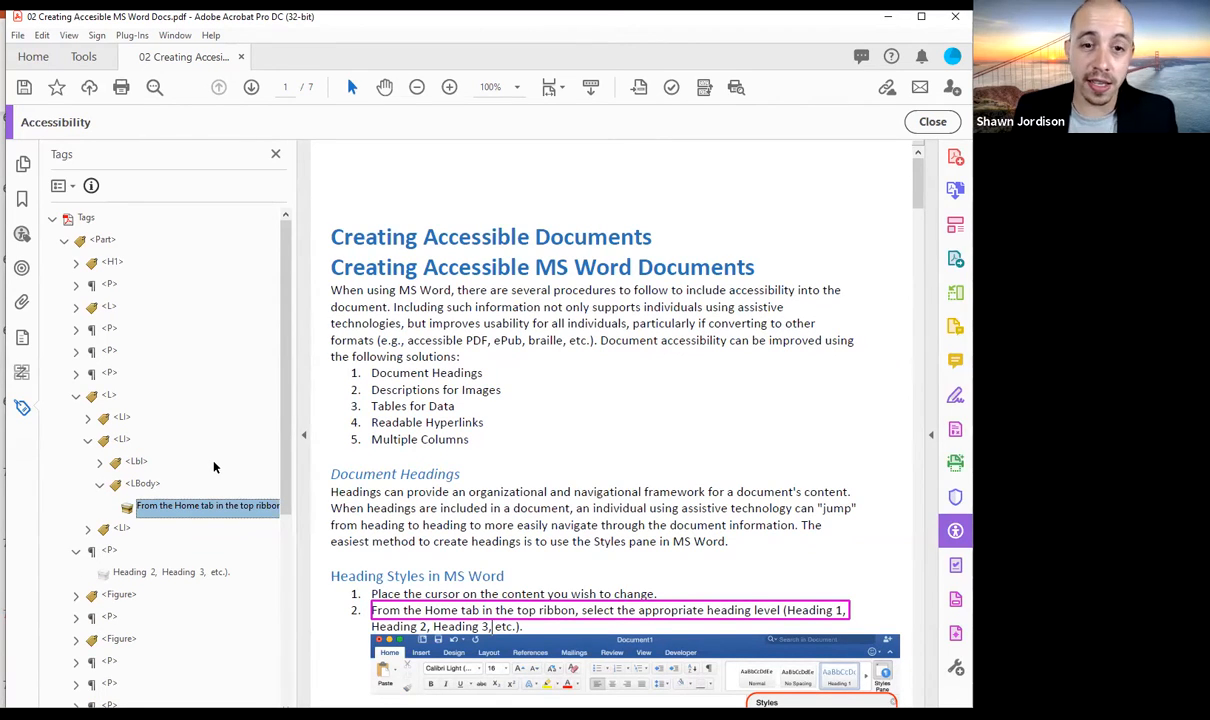
pyautogui.moveTo(165, 572); pyautogui.dragTo(130, 505)
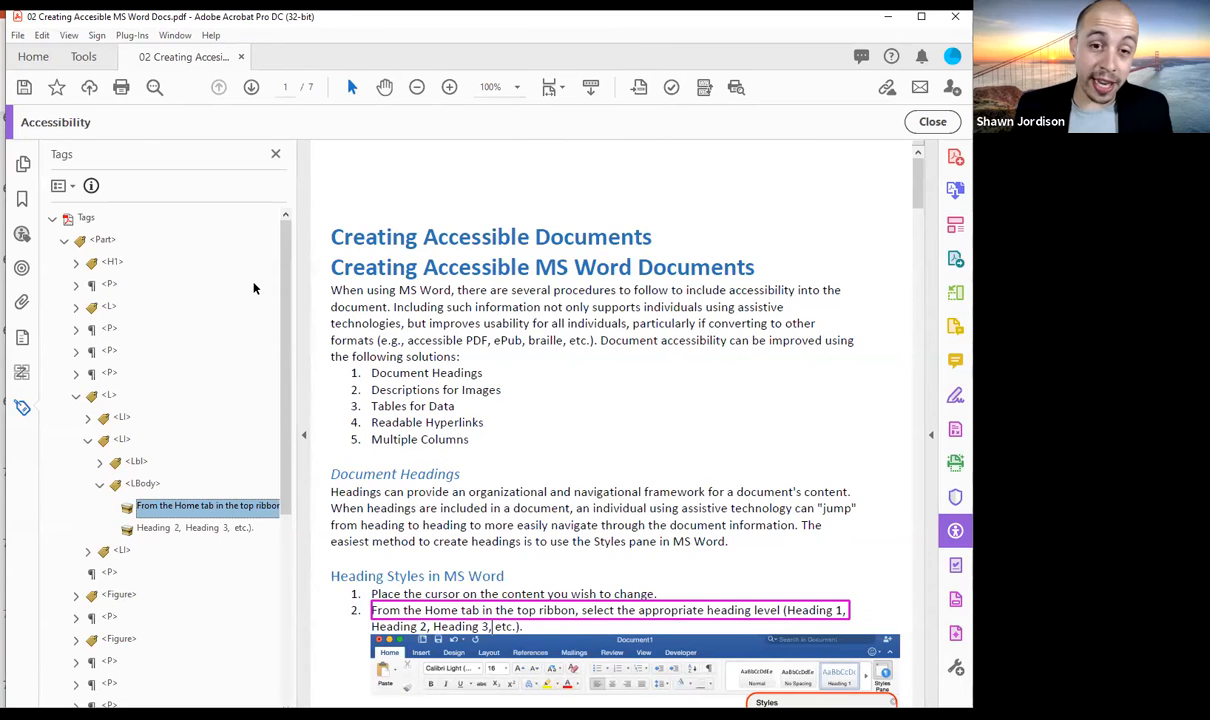
# Collapse the list's second LI tag and check its coverage of item 2 on the page
pyautogui.click(158, 484)
pyautogui.press('Up')
pyautogui.press('Up')
pyautogui.press('Left')
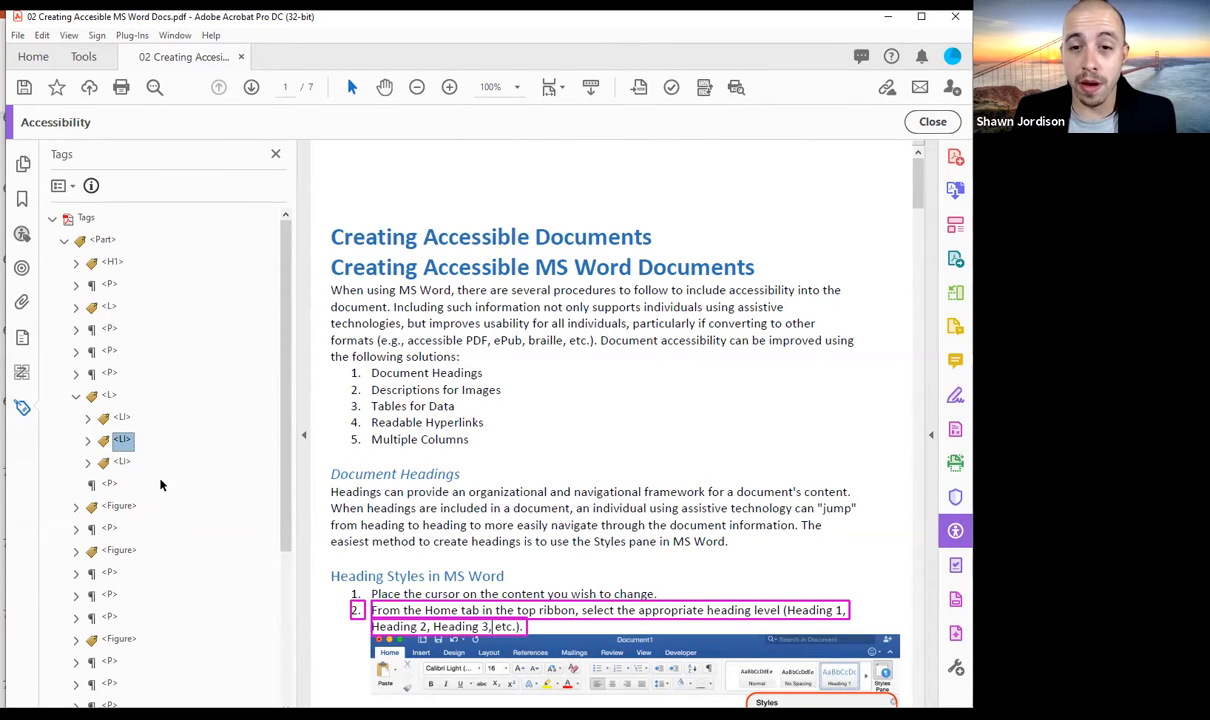
pyautogui.press('Down')
pyautogui.press('Up')
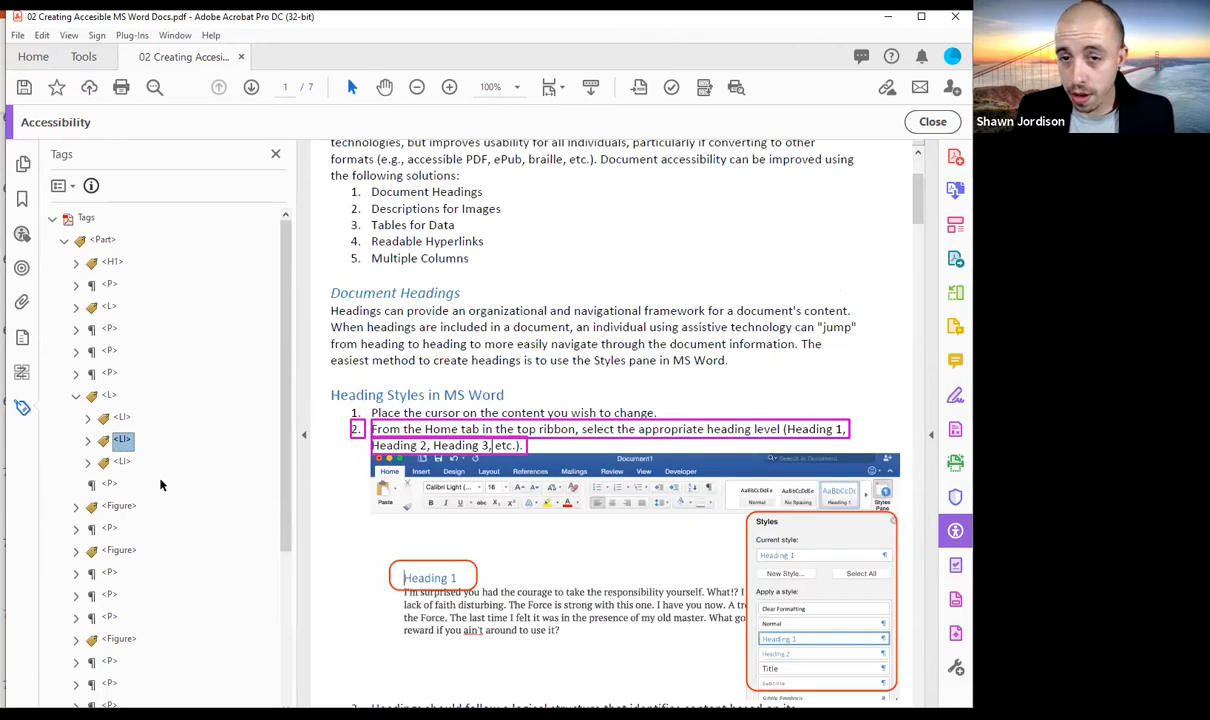
# Delete the empty P tag between the list and the Figure tag
pyautogui.scroll(-1, 547, 395)
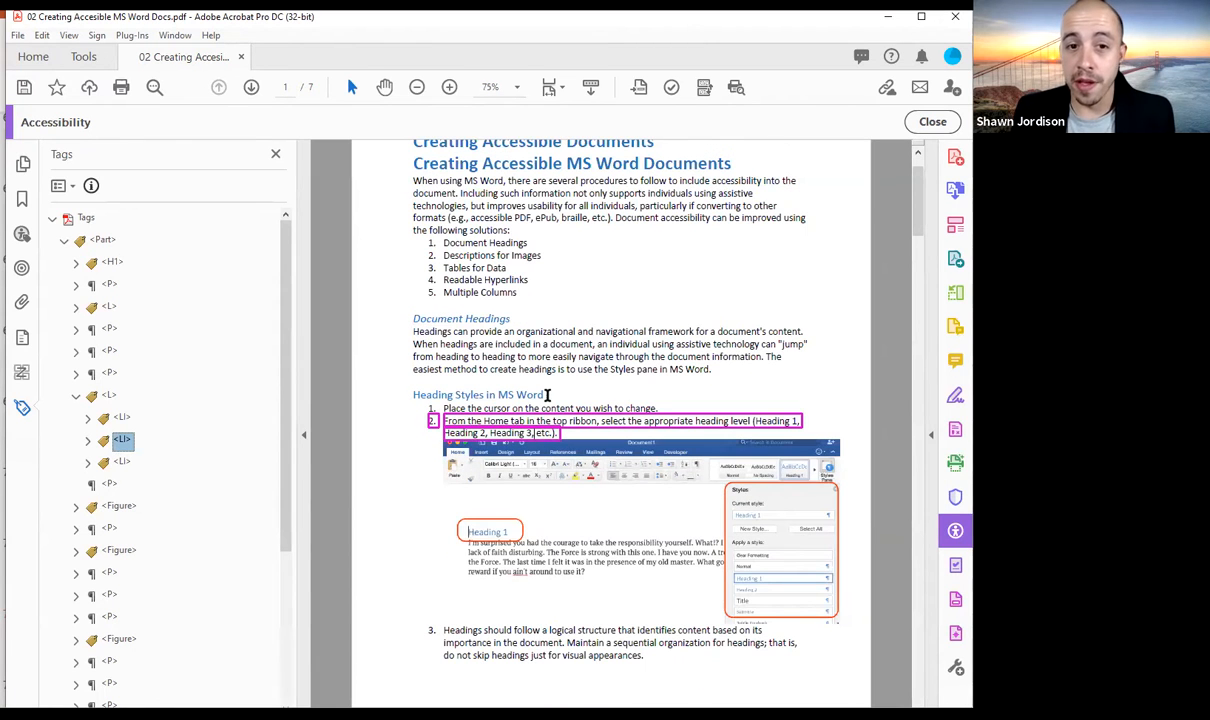
pyautogui.press('Down')
pyautogui.press('Down')
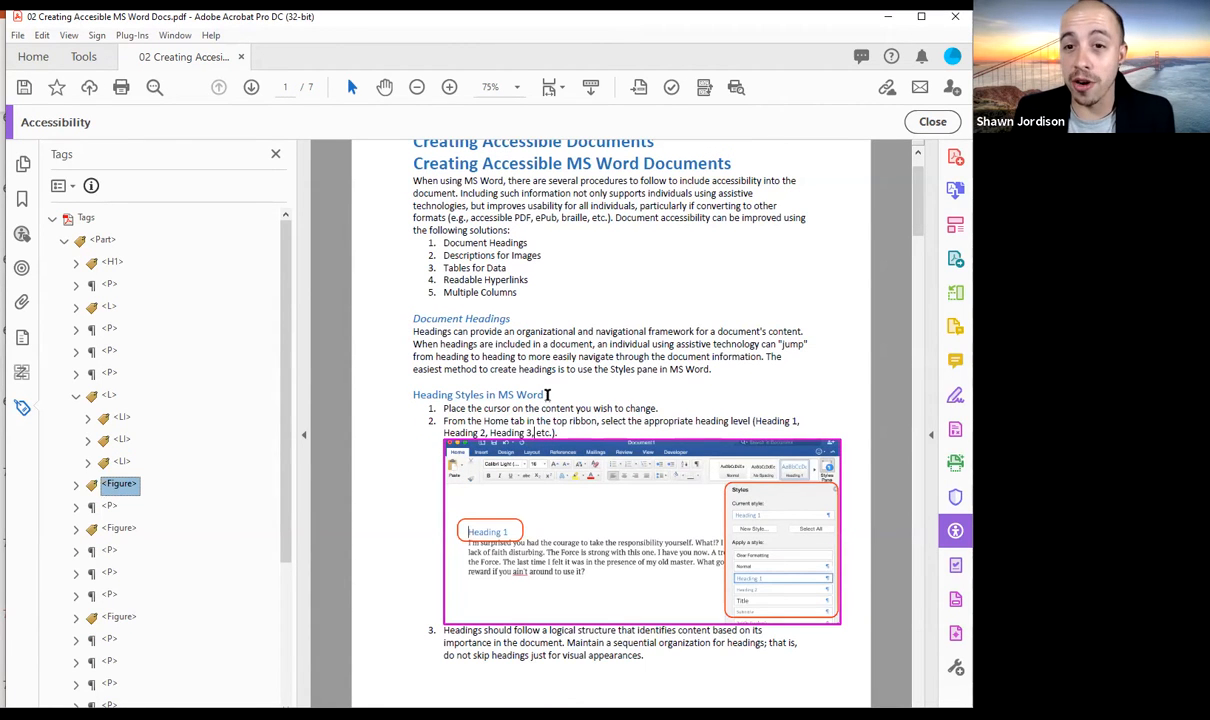
# Step back and forth between the second and third LI tags and the following Figure, comparing their order with the page
pyautogui.press('Up')
pyautogui.press('Up')
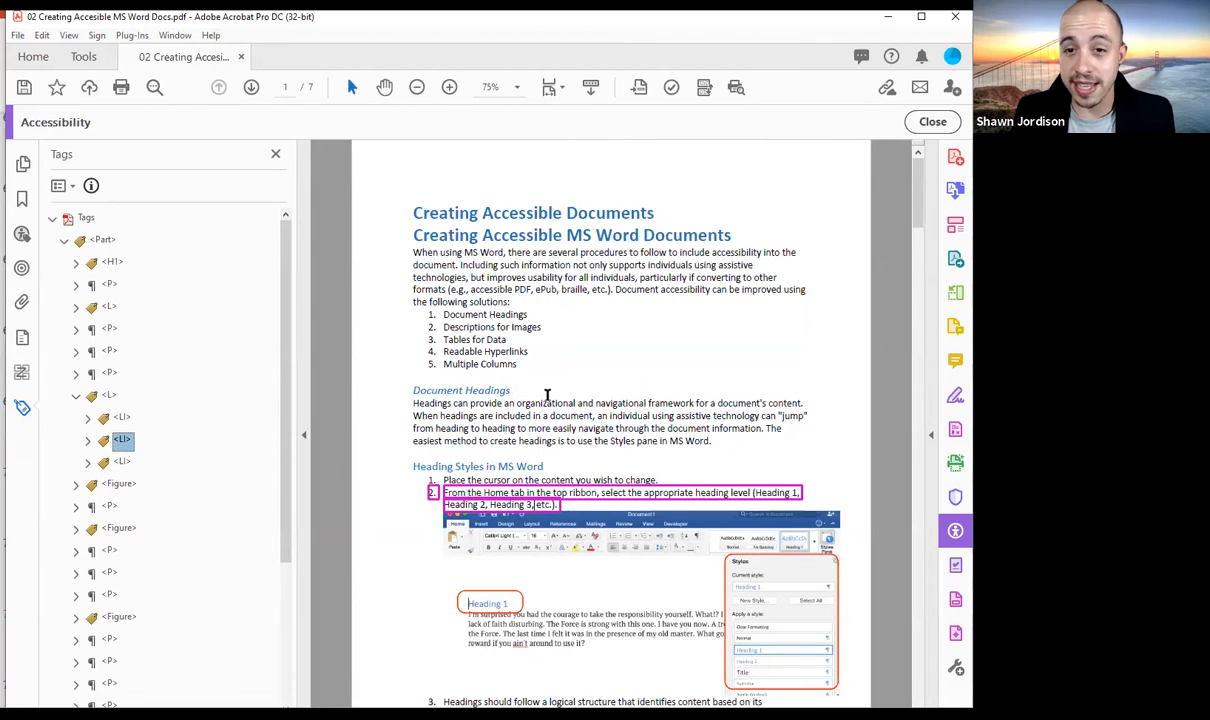
pyautogui.press('Down')
pyautogui.press('Down')
pyautogui.press('Up')
pyautogui.press('Up')
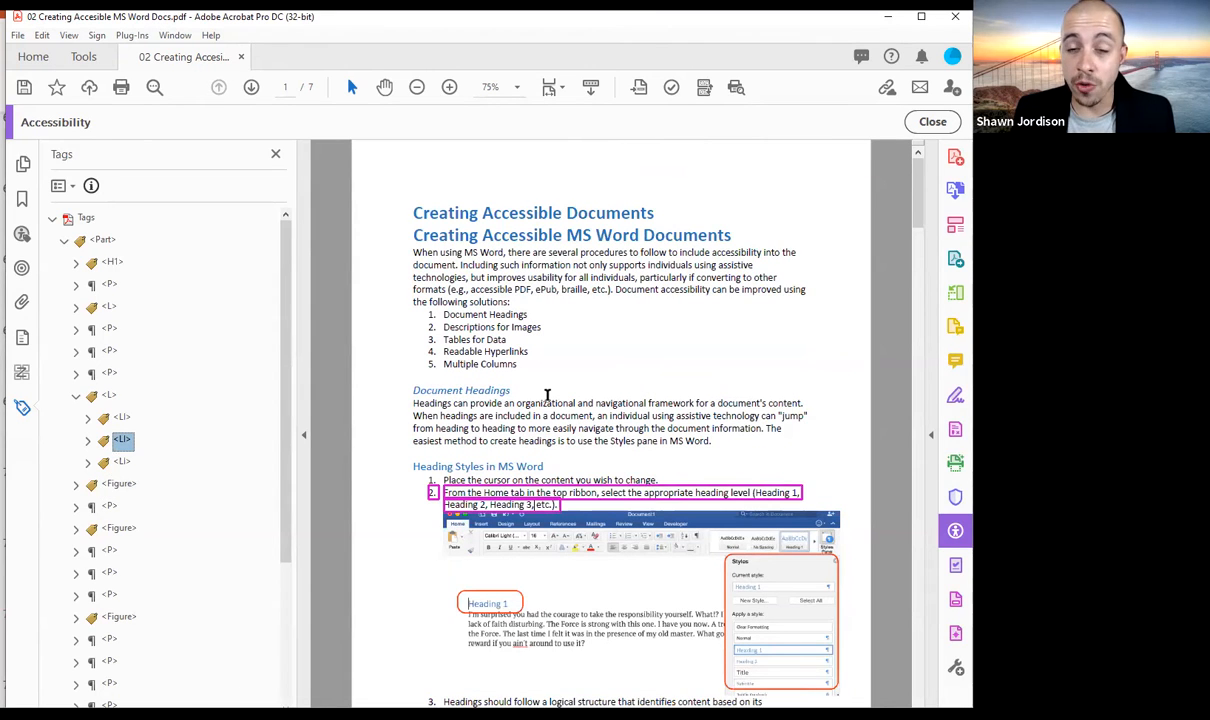
# Select the Figure tag directly after the list and open its tag commands
pyautogui.press('Down')
pyautogui.press('Down')
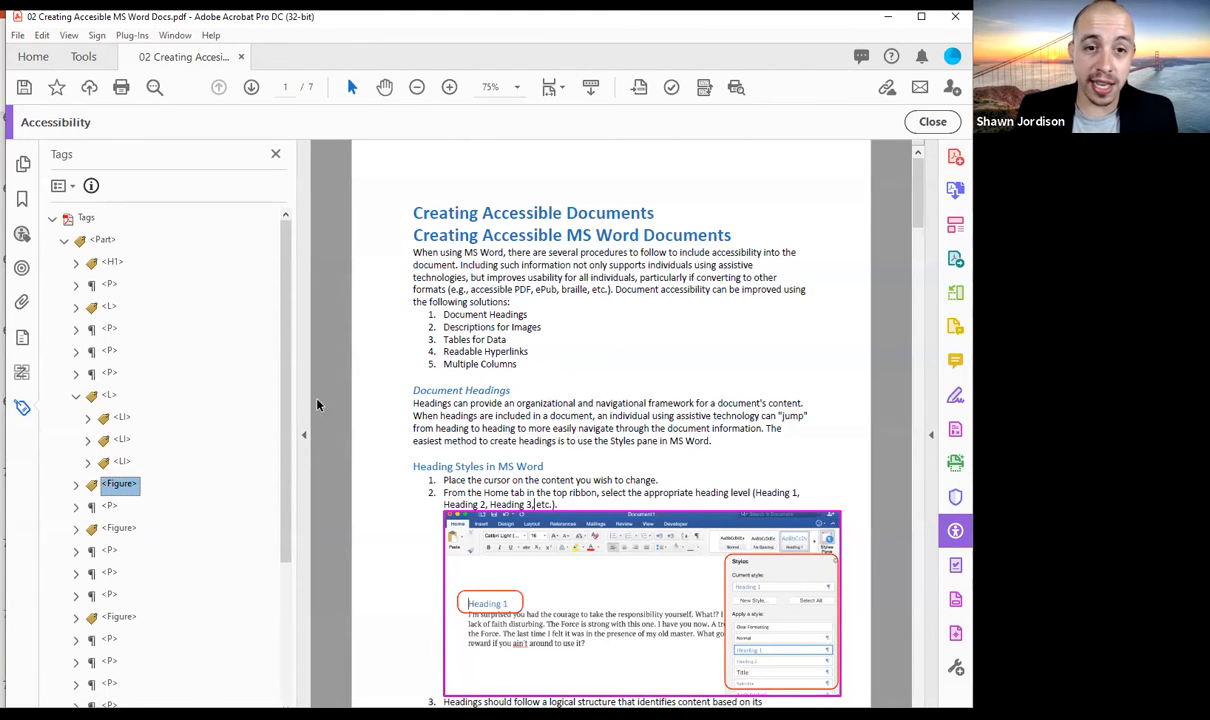
pyautogui.rightClick(126, 486)
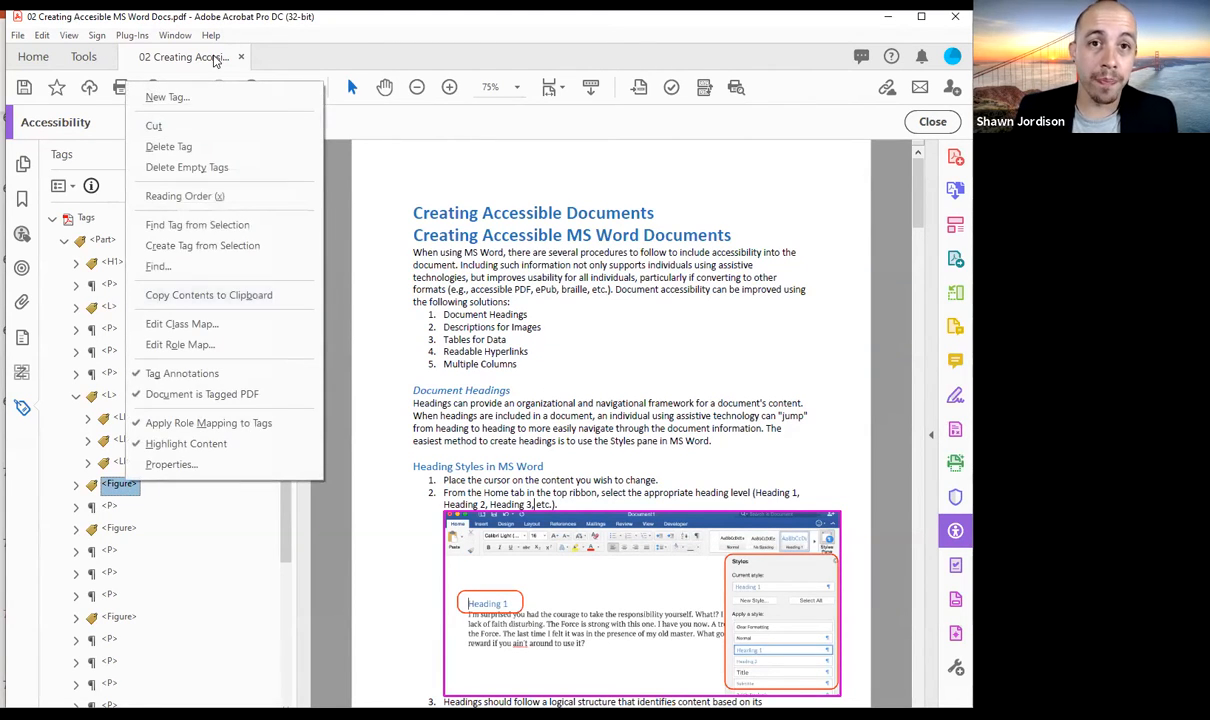
# Move the <Figure> tag of the Heading Styles screenshot into the second list item's <LBody>, after the "Heading 2, Heading 3, etc.)." content
pyautogui.click(165, 124)
pyautogui.click(87, 439)
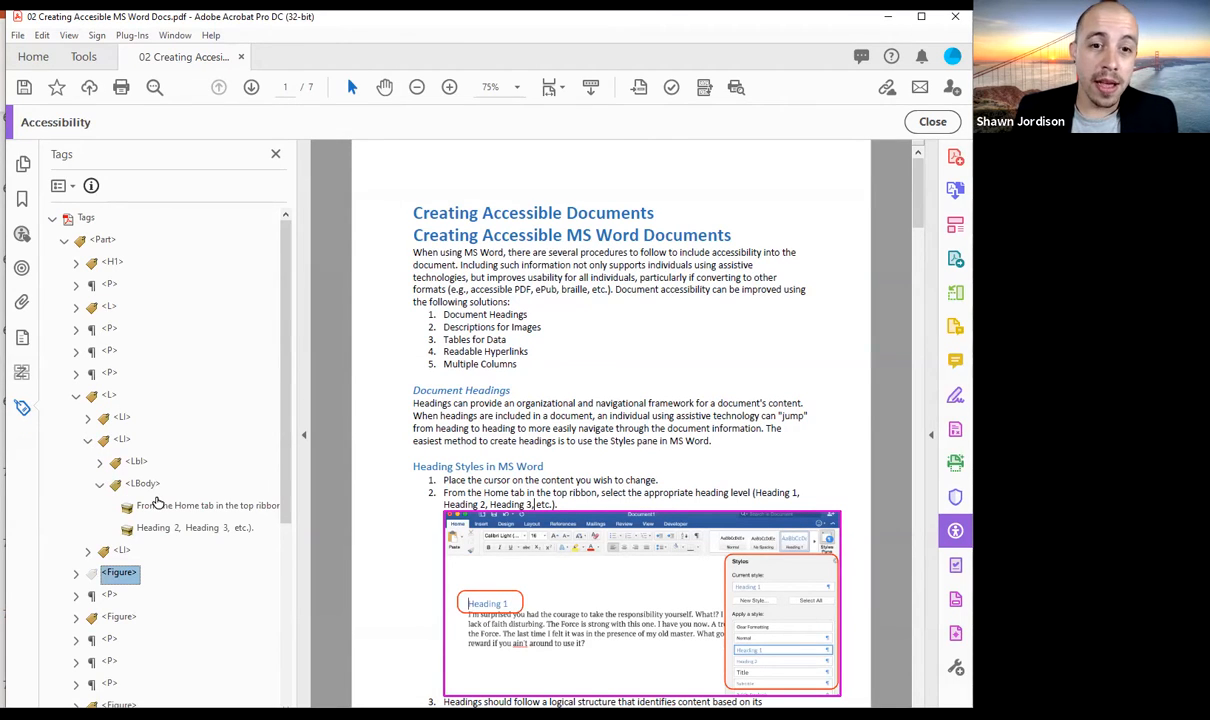
pyautogui.click(161, 528)
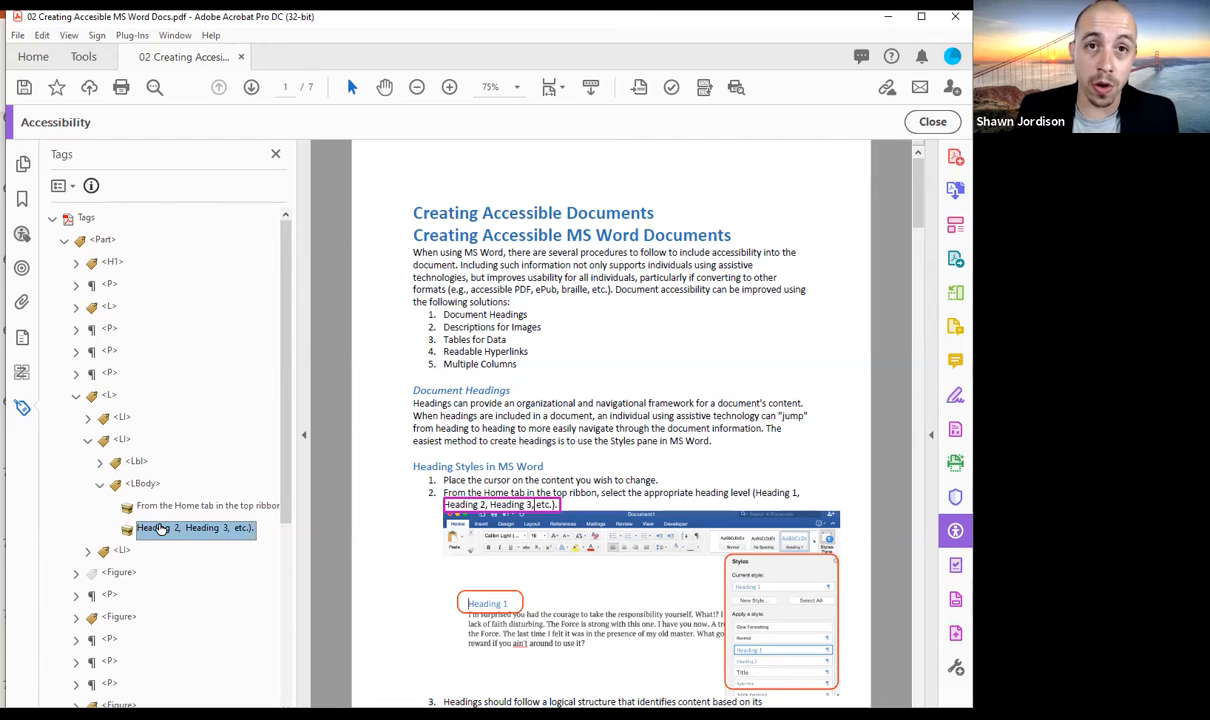
pyautogui.rightClick(161, 528)
pyautogui.click(205, 114)
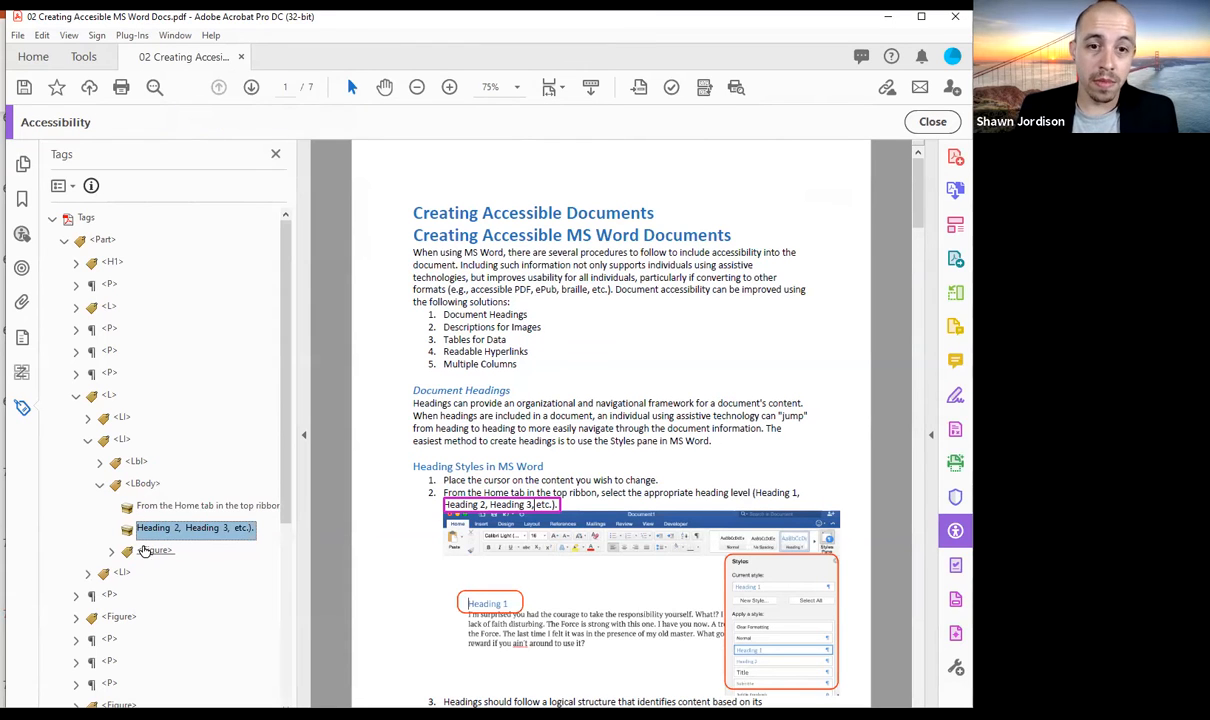
pyautogui.click(146, 551)
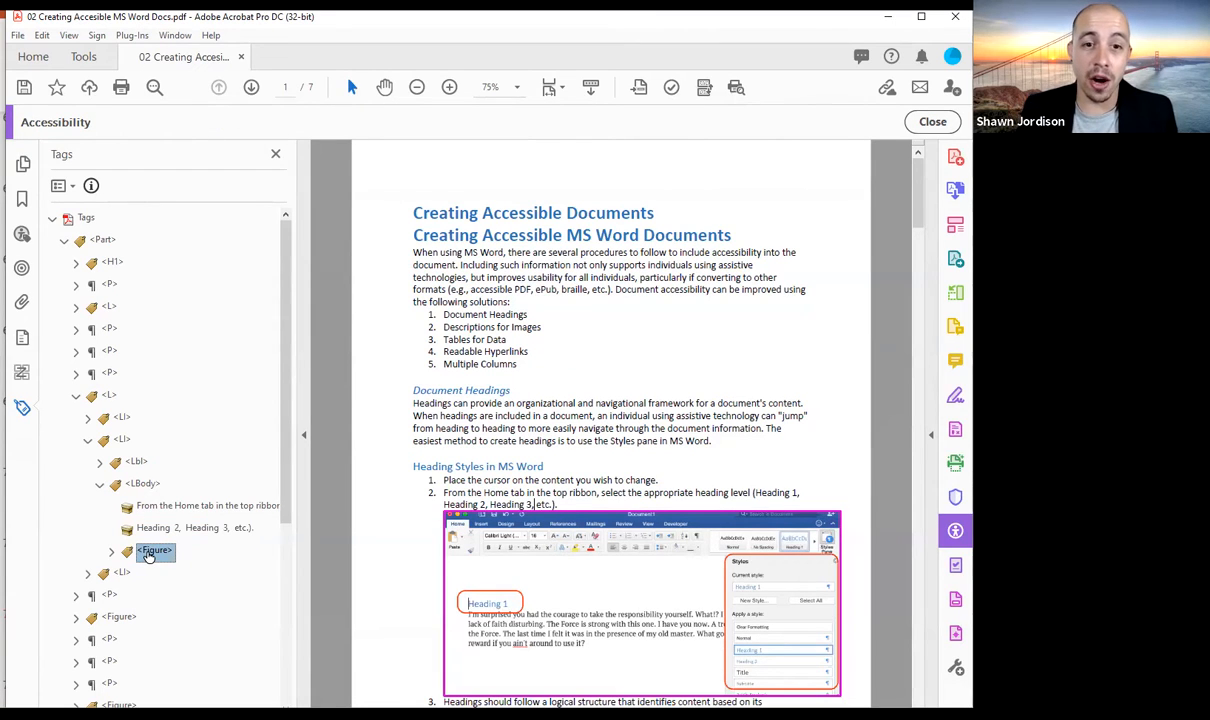
# Collapse the list item tags and compare the <L> tag's coverage with numbered items 1 to 4, including item 4's separate <P> tag
pyautogui.press('Left')
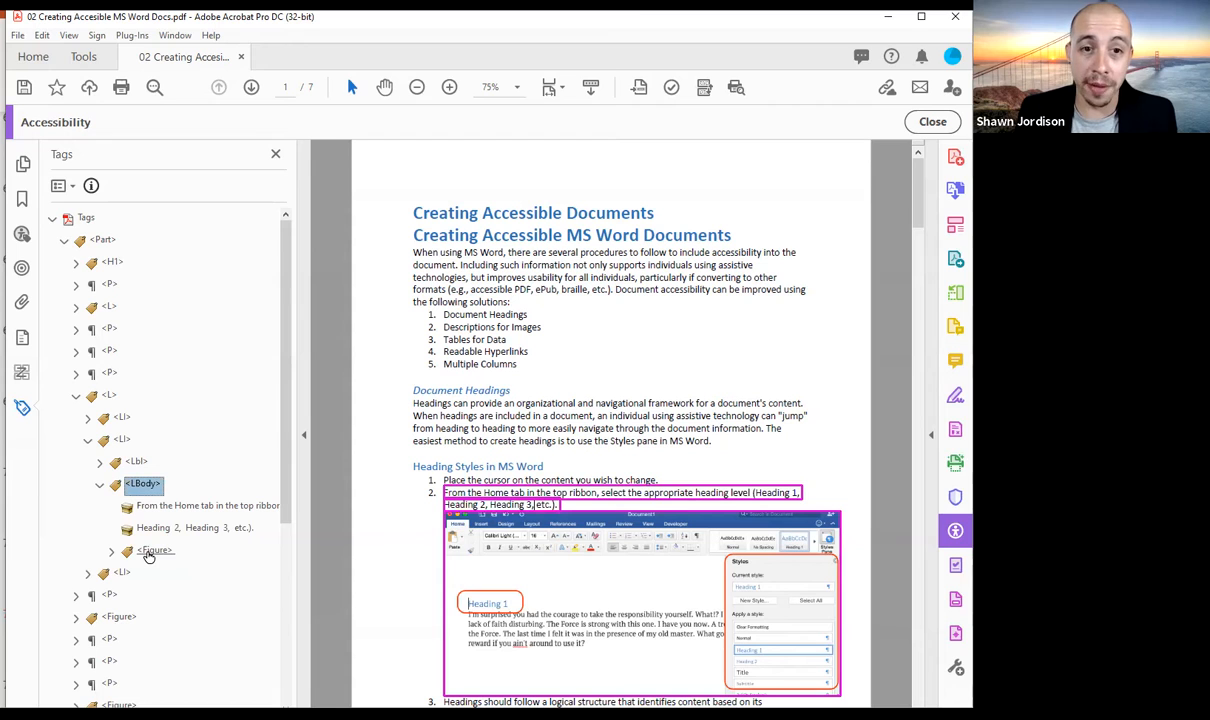
pyautogui.press('Left')
pyautogui.press('Left')
pyautogui.press('Left')
pyautogui.press('Left')
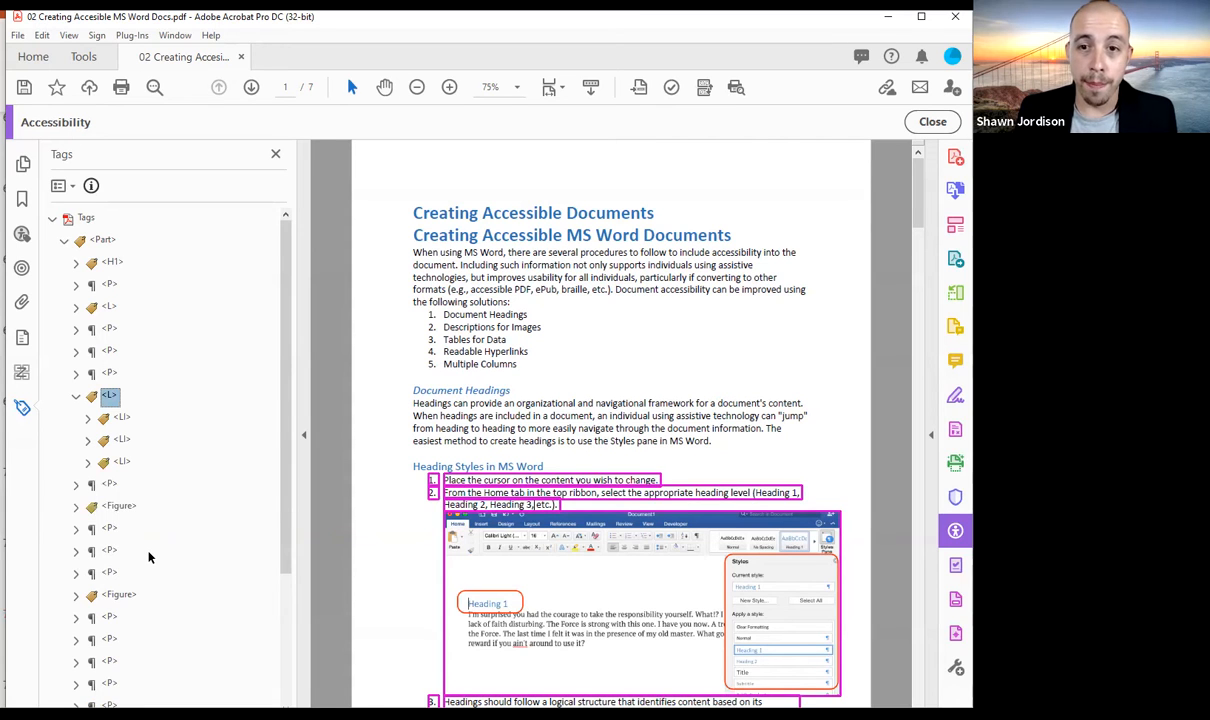
pyautogui.scroll(-3, 757, 450)
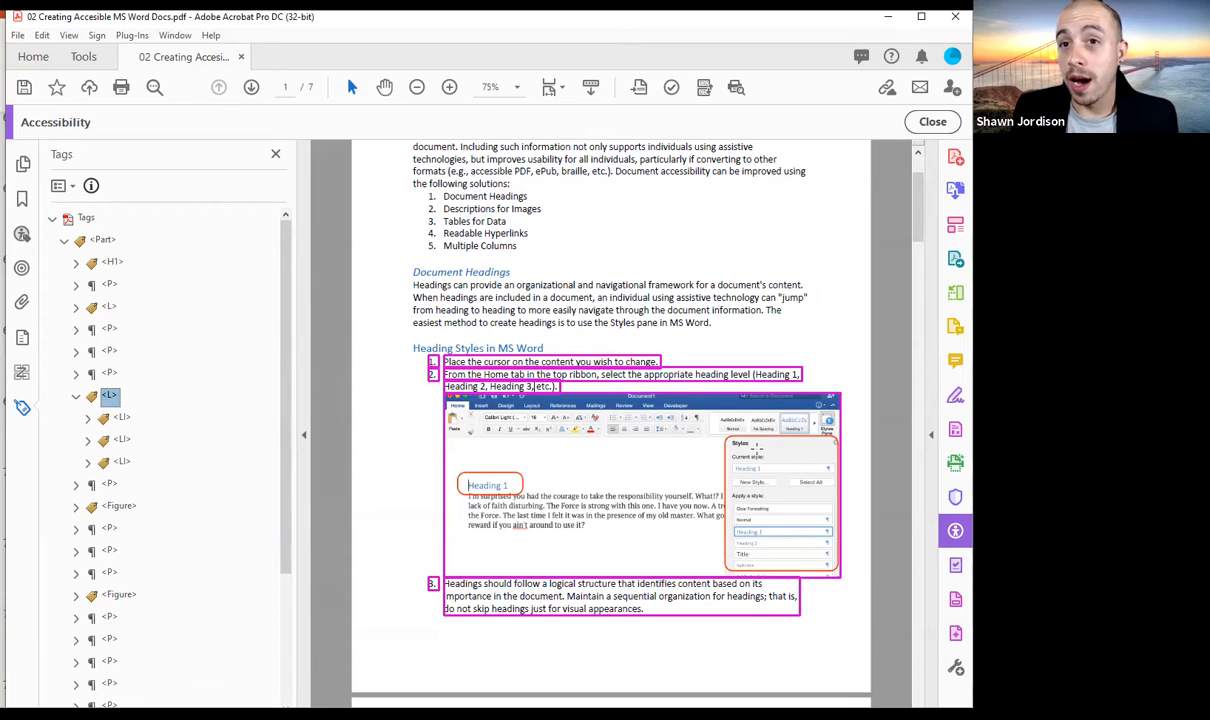
pyautogui.scroll(-3, 755, 450)
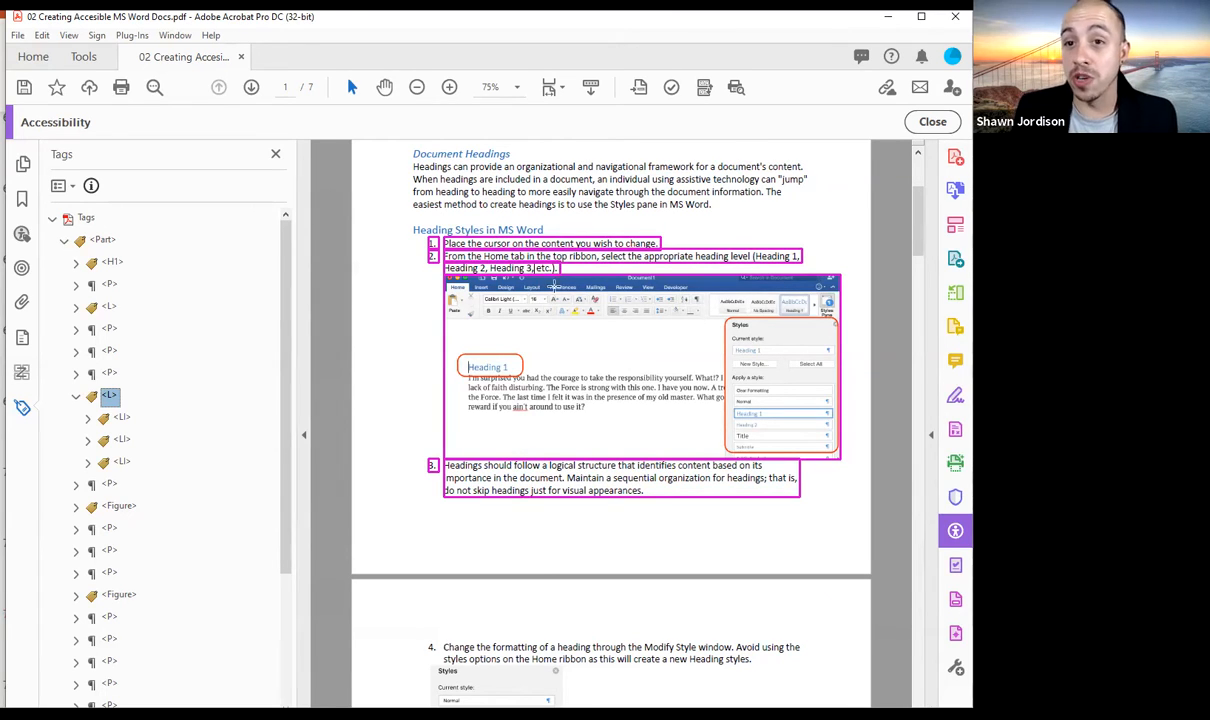
pyautogui.click(550, 316)
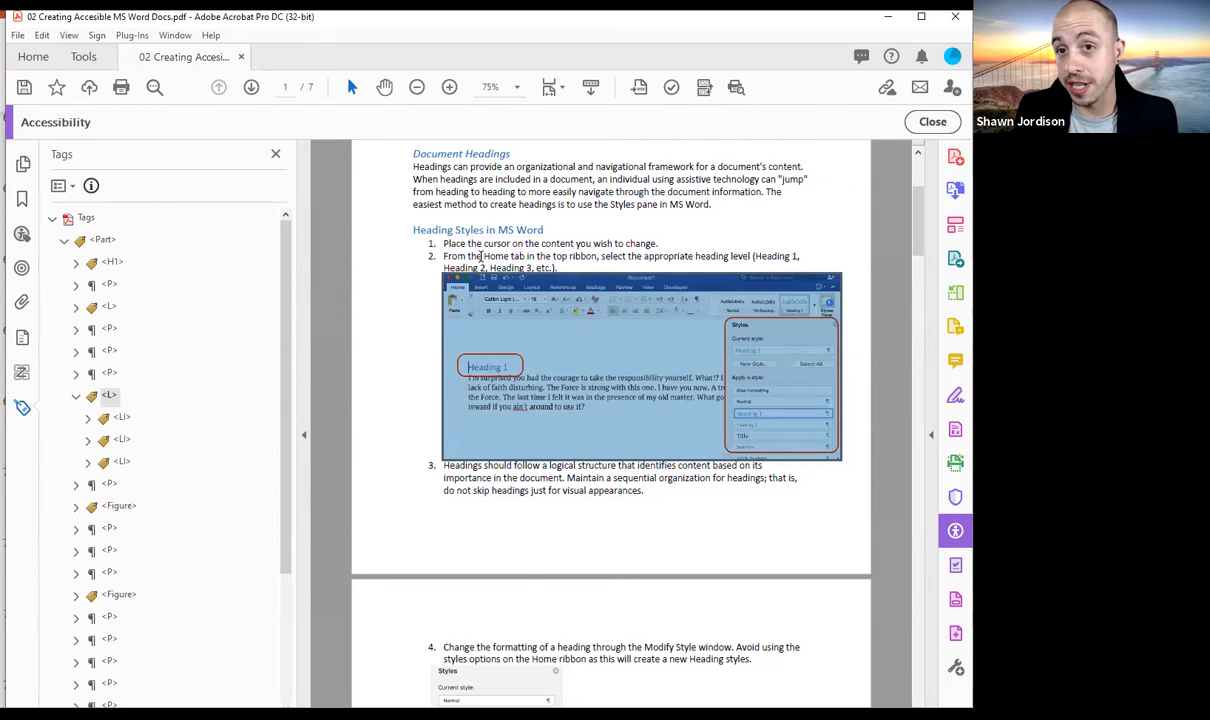
pyautogui.scroll(-5, 527, 495)
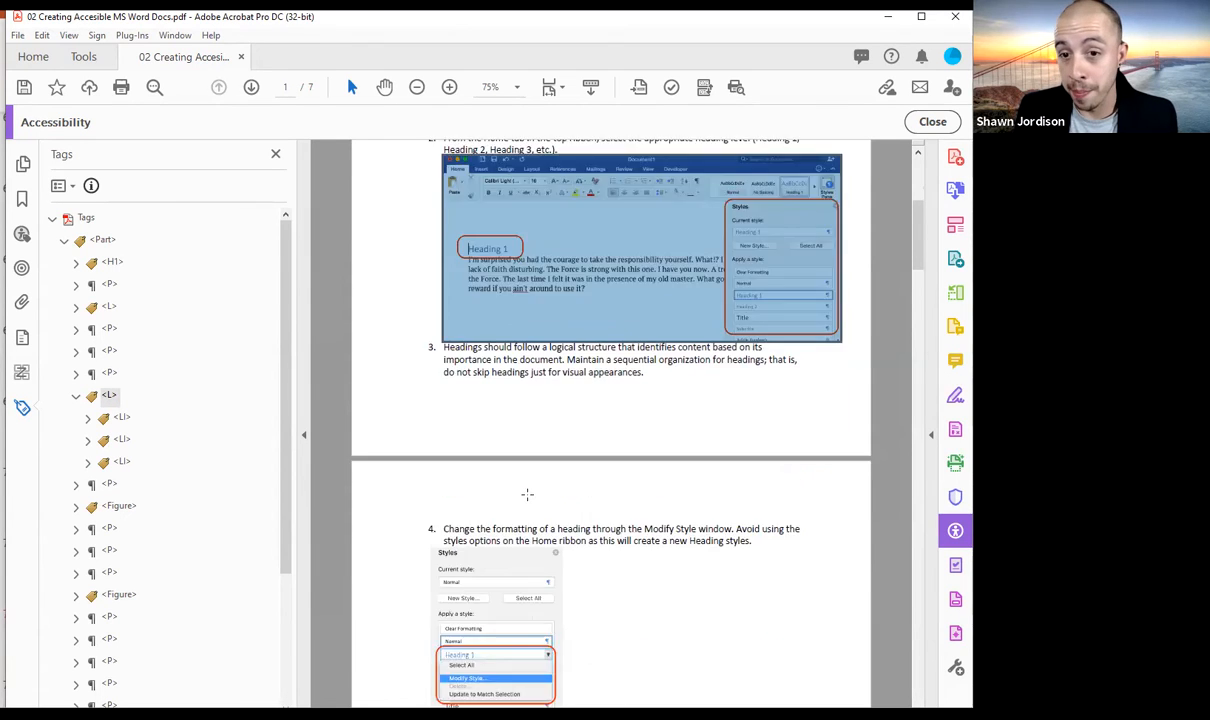
pyautogui.scroll(-5, 527, 493)
pyautogui.scroll(3, 445, 290)
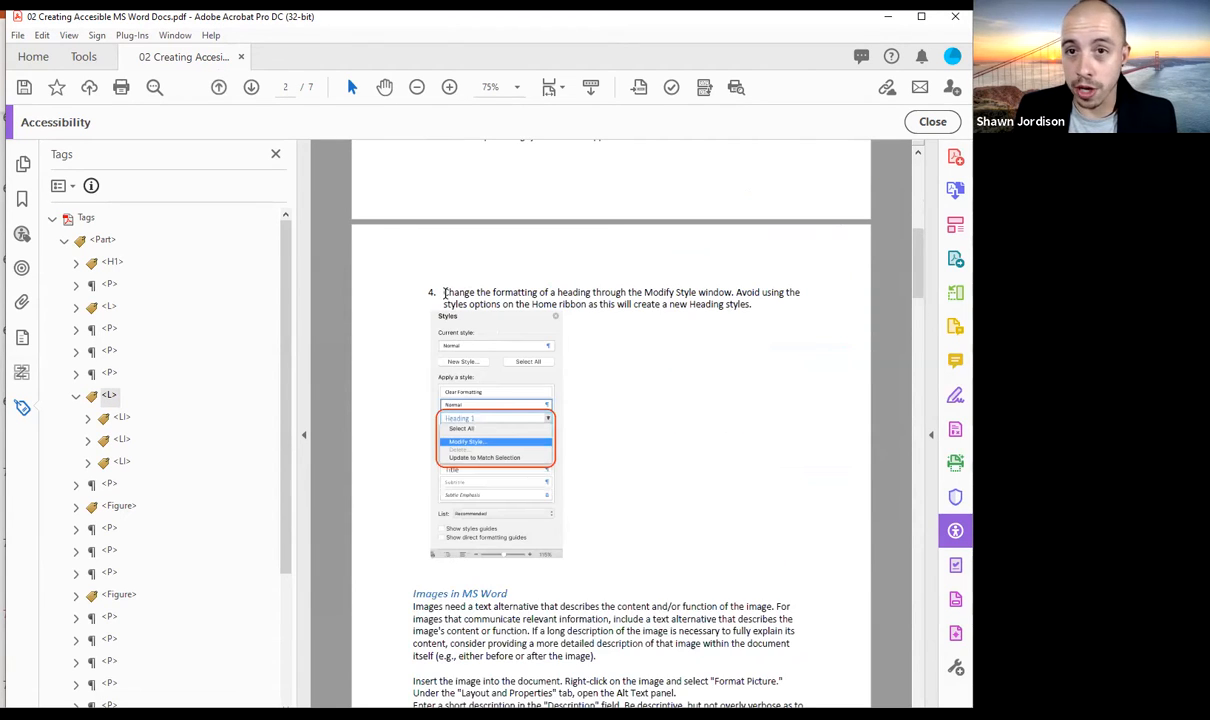
pyautogui.moveTo(430, 292); pyautogui.dragTo(537, 293)
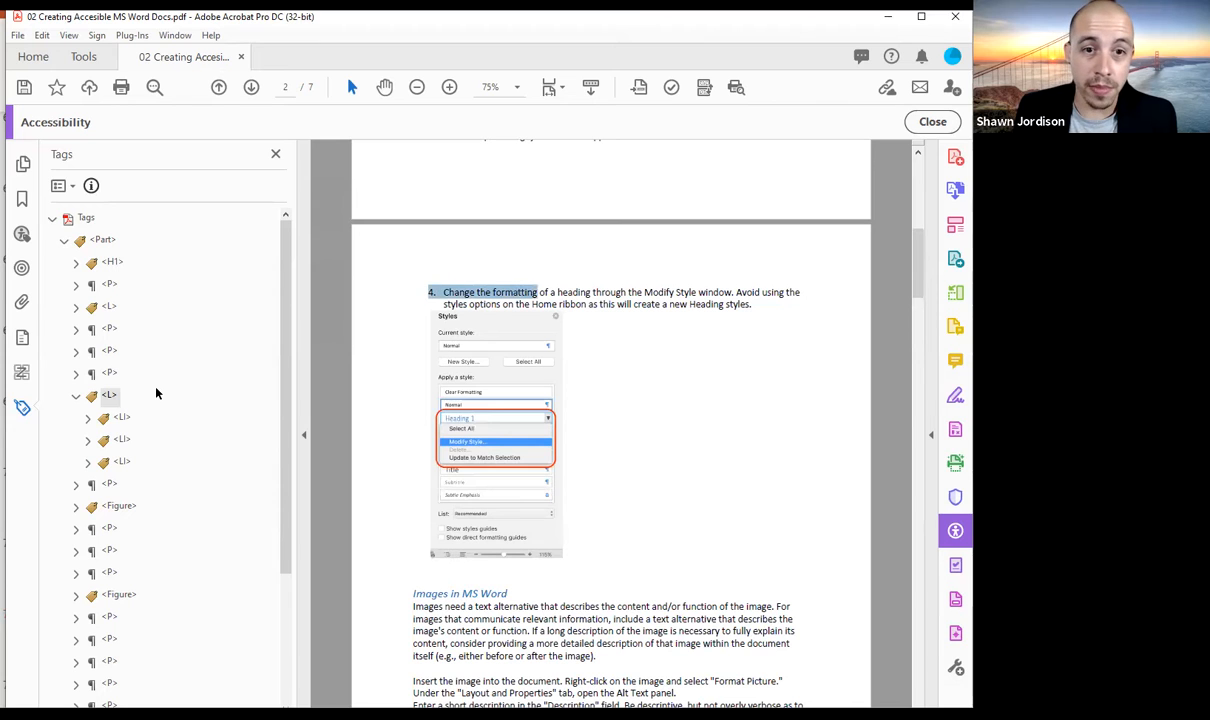
pyautogui.click(133, 486)
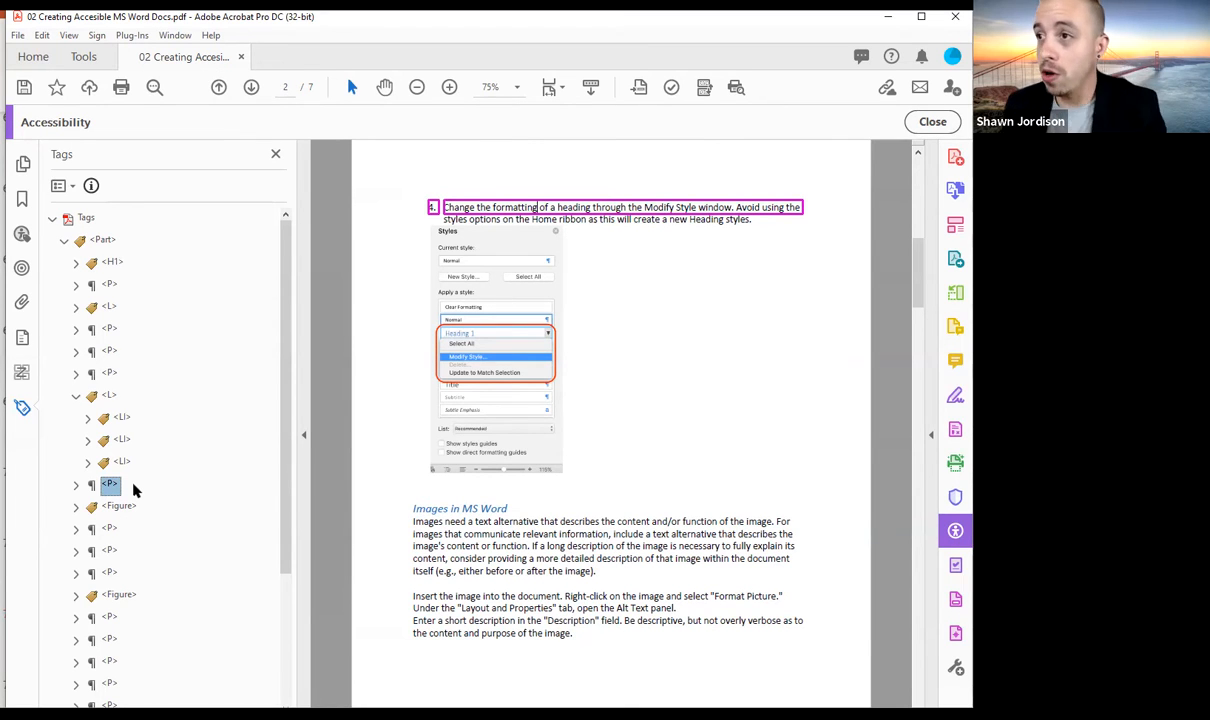
pyautogui.click(122, 464)
pyautogui.rightClick(122, 466)
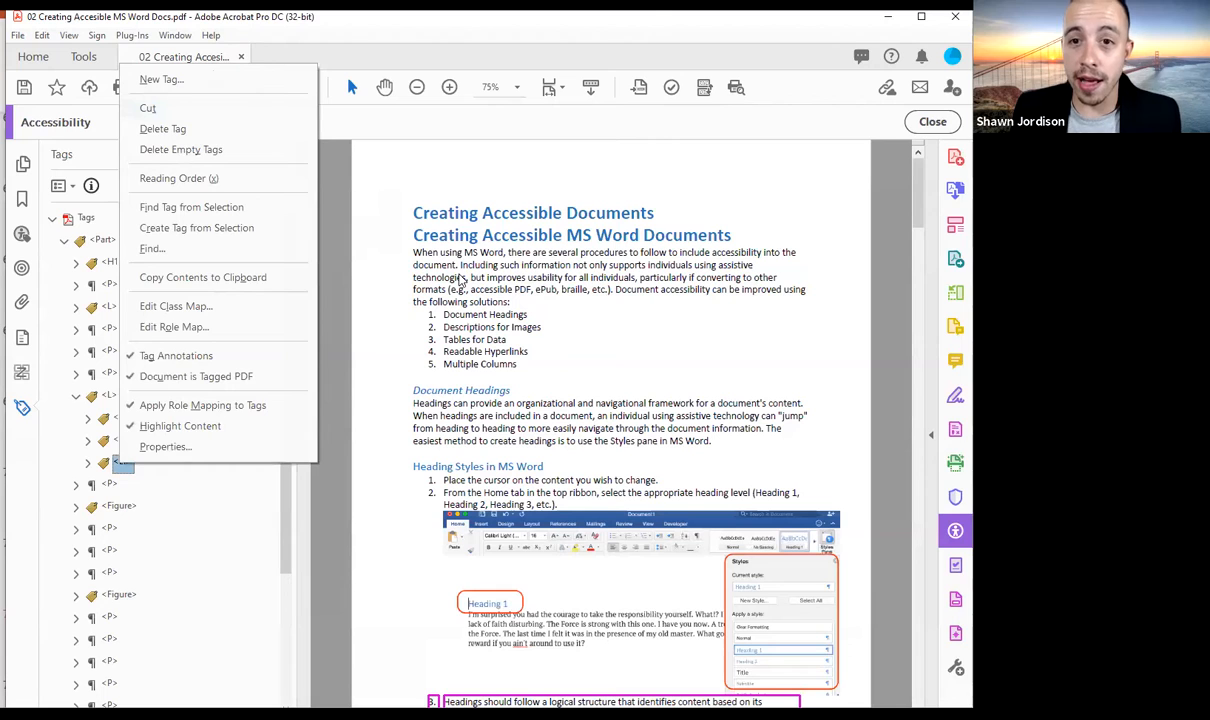
pyautogui.click(460, 280)
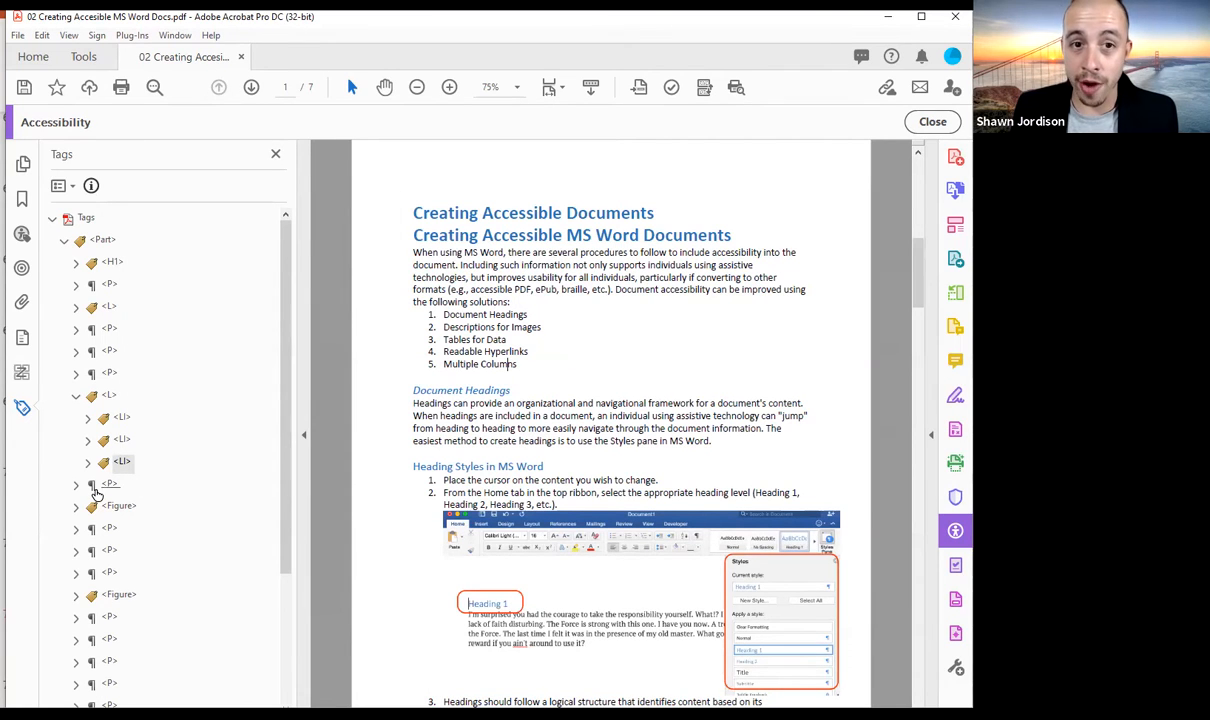
# Add a new empty <LI> tag after the third item in the Heading Styles list
pyautogui.click(121, 439)
pyautogui.click(121, 461)
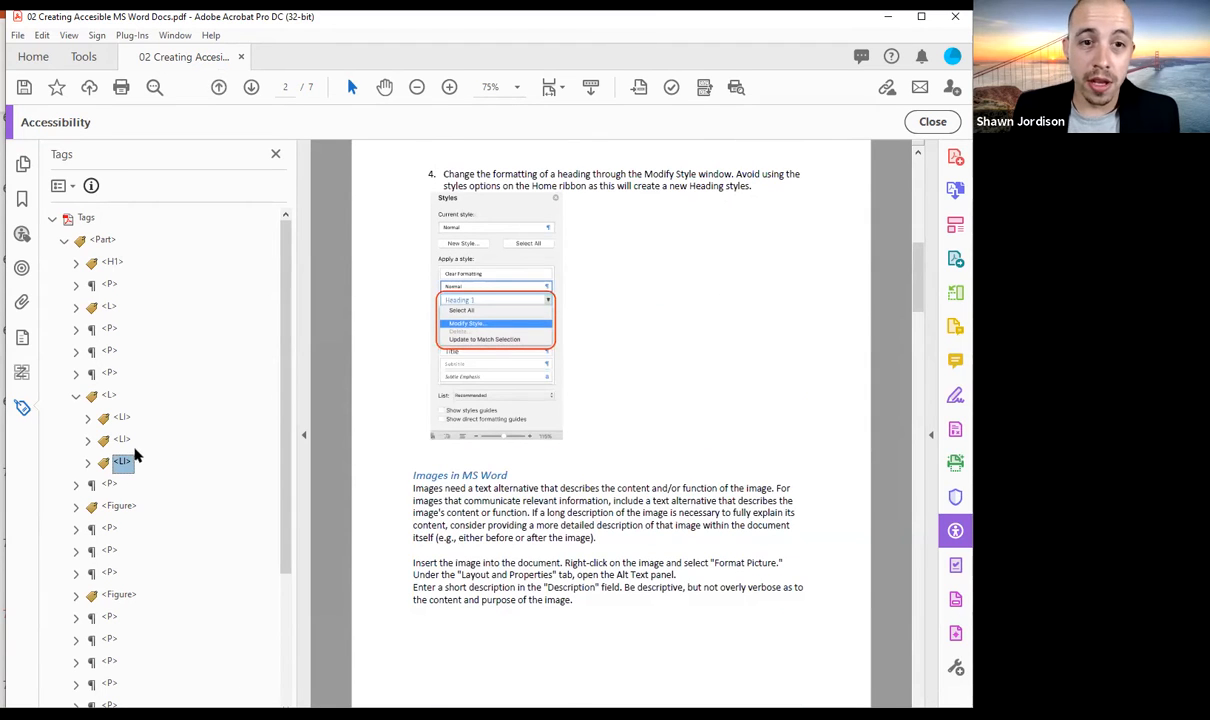
pyautogui.rightClick(122, 464)
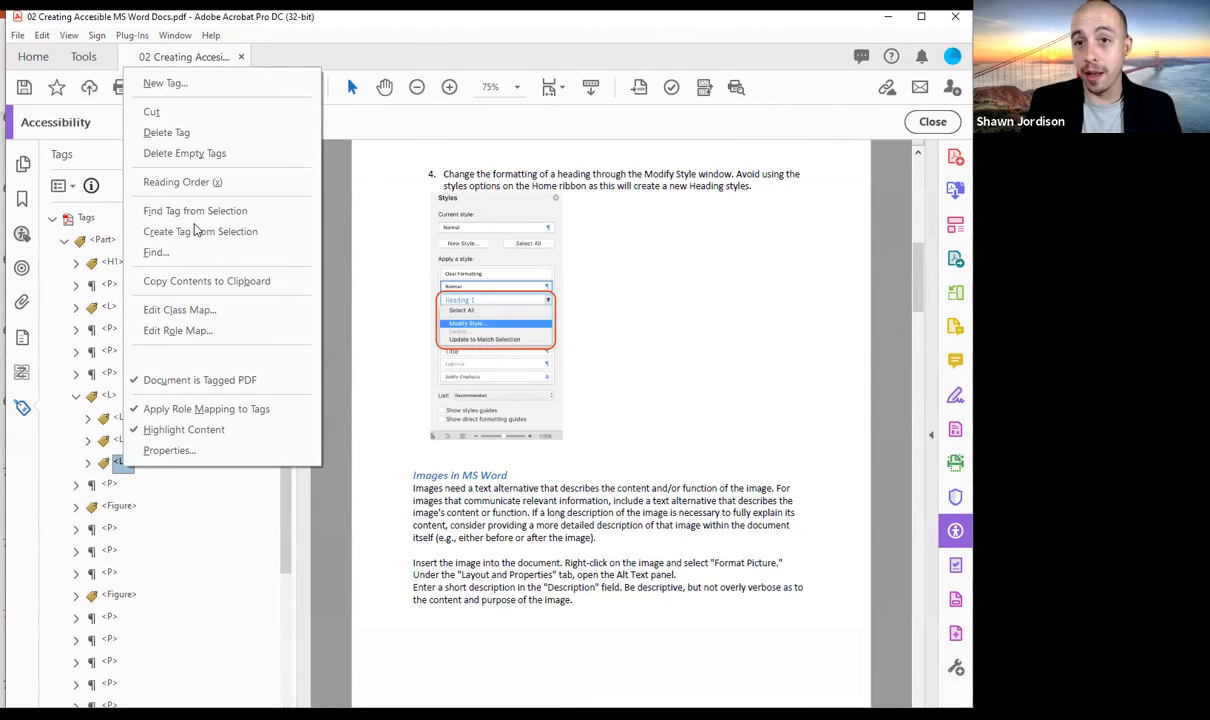
pyautogui.click(193, 231)
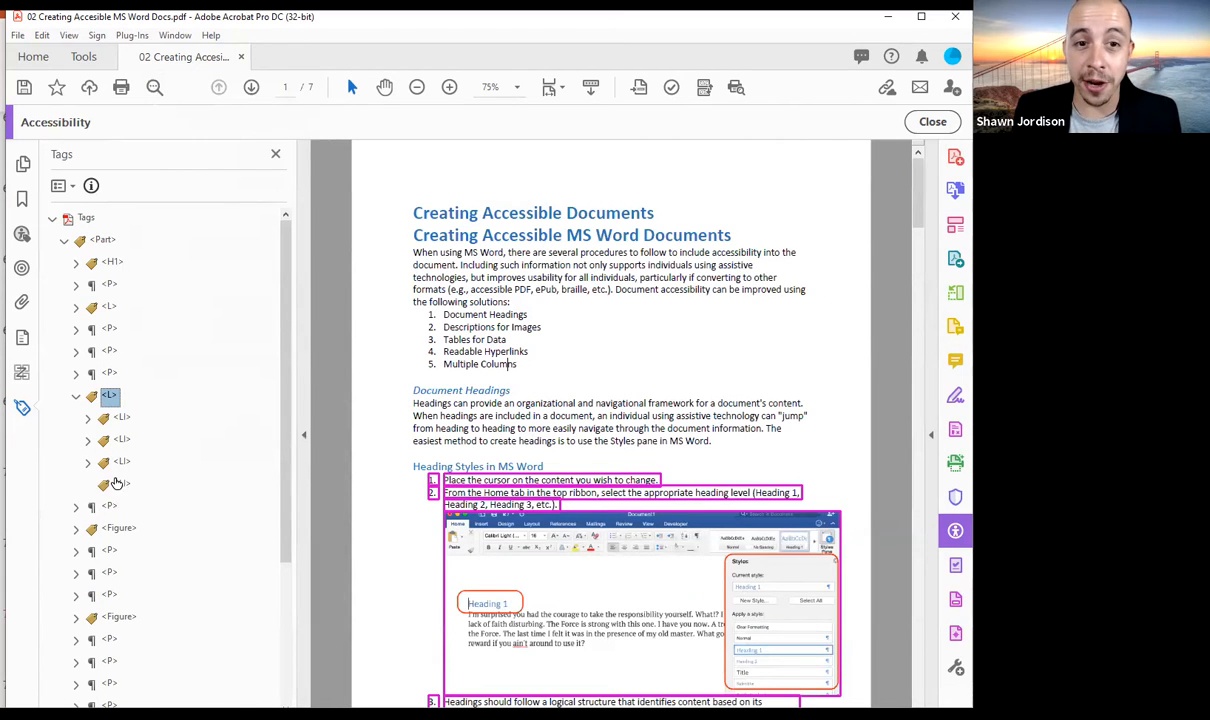
# Change the tag type of item 4's <P> paragraph to LBody
pyautogui.click(118, 506)
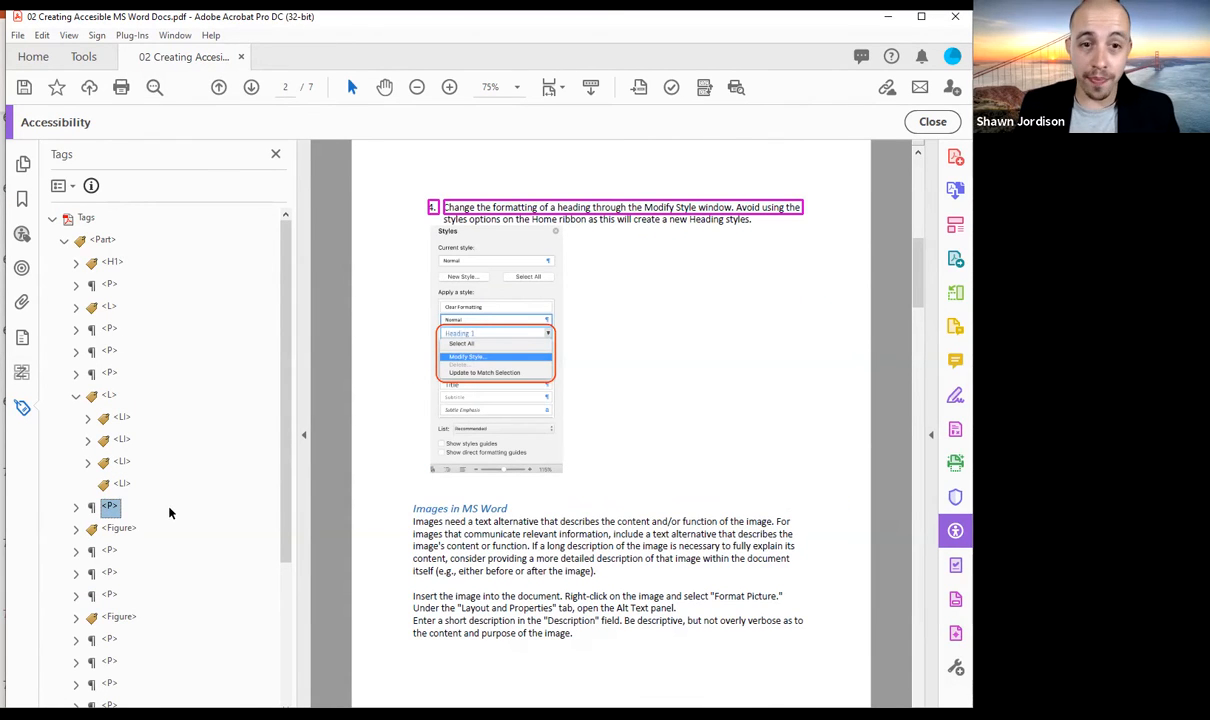
pyautogui.rightClick(137, 495)
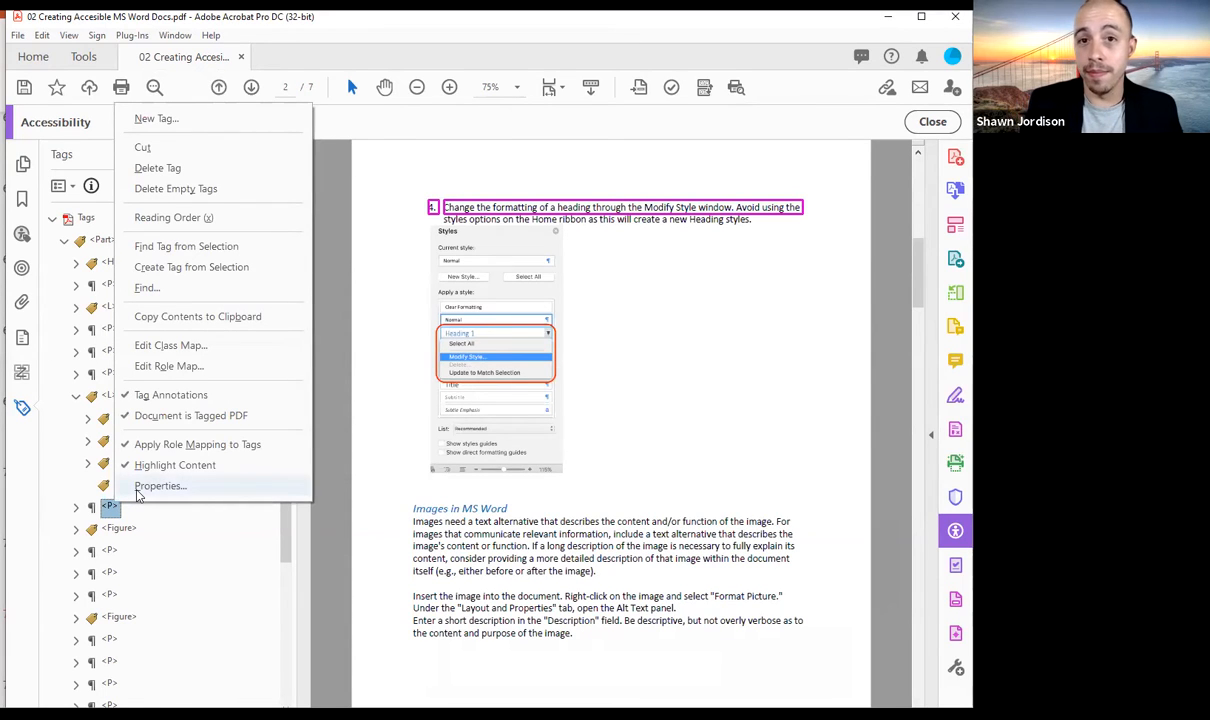
pyautogui.click(160, 486)
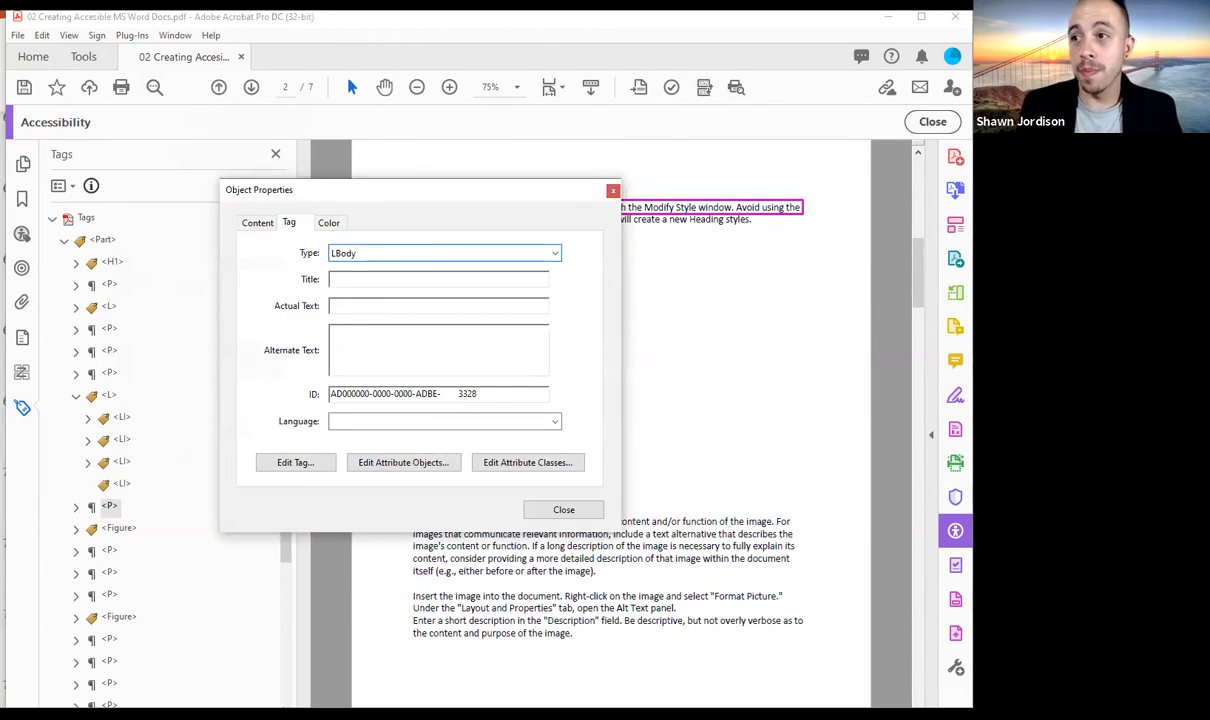
pyautogui.click(586, 510)
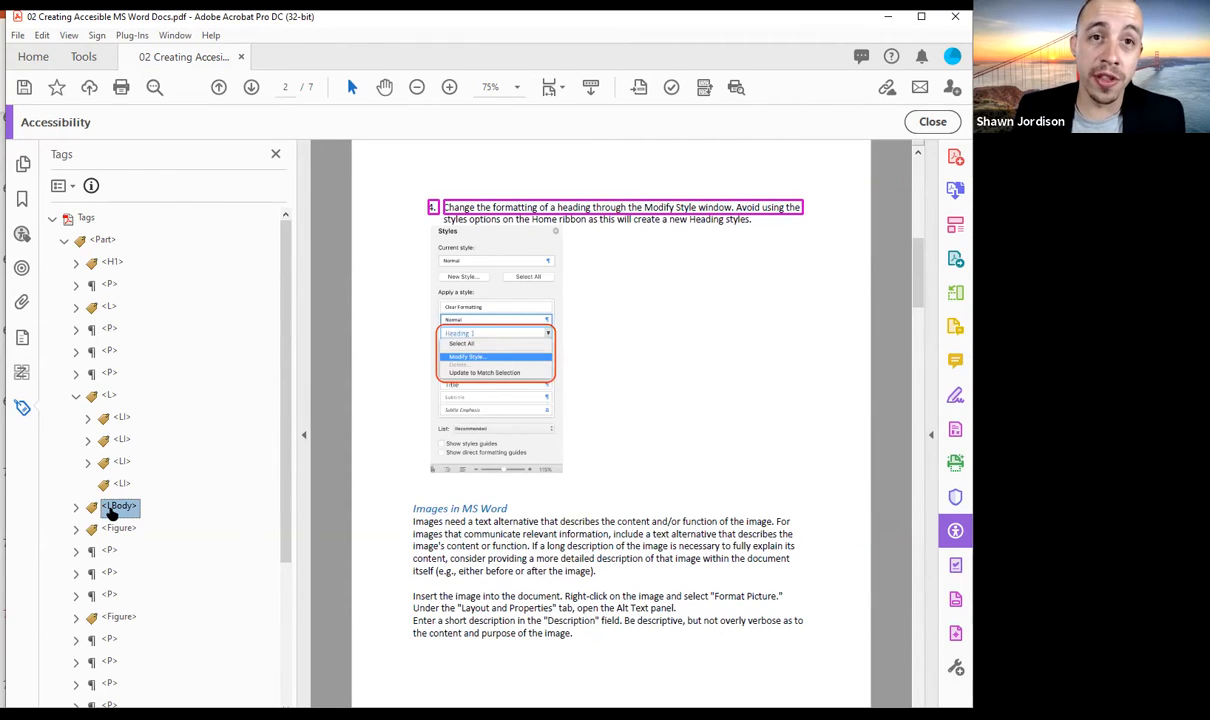
# Move item 4's <LBody> tag inside the empty fourth <LI> tag as its child
pyautogui.rightClick(112, 510)
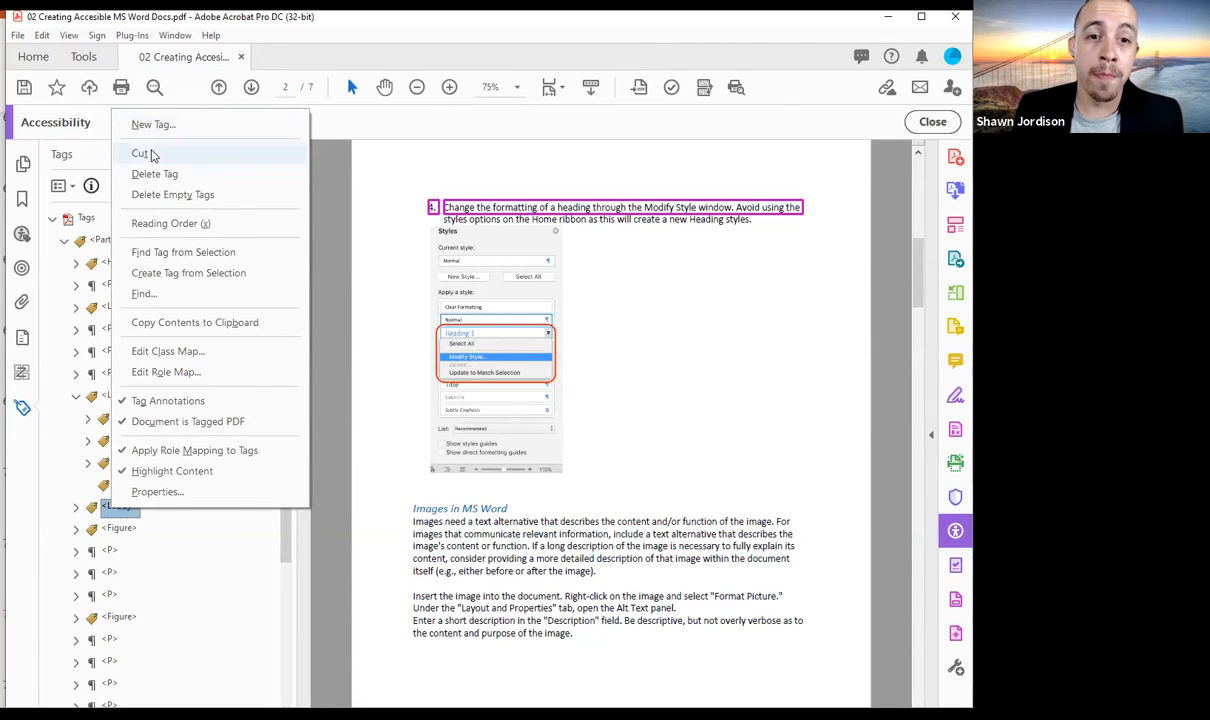
pyautogui.click(148, 155)
pyautogui.rightClick(122, 484)
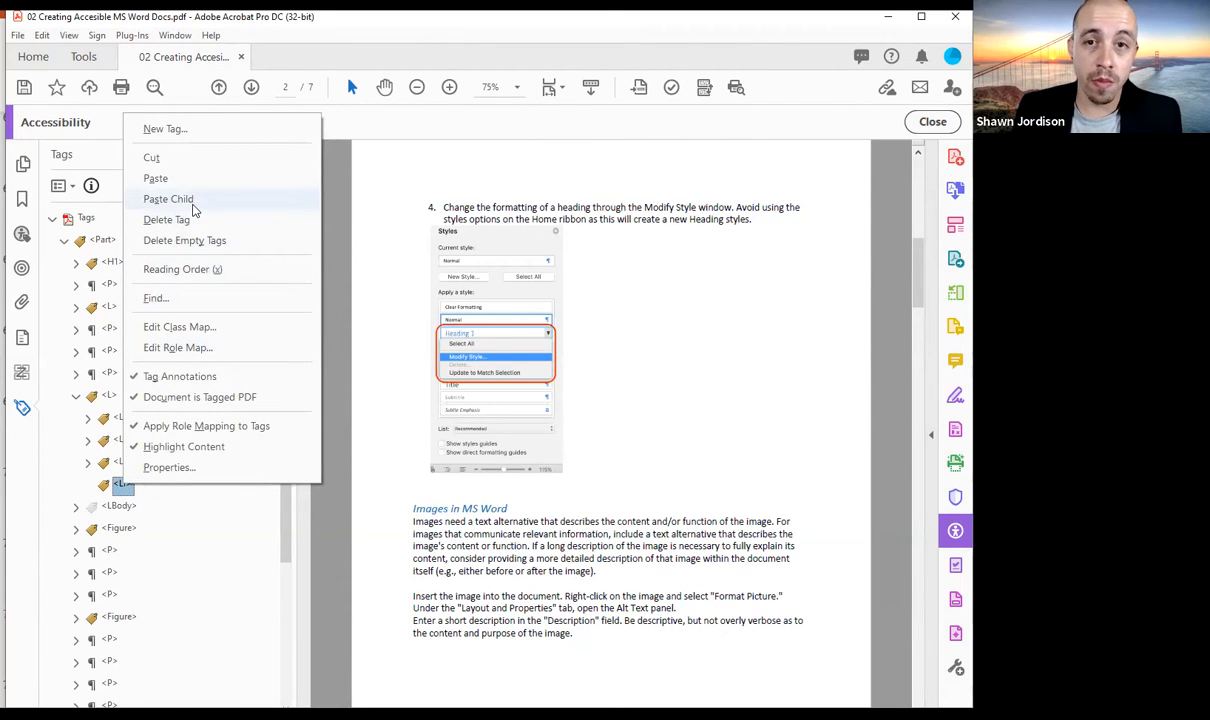
pyautogui.click(193, 203)
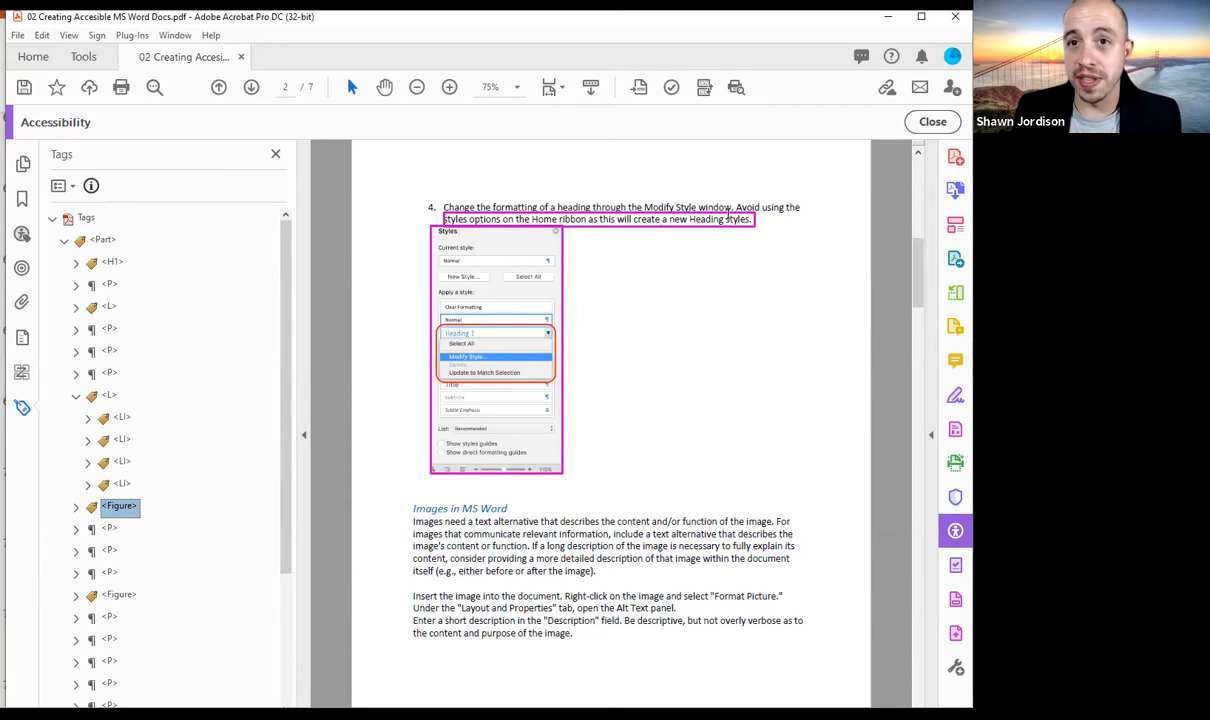
# Retag item 4's second line, "styles options on the Home ribbon", as Text/Paragraph with the Reading Order tool, separating it from the figure
pyautogui.click(704, 88)
pyautogui.moveTo(440, 209); pyautogui.dragTo(697, 228)
pyautogui.click(688, 359)
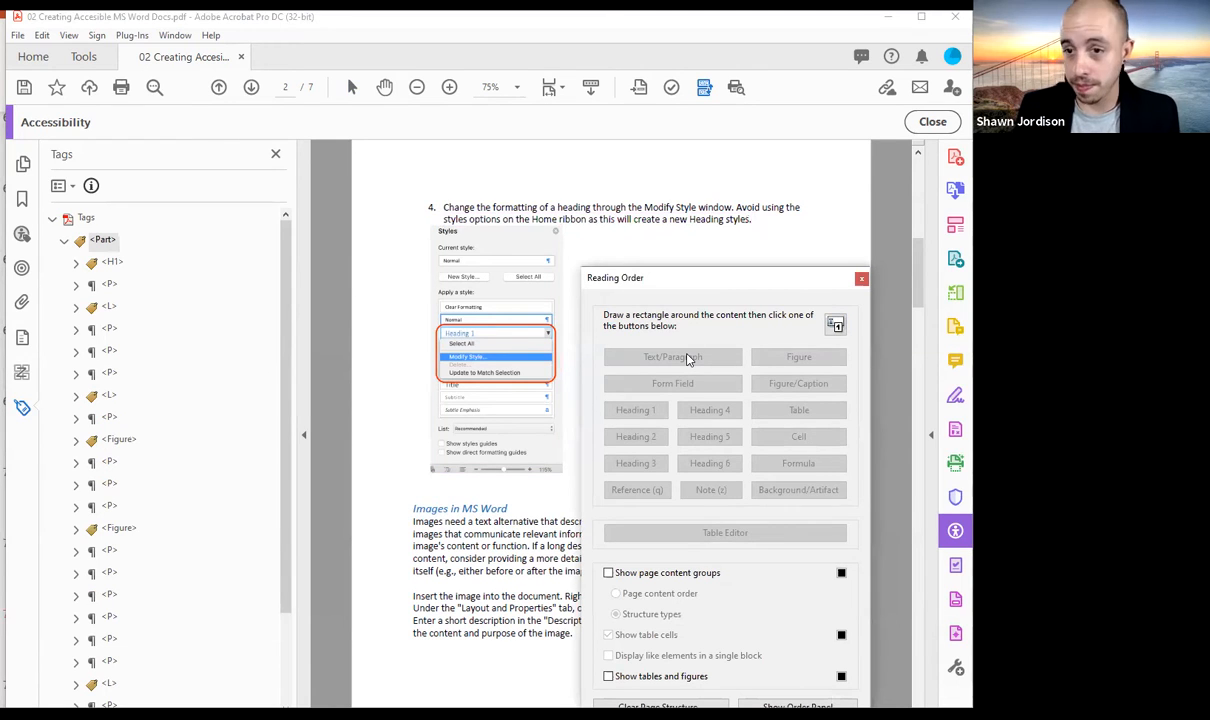
pyautogui.click(861, 278)
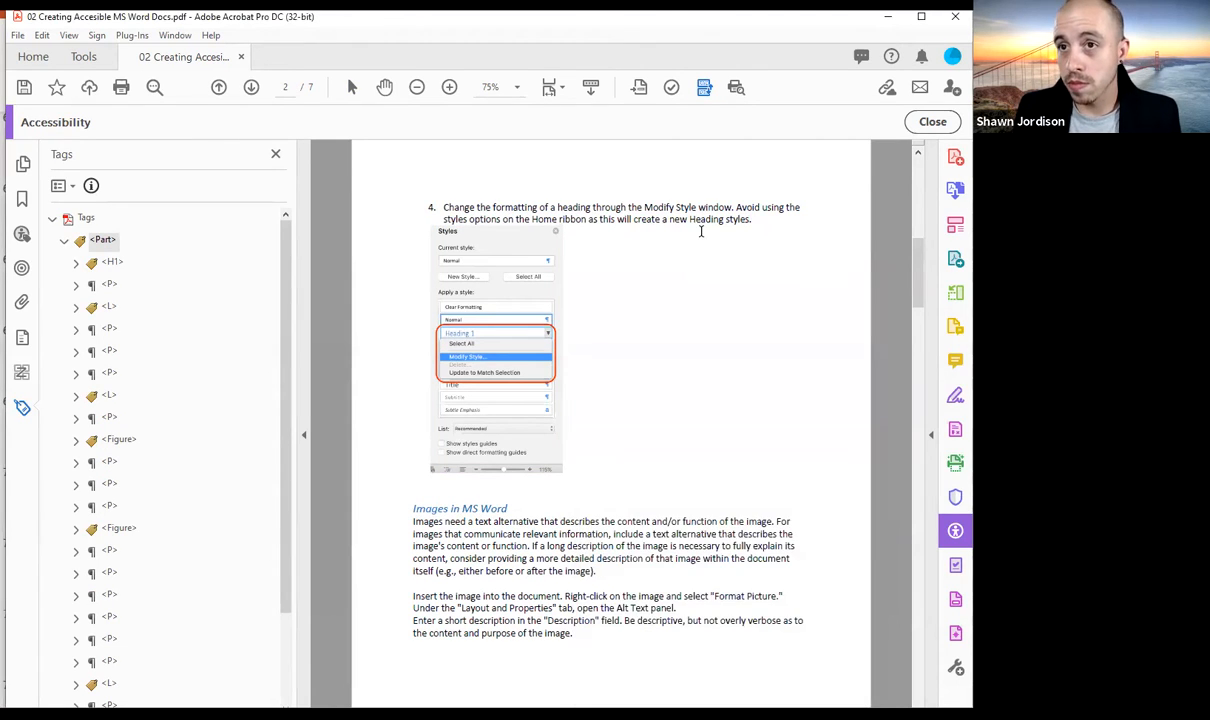
# Locate the "styles options on the Home ribbon" content in the tag tree from the page text and cut it
pyautogui.moveTo(674, 228); pyautogui.dragTo(668, 222)
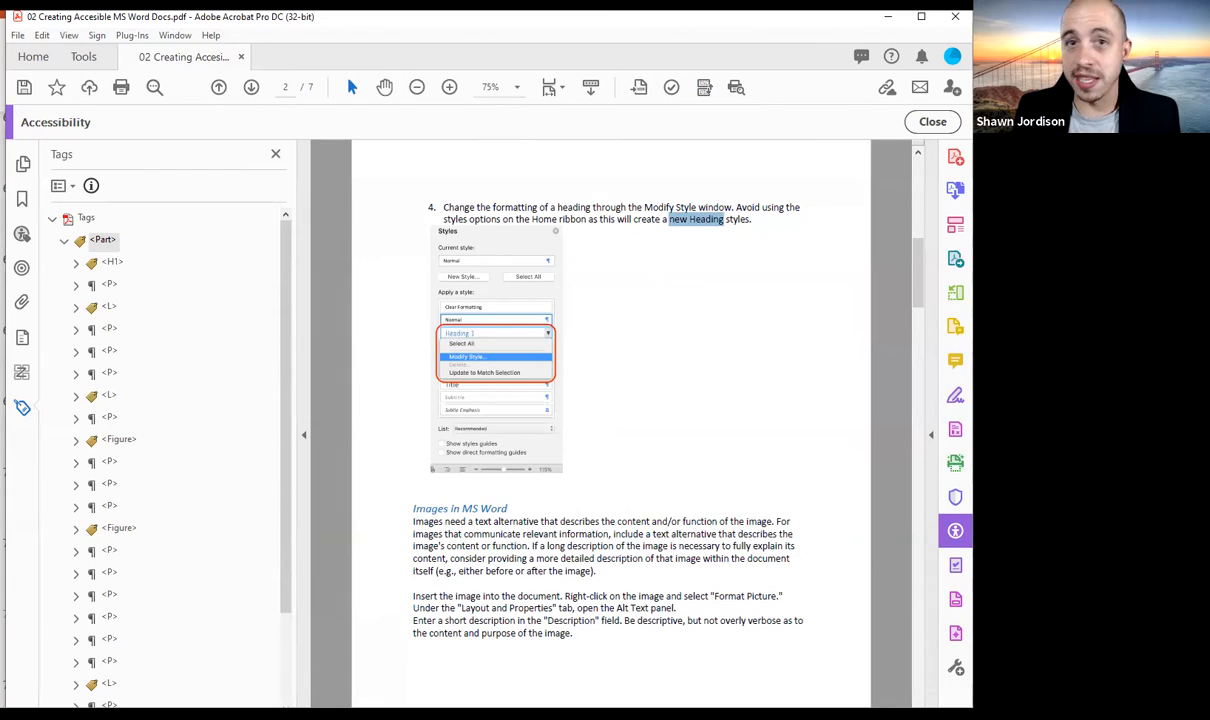
pyautogui.click(61, 190)
pyautogui.click(145, 446)
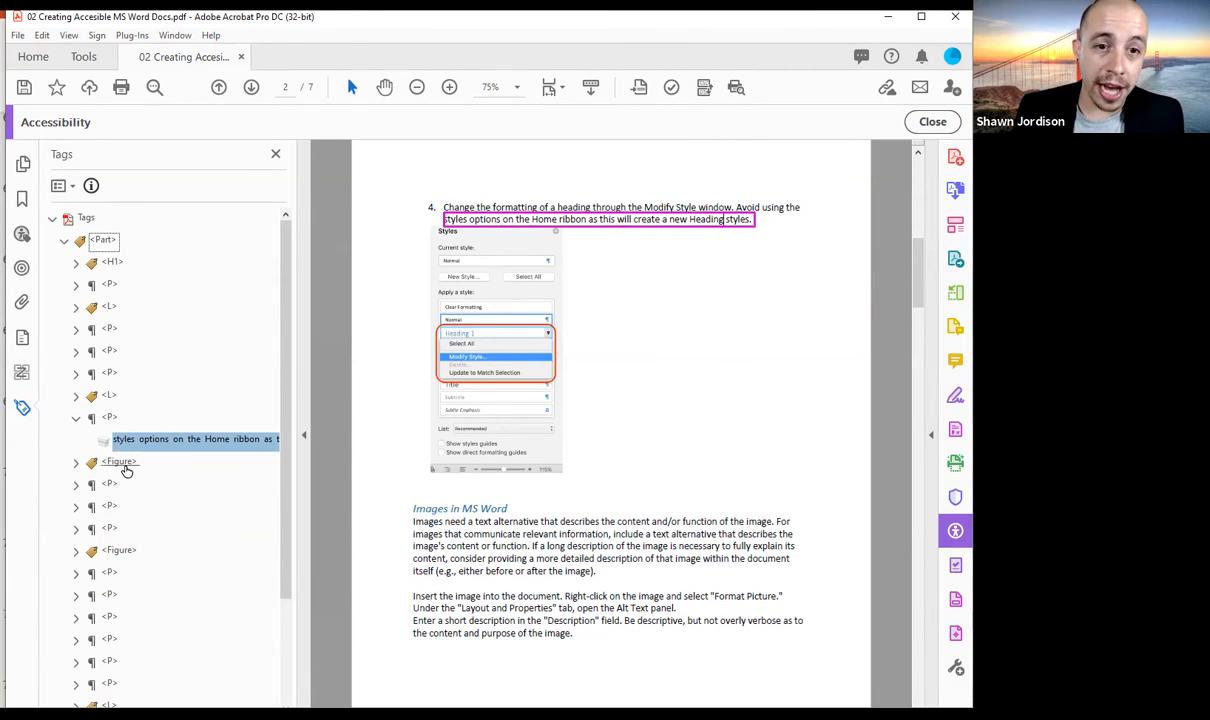
# Paste the cut line into the fourth list item's <LBody> after "Change the formatting of a heading", and collapse that item
pyautogui.click(110, 397)
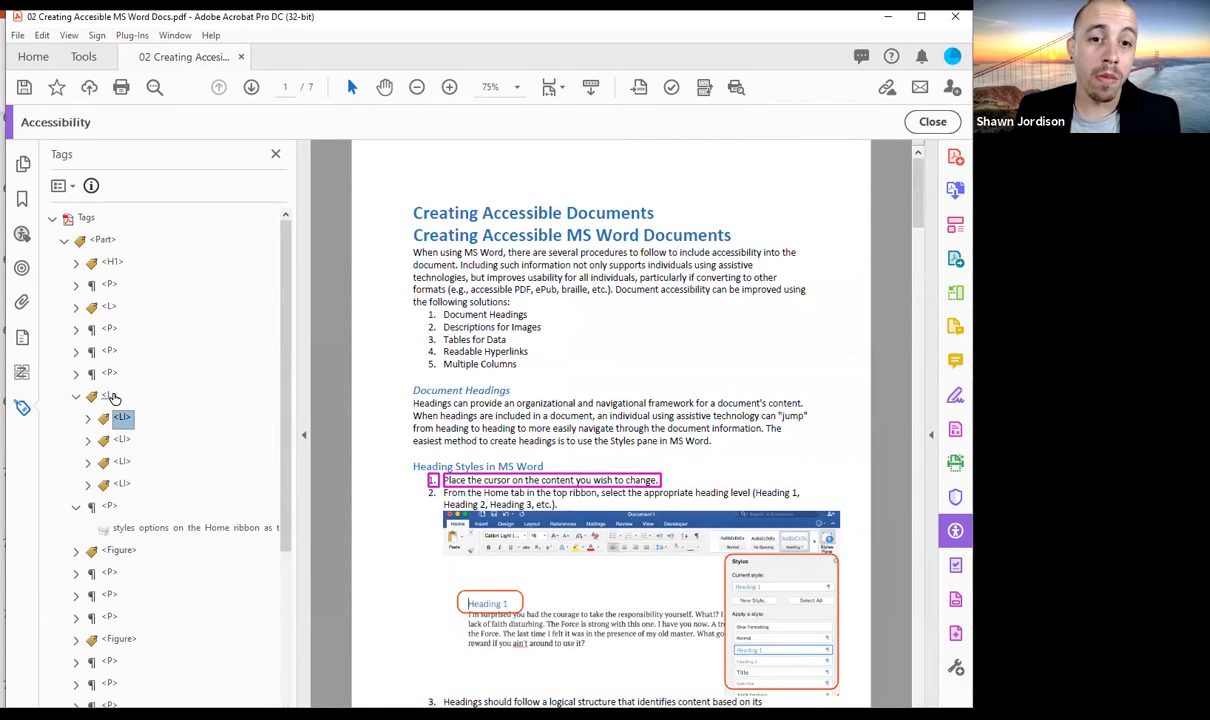
pyautogui.press('Down')
pyautogui.press('Down')
pyautogui.press('Down')
pyautogui.press('Right')
pyautogui.press('Down')
pyautogui.press('Right')
pyautogui.press('Down')
pyautogui.press('Down')
pyautogui.hotkey('ctrl', 'v')
pyautogui.press('Down')
pyautogui.press('Up')
pyautogui.press('Up')
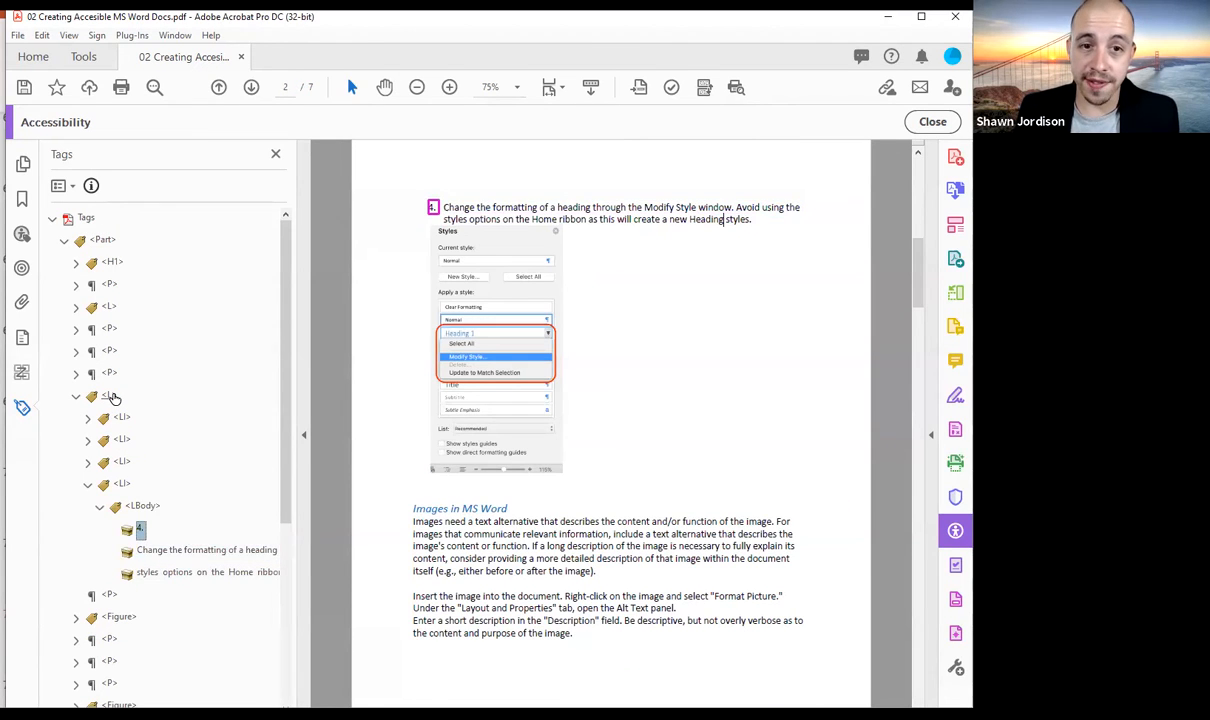
pyautogui.press('Up')
pyautogui.press('Up')
pyautogui.press('Left')
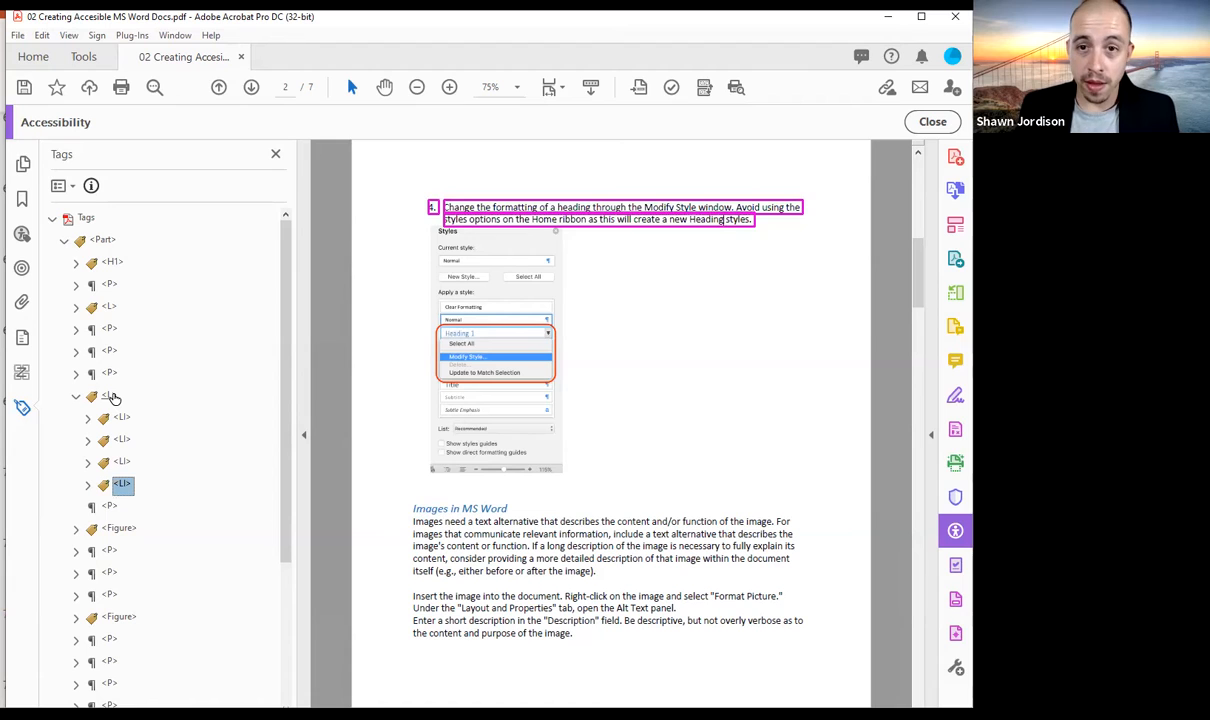
# Move the Styles pane <Figure> tag into the fourth list item's <LBody>, after the "styles options on the Home ribbon" content
pyautogui.press('Down')
pyautogui.press('Down')
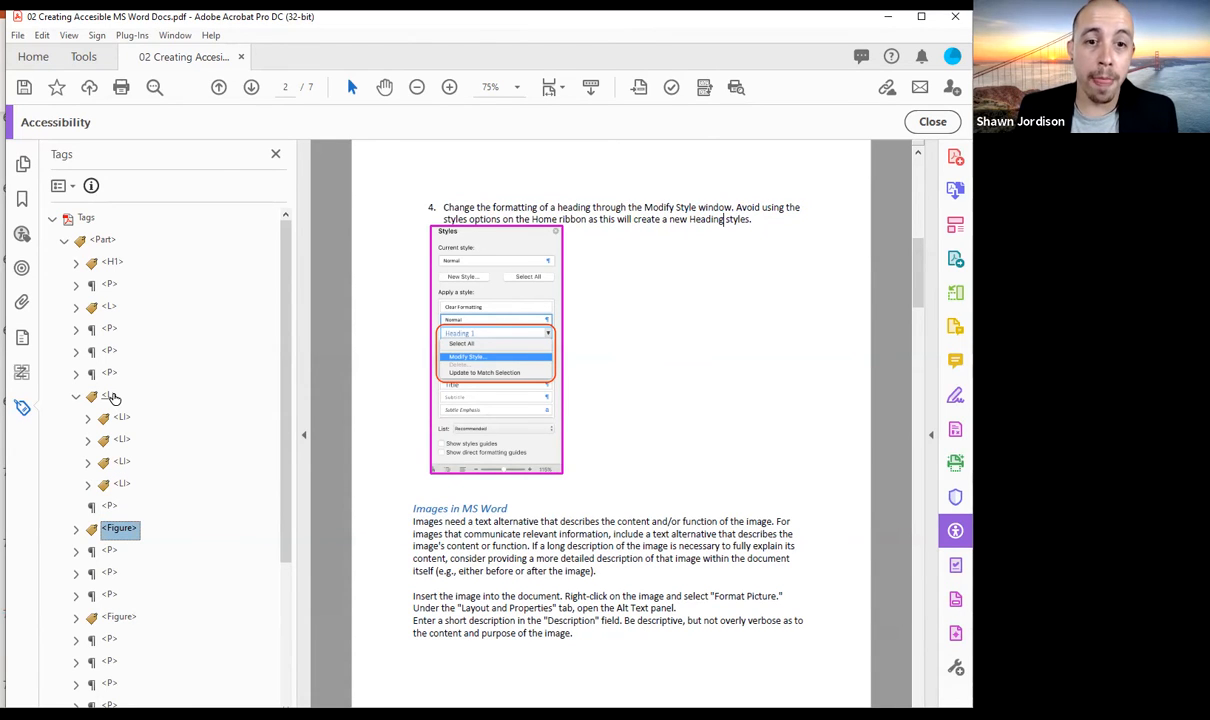
pyautogui.press('Up')
pyautogui.press('Up')
pyautogui.press('Right')
pyautogui.press('Down')
pyautogui.press('Down')
pyautogui.press('Down')
pyautogui.press('Down')
pyautogui.hotkey('ctrl', 'v')
pyautogui.press('Down')
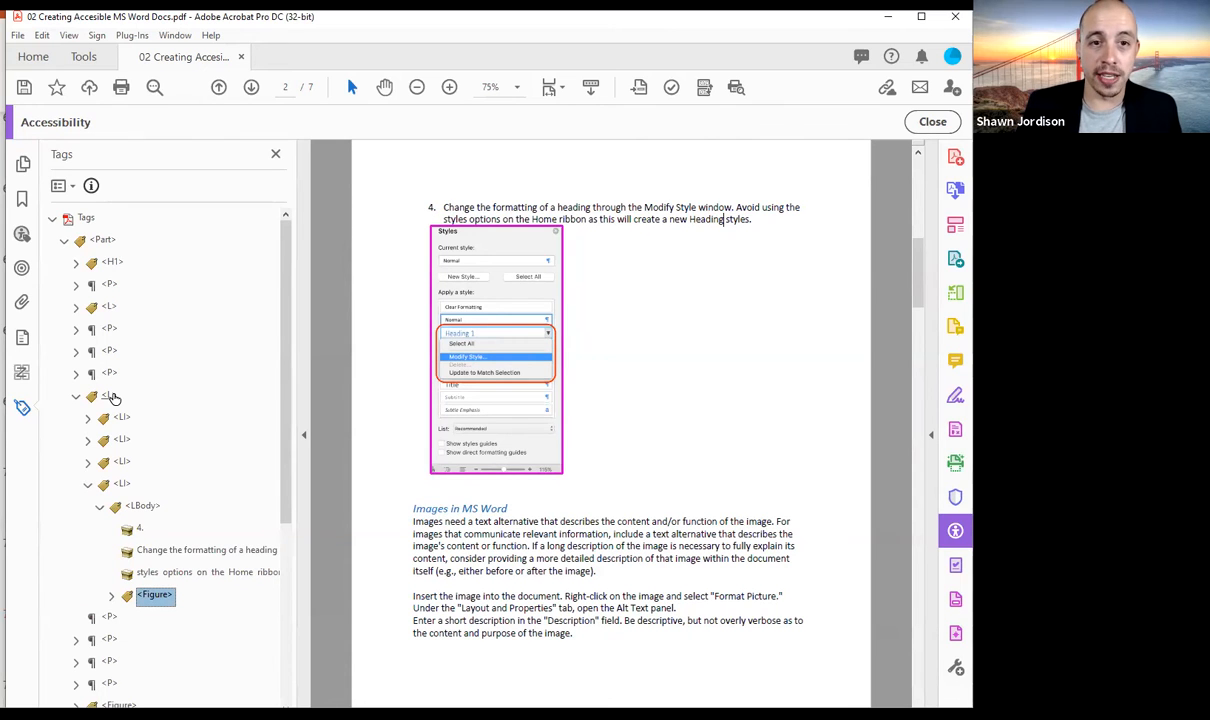
# Select the whole Heading Styles <L> tag and check its highlighted content across the pages
pyautogui.click(112, 397)
pyautogui.scroll(-4, 567, 372)
pyautogui.scroll(8, 567, 372)
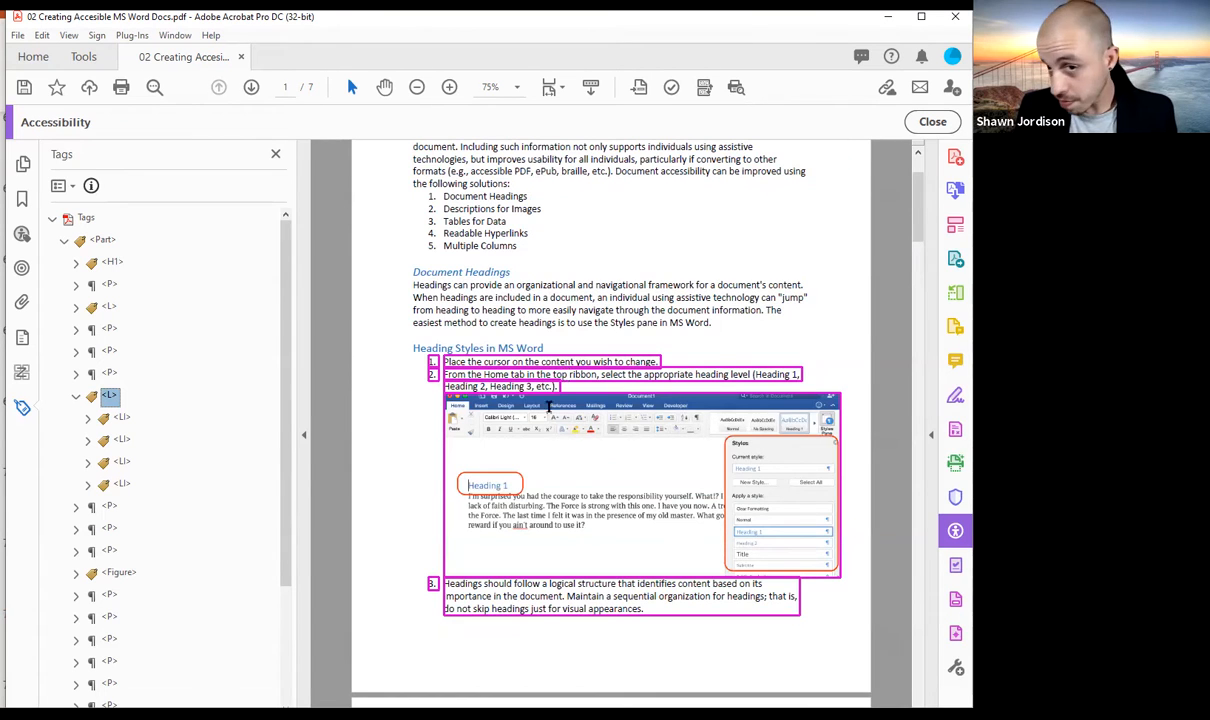
# Check the rest of the Heading Styles list's highlighted content through page 2, and select the <P> tag that follows the list
pyautogui.scroll(-3, 556, 385)
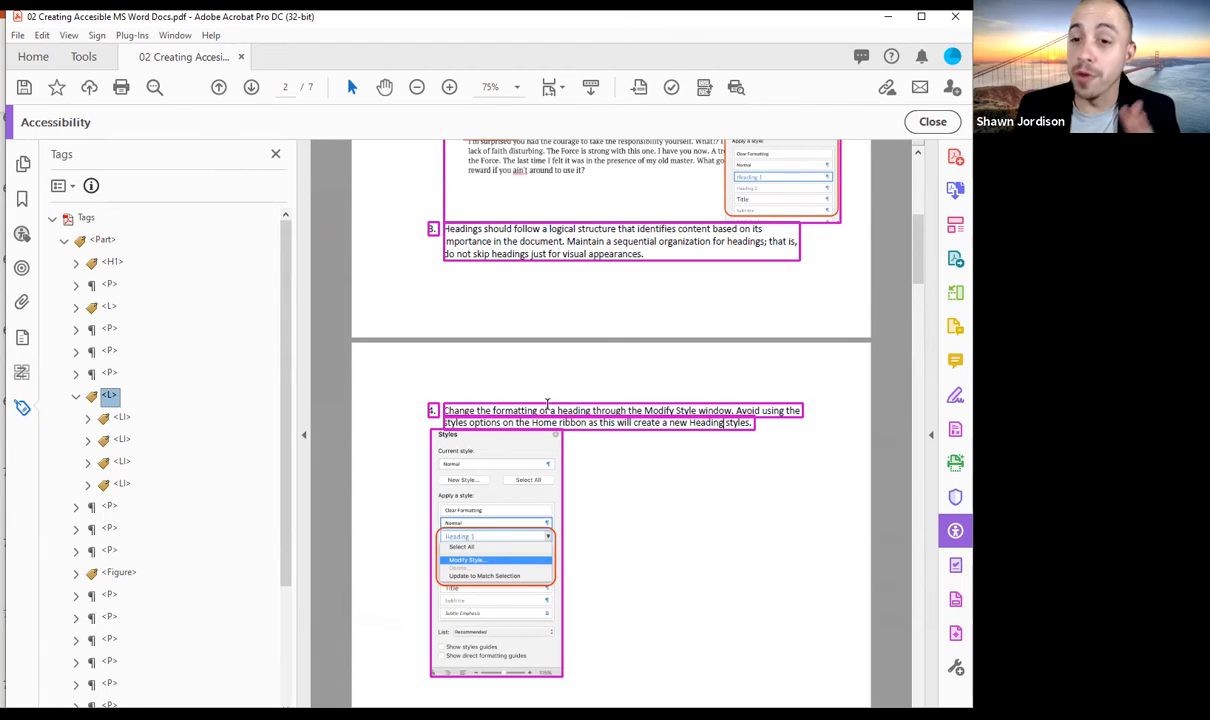
pyautogui.scroll(-3, 97, 391)
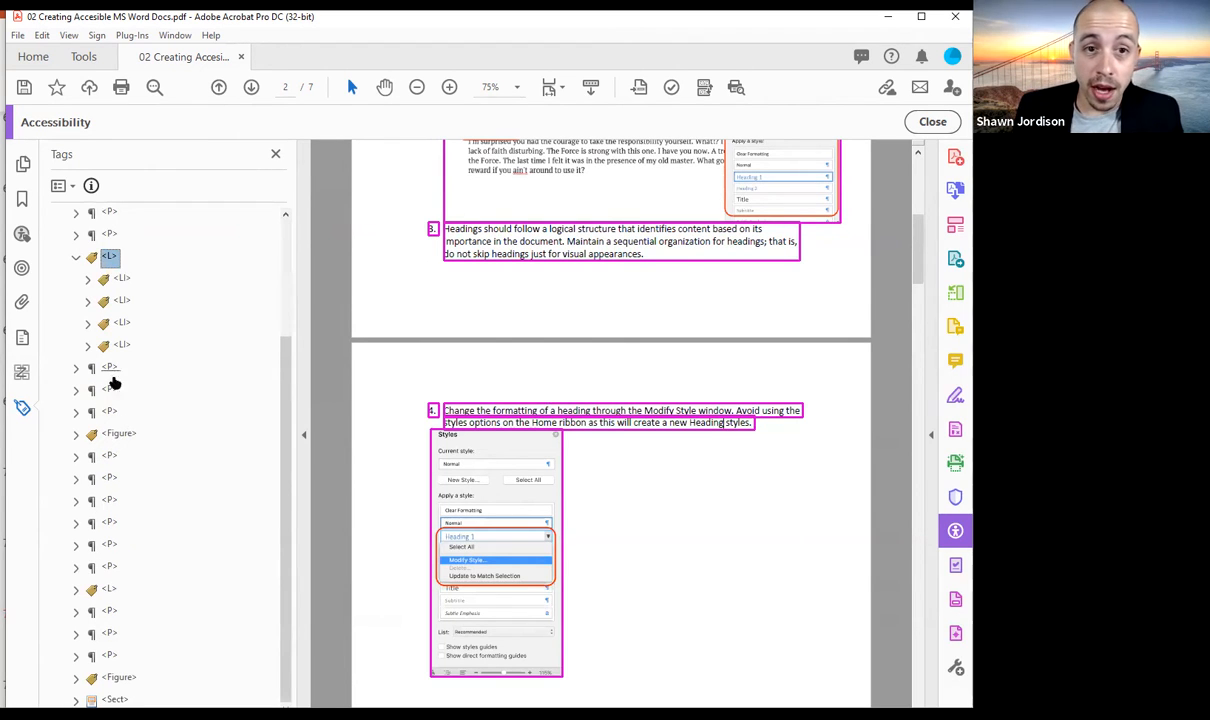
pyautogui.click(110, 372)
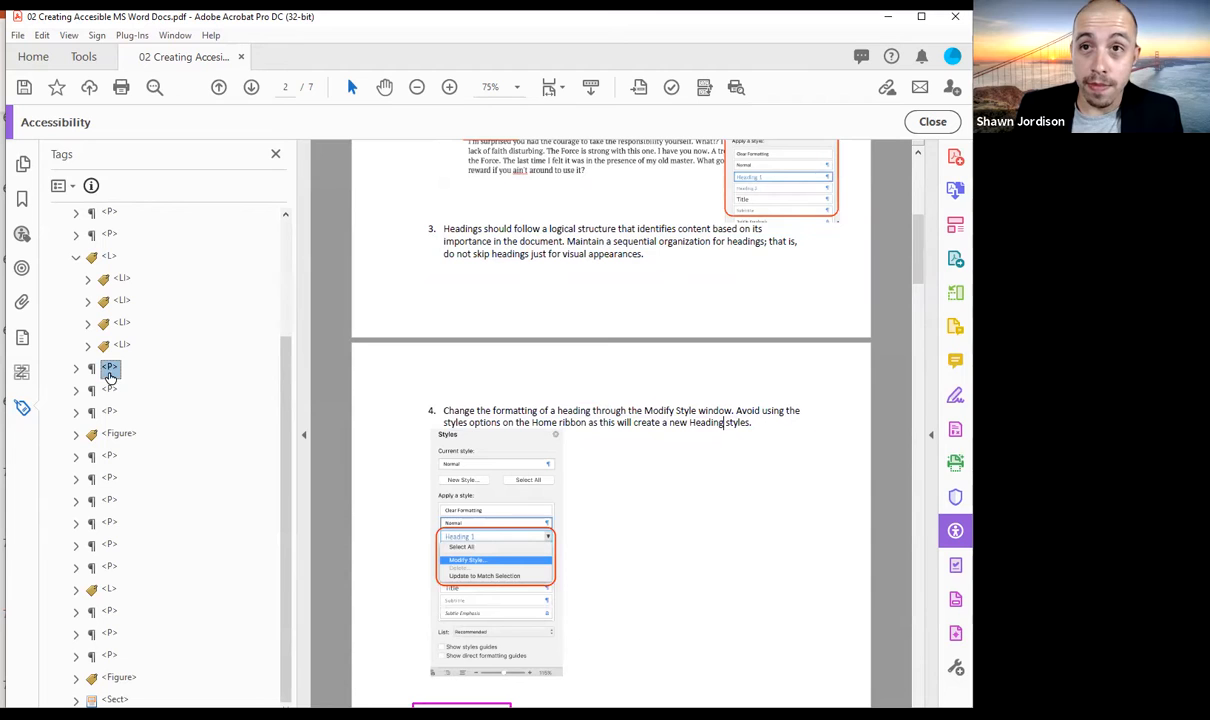
pyautogui.scroll(3, 120, 395)
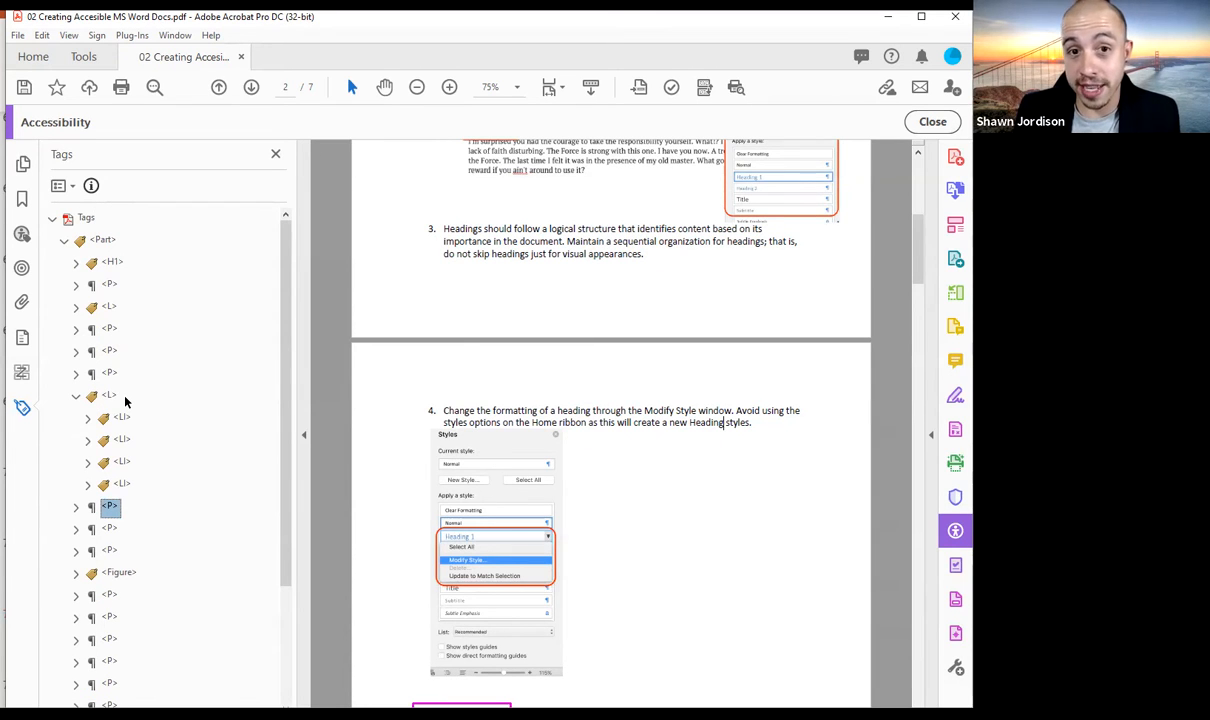
# Switch to PowerPoint, present from the "Demo Autotagging" slide, and advance to the "Activity #4 Untagged PDF" slide
pyautogui.hotkey('alt', 'Tab')
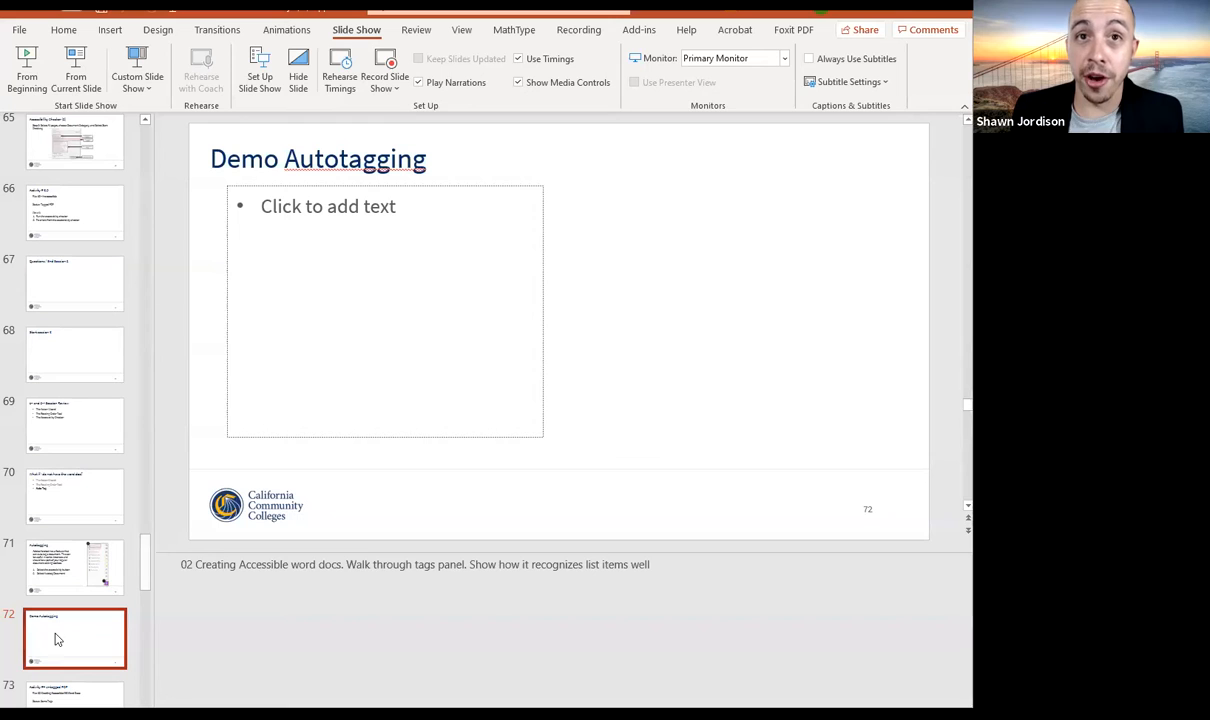
pyautogui.click(86, 63)
pyautogui.click(410, 313)
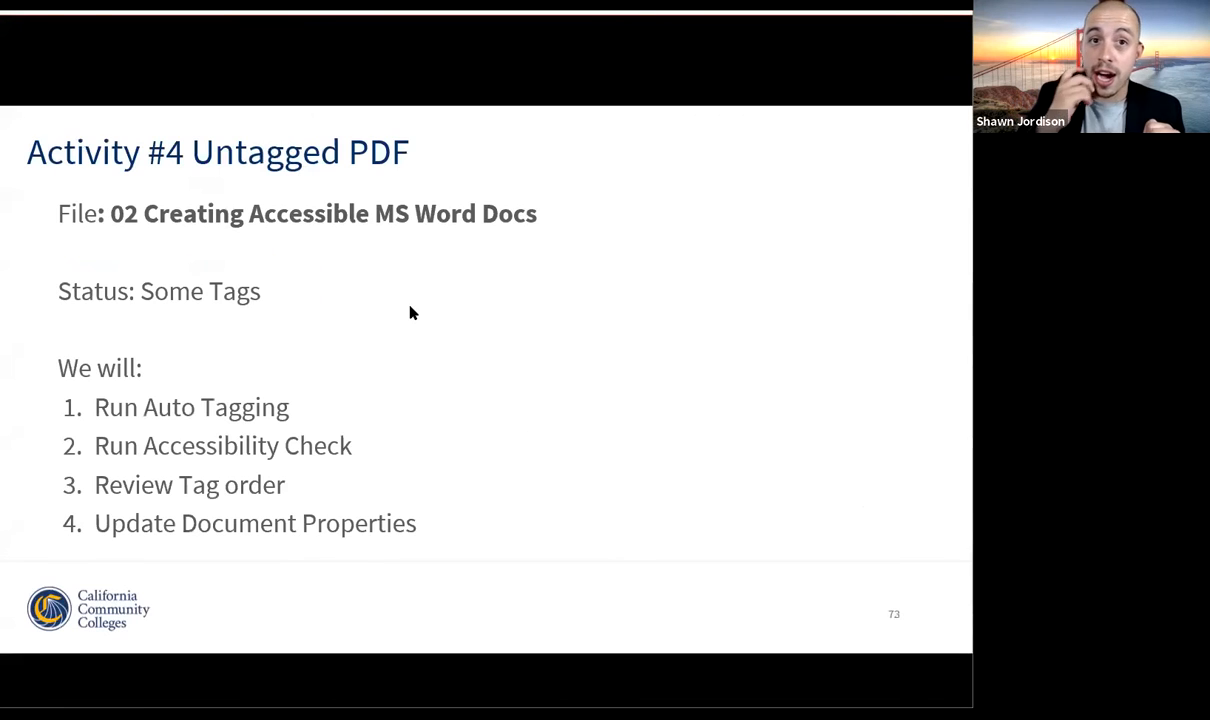
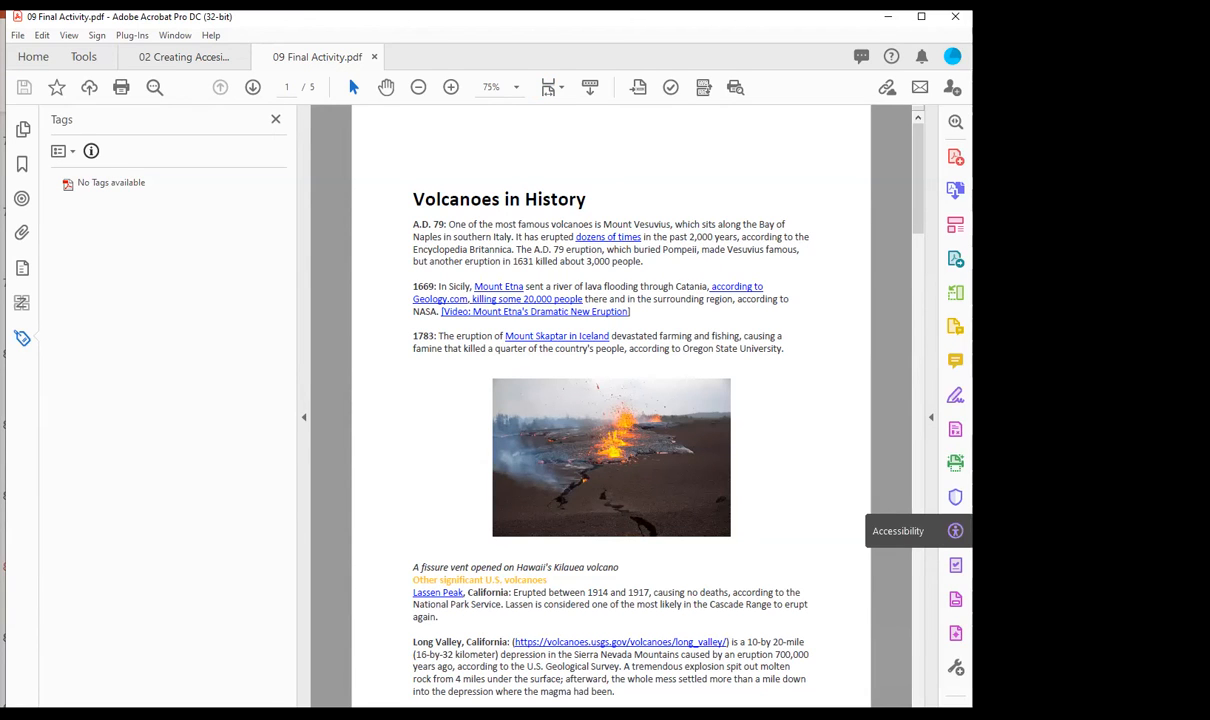
# Autotag 09 Final Activity.pdf with the Accessibility tools and expand the tag tree down to the tags inside <Part>
pyautogui.click(955, 531)
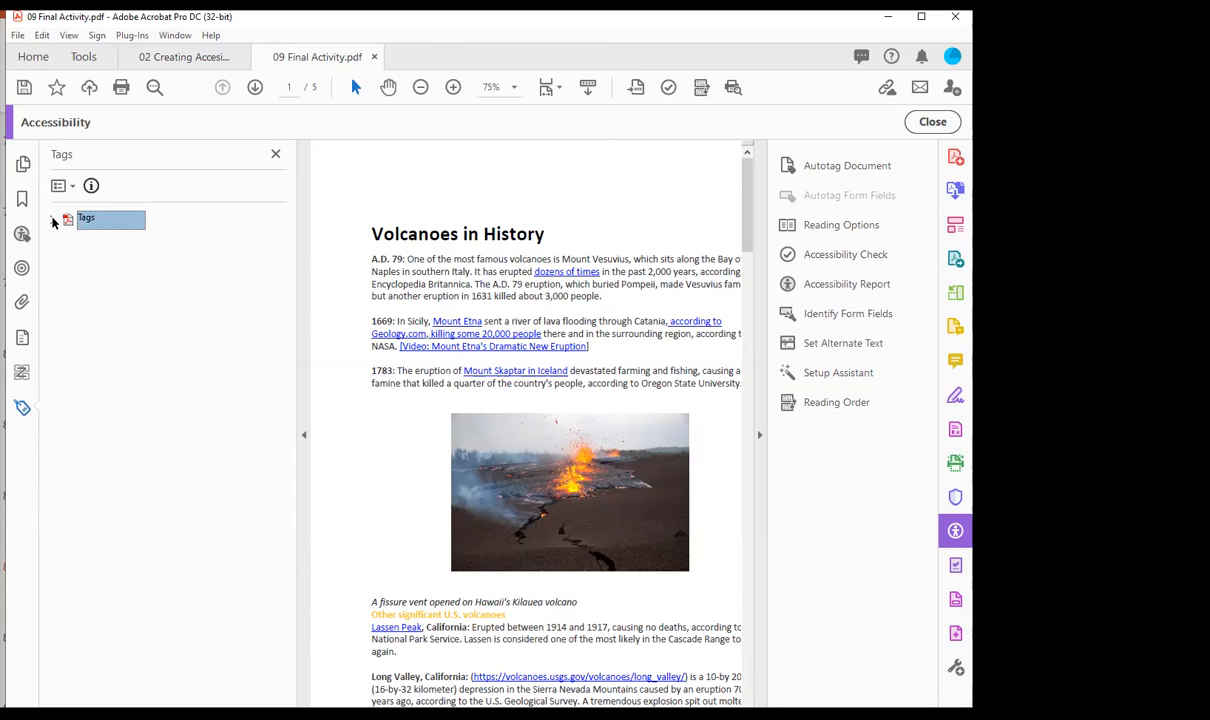
pyautogui.click(53, 219)
pyautogui.click(64, 241)
# Check the <H1> tag and the first three <P> tags against the highlighted page content, hiding the Accessibility tool list
pyautogui.click(112, 265)
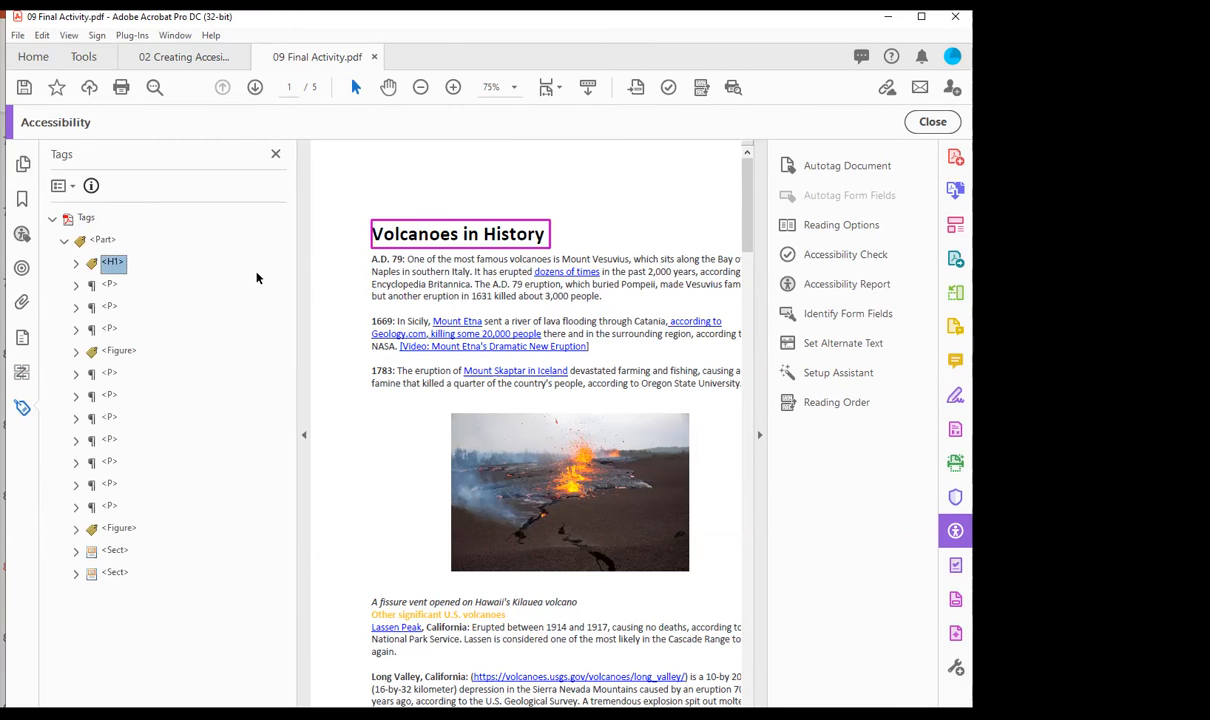
pyautogui.press('Down')
pyautogui.press('Down')
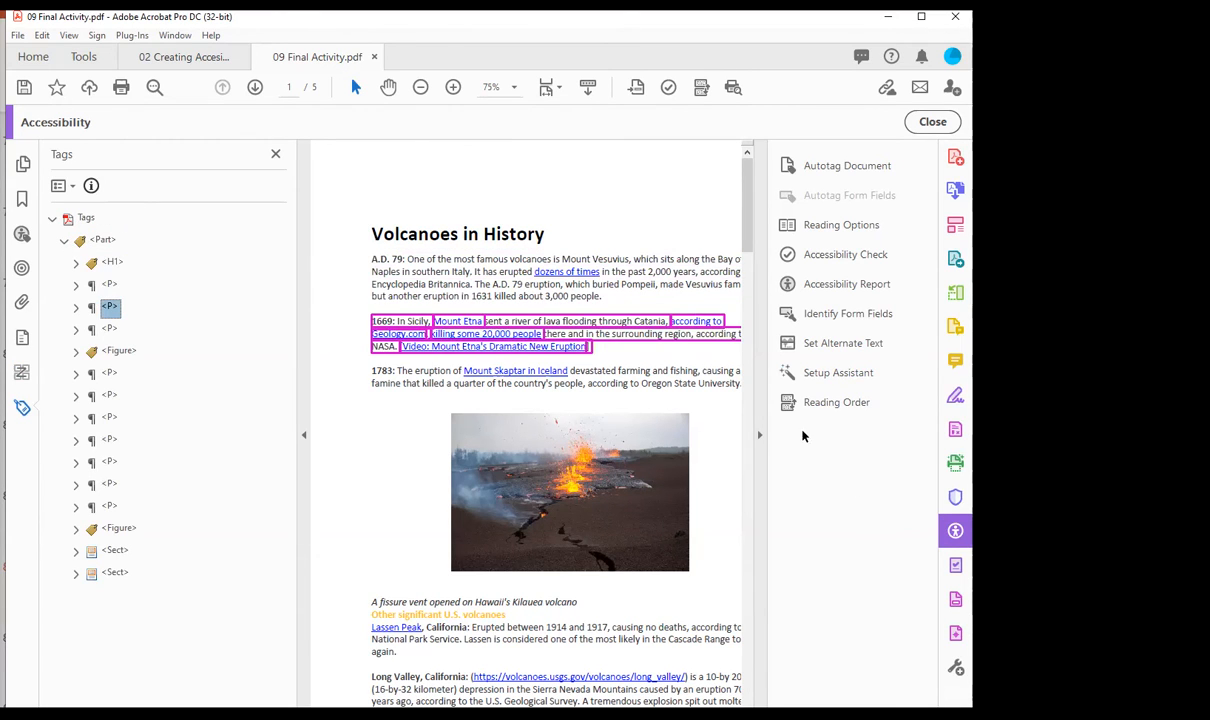
pyautogui.click(760, 437)
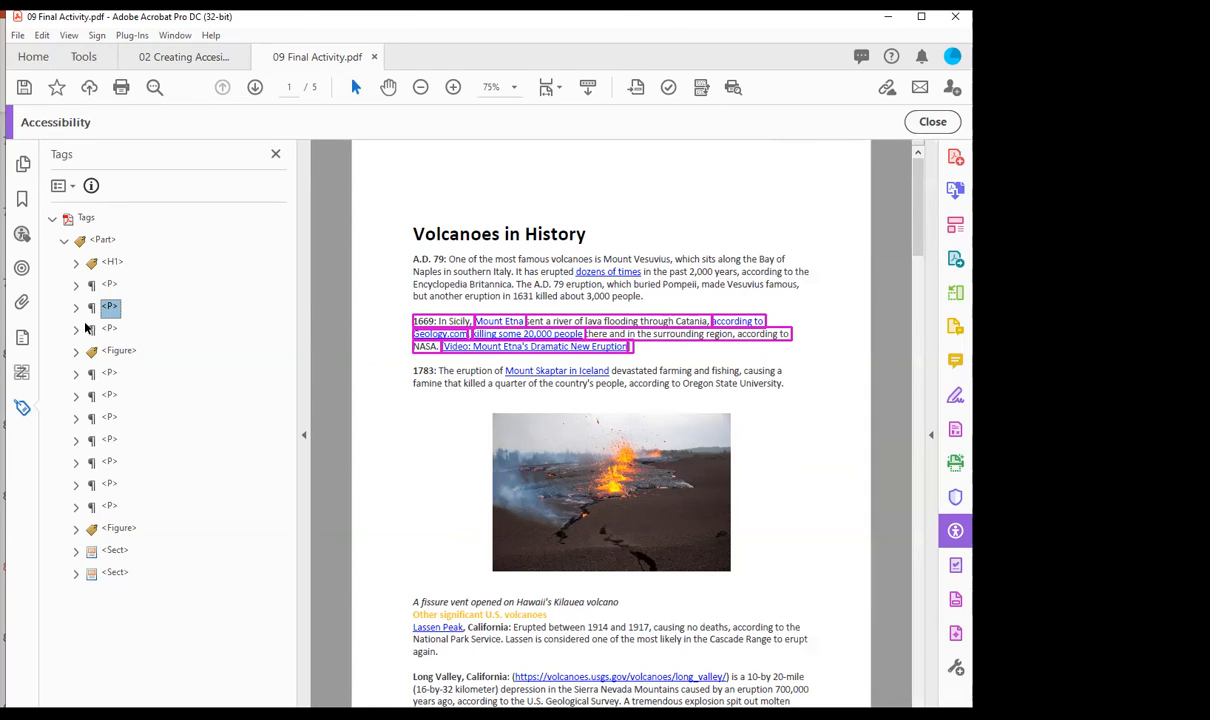
pyautogui.click(110, 328)
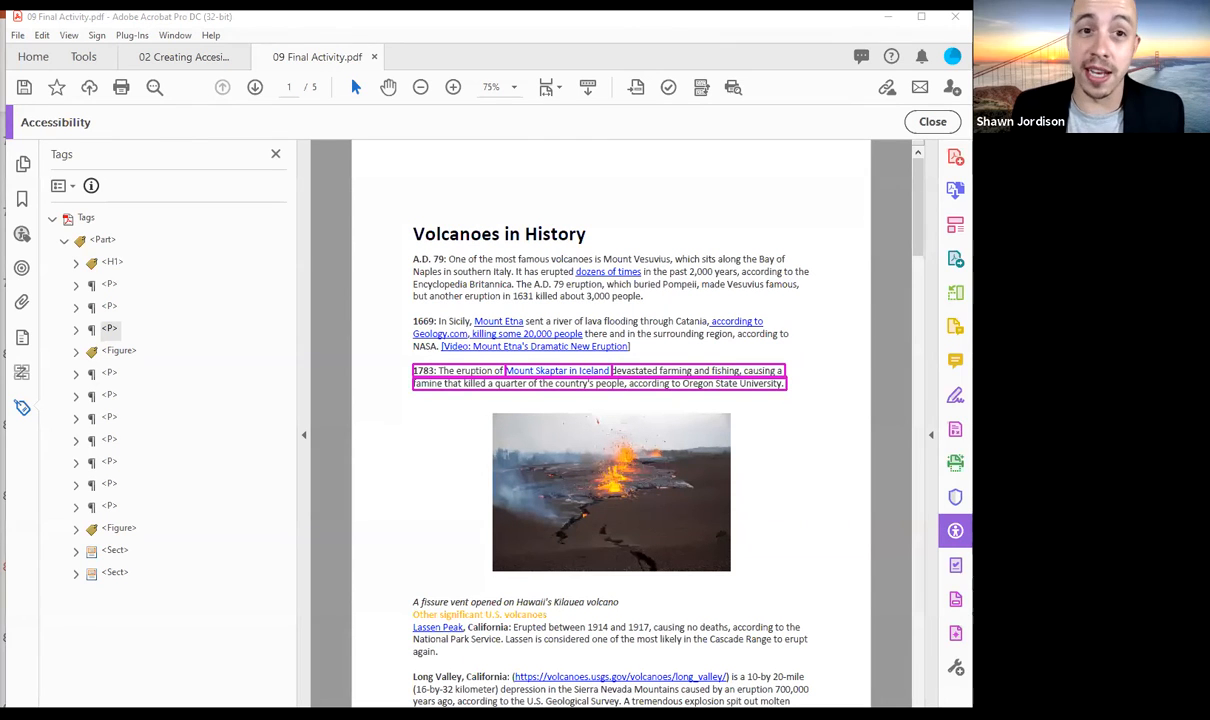
pyautogui.click(123, 354)
pyautogui.press('Up')
pyautogui.press('Down')
pyautogui.press('Up')
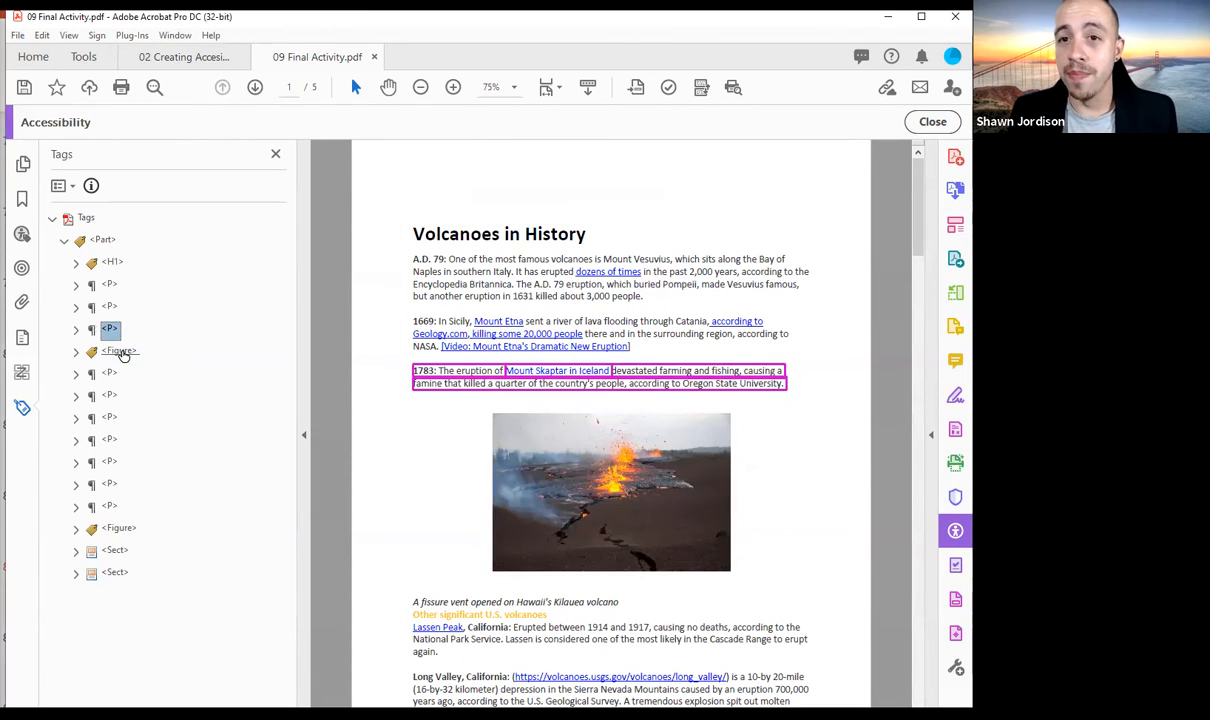
pyautogui.press('Up')
pyautogui.press('Up')
pyautogui.press('Up')
pyautogui.press('Down')
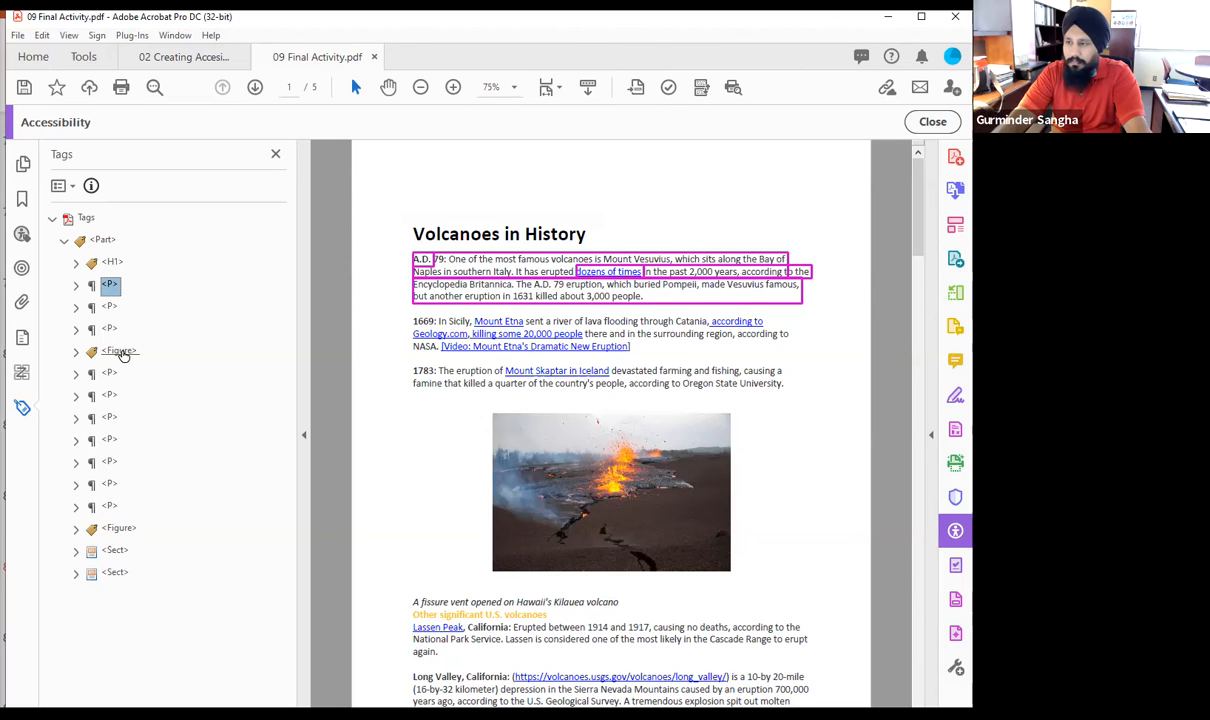
# Review the remaining page-level tags through the volcano diagram <Figure>, and expand the first <Sect> to check its <H4>
pyautogui.press('Down')
pyautogui.press('Down')
pyautogui.press('Down')
pyautogui.press('Down')
pyautogui.press('Down')
pyautogui.press('Down')
pyautogui.press('Down')
pyautogui.press('Down')
pyautogui.press('Down')
pyautogui.press('Down')
pyautogui.press('Down')
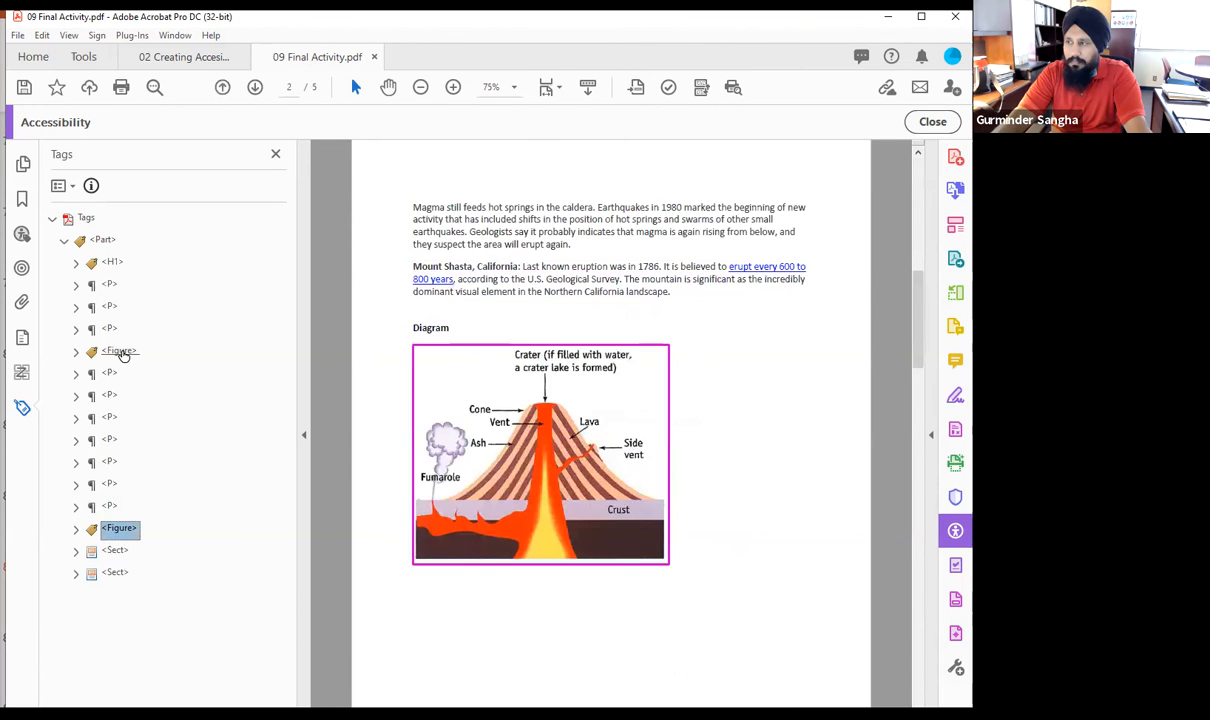
pyautogui.press('Down')
pyautogui.press('Right')
pyautogui.press('Down')
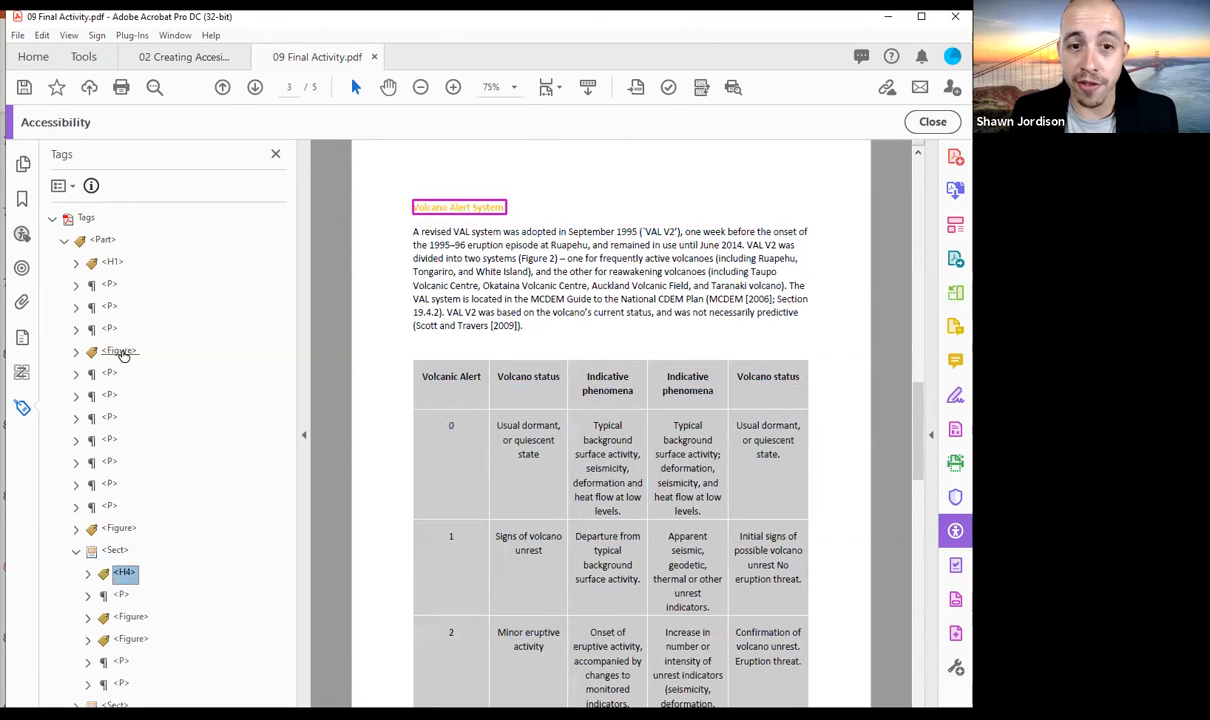
# Examine how the Volcano Alert System table is tagged, expanding both <Figure> tags in the first <Sect>
pyautogui.press('Down')
pyautogui.press('Down')
pyautogui.press('Down')
pyautogui.press('Up')
pyautogui.press('Down')
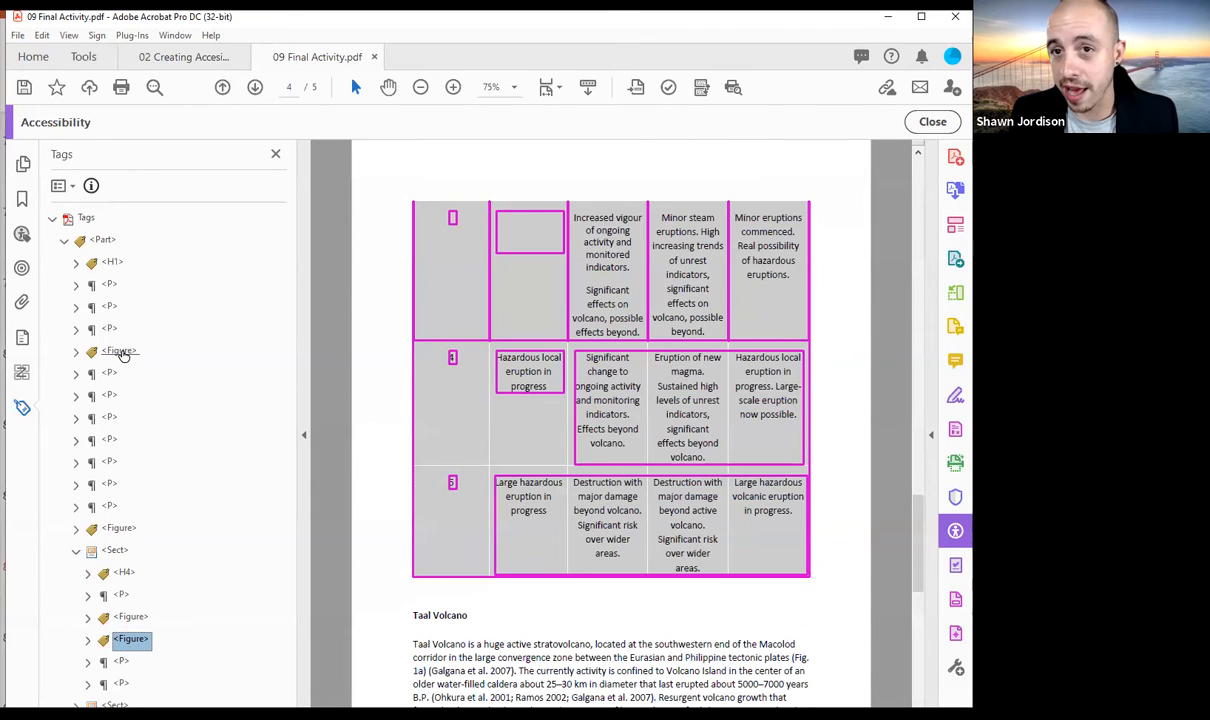
pyautogui.press('Up')
pyautogui.press('Right')
pyautogui.press('Down')
pyautogui.press('Down')
pyautogui.press('Right')
pyautogui.press('Down')
pyautogui.press('Down')
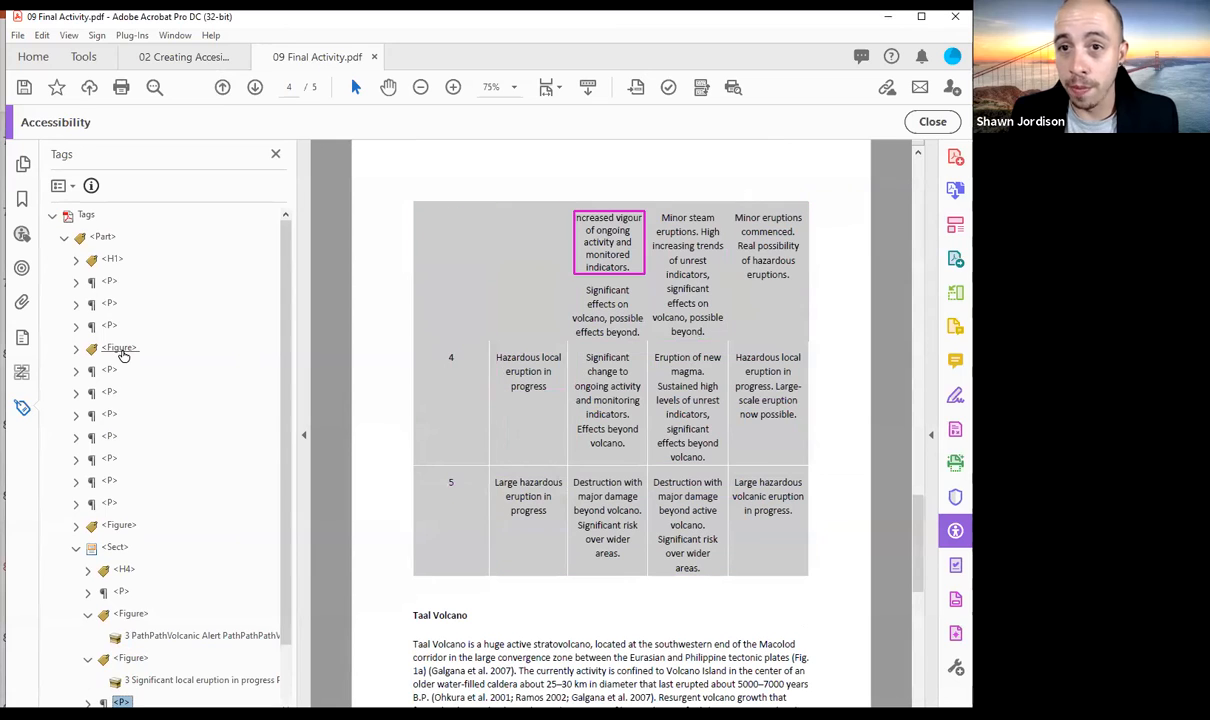
# Examine the tags in the second <Sect>, from the "Taal Volcano" <H4> to the <L> of figure captions and back
pyautogui.press('Down')
pyautogui.press('Down')
pyautogui.press('Down')
pyautogui.press('Down')
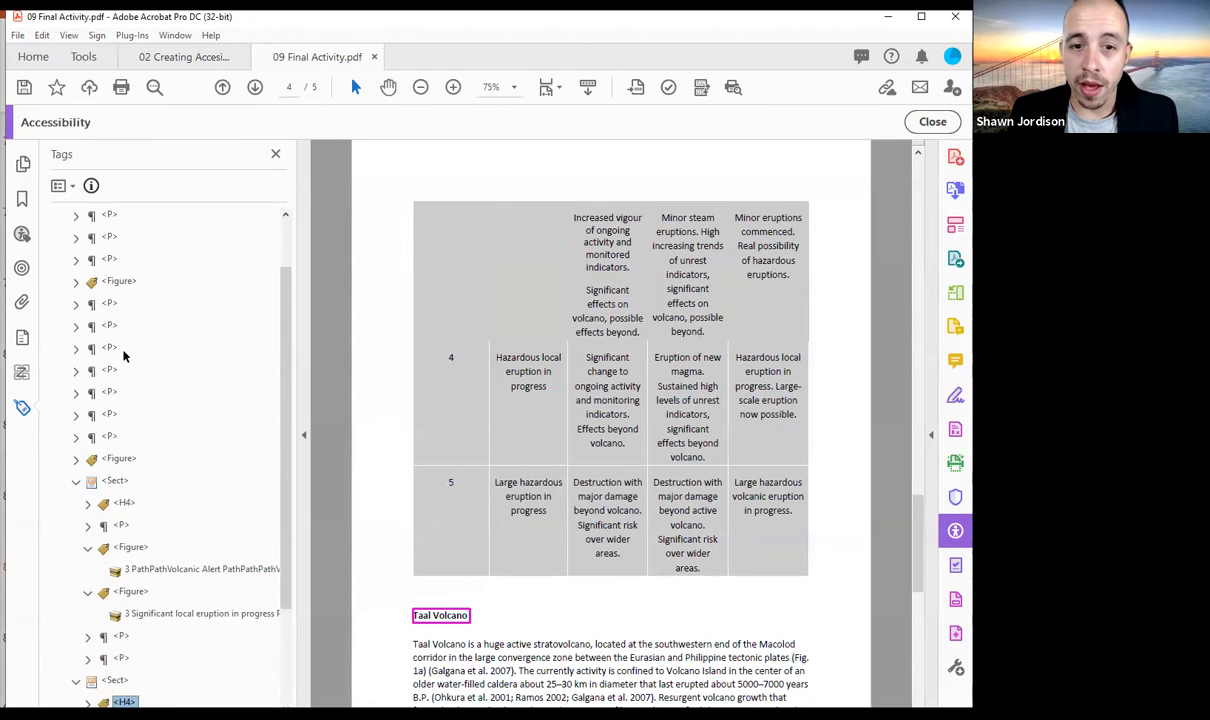
pyautogui.press('Down')
pyautogui.press('Down')
pyautogui.press('Down')
pyautogui.press('Down')
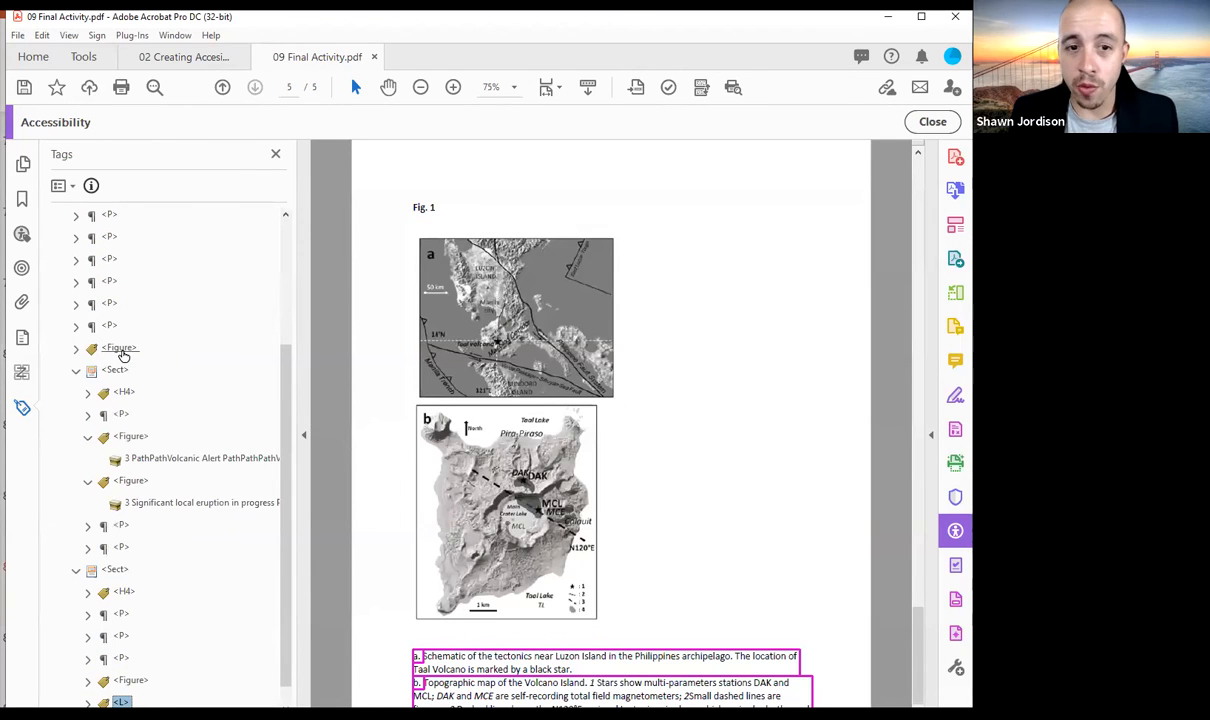
pyautogui.press('Up')
pyautogui.press('Up')
pyautogui.press('Up')
pyautogui.press('Up')
pyautogui.press('Up')
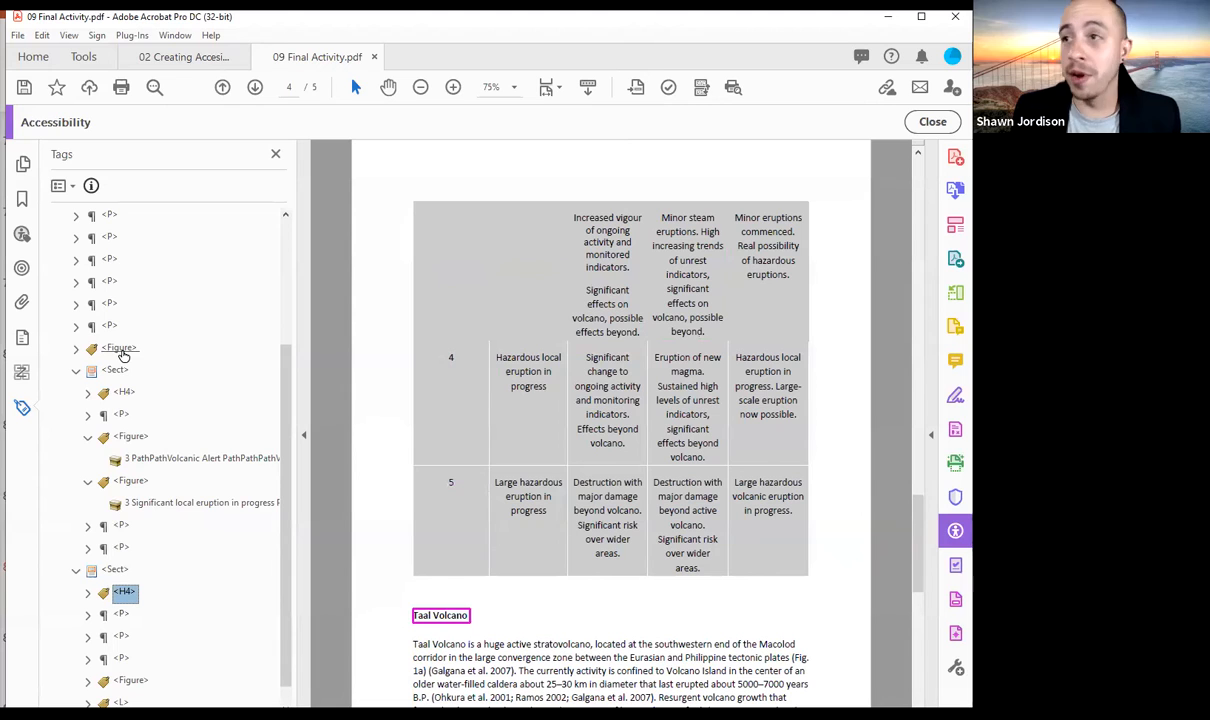
# Close 09 Final Activity.pdf without saving the autotagging, reopen it, and display its tags
pyautogui.hotkey('ctrl', 'w')
pyautogui.click(565, 406)
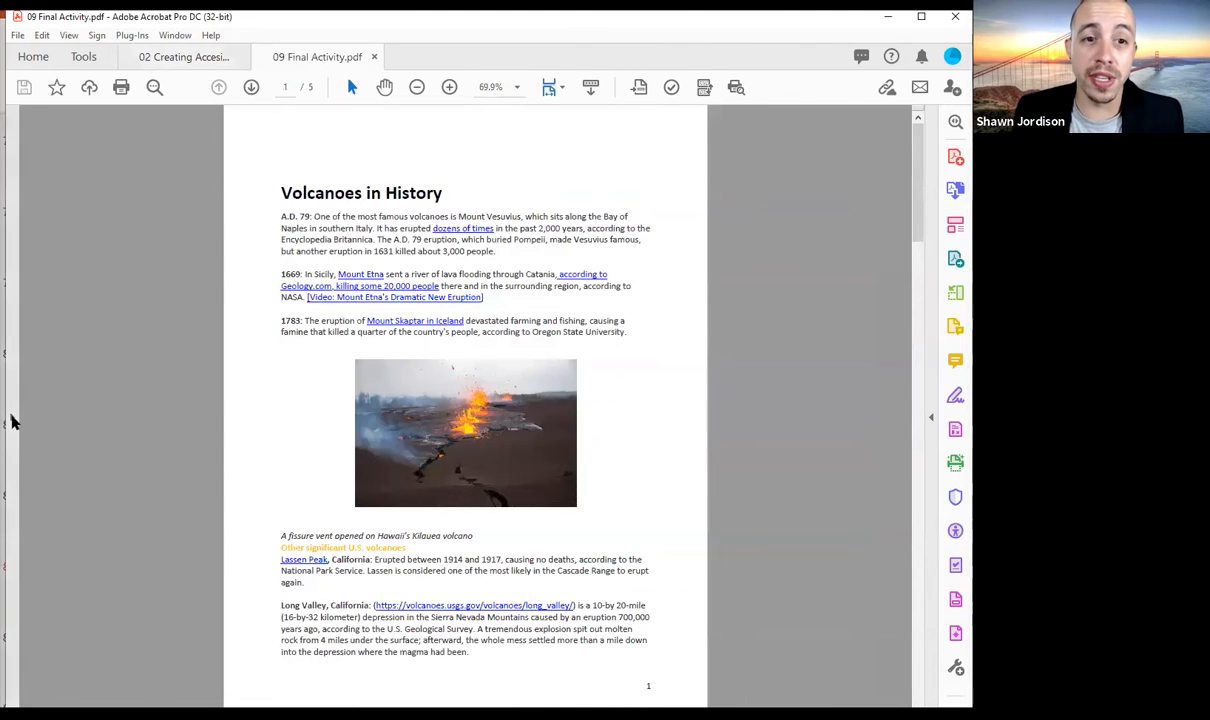
pyautogui.click(11, 420)
pyautogui.click(22, 337)
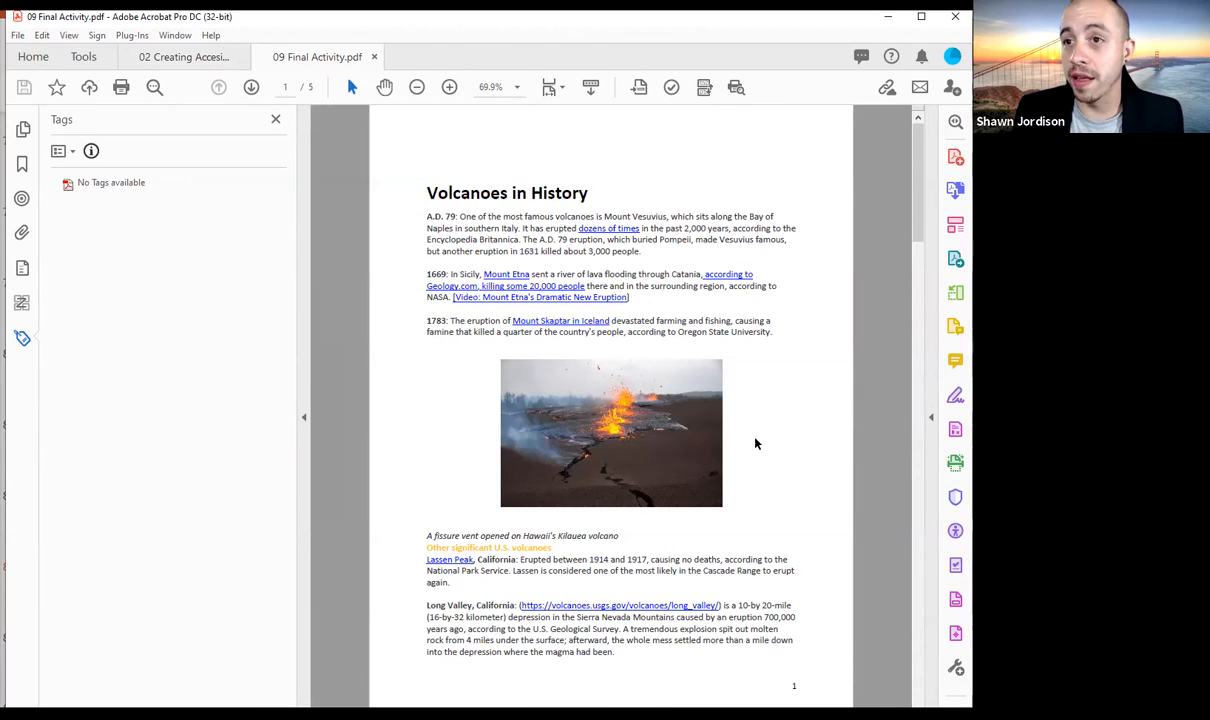
# Run the Make Accessible action on 09 Final Activity.pdf, leaving the document description as is and setting the reading language to English
pyautogui.click(955, 530)
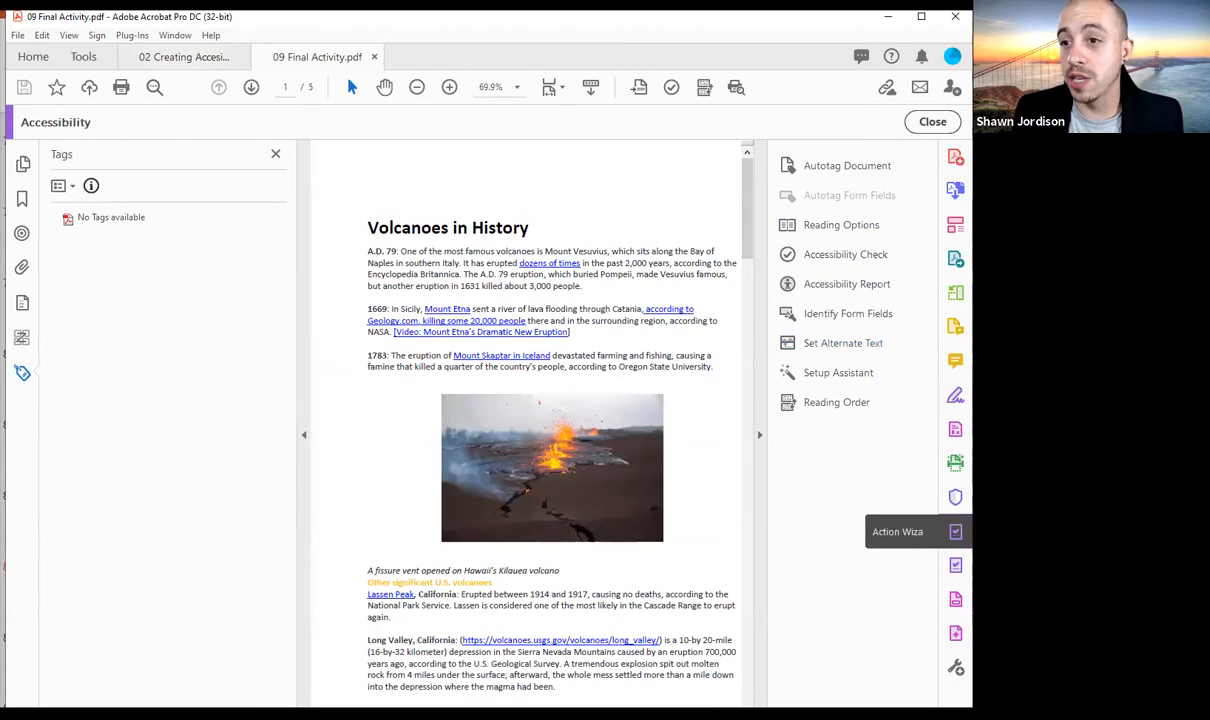
pyautogui.click(955, 565)
pyautogui.click(834, 205)
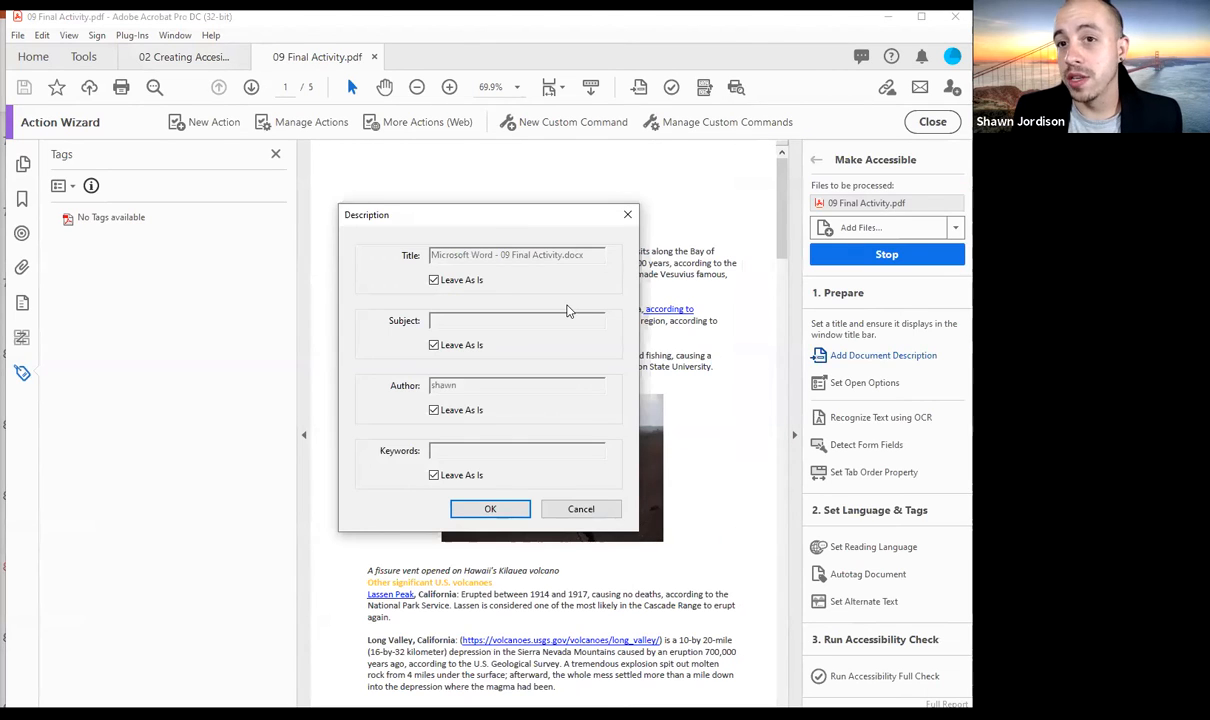
pyautogui.click(488, 508)
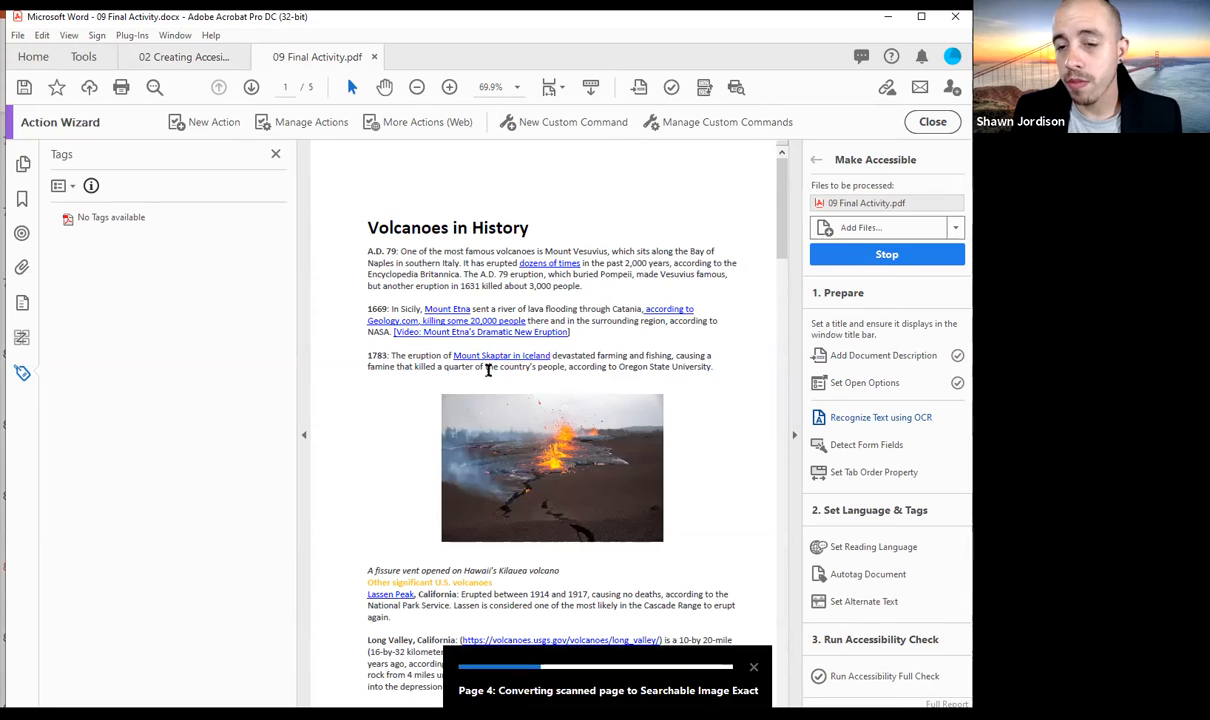
pyautogui.click(556, 408)
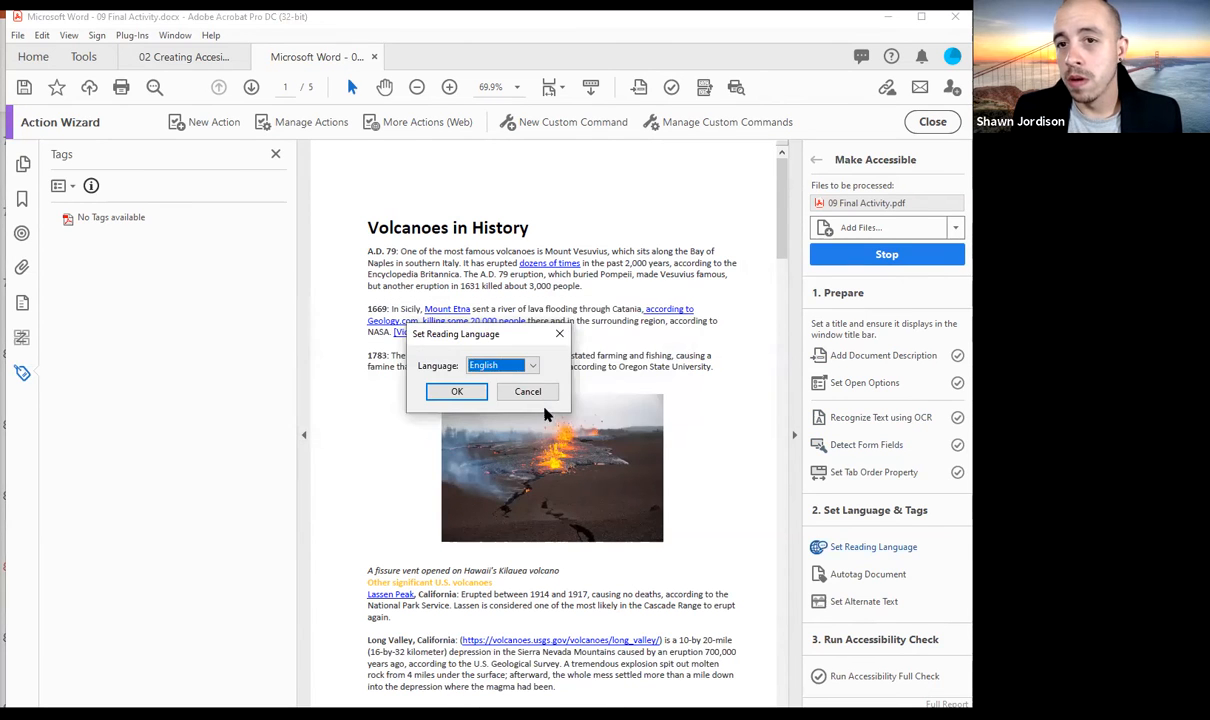
pyautogui.click(476, 391)
# Enter "test" as placeholder alternate text for the four detected images, save it, and run the accessibility full check
pyautogui.click(556, 408)
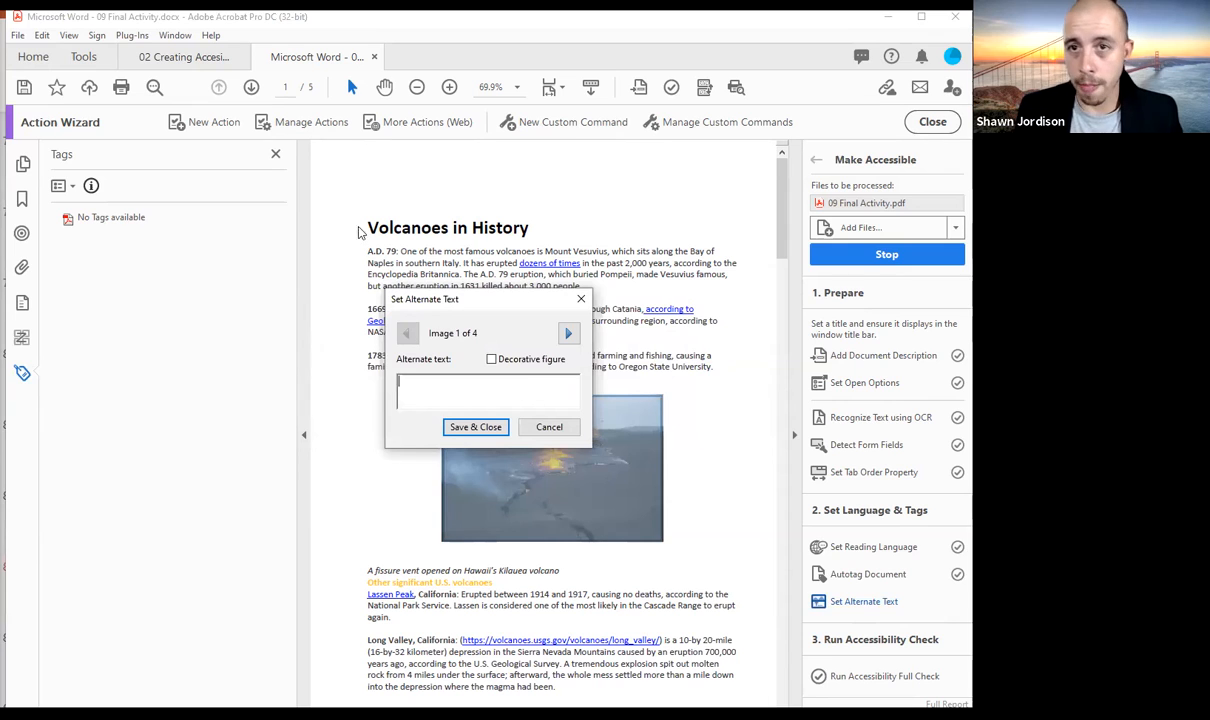
pyautogui.moveTo(441, 301); pyautogui.dragTo(475, 236)
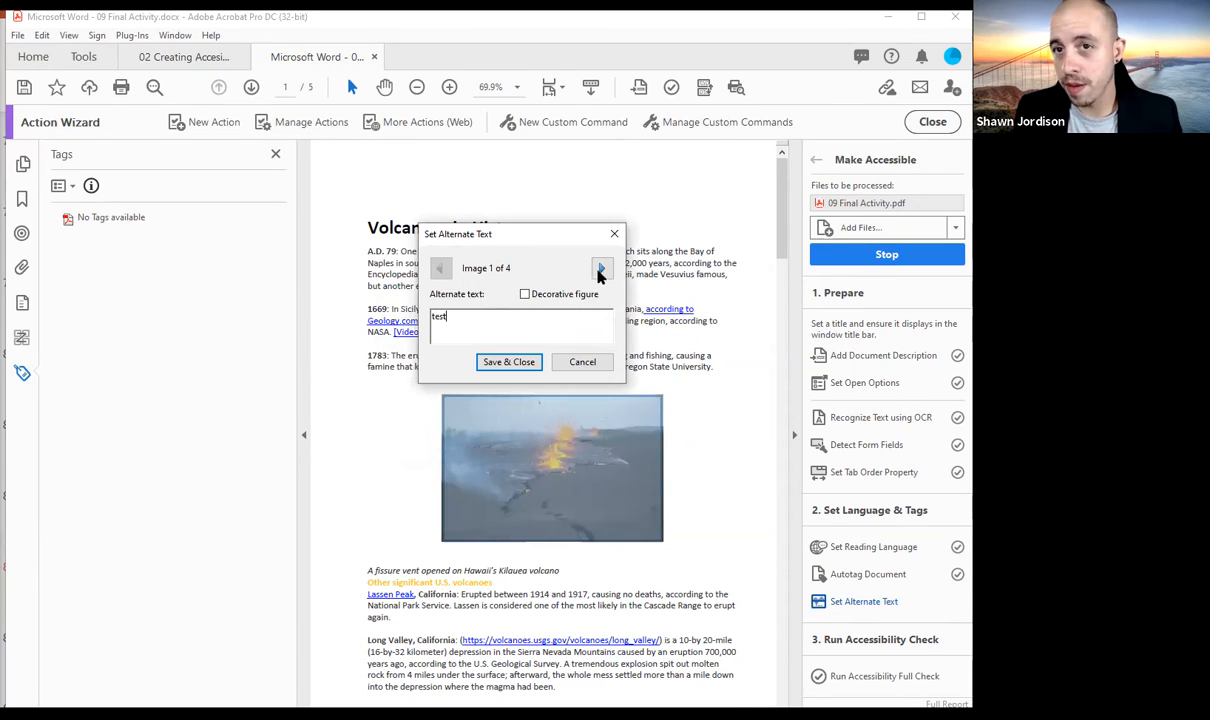
pyautogui.click(601, 268)
pyautogui.write('tes')
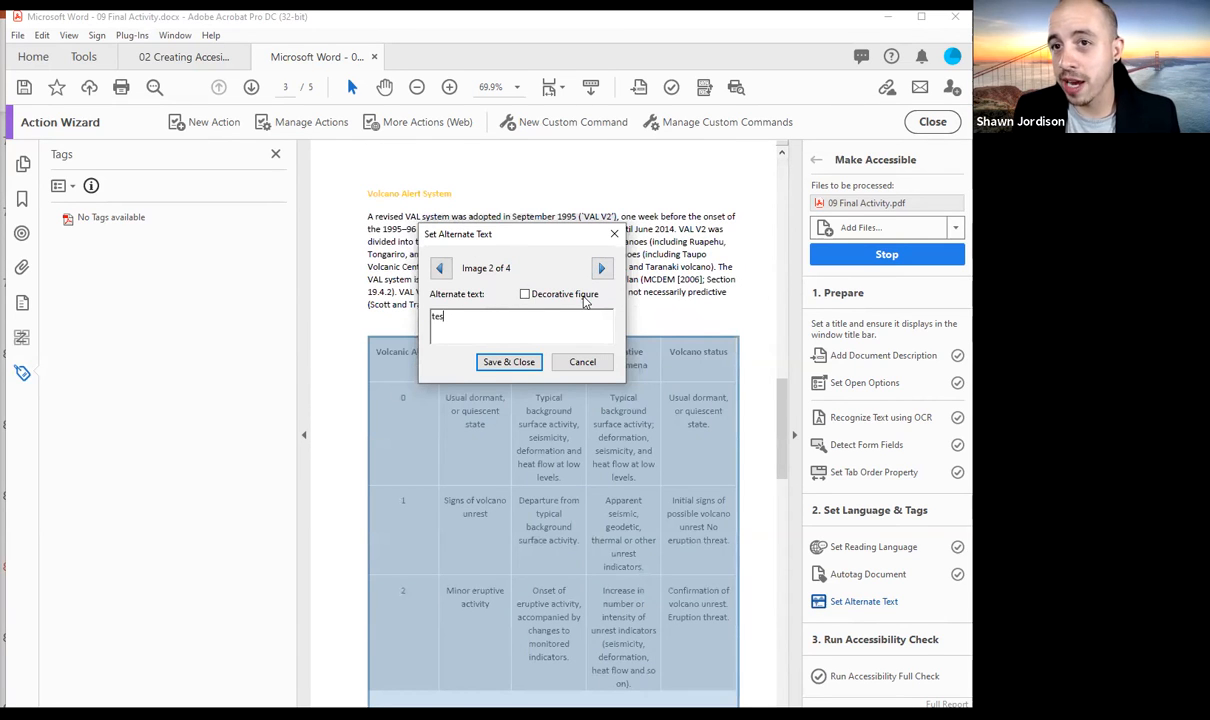
pyautogui.click(601, 268)
pyautogui.write('test')
pyautogui.click(601, 268)
pyautogui.write('te')
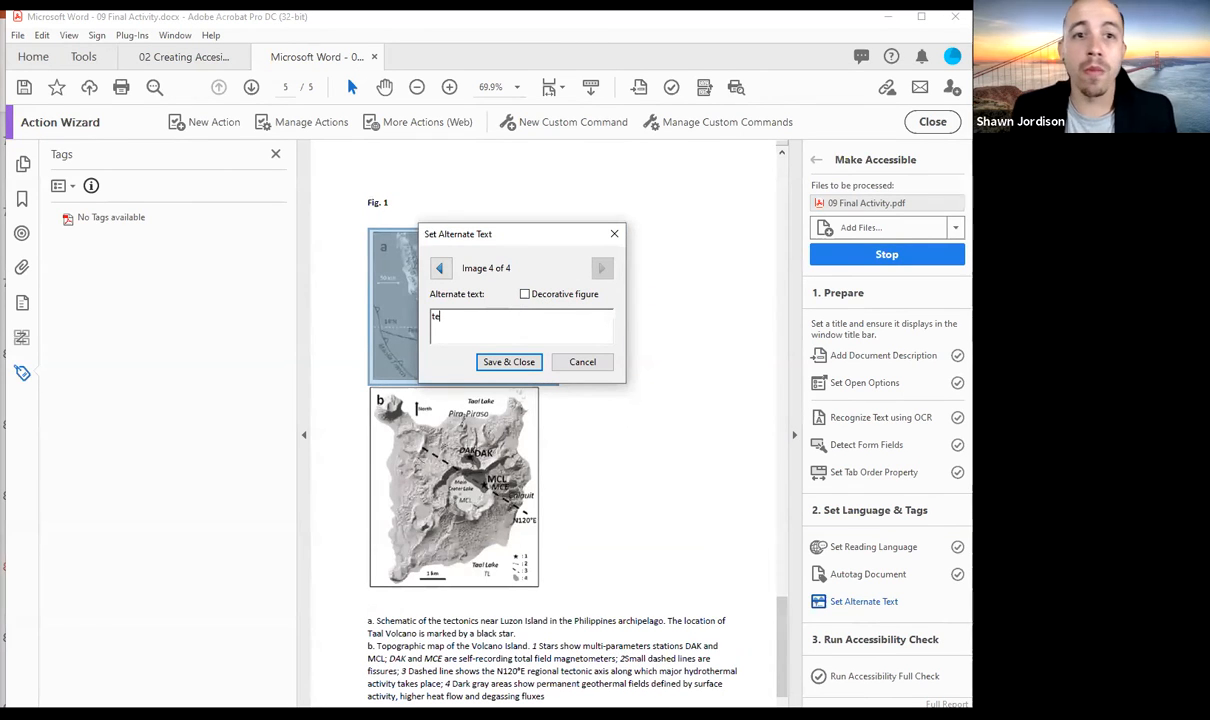
pyautogui.click(555, 568)
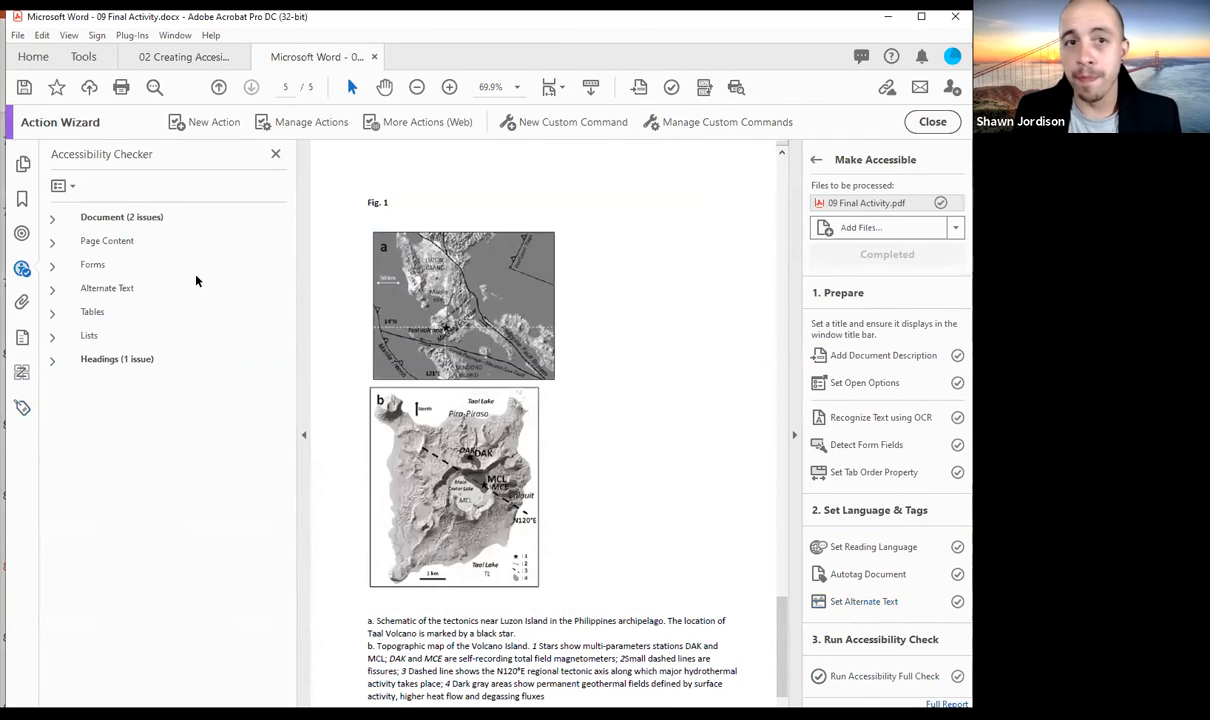
# Expand the new tag tree and check the Volcano Alert System heading and its table's first <Figure> tag on page 3
pyautogui.click(23, 405)
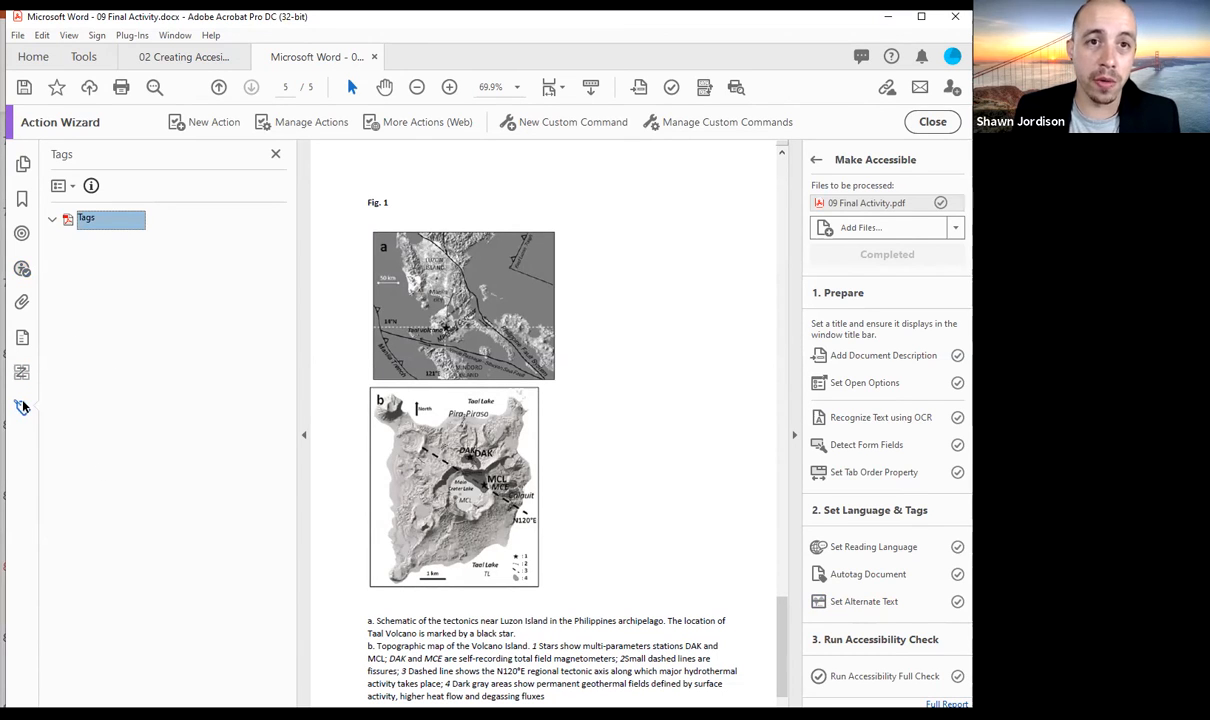
pyautogui.click(52, 218)
pyautogui.click(64, 240)
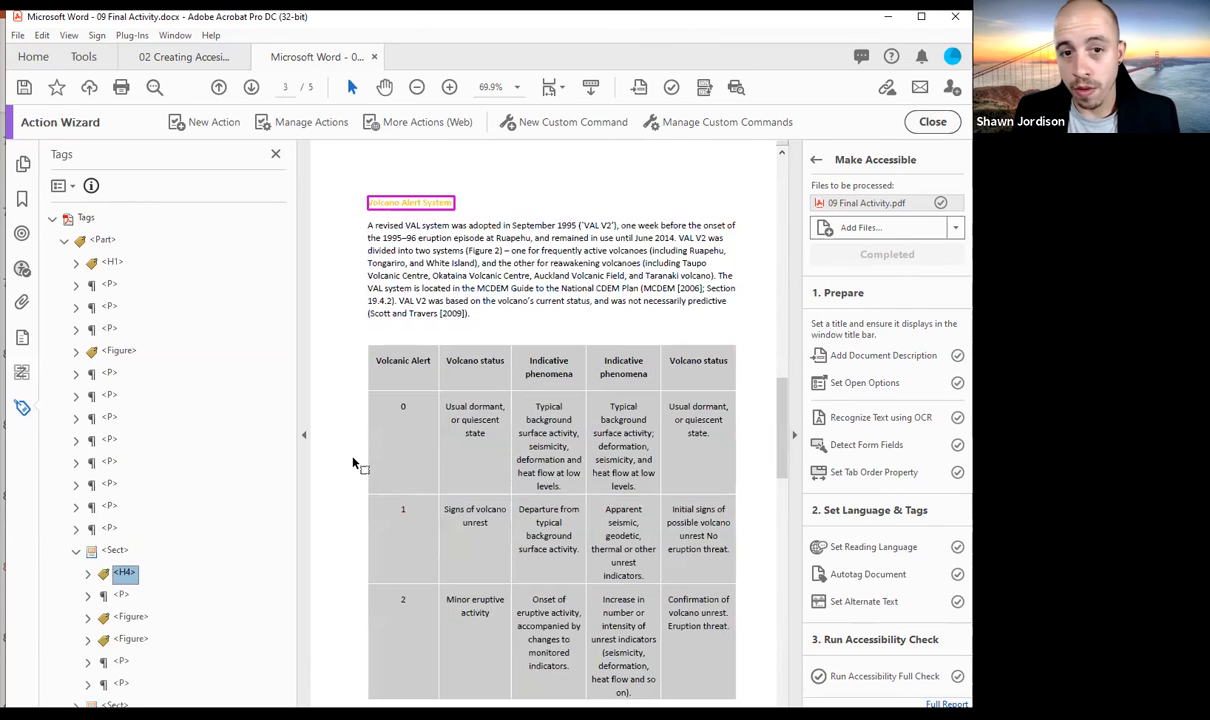
pyautogui.press('Down')
pyautogui.press('Down')
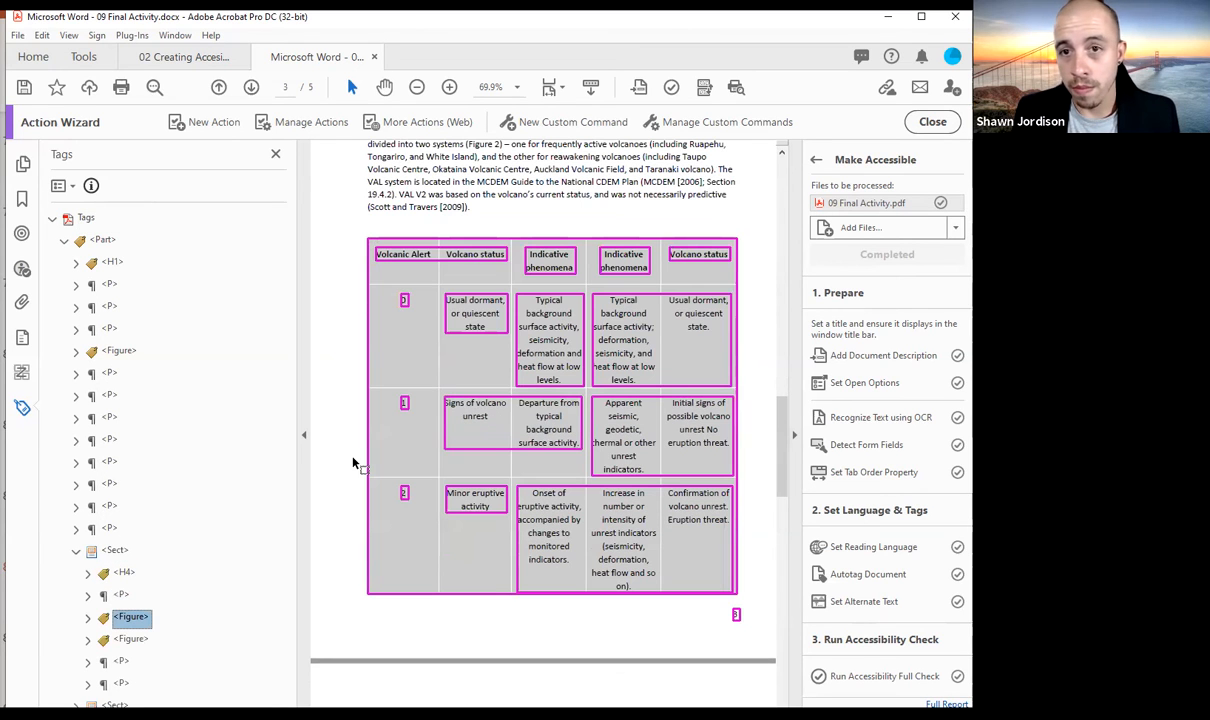
# Close the Make Accessible action and retag the volcanic alert table on page 3 as a table with the Reading Order tool
pyautogui.click(778, 182)
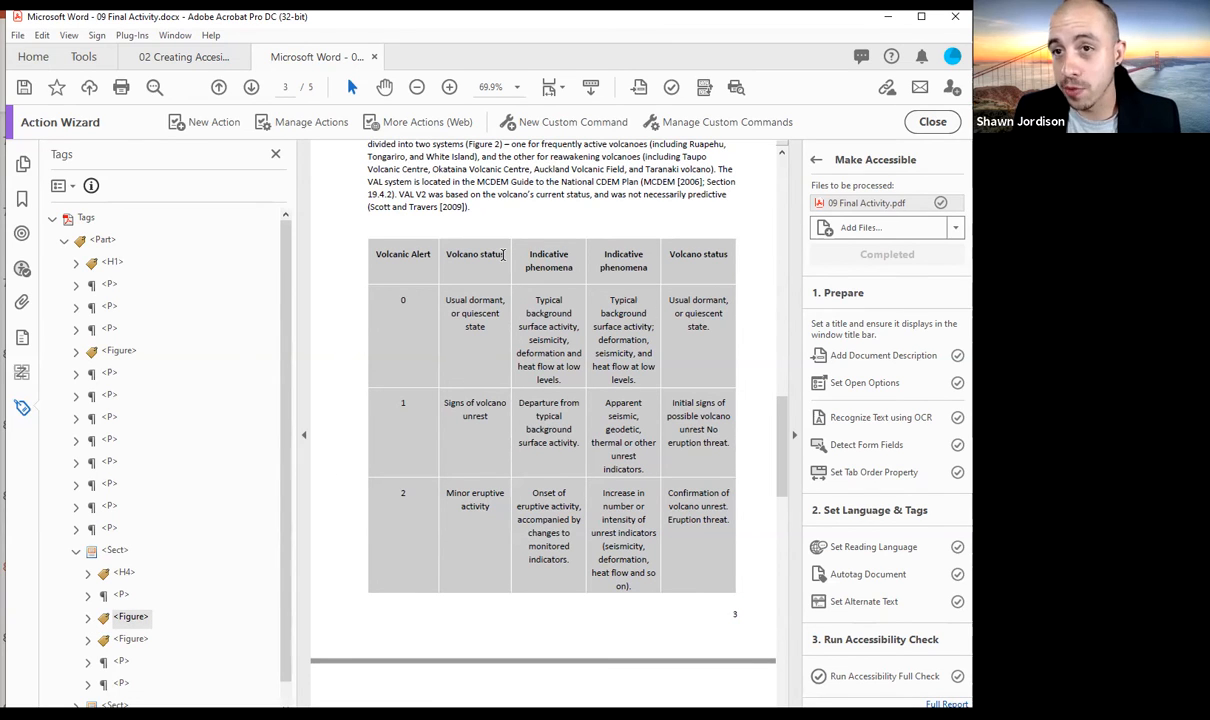
pyautogui.click(932, 122)
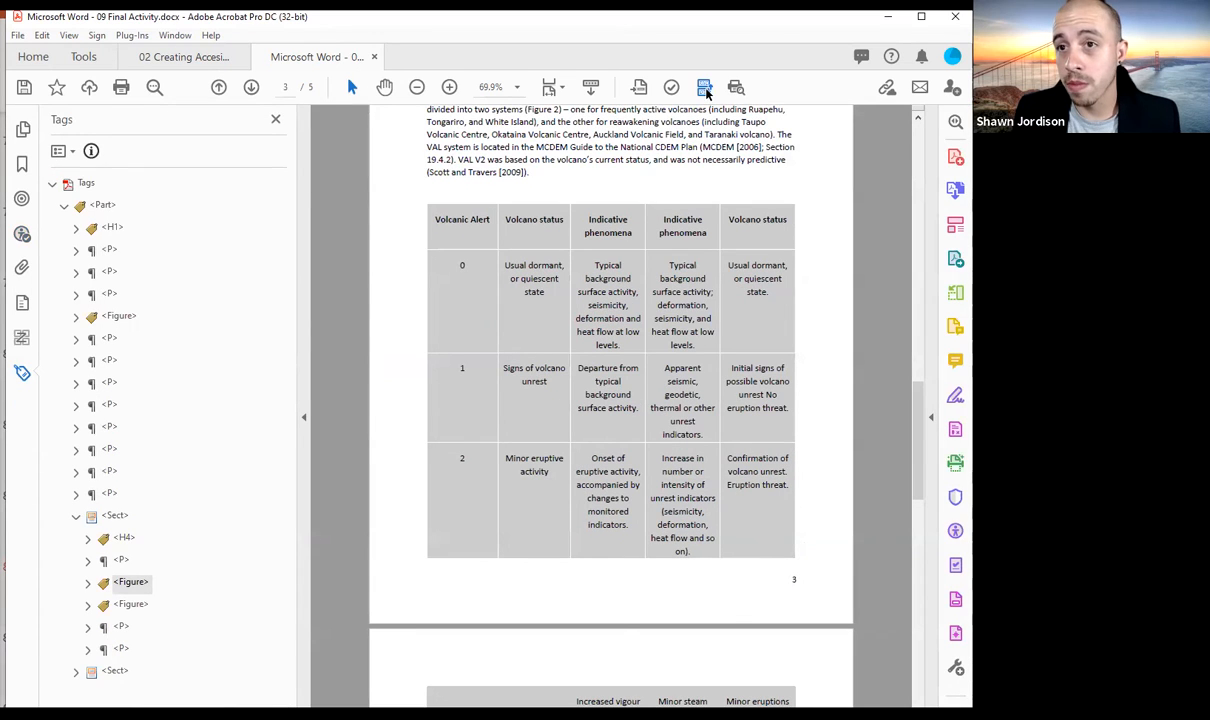
pyautogui.click(706, 90)
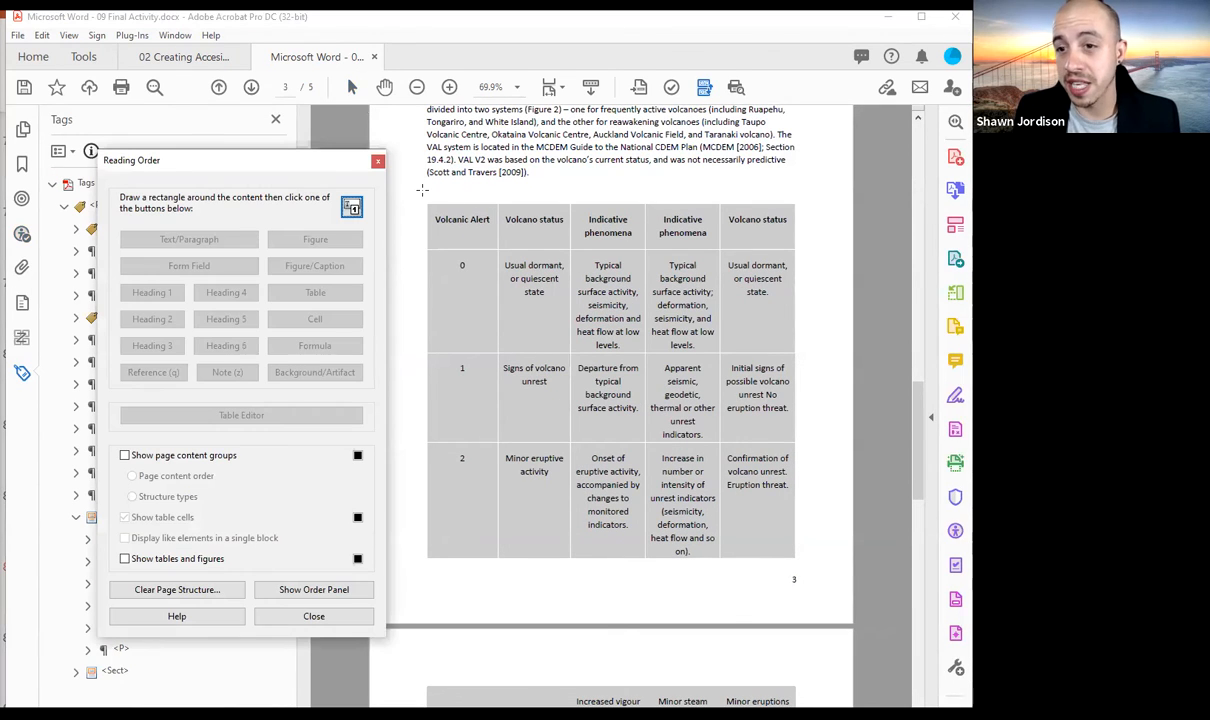
pyautogui.moveTo(396, 185)
pyautogui.mouseDown()
pyautogui.moveTo(797, 534)
pyautogui.moveTo(811, 577)
pyautogui.mouseUp()
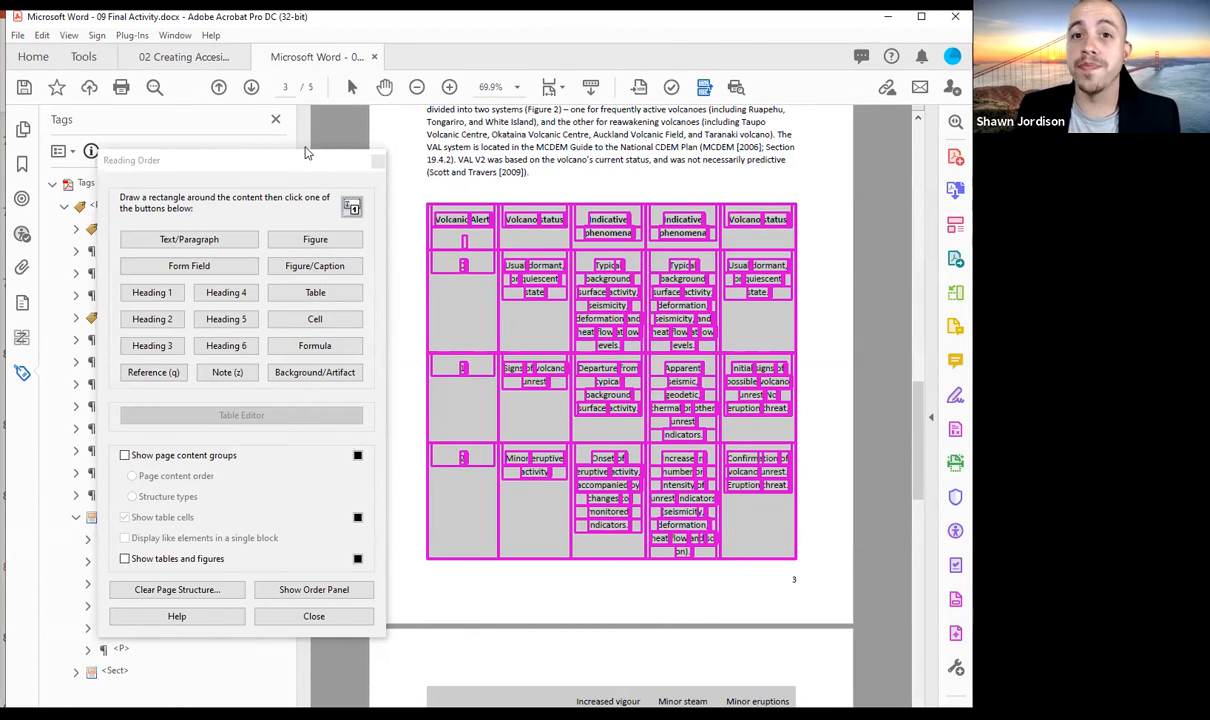
pyautogui.moveTo(290, 160); pyautogui.dragTo(276, 87)
pyautogui.click(312, 218)
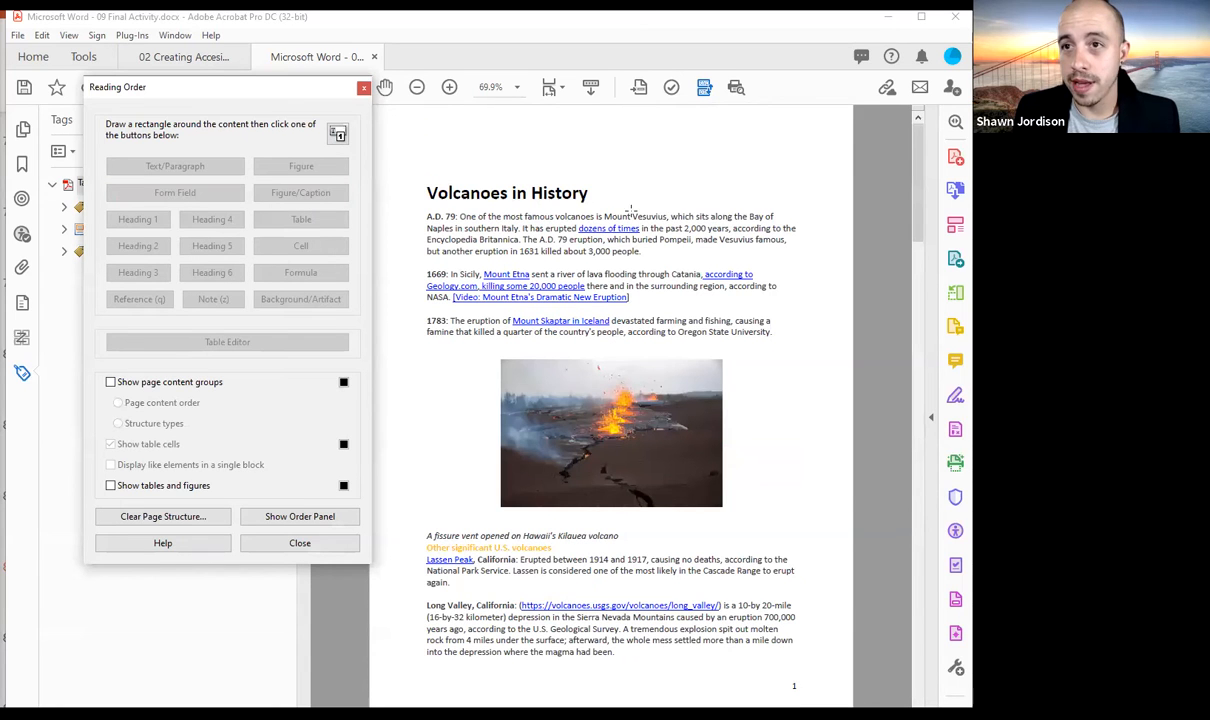
# Tag the continuation of the volcanic alert table on page 4 as a table and close the Reading Order tool
pyautogui.scroll(-15, 527, 286)
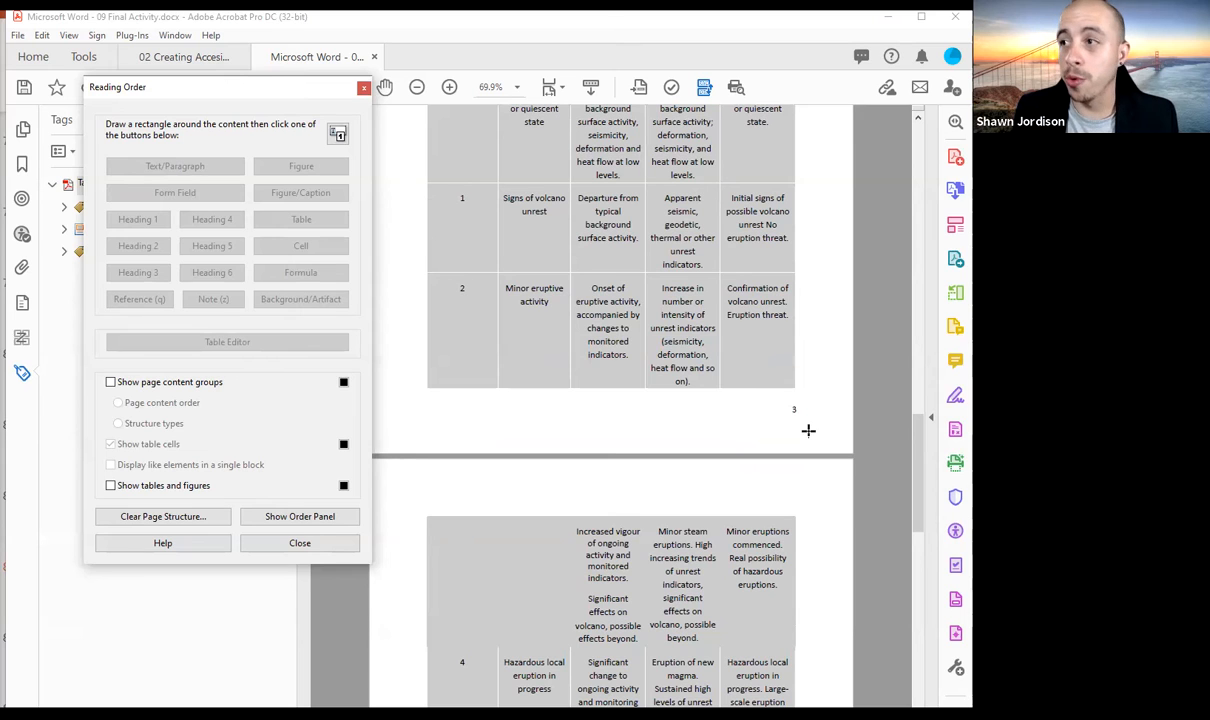
pyautogui.scroll(-5, 665, 428)
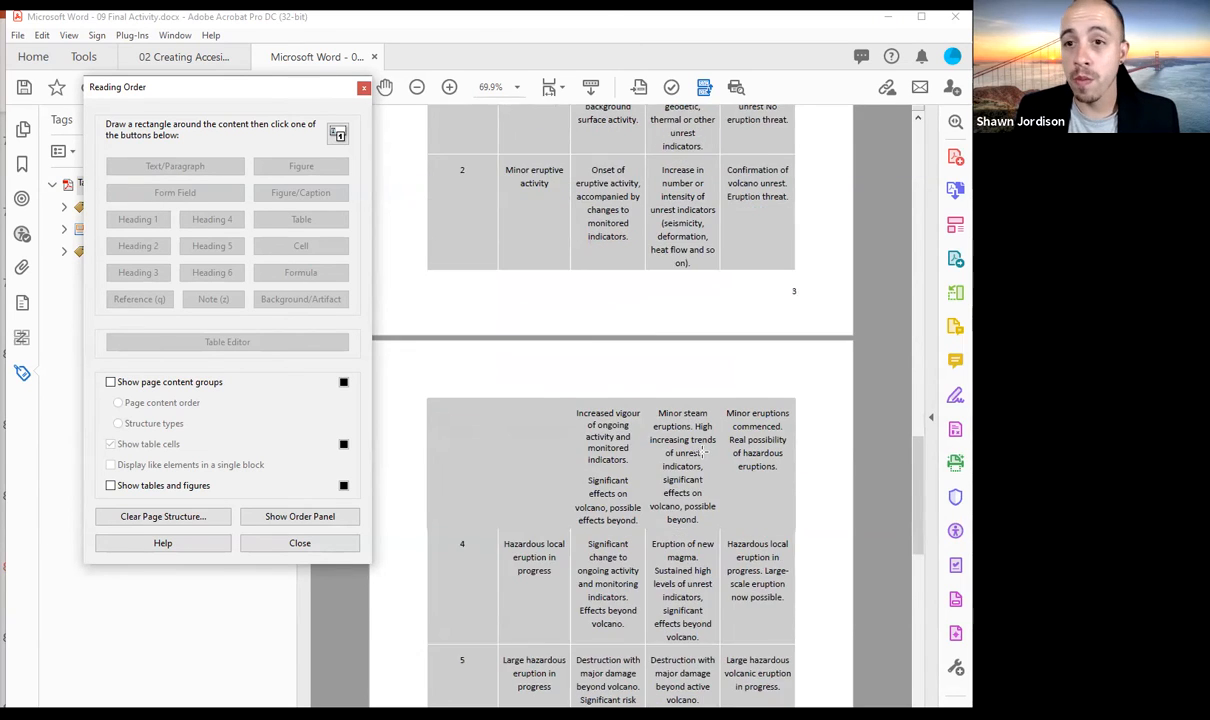
pyautogui.moveTo(414, 151); pyautogui.dragTo(781, 485)
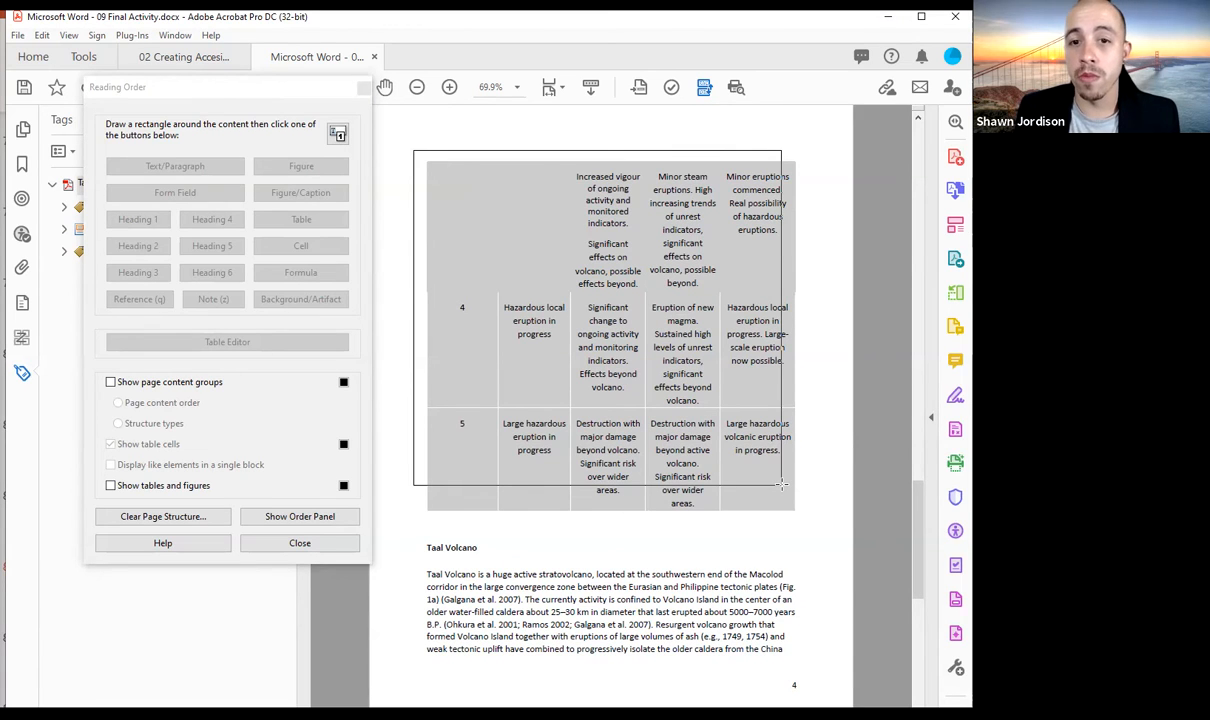
pyautogui.click(325, 545)
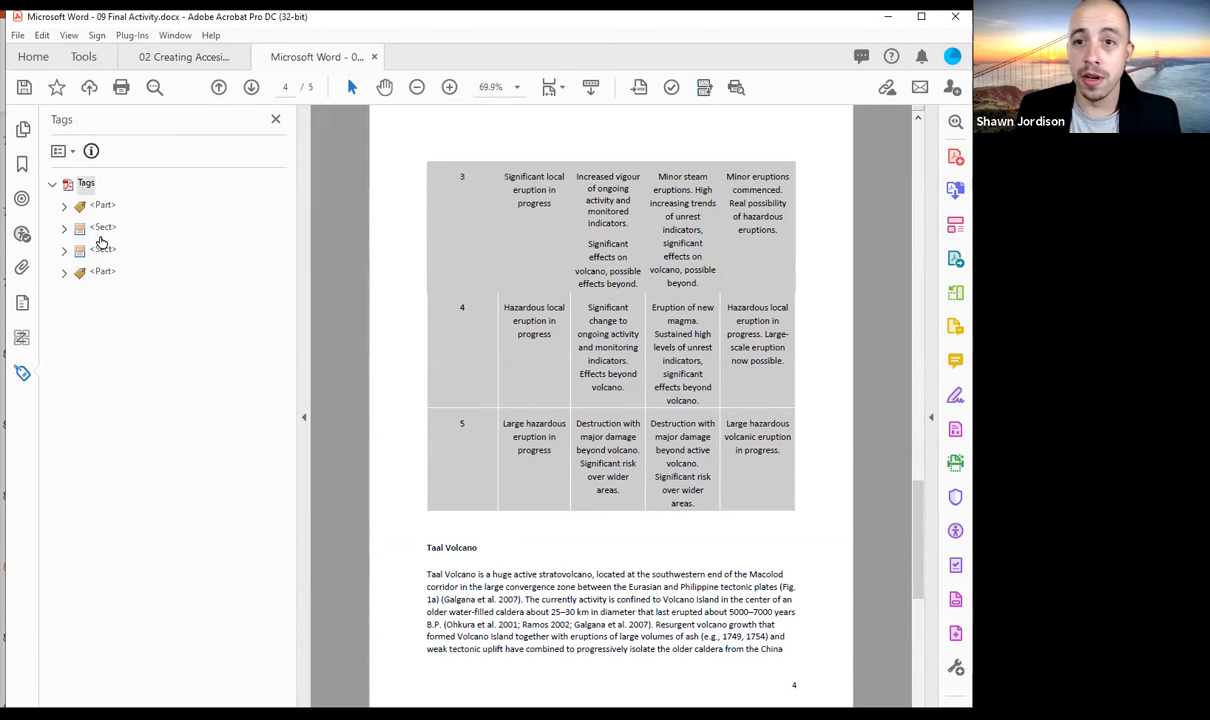
# Expand both <Sect> tags and move the page 4 <Table> tag into the <Sect> that holds the page 3 table
pyautogui.click(101, 239)
pyautogui.press('Right')
pyautogui.press('Down')
pyautogui.press('Down')
pyautogui.press('Right')
pyautogui.press('Down')
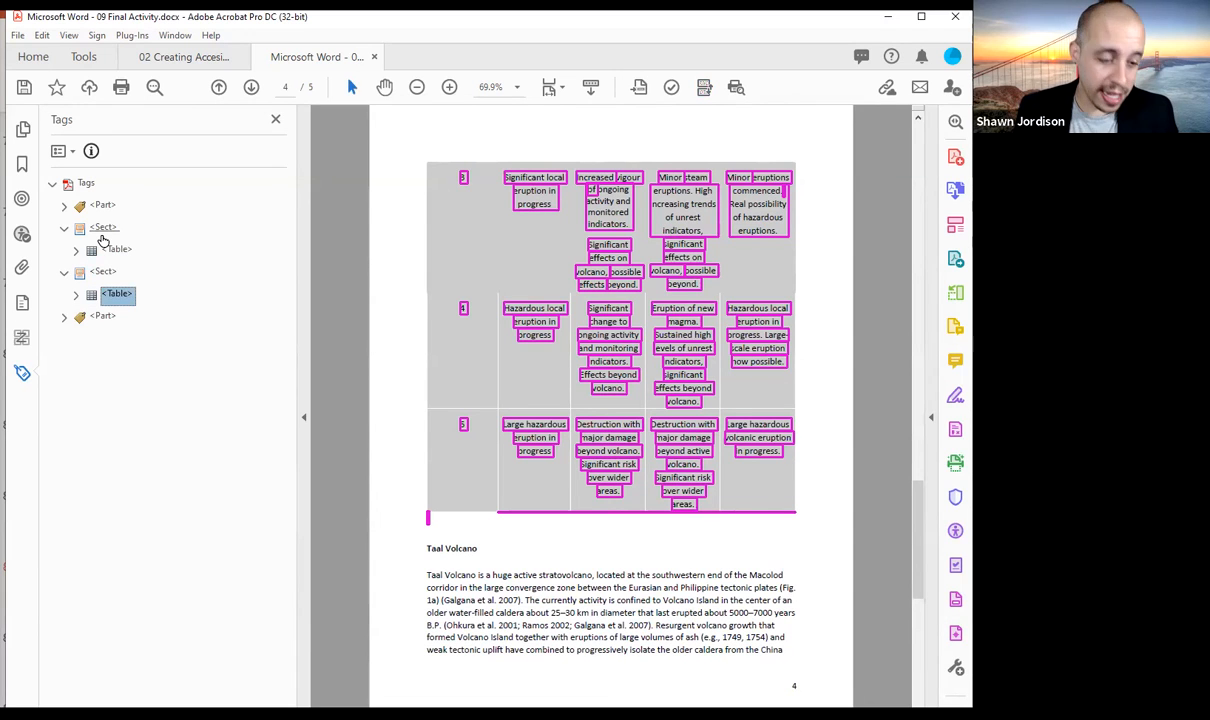
pyautogui.hotkey('ctrl', 'x')
pyautogui.press('Up')
pyautogui.press('Up')
pyautogui.hotkey('ctrl', 'v')
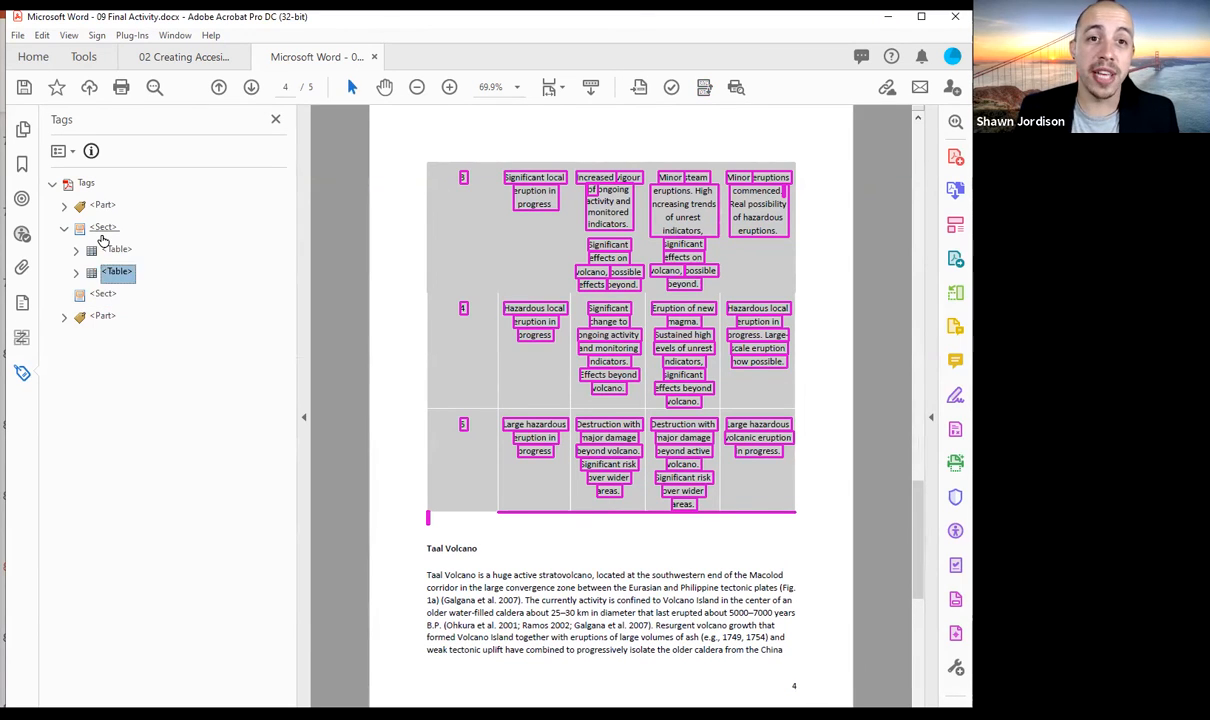
# Check which page content the first <Sect>, its two <Table> tags and the last <Part> tag cover
pyautogui.press('Up')
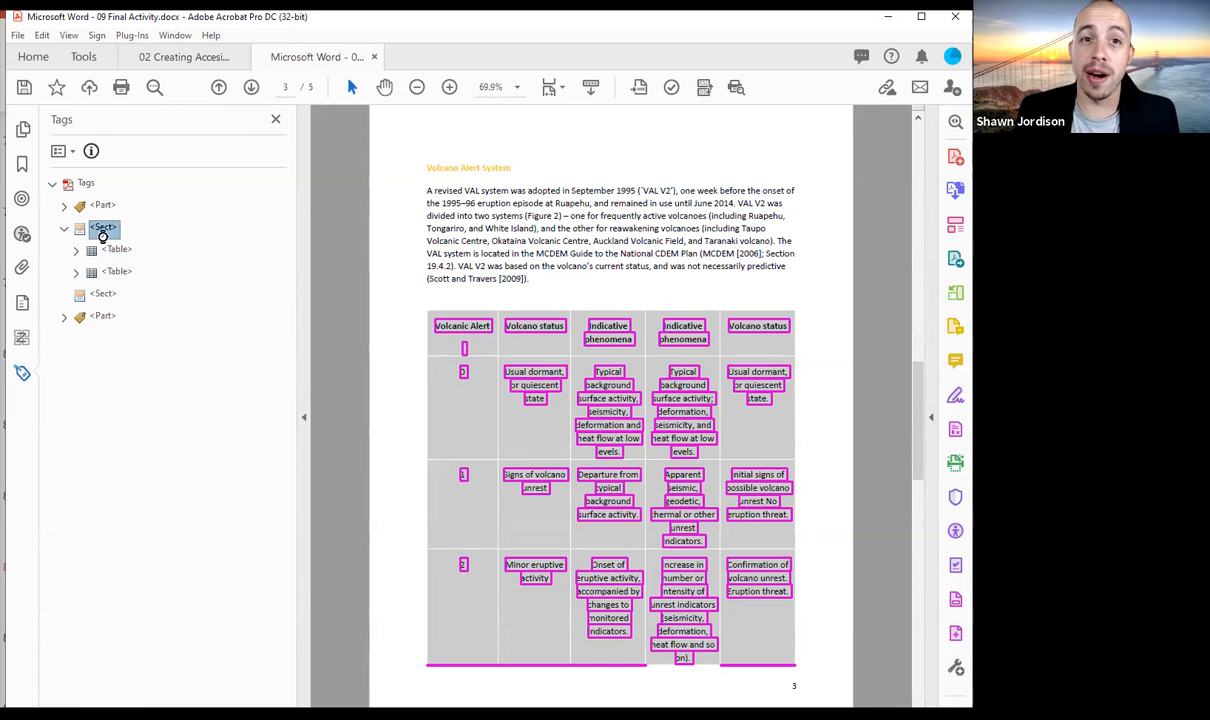
pyautogui.press('Down')
pyautogui.press('Down')
pyautogui.press('Down')
pyautogui.press('Down')
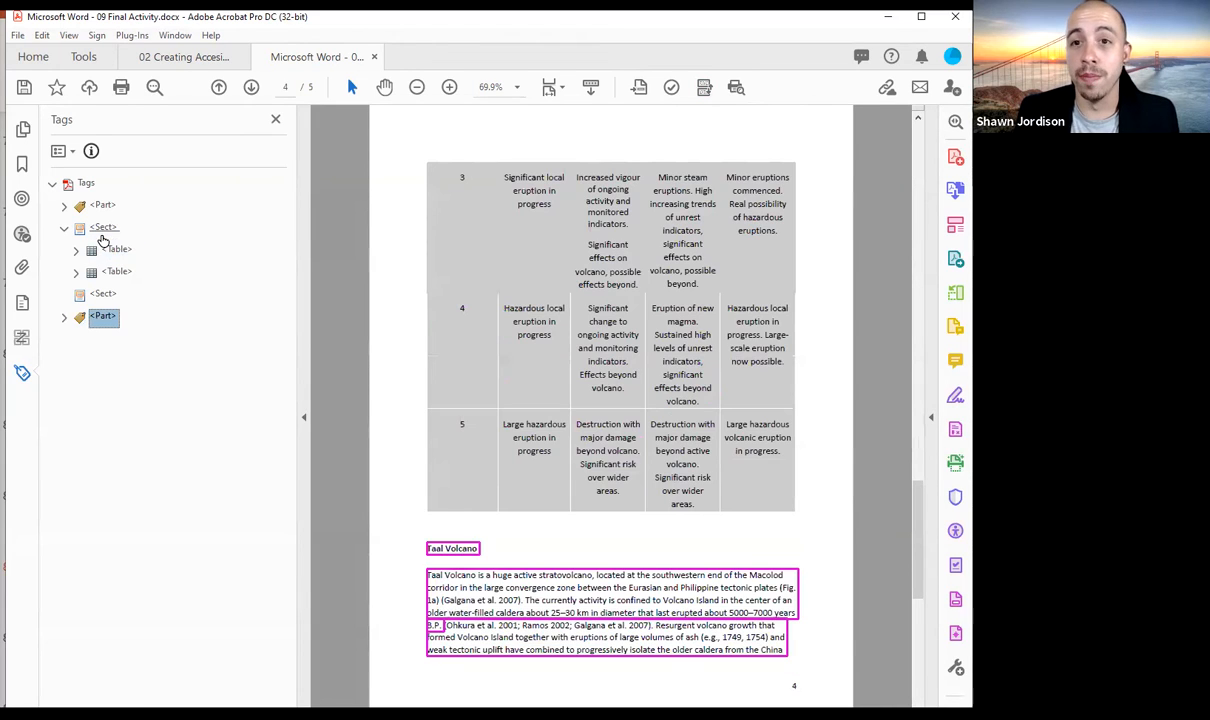
pyautogui.press('Up')
pyautogui.press('Up')
pyautogui.press('Up')
pyautogui.press('Up')
pyautogui.press('Up')
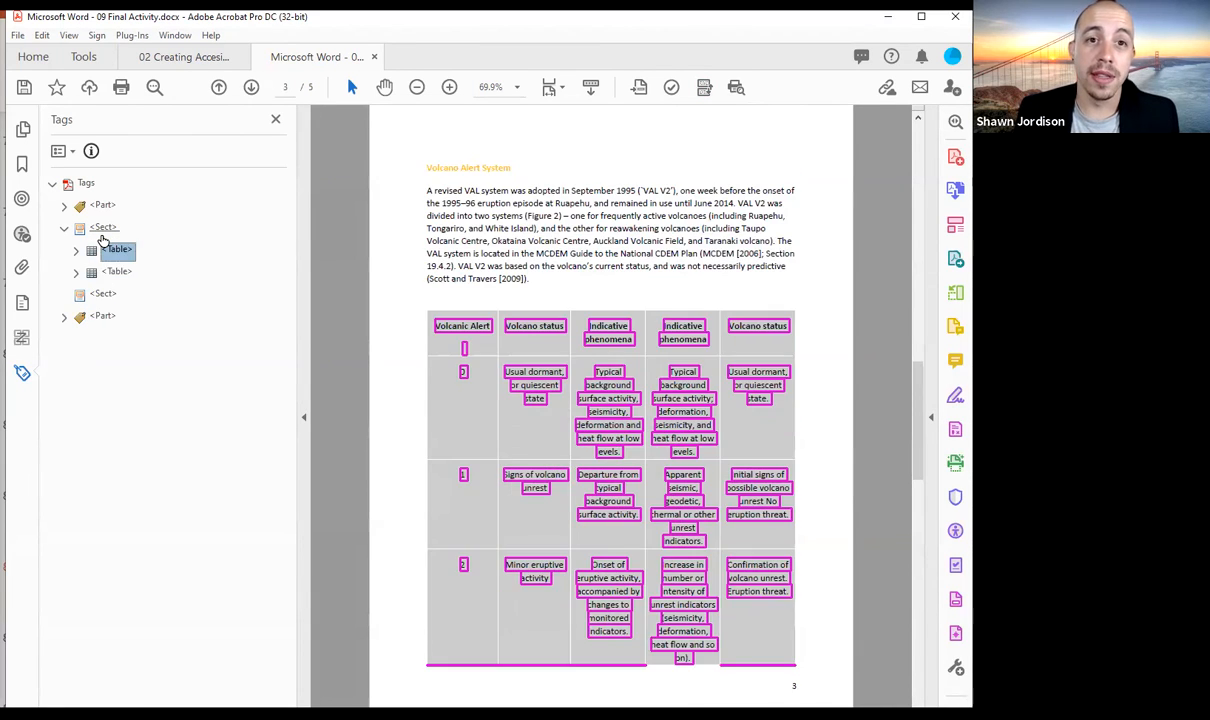
# Delete the emptied second <Sect> tag and expand the last <Part> tag
pyautogui.press('Down')
pyautogui.press('Down')
pyautogui.press('Down')
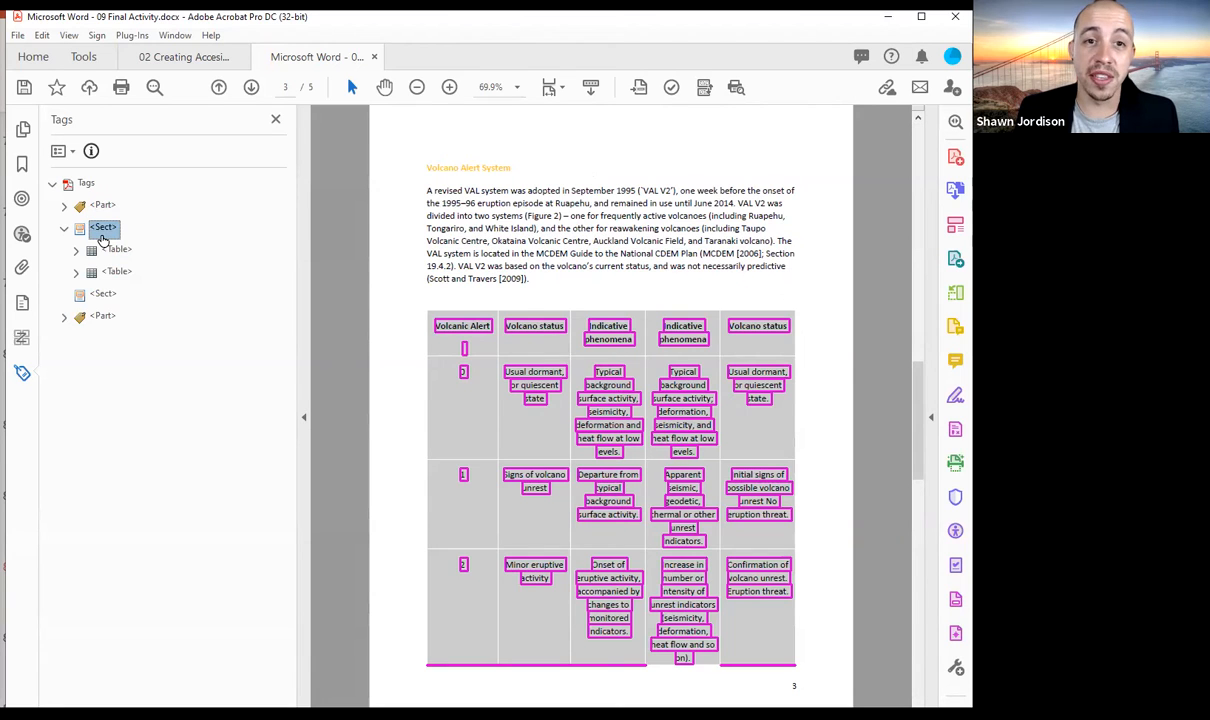
pyautogui.press('Down')
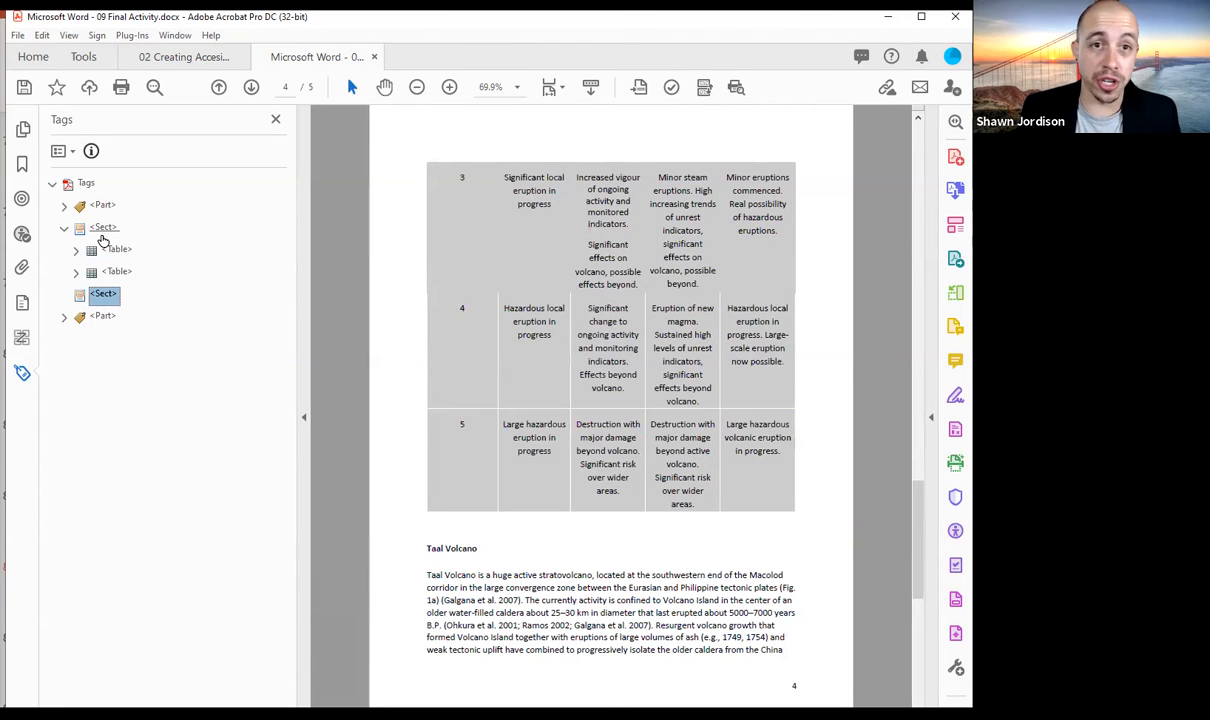
pyautogui.press('Down')
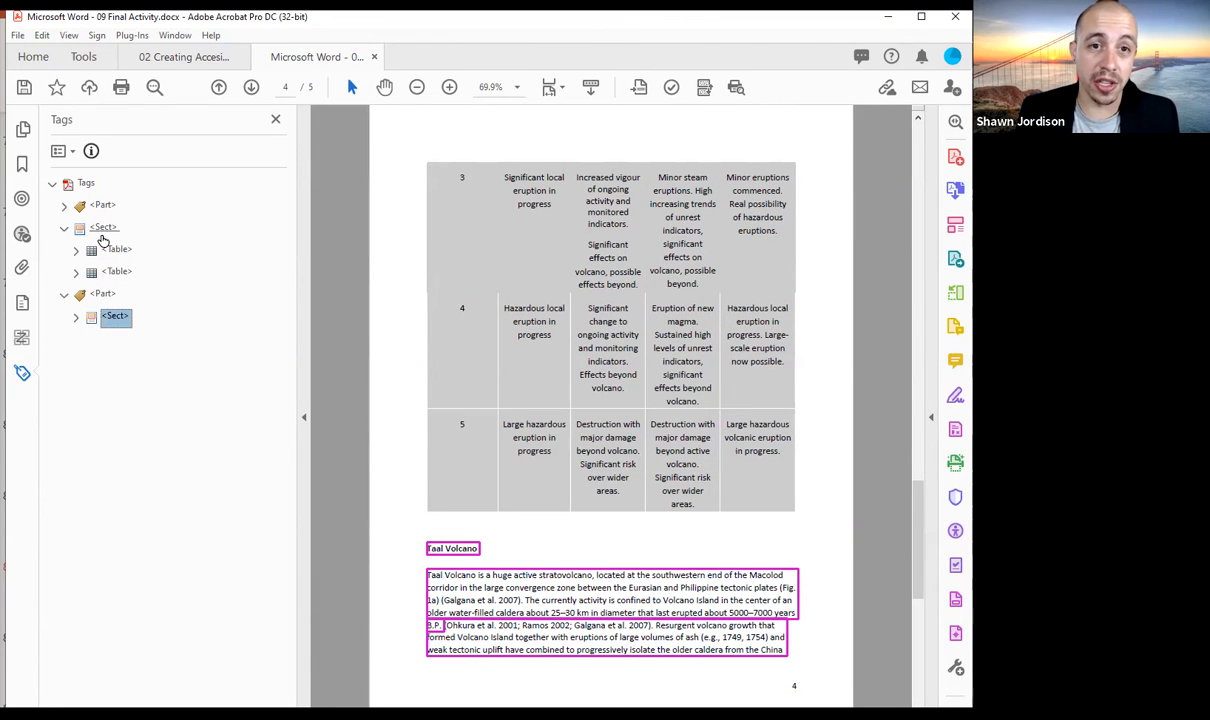
# Move all Taal Volcano tags, from <H4> through <L>, out of the last <Part> into the <Sect> after the two tables
pyautogui.press('Right')
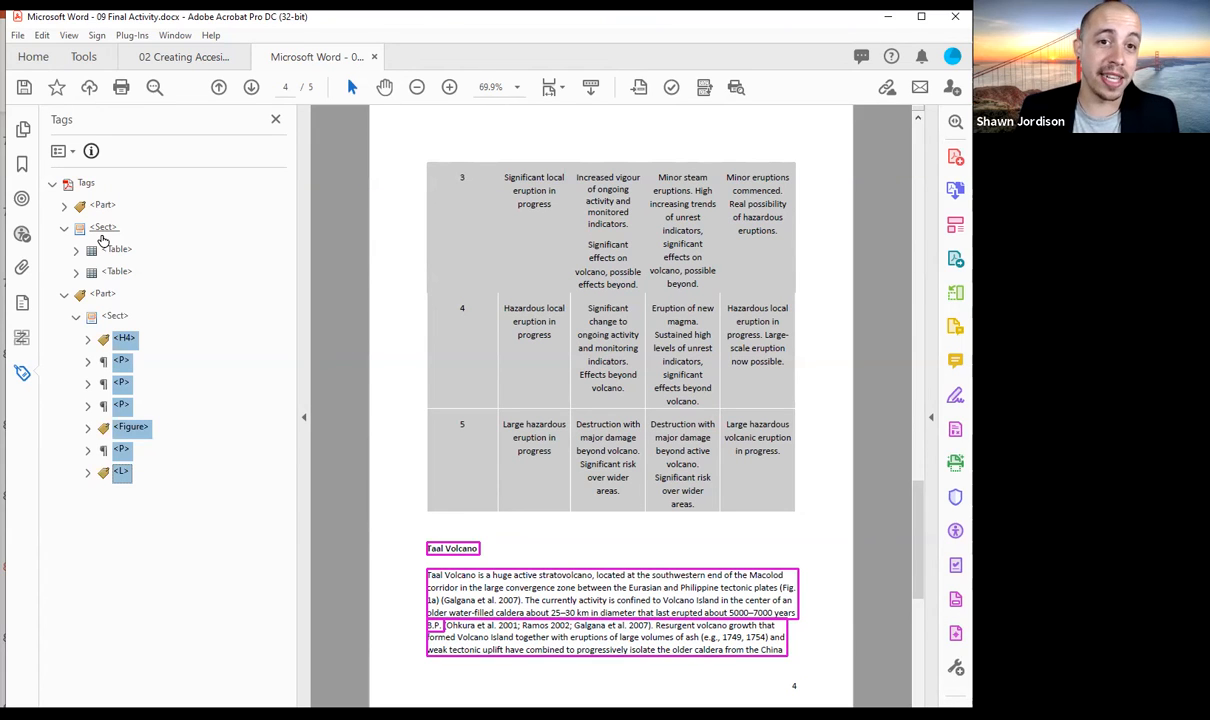
pyautogui.moveTo(103, 240); pyautogui.dragTo(103, 240)
pyautogui.press('Down')
pyautogui.press('Down')
pyautogui.press('Down')
pyautogui.press('Down')
pyautogui.press('Down')
pyautogui.press('Down')
# Delete the emptied last <Part> tag together with its empty <Sect>
pyautogui.press('Up')
pyautogui.press('Down')
pyautogui.press('Up')
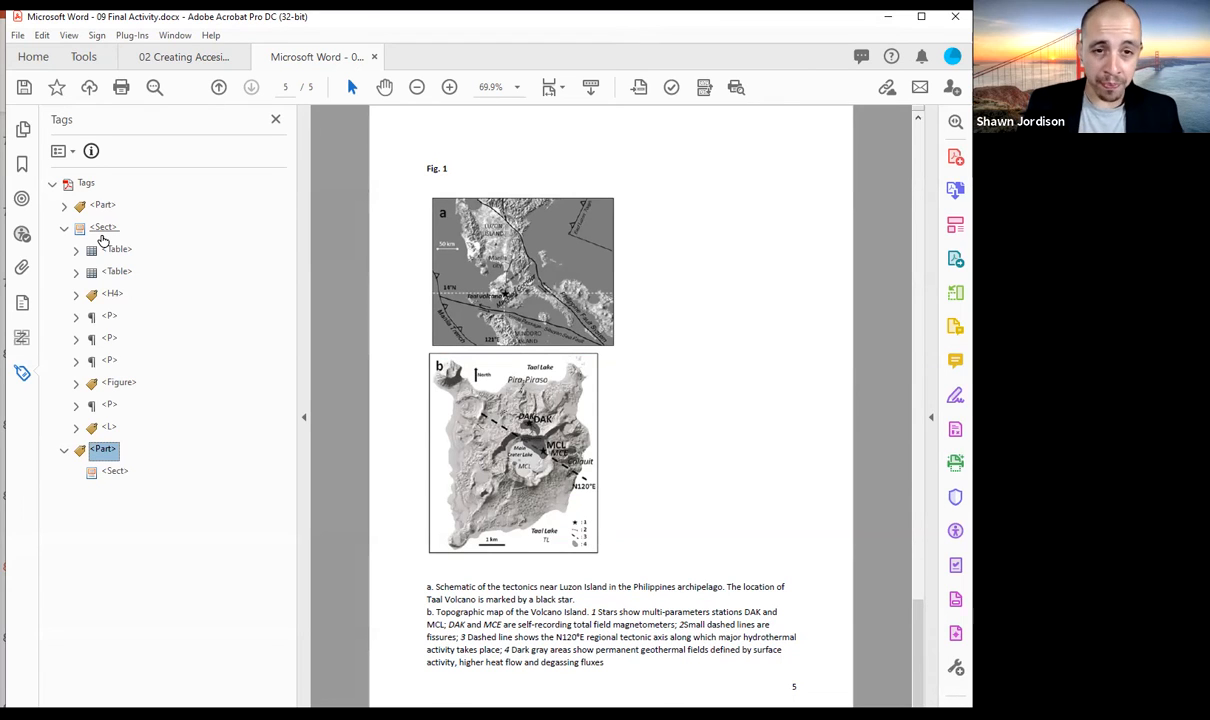
pyautogui.press('Delete')
# Move both <Table> tags and the Taal Volcano tags from the top-level <Sect> into the first <Part>, after its nested <Sect>
pyautogui.press('Down')
pyautogui.press('Down')
pyautogui.press('Down')
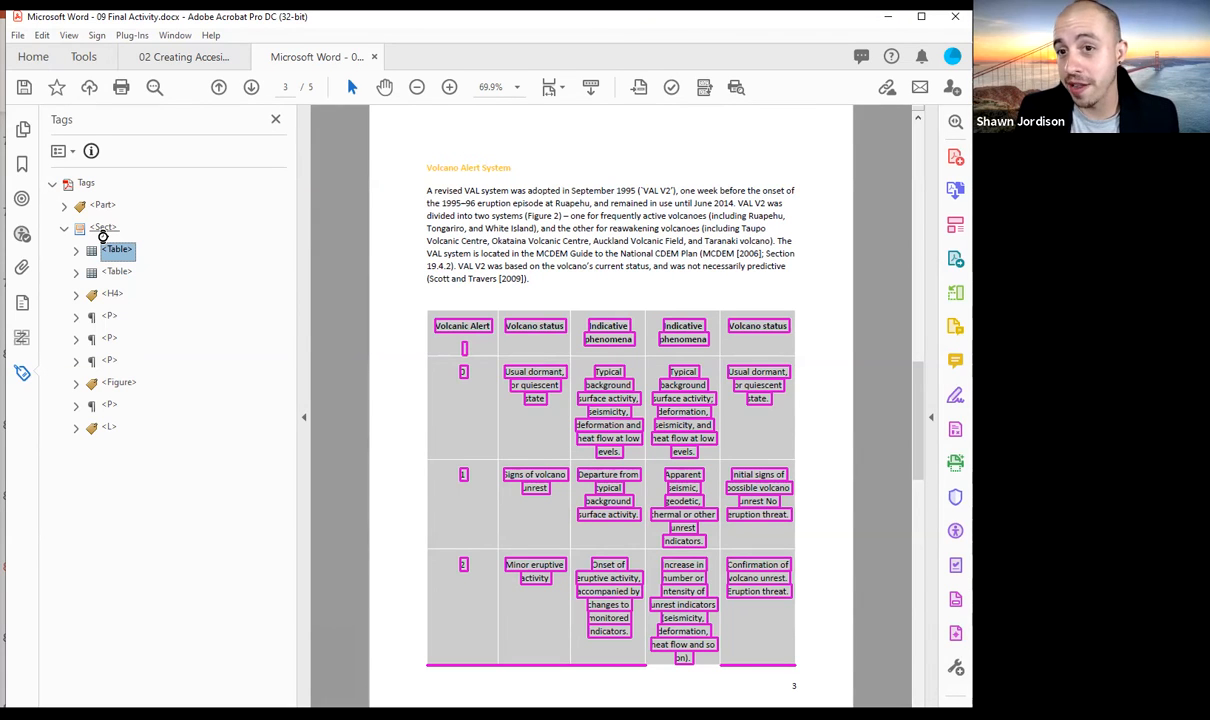
pyautogui.hotkey('shift', 'End')
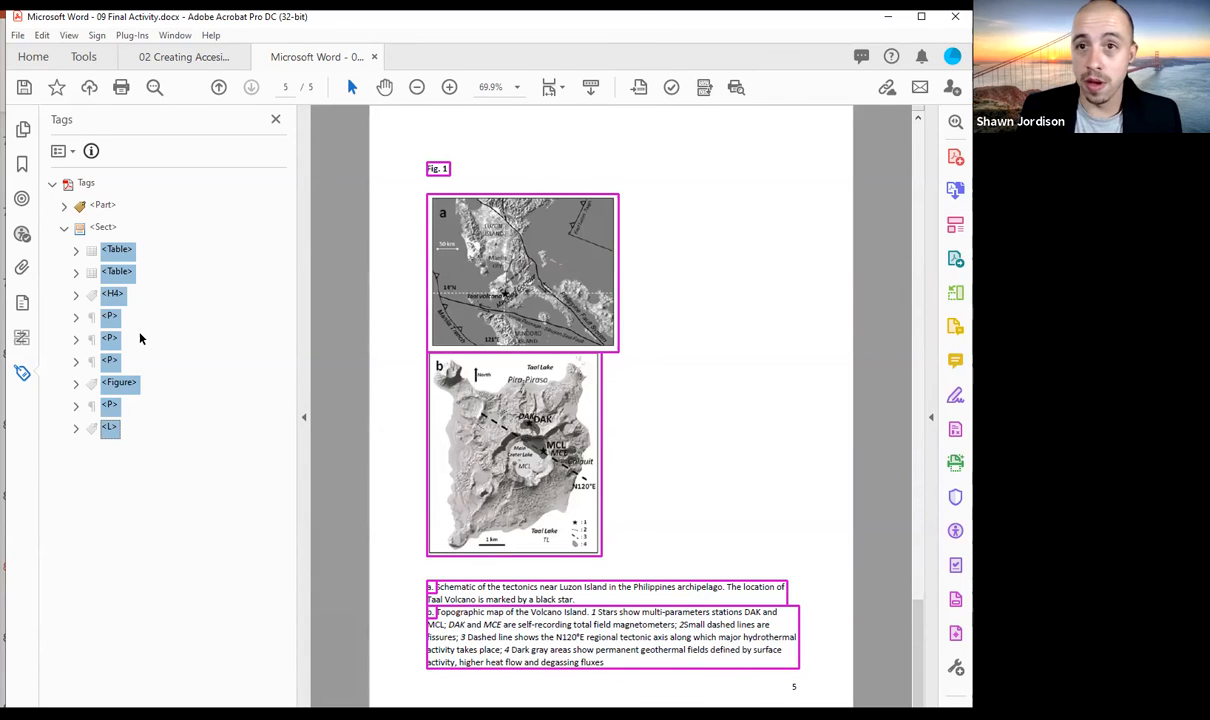
pyautogui.press('Down')
pyautogui.press('Down')
pyautogui.press('Down')
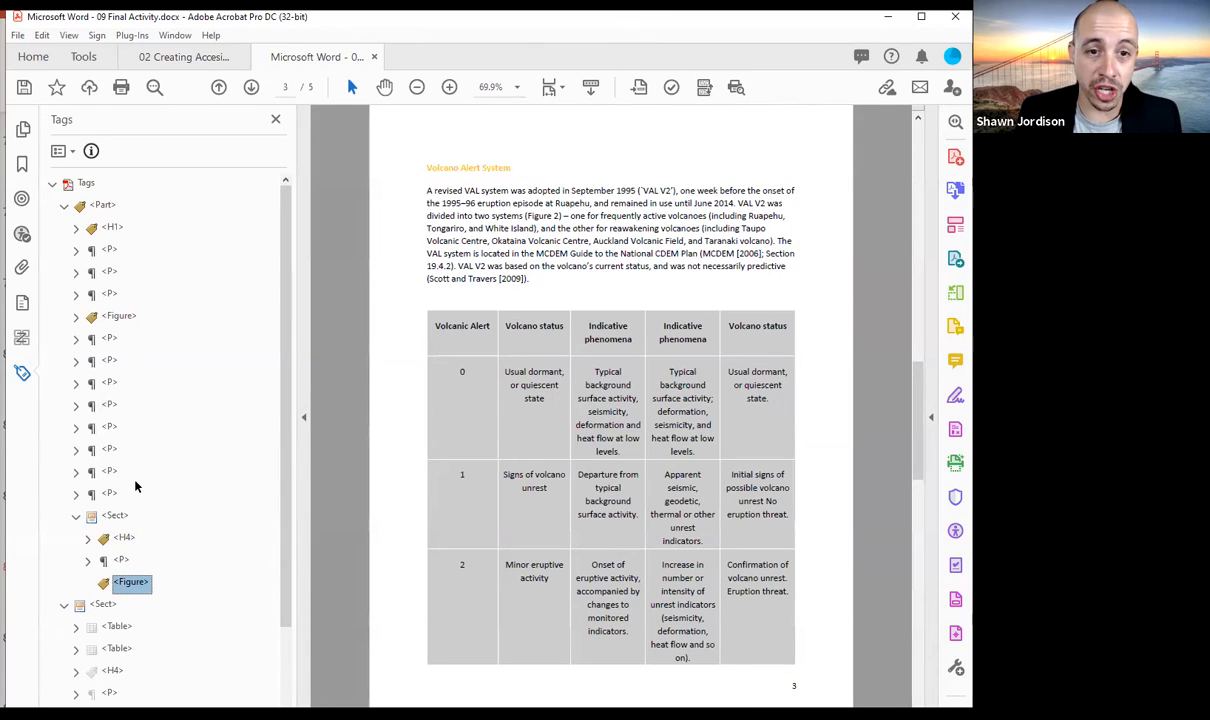
pyautogui.press('Left')
pyautogui.press('Left')
pyautogui.hotkey('ctrl', 'v')
# Move the Volcano Alert System <H4>, <P> and <Figure> tags out of the nested <Sect>, placing them after the page 2 diagram's <P>
pyautogui.press('Up')
pyautogui.press('Right')
pyautogui.press('Down')
pyautogui.hotkey('shift', 'Down')
pyautogui.hotkey('shift', 'Down')
pyautogui.click(136, 487)
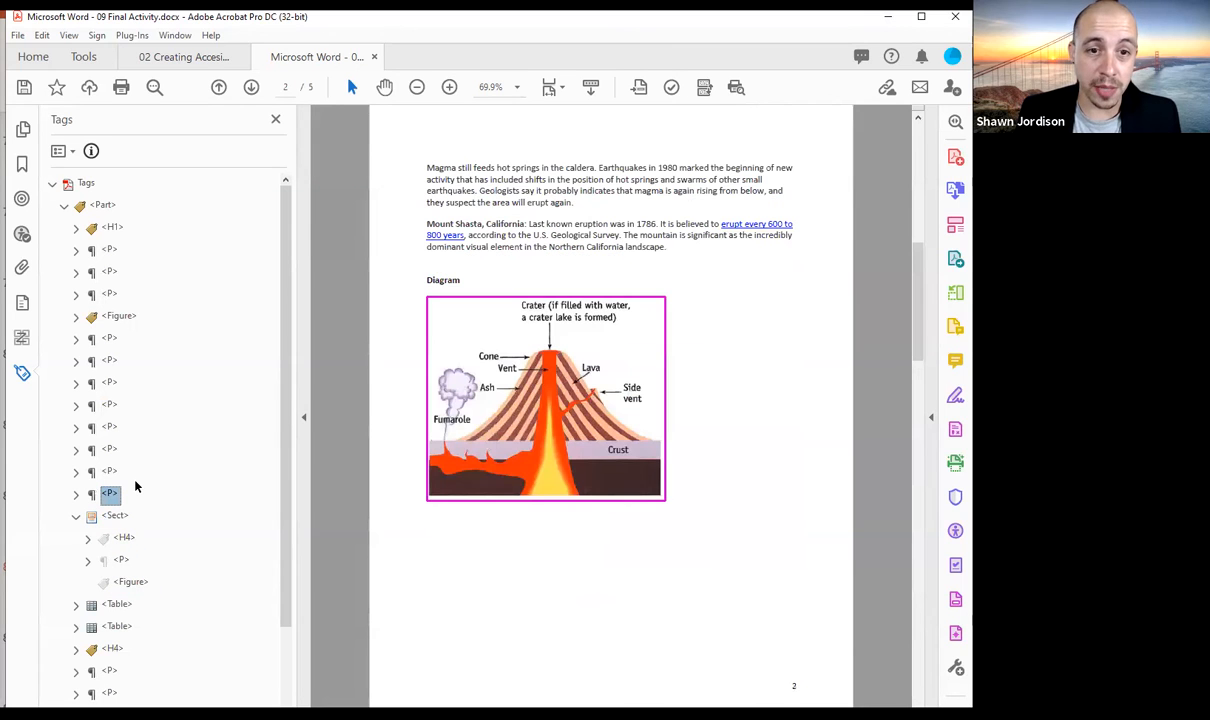
pyautogui.hotkey('ctrl', 'v')
# Delete the leftover empty <Figure> and <Sect> tags above the first <Table> tag and look over the flattened tag tree
pyautogui.press('Down')
pyautogui.press('Down')
pyautogui.press('Down')
pyautogui.press('Delete')
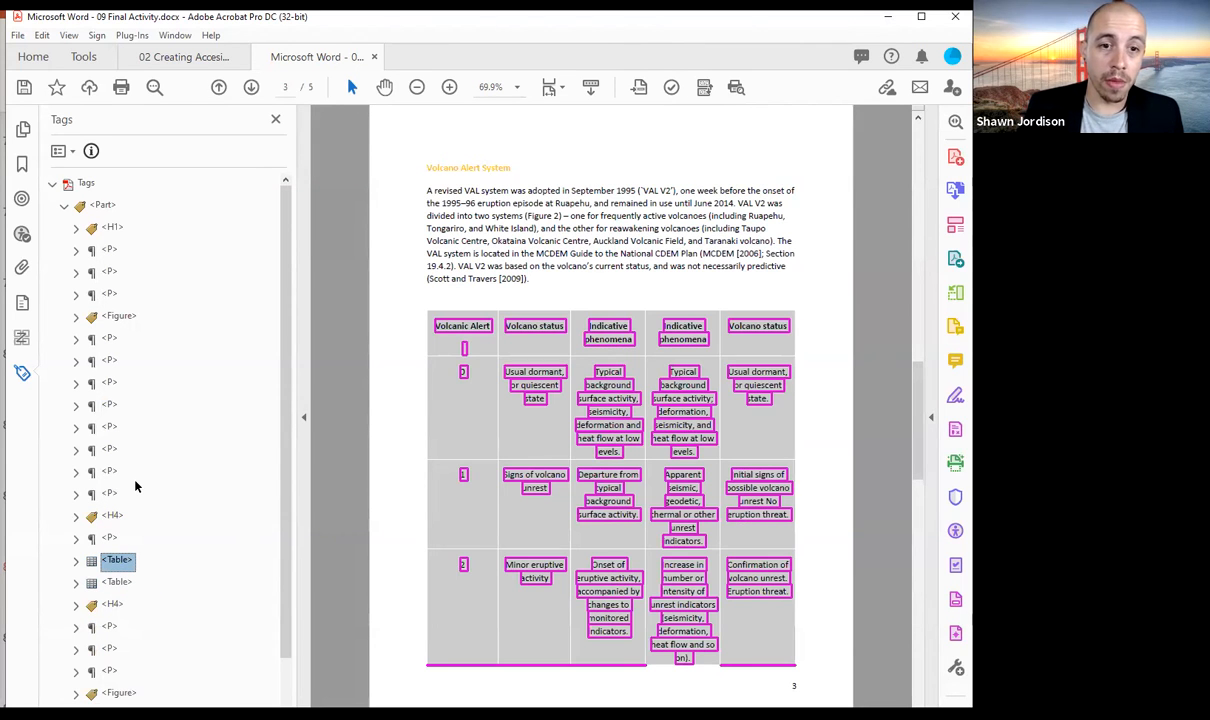
pyautogui.scroll(-1, 107, 420)
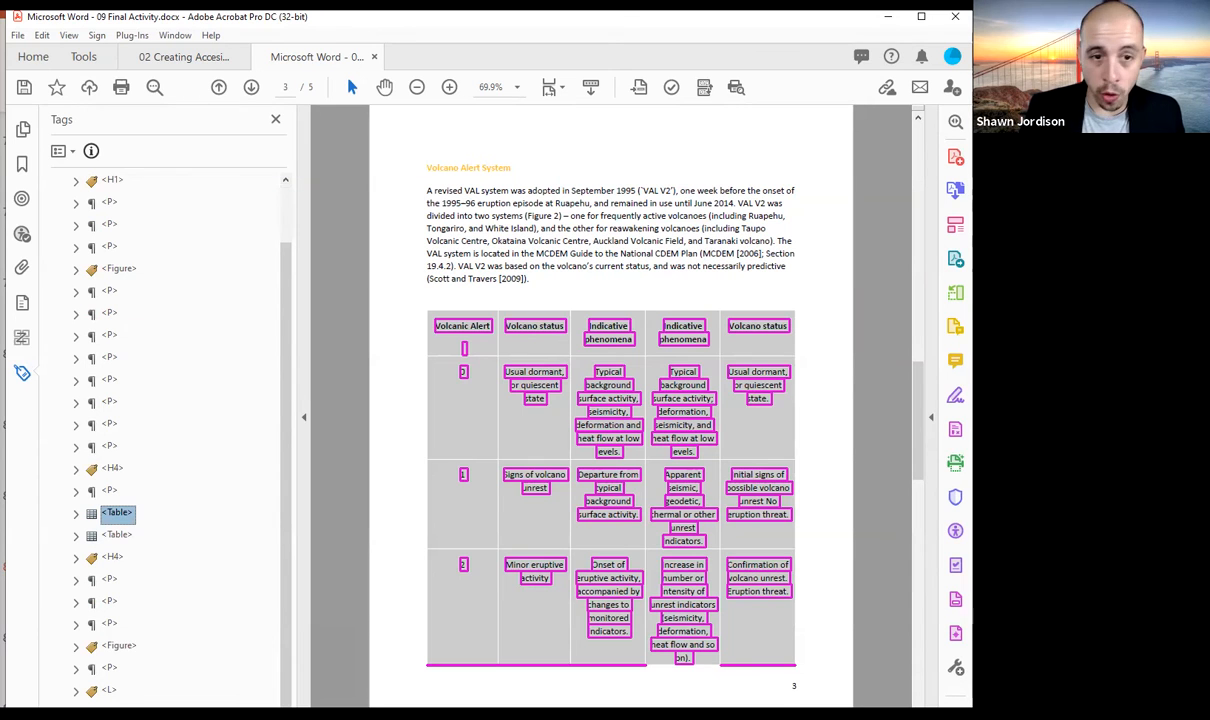
pyautogui.scroll(1, 250, 417)
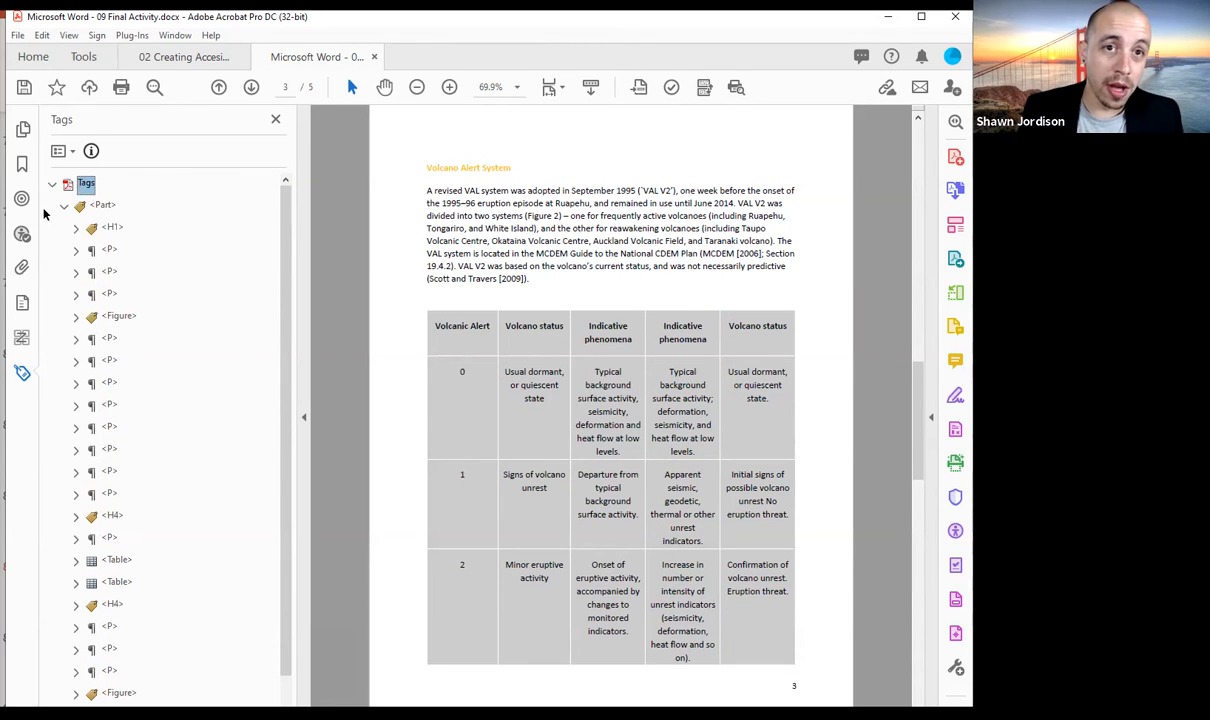
# Rename the root <Part> tag as <Document>
pyautogui.click(105, 208)
pyautogui.click(107, 209)
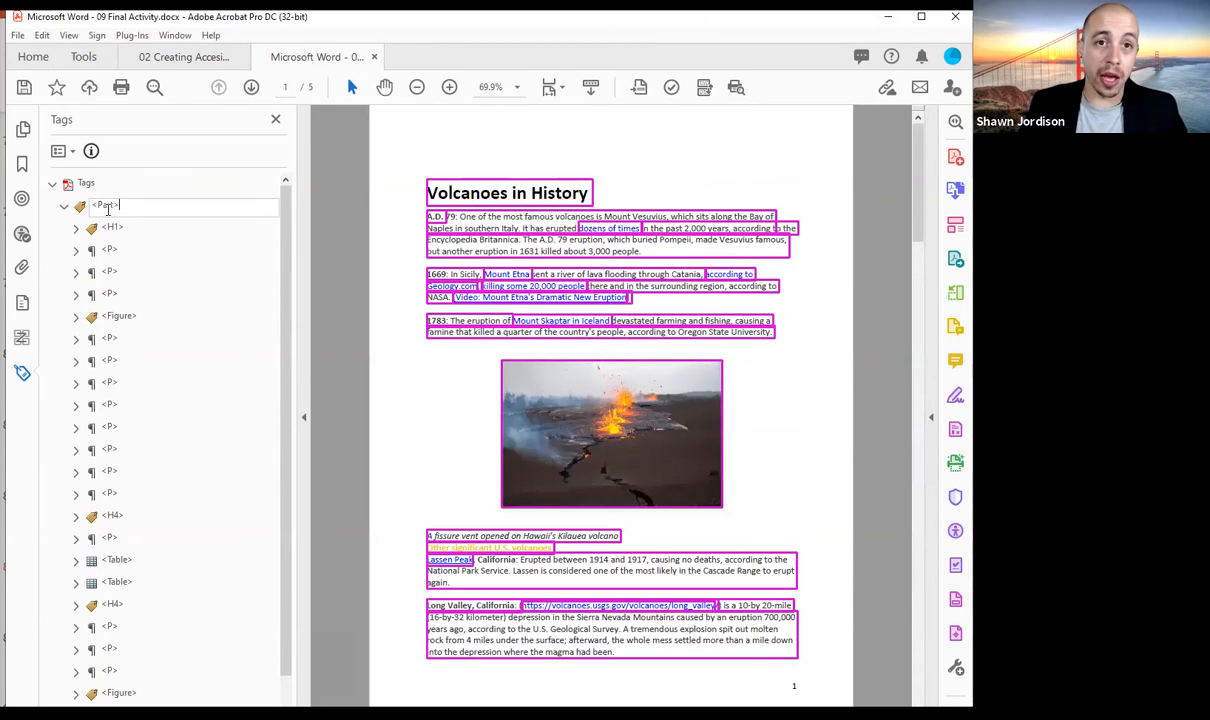
pyautogui.write('Document')
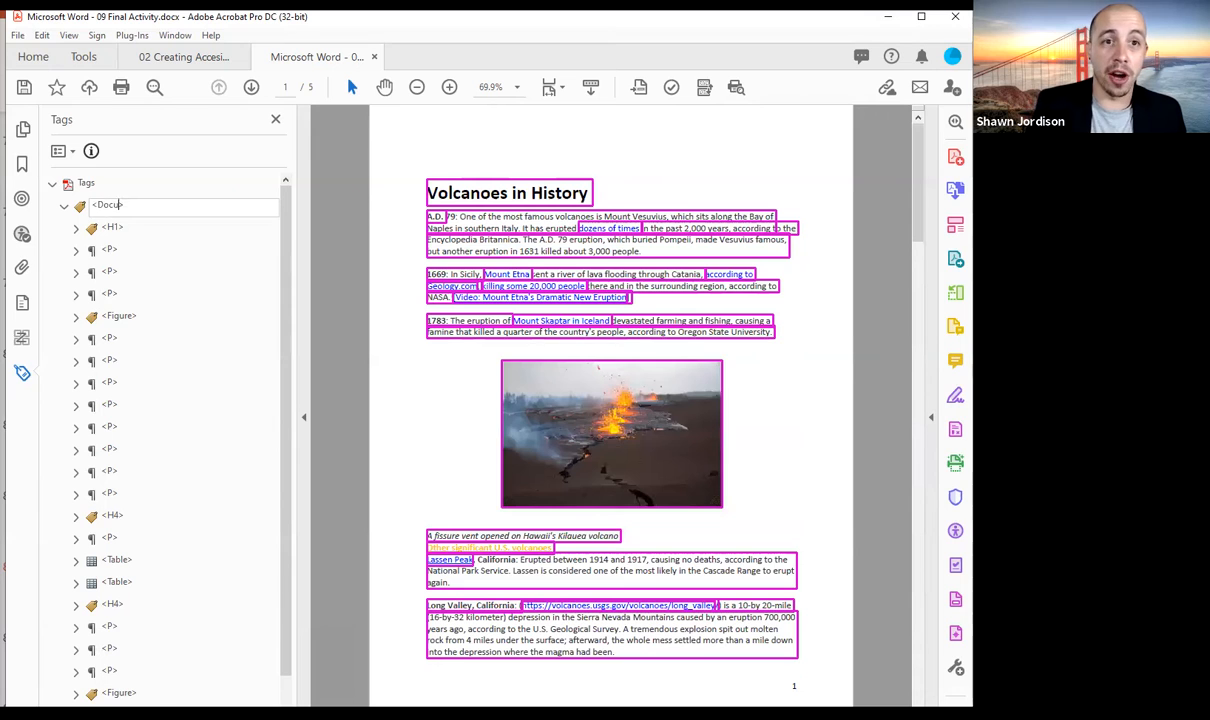
pyautogui.press('Return')
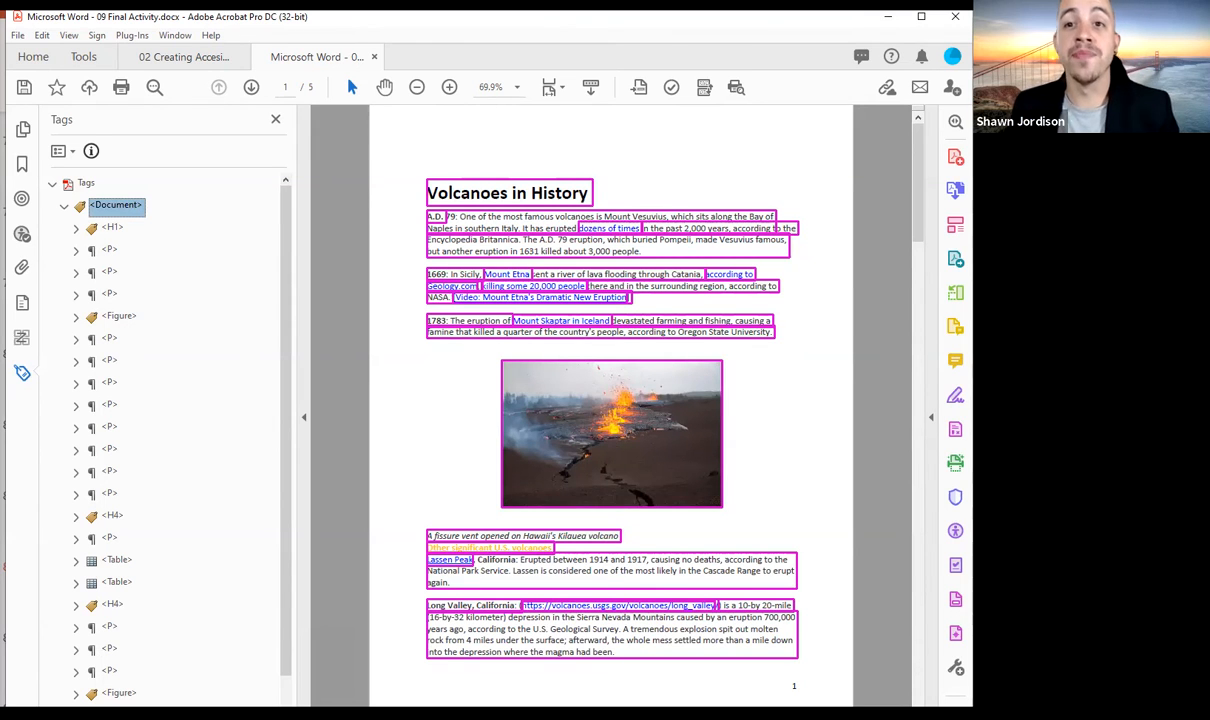
pyautogui.press('Down')
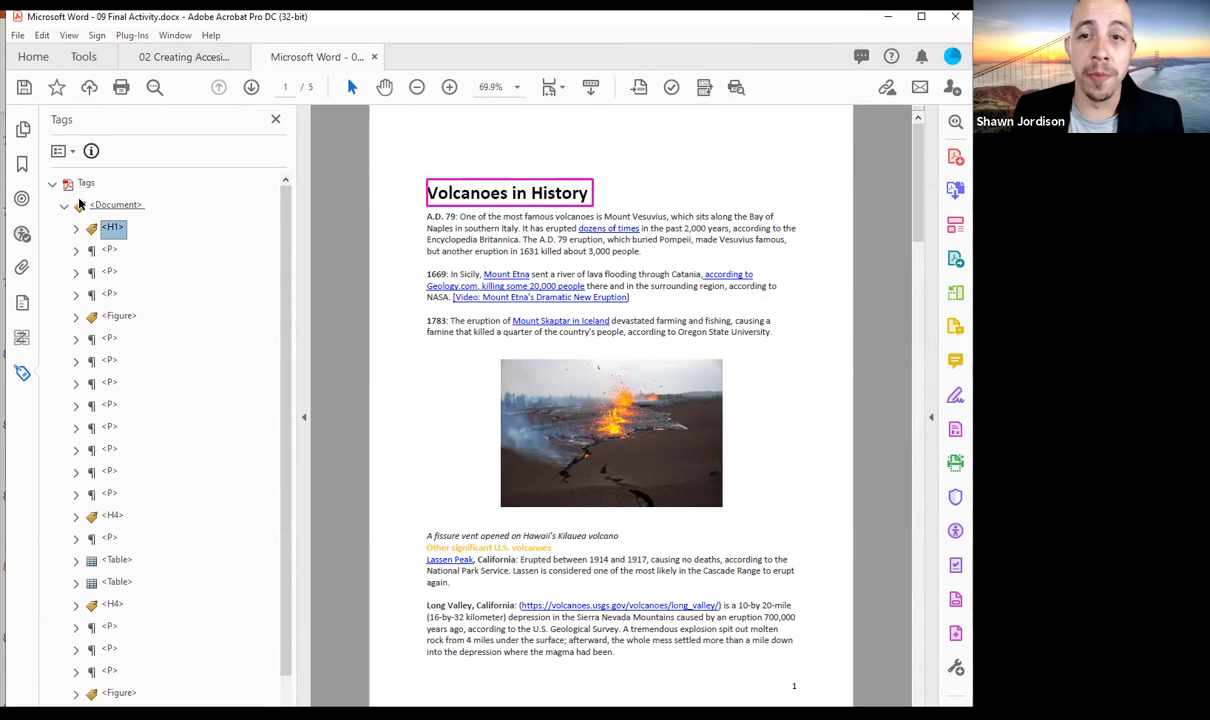
# Review the volcanic alert table across pages 3 and 4 and open the Accessibility tools
pyautogui.scroll(-15, 537, 295)
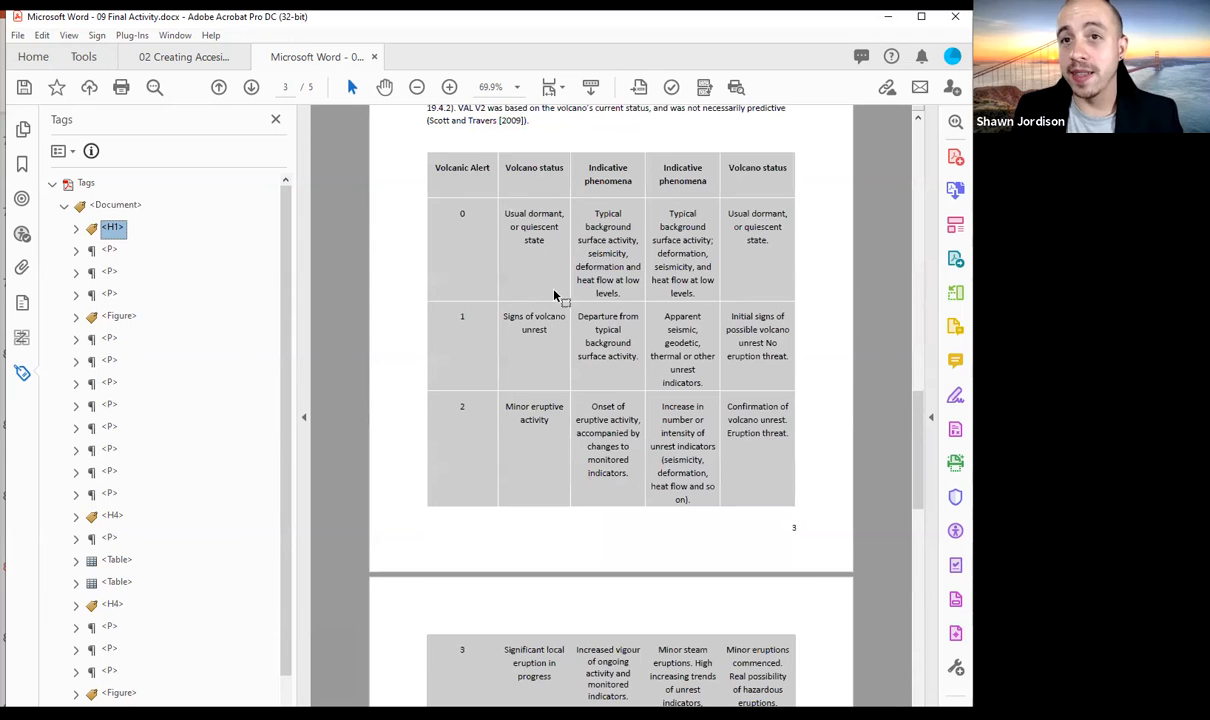
pyautogui.scroll(-2, 479, 190)
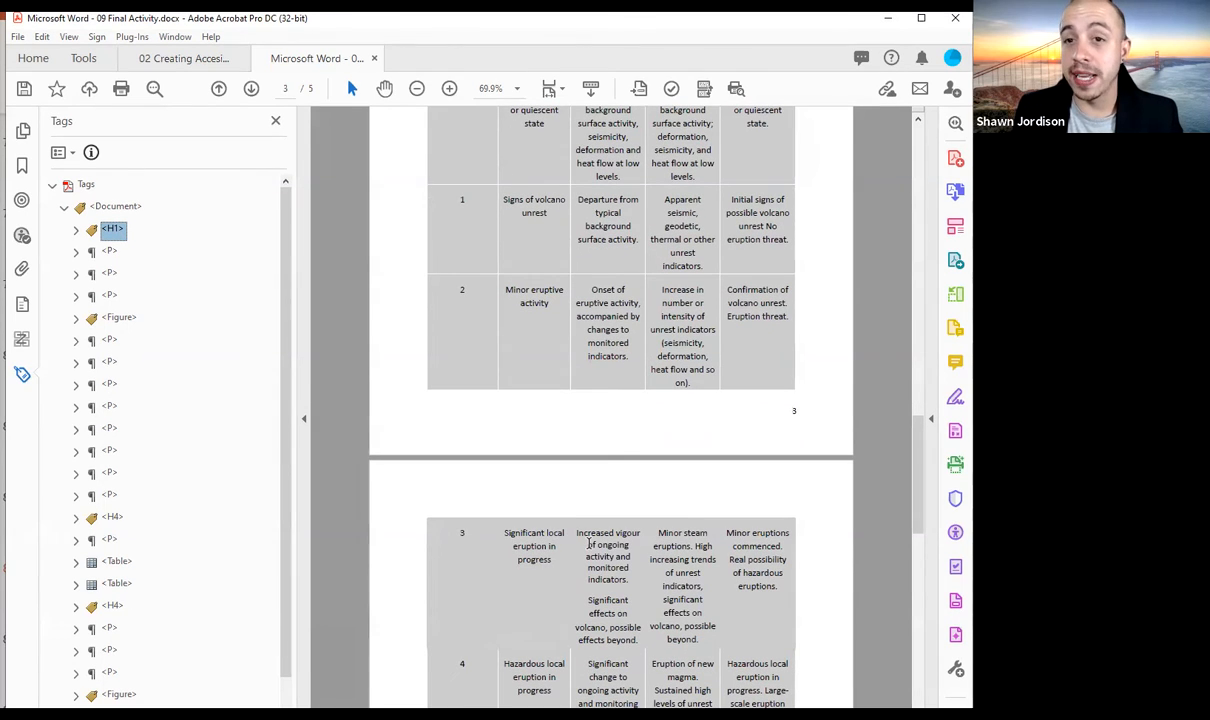
pyautogui.scroll(2, 530, 280)
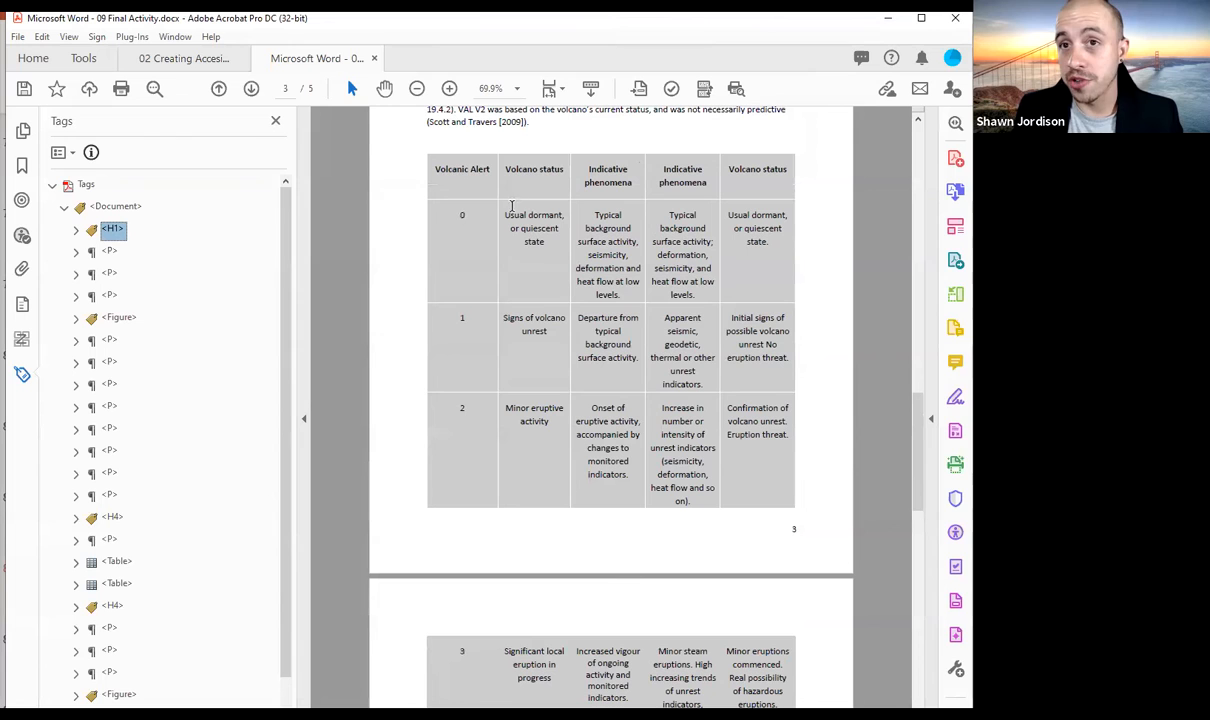
pyautogui.tripleClick(631, 173)
pyautogui.click(617, 242)
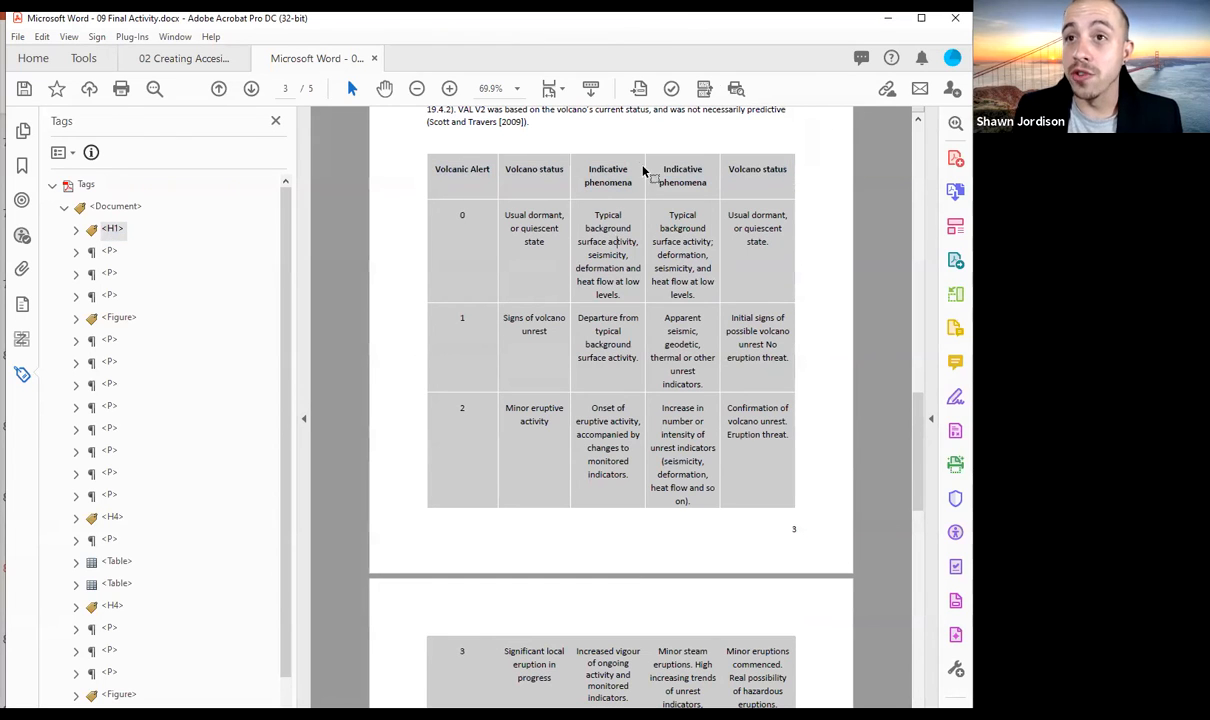
pyautogui.click(955, 532)
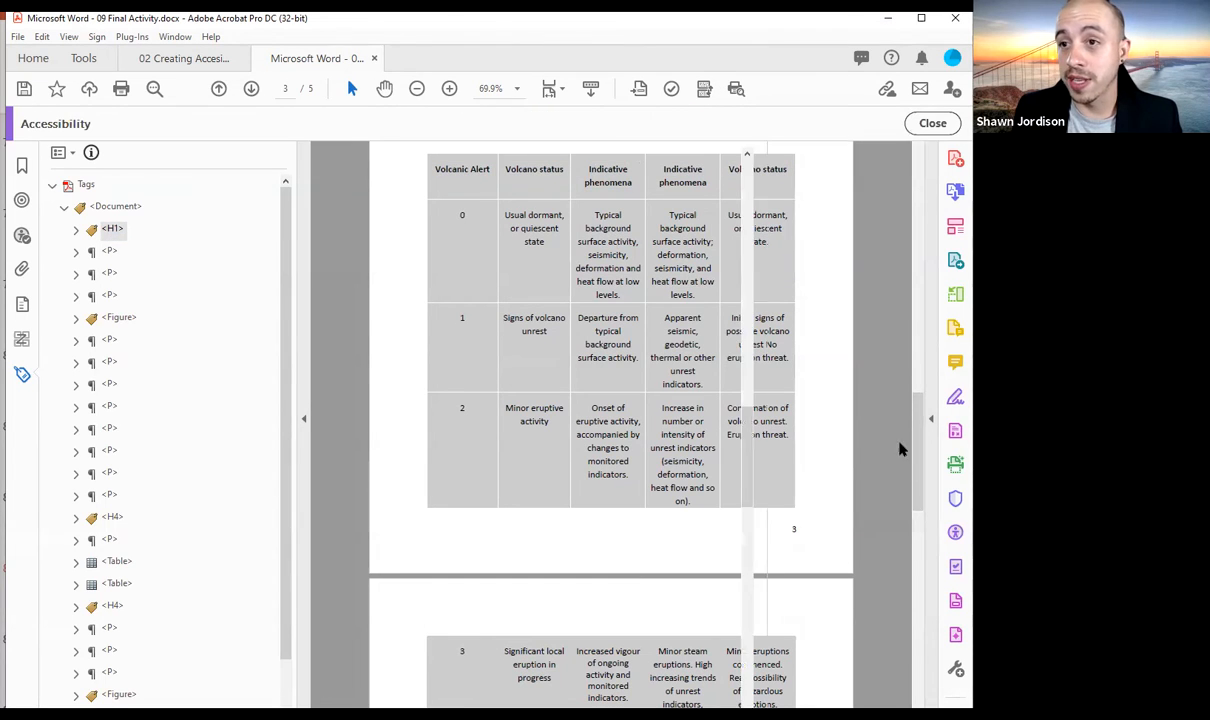
# Retag the page 3 volcanic alert table as a Table with the Reading Order tool
pyautogui.click(870, 406)
pyautogui.moveTo(291, 96); pyautogui.dragTo(257, 94)
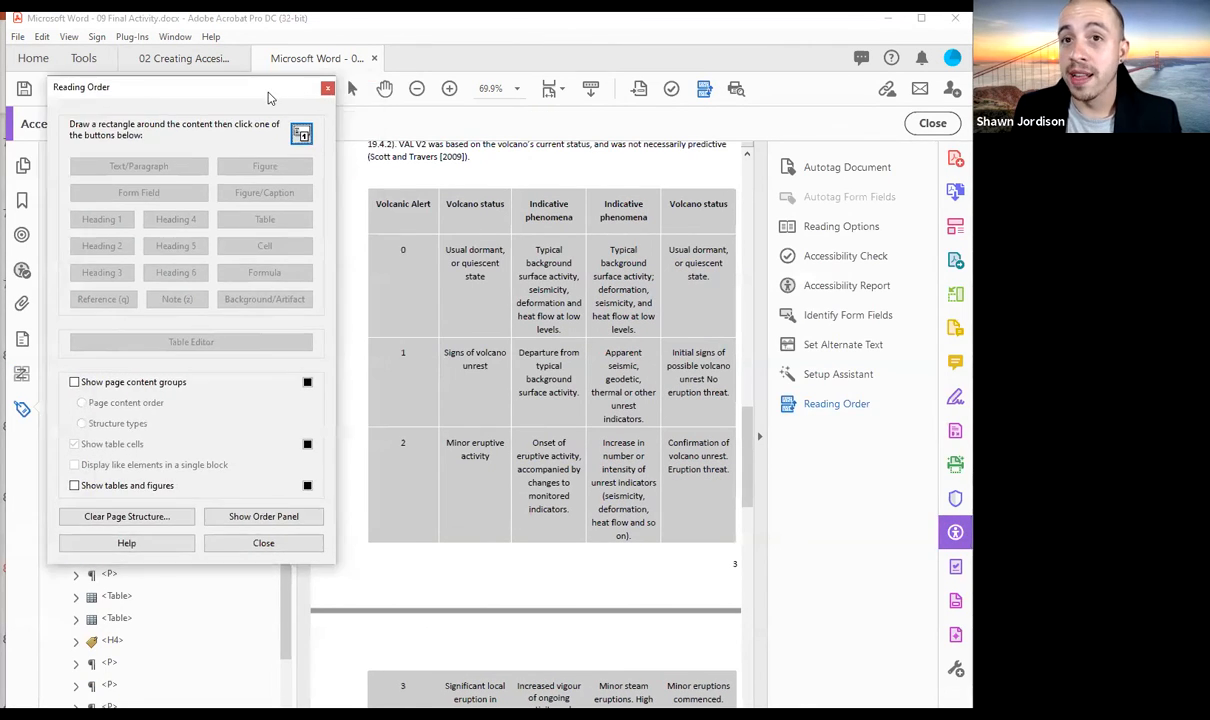
pyautogui.moveTo(361, 174); pyautogui.dragTo(742, 546)
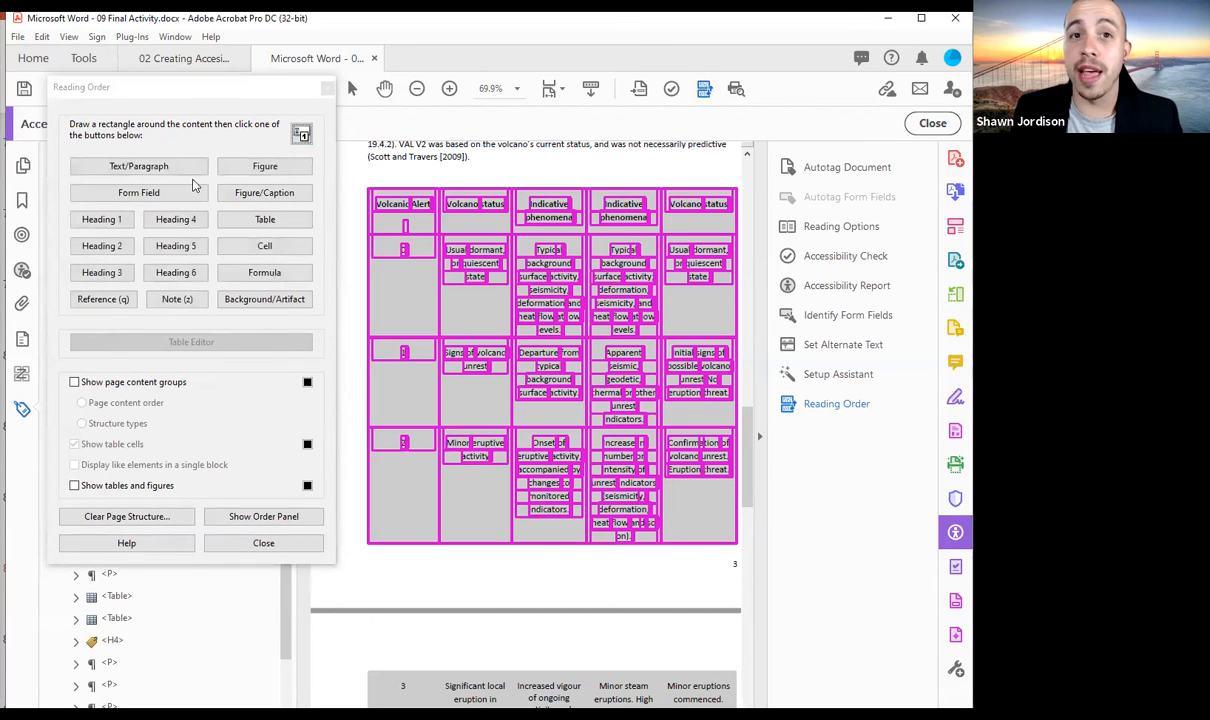
pyautogui.click(247, 222)
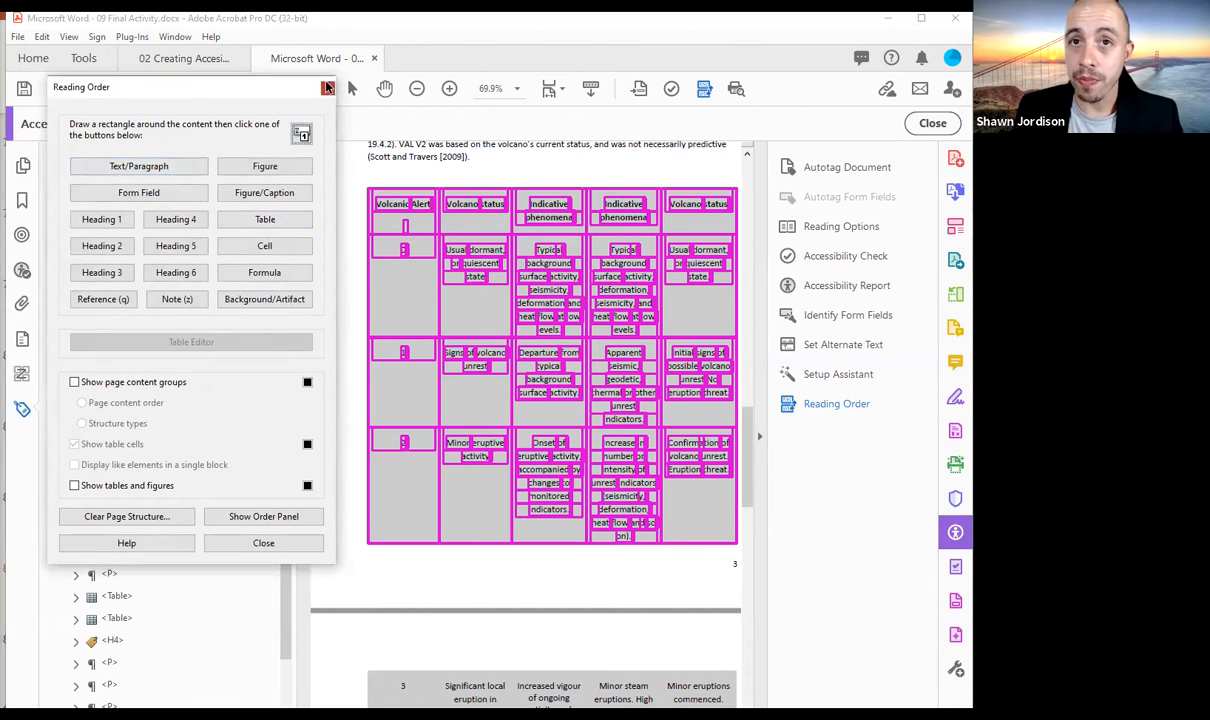
pyautogui.click(327, 87)
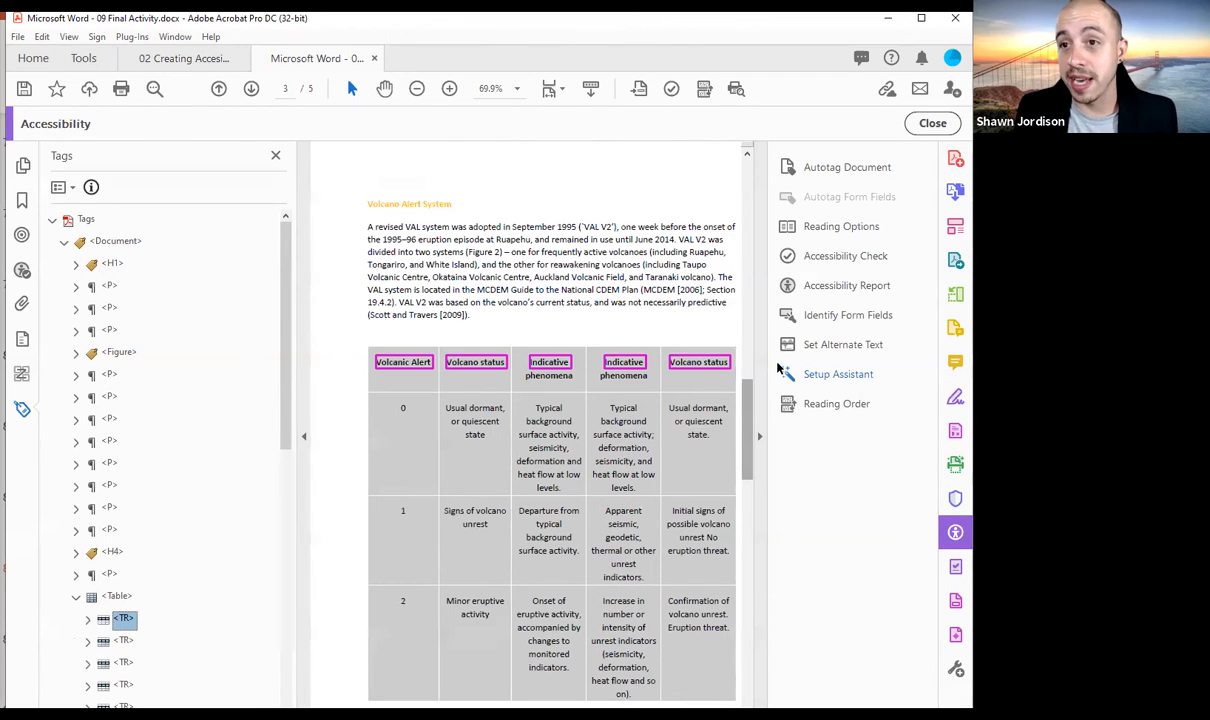
pyautogui.click(764, 436)
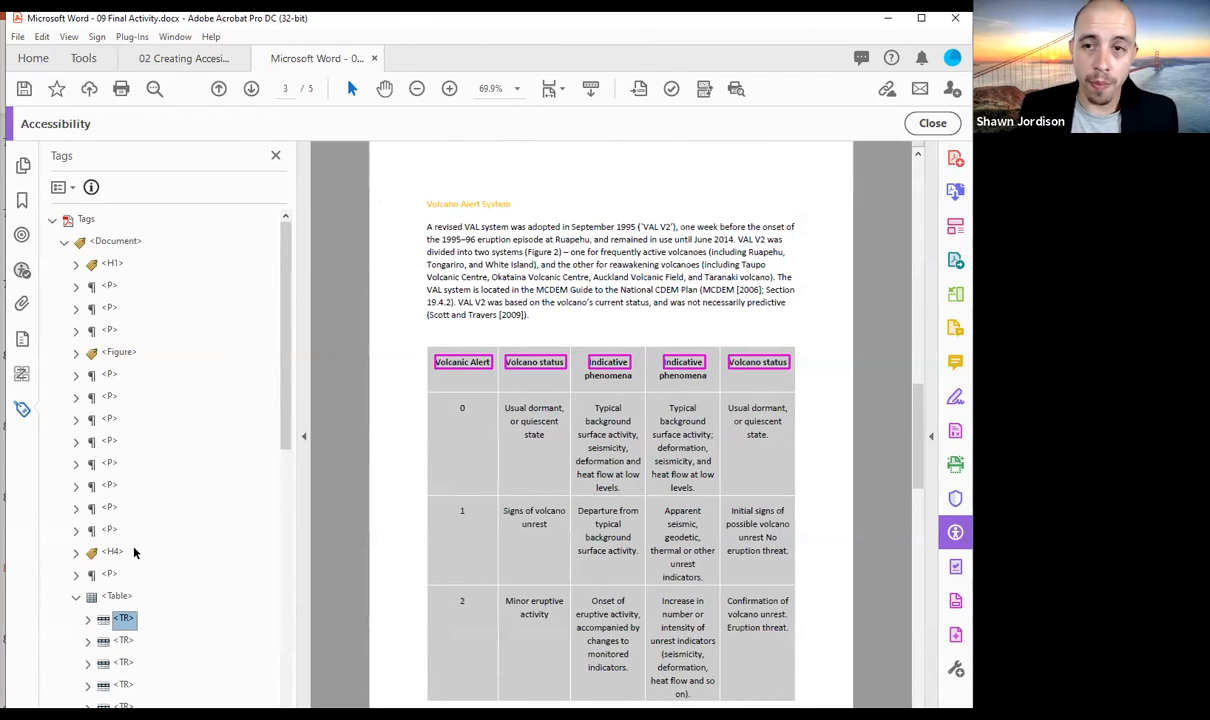
# Step through the <TR> tags of the first <Table> to examine which page 3 text each row covers
pyautogui.press('Down')
pyautogui.press('Down')
pyautogui.press('Down')
pyautogui.press('Down')
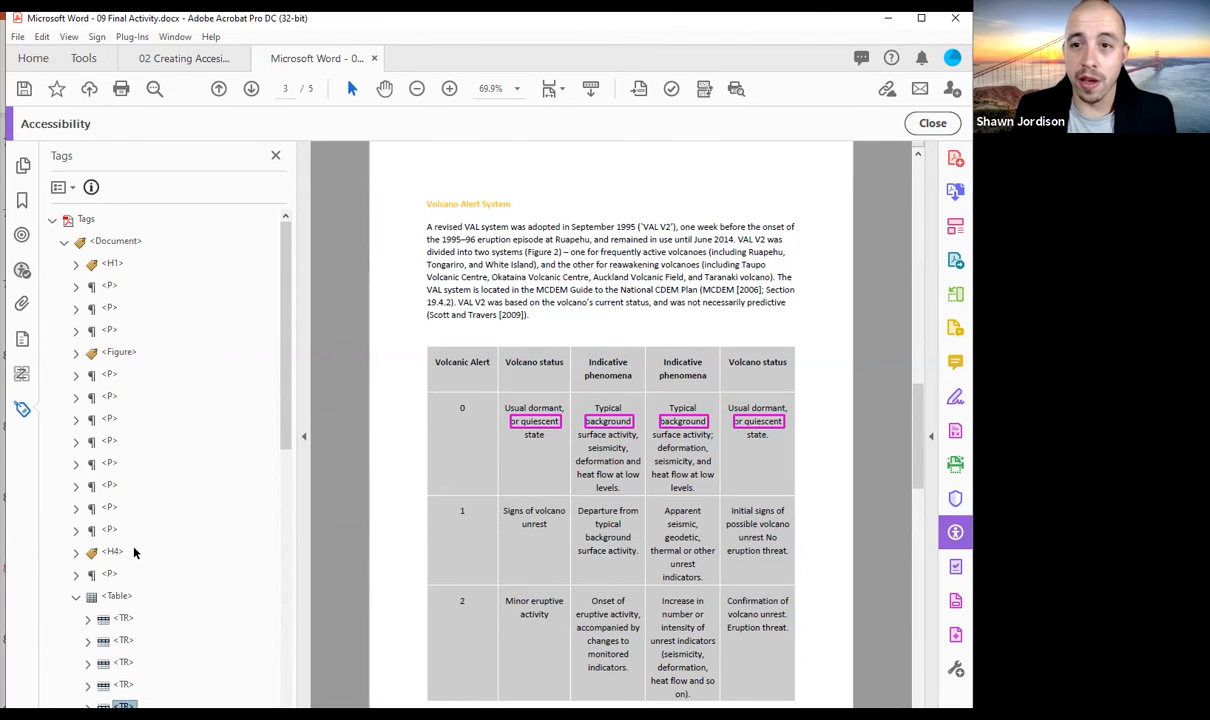
pyautogui.press('Down')
pyautogui.press('Down')
pyautogui.press('Down')
pyautogui.press('Down')
pyautogui.press('Down')
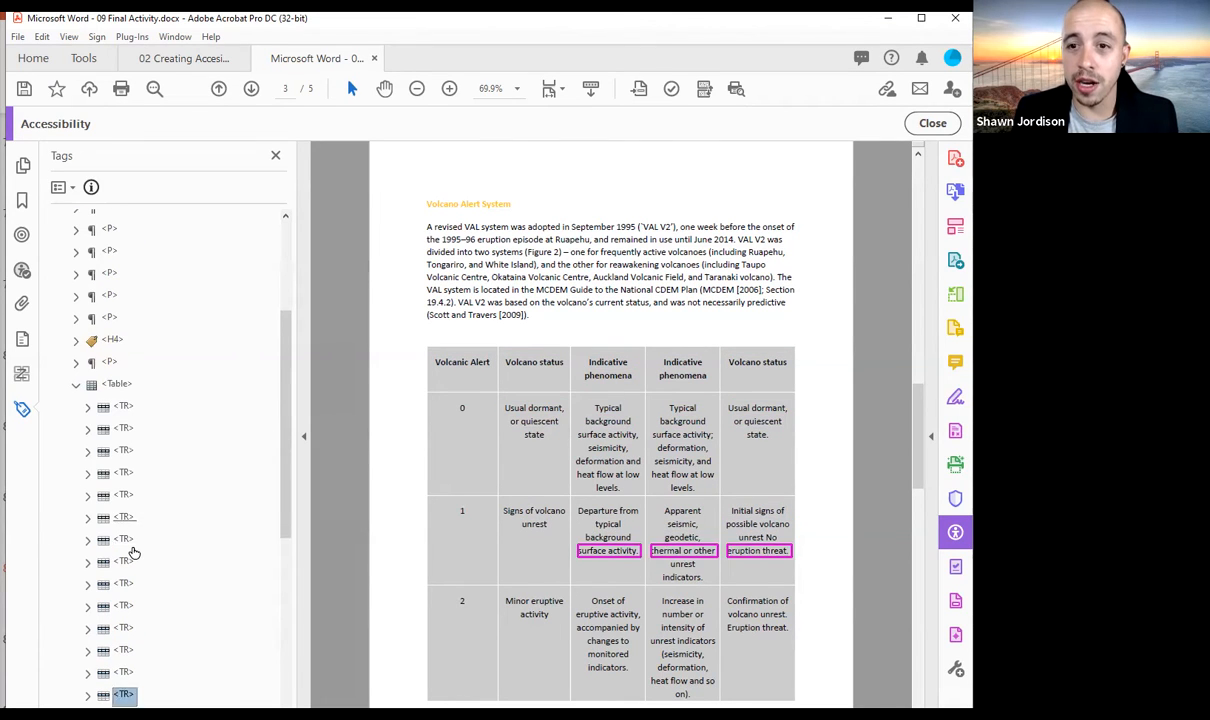
pyautogui.press('Down')
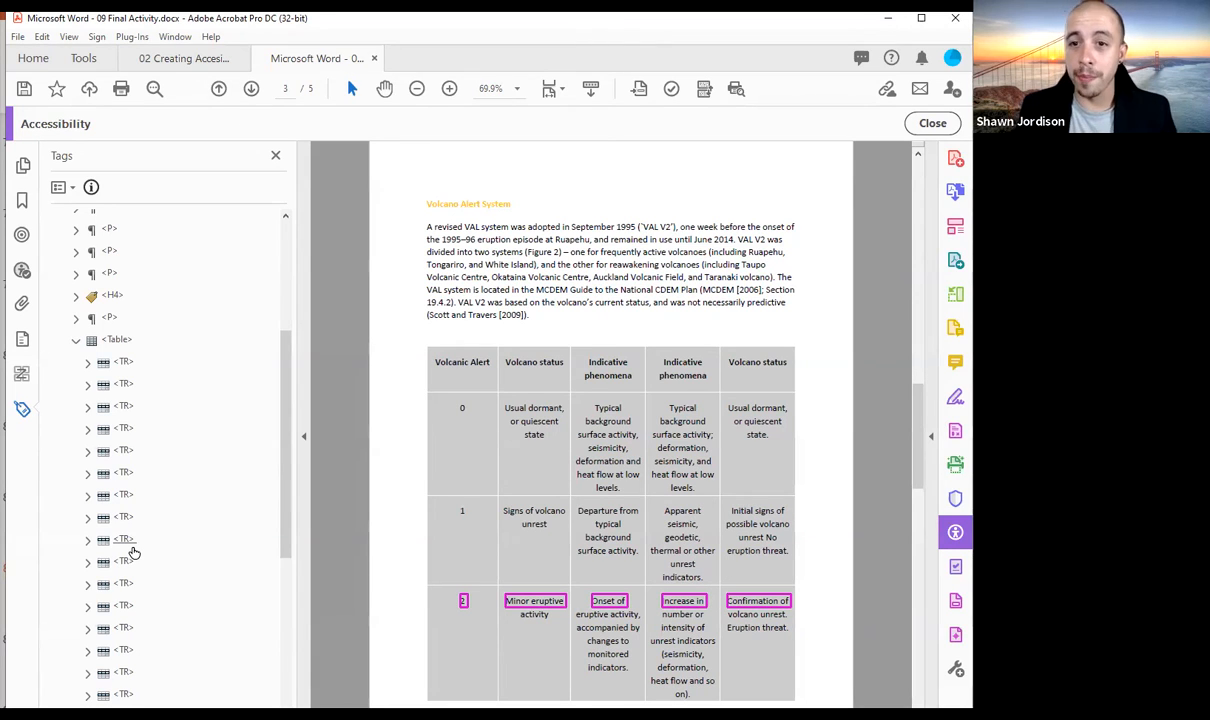
pyautogui.scroll(-1, 133, 553)
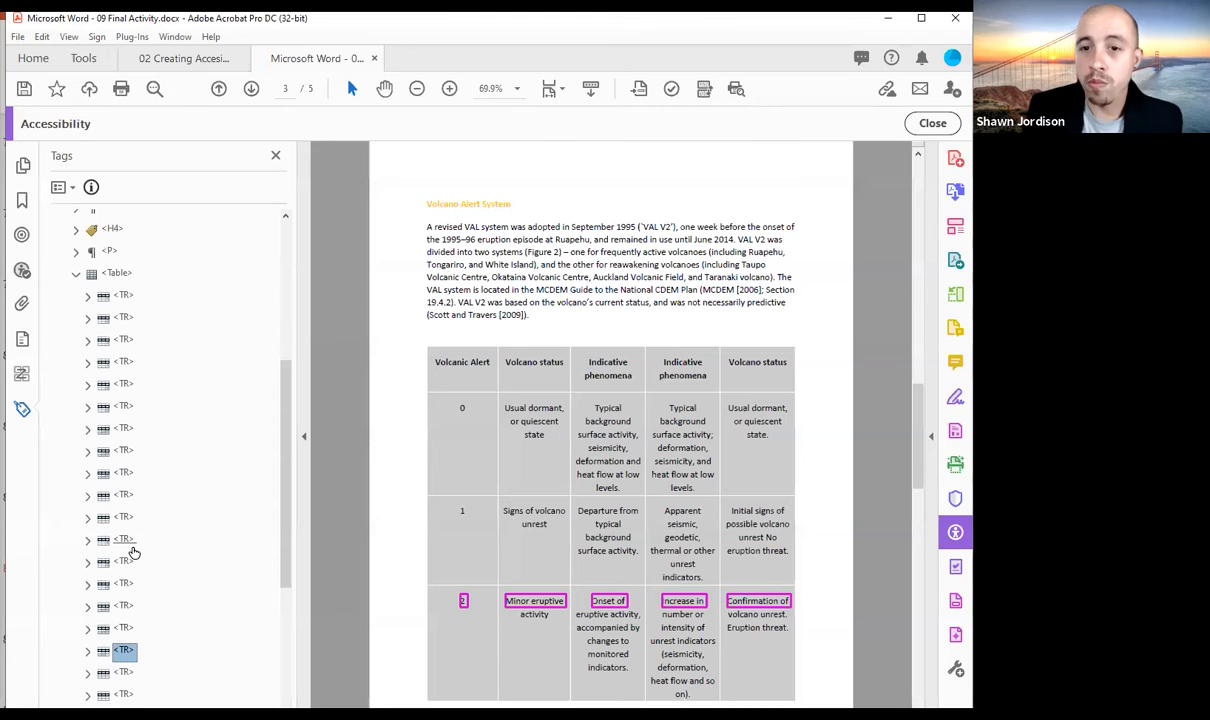
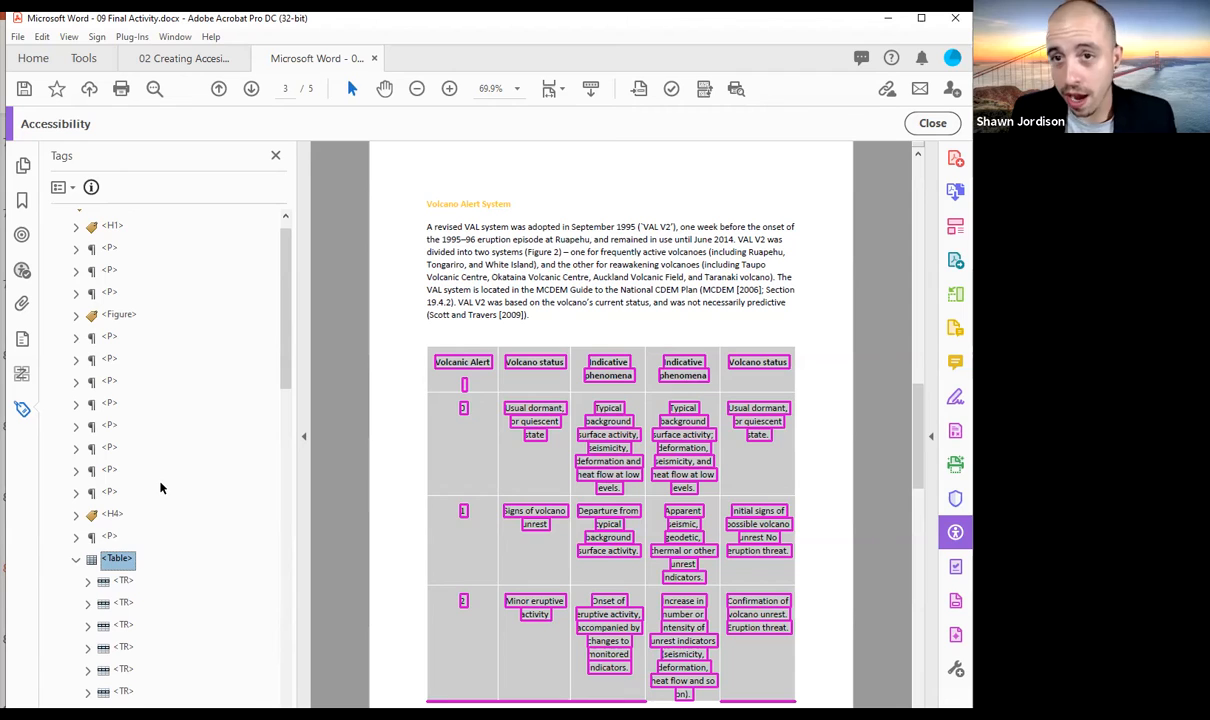
# Expand the first <TR> of the page 3 table and examine its <TD> cells and the rows that follow
pyautogui.press('Down')
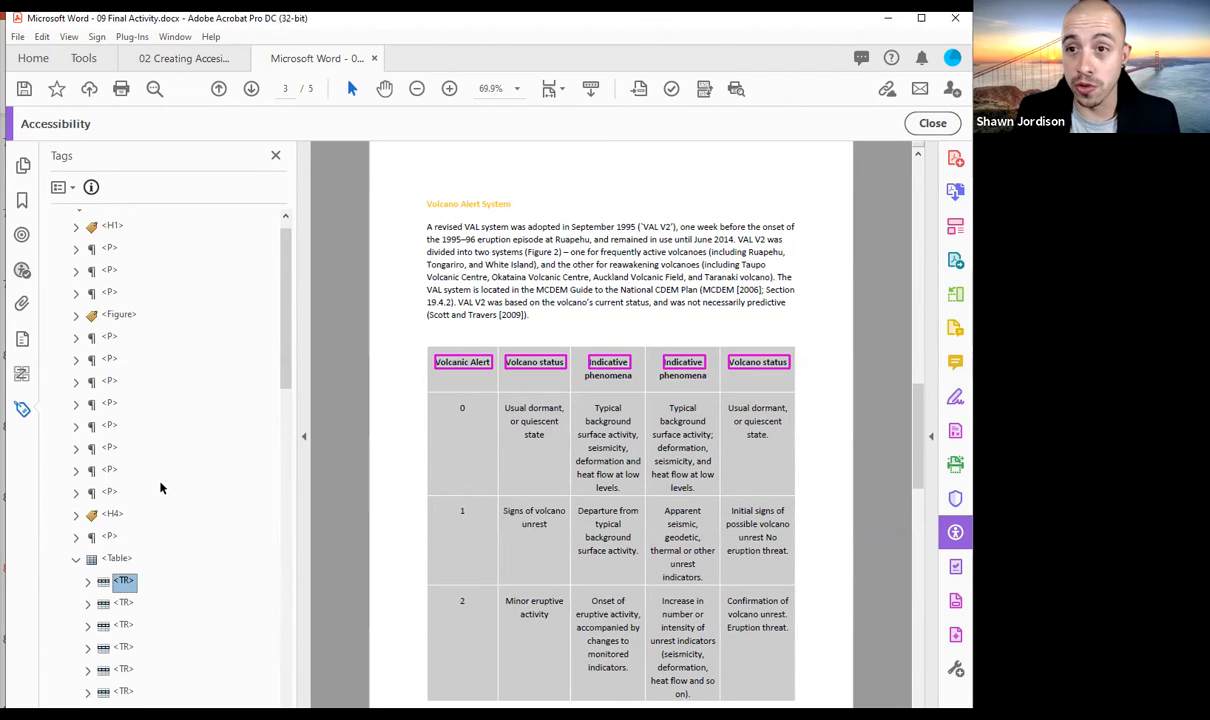
pyautogui.press('Down')
pyautogui.press('Up')
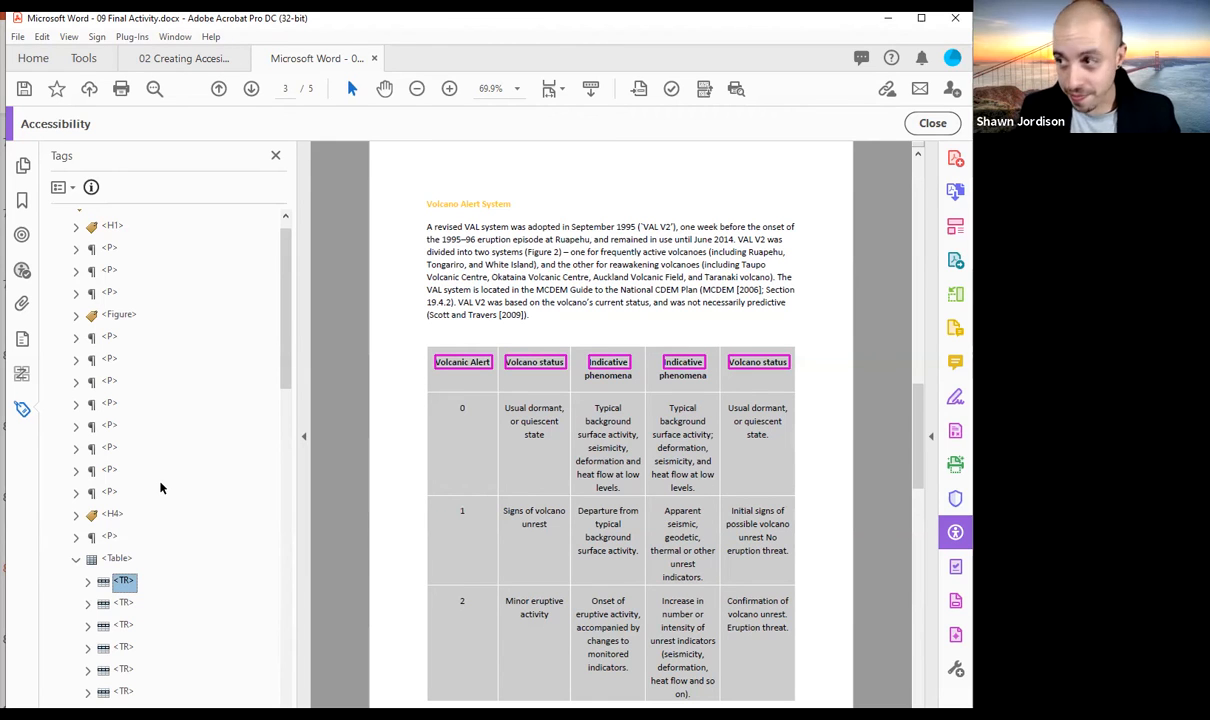
pyautogui.press('Right')
pyautogui.press('Down')
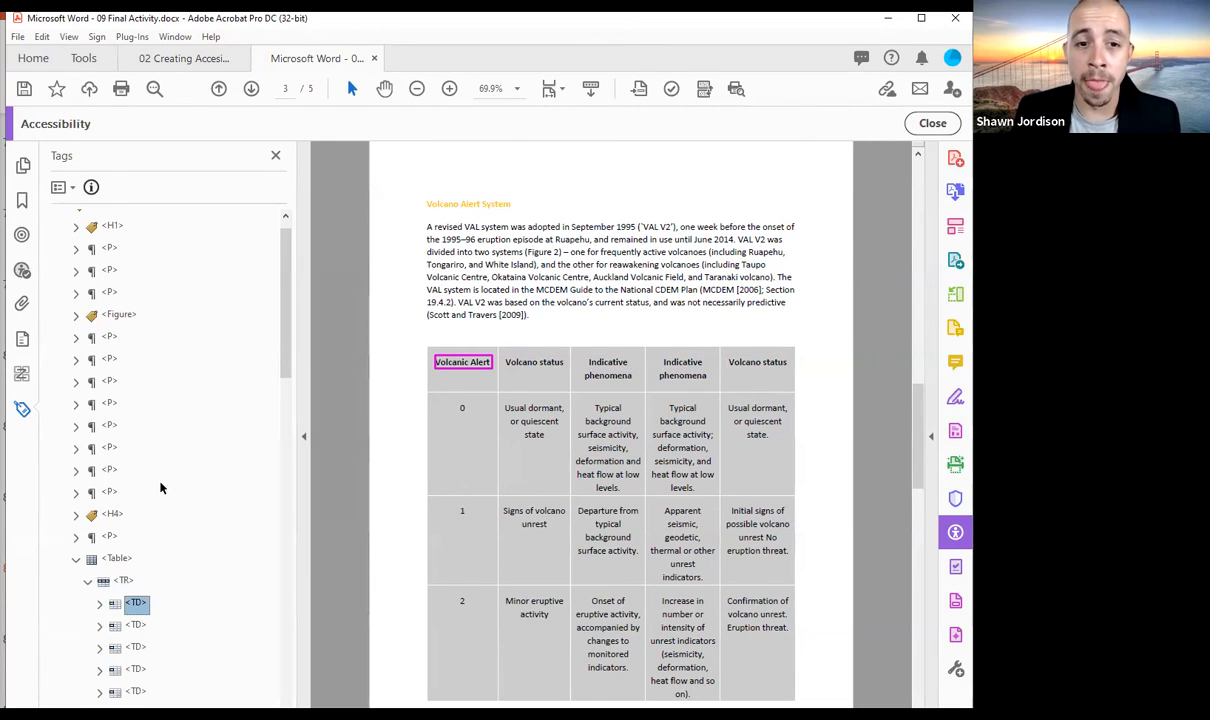
pyautogui.press('Down')
pyautogui.press('Down')
pyautogui.press('Down')
pyautogui.press('Down')
pyautogui.press('Down')
pyautogui.press('Down')
pyautogui.press('Down')
pyautogui.press('Down')
pyautogui.press('Down')
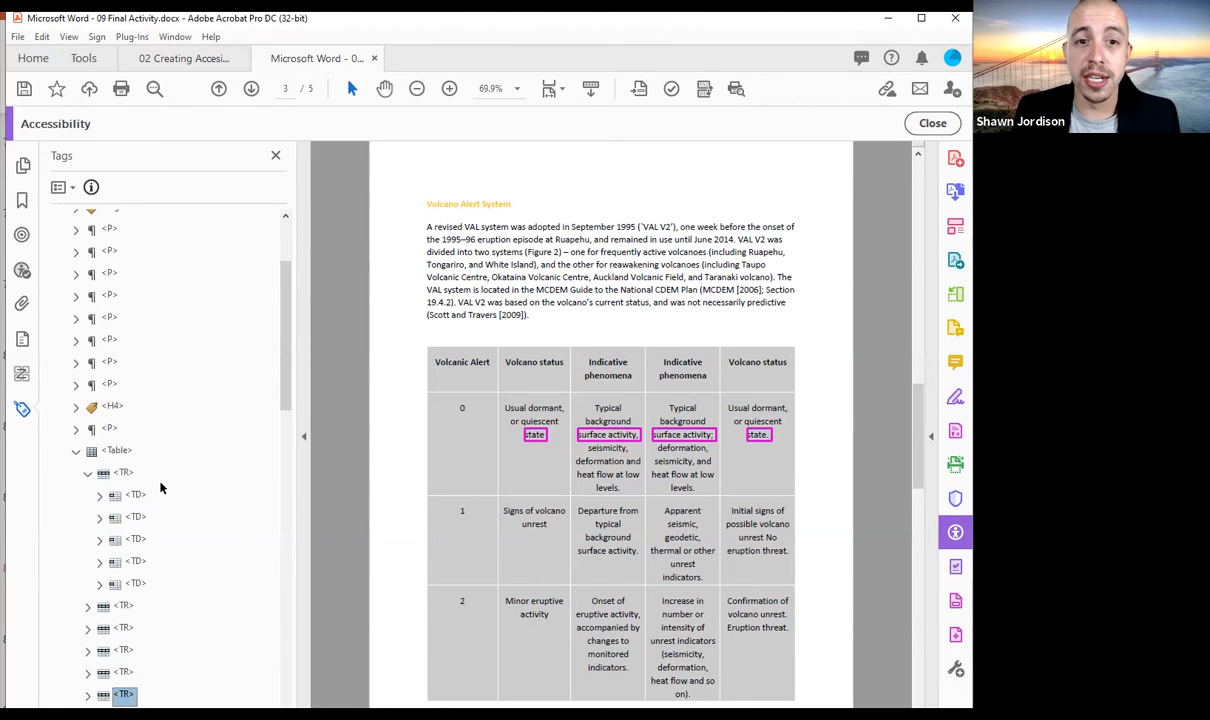
pyautogui.press('Up')
pyautogui.press('Up')
pyautogui.press('Up')
pyautogui.press('Up')
pyautogui.press('Up')
pyautogui.press('Up')
pyautogui.press('Up')
pyautogui.press('Up')
pyautogui.press('Down')
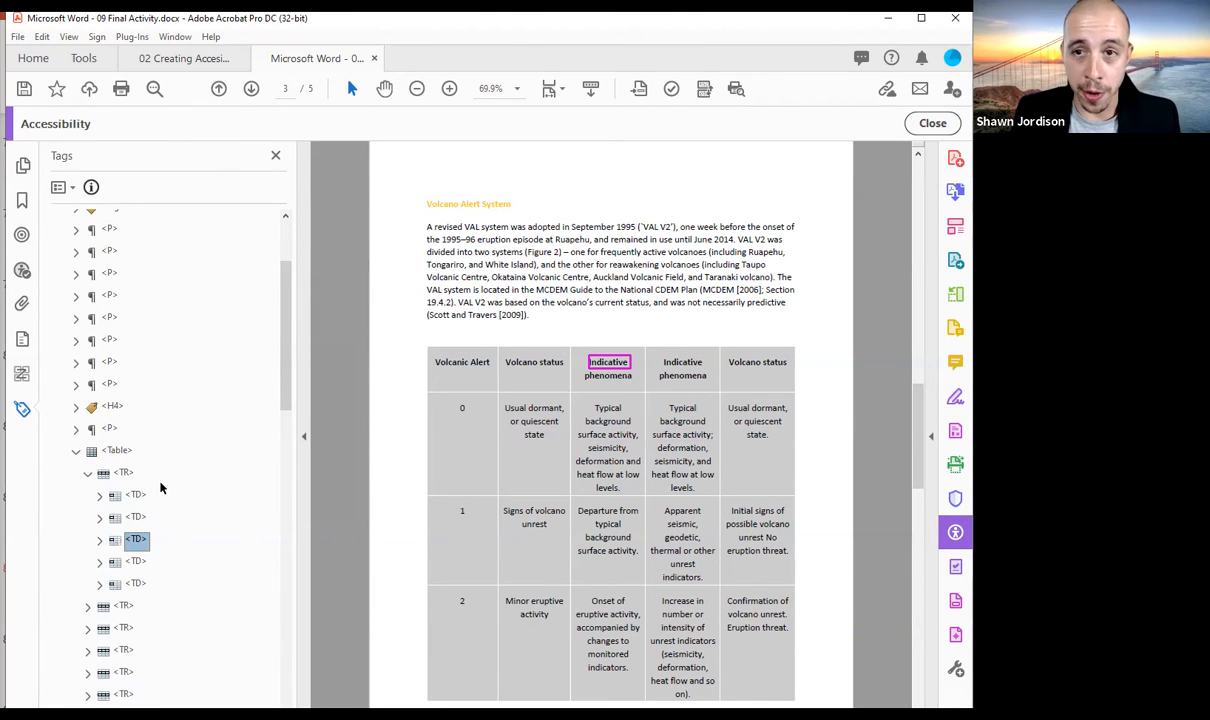
# Expand the third and fourth <TD> tags of the first row to inspect the content of the two Indicative phenomena headers
pyautogui.press('Right')
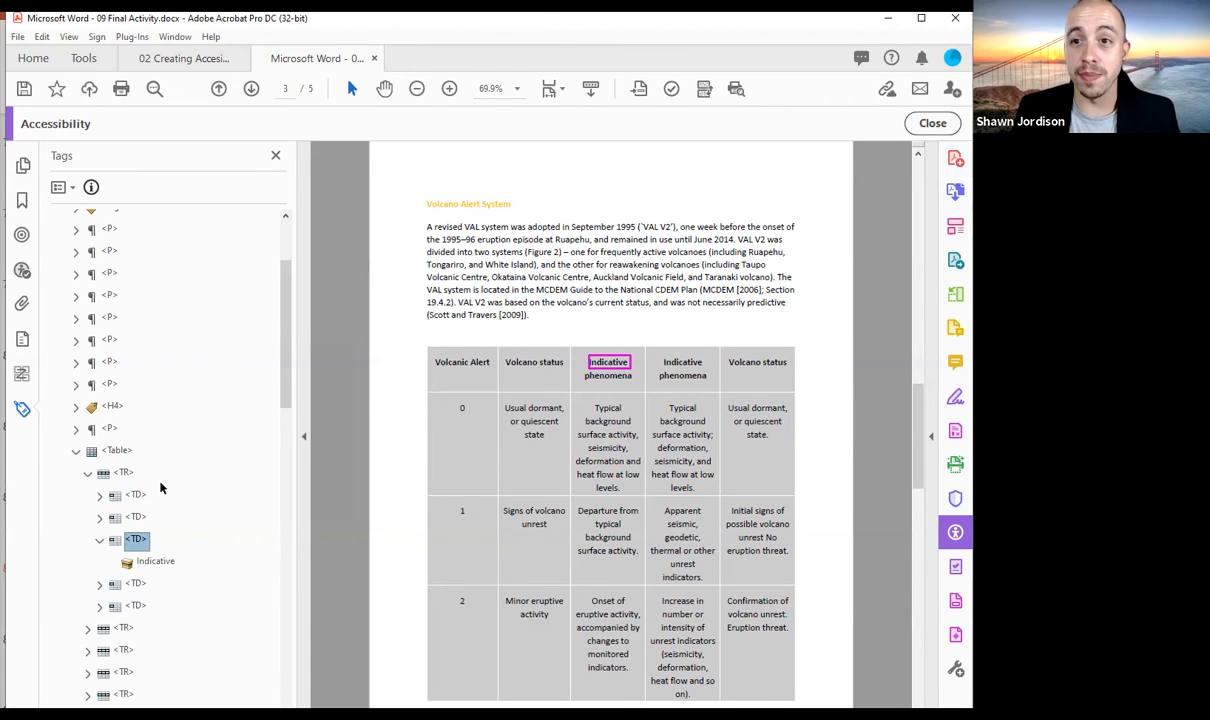
pyautogui.press('Down')
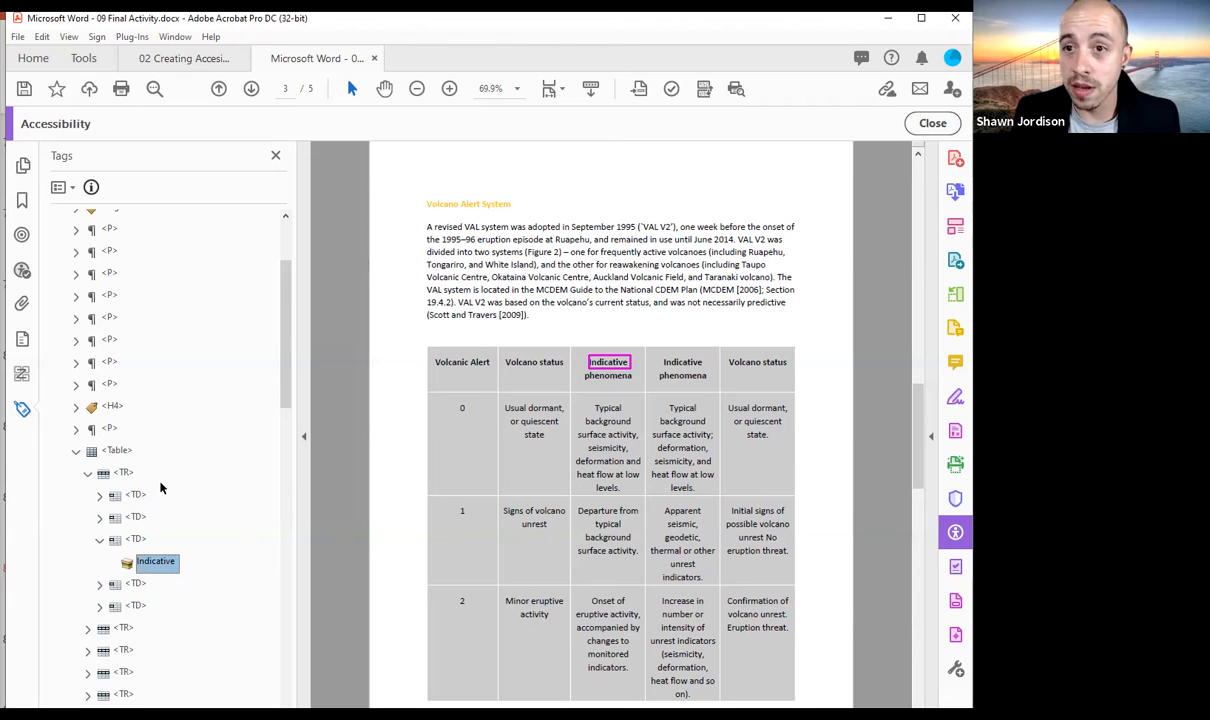
pyautogui.press('Down')
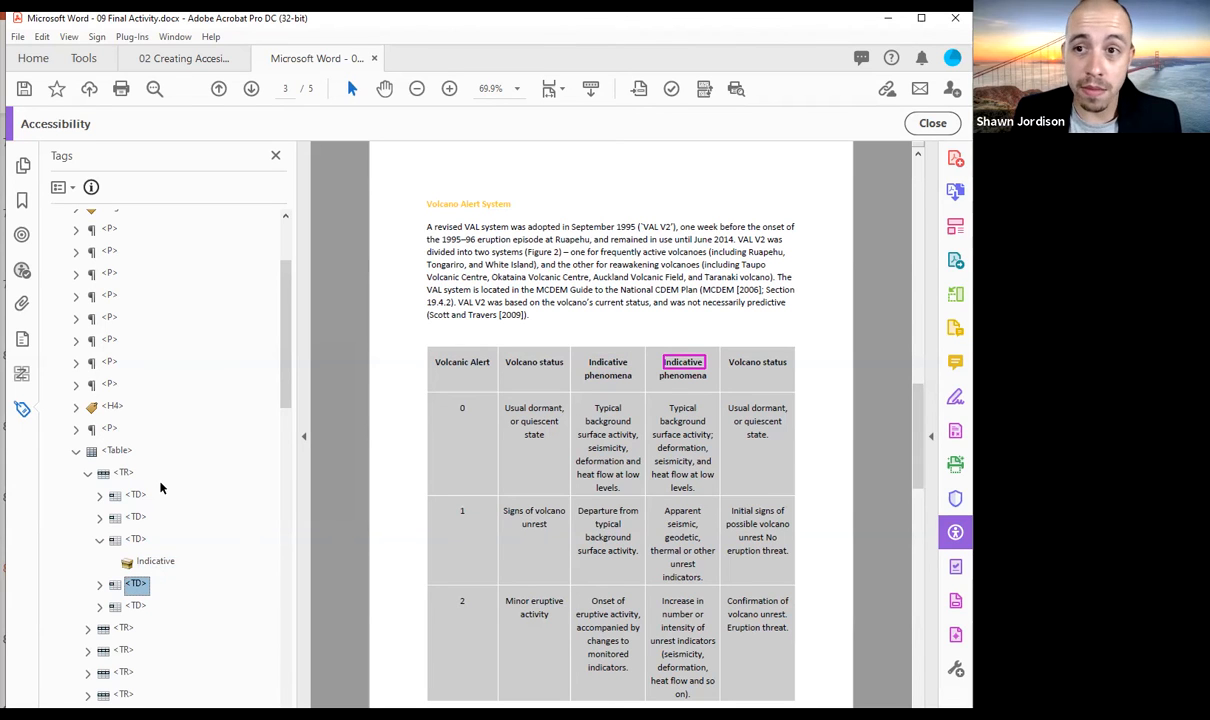
pyautogui.press('Right')
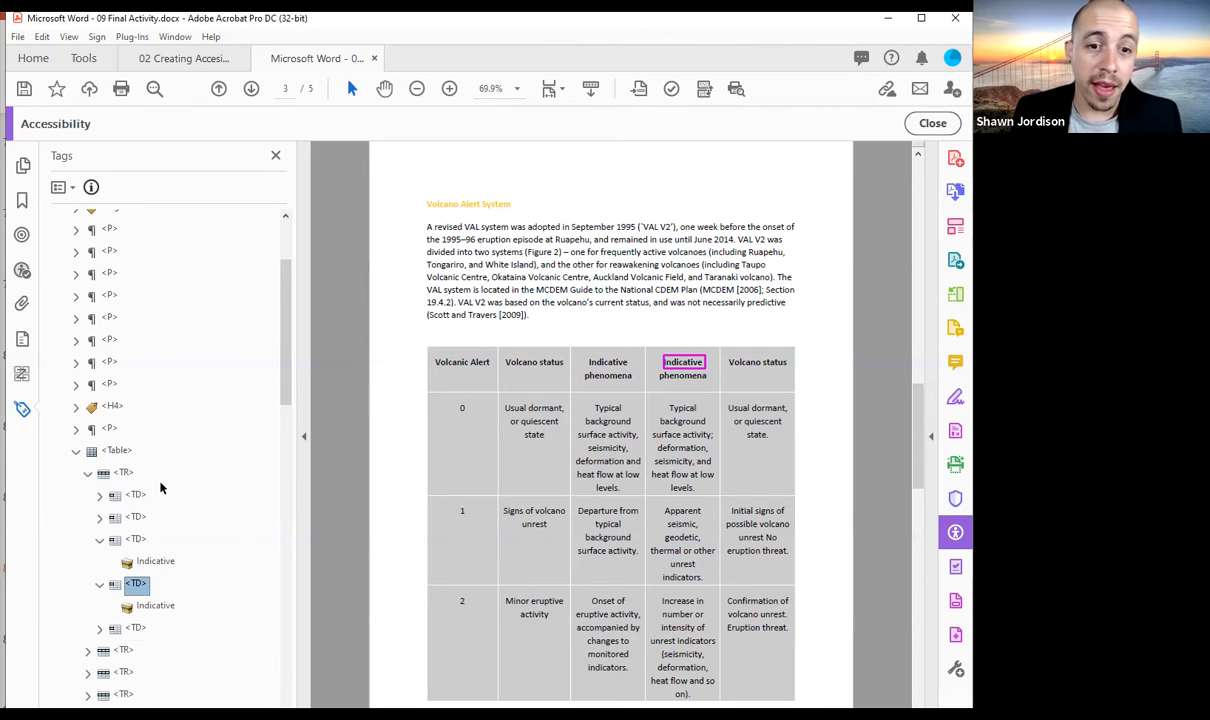
pyautogui.press('Down')
pyautogui.press('Down')
pyautogui.press('Down')
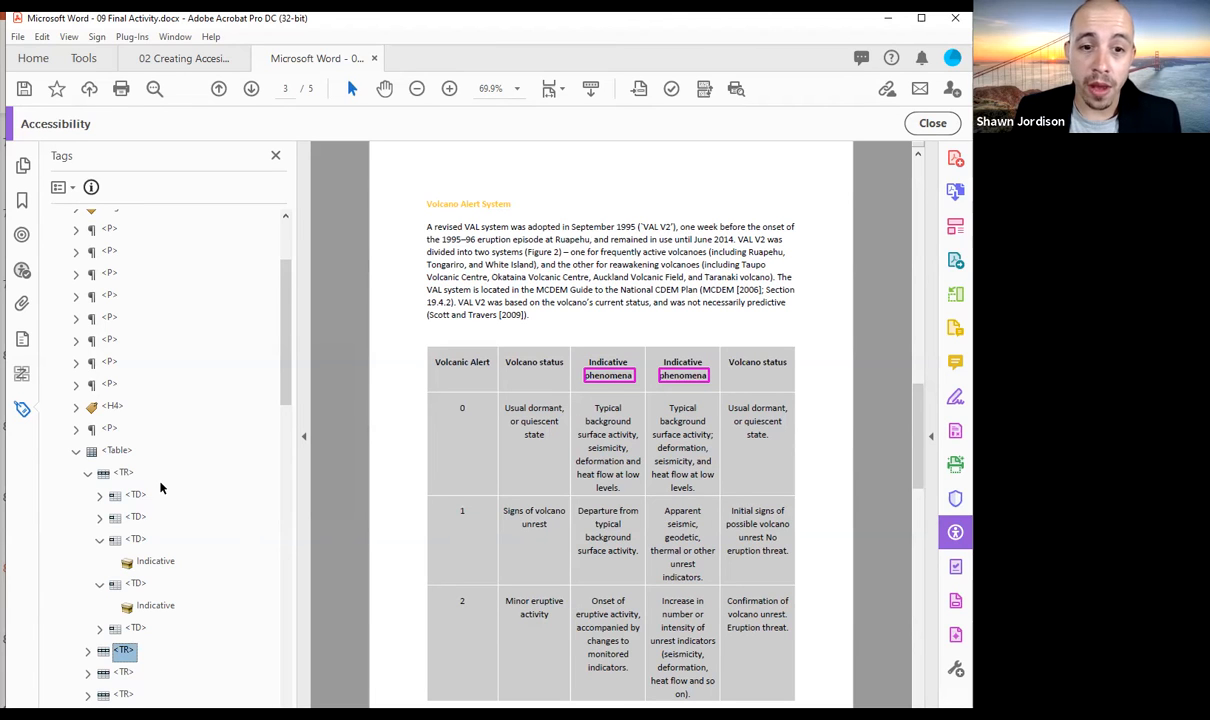
# Expand the second <TR> and its third and fourth <TD> tags to expose the two "phenomena" content items
pyautogui.press('Right')
pyautogui.press('Down')
pyautogui.press('Down')
pyautogui.press('Down')
pyautogui.press('Down')
pyautogui.press('Down')
pyautogui.press('Down')
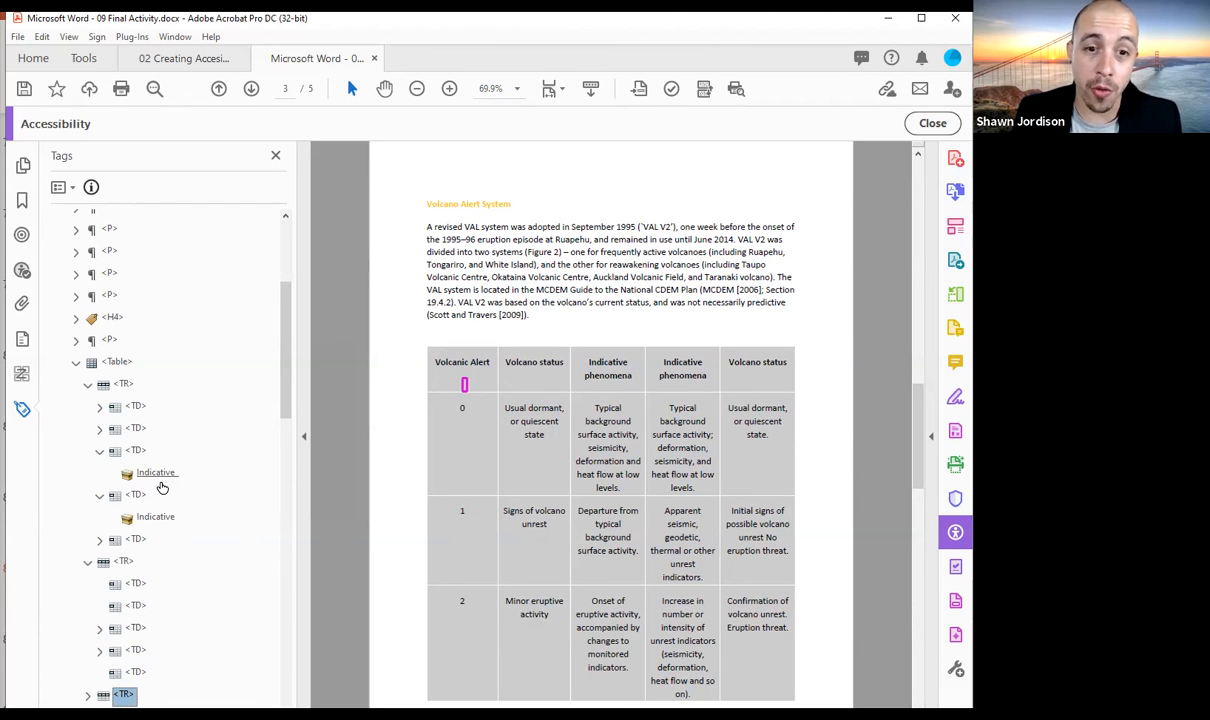
pyautogui.press('Up')
pyautogui.press('Up')
pyautogui.press('Right')
pyautogui.press('Up')
pyautogui.press('Right')
pyautogui.press('Down')
pyautogui.press('Down')
pyautogui.press('Down')
pyautogui.press('Down')
pyautogui.press('Down')
pyautogui.press('Down')
pyautogui.press('Up')
pyautogui.press('Up')
pyautogui.press('Up')
pyautogui.press('Up')
pyautogui.press('Up')
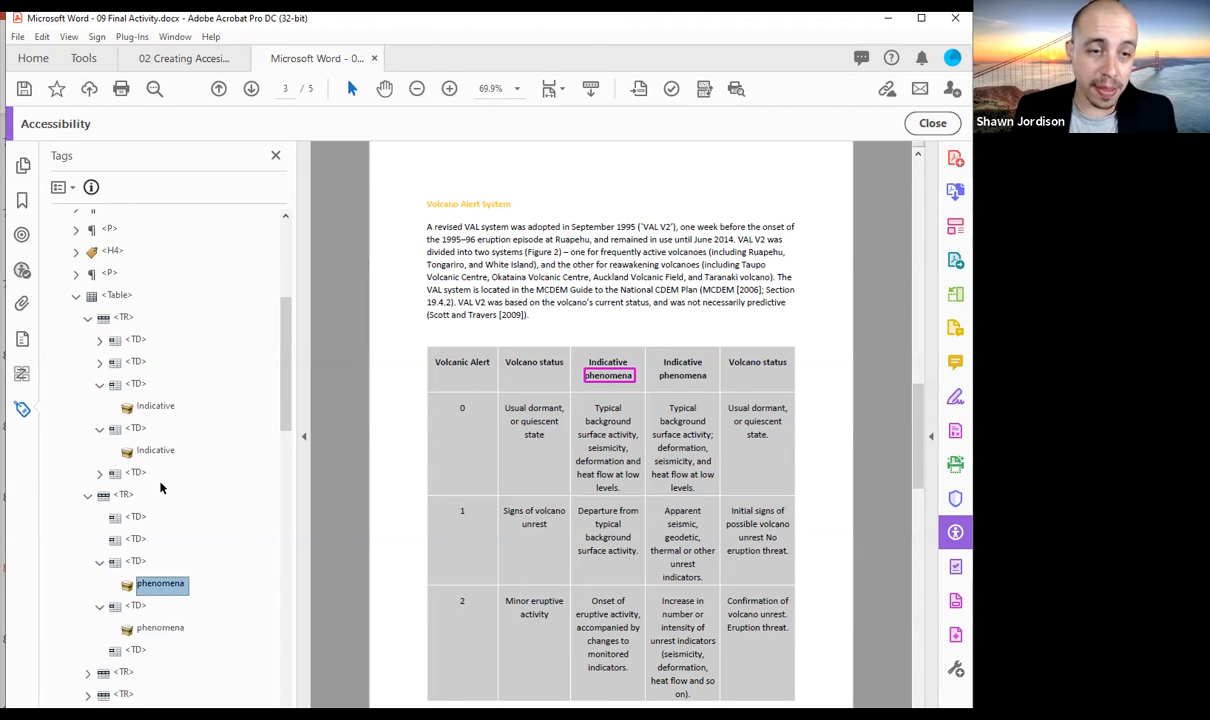
# Move both "phenomena" content items from the second <TR> into the matching "Indicative" <TD> cells of the first <TR>
pyautogui.hotkey('ctrl', 'x')
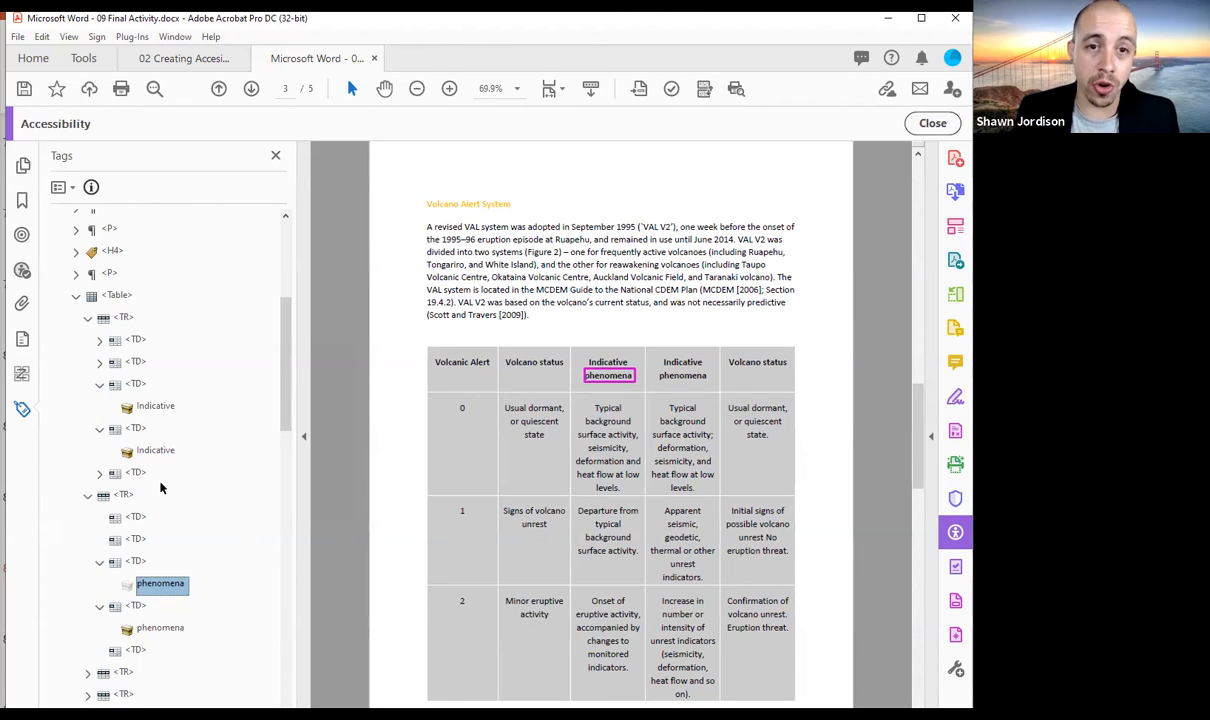
pyautogui.press('Up')
pyautogui.press('Up')
pyautogui.press('Up')
pyautogui.press('Up')
pyautogui.press('Up')
pyautogui.press('Up')
pyautogui.press('Up')
pyautogui.press('Up')
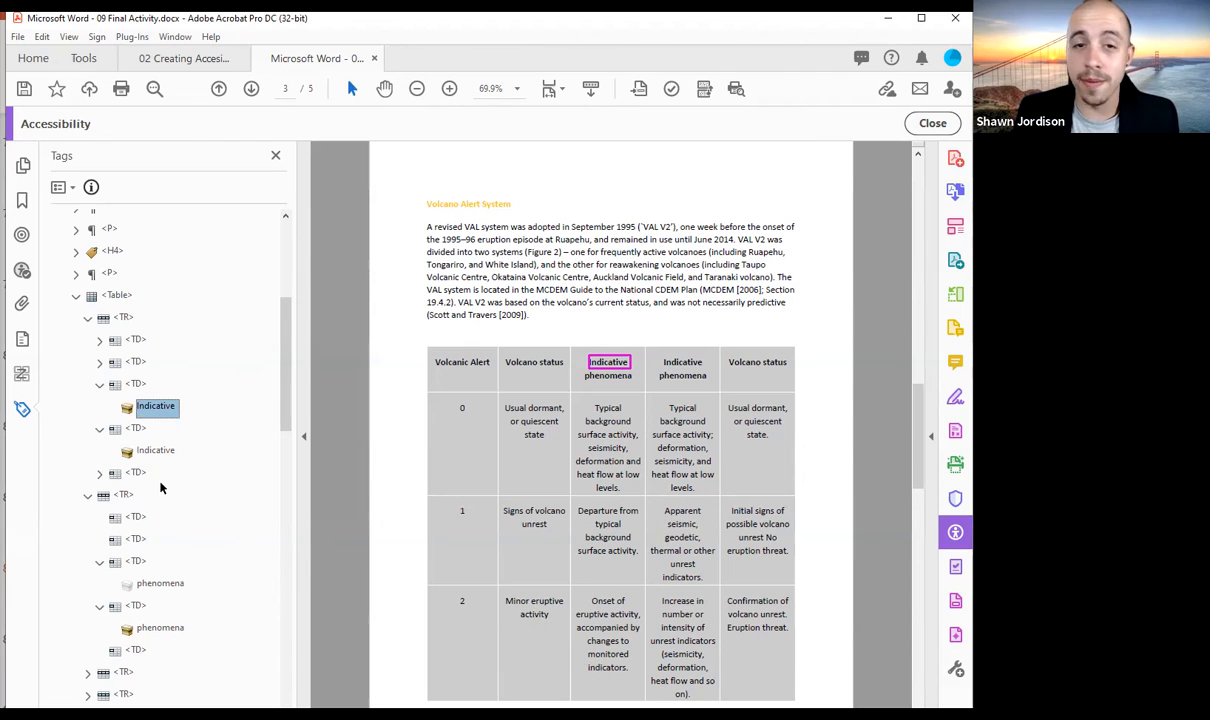
pyautogui.hotkey('ctrl', 'v')
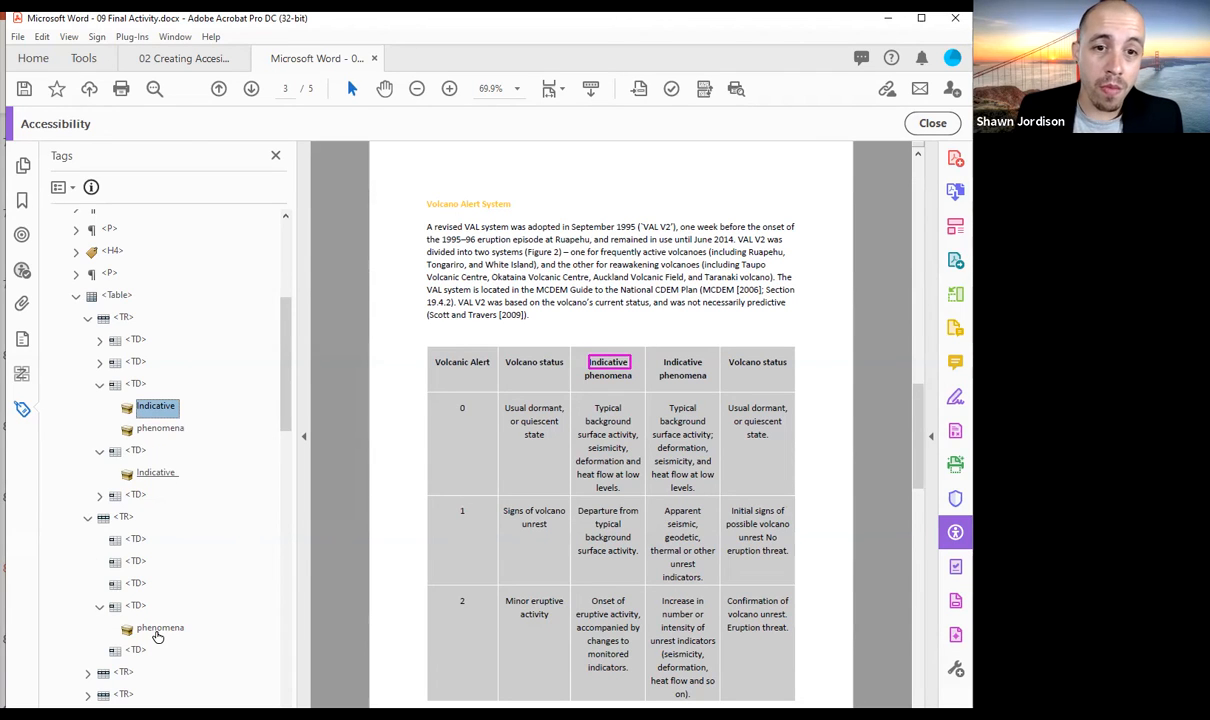
pyautogui.moveTo(157, 636); pyautogui.dragTo(130, 474)
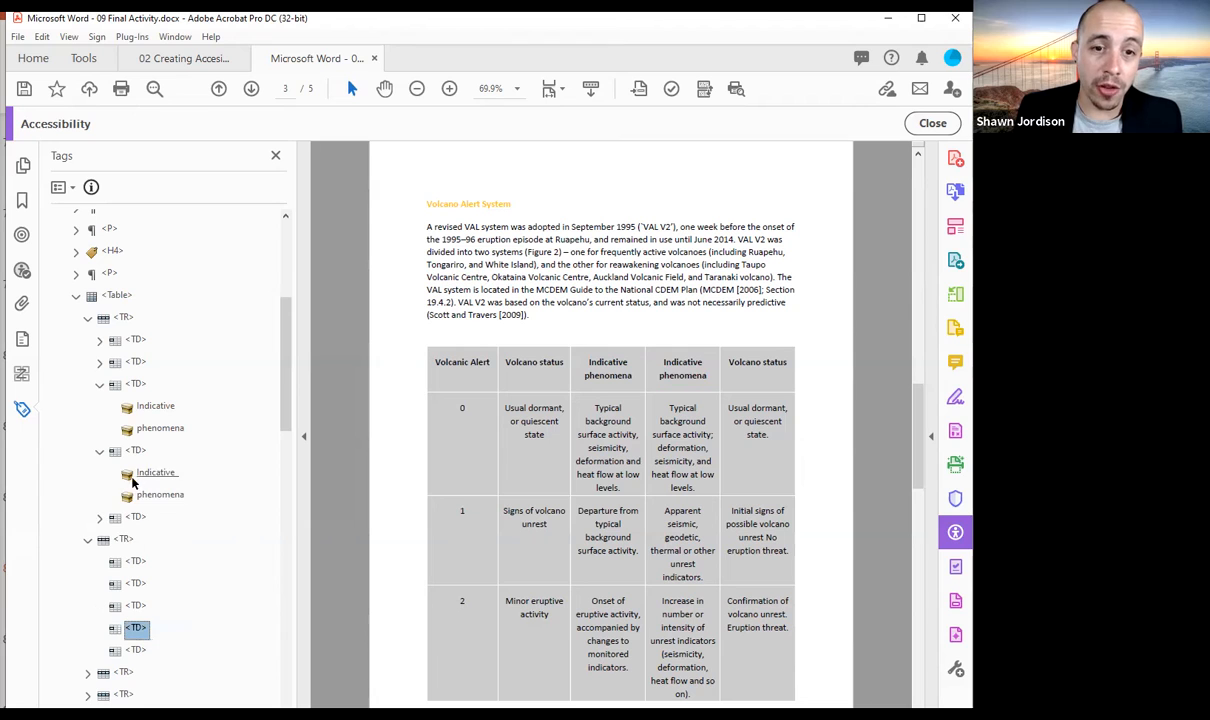
# Delete the emptied second <TR> and the following <TR> that holds only a blank space
pyautogui.click(124, 539)
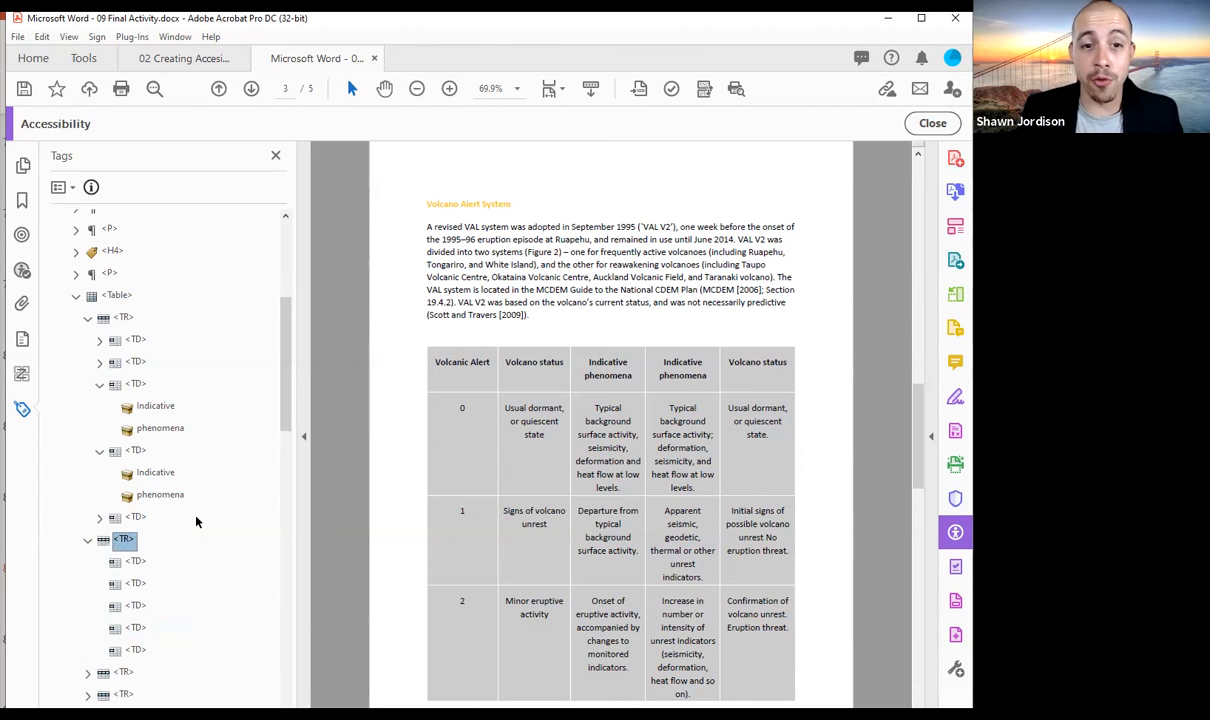
pyautogui.press('Left')
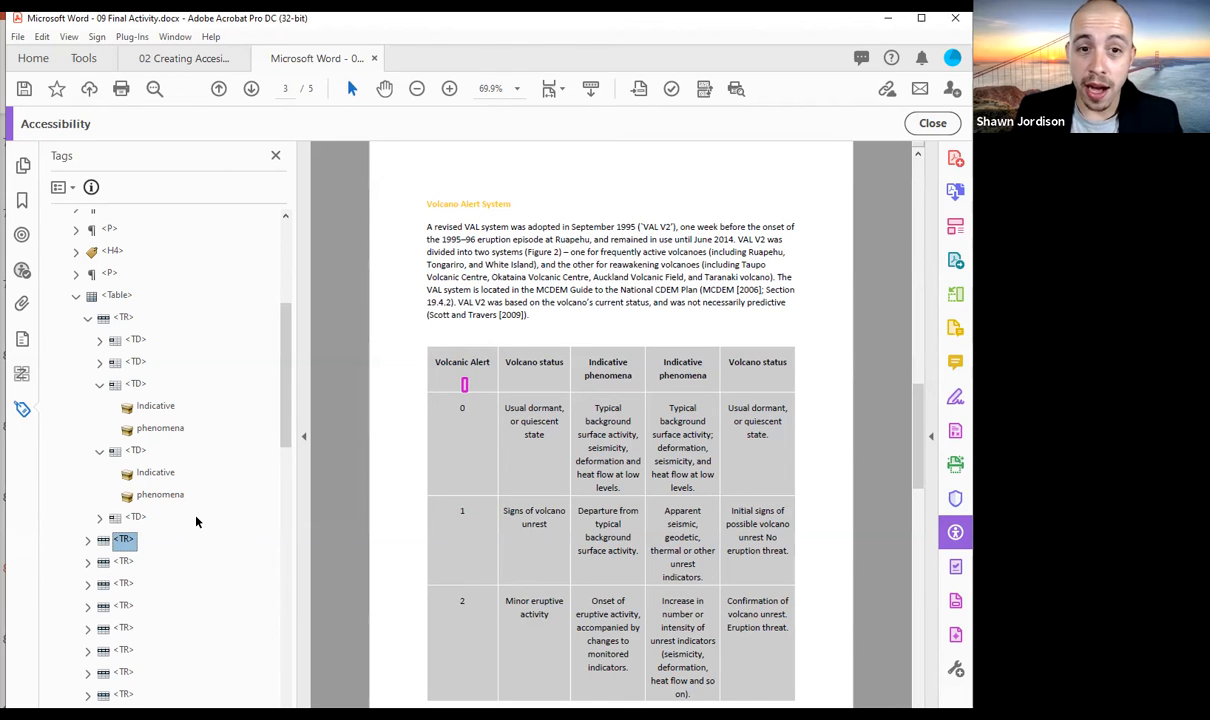
pyautogui.press('Right')
pyautogui.press('Right')
pyautogui.press('Right')
pyautogui.press('Right')
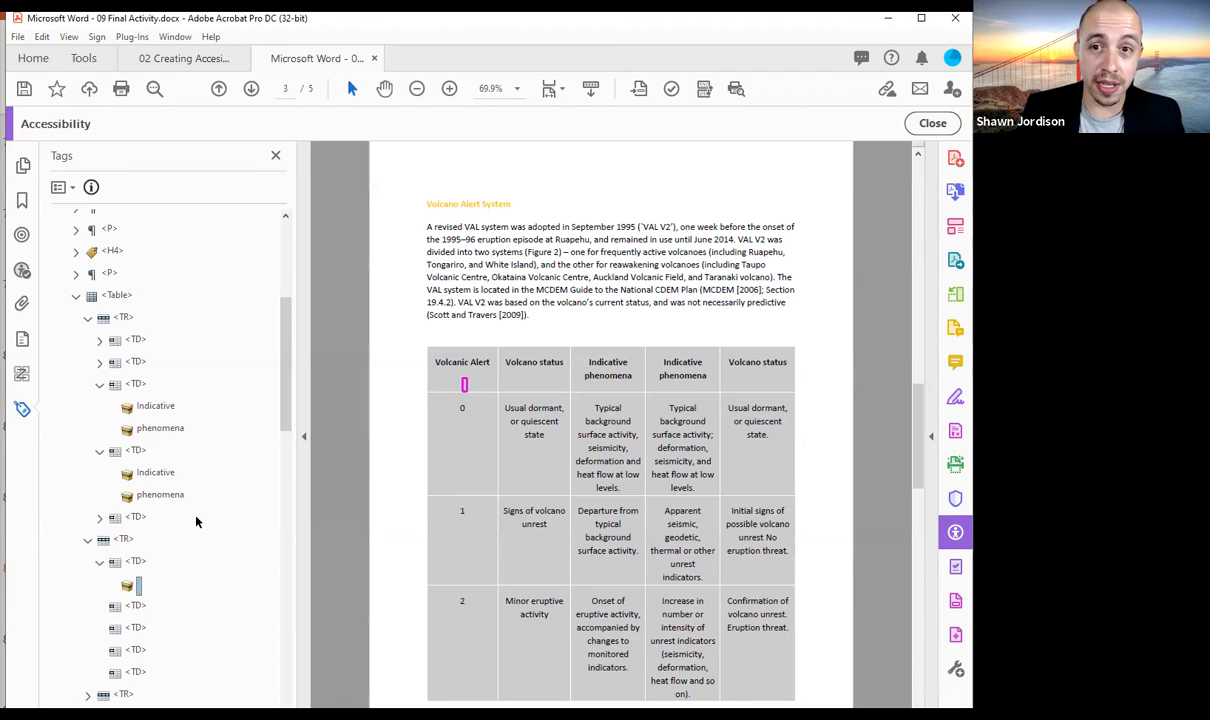
pyautogui.press('Left')
pyautogui.press('Left')
pyautogui.press('Left')
pyautogui.press('Left')
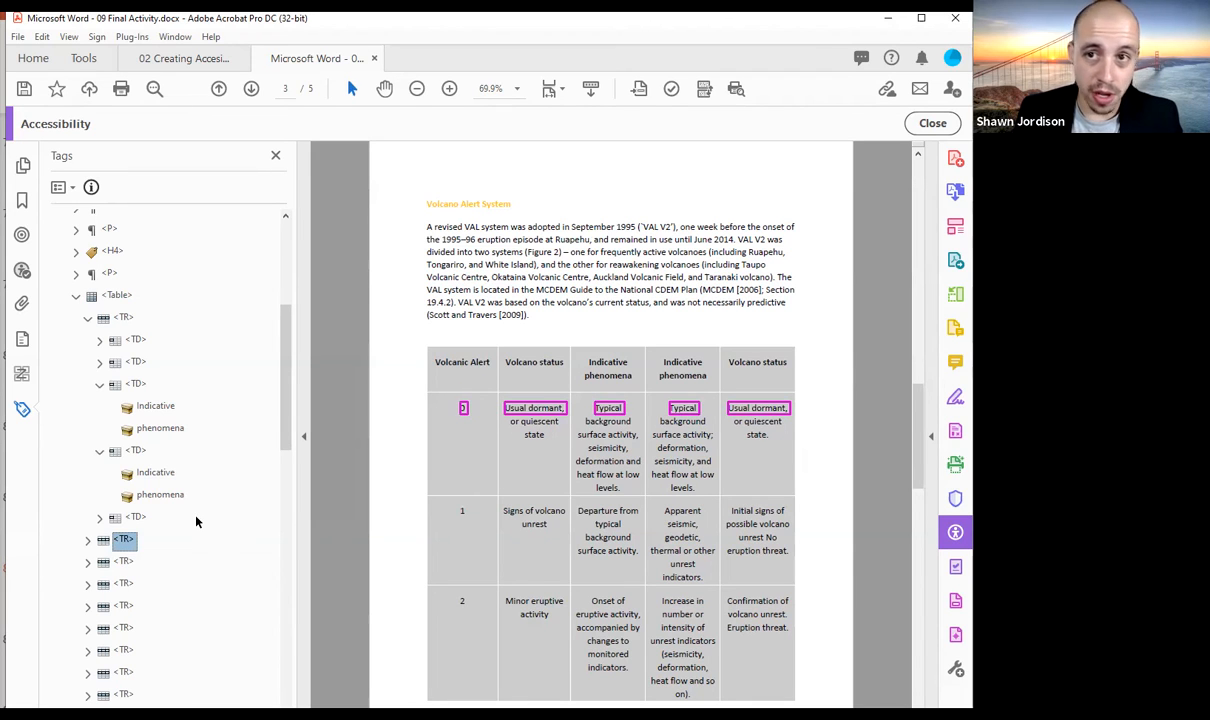
# Collapse the header row's <TR> and expand the <TR> beginning alert level 0 to inspect its <TD> cells
pyautogui.press('Up')
pyautogui.press('Left')
pyautogui.press('Left')
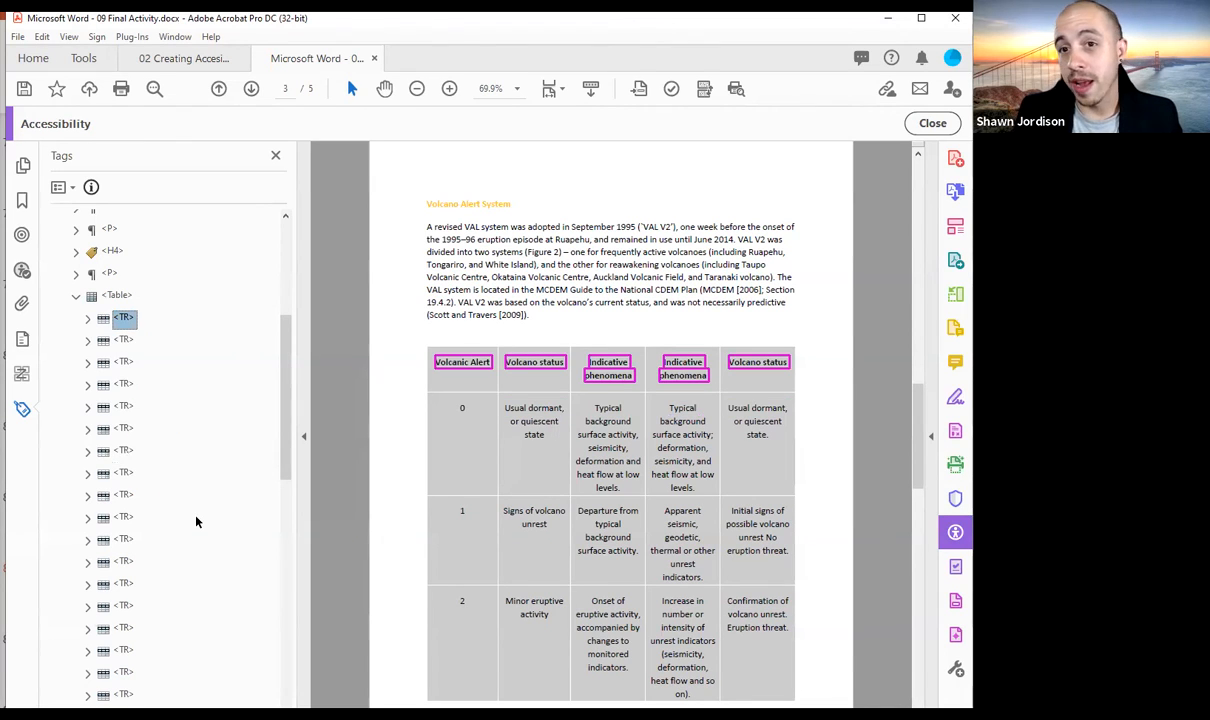
pyautogui.press('Down')
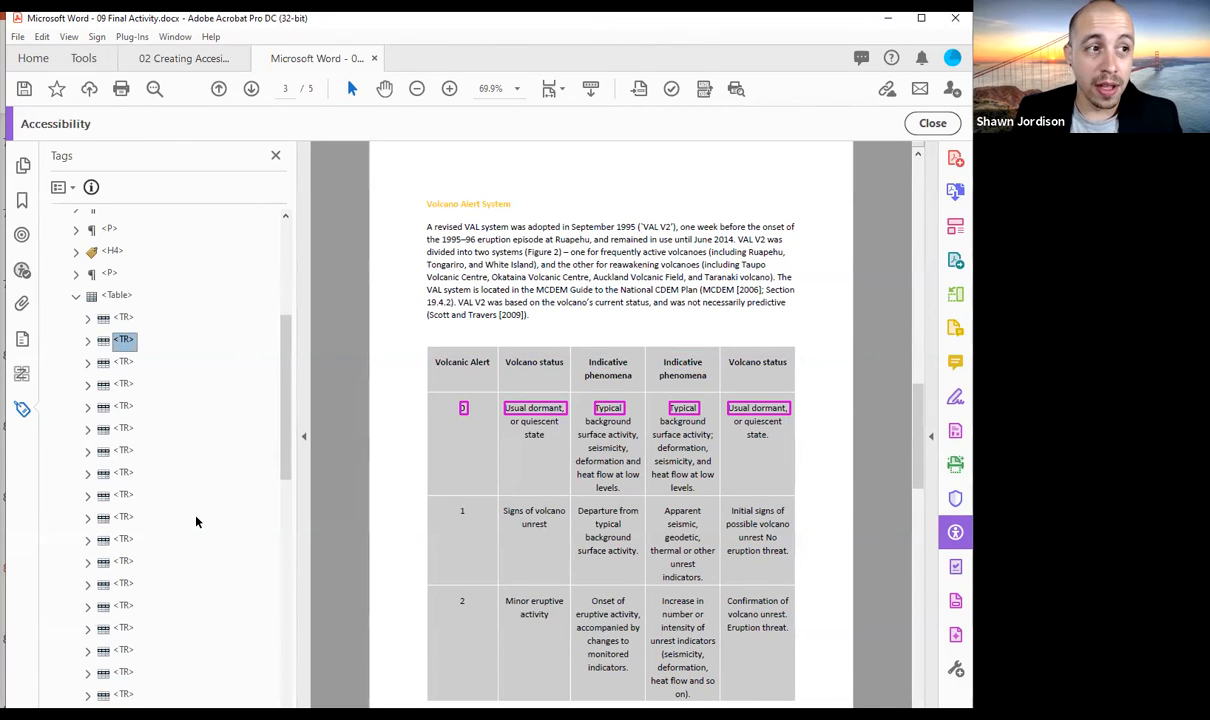
pyautogui.press('Right')
pyautogui.press('Down')
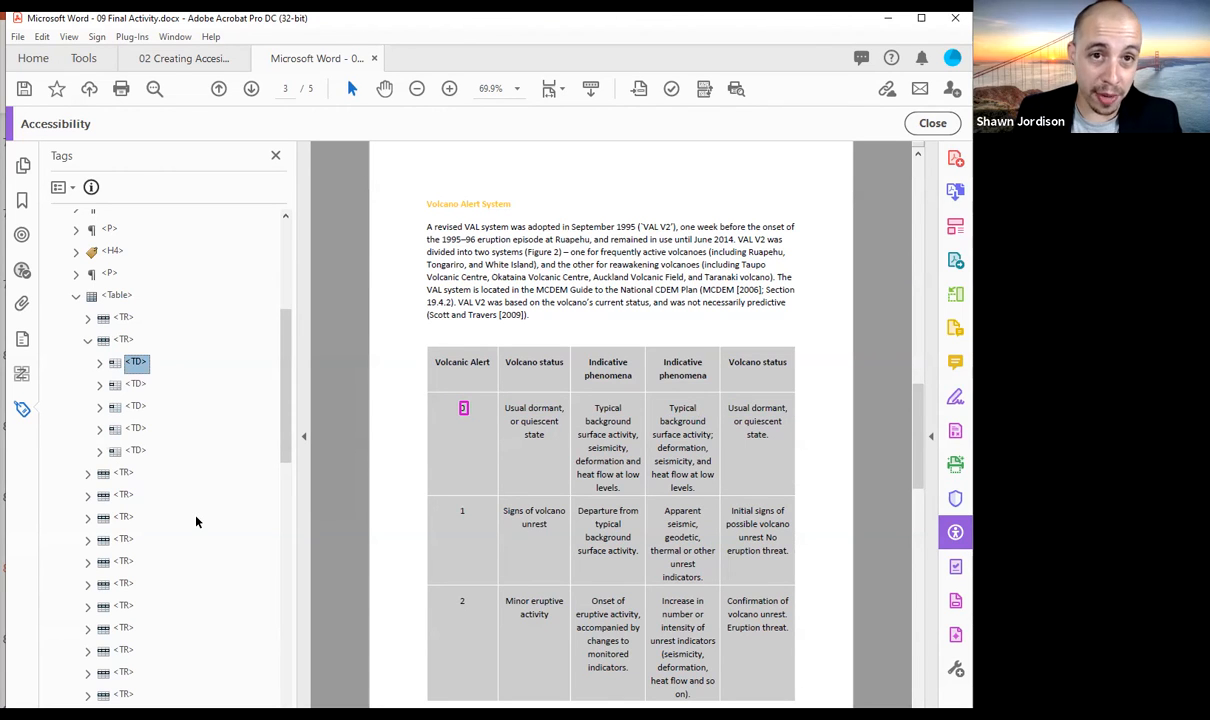
# Expand the header row's <TR> again and collapse its two Indicative phenomena <TD> tags to compare cells with the next row
pyautogui.press('Up')
pyautogui.press('Up')
pyautogui.press('Right')
pyautogui.press('Down')
pyautogui.press('Down')
pyautogui.press('Down')
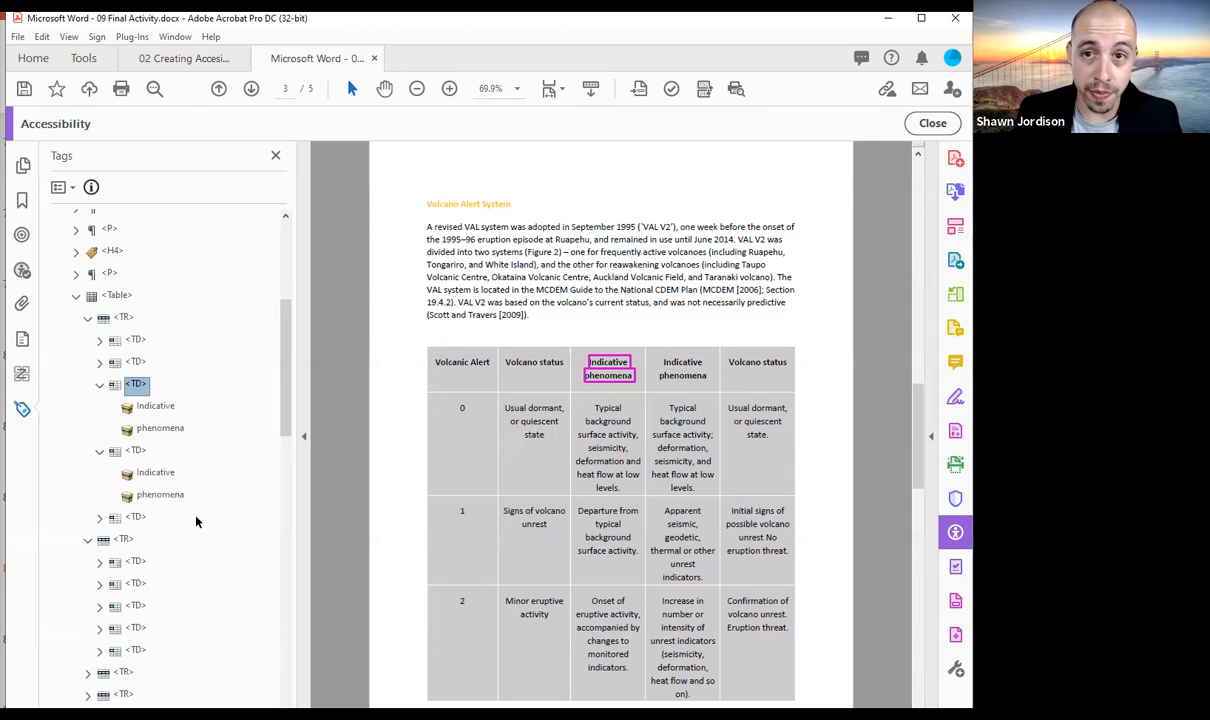
pyautogui.press('Left')
pyautogui.press('Down')
pyautogui.press('Left')
pyautogui.press('Up')
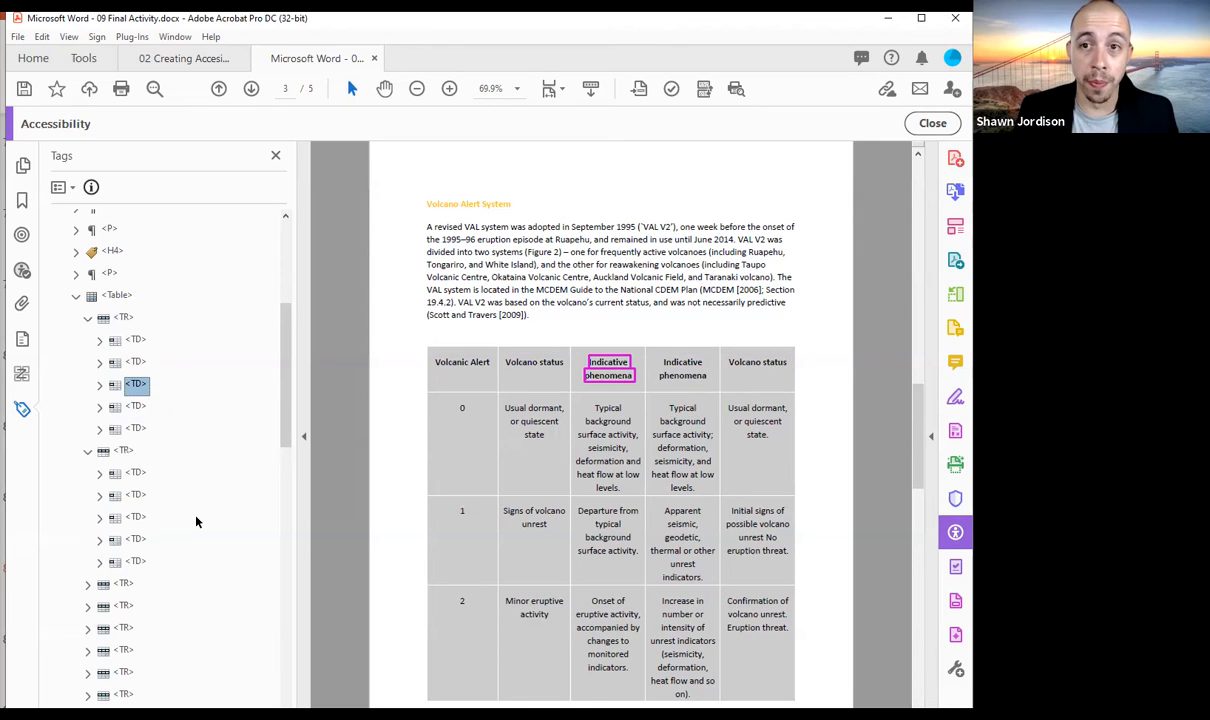
# Change the five <TD> tags in the table's header row to the Table Header Cell type
pyautogui.press('Up')
pyautogui.press('Up')
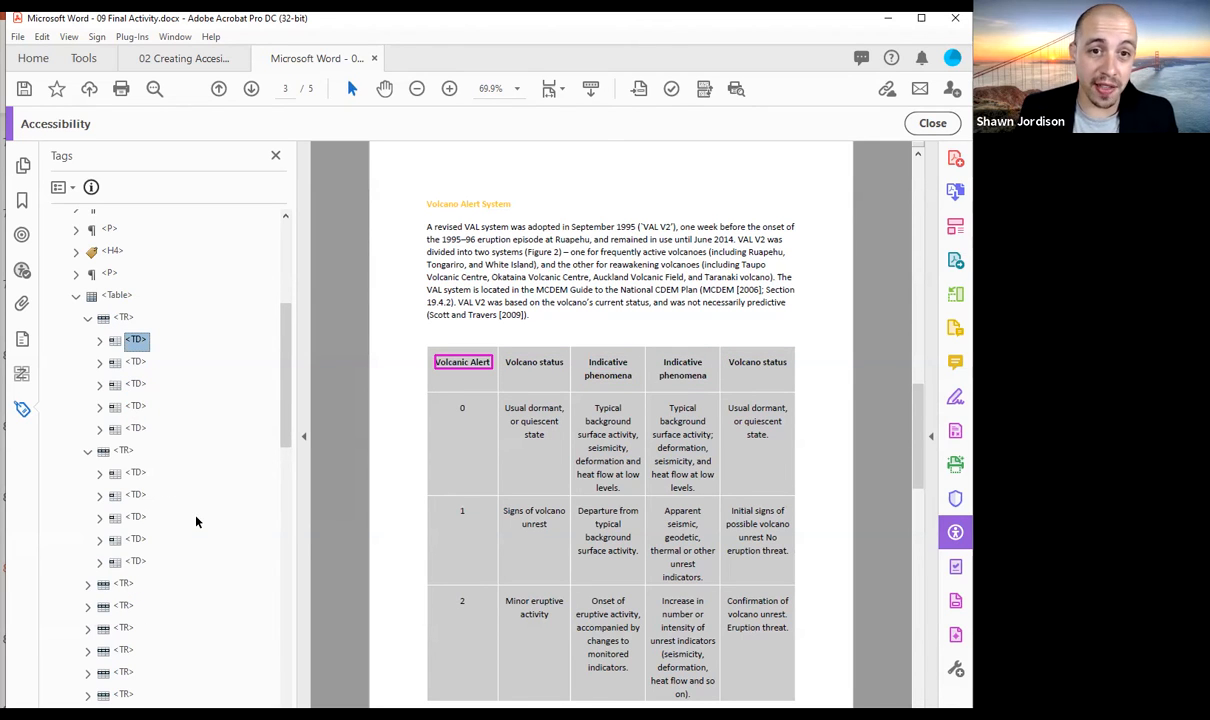
pyautogui.keyDown('shift'); pyautogui.click(137, 429); pyautogui.keyUp('shift')
pyautogui.click(146, 340)
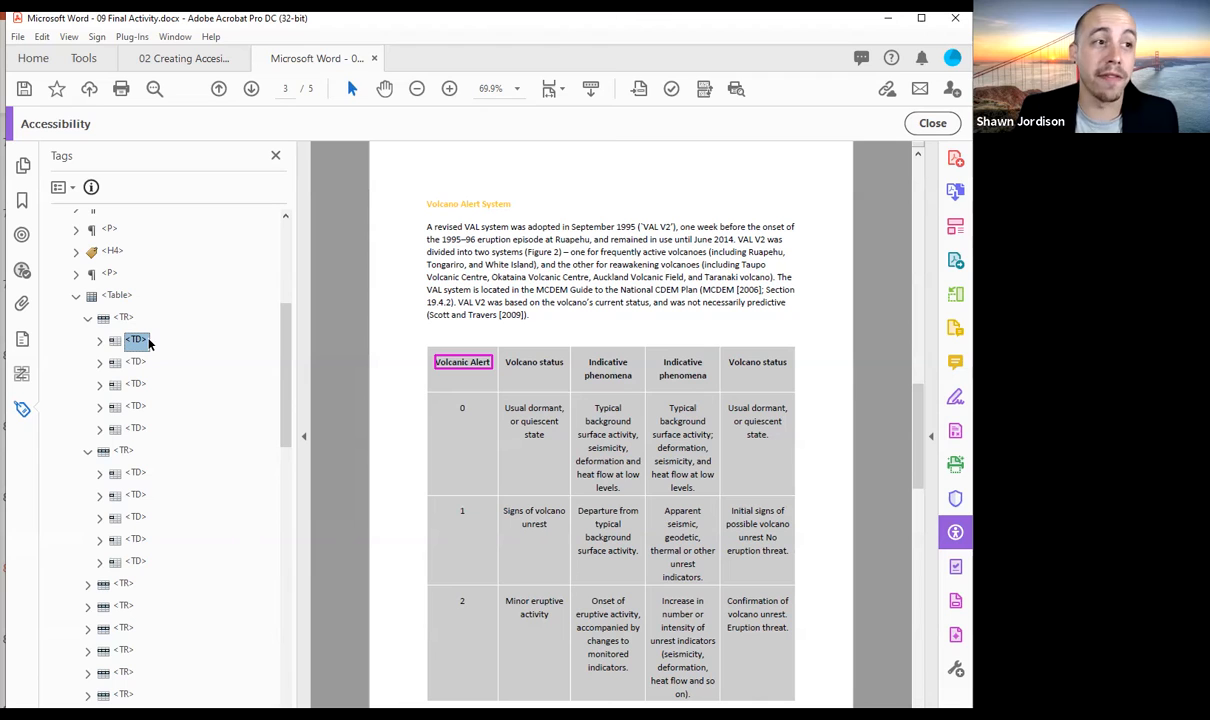
pyautogui.keyDown('shift'); pyautogui.click(150, 432); pyautogui.keyUp('shift')
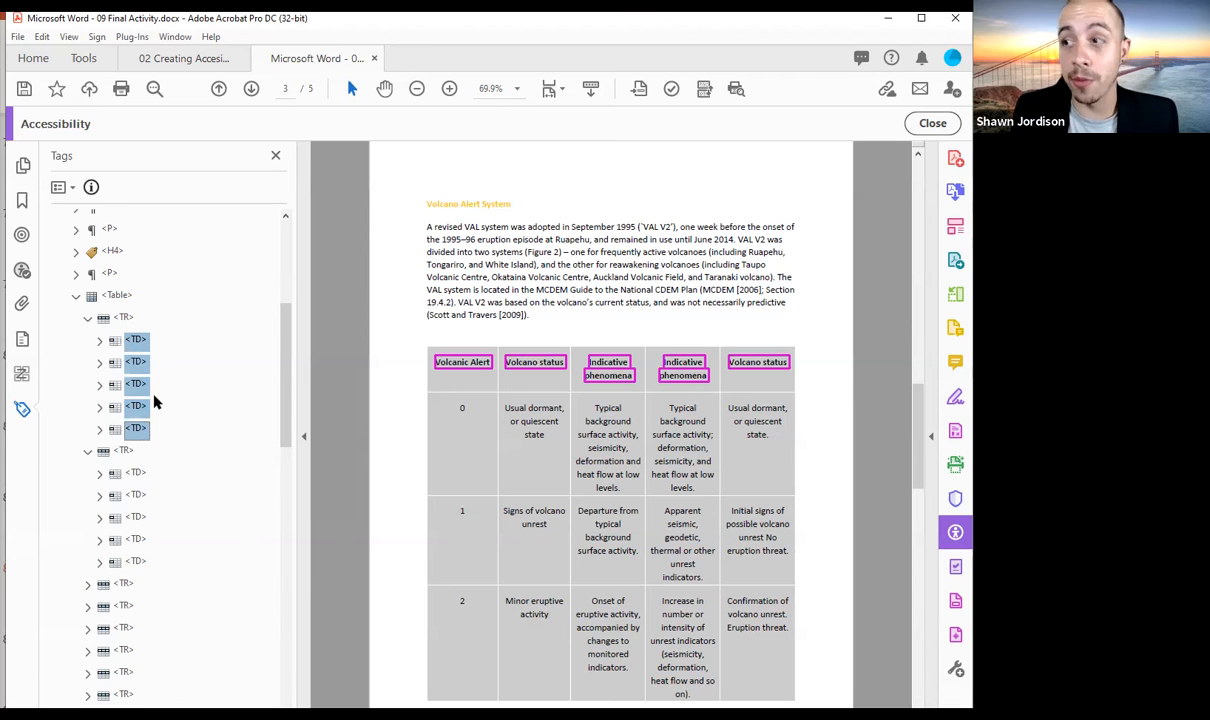
pyautogui.click(135, 339)
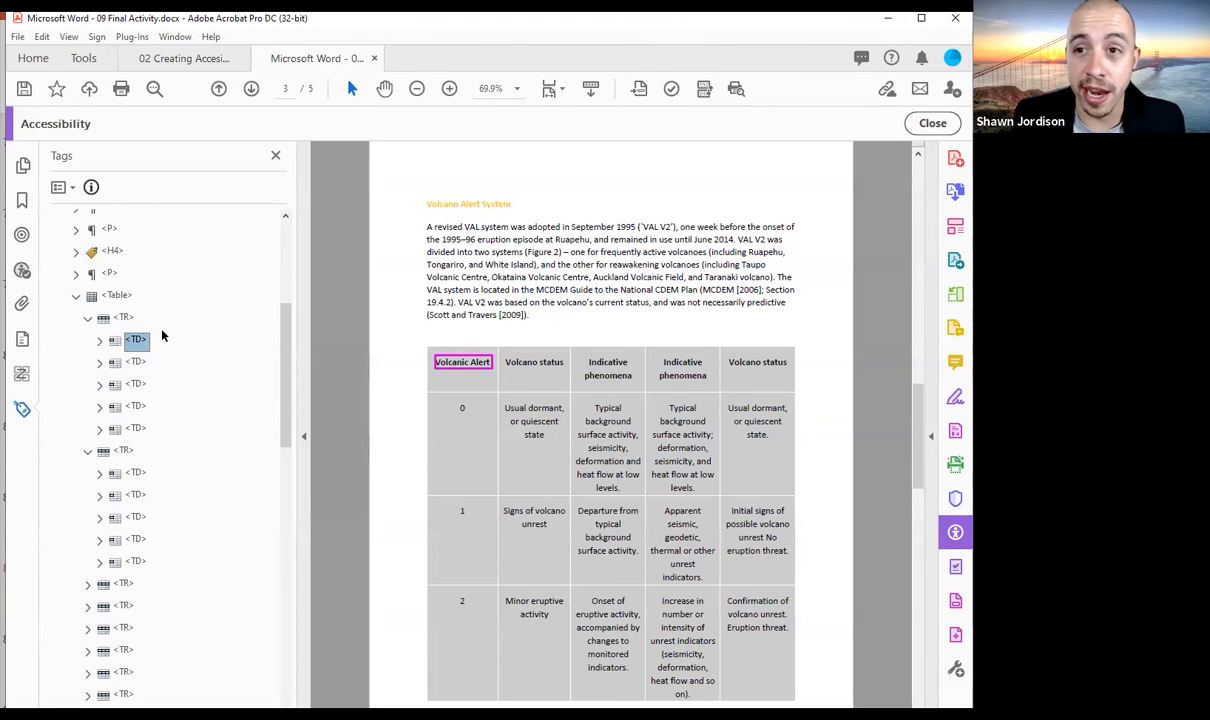
pyautogui.keyDown('shift'); pyautogui.click(143, 430); pyautogui.keyUp('shift')
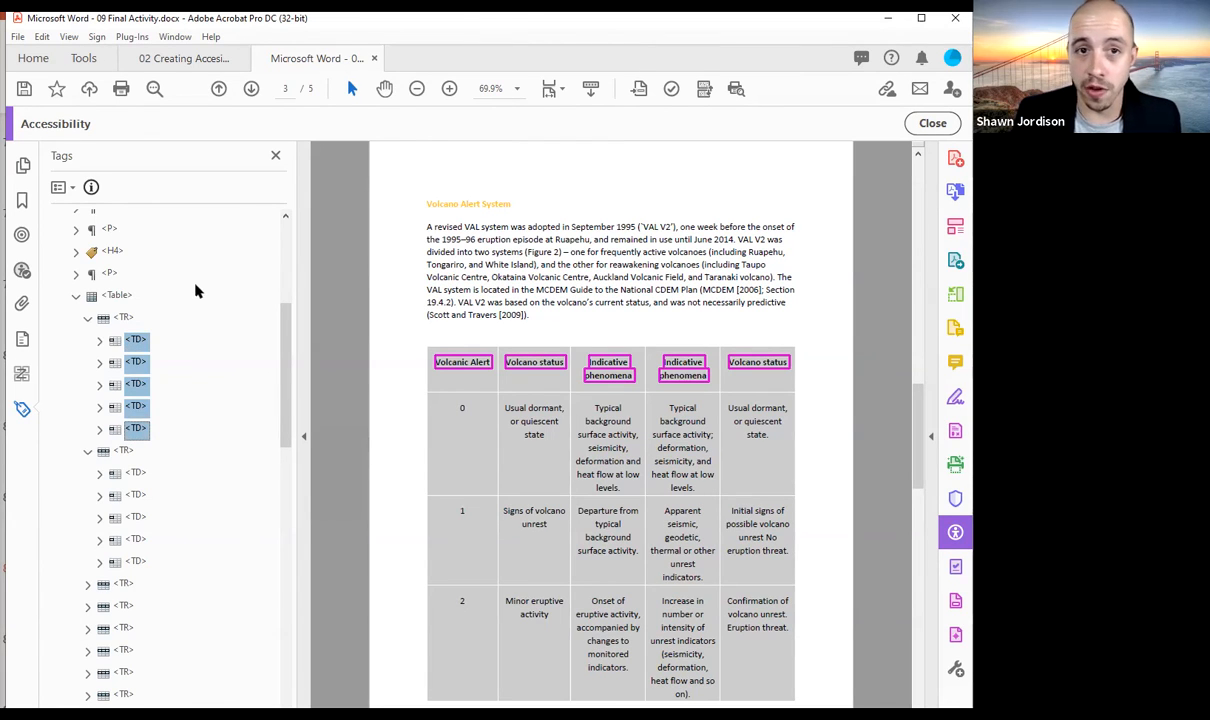
pyautogui.rightClick(140, 339)
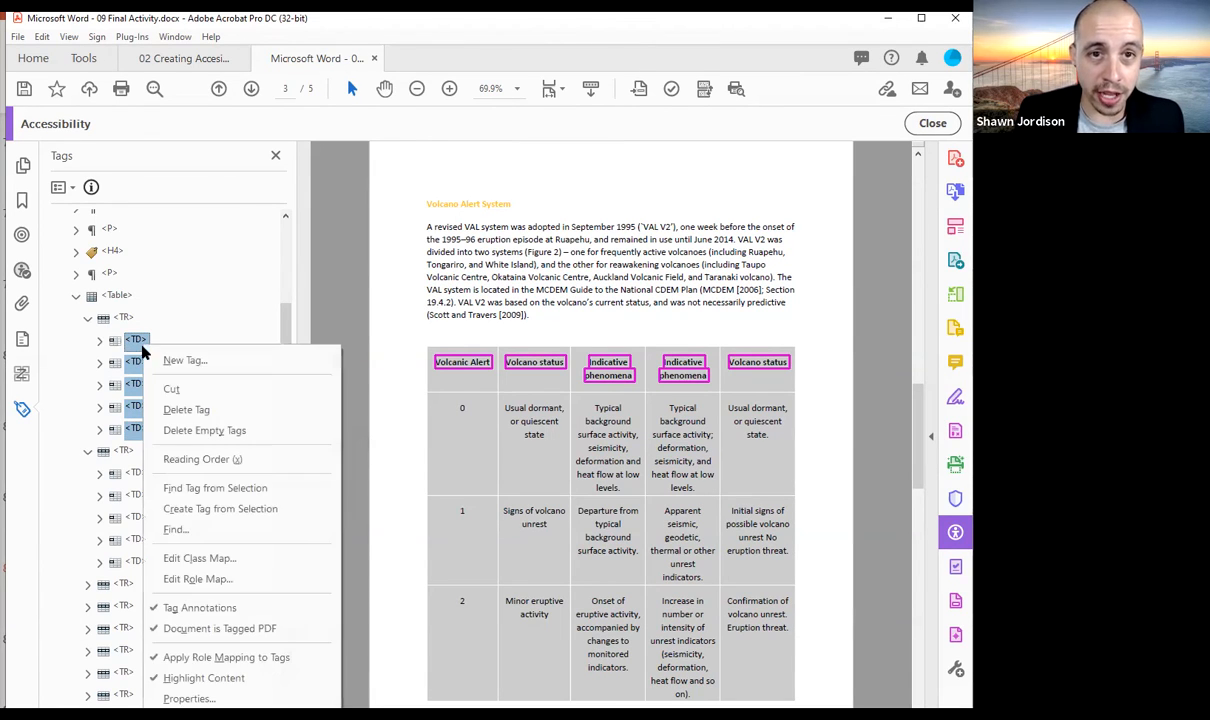
pyautogui.click(187, 698)
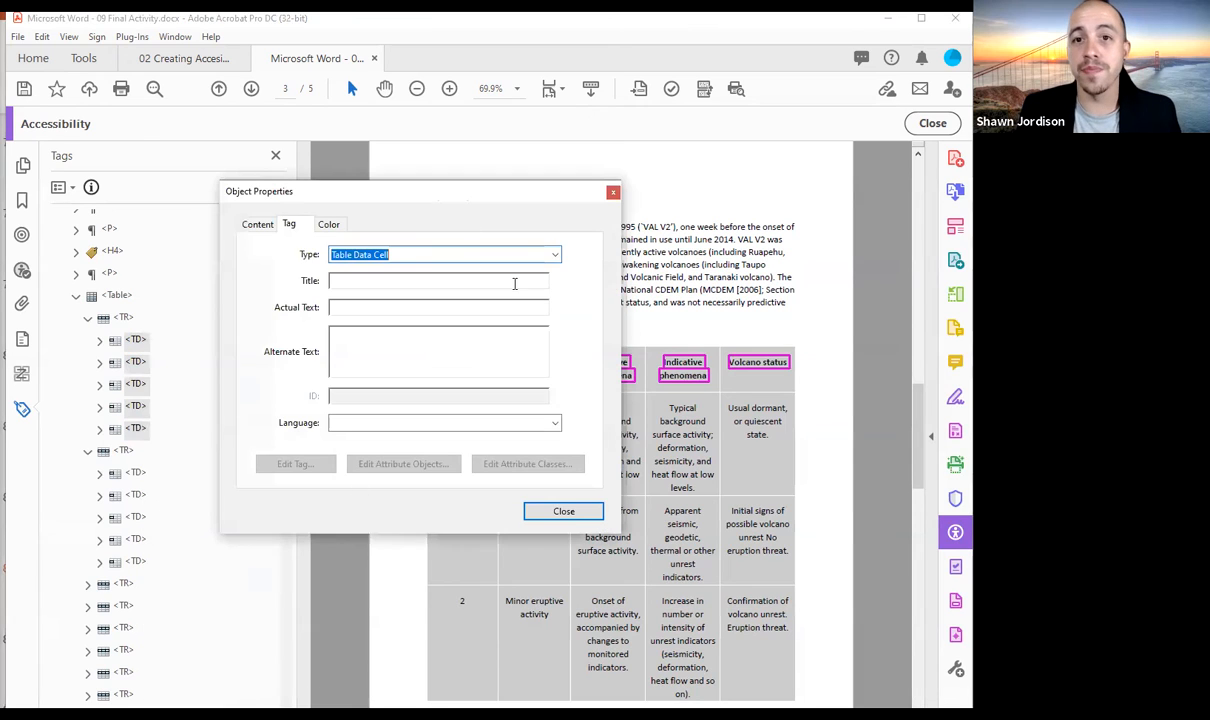
pyautogui.click(555, 255)
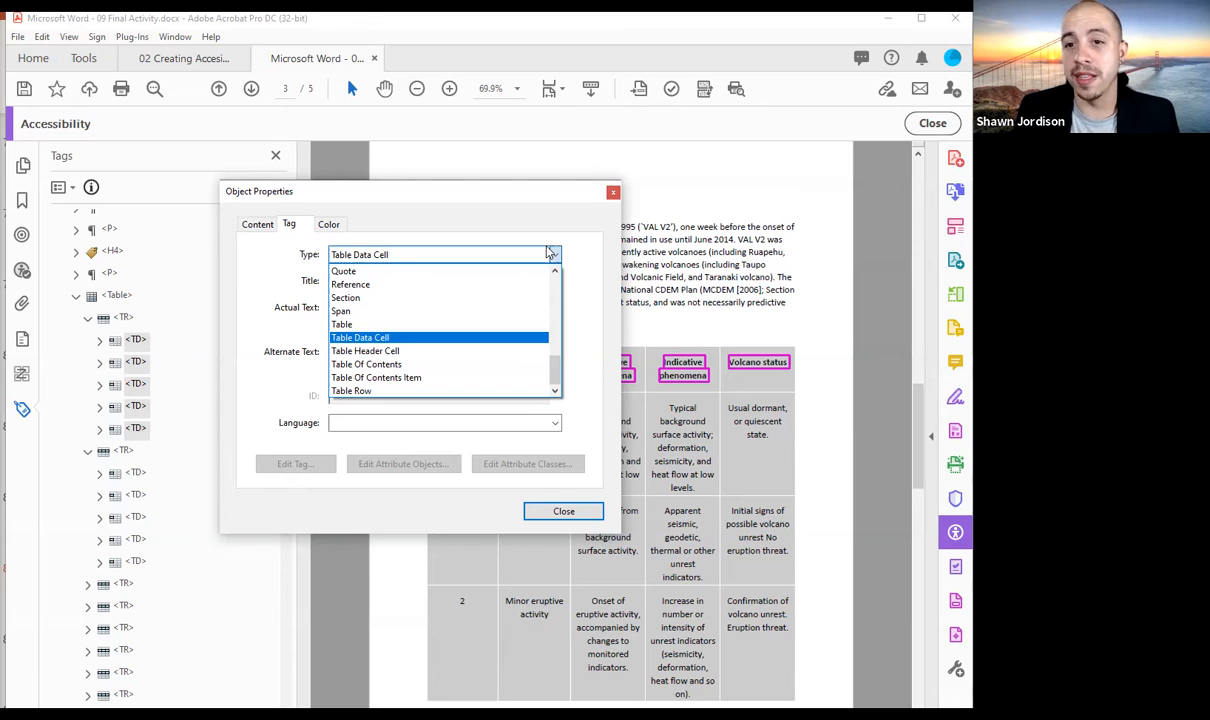
pyautogui.click(365, 351)
pyautogui.click(563, 511)
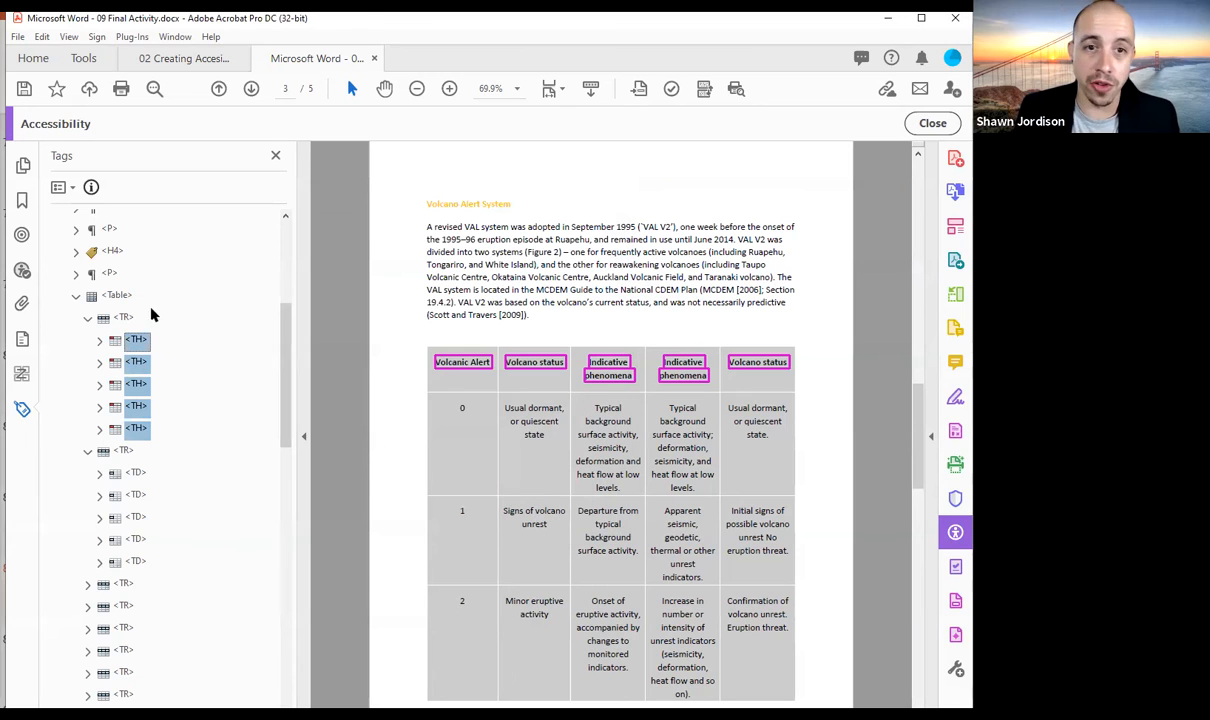
# Expand the four text <TD> cells of the alert level 0 row and the <TR> that follows it
pyautogui.click(135, 472)
pyautogui.press('Down')
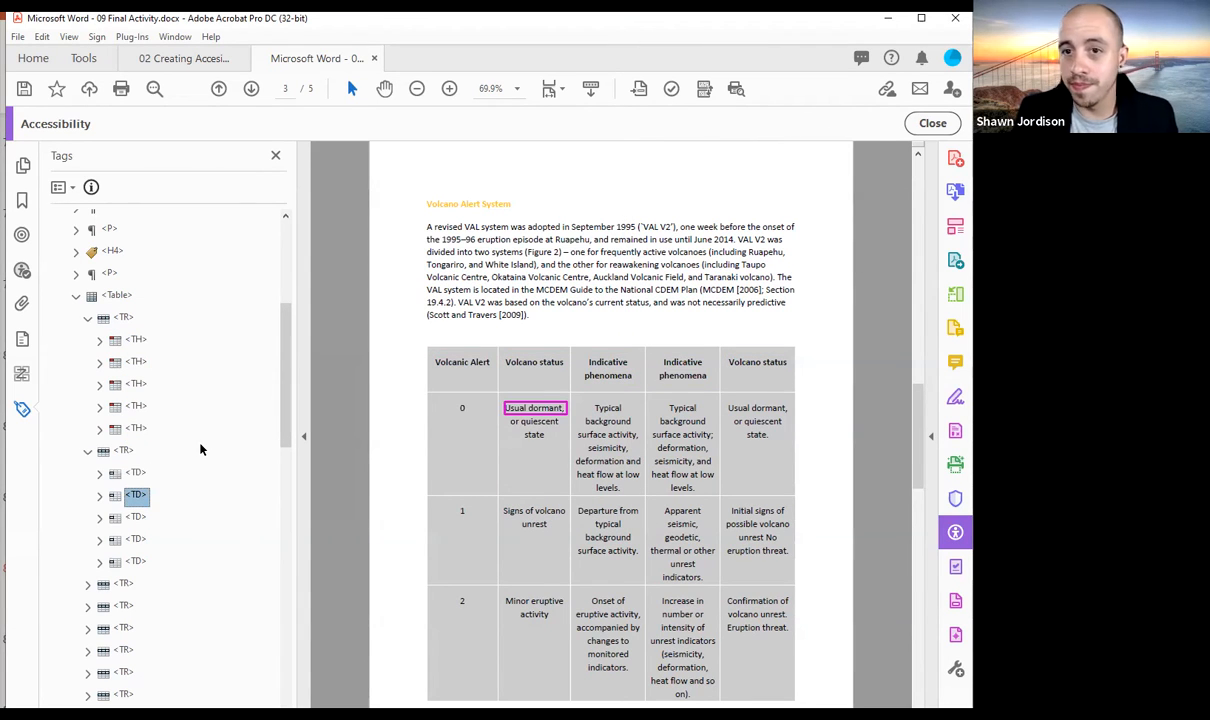
pyautogui.press('Down')
pyautogui.press('Down')
pyautogui.press('Down')
pyautogui.press('Down')
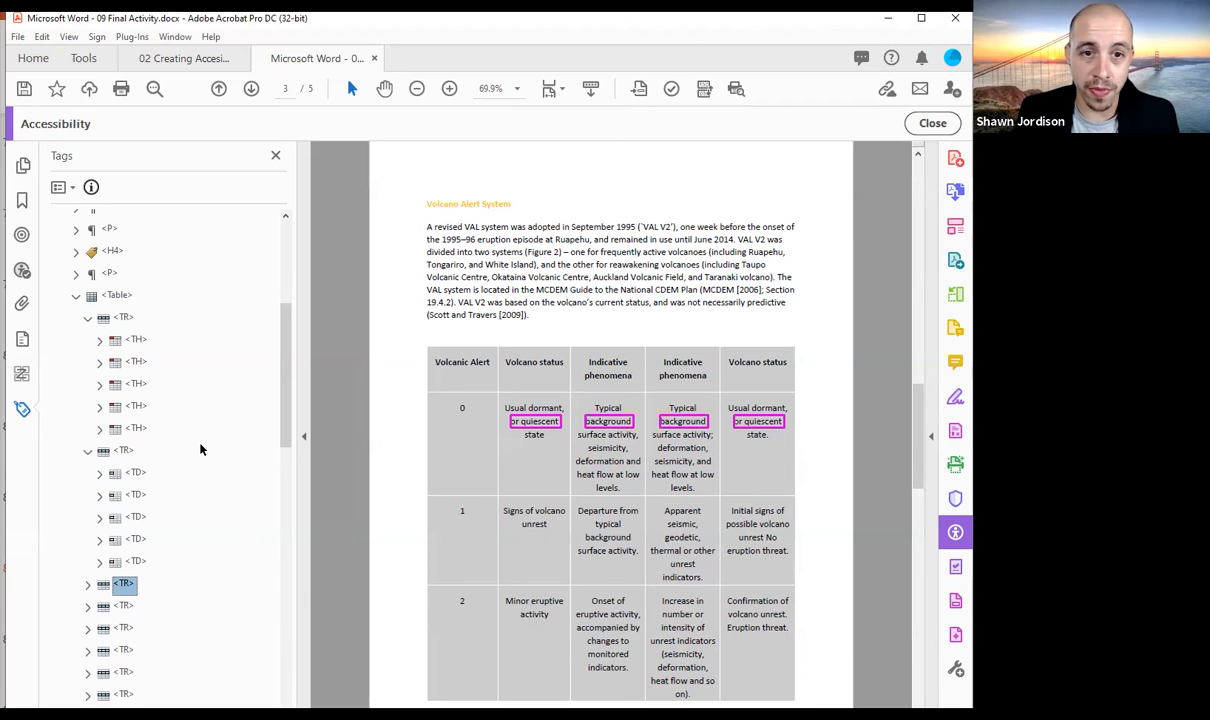
pyautogui.press('Up')
pyautogui.press('Up')
pyautogui.press('Up')
pyautogui.press('Up')
pyautogui.press('Right')
pyautogui.press('Right')
pyautogui.press('Down')
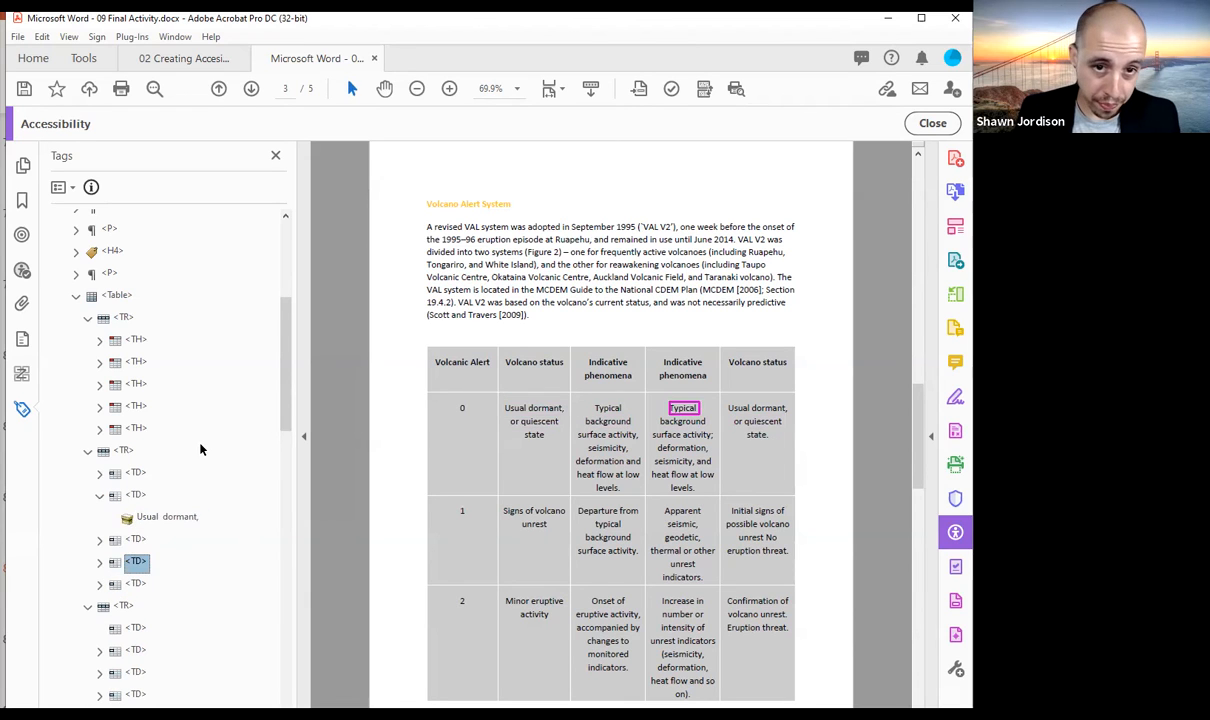
pyautogui.press('Right')
pyautogui.press('Right')
pyautogui.press('Down')
pyautogui.press('Right')
pyautogui.press('Right')
pyautogui.press('Down')
pyautogui.press('Right')
pyautogui.press('Right')
pyautogui.press('Down')
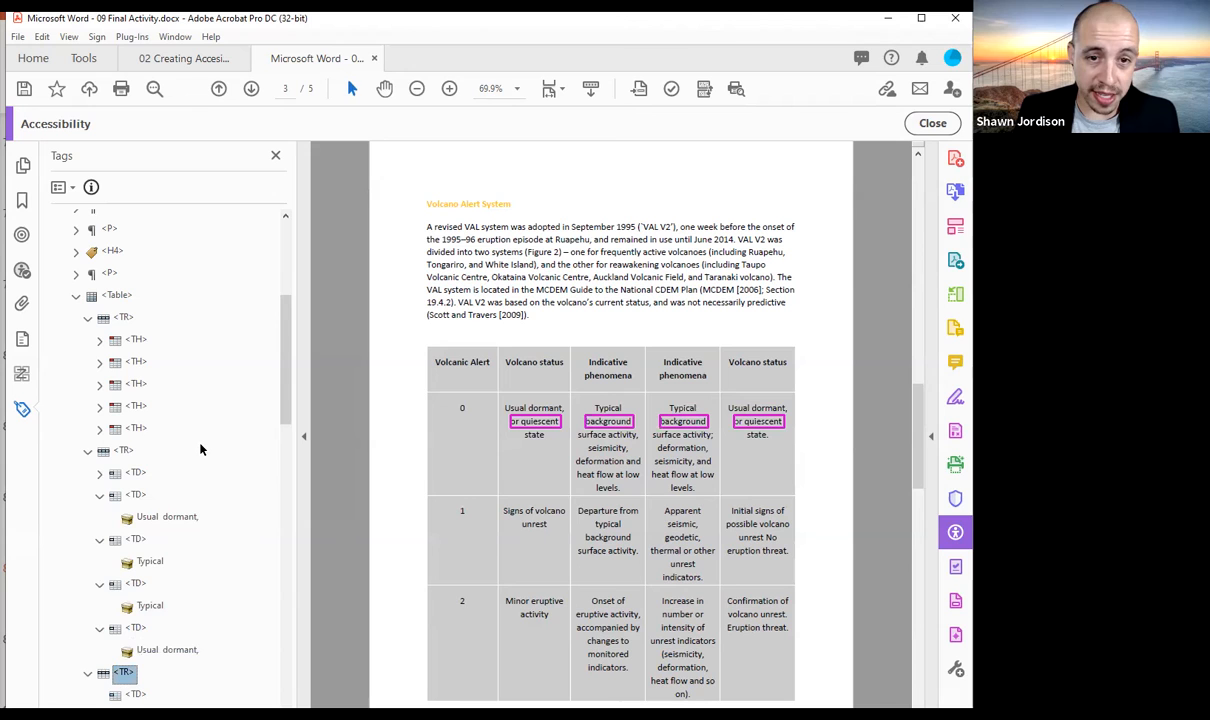
# Move the first "or quiescent" content item from the following <TR> into the alert level 0 row's first "Usual dormant," <TD>
pyautogui.press('Down')
pyautogui.press('Down')
pyautogui.press('Down')
pyautogui.press('Down')
pyautogui.press('Down')
pyautogui.press('Down')
pyautogui.press('Down')
pyautogui.press('Down')
pyautogui.press('Down')
pyautogui.press('Up')
pyautogui.press('Up')
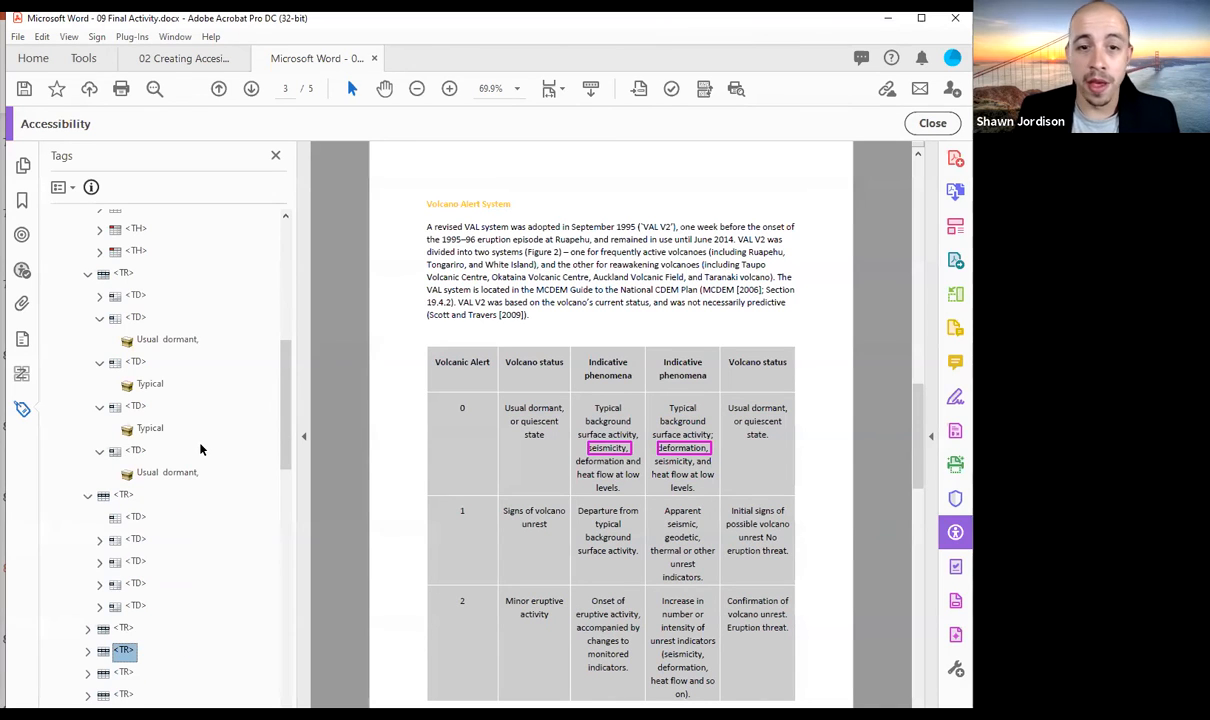
pyautogui.press('Up')
pyautogui.press('Up')
pyautogui.press('Up')
pyautogui.press('Up')
pyautogui.press('Up')
pyautogui.press('Right')
pyautogui.press('Up')
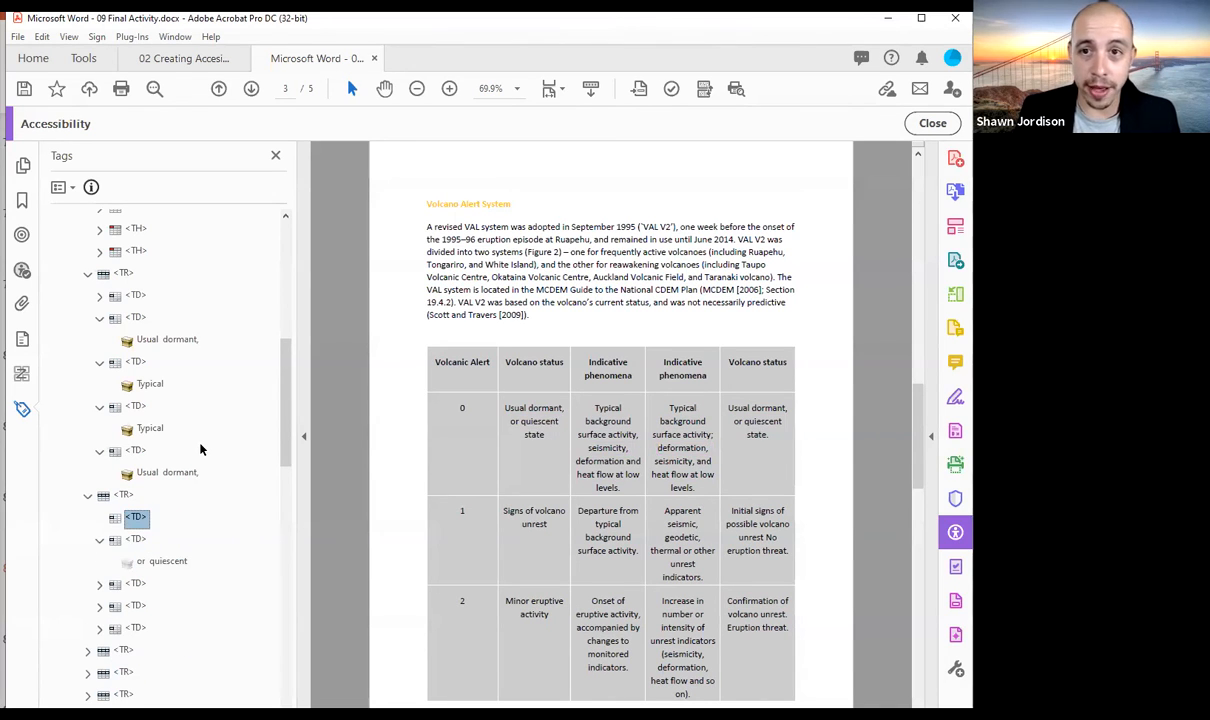
pyautogui.press('Up')
pyautogui.press('Up')
pyautogui.press('Up')
pyautogui.press('Up')
pyautogui.press('Up')
pyautogui.press('Up')
pyautogui.press('Up')
pyautogui.press('Up')
pyautogui.hotkey('ctrl', 'v')
# Expand the third split <TR> and move its first "state" content item below "or quiescent" in the alert level 0 row's second <TD>
pyautogui.press('Down')
pyautogui.press('Down')
pyautogui.press('Down')
pyautogui.press('Down')
pyautogui.press('Down')
pyautogui.press('Down')
pyautogui.press('Down')
pyautogui.press('Down')
pyautogui.press('Down')
pyautogui.press('Down')
pyautogui.press('Down')
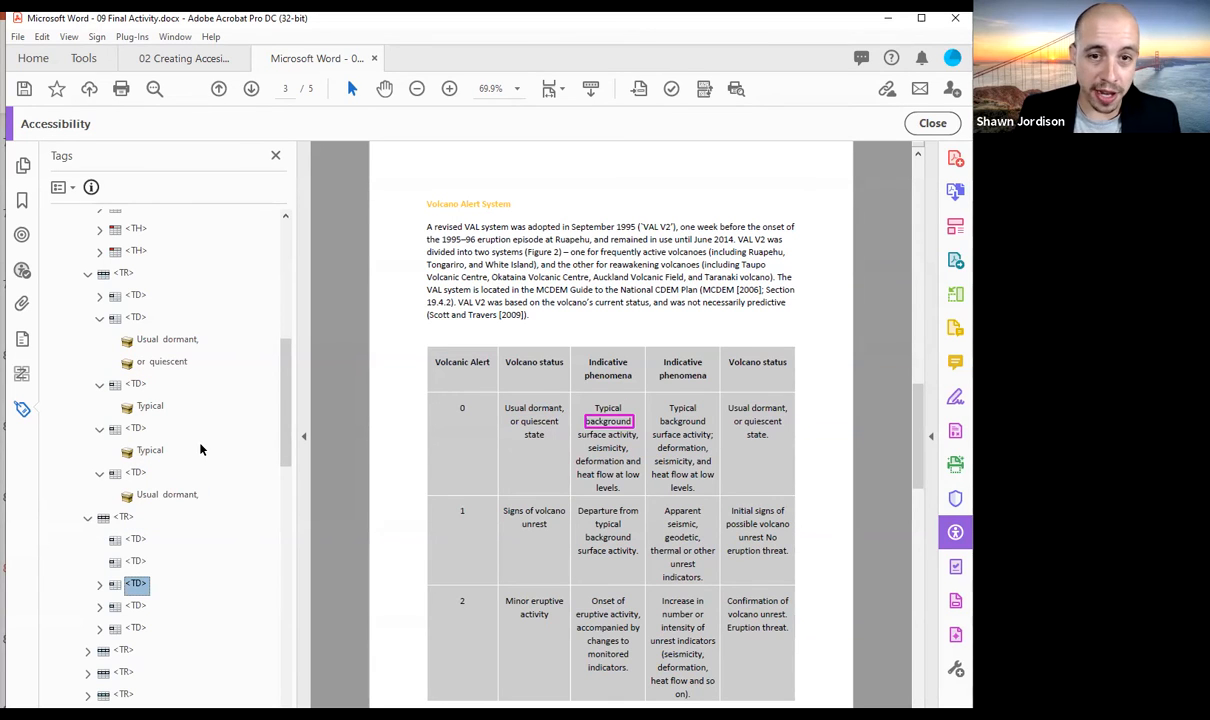
pyautogui.press('Down')
pyautogui.press('Down')
pyautogui.press('Down')
pyautogui.press('Right')
pyautogui.press('Down')
pyautogui.press('Down')
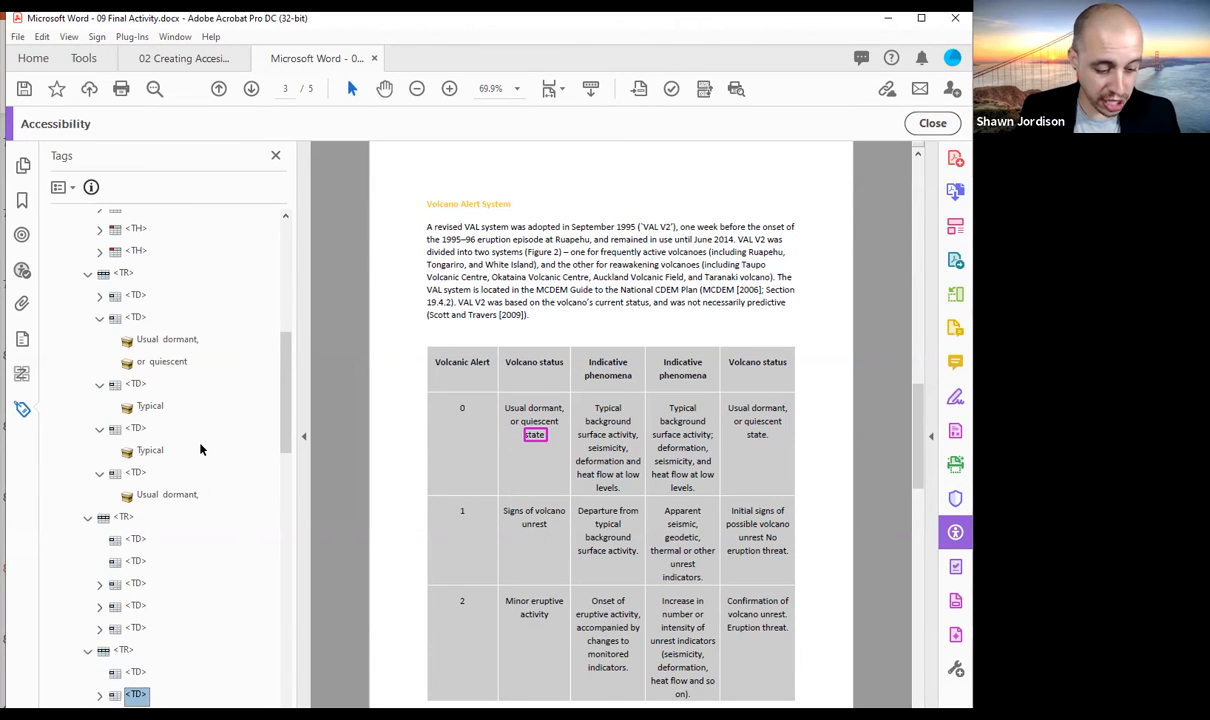
pyautogui.press('Up')
pyautogui.press('Up')
pyautogui.press('Up')
pyautogui.press('Up')
pyautogui.press('Up')
pyautogui.press('Up')
pyautogui.press('Up')
pyautogui.press('Up')
pyautogui.press('Up')
pyautogui.press('Up')
pyautogui.press('Up')
pyautogui.press('Up')
pyautogui.press('Up')
pyautogui.press('Up')
pyautogui.press('Up')
pyautogui.press('Up')
pyautogui.hotkey('ctrl', 'v')
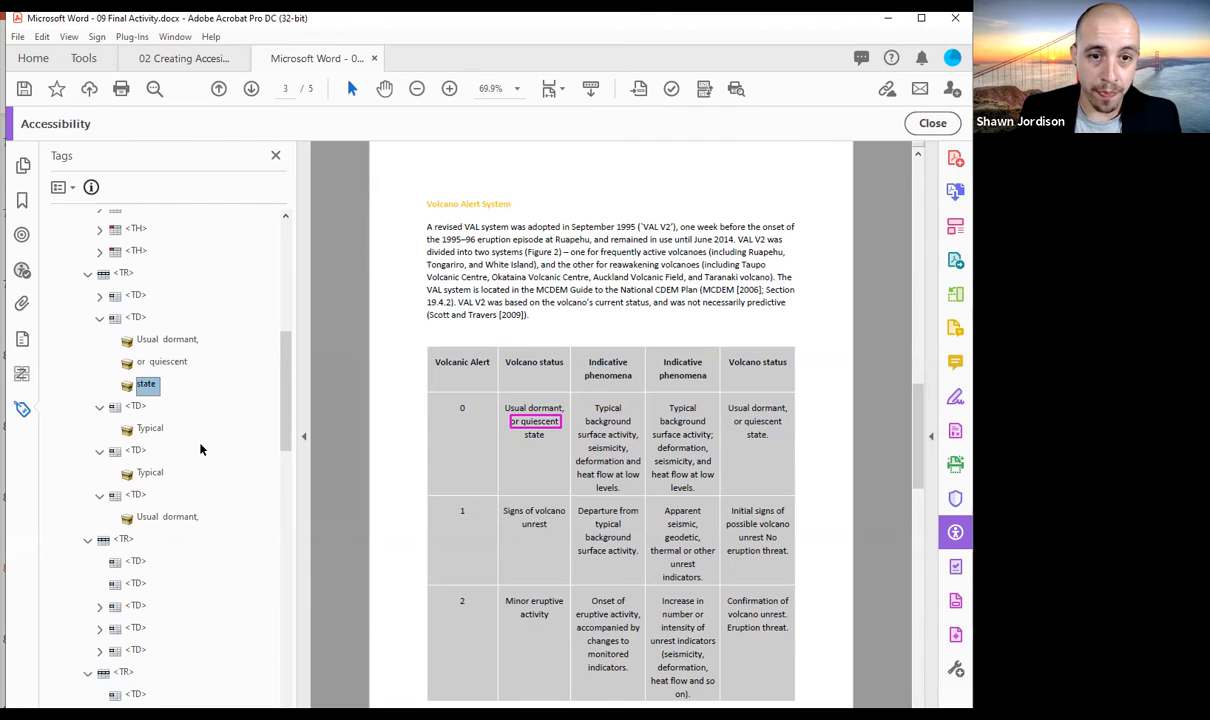
# Move the first "background" content item from the split row into the alert level 0 row's first "Typical" <TD>
pyautogui.press('Down')
pyautogui.press('Down')
pyautogui.press('Down')
pyautogui.press('Down')
pyautogui.press('Down')
pyautogui.press('Down')
pyautogui.press('Down')
pyautogui.press('Down')
pyautogui.press('Down')
pyautogui.press('Down')
pyautogui.press('Right')
pyautogui.press('Down')
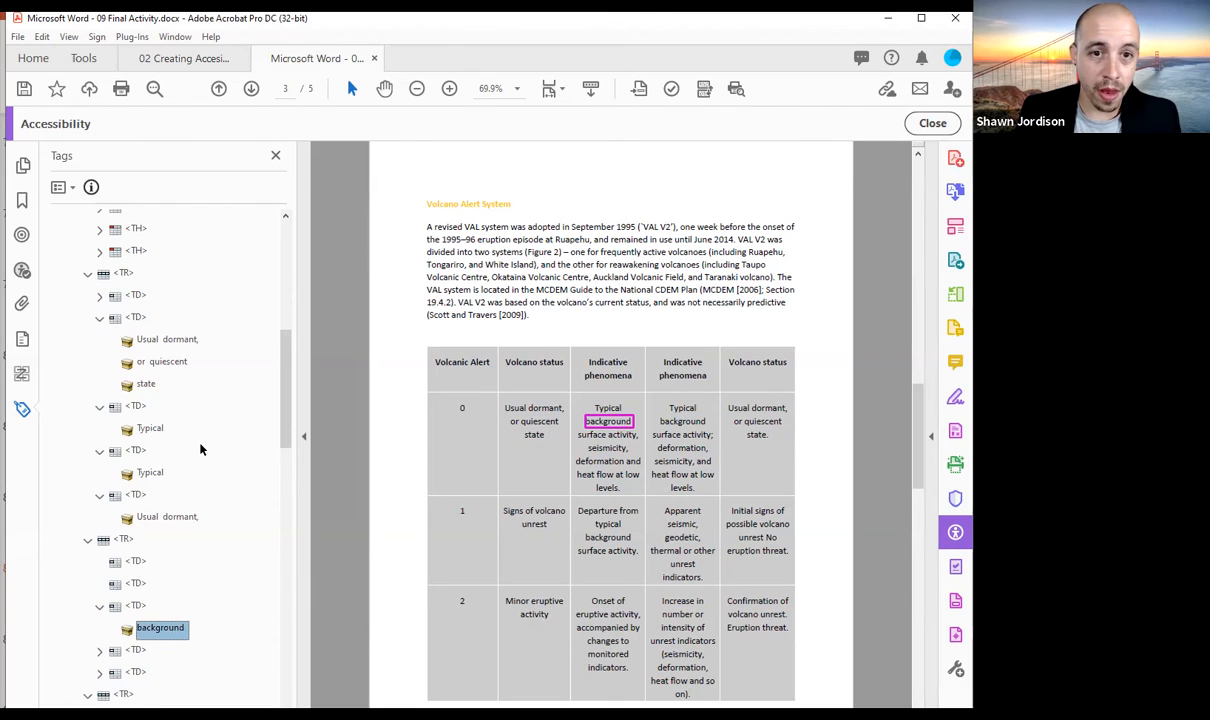
pyautogui.press('Up')
pyautogui.press('Up')
pyautogui.press('Up')
pyautogui.press('Up')
pyautogui.press('Up')
pyautogui.press('Up')
pyautogui.press('Up')
pyautogui.press('Up')
pyautogui.press('Up')
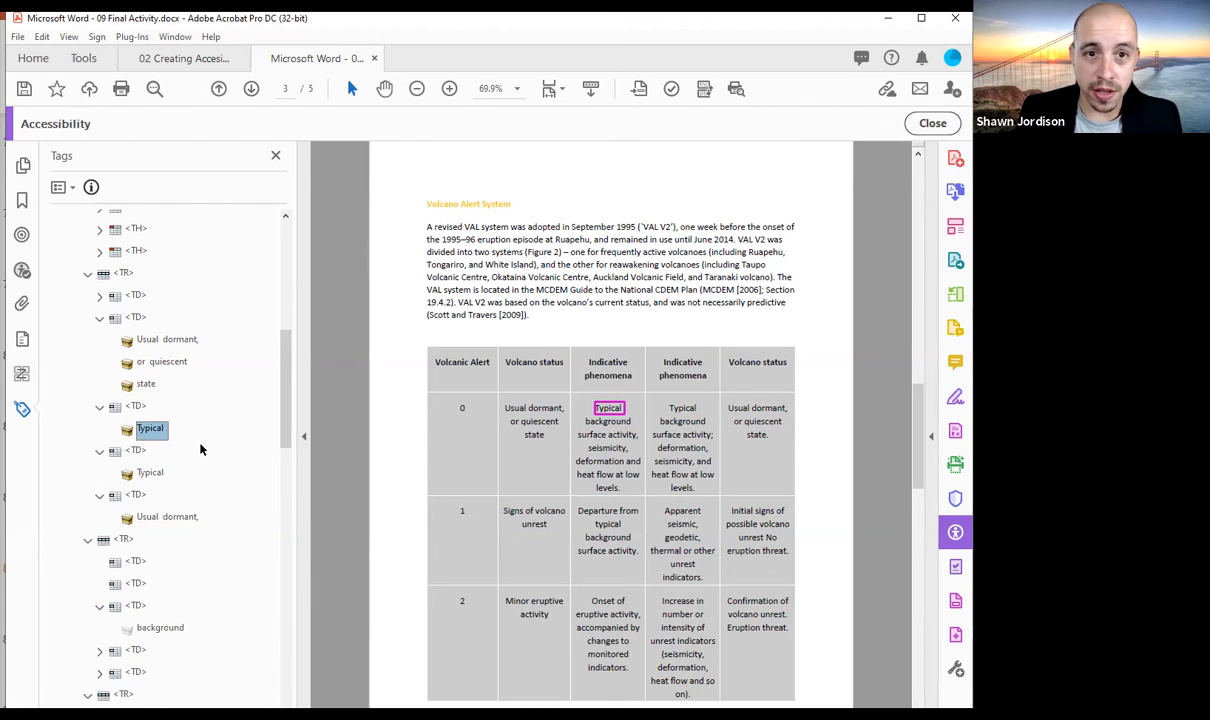
pyautogui.hotkey('ctrl', 'v')
# Move the second "background" content item from the split row into the alert level 0 row's second "Typical" <TD>
pyautogui.press('Down')
pyautogui.press('Down')
pyautogui.press('Down')
pyautogui.press('Down')
pyautogui.press('Down')
pyautogui.press('Down')
pyautogui.press('Down')
pyautogui.press('Down')
pyautogui.press('Down')
pyautogui.press('Right')
pyautogui.press('Down')
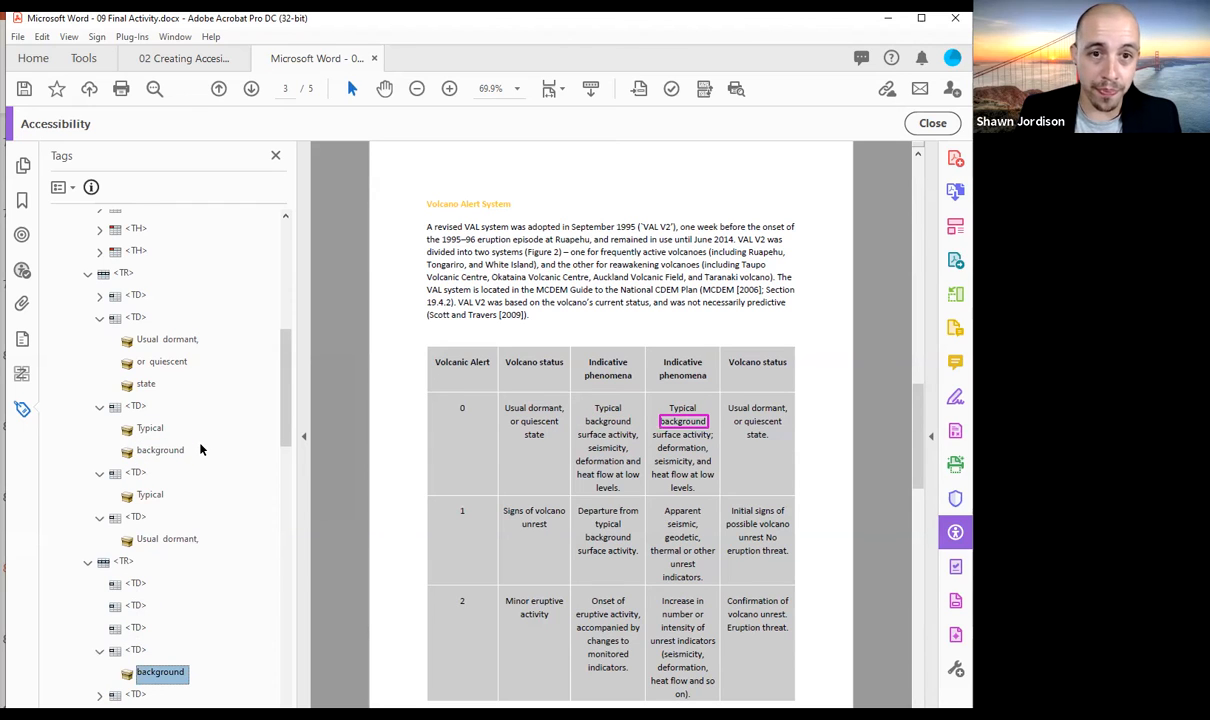
pyautogui.hotkey('ctrl', 'x')
pyautogui.press('Up')
pyautogui.press('Up')
pyautogui.press('Up')
pyautogui.press('Up')
pyautogui.press('Up')
pyautogui.press('Up')
pyautogui.press('Up')
pyautogui.hotkey('ctrl', 'v')
# Move the remaining "or quiescent" content item from the split row into the alert level 0 row's last "Usual dormant," <TD>
pyautogui.press('Down')
pyautogui.press('Down')
pyautogui.press('Down')
pyautogui.press('Down')
pyautogui.press('Down')
pyautogui.press('Down')
pyautogui.press('Down')
pyautogui.press('Down')
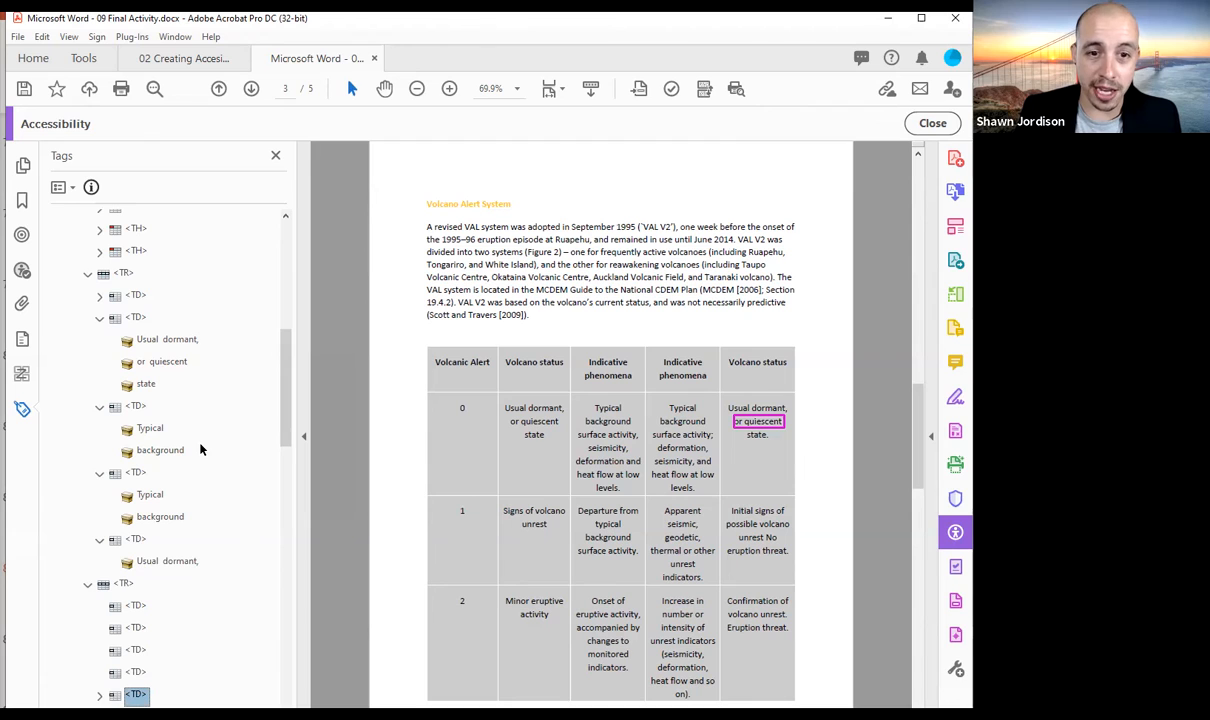
pyautogui.press('Right')
pyautogui.press('Down')
pyautogui.hotkey('ctrl', 'x')
pyautogui.press('Up')
pyautogui.press('Up')
pyautogui.press('Up')
pyautogui.press('Up')
pyautogui.press('Up')
pyautogui.press('Up')
pyautogui.press('Up')
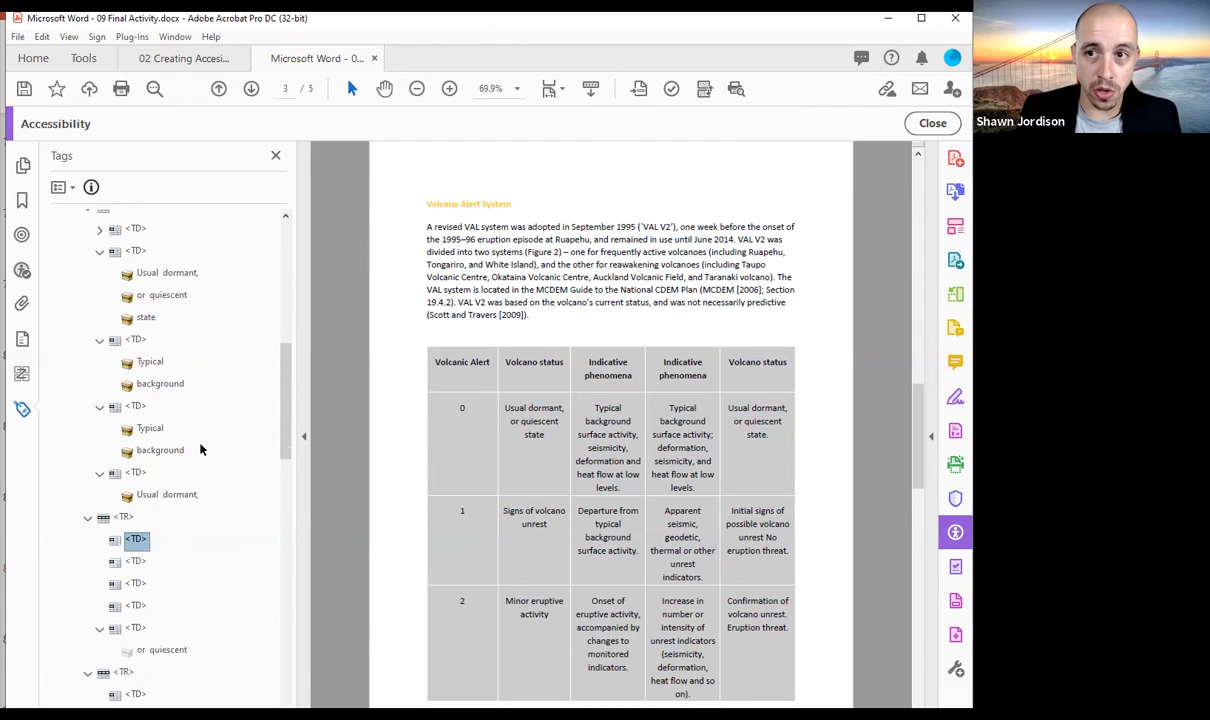
pyautogui.hotkey('ctrl', 'v')
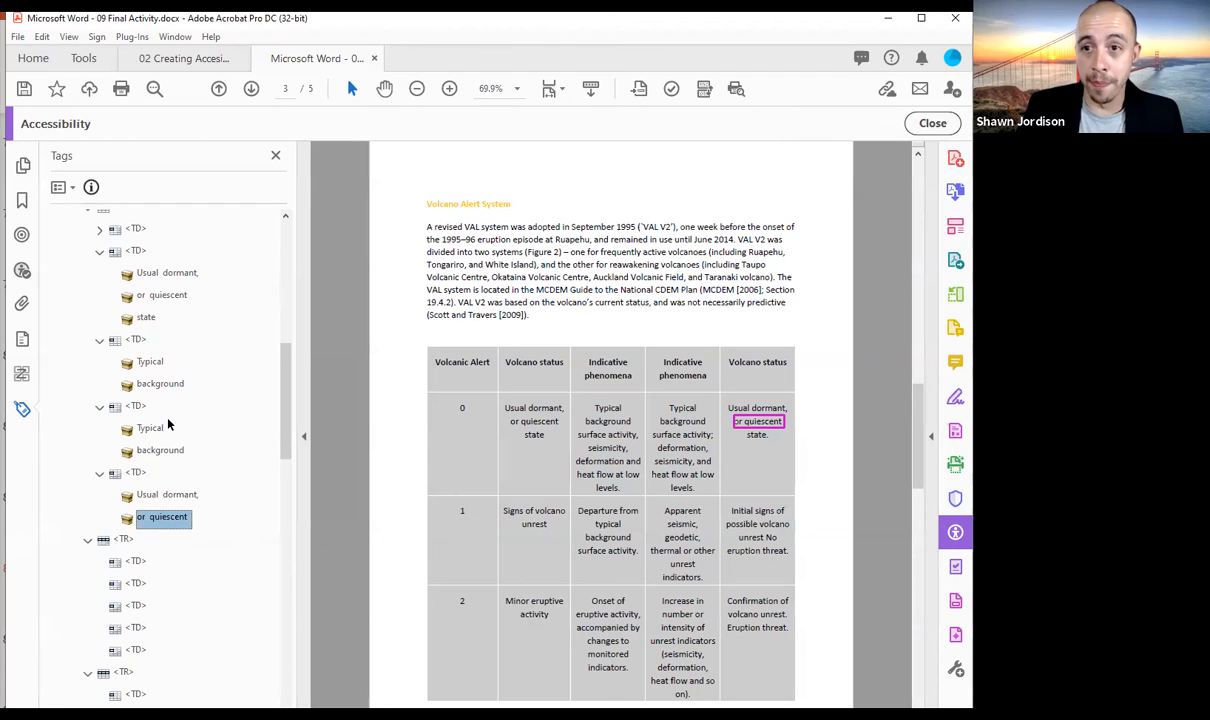
# Use the Reading Order tool to retag the whole first "Typical background surface activity" cell in the alert level 0 row as one Text/Paragraph
pyautogui.click(136, 340)
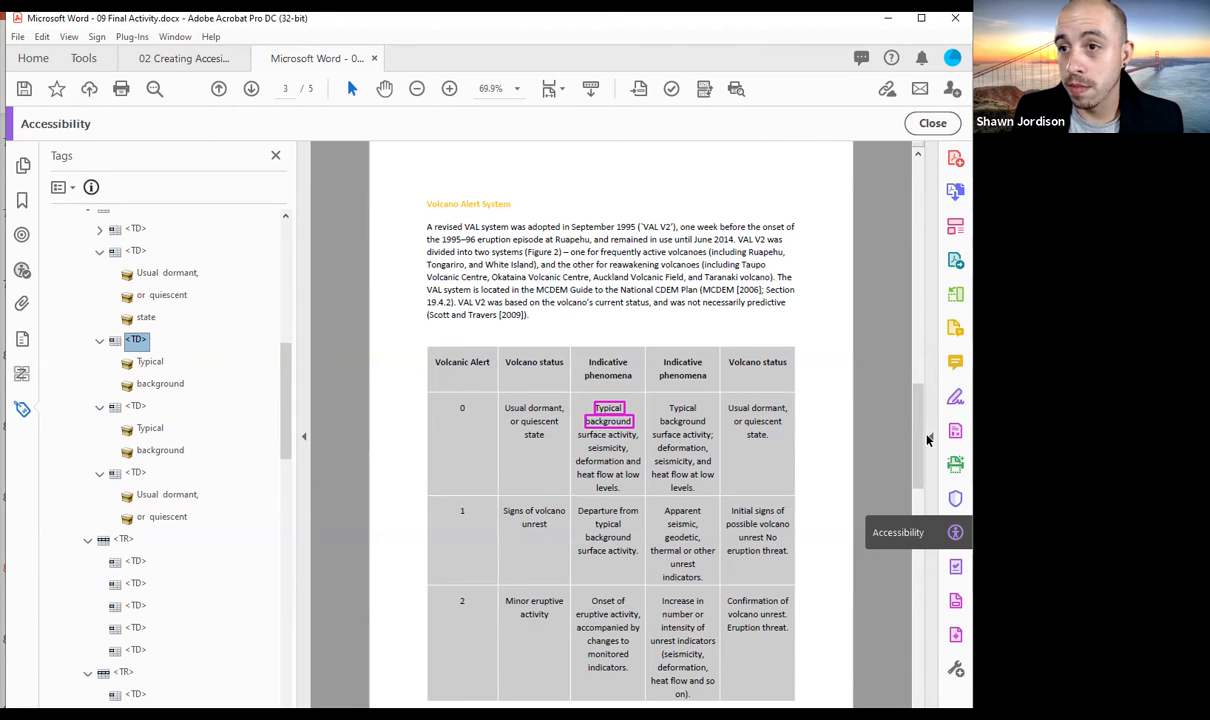
pyautogui.click(955, 532)
pyautogui.click(822, 404)
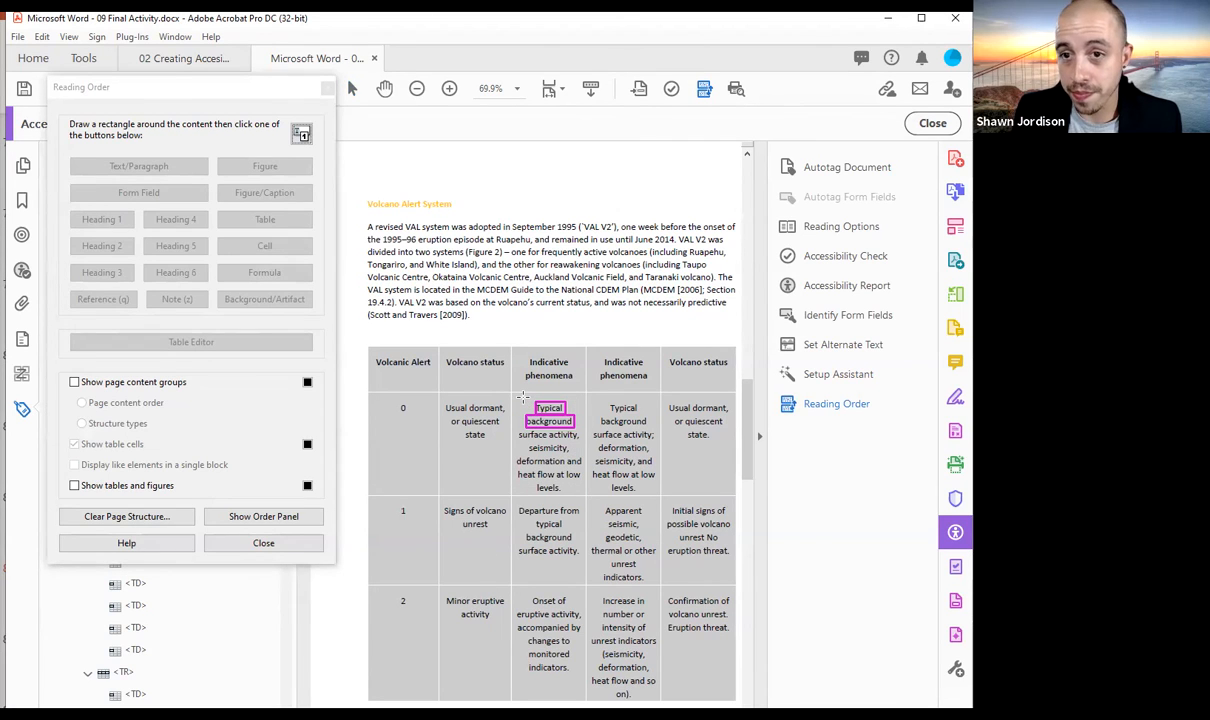
pyautogui.moveTo(522, 397); pyautogui.dragTo(584, 492)
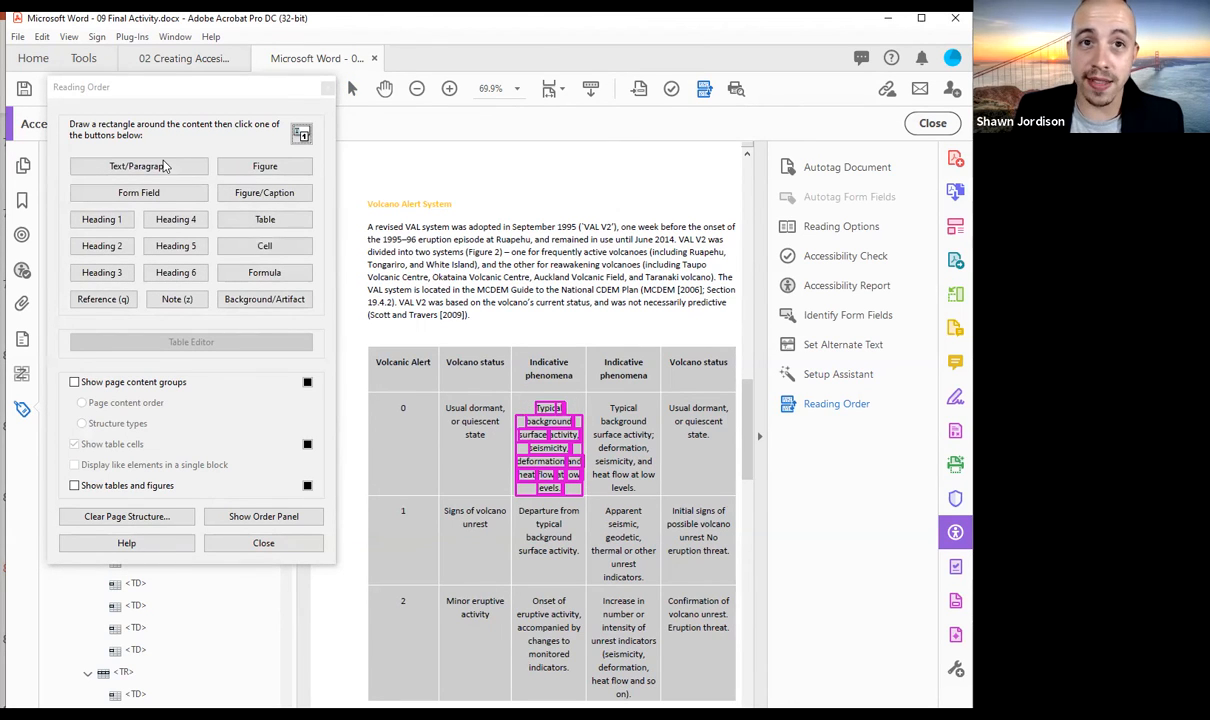
pyautogui.click(166, 166)
pyautogui.click(263, 543)
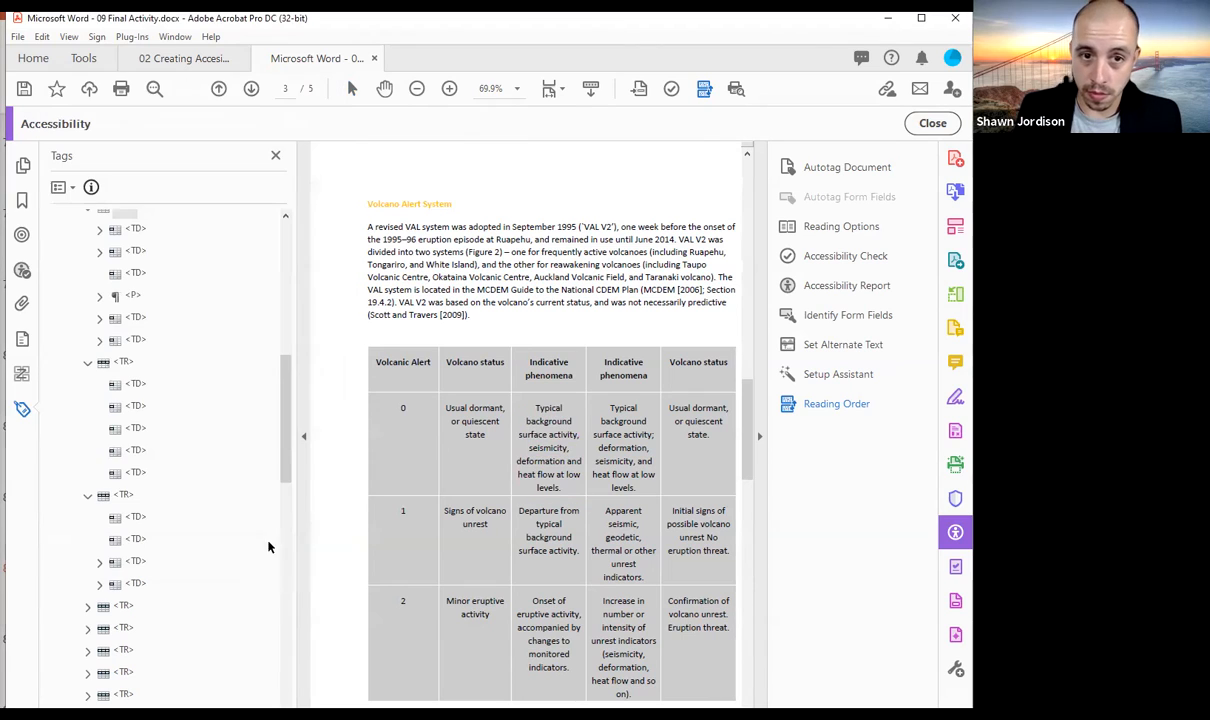
# Find the retagged cell's tag from its page text and move its content item from the <P> into the row's empty third <TD>
pyautogui.moveTo(563, 487); pyautogui.dragTo(516, 460)
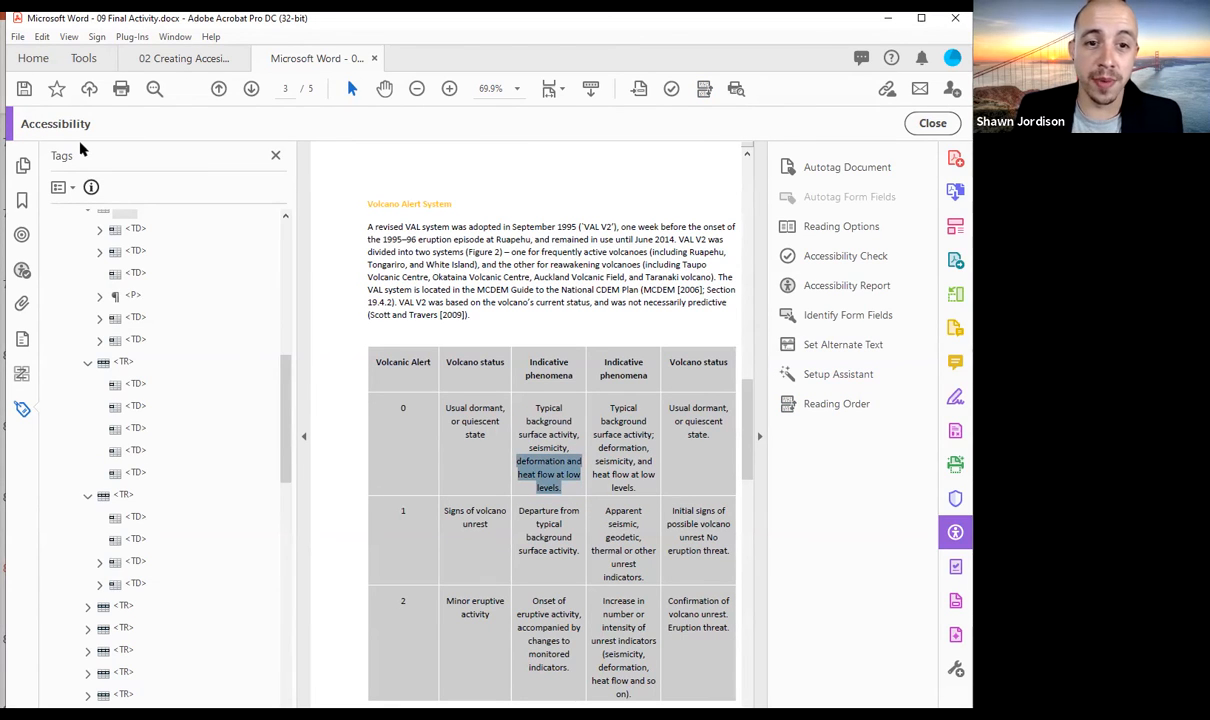
pyautogui.click(65, 187)
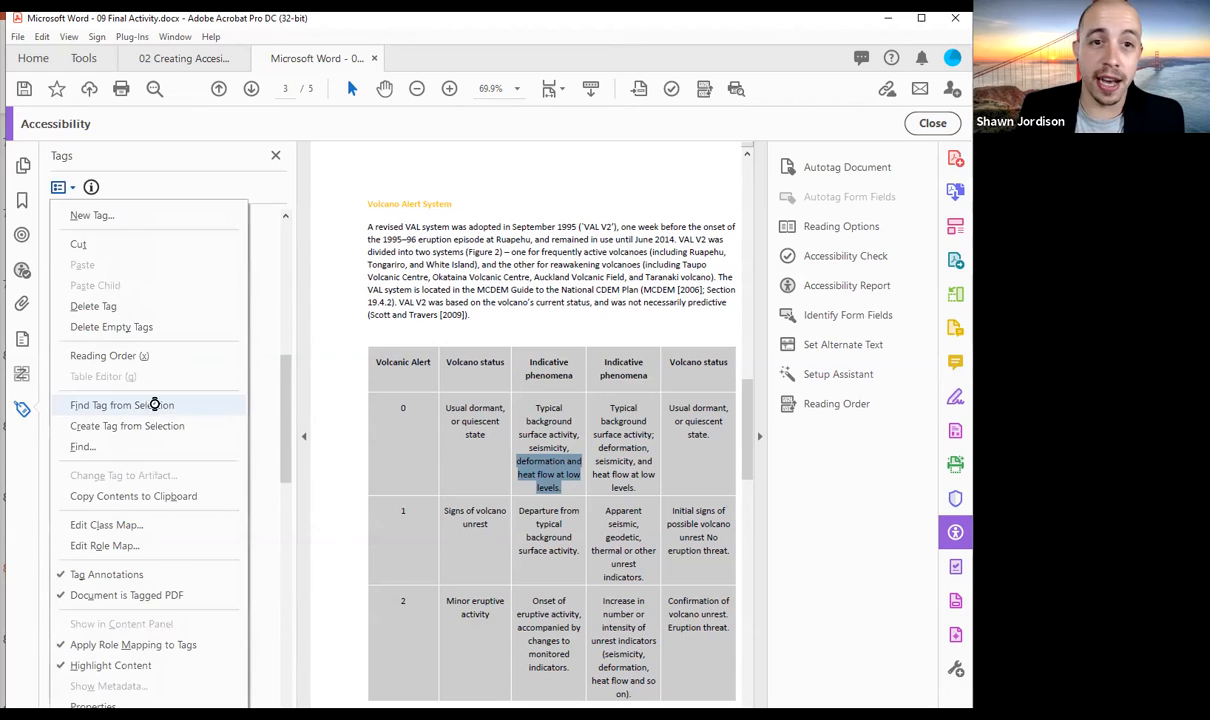
pyautogui.click(154, 403)
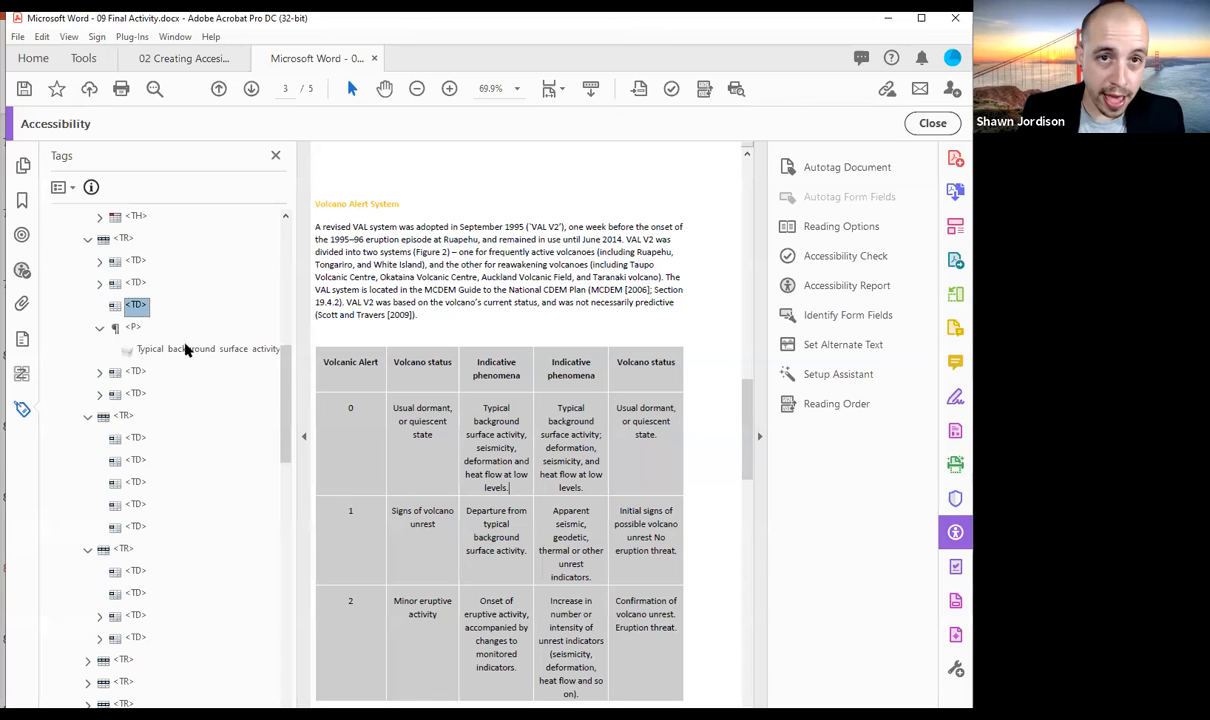
pyautogui.rightClick(140, 310)
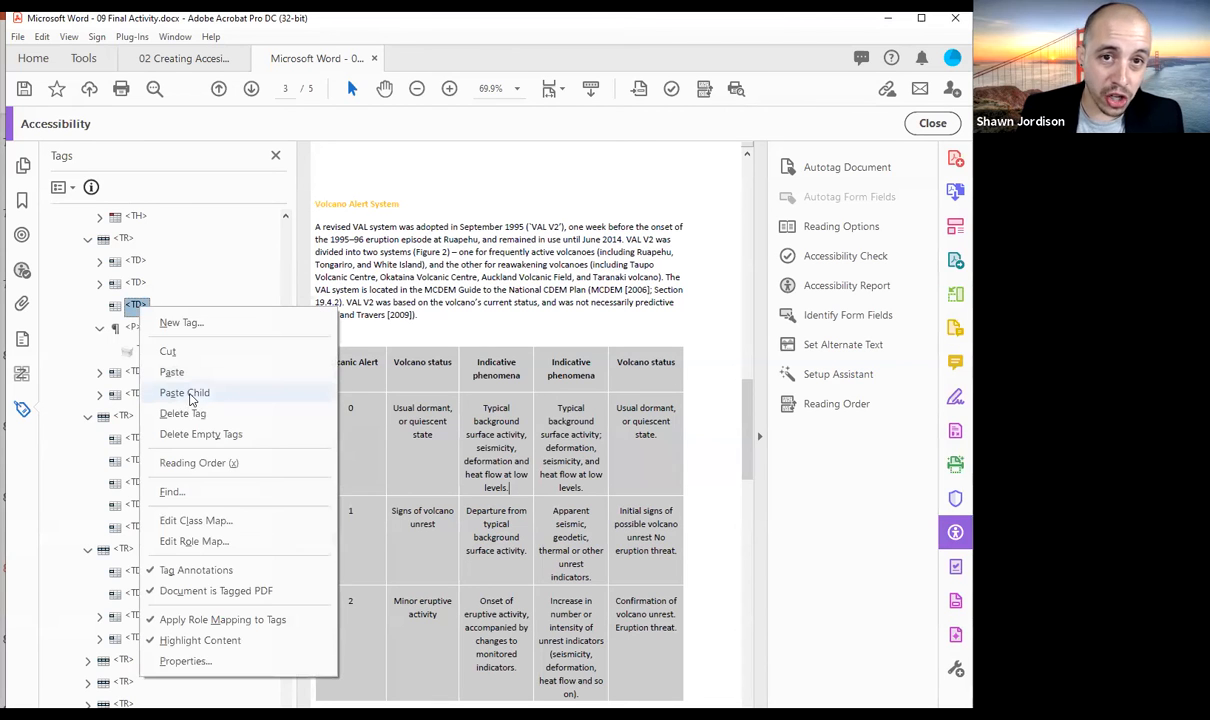
pyautogui.click(186, 393)
pyautogui.press('Up')
pyautogui.click(148, 315)
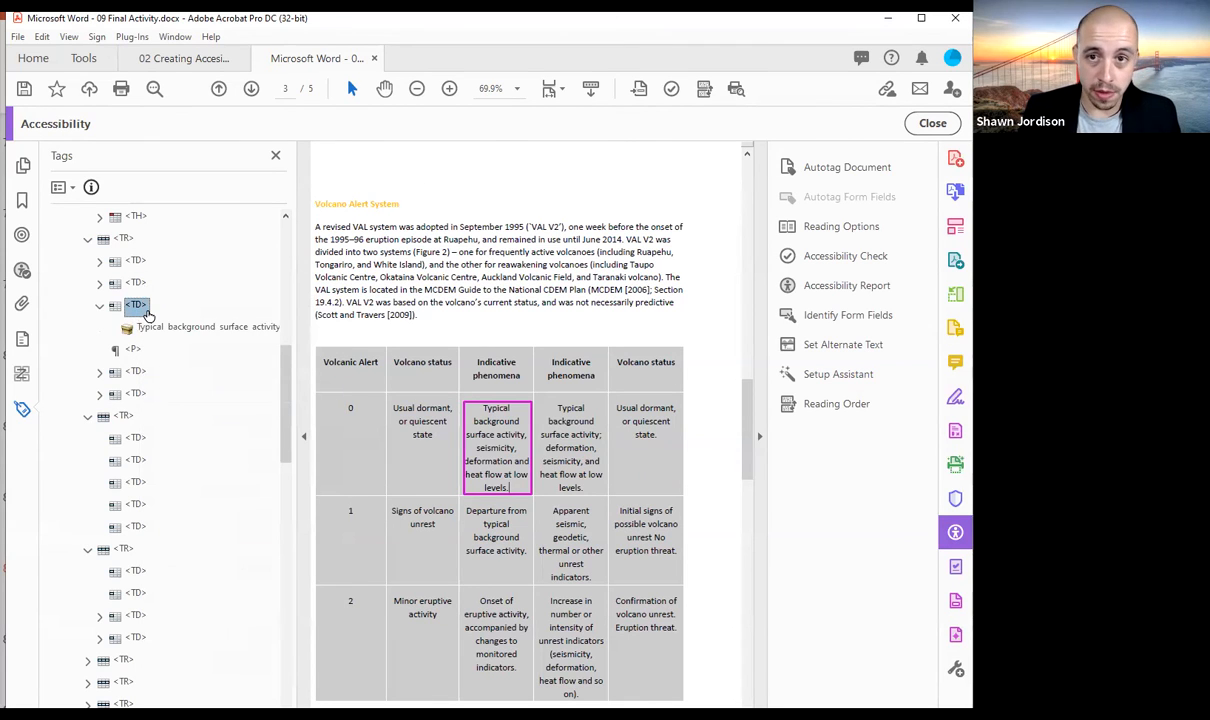
pyautogui.press('Left')
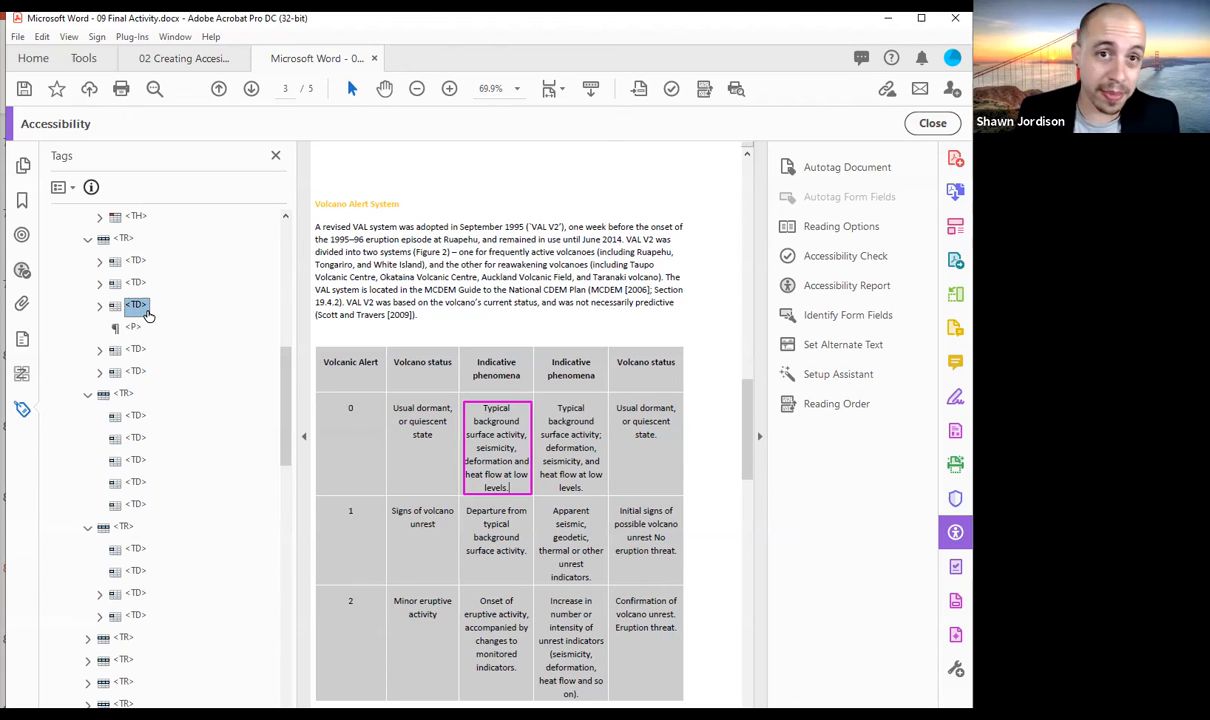
# Delete the empty <P> tag from the alert level 0 row and collapse the row's third <TD>
pyautogui.press('Right')
pyautogui.press('Right')
pyautogui.press('Down')
pyautogui.press('Delete')
pyautogui.press('Up')
pyautogui.press('Up')
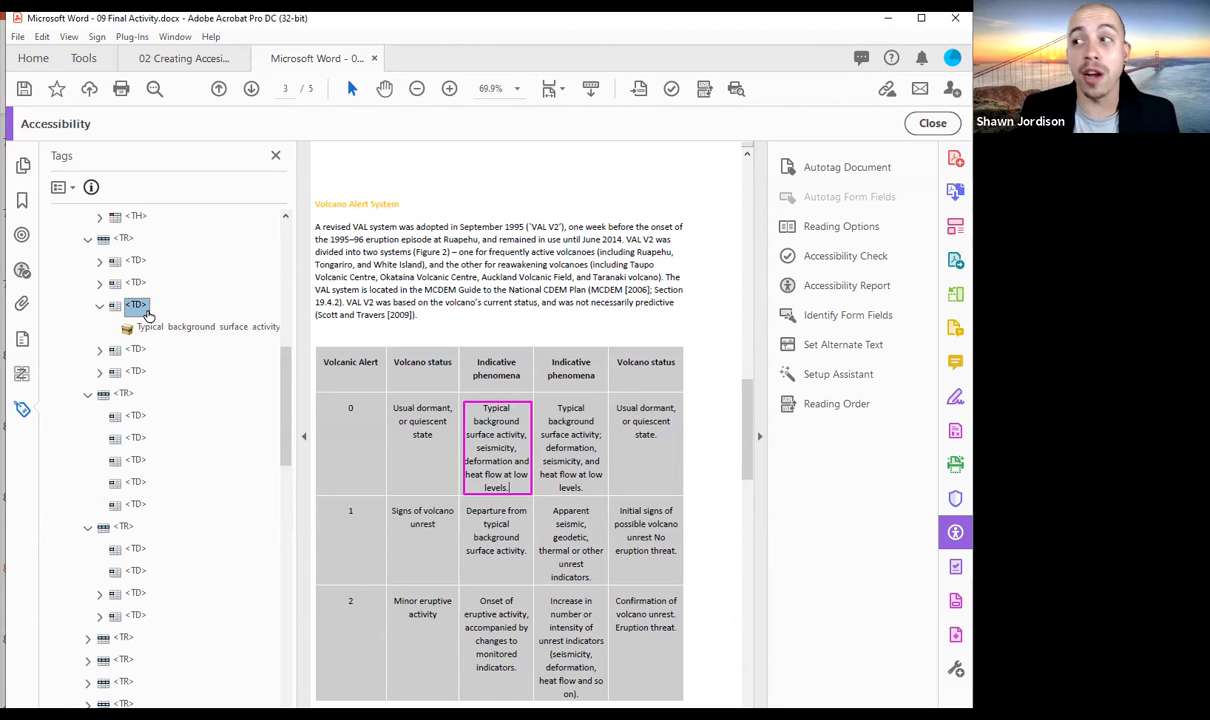
pyautogui.press('Left')
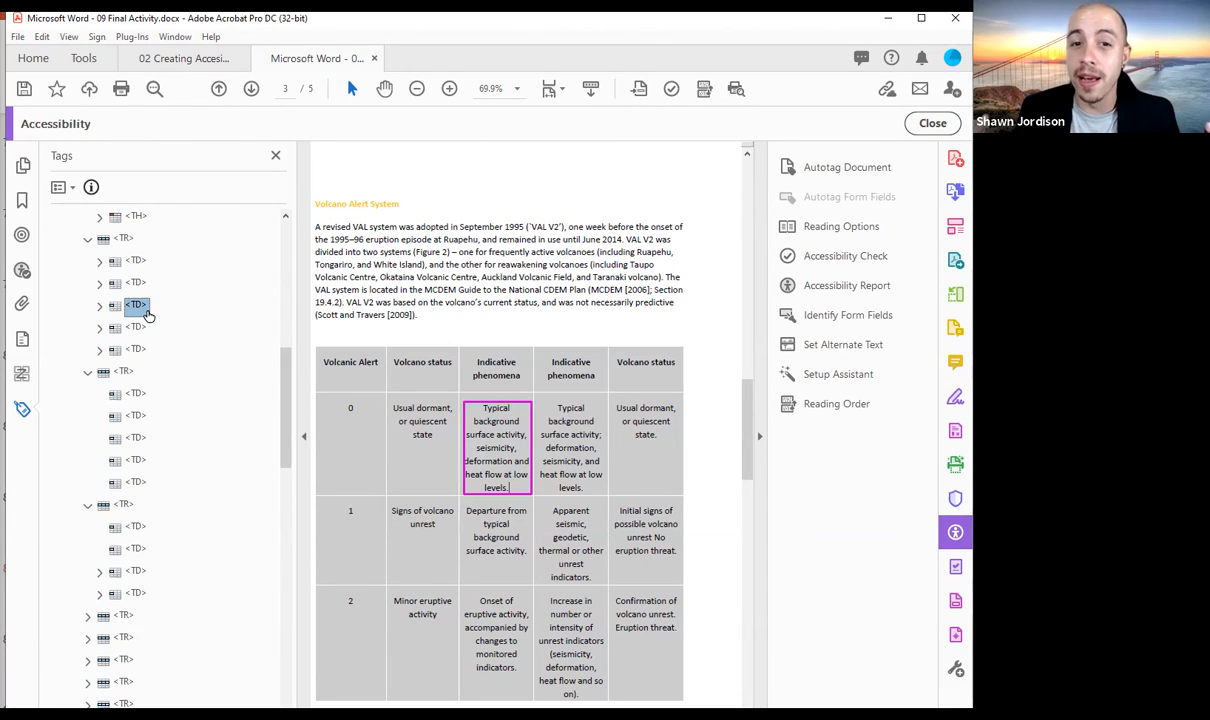
# Examine which page content the remaining split <TR> tags cover, and collapse the <Table> tag
pyautogui.scroll(-3, 141, 580)
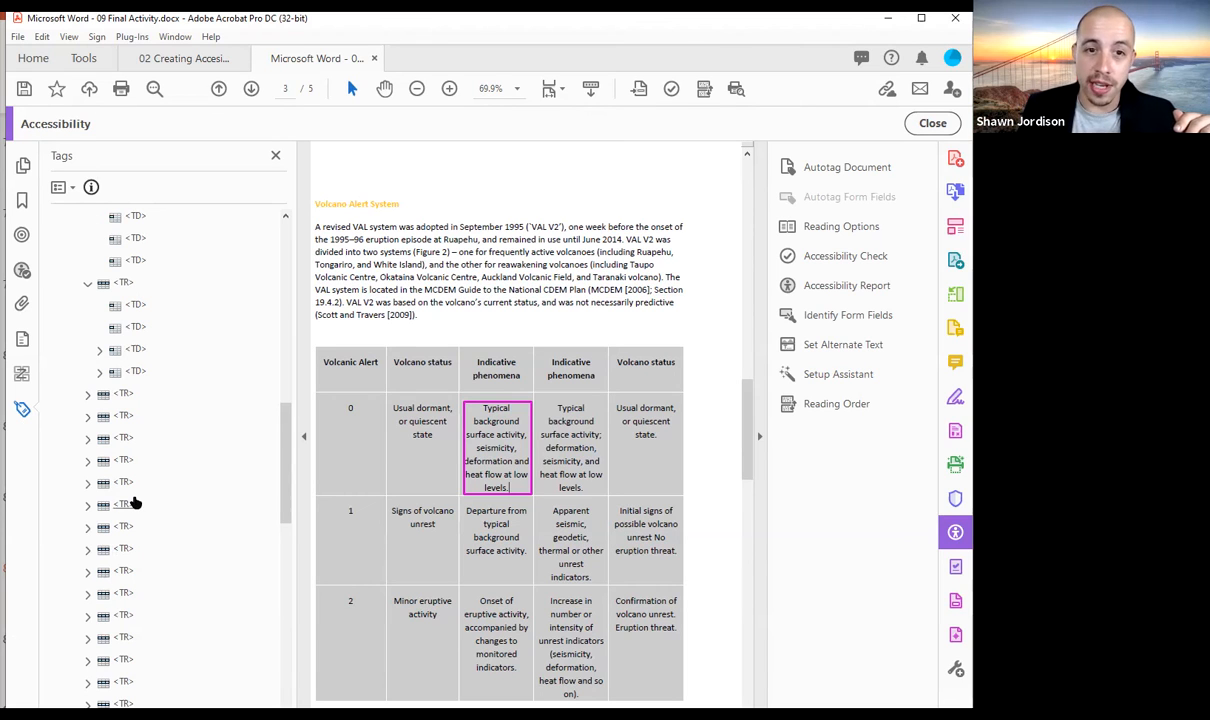
pyautogui.click(129, 393)
pyautogui.press('Down')
pyautogui.press('Down')
pyautogui.press('Down')
pyautogui.press('Down')
pyautogui.press('Down')
pyautogui.press('Down')
pyautogui.press('Down')
pyautogui.press('Down')
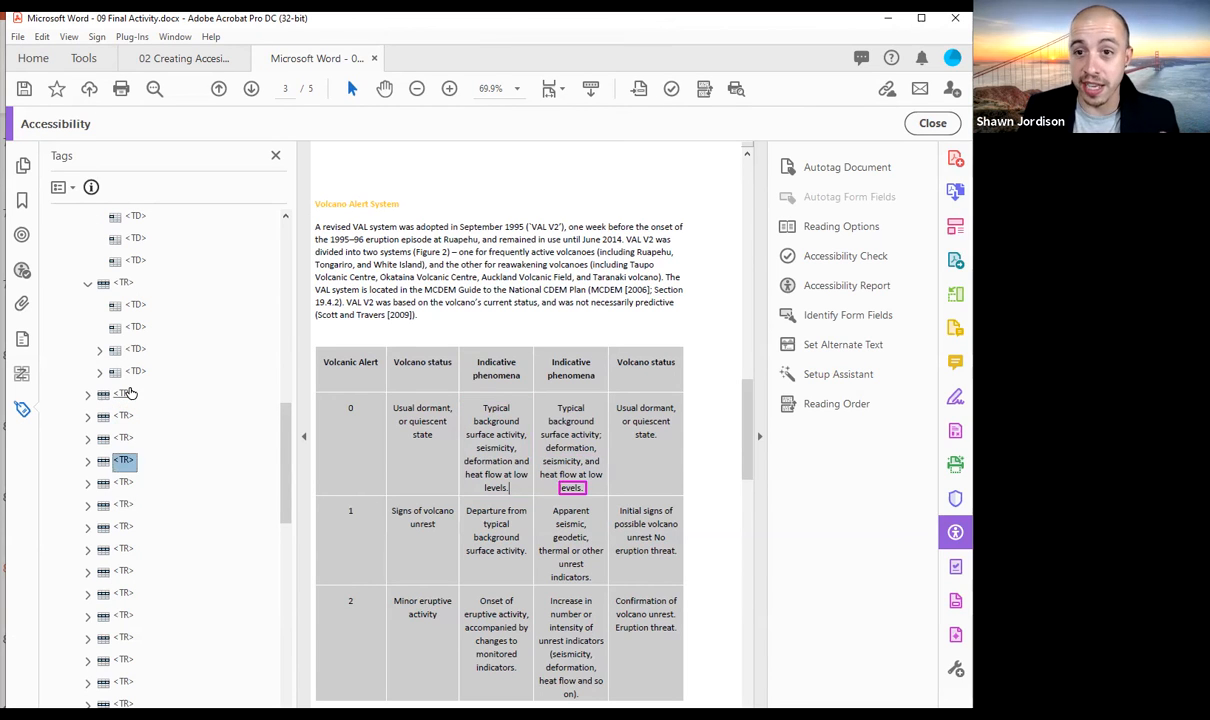
pyautogui.press('Down')
pyautogui.press('Down')
pyautogui.press('Down')
pyautogui.press('Down')
pyautogui.press('Down')
pyautogui.press('Down')
pyautogui.press('Down')
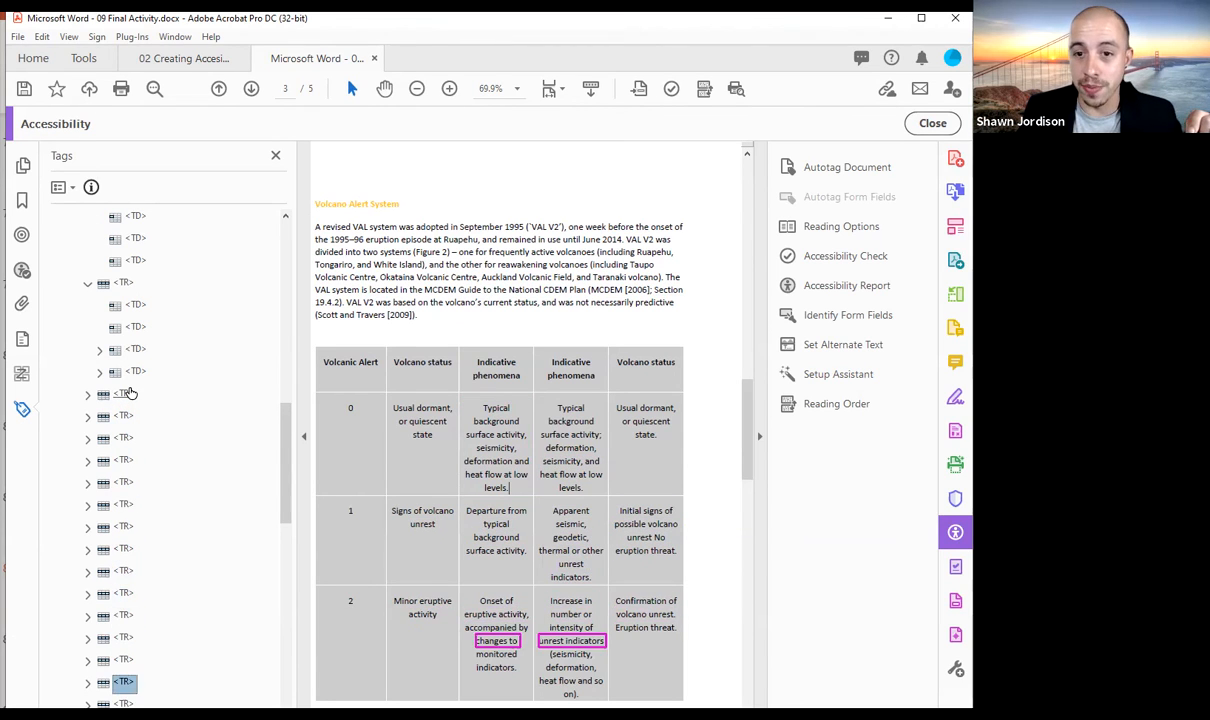
pyautogui.press('Down')
pyautogui.press('Down')
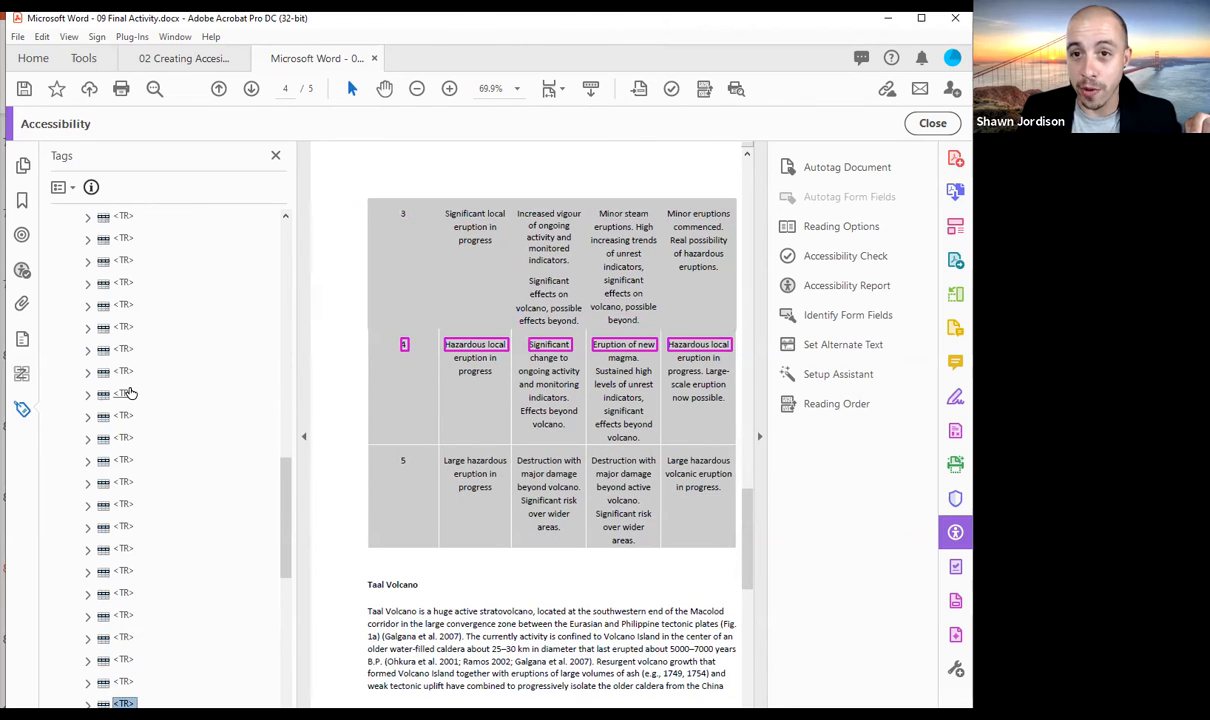
pyautogui.press('Left')
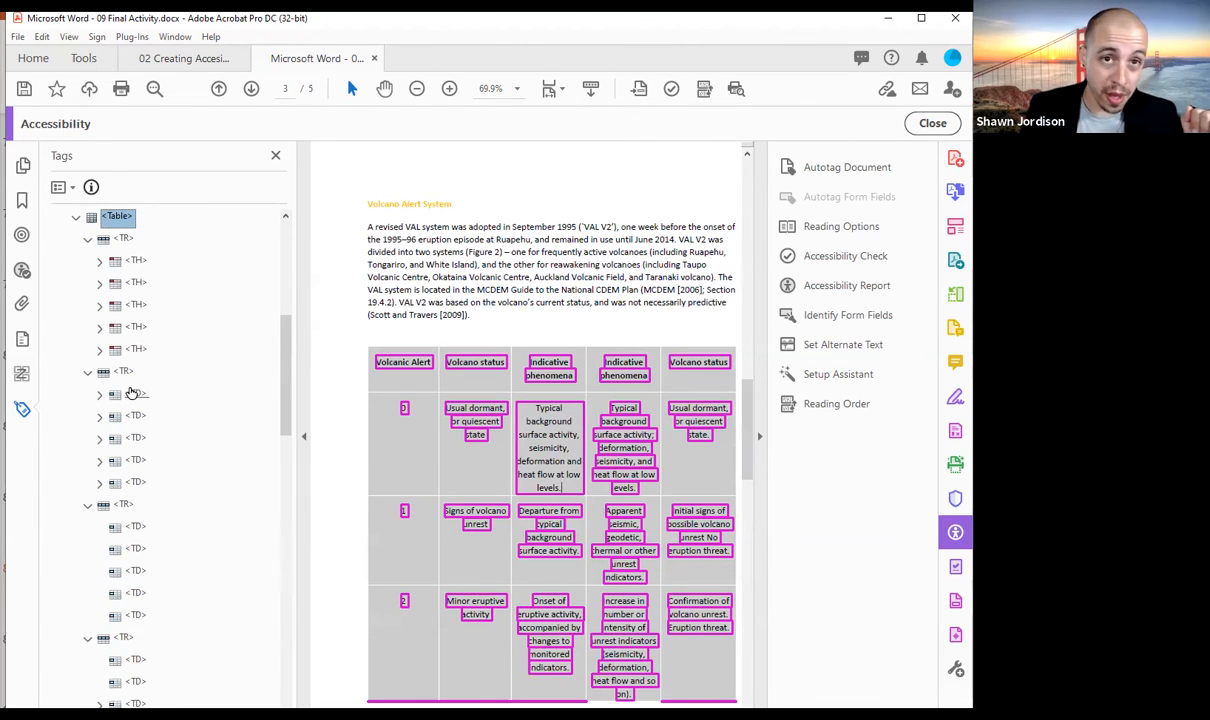
pyautogui.press('Left')
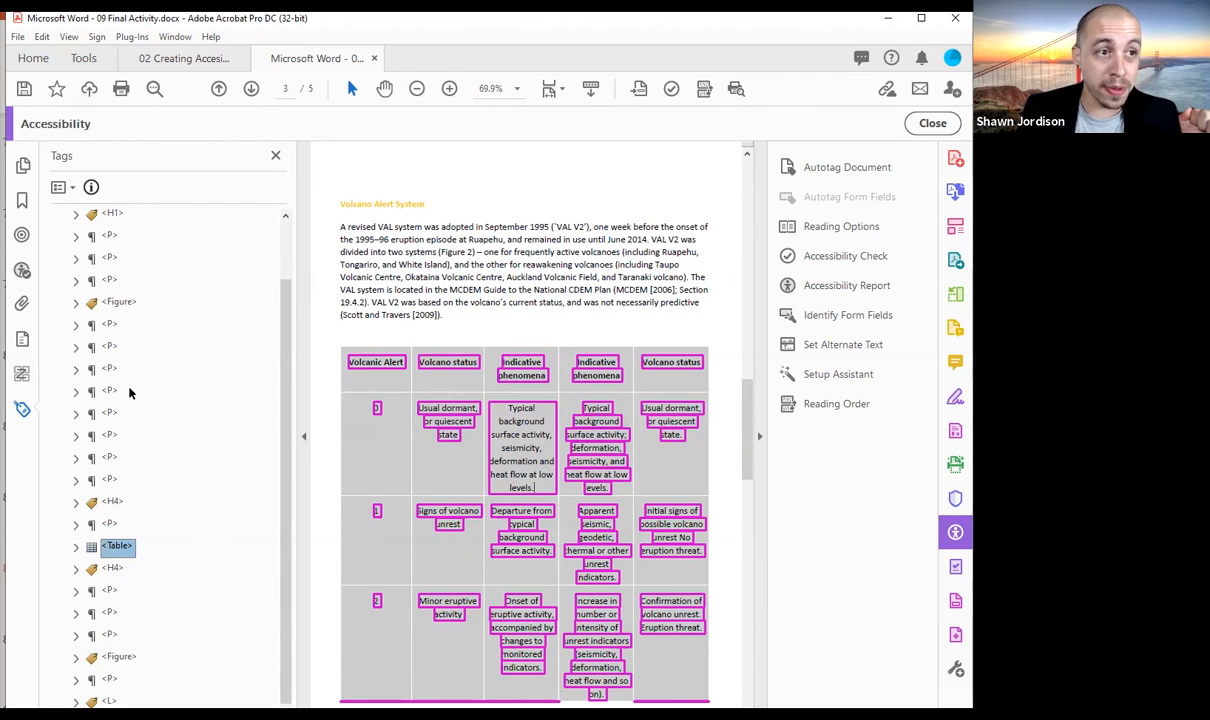
# Expand the Mount Shasta <P> tag and inspect the <StyleSpan> that holds the "erupt every 600 to 800 years" link text
pyautogui.press('Up')
pyautogui.press('Up')
pyautogui.press('Up')
pyautogui.press('Up')
pyautogui.press('Up')
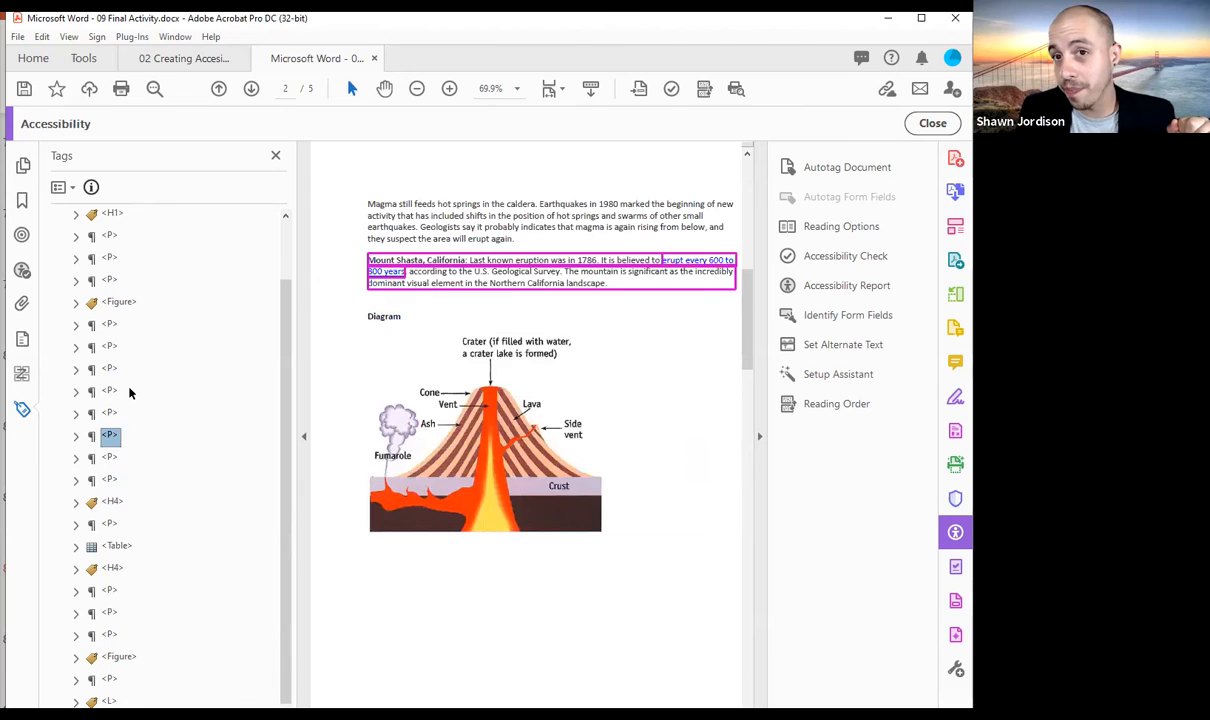
pyautogui.press('Right')
pyautogui.press('Down')
pyautogui.press('Down')
pyautogui.press('Right')
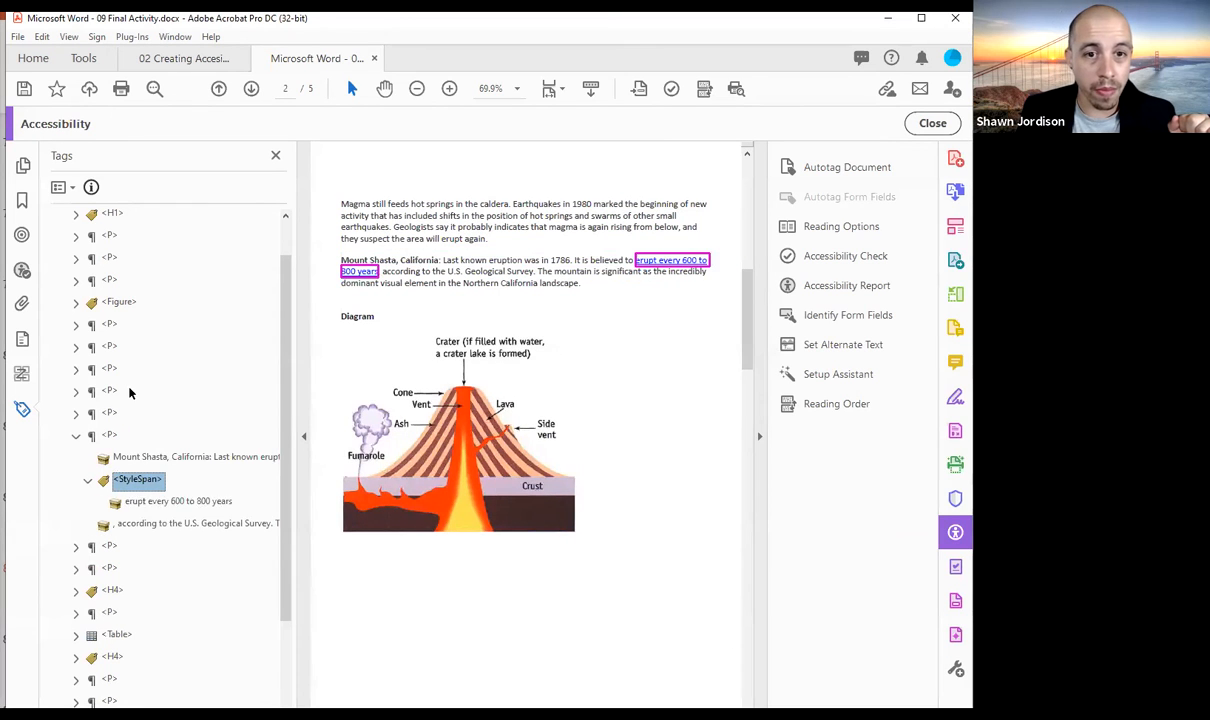
pyautogui.press('Down')
pyautogui.press('Up')
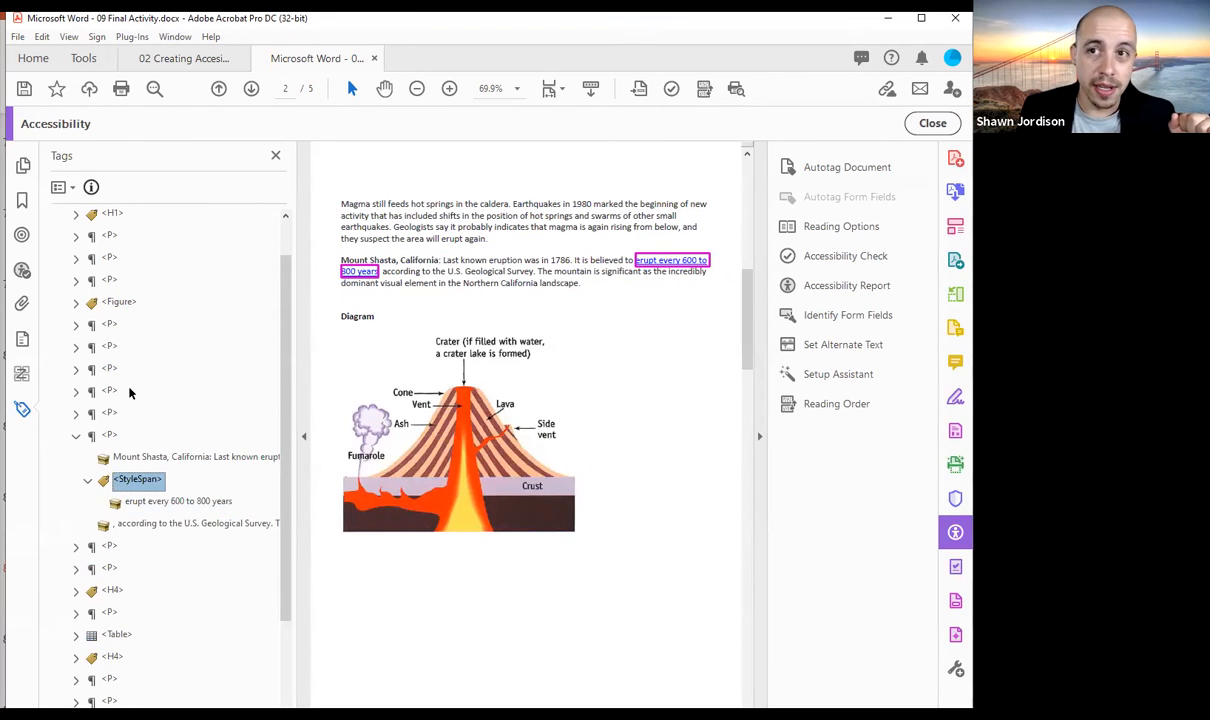
pyautogui.press('Down')
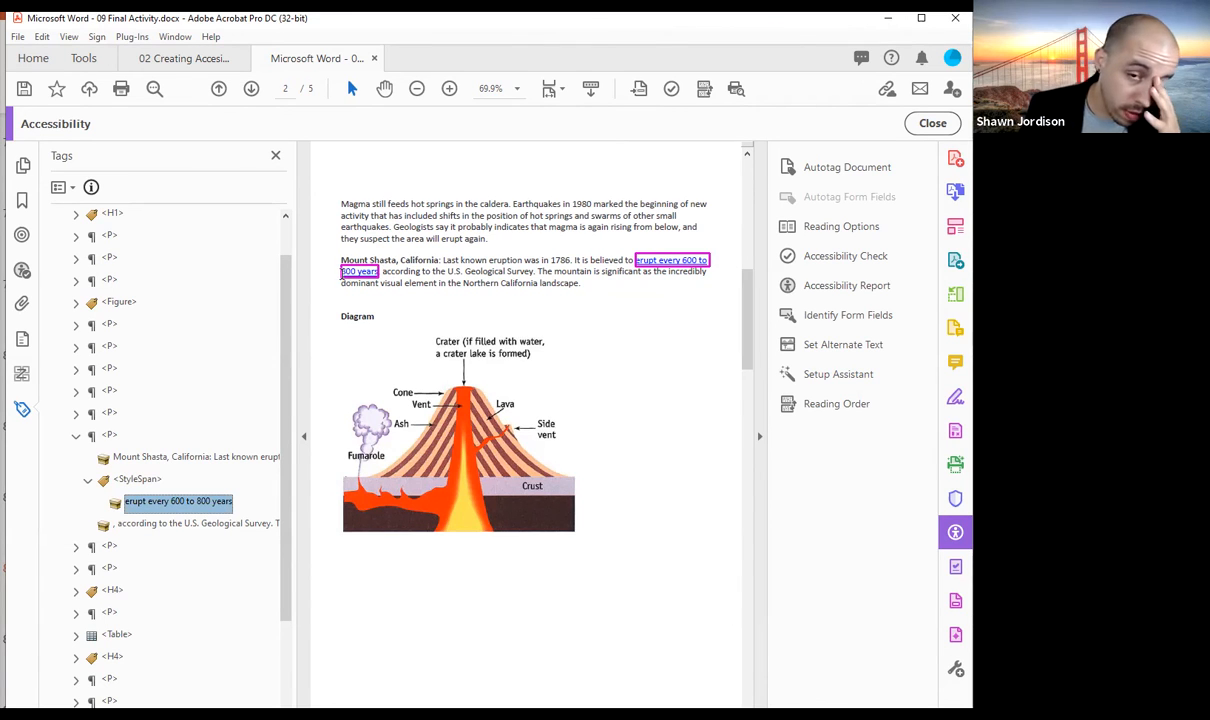
# Examine the page content of each tag from after the Mount Shasta paragraph down to the <L> list tag
pyautogui.scroll(-3, 111, 437)
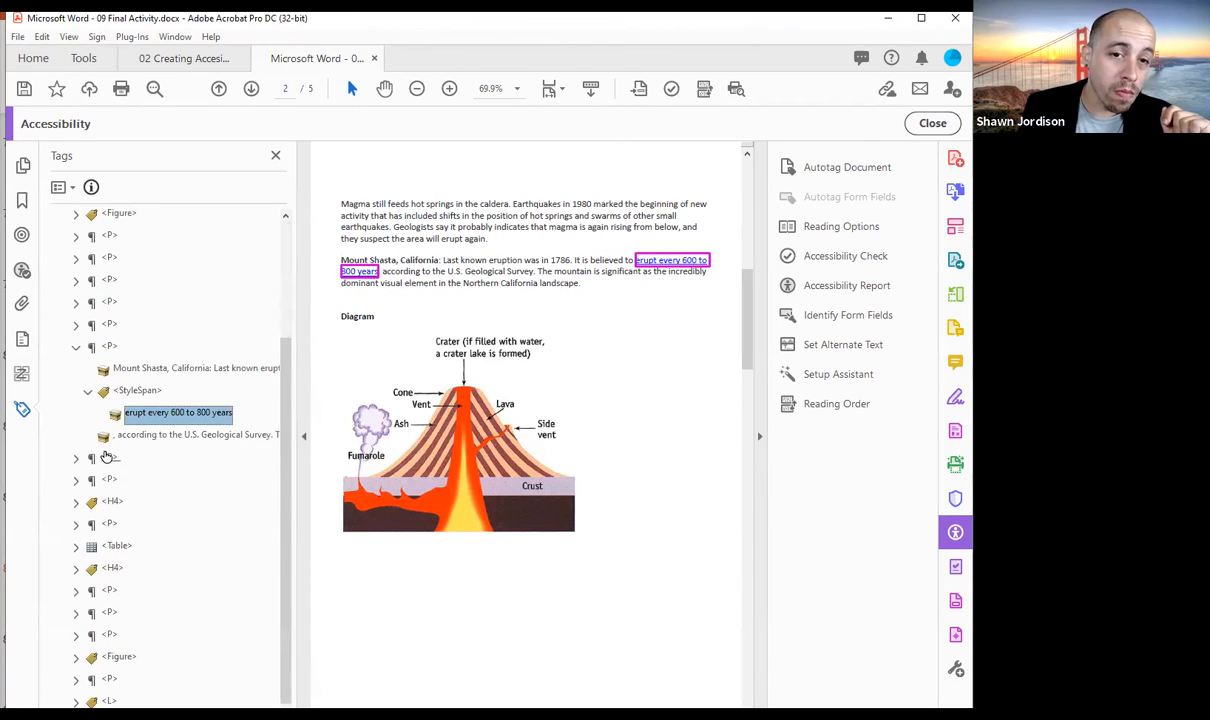
pyautogui.click(118, 457)
pyautogui.press('Down')
pyautogui.press('Down')
pyautogui.press('Down')
pyautogui.press('Down')
pyautogui.press('Down')
pyautogui.press('Down')
pyautogui.press('Down')
pyautogui.press('Down')
pyautogui.press('Down')
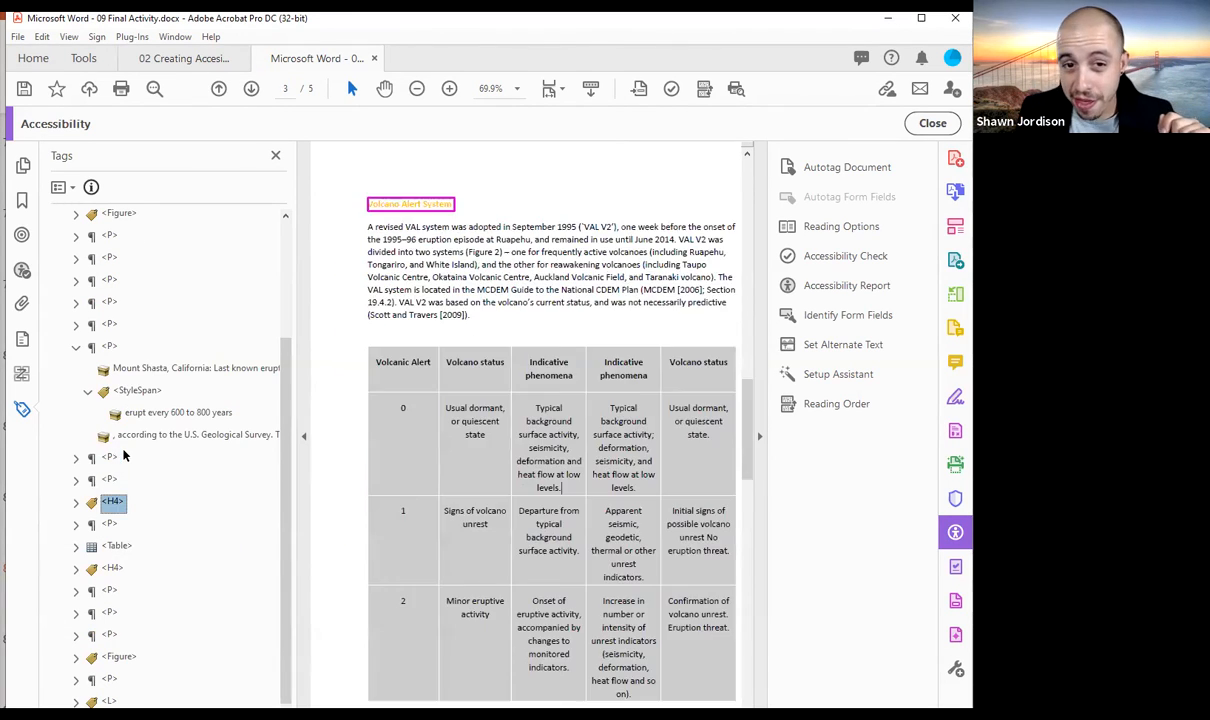
pyautogui.press('Down')
pyautogui.press('Down')
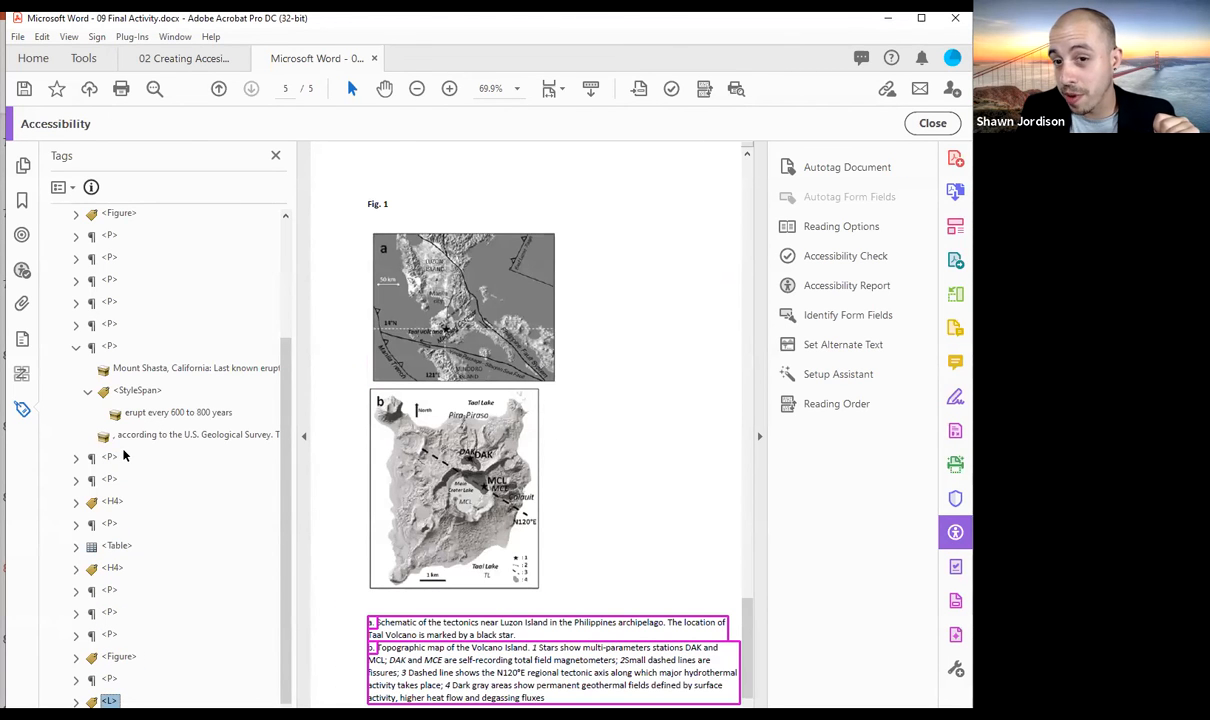
# Review the tags back up from the <L> list to the "Volcanoes in History" <H1>
pyautogui.press('Up')
pyautogui.press('Up')
pyautogui.press('Up')
pyautogui.press('Up')
pyautogui.press('Up')
pyautogui.press('Up')
pyautogui.press('Up')
pyautogui.press('Up')
pyautogui.press('Up')
pyautogui.press('Up')
pyautogui.press('Up')
pyautogui.press('Up')
pyautogui.press('Up')
pyautogui.press('Up')
pyautogui.press('Up')
pyautogui.press('Up')
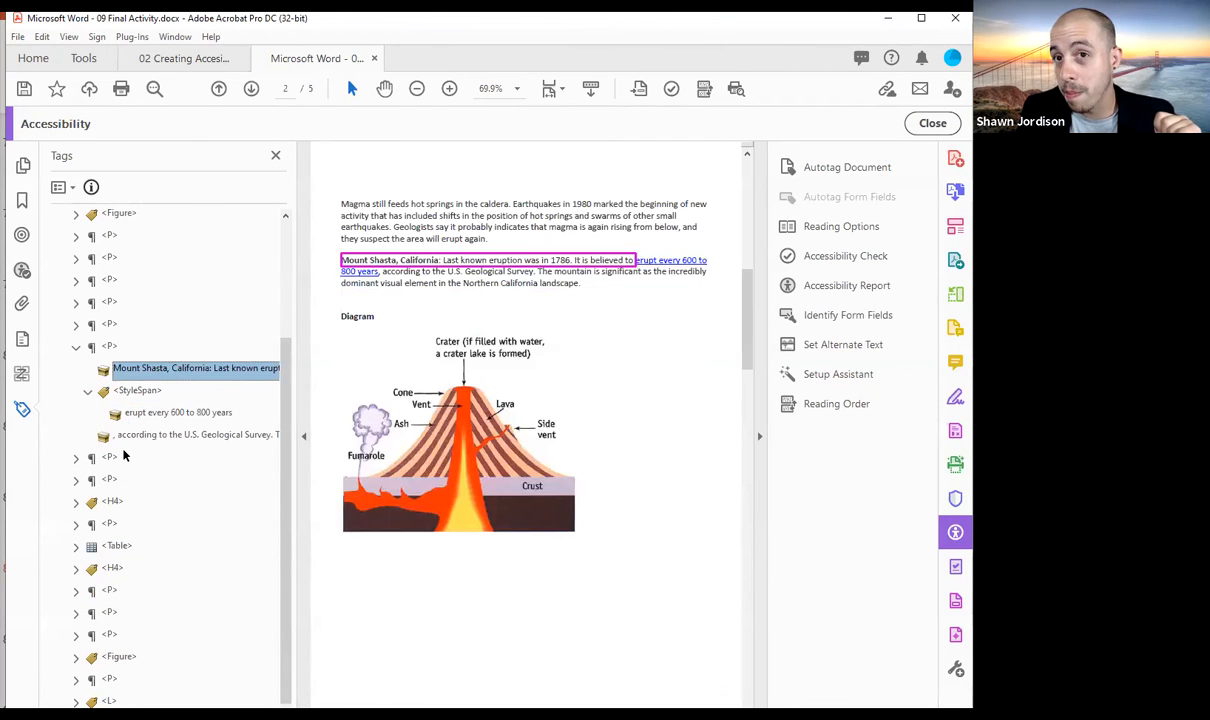
pyautogui.press('Up')
pyautogui.press('Up')
pyautogui.press('Up')
pyautogui.press('Up')
pyautogui.press('Up')
pyautogui.press('Up')
pyautogui.press('Up')
pyautogui.press('Up')
pyautogui.press('Up')
pyautogui.press('Up')
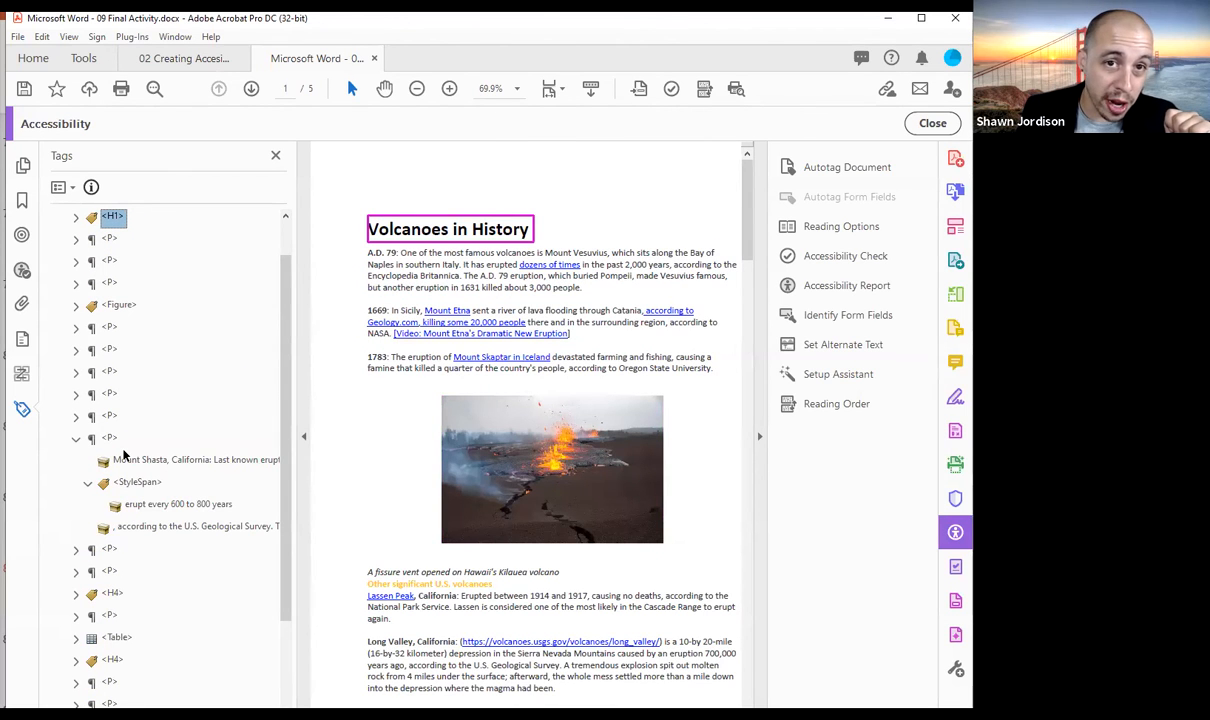
# Expand the first <P> under the <H1> and rename its "dozens of times" <StyleSpan> tag as Link
pyautogui.press('Down')
pyautogui.press('Right')
pyautogui.press('Down')
pyautogui.press('Down')
pyautogui.press('Down')
pyautogui.press('Right')
pyautogui.press('Down')
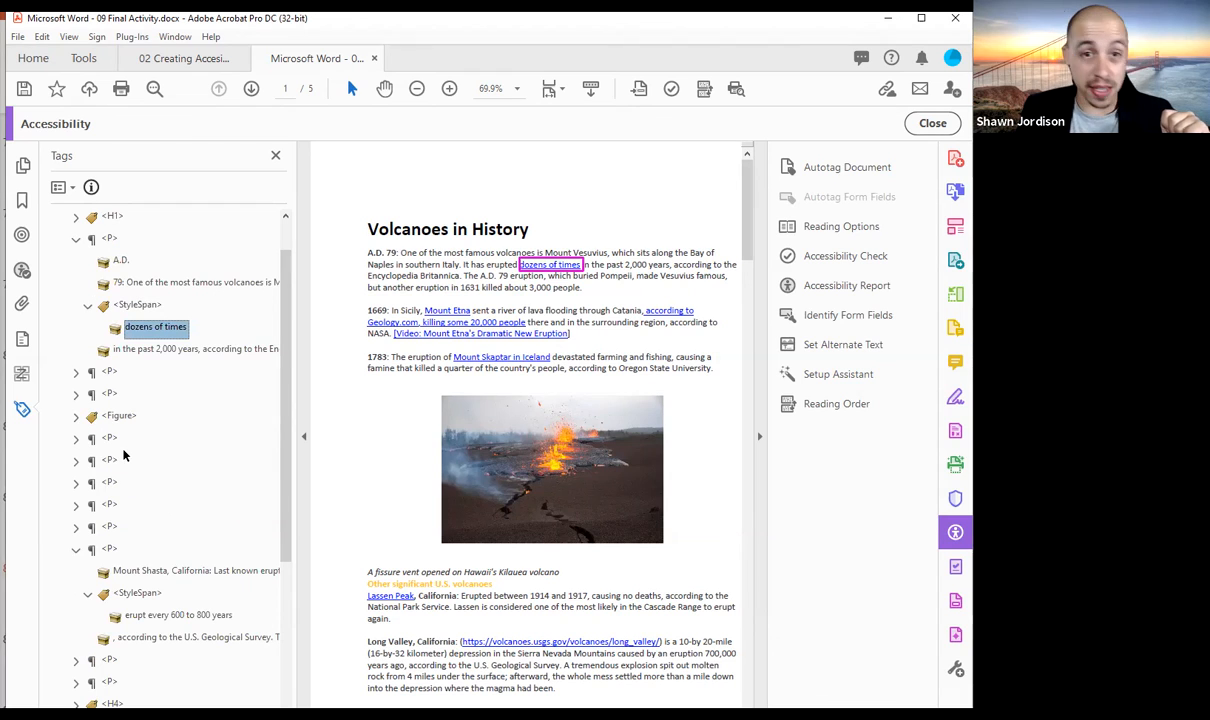
pyautogui.press('Down')
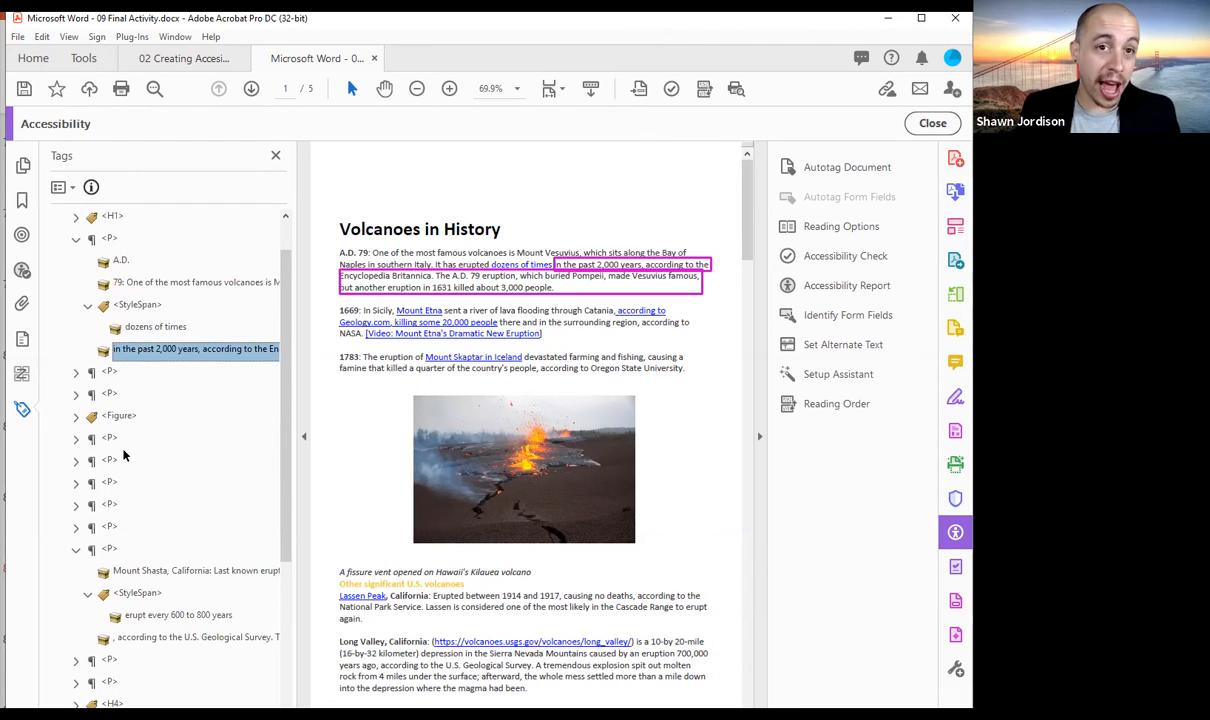
pyautogui.press('Up')
pyautogui.press('Up')
pyautogui.press('F2')
pyautogui.press('BackSpace')
pyautogui.press('BackSpace')
pyautogui.press('BackSpace')
pyautogui.press('BackSpace')
pyautogui.press('BackSpace')
pyautogui.press('BackSpace')
pyautogui.press('BackSpace')
pyautogui.press('BackSpace')
pyautogui.press('BackSpace')
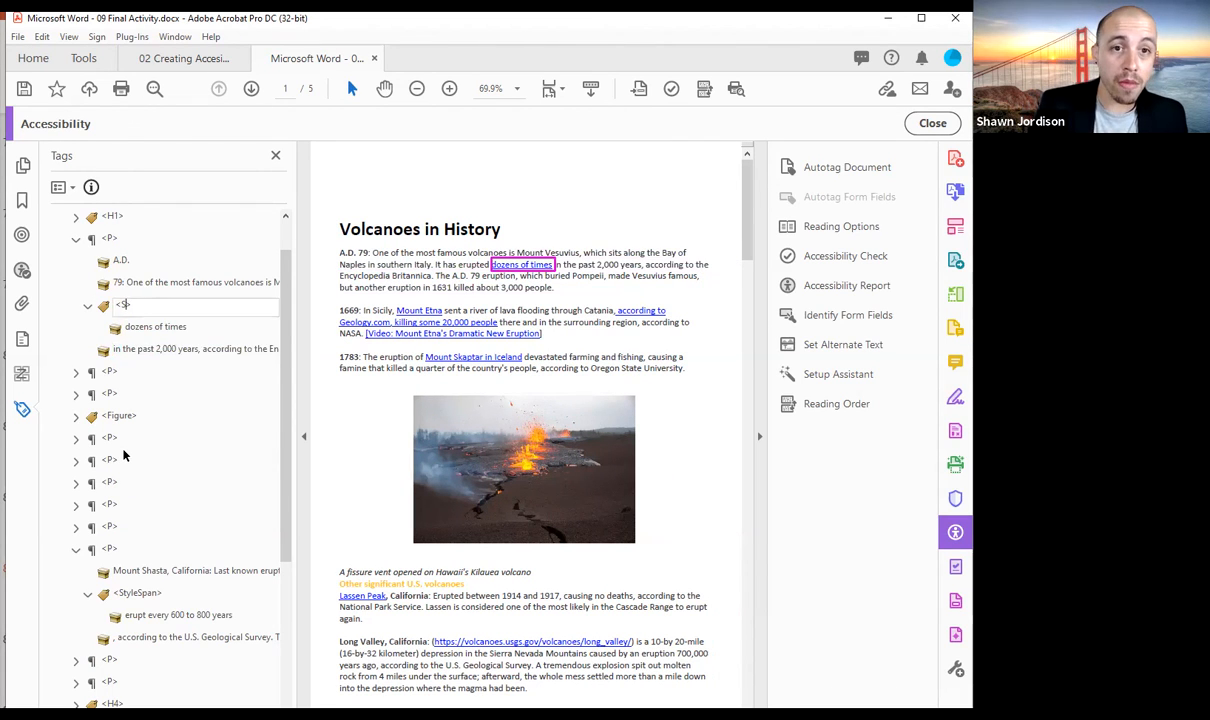
pyautogui.write('Link')
pyautogui.press('Return')
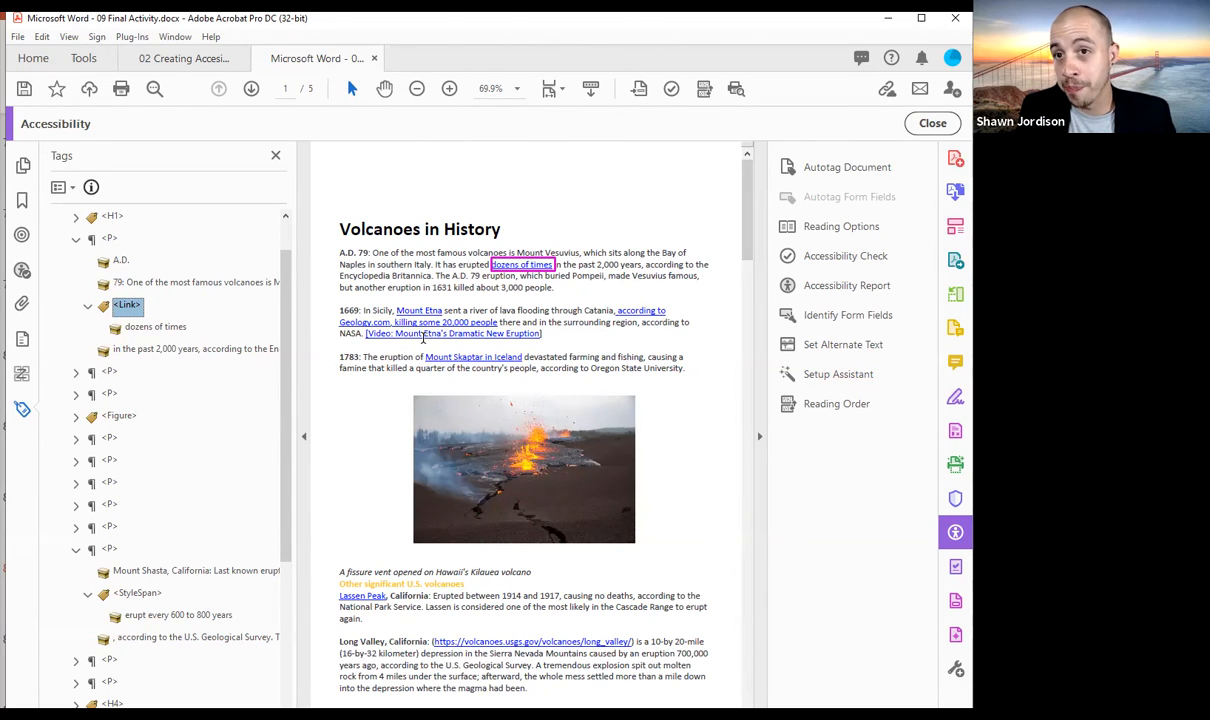
pyautogui.moveTo(491, 264); pyautogui.dragTo(553, 264)
pyautogui.rightClick(524, 264)
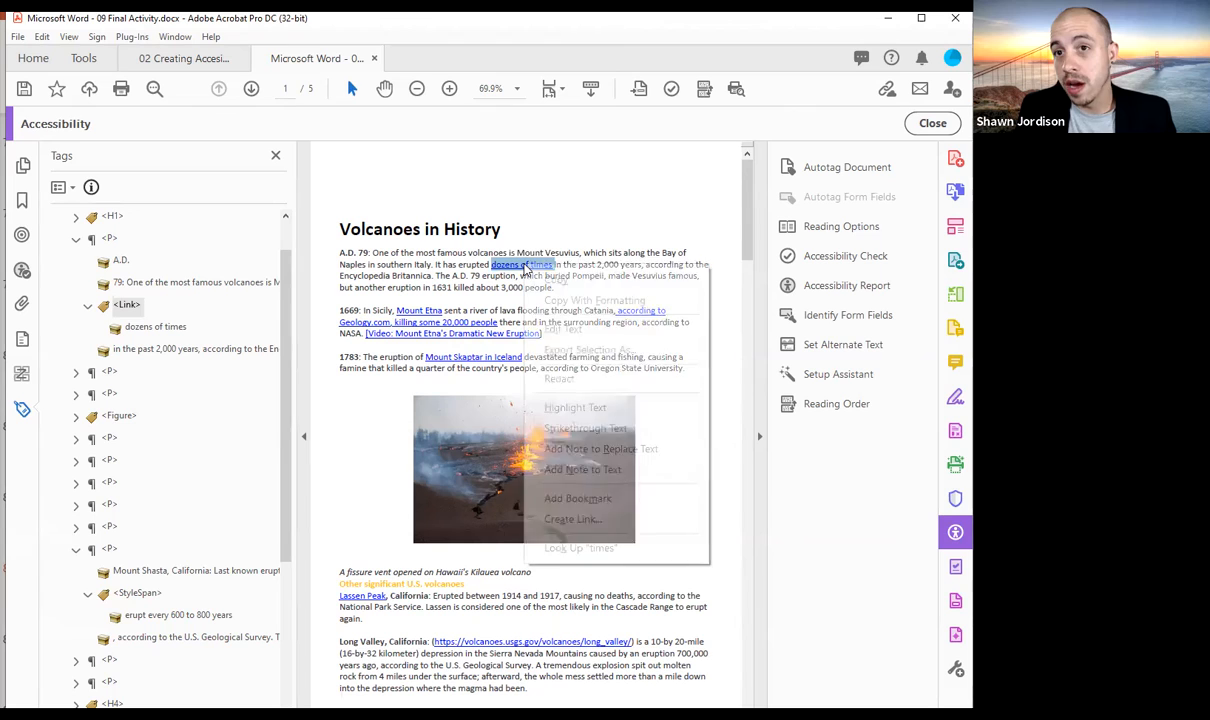
pyautogui.click(572, 520)
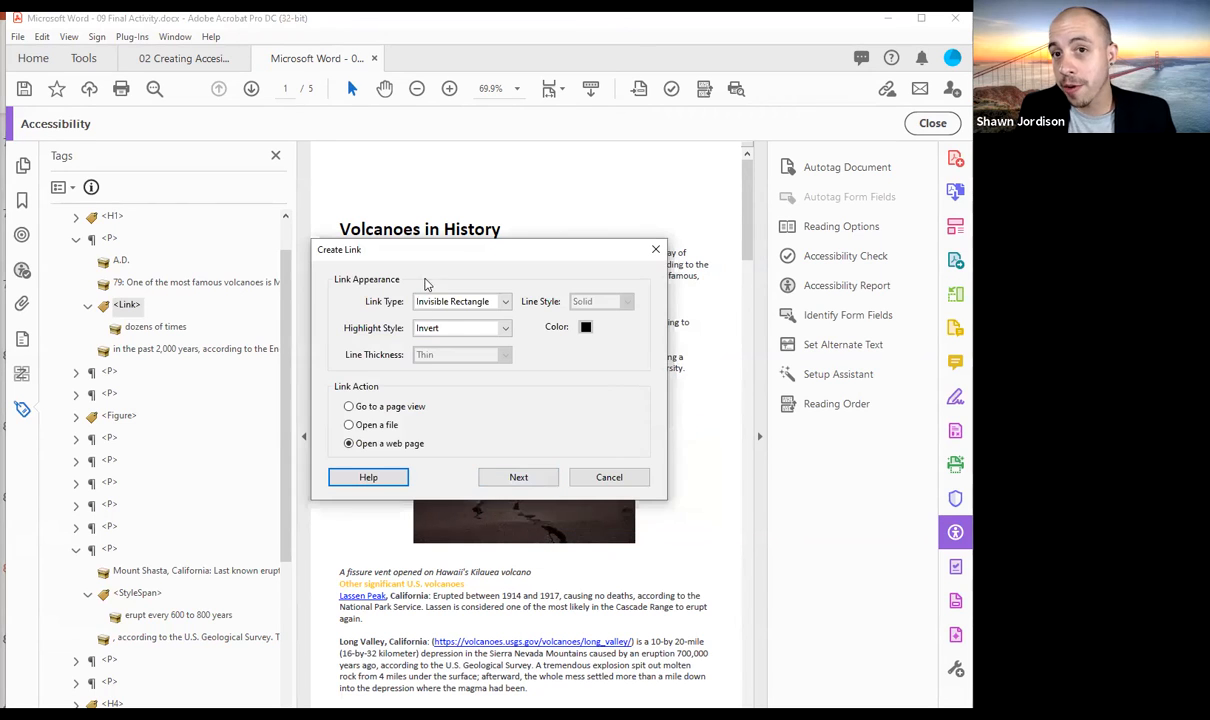
pyautogui.click(516, 477)
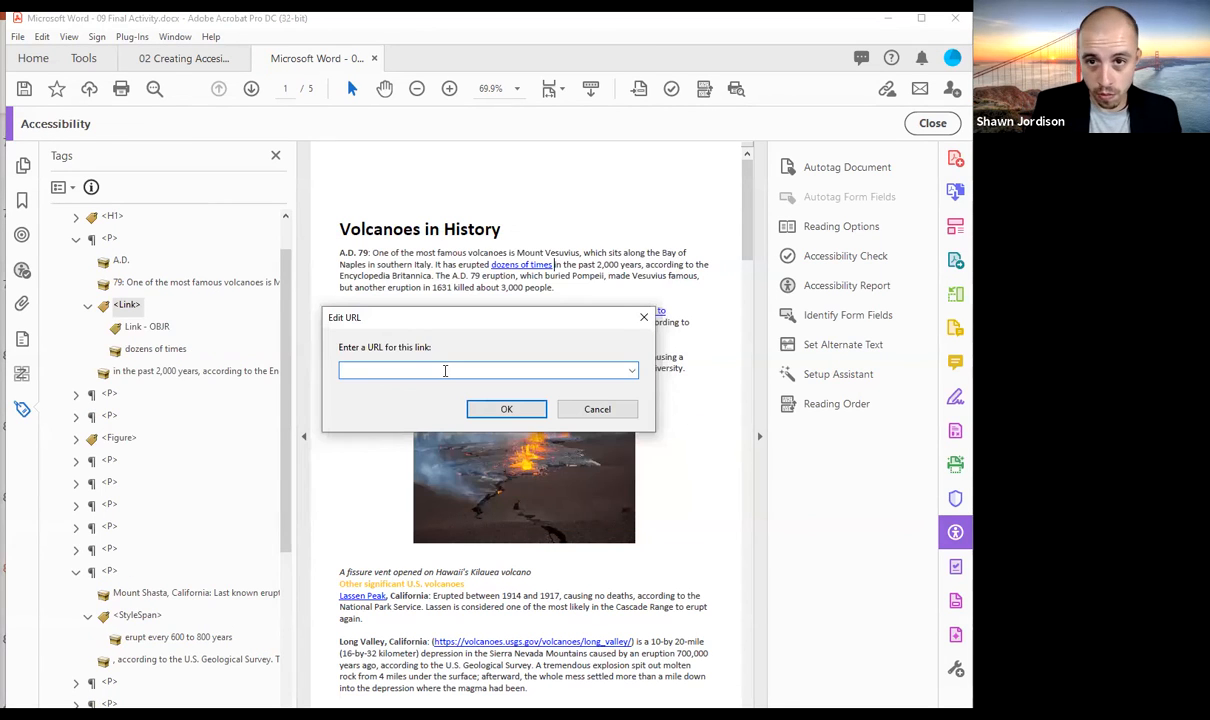
pyautogui.write('www.google.com')
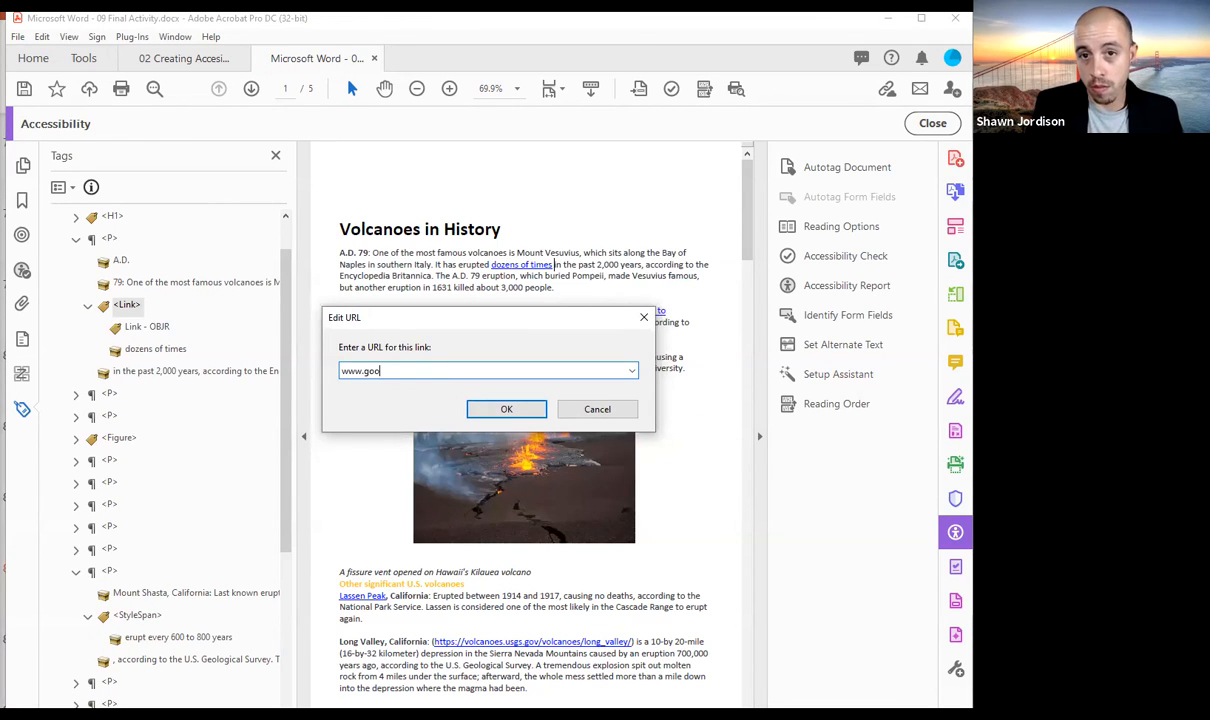
pyautogui.press('Return')
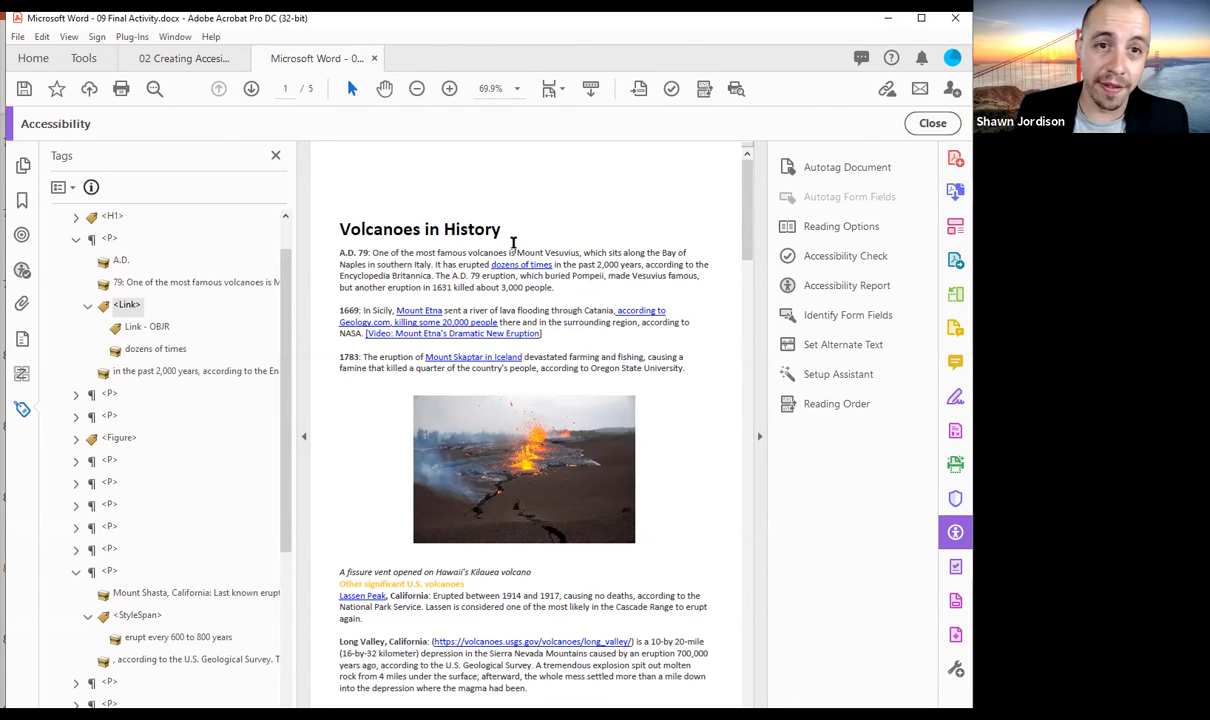
pyautogui.click(148, 328)
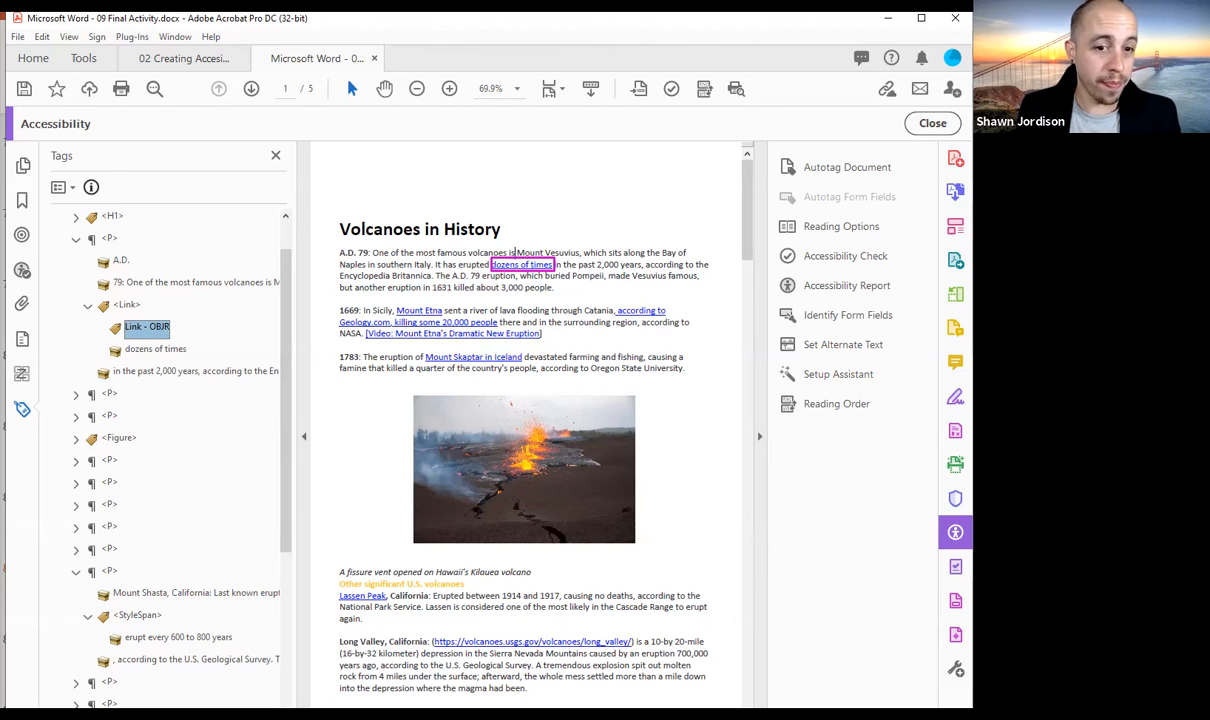
pyautogui.hotkey('alt', 'Tab')
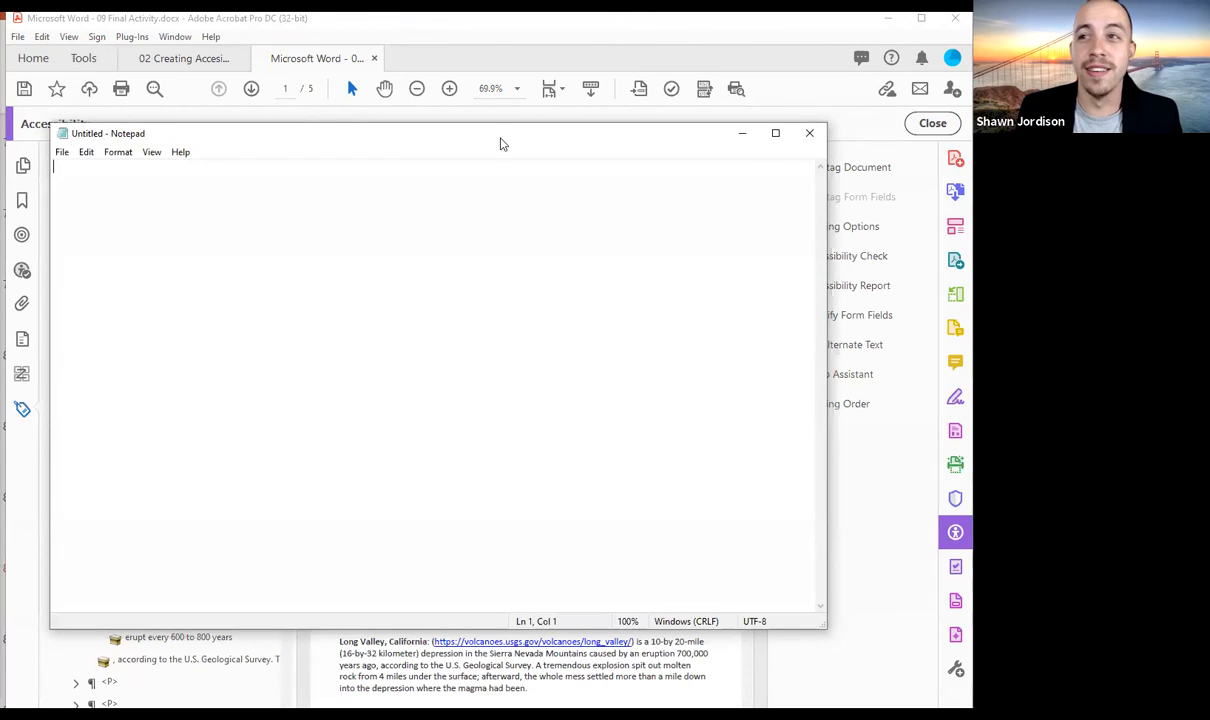
pyautogui.press('Print')
pyautogui.click(438, 350)
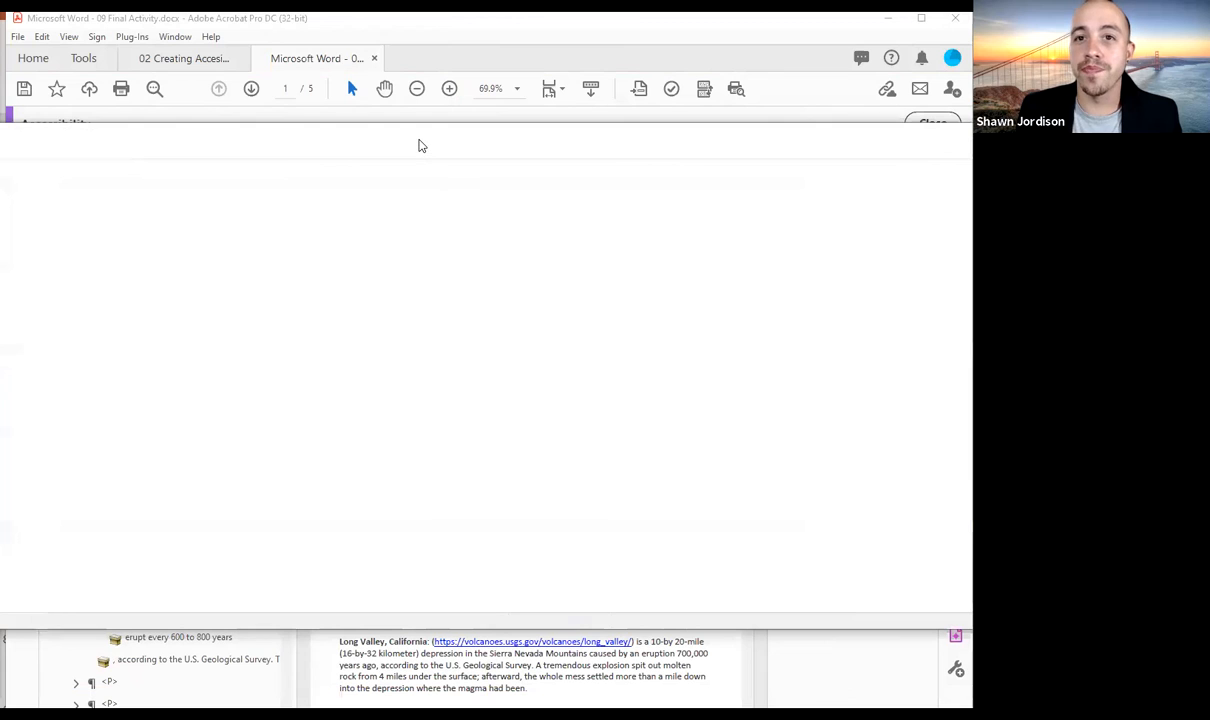
pyautogui.moveTo(420, 142); pyautogui.dragTo(420, 219)
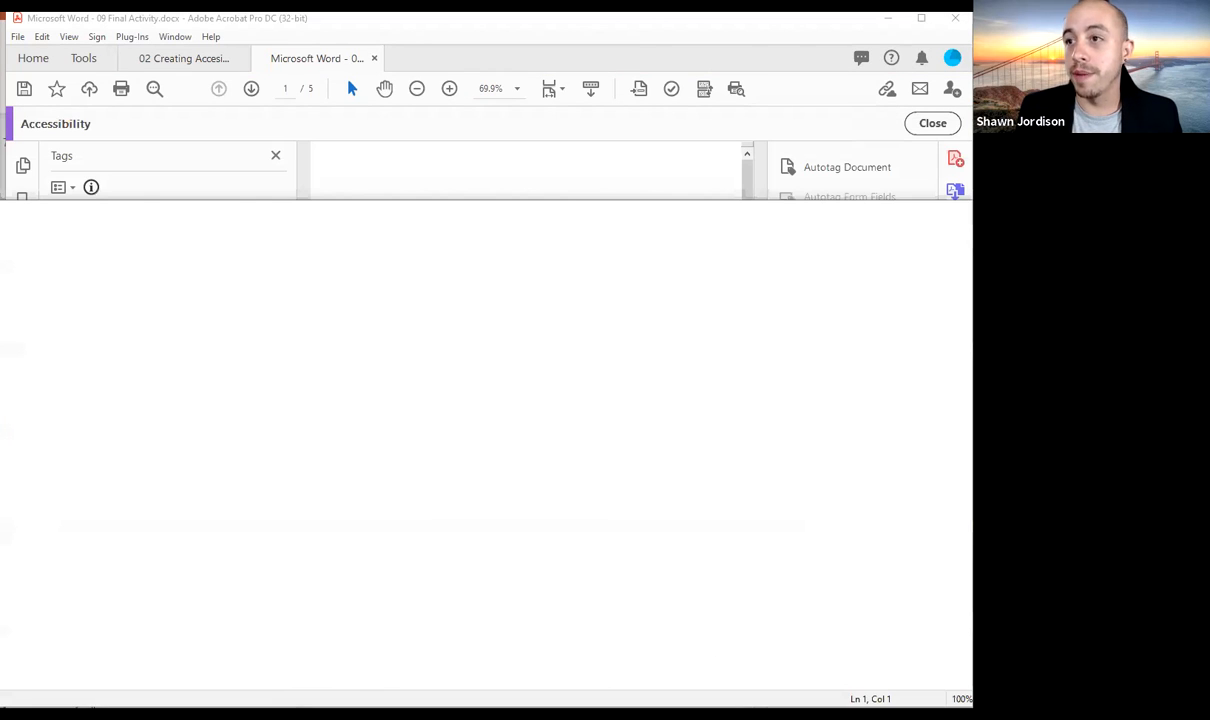
pyautogui.hotkey('alt', 'F4')
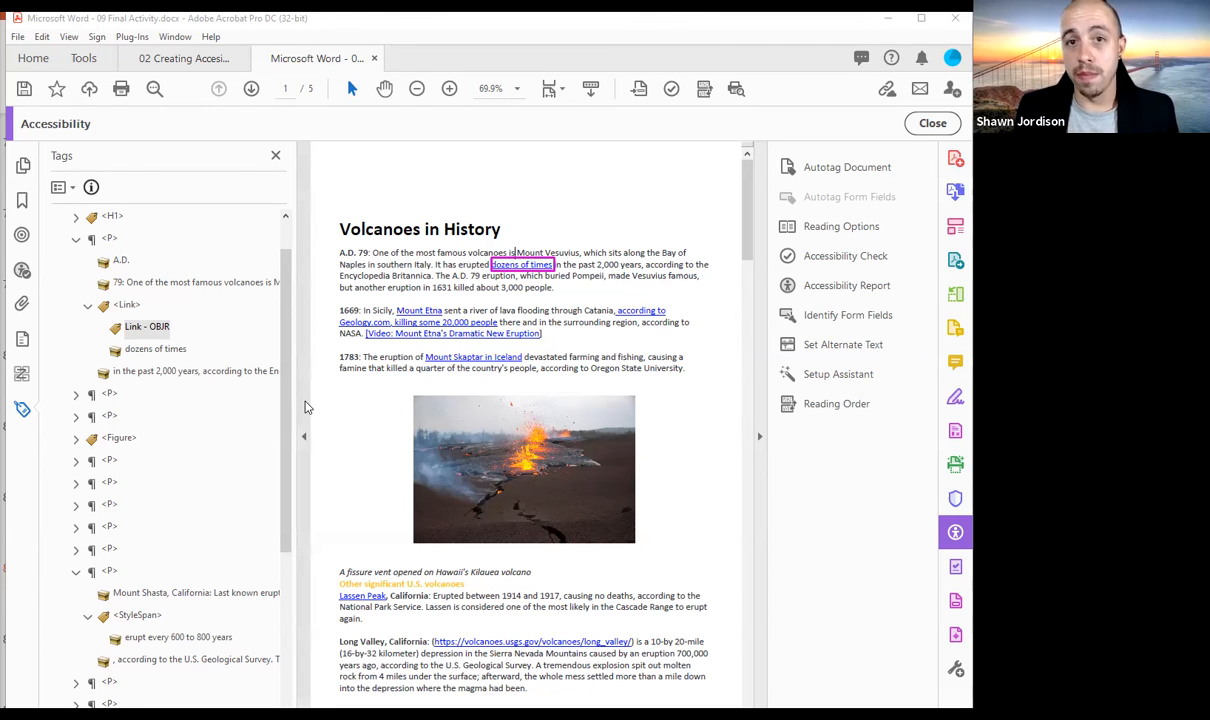
# Examine the content of the tags from the 1669 paragraph down to the lava photo's caption
pyautogui.click(111, 450)
pyautogui.click(109, 442)
pyautogui.press('Down')
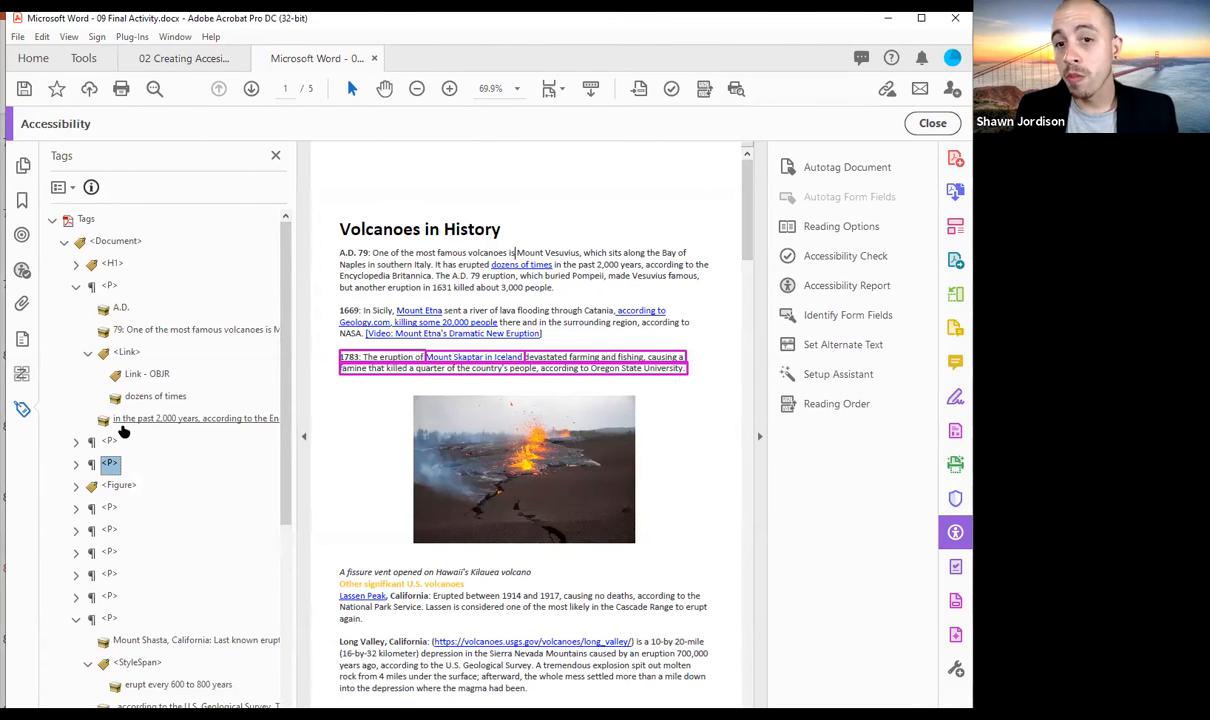
pyautogui.press('Down')
pyautogui.press('Down')
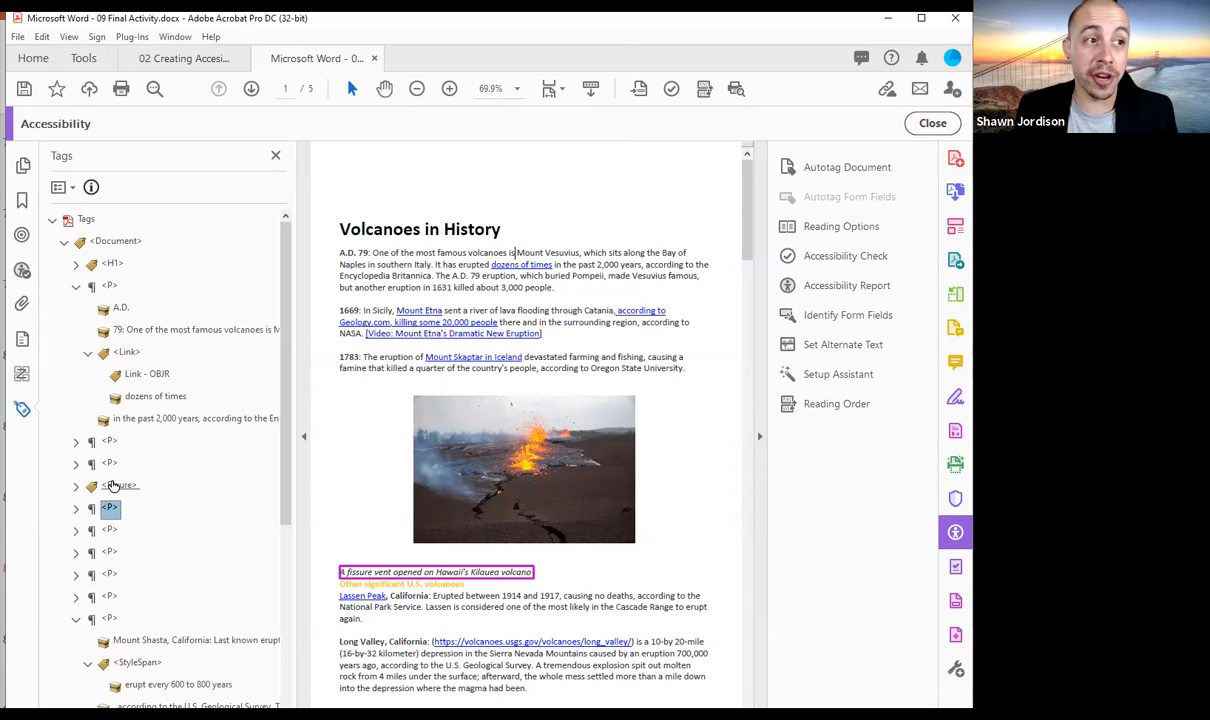
# Replace the lava photo <Figure> tag's alternate text with "A fissure vent opened on hawaii's kilauaea volcano"
pyautogui.click(113, 486)
pyautogui.rightClick(122, 485)
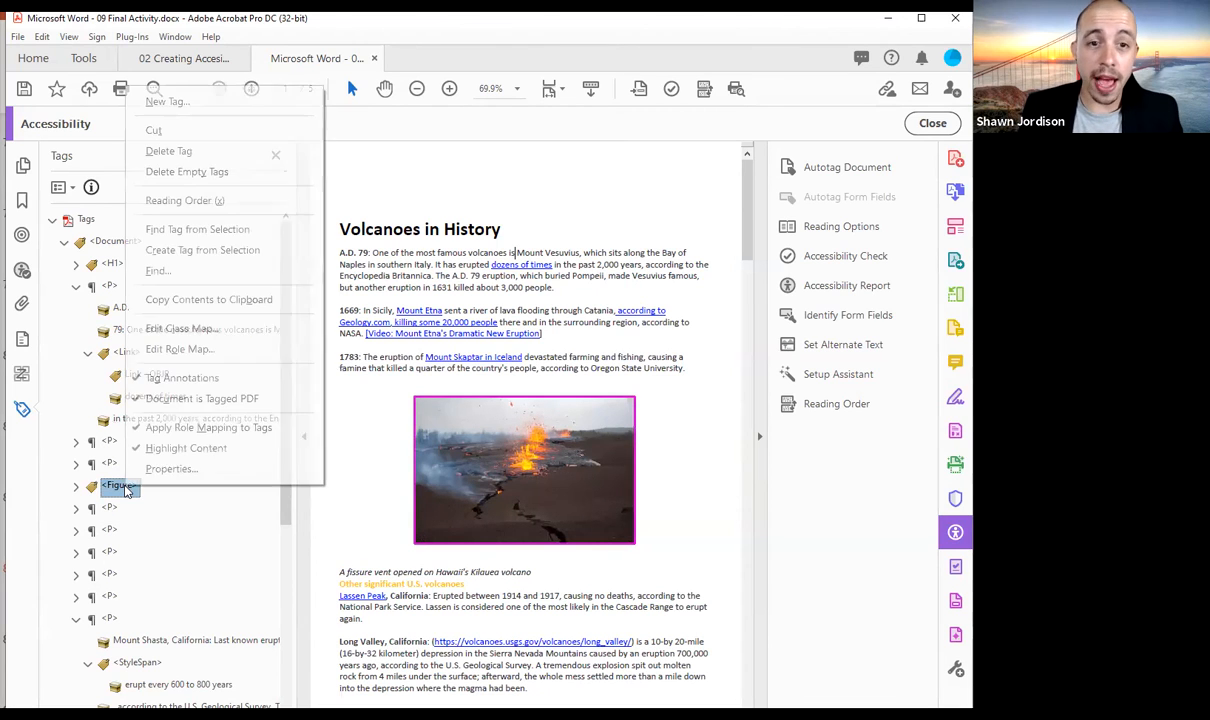
pyautogui.click(150, 472)
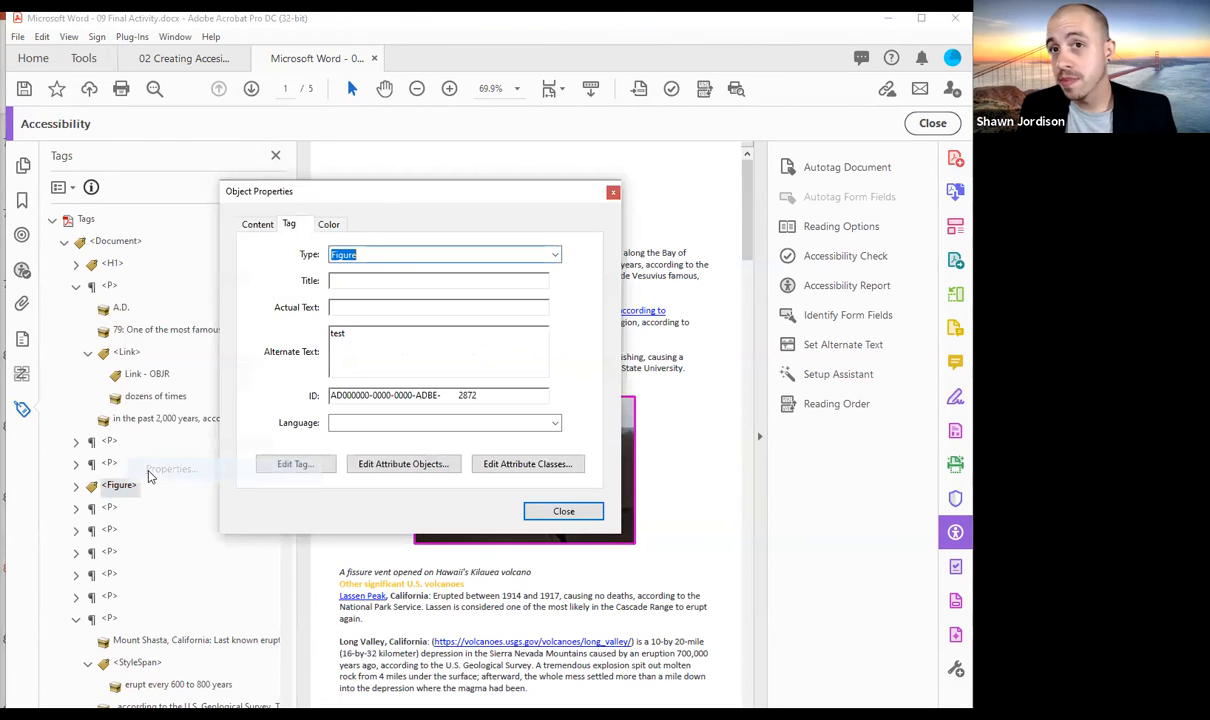
pyautogui.moveTo(420, 191); pyautogui.dragTo(584, 112)
pyautogui.click(540, 283)
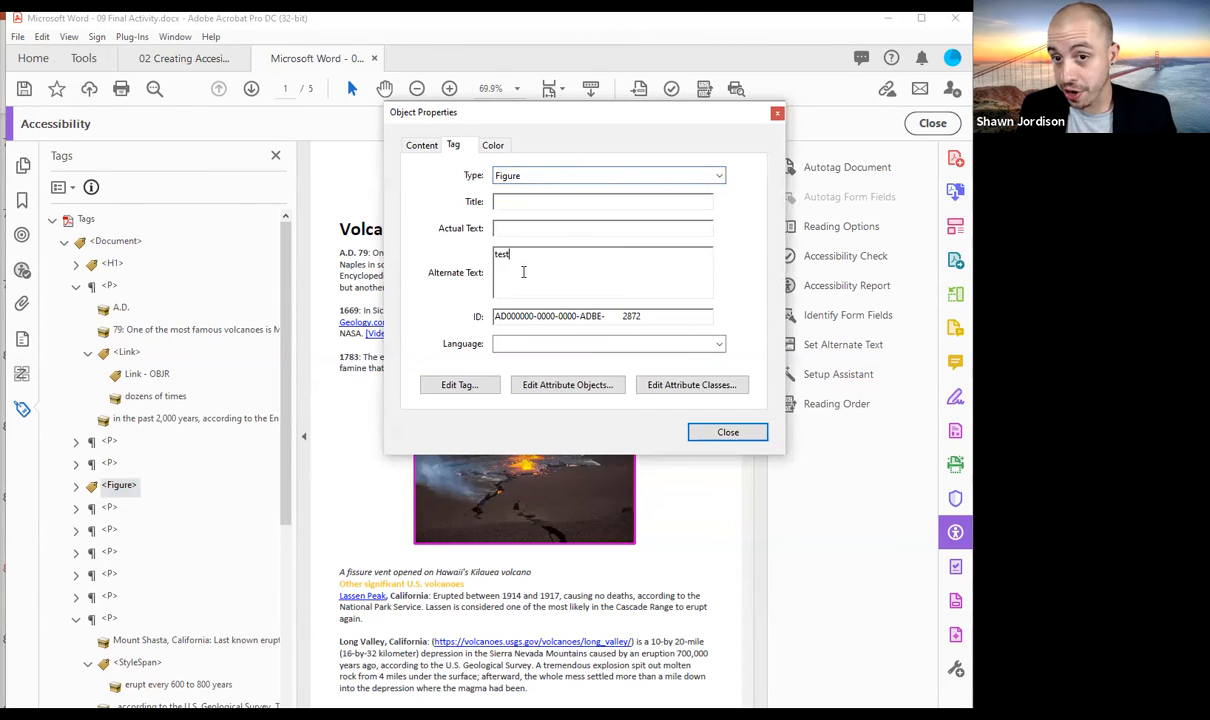
pyautogui.moveTo(530, 112); pyautogui.dragTo(546, 71)
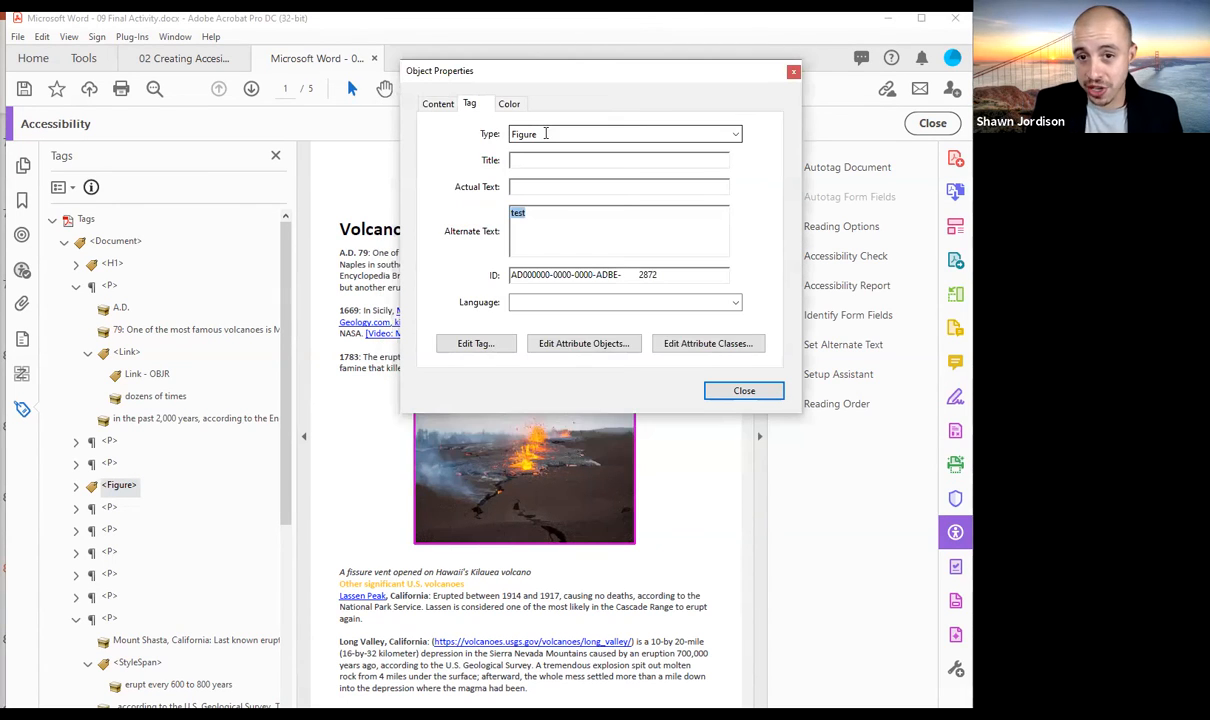
pyautogui.write('A fissure v')
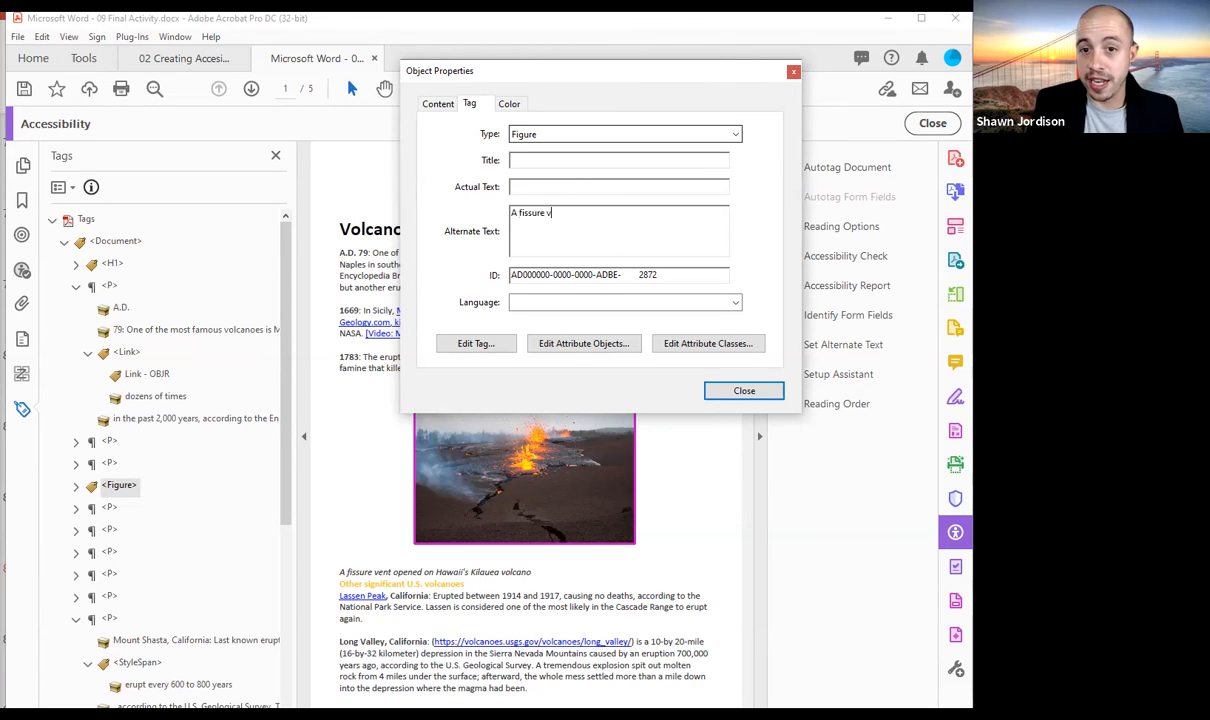
pyautogui.write('ent opened on hawaiie')
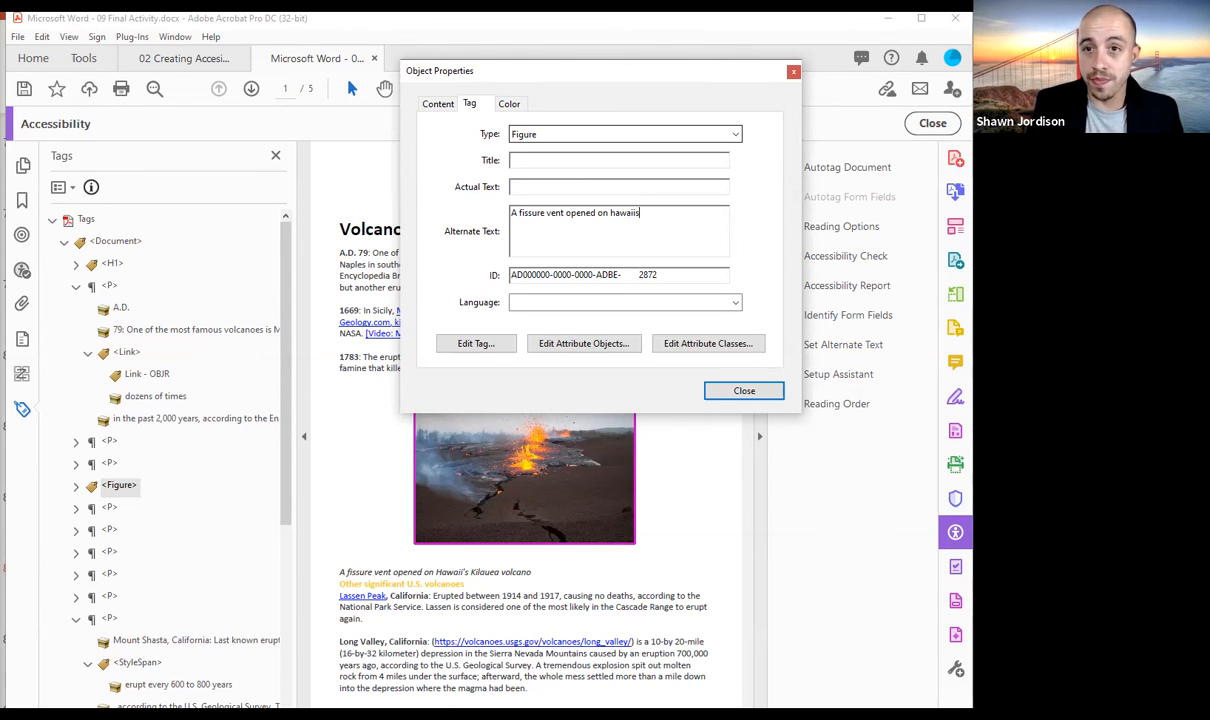
pyautogui.press('BackSpace')
pyautogui.write("'s kilau")
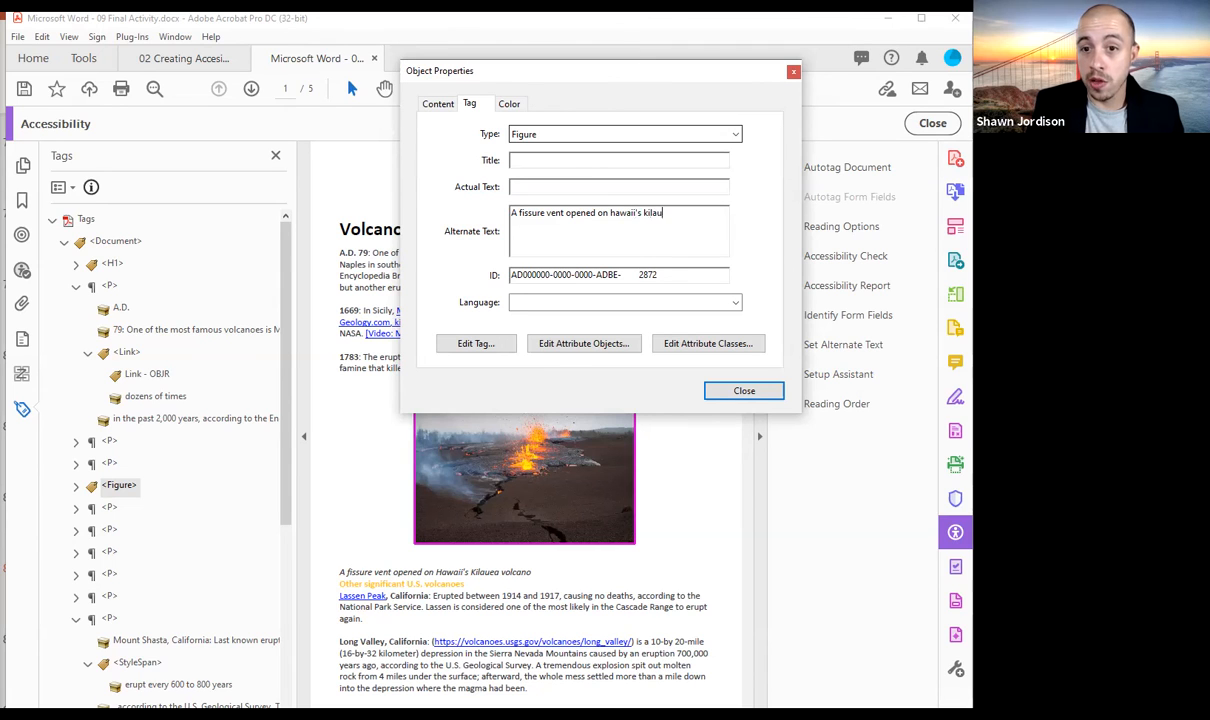
pyautogui.write('ea volcano')
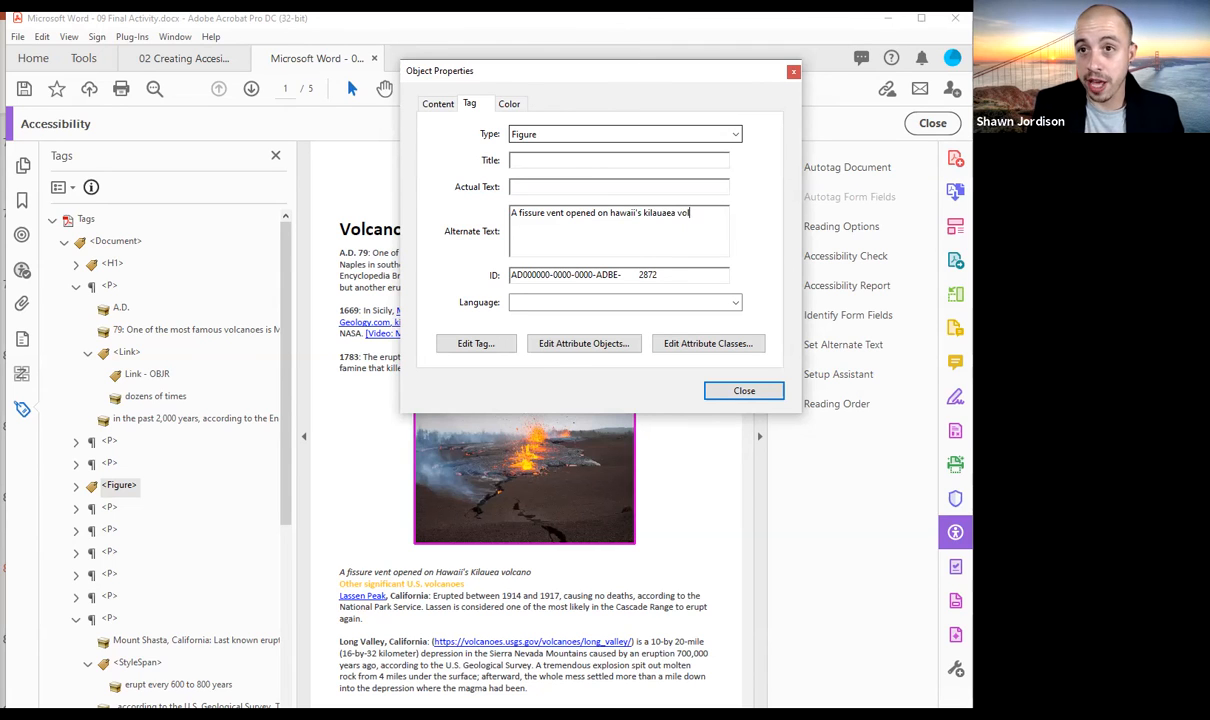
pyautogui.click(778, 390)
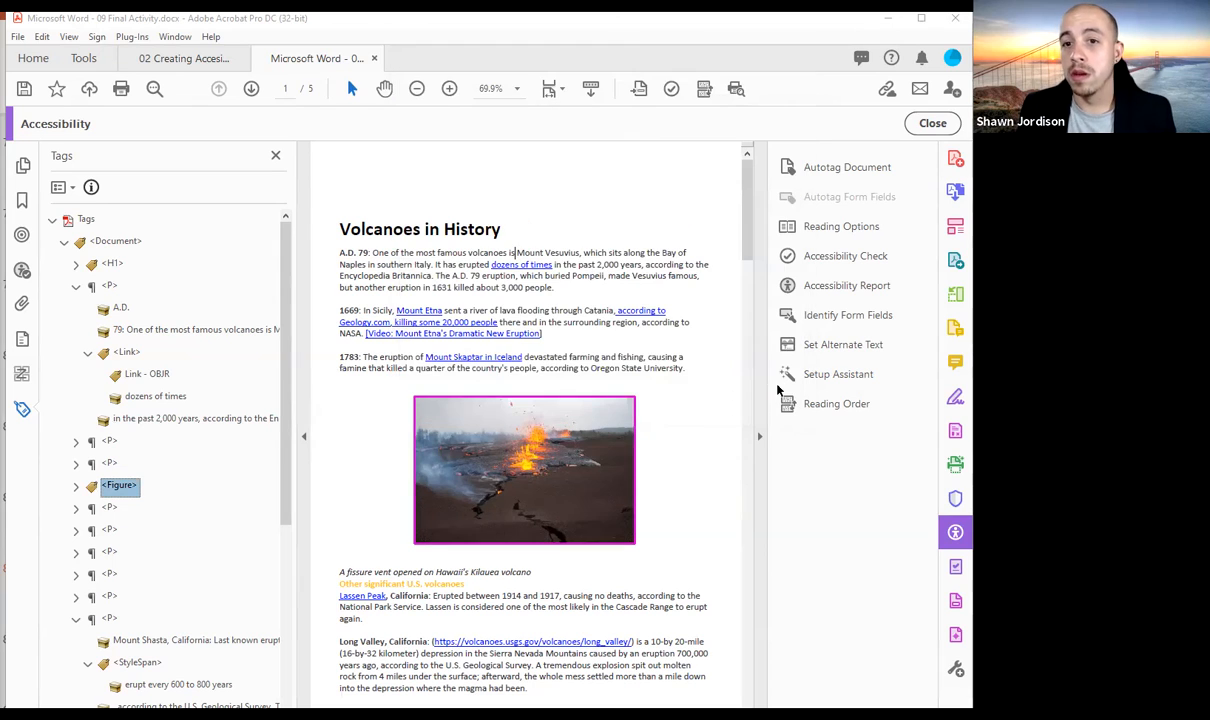
# Compare the caption <P> below the lava photo with the alternate text stored in the <Figure> tag's properties
pyautogui.click(108, 508)
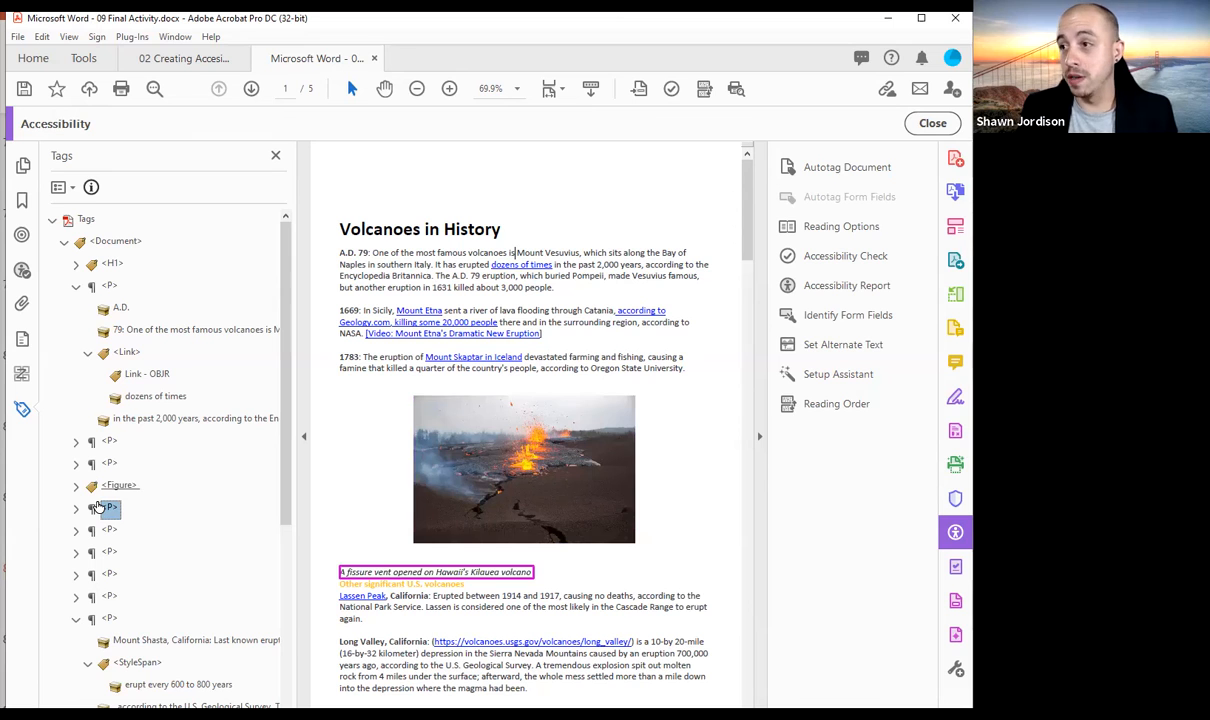
pyautogui.click(120, 486)
pyautogui.press('Down')
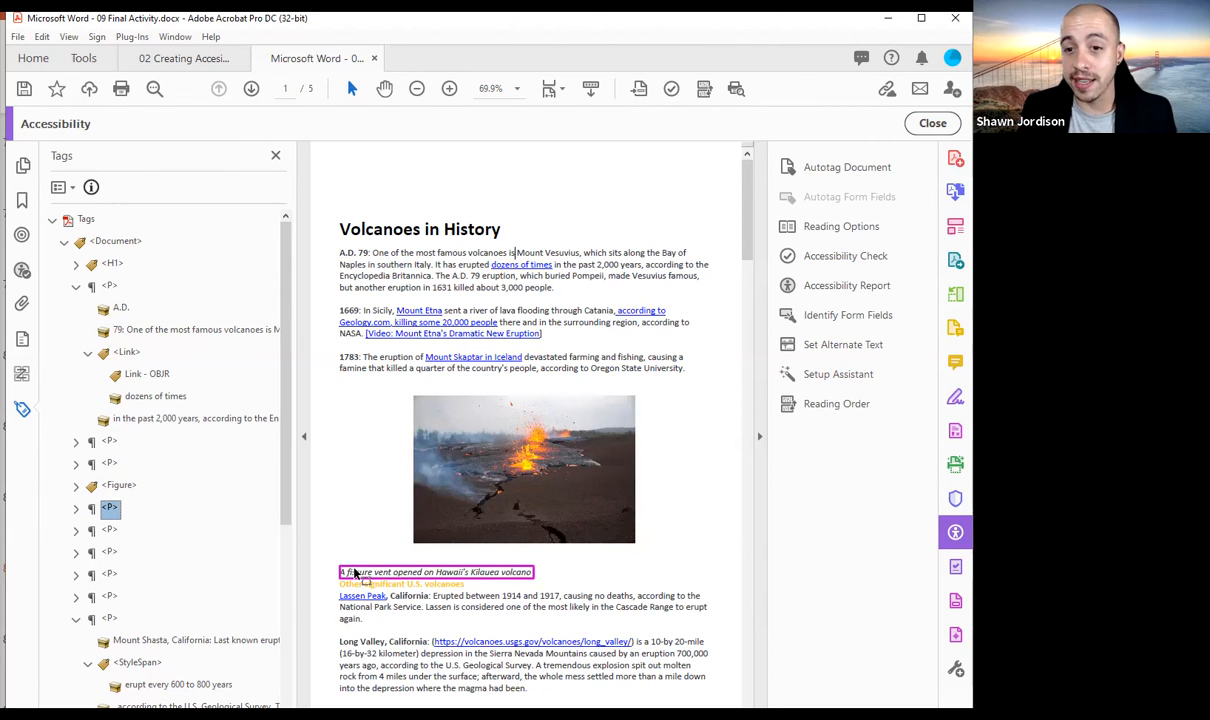
pyautogui.keyDown('ctrl'); pyautogui.scroll(2, 354, 573); pyautogui.keyUp('ctrl')
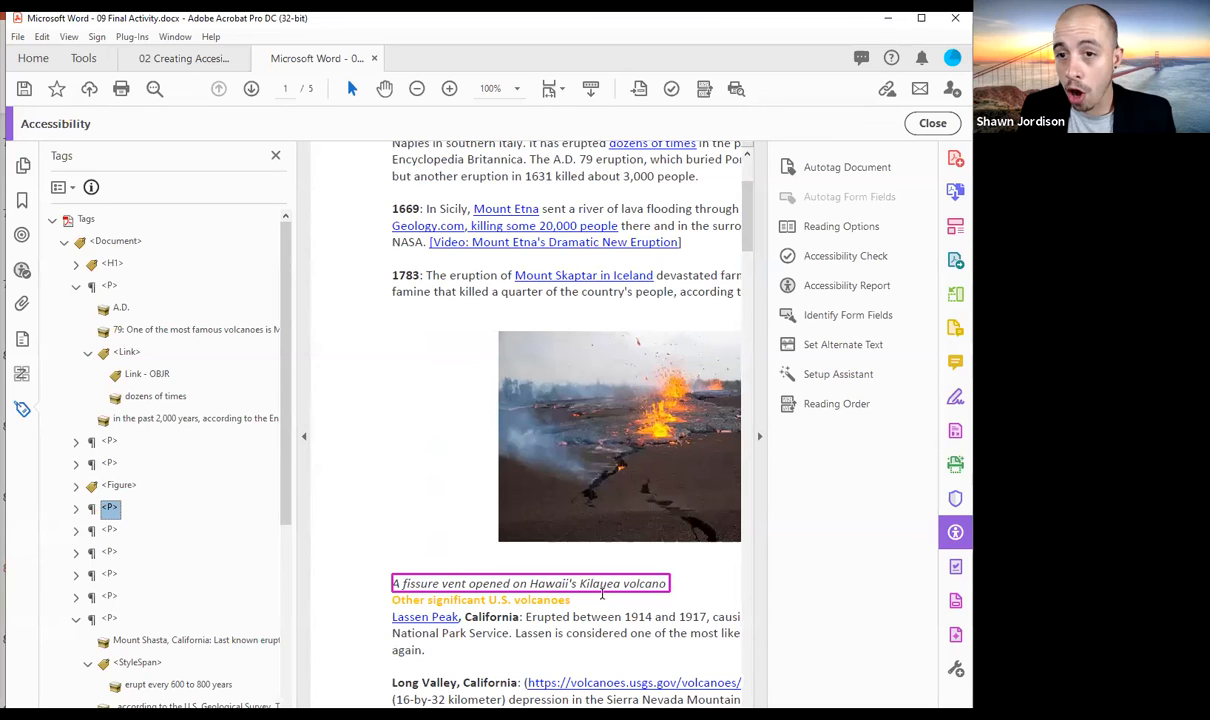
pyautogui.moveTo(550, 415)
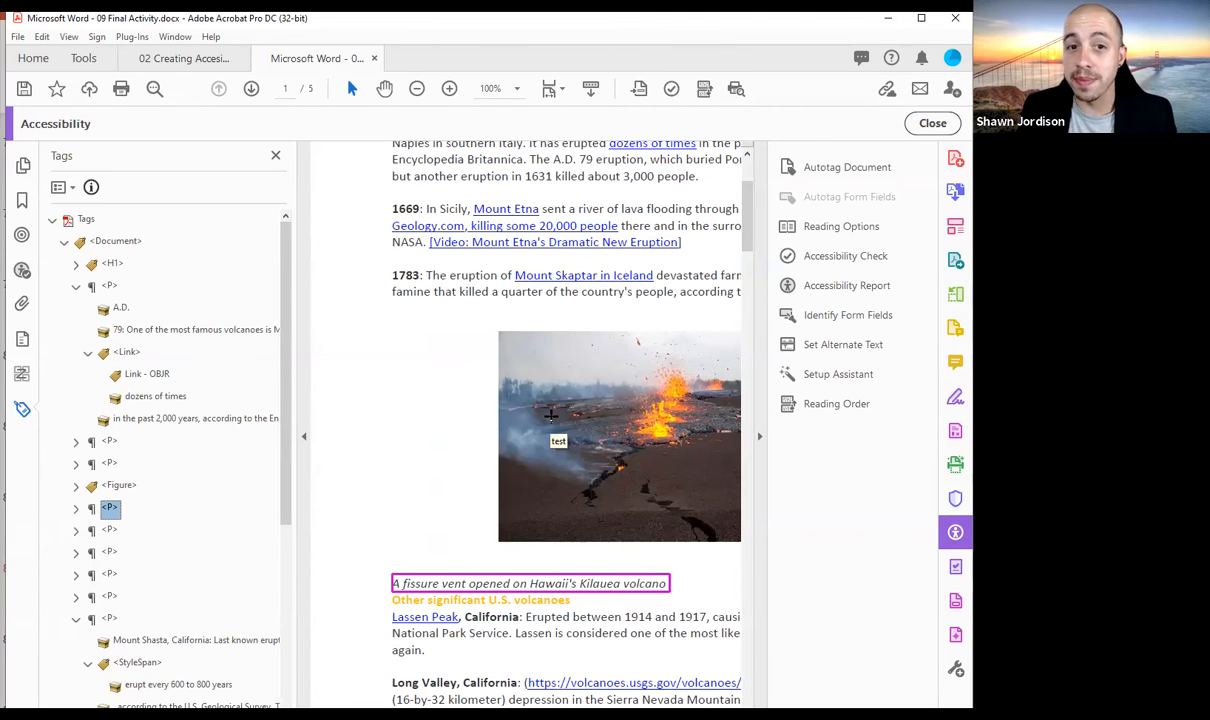
pyautogui.rightClick(129, 486)
pyautogui.click(168, 475)
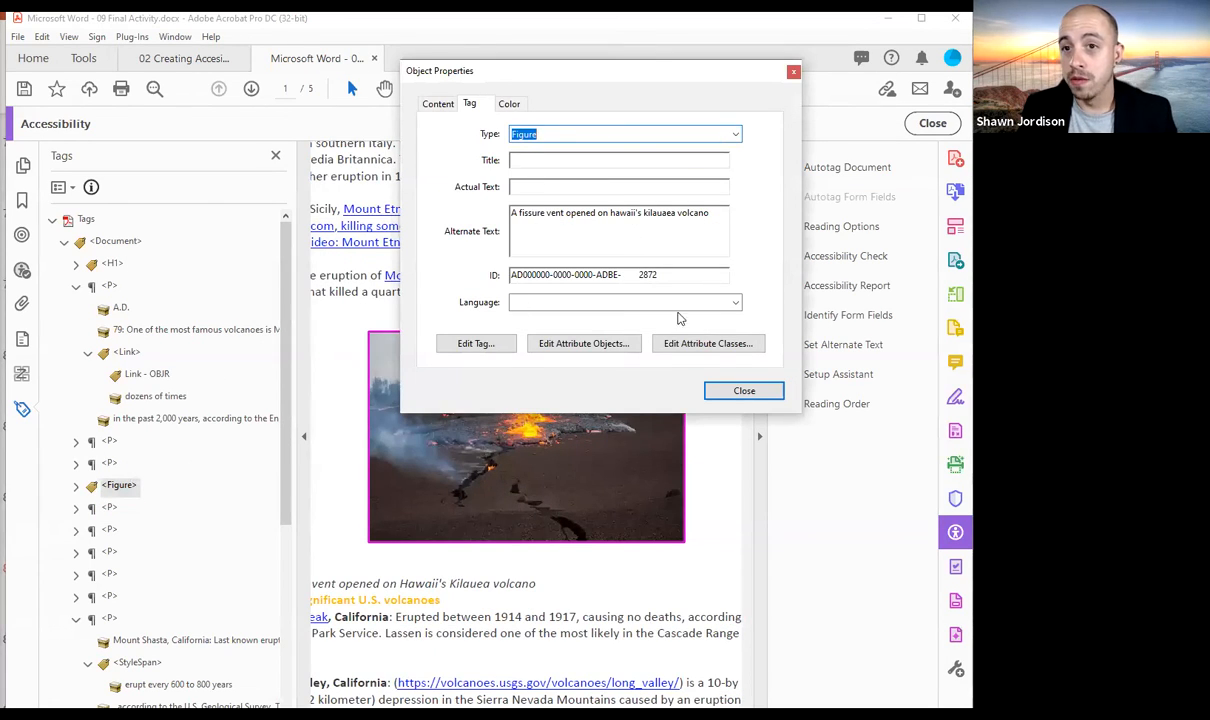
pyautogui.click(762, 394)
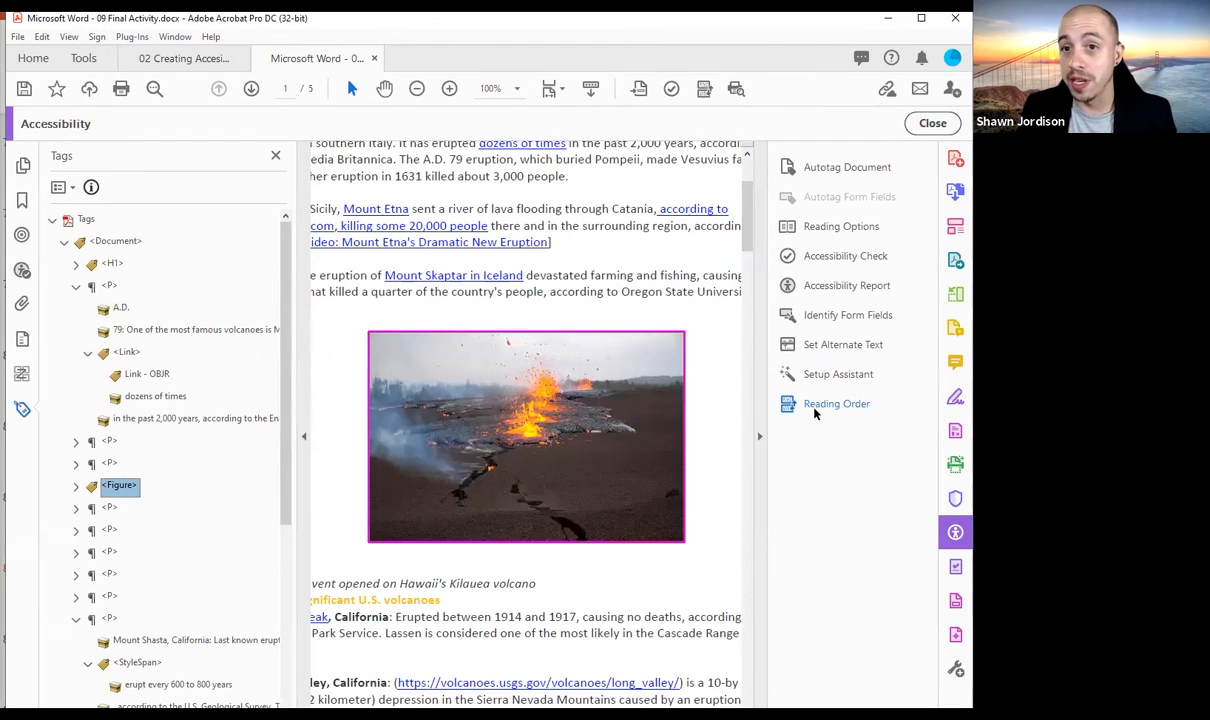
# Mark the lava photo as Background/Artifact with the Reading Order tool
pyautogui.click(815, 410)
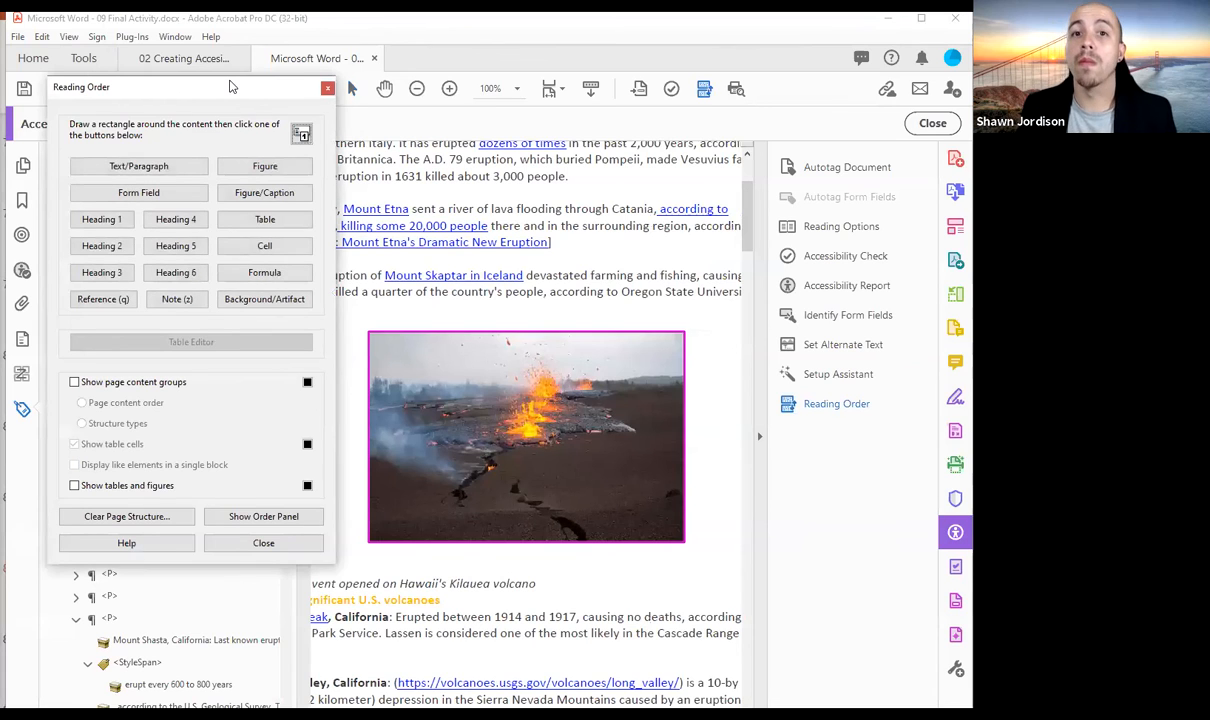
pyautogui.moveTo(238, 87); pyautogui.dragTo(249, 57)
pyautogui.click(290, 274)
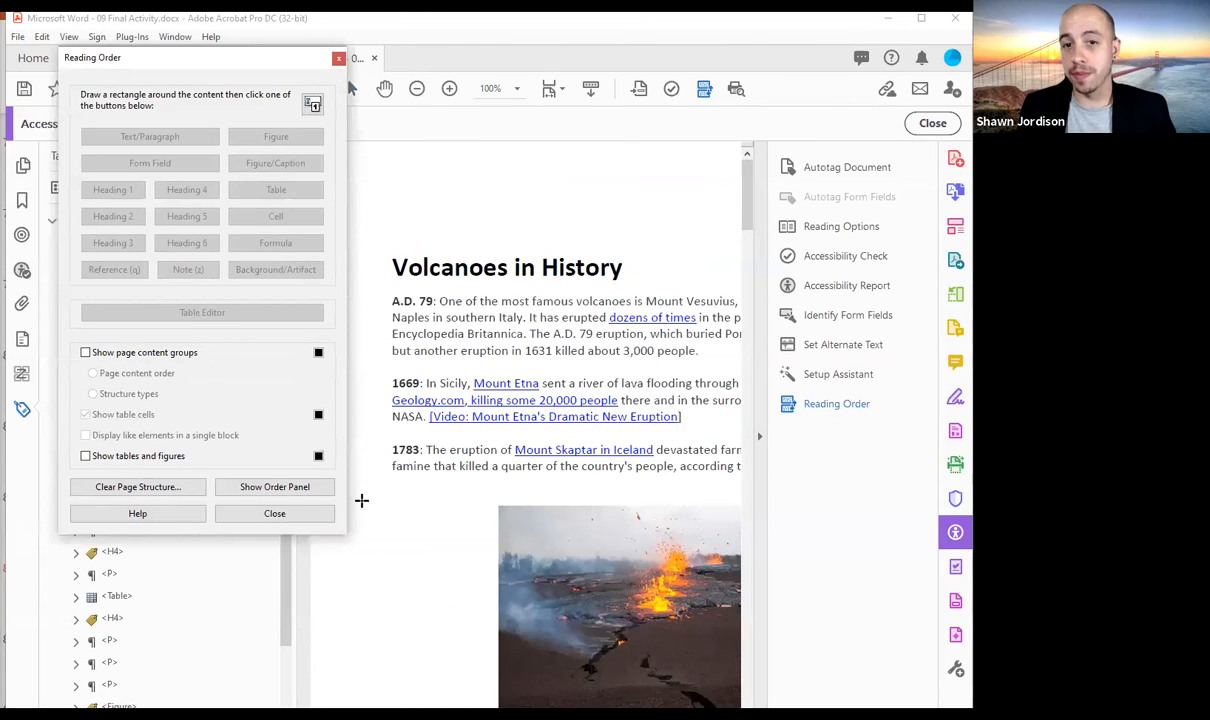
pyautogui.click(272, 516)
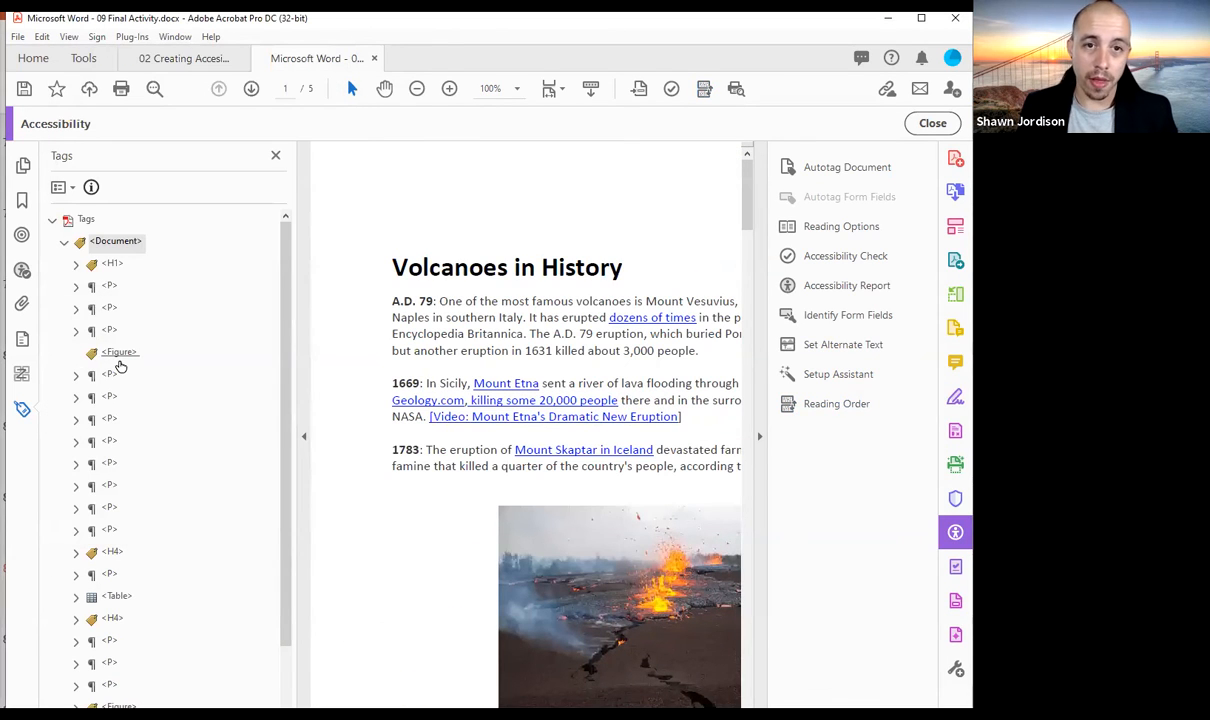
# Delete the empty <Figure> tag that follows the 1783 paragraph's <P> tag
pyautogui.click(121, 356)
pyautogui.press('Up')
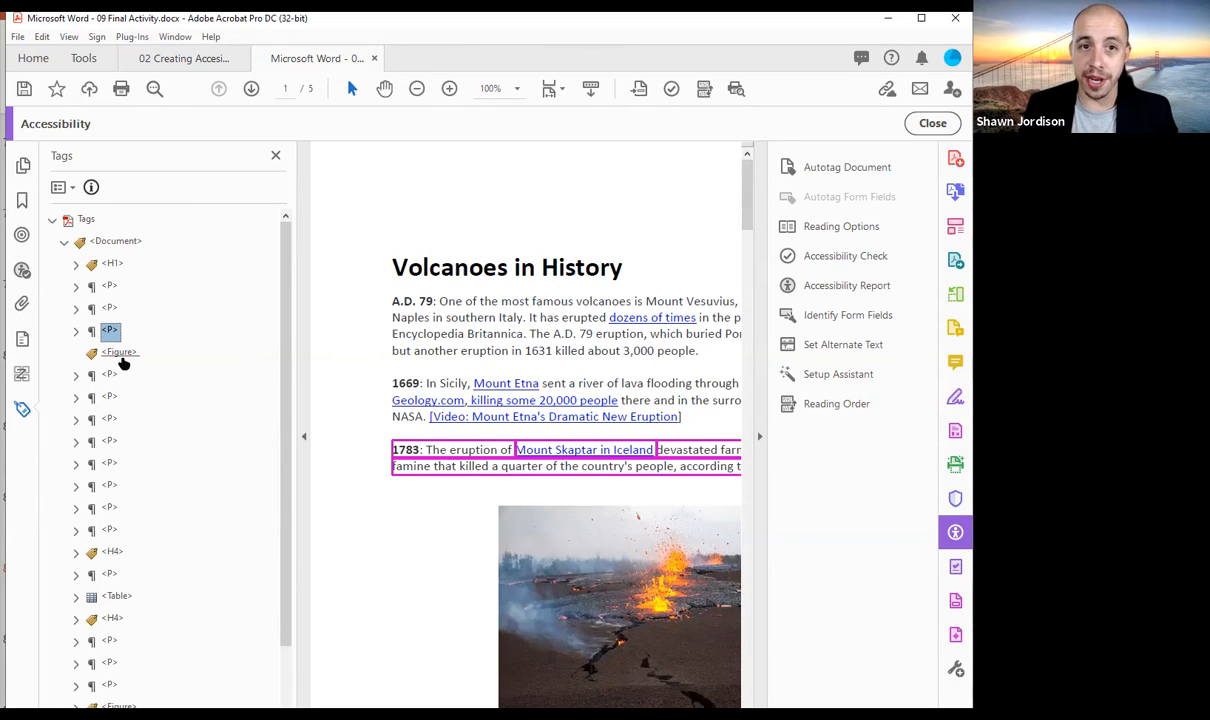
pyautogui.click(122, 357)
pyautogui.press('Delete')
# Examine the page content of the <P> tags from the photo caption to the Lassen Peak paragraph
pyautogui.scroll(-3, 494, 385)
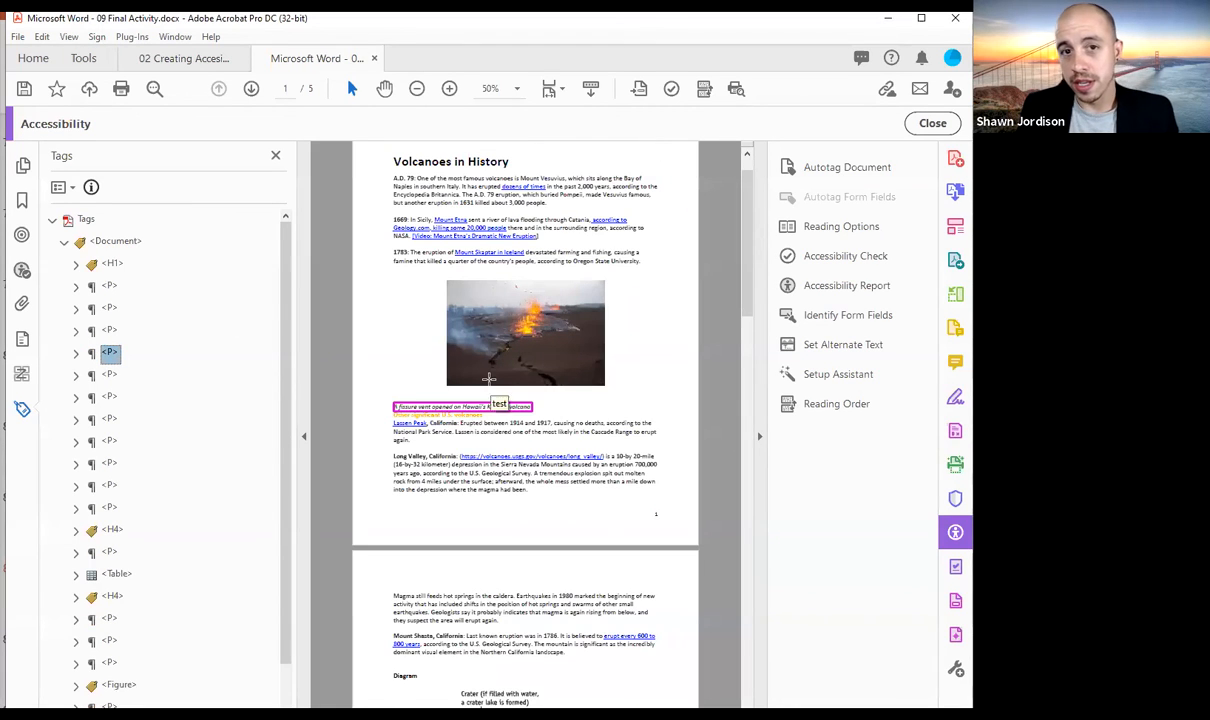
pyautogui.press('Down')
pyautogui.press('Down')
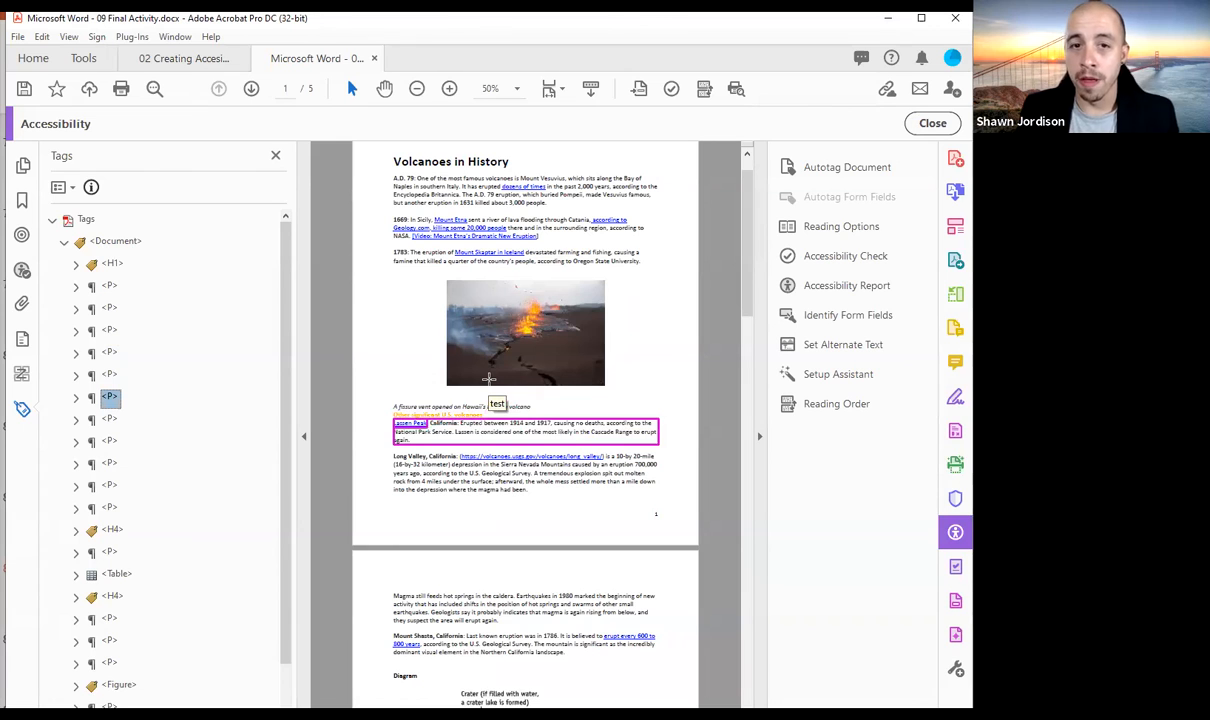
pyautogui.press('Up')
pyautogui.scroll(3, 490, 384)
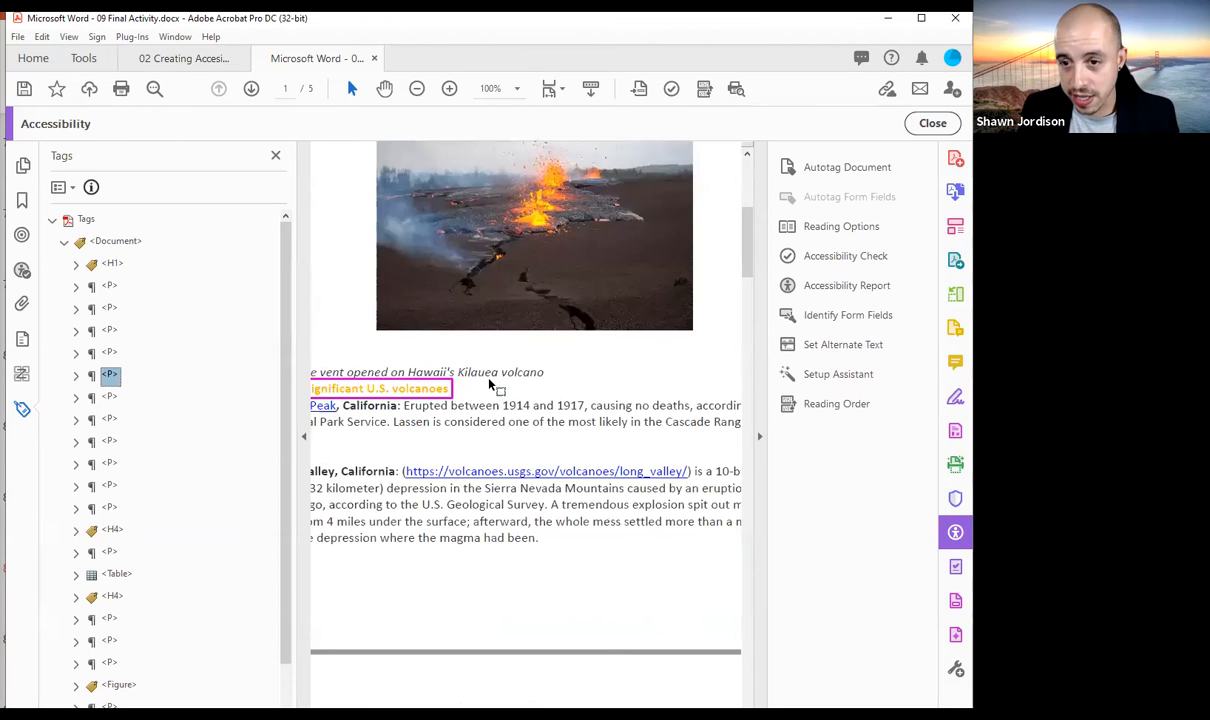
pyautogui.hscroll(-3, 490, 384)
# Clear the text selection around the "Other significant U.S. volcanoes" line and show the tools pane
pyautogui.click(603, 406)
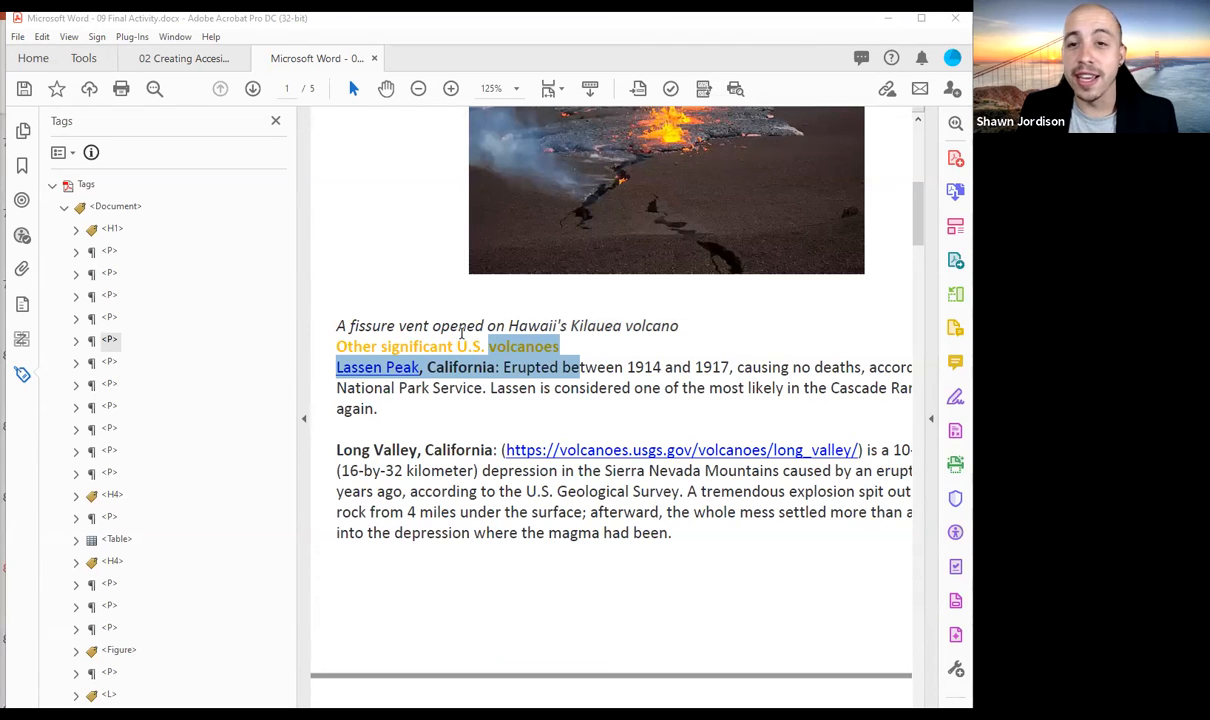
pyautogui.click(503, 327)
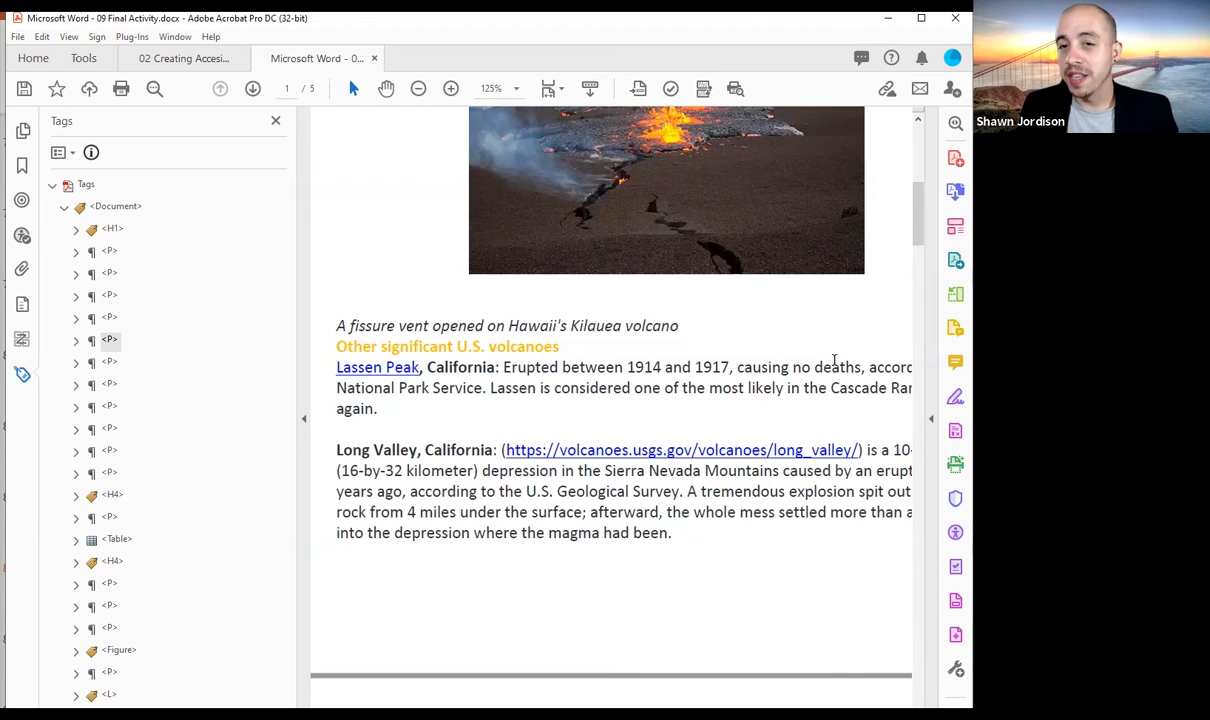
pyautogui.hotkey('shift', 'F4')
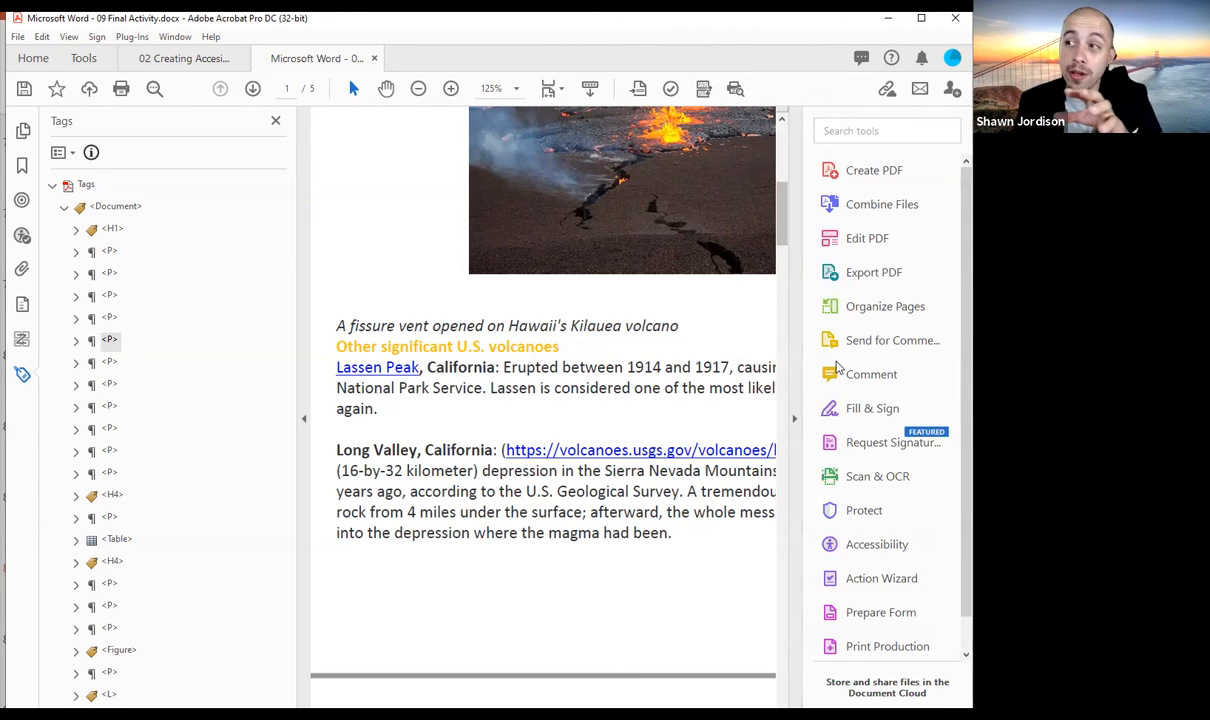